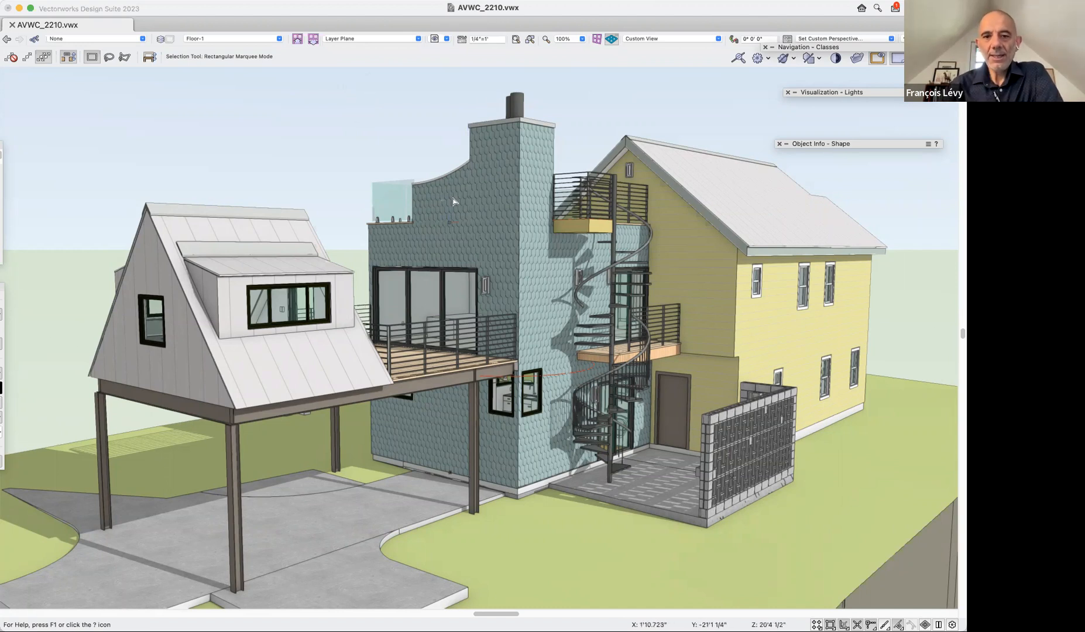
Restore the saved view "1a door folding" to show the deck doors in plan.
key("shift+c")
left_click_drag(735, 246, 736, 370)
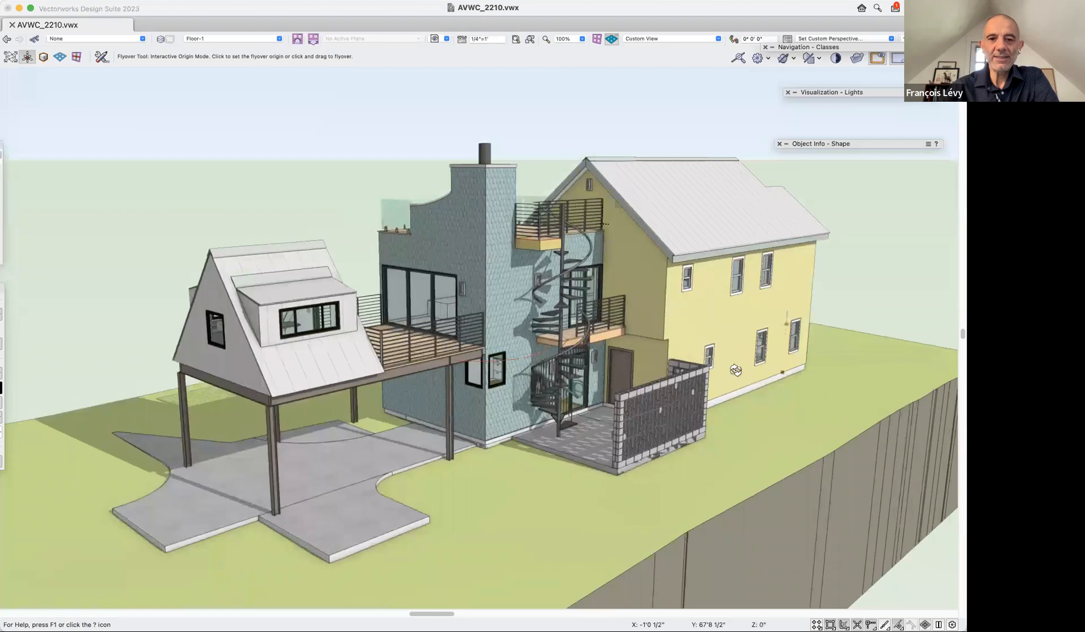
left_click(447, 40)
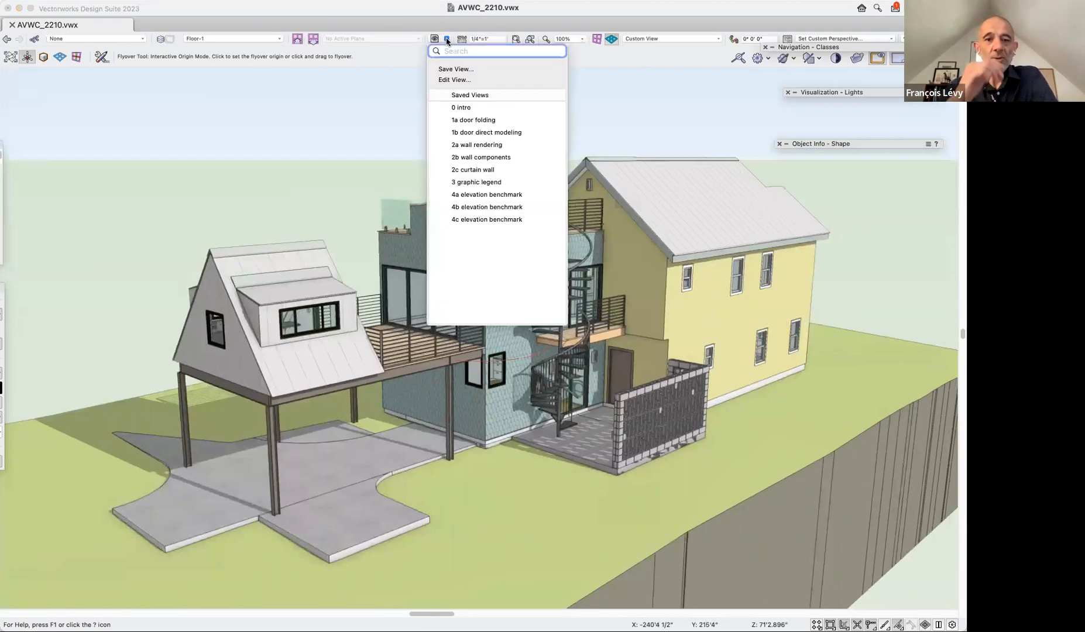
left_click(457, 120)
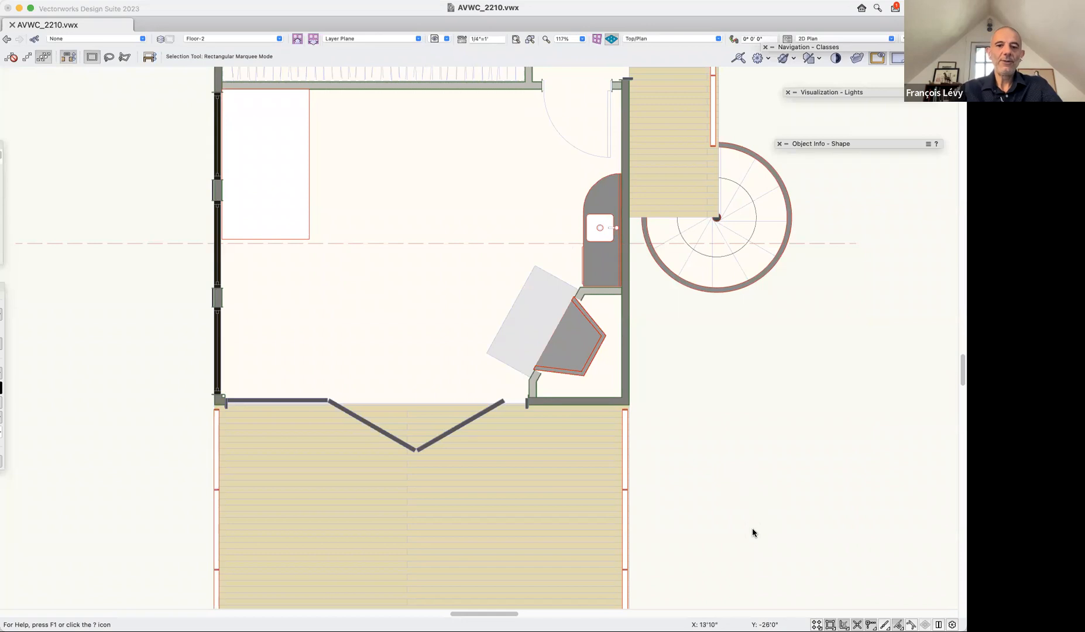
Select the cased-opening door in the deck wall and expand the Object Info palette beside the drawing.
left_click(526, 409)
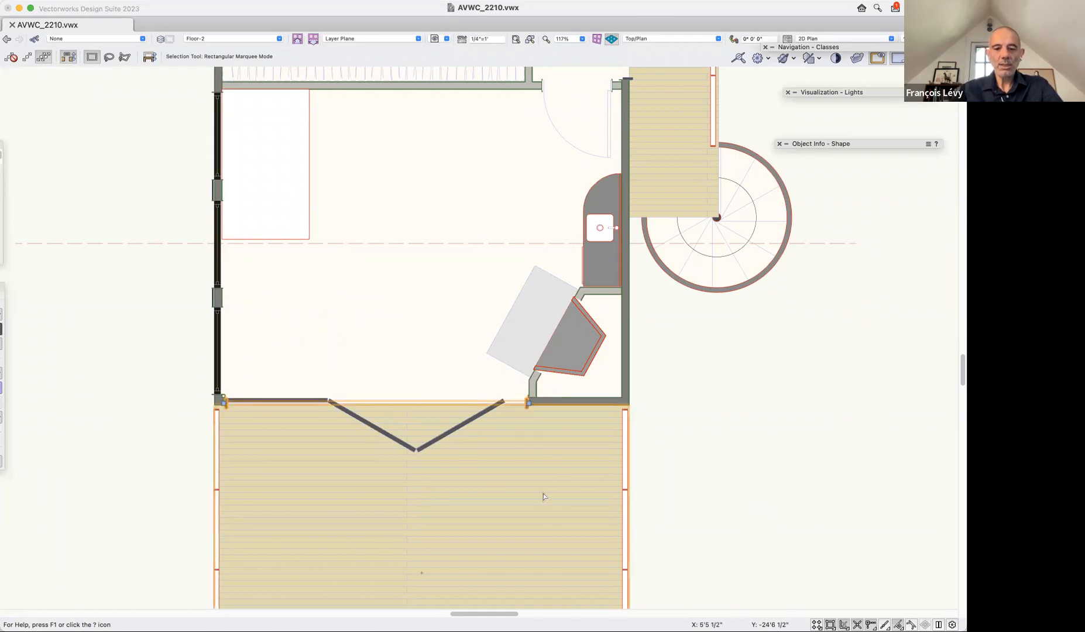
key("super+1")
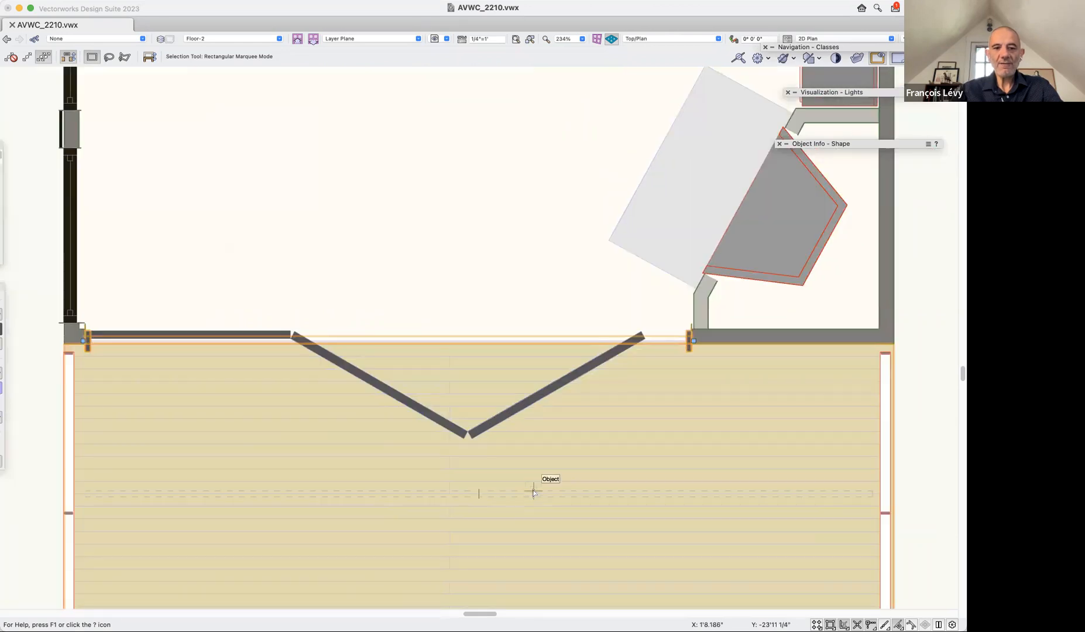
left_click(837, 144)
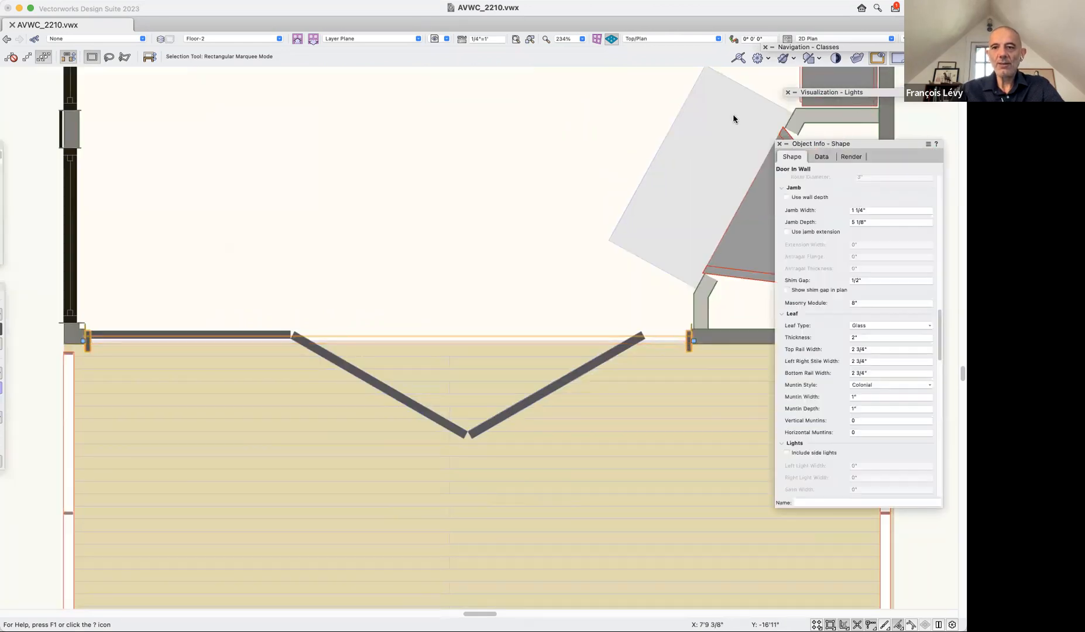
left_click_drag(833, 147, 708, 105)
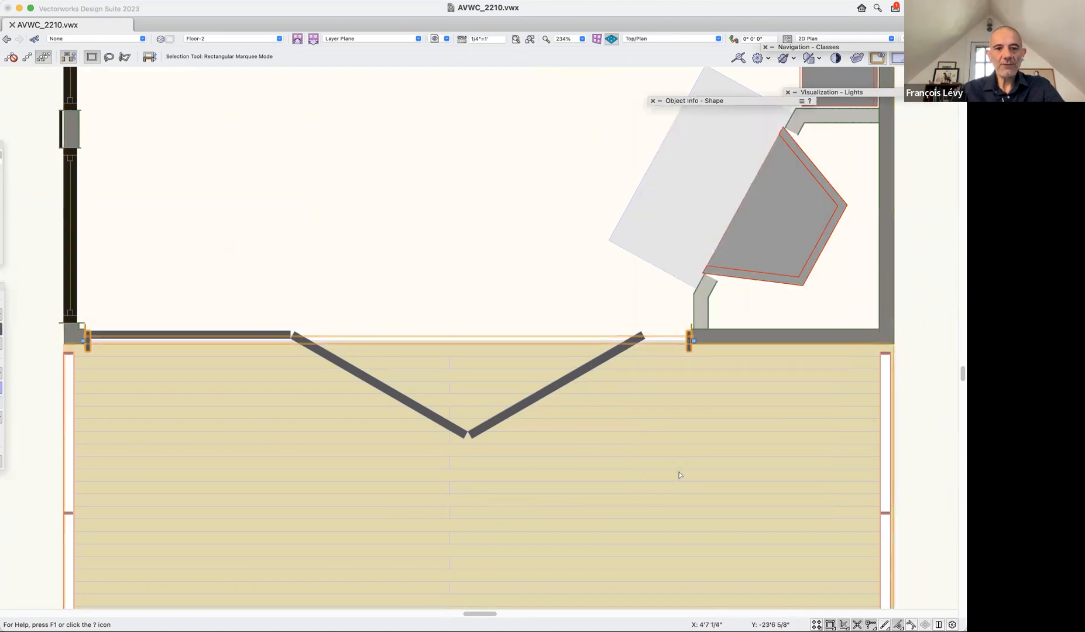
mouse_move(743, 101)
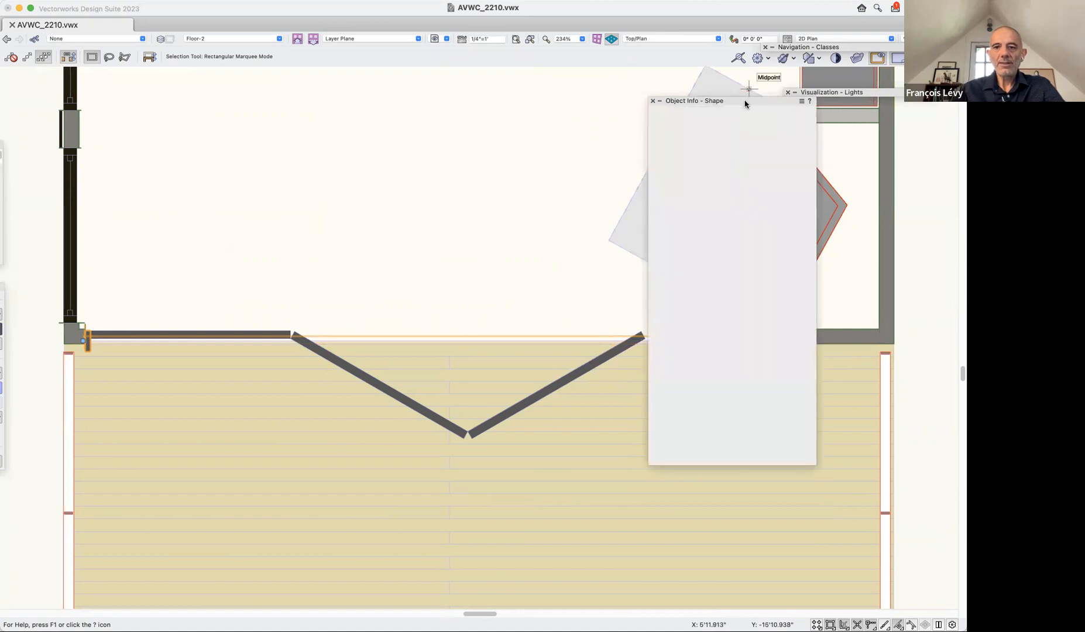
left_click_drag(699, 101, 812, 106)
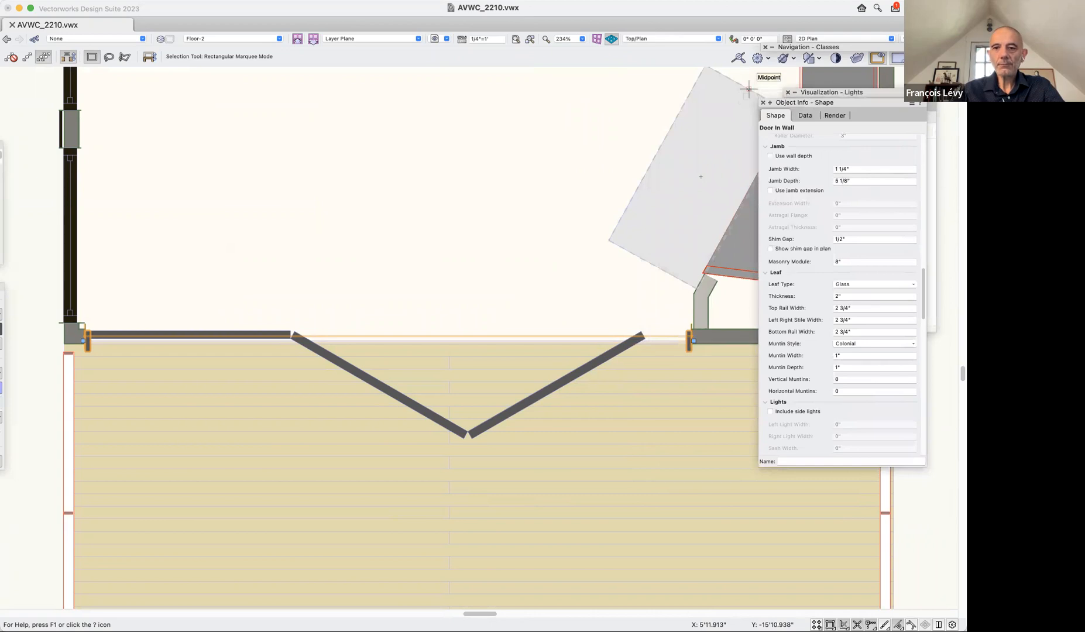
Examine the selected door's jamb, leaf, visualization, ID tag and configuration parameters.
scroll(806, 296, "down", 2)
scroll(806, 296, "down", 10)
scroll(805, 296, "up", 10)
scroll(805, 296, "up", 8)
scroll(805, 295, "up", 2)
scroll(805, 296, "up", 8)
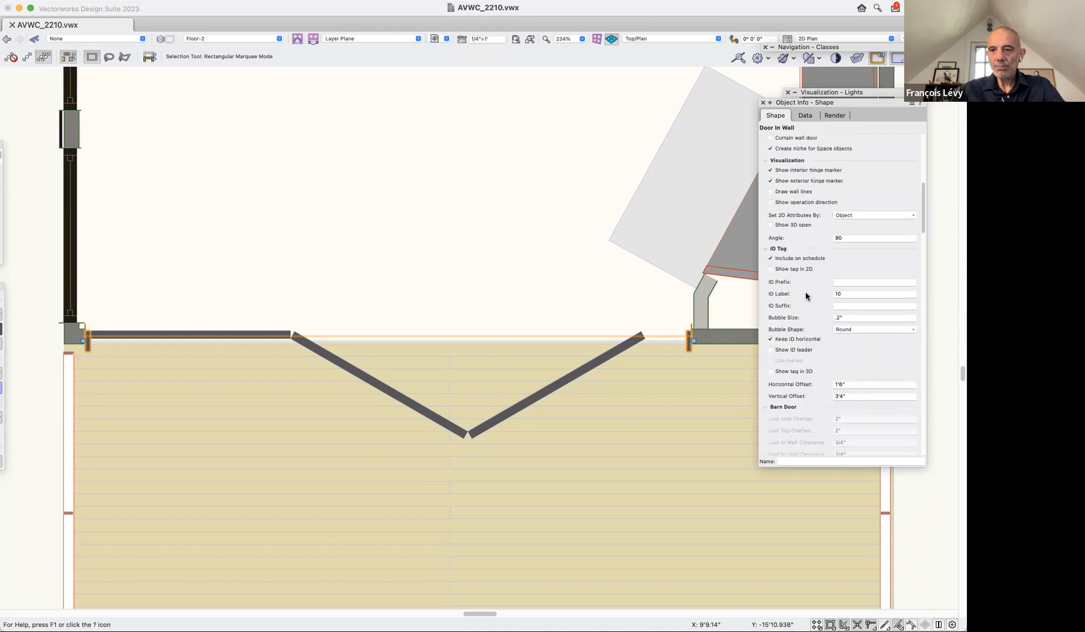
scroll(806, 295, "up", 1)
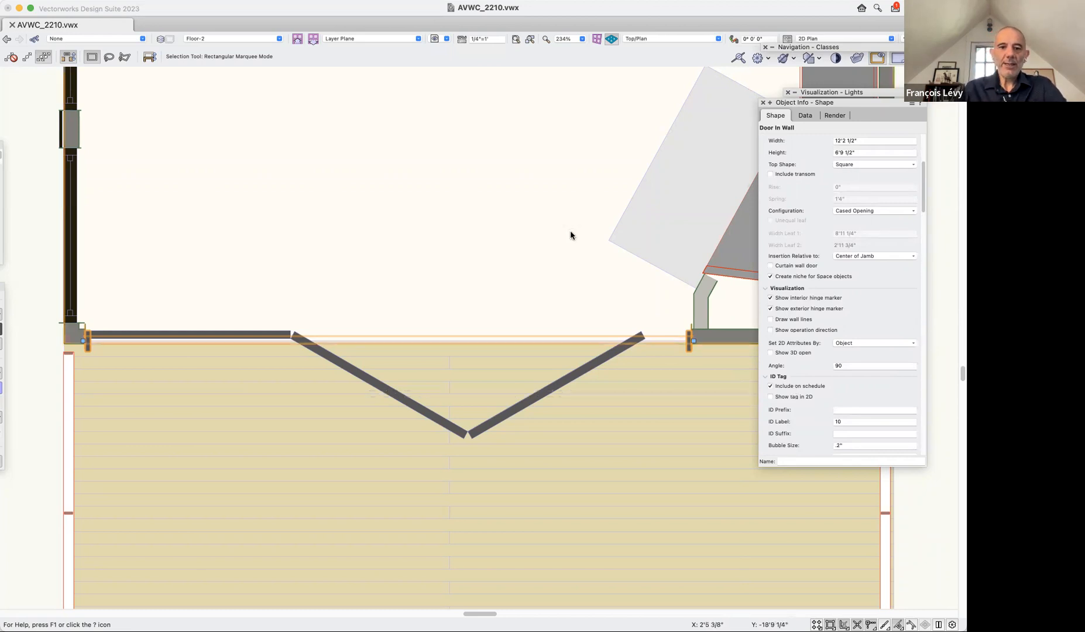
Inspect the properties of the two-leaf folding door, the single closed leaf and the cased opening one by one.
left_click(576, 348)
left_click(593, 363)
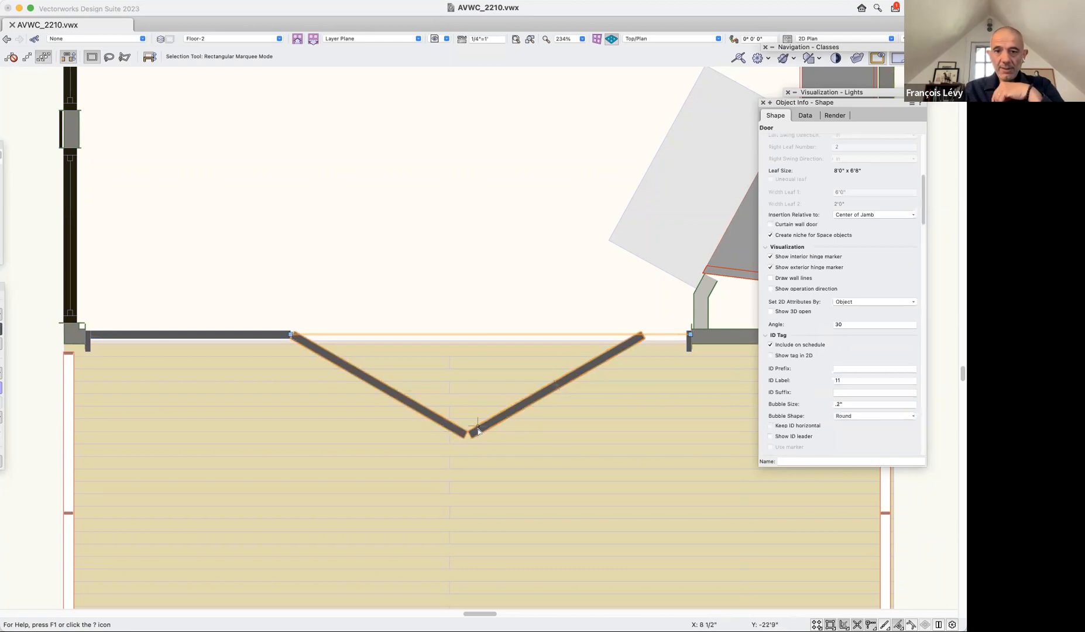
left_click(269, 335)
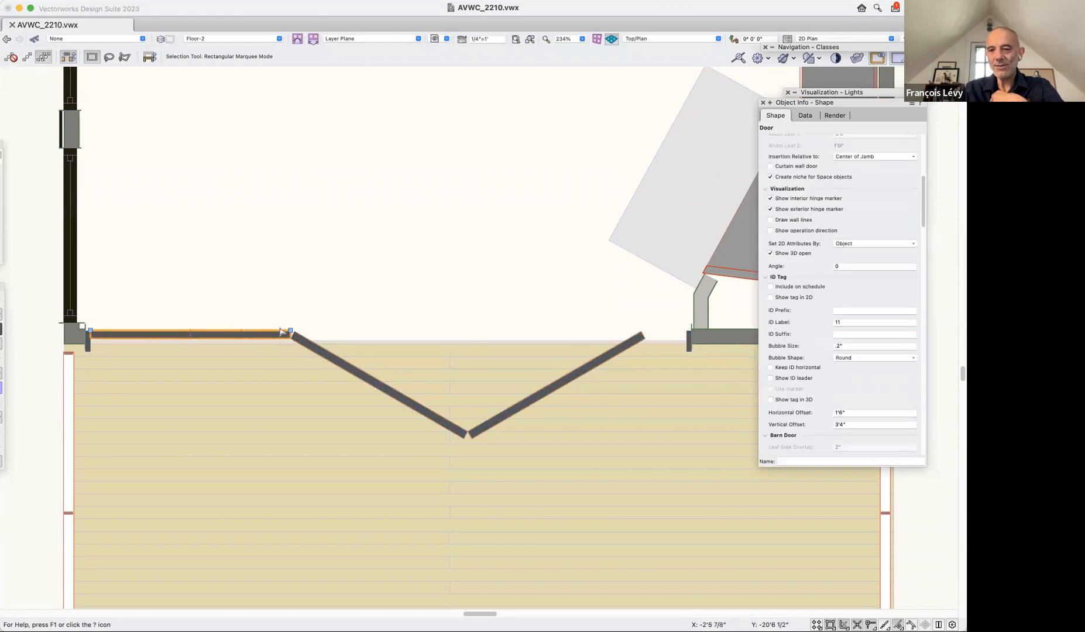
left_click(87, 339)
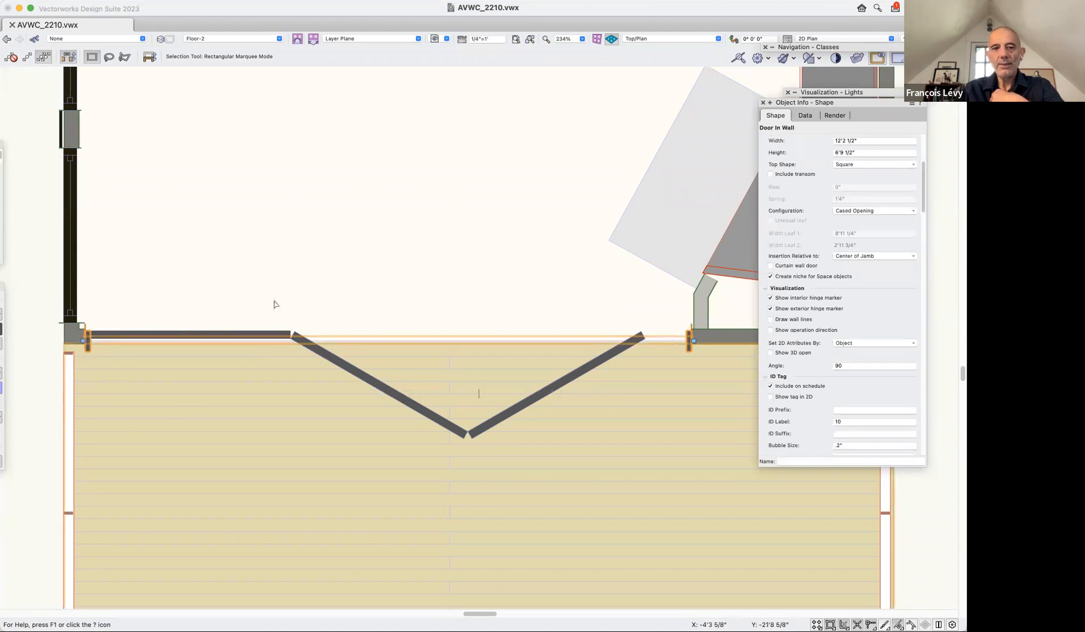
left_click(244, 314)
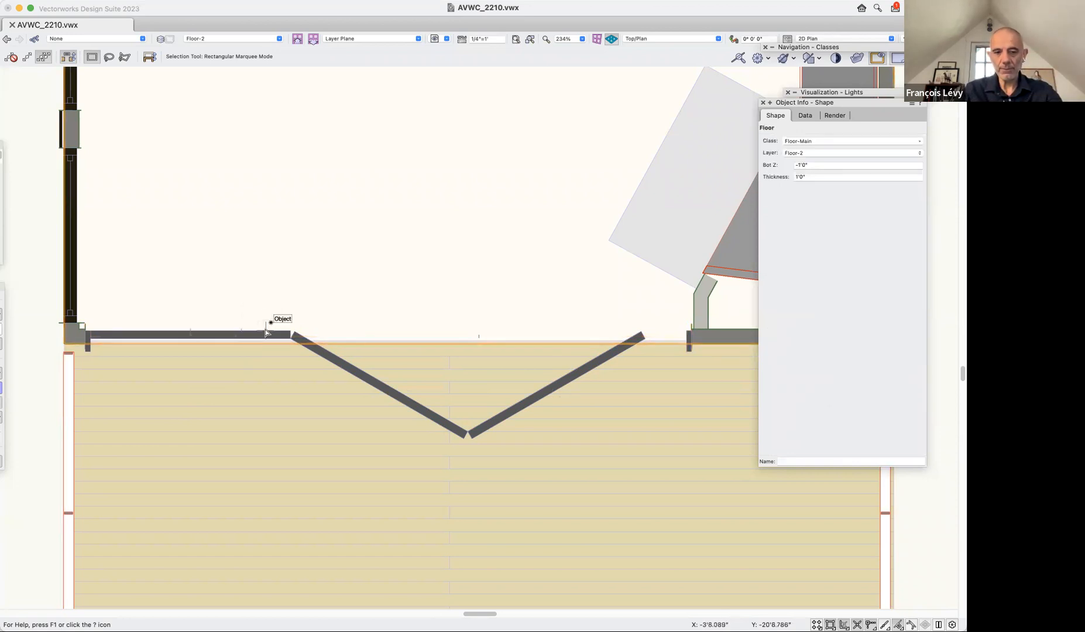
Move the single leaf and the folding door out of the wall opening into the room and check their properties.
left_click_drag(262, 336, 313, 230)
left_click_drag(304, 343, 300, 262)
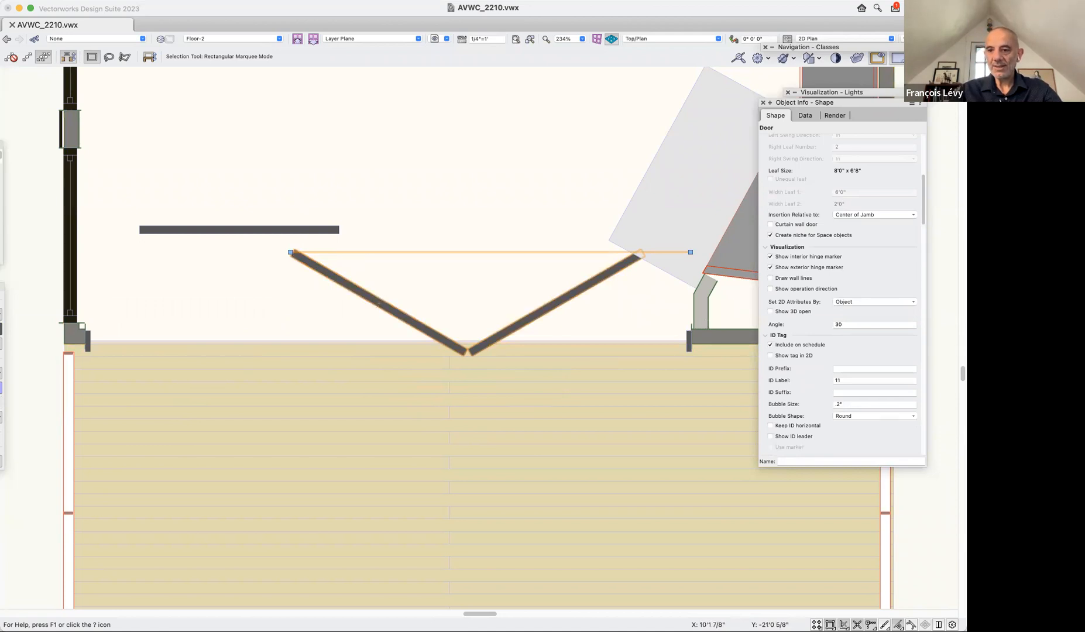
scroll(872, 307, "up", 2)
scroll(866, 307, "down", 5)
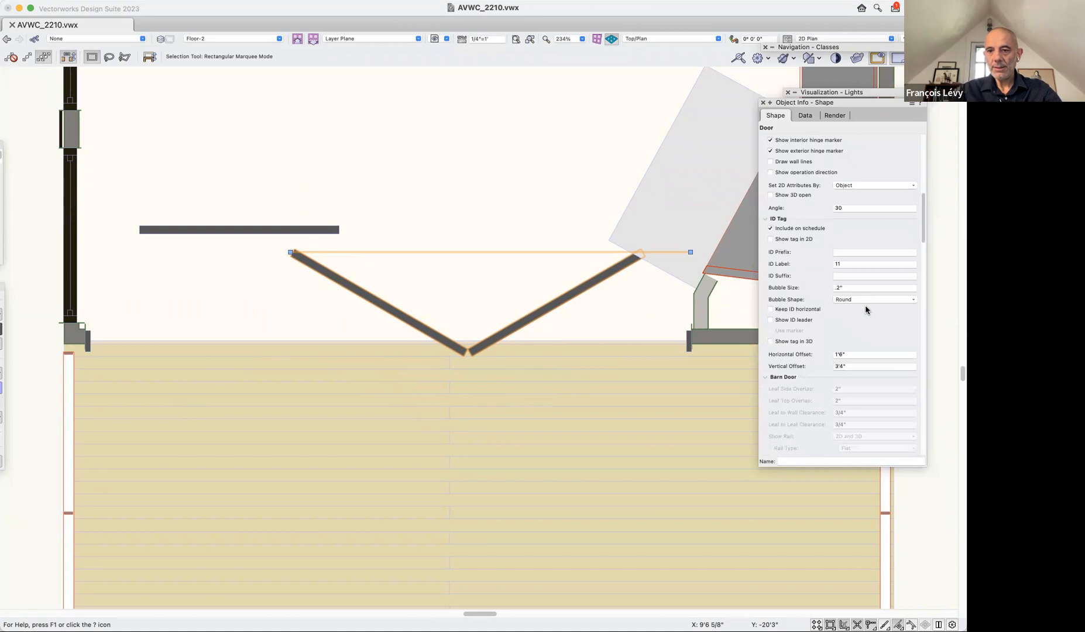
left_click(283, 229)
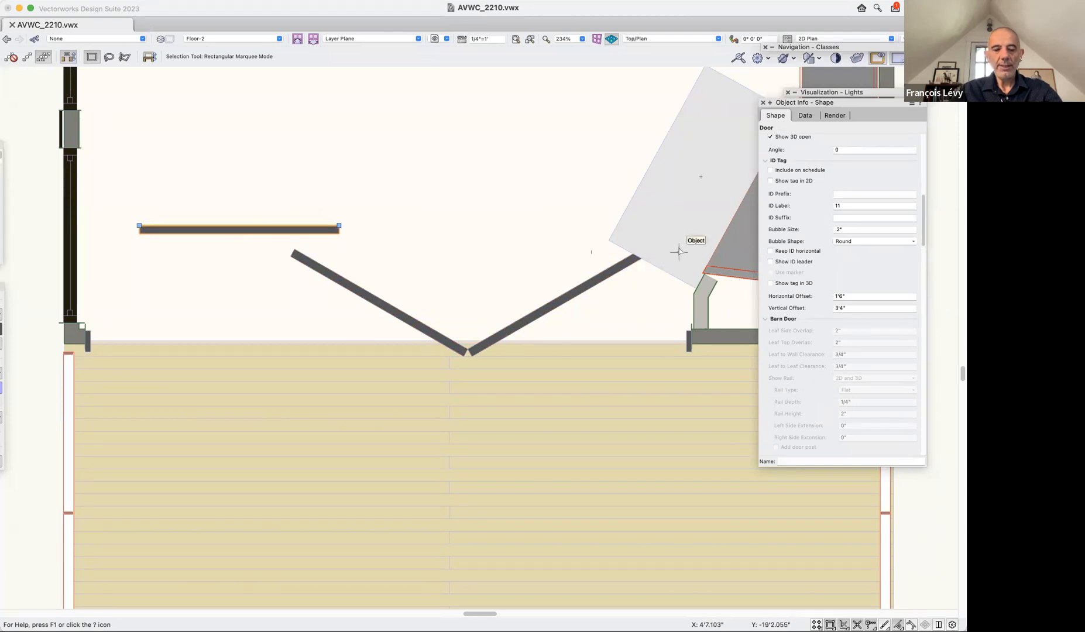
Undo both door moves and deselect the single leaf.
key("super+z")
key("super+z")
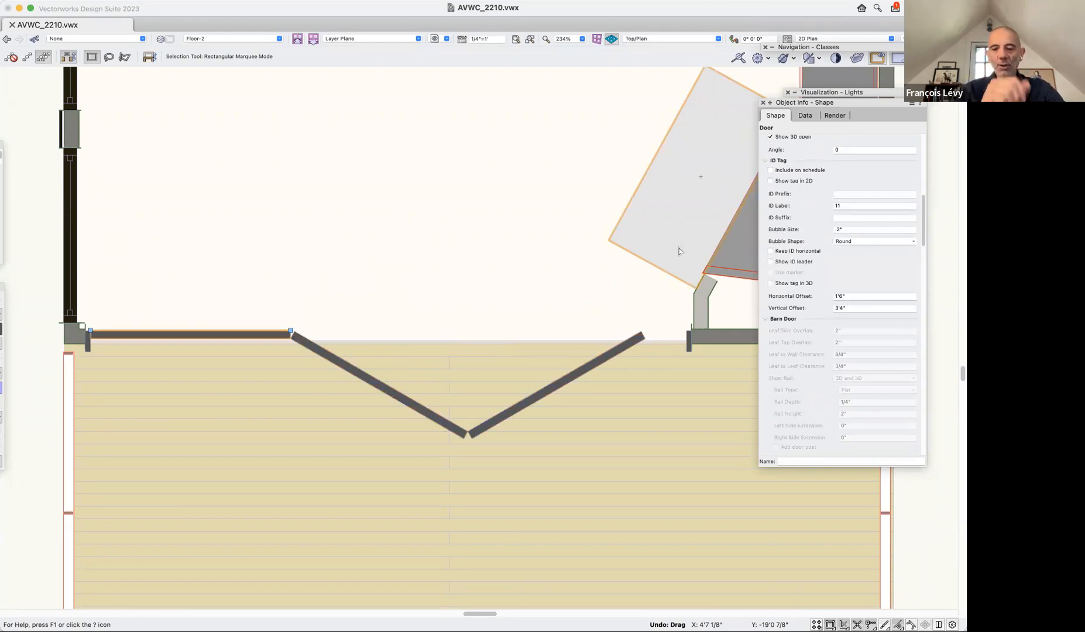
left_click(373, 278)
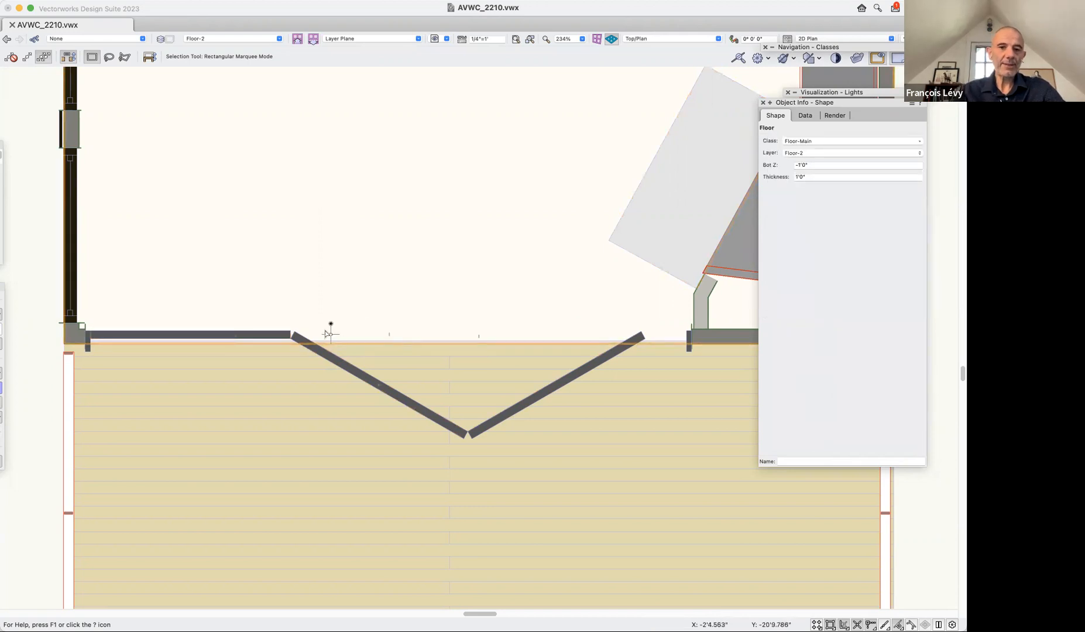
Restore the saved view "0 intro" and frame the folding doors on the upper deck in 3D.
left_click(433, 39)
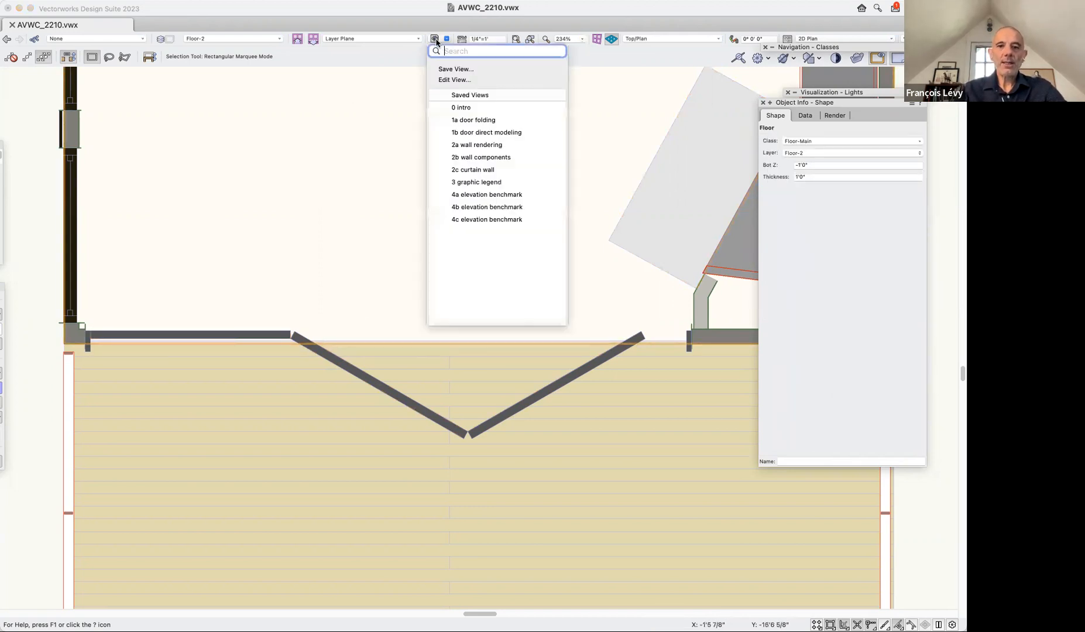
left_click(484, 120)
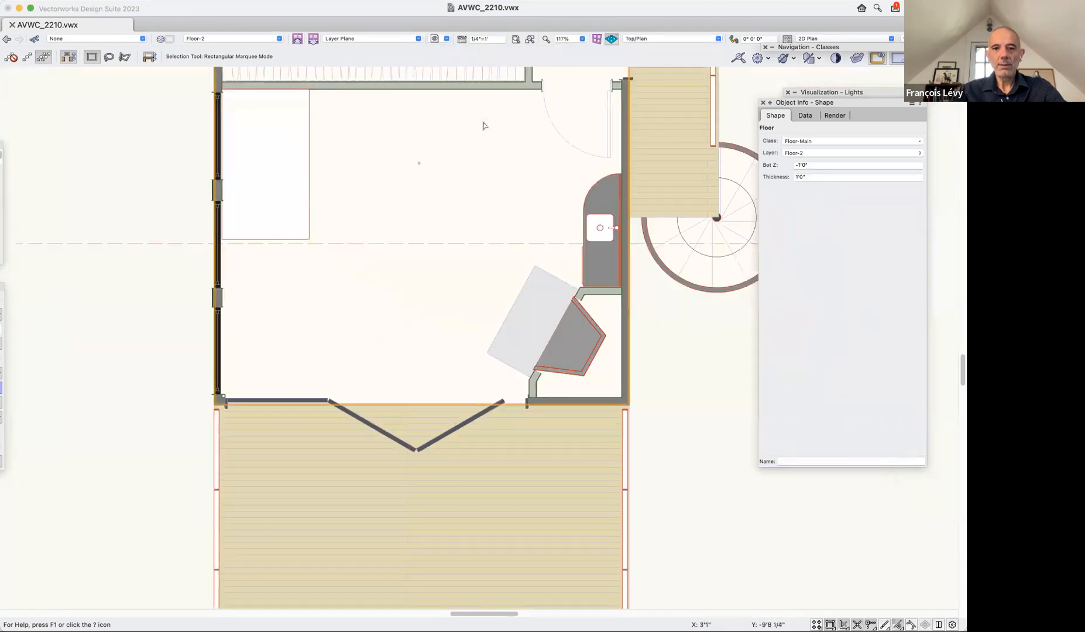
left_click(440, 39)
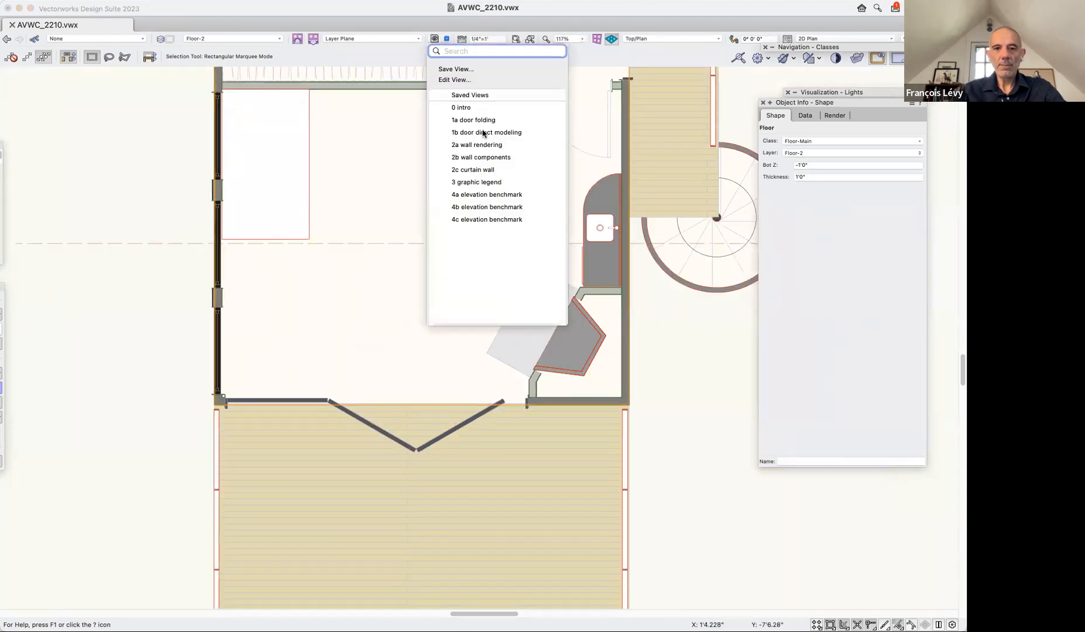
left_click(468, 108)
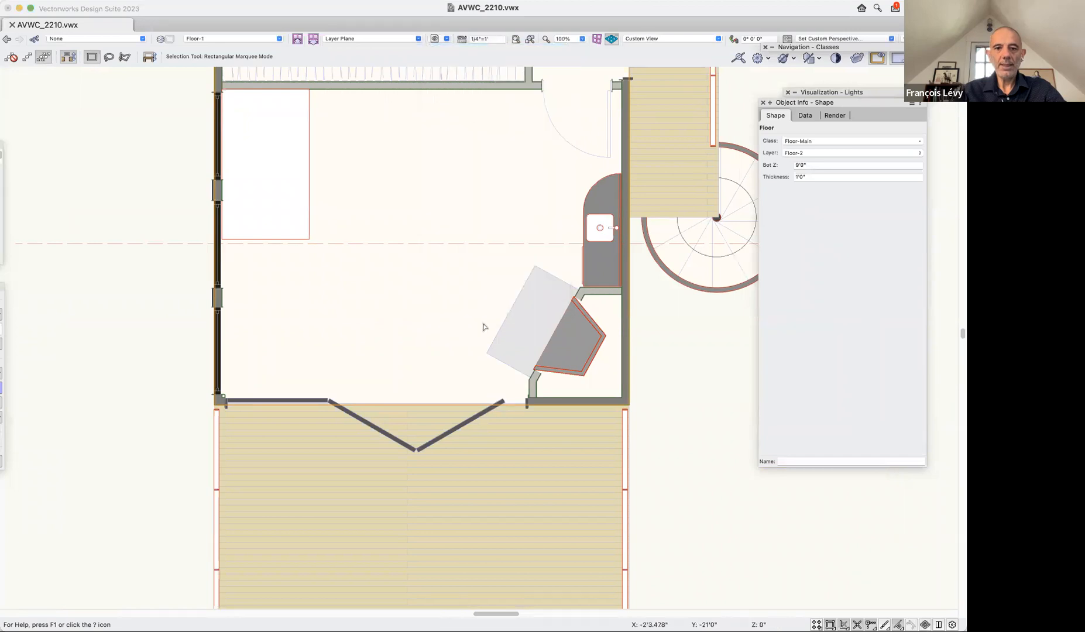
left_click_drag(355, 250, 521, 369)
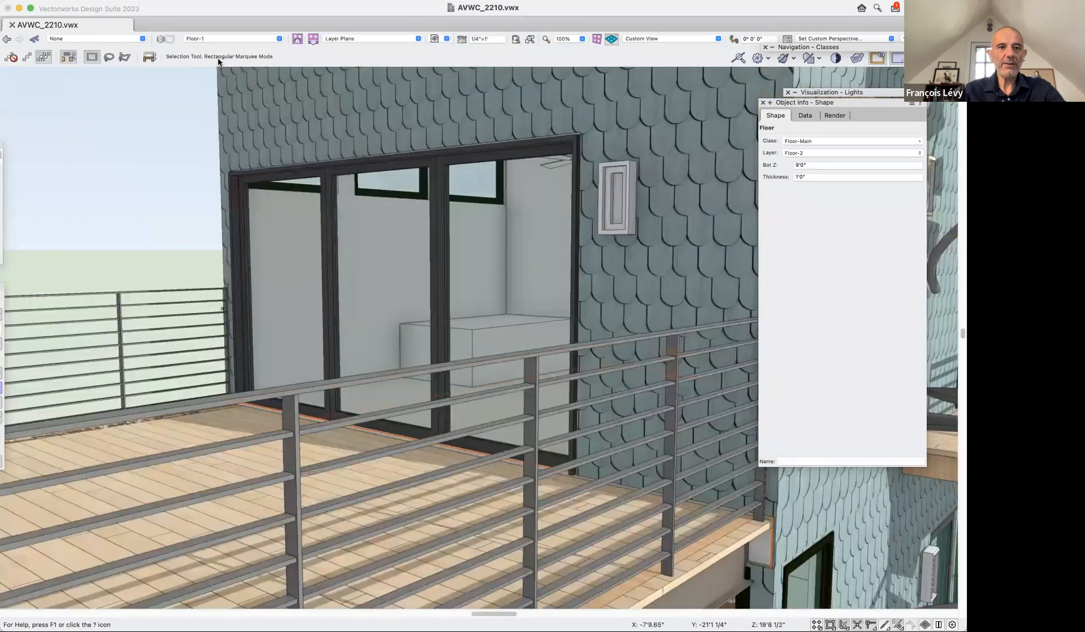
Make Floor-2 the active layer and delete the single leaf and the two-leaf folding door from the deck opening.
left_click(228, 39)
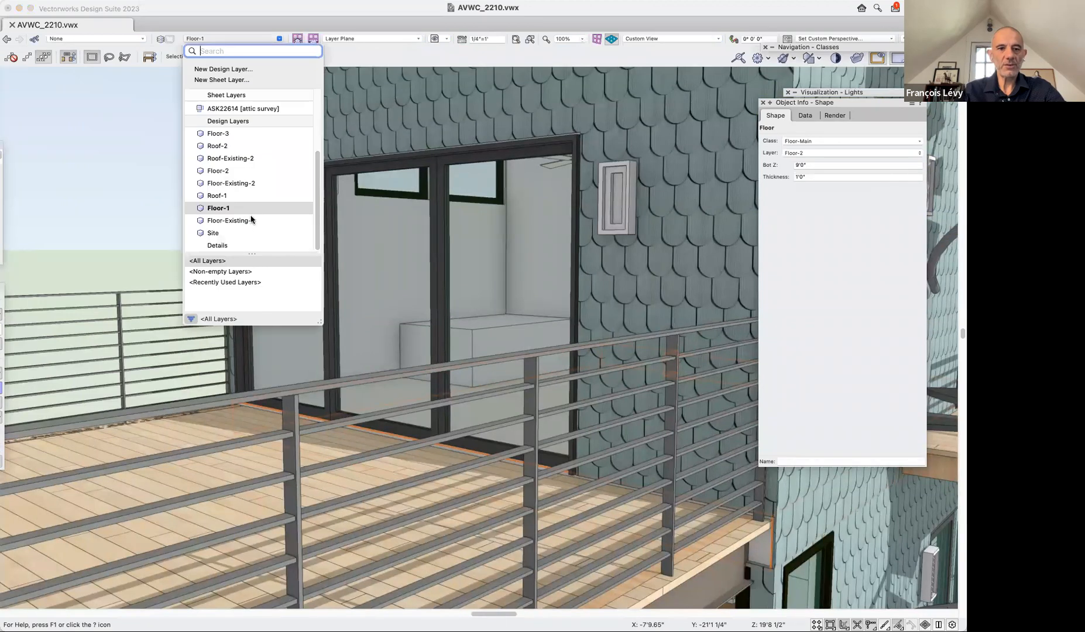
left_click(223, 171)
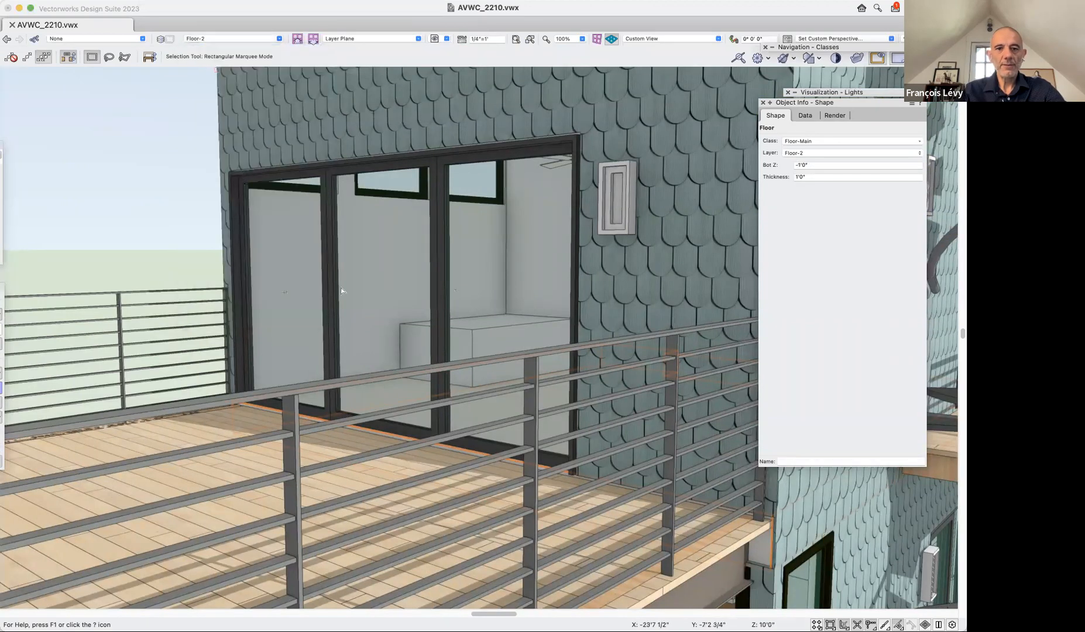
left_click(328, 226)
left_click(440, 205)
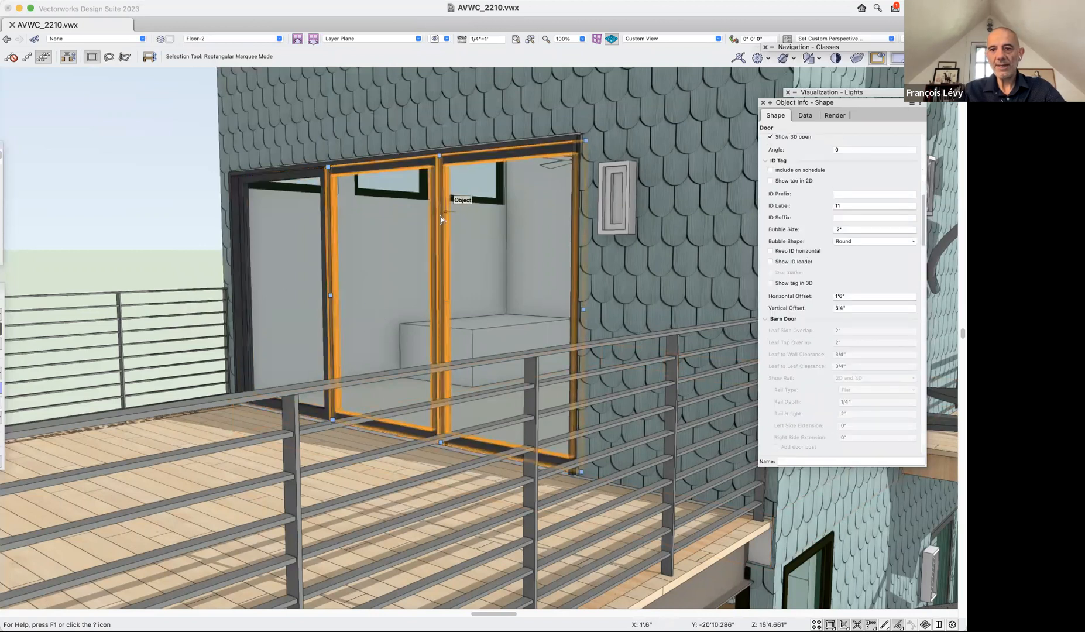
left_click(313, 177, "shift")
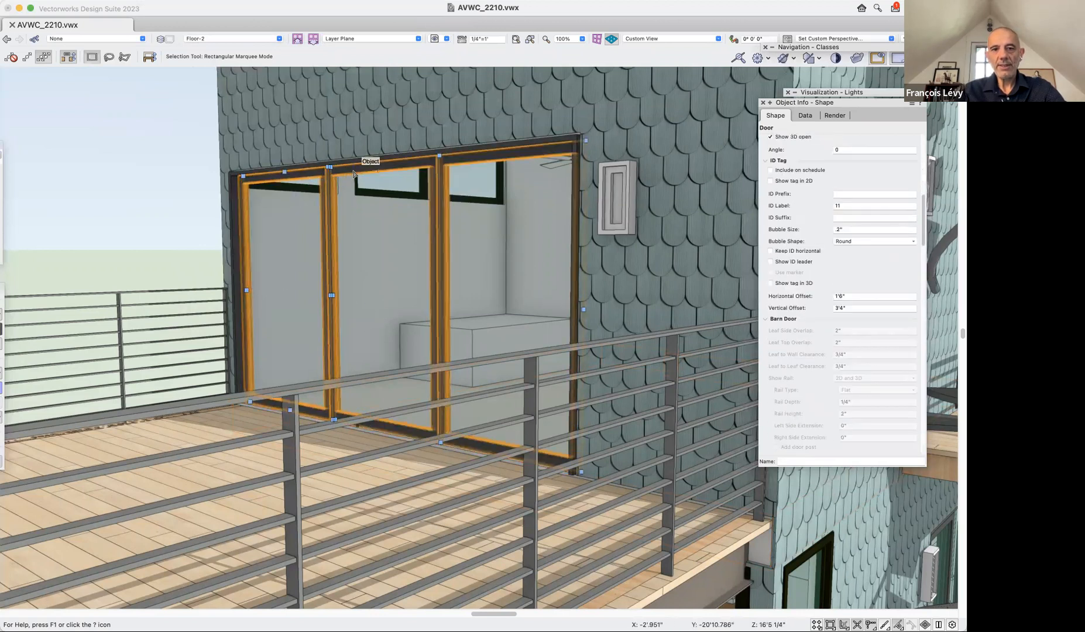
key("Delete")
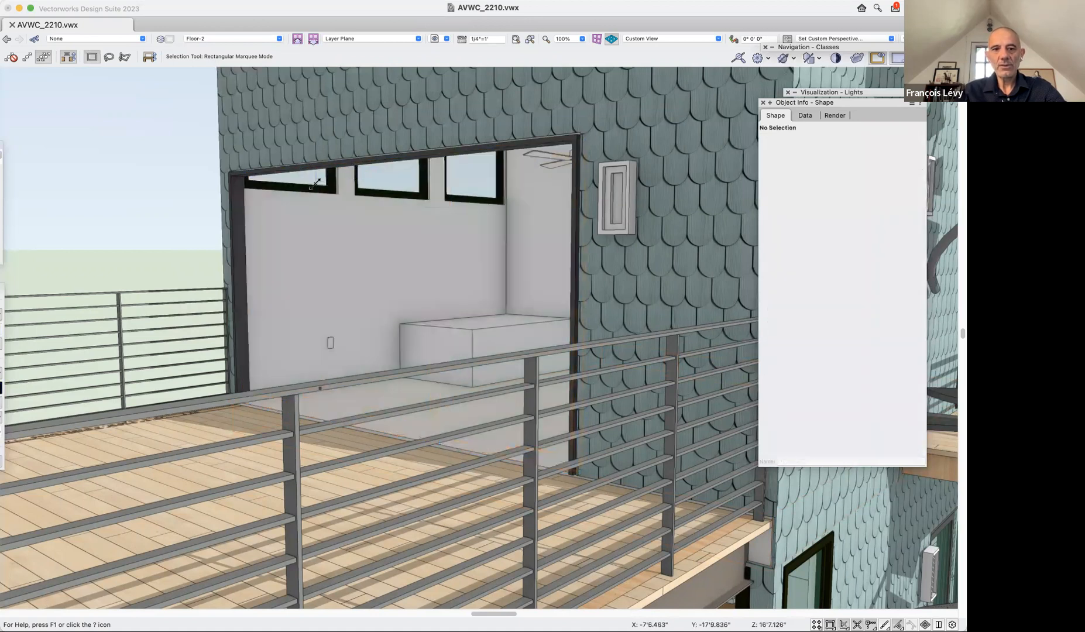
Change the cased-opening door's configuration to Folding with the Bi-fold Double Bi-part operation.
left_click(322, 166)
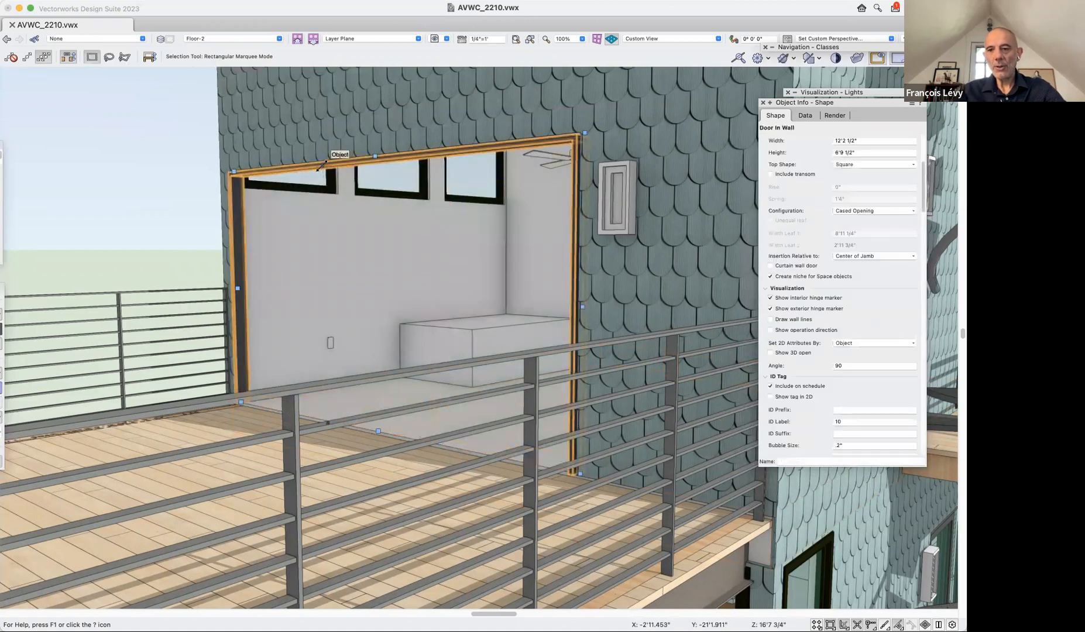
scroll(860, 264, "up", 2)
left_click(869, 260)
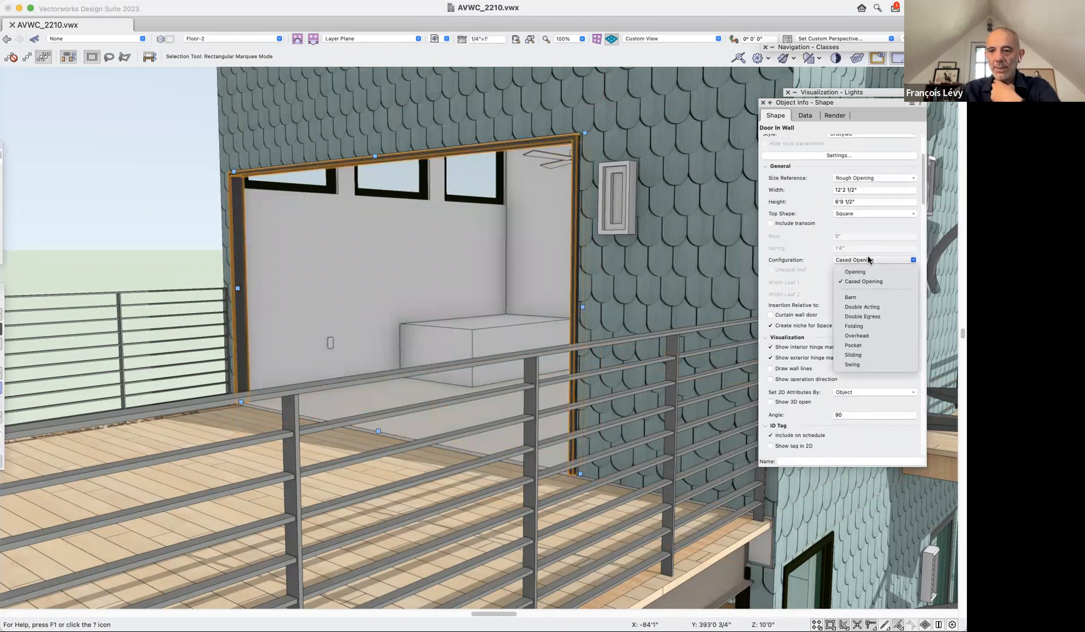
left_click(865, 326)
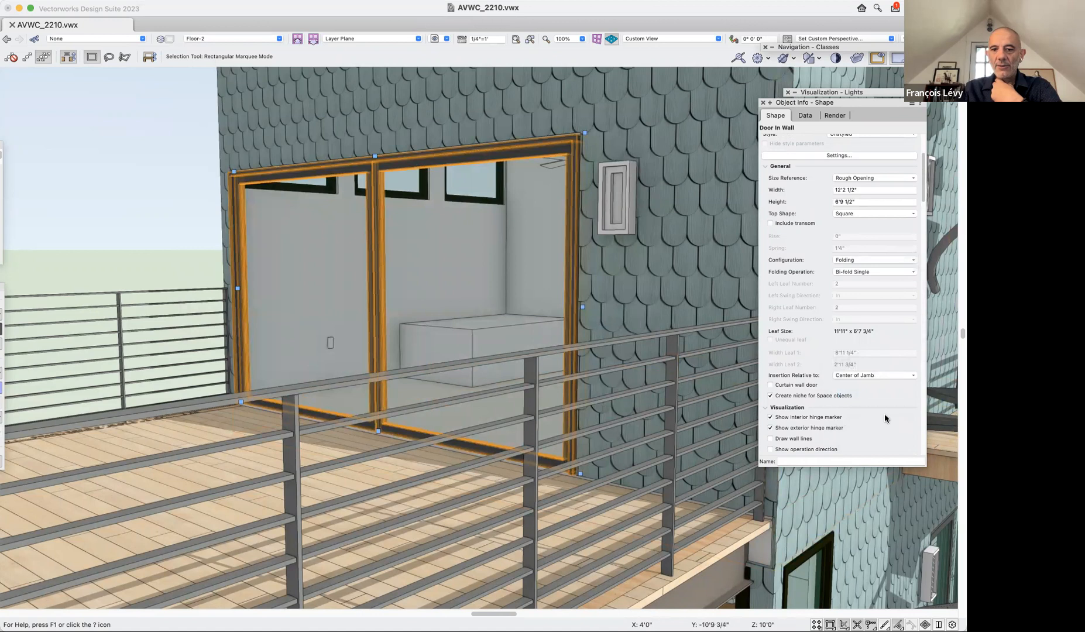
left_click(867, 272)
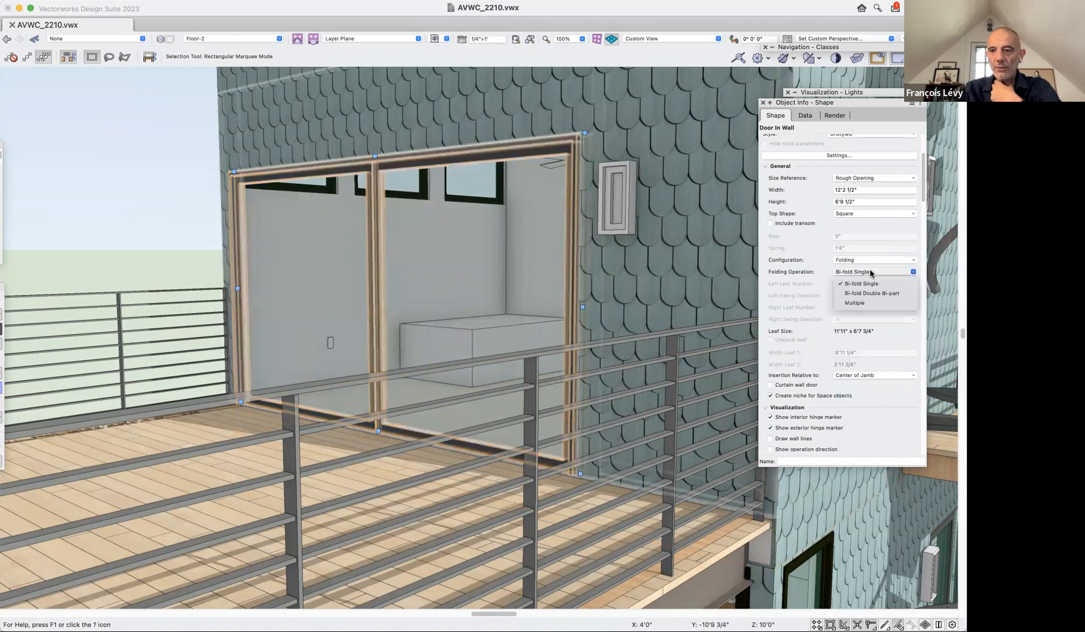
left_click(881, 295)
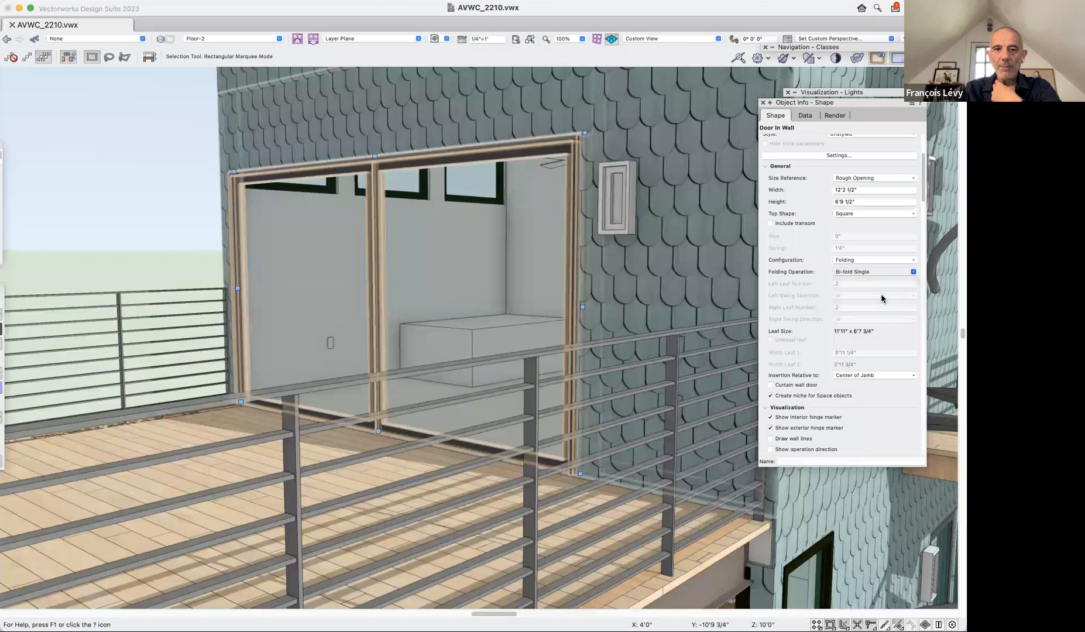
Set the deck door's folding operation to Multiple with a left leaf number of 1.
left_click(858, 275)
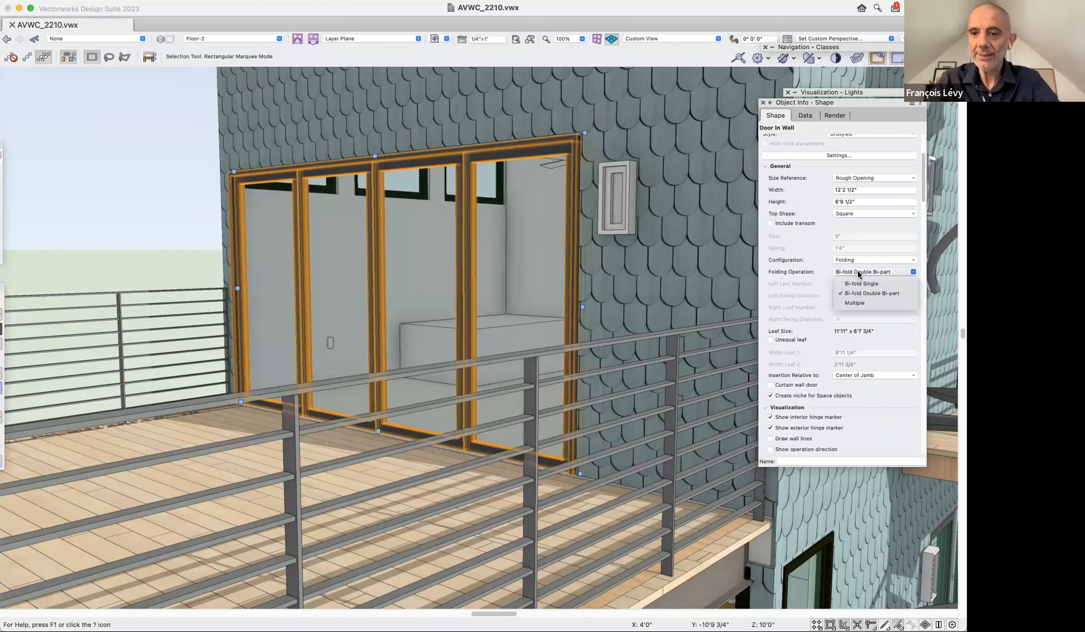
left_click(850, 304)
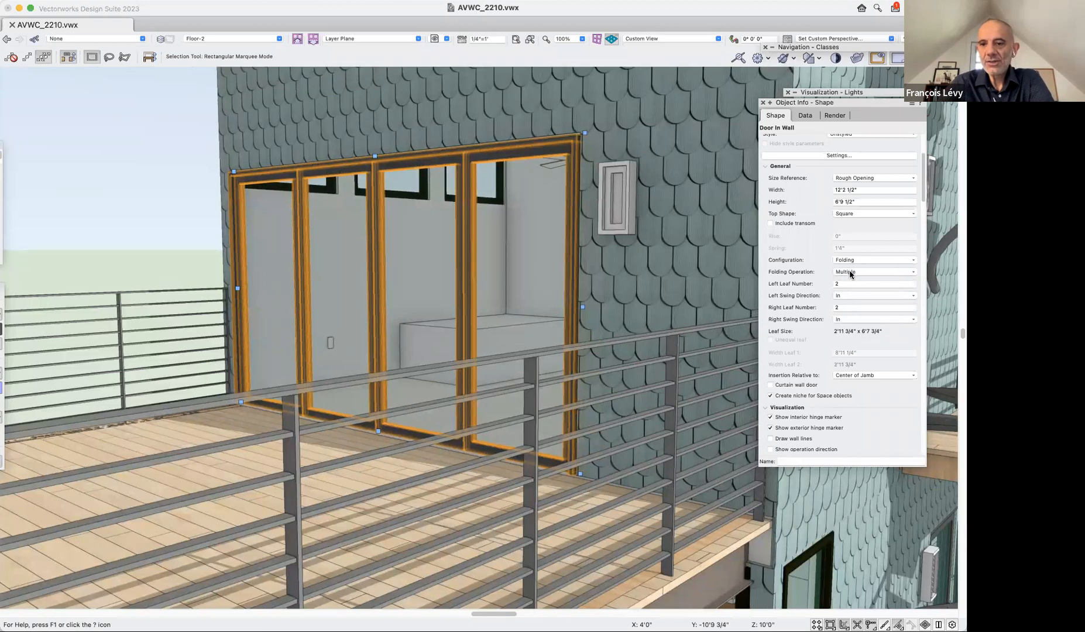
left_click(849, 284)
key("BackSpace")
type("1")
left_click(852, 307)
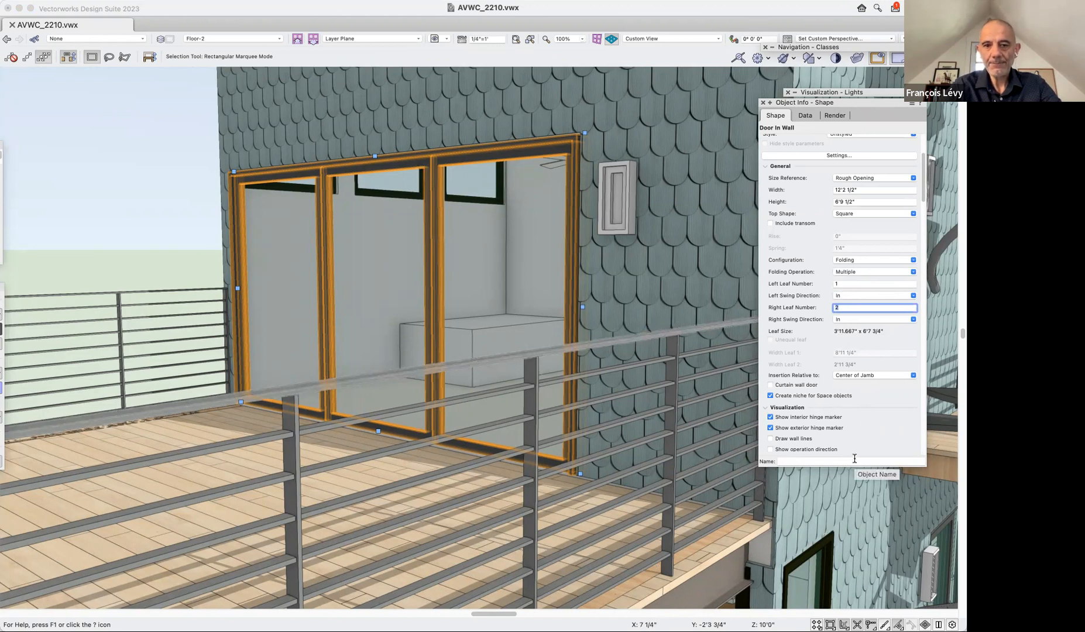
Restore the saved view "1a door folding" and flip the folding door so its leaves open into the room.
left_click(434, 39)
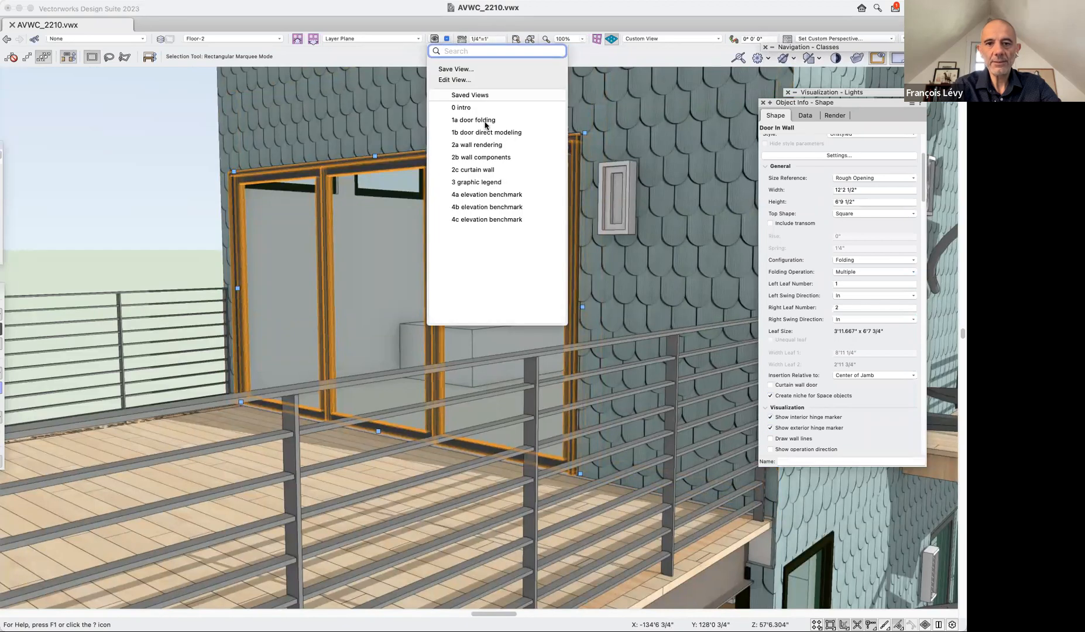
left_click(485, 121)
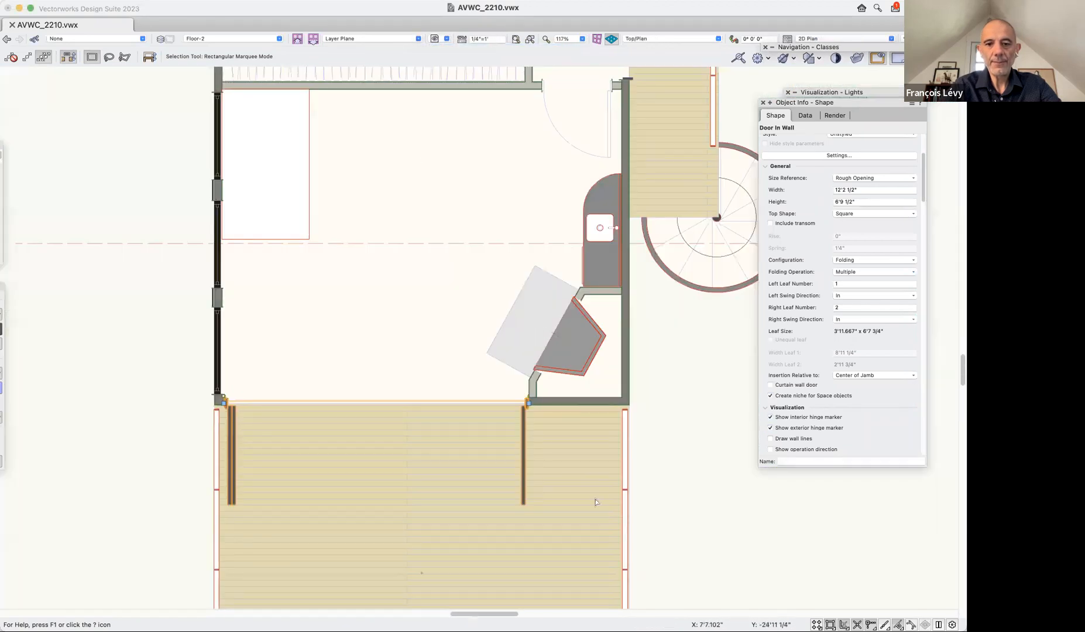
scroll(837, 170, "up", 5)
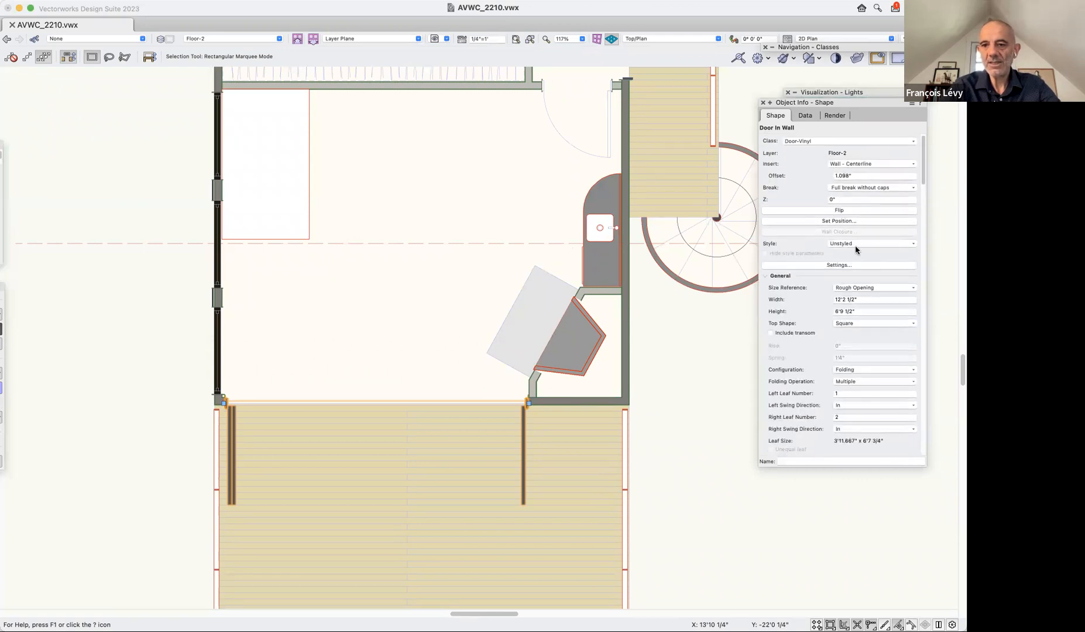
left_click(841, 212)
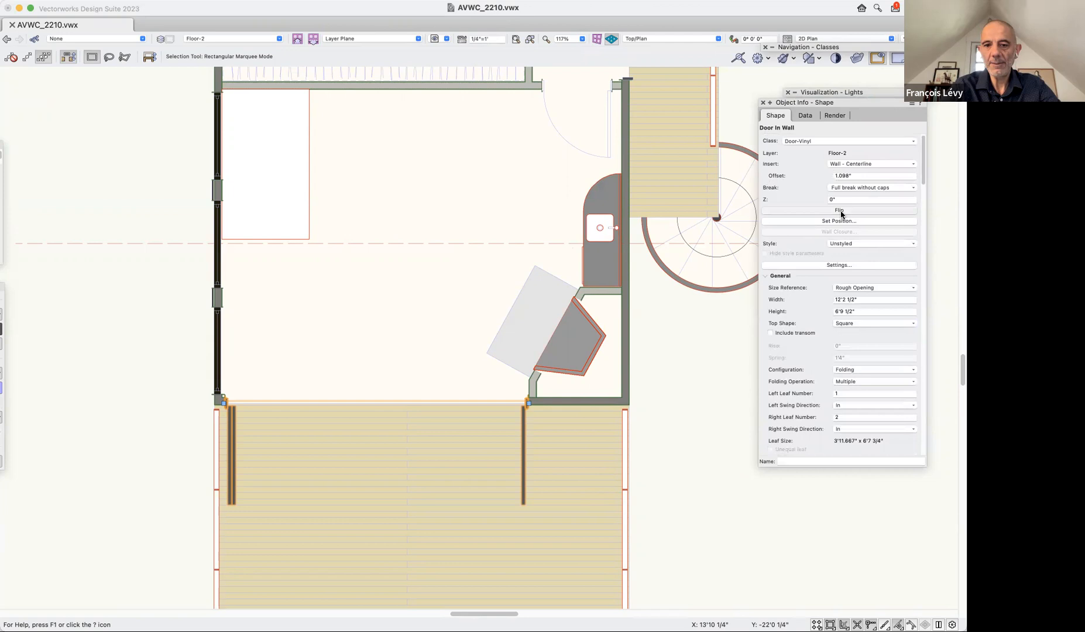
left_click(841, 212)
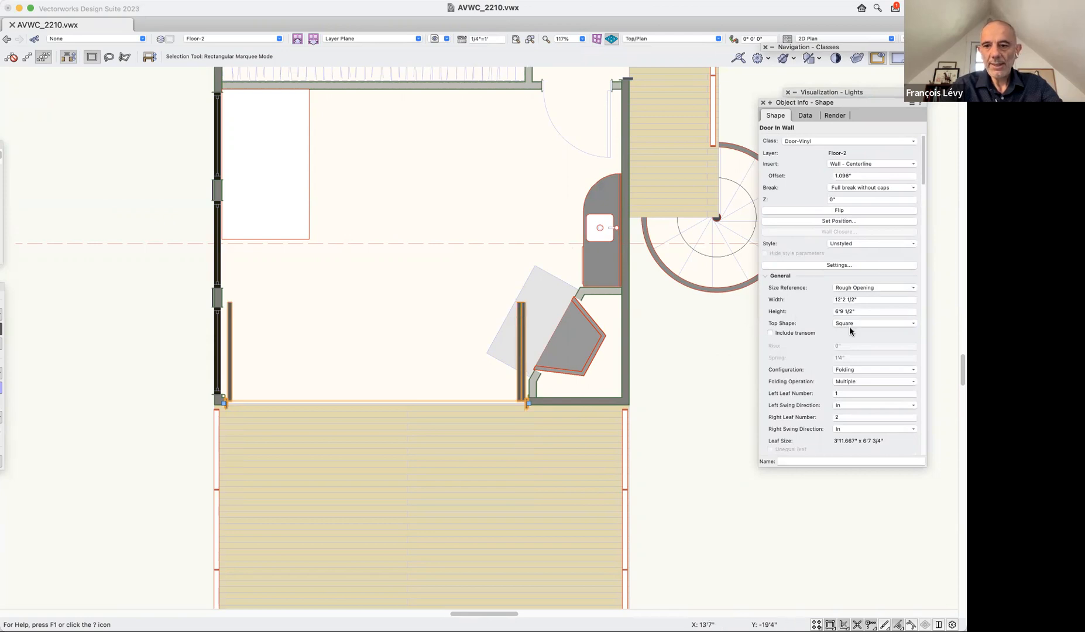
Set the folding door's opening angle to 60 degrees.
scroll(868, 318, "down", 1)
scroll(868, 318, "down", 10)
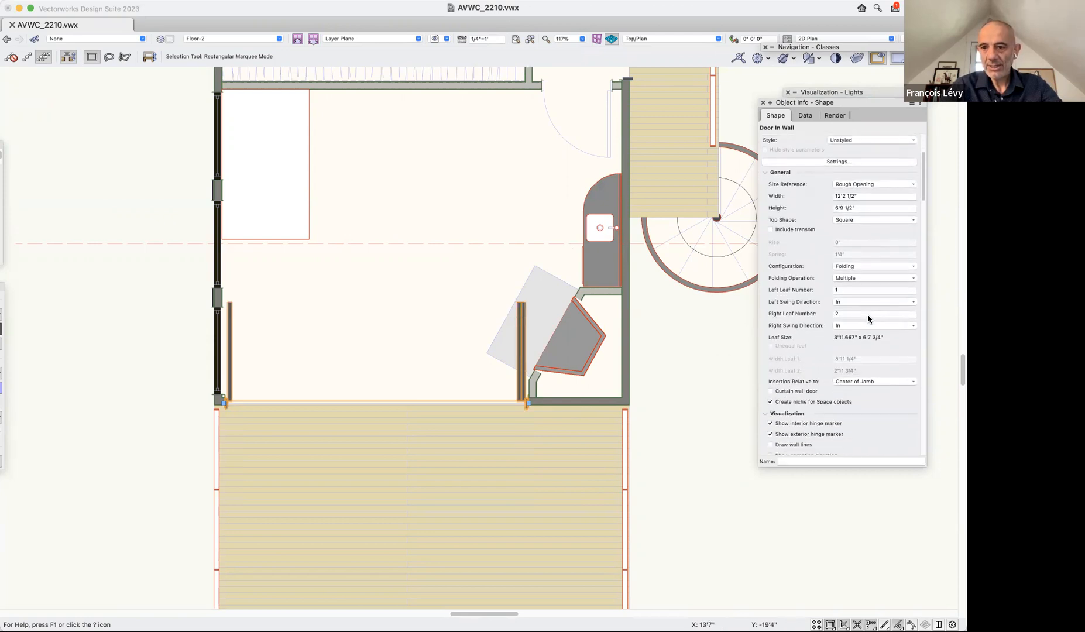
scroll(868, 317, "down", 2)
left_click(858, 359)
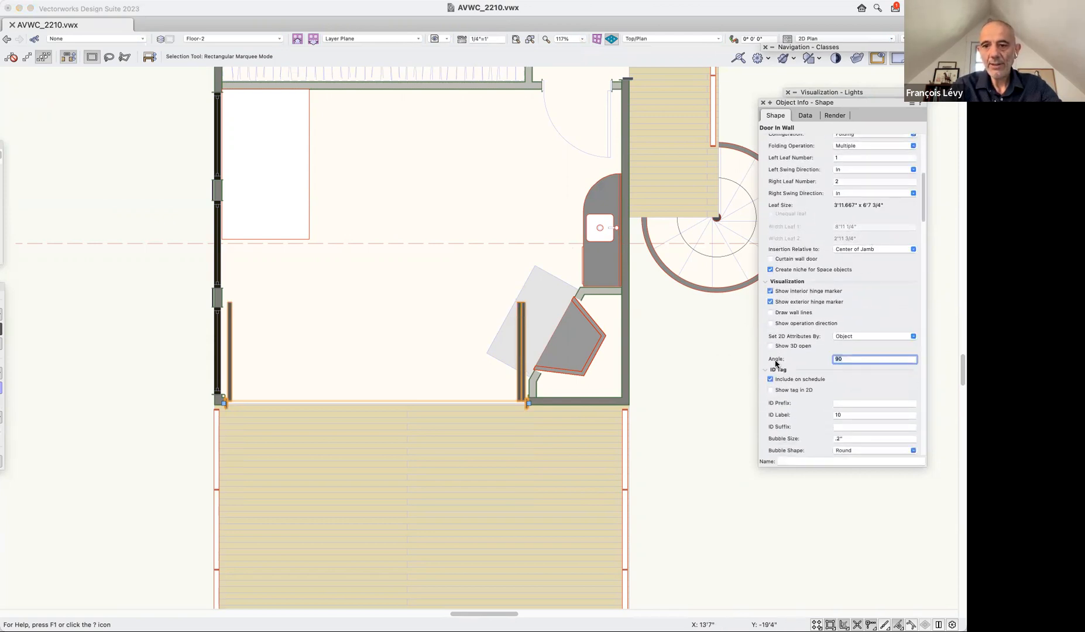
type("60")
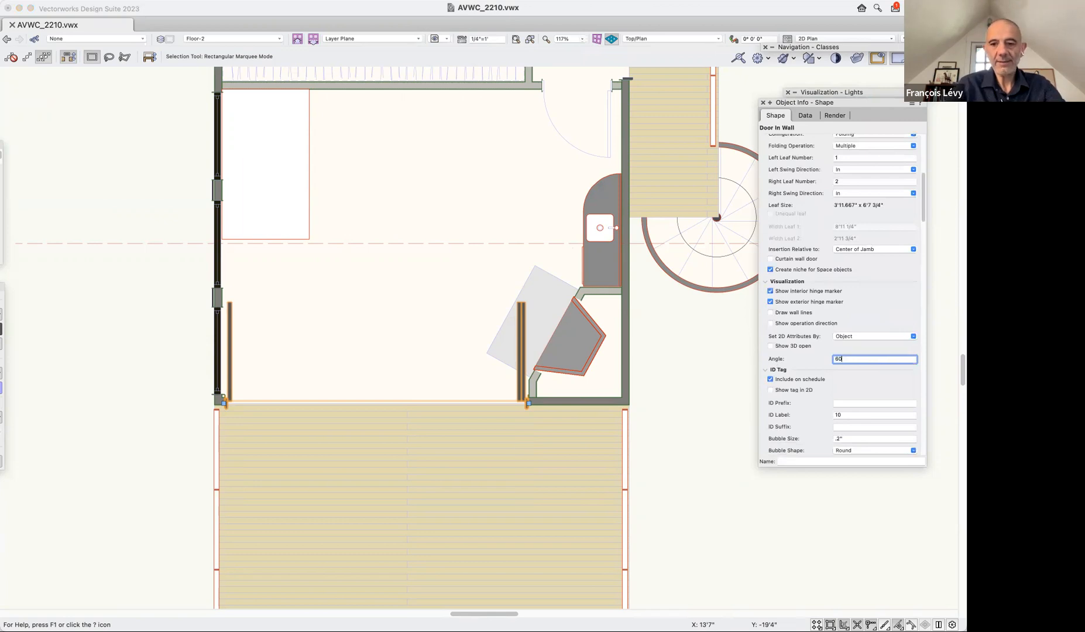
key("Return")
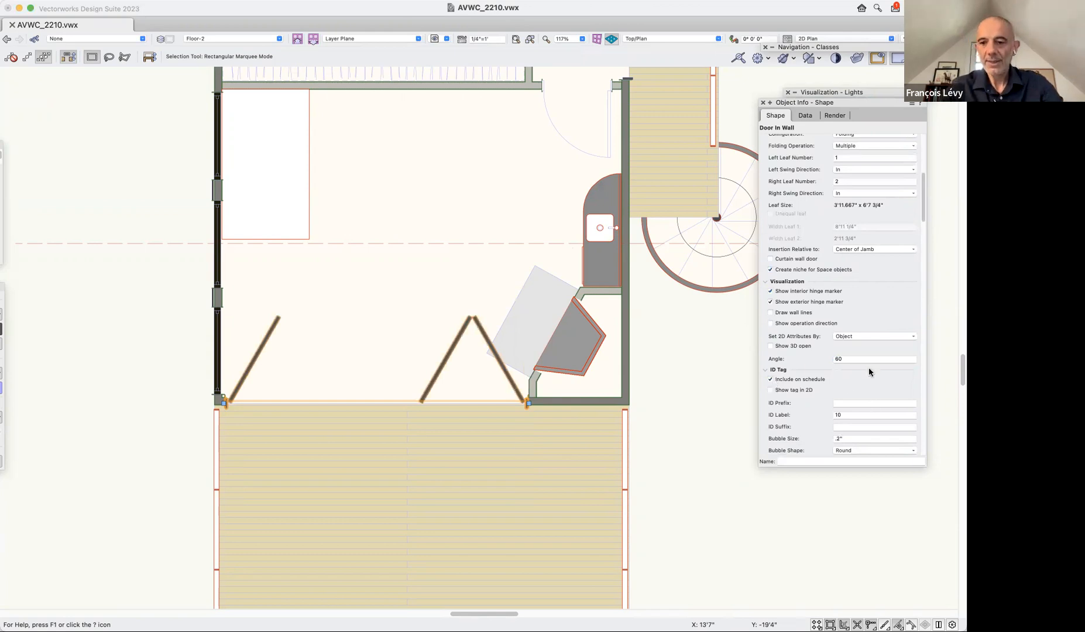
Set the folding door's opening angle to 30 degrees.
left_click(854, 358)
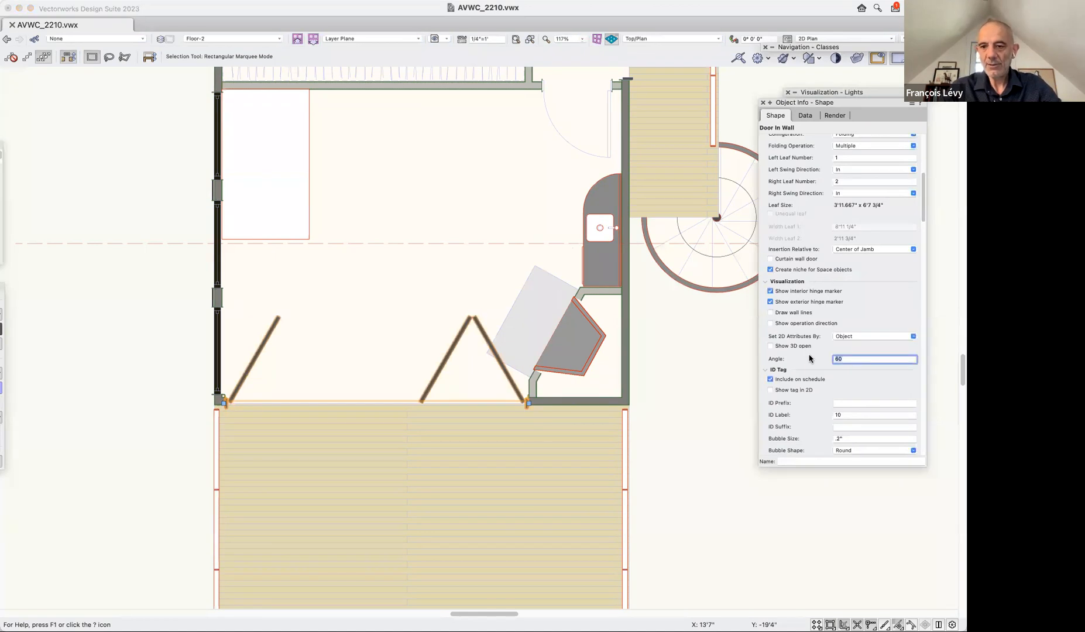
type("30")
key("Return")
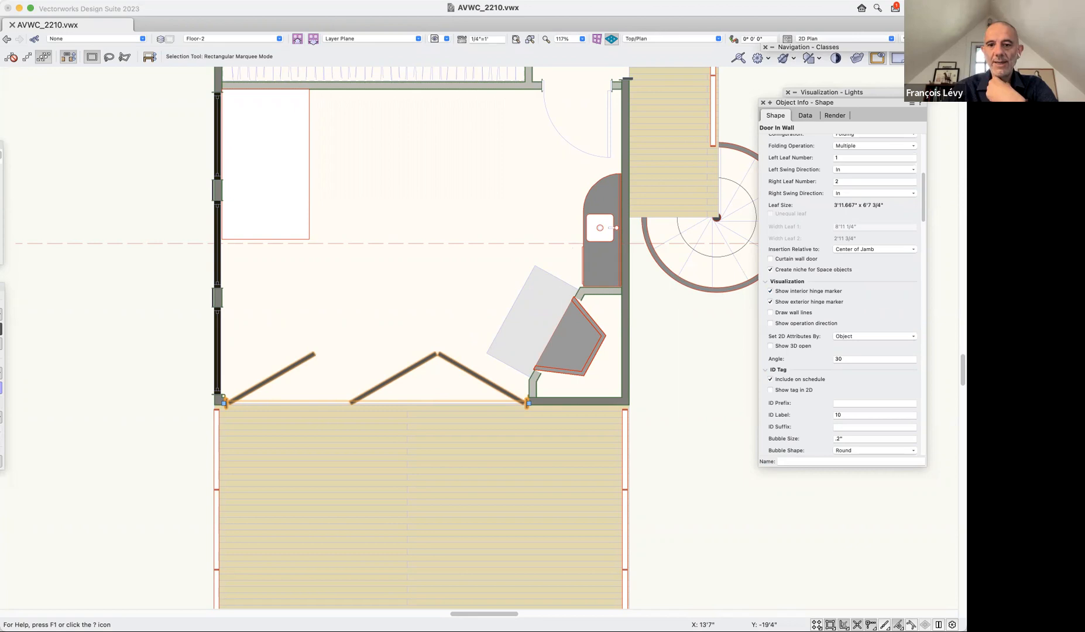
Set the folding door's width to 9'.
scroll(911, 314, "up", 5)
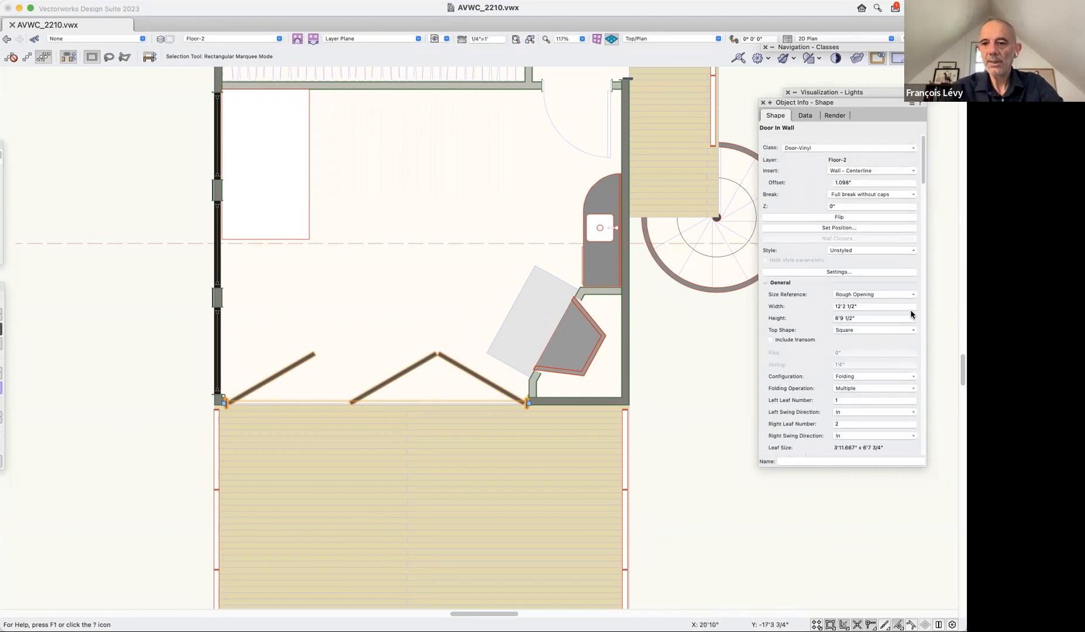
left_click(866, 303)
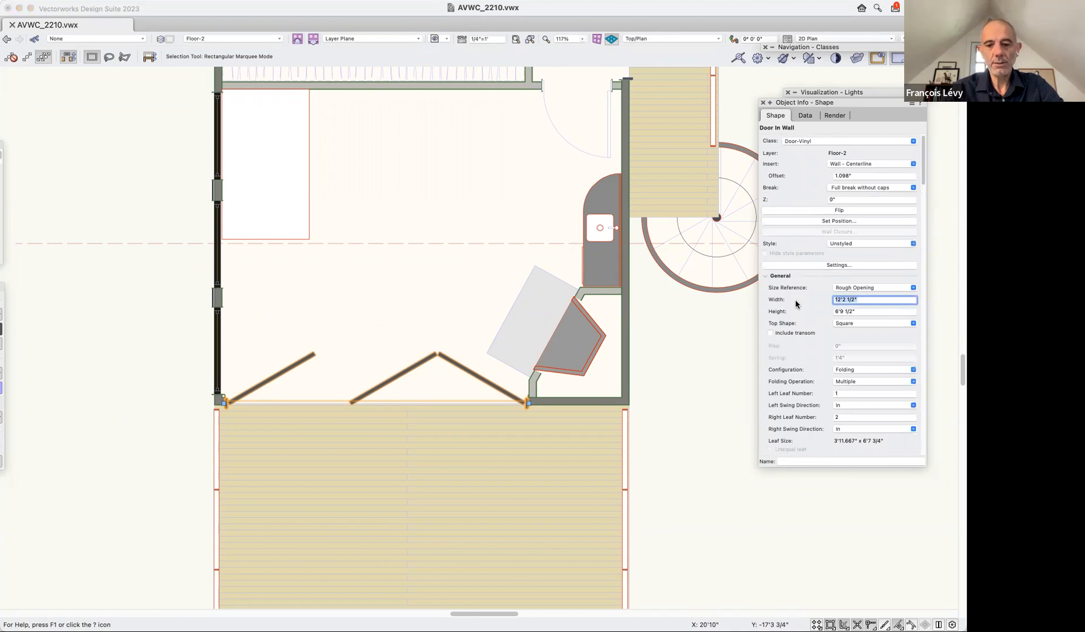
type("9'")
key("Return")
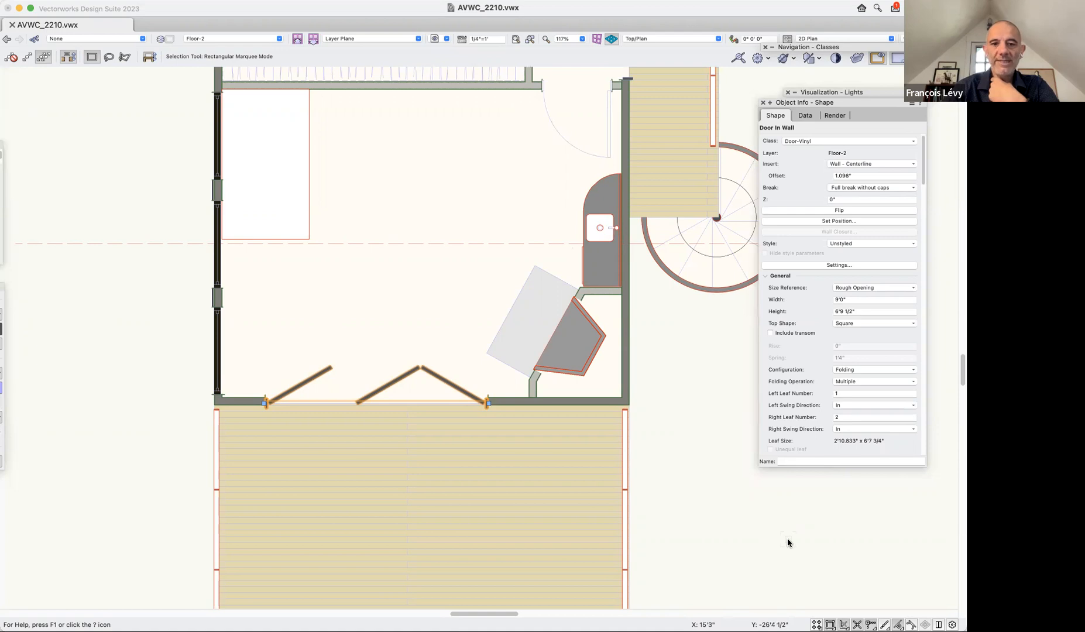
Restore the saved view "1b door direct modeling" and inspect the folding door's side handles with an X-ray view.
left_click(446, 38)
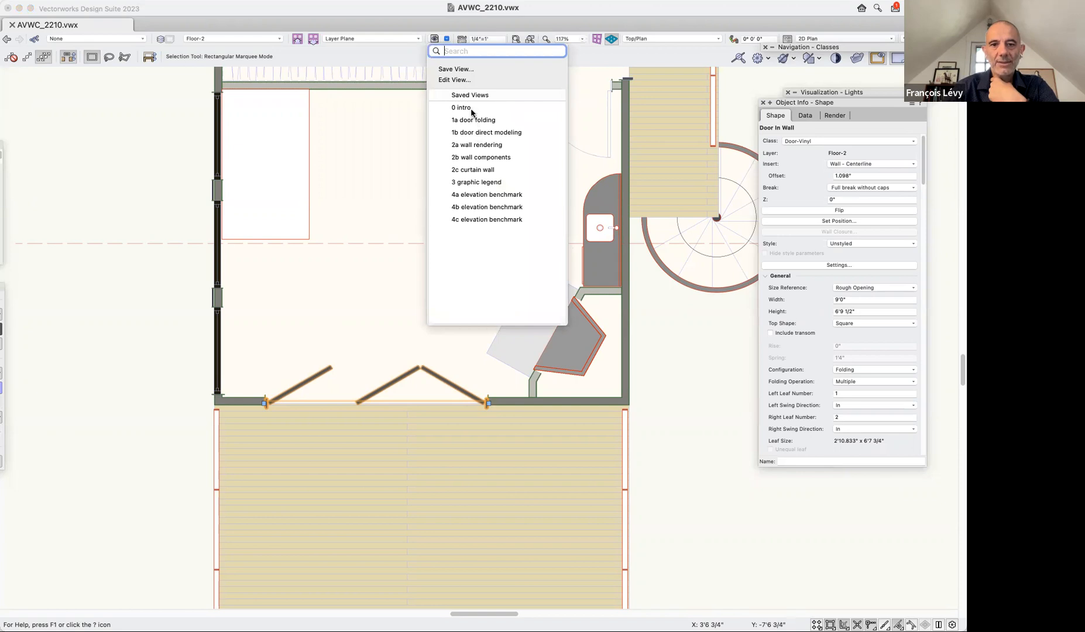
left_click(472, 133)
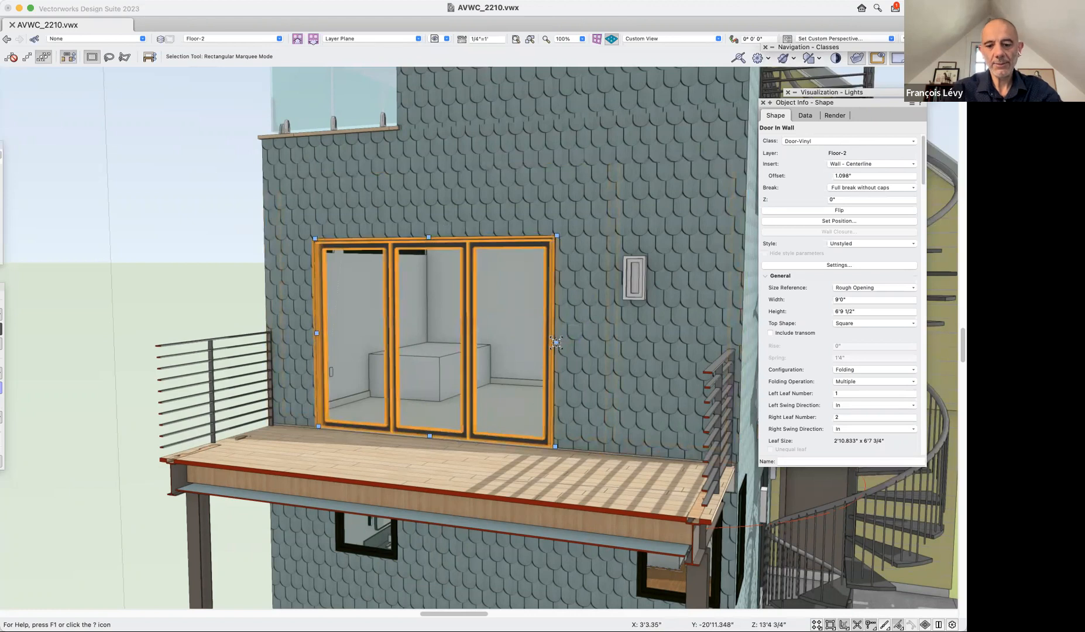
left_click(578, 351)
left_click(519, 350)
key("b")
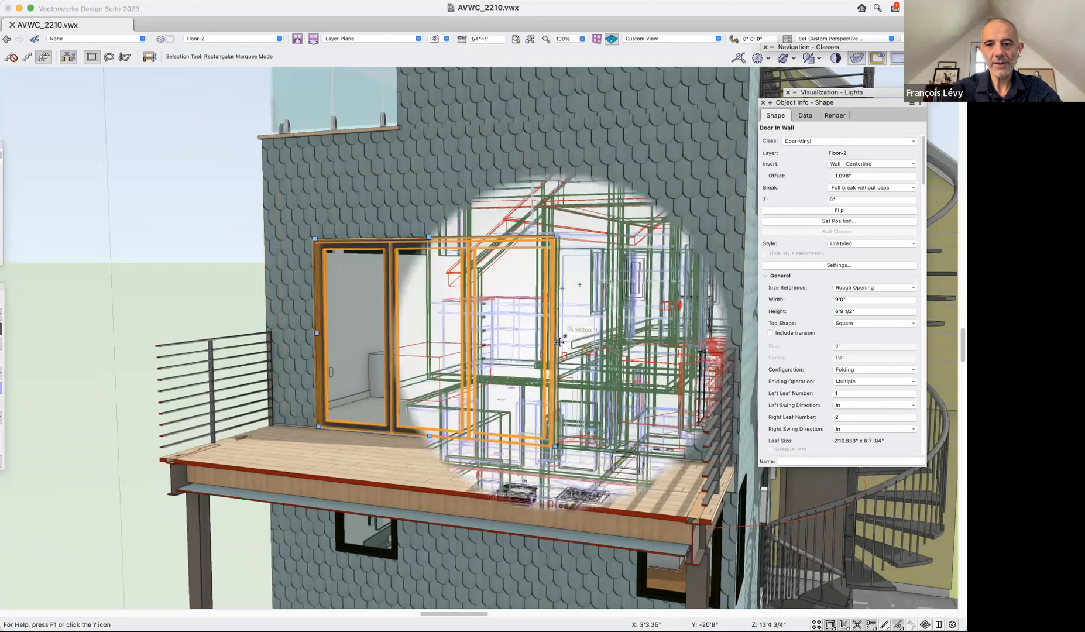
key("b")
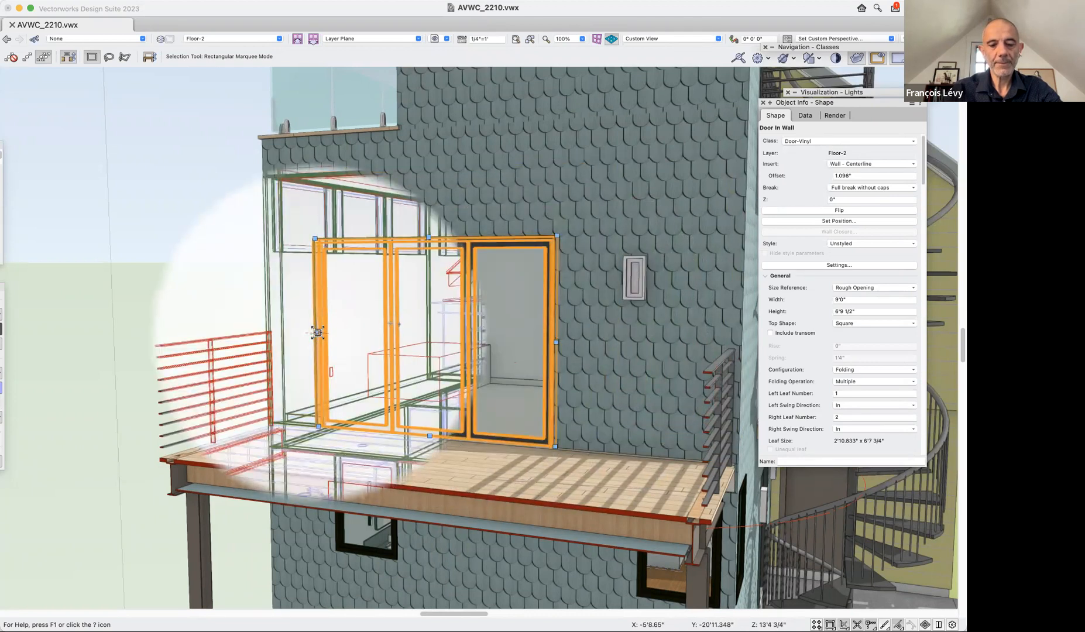
Resize the folding door directly in 3D by moving its left jamb outward, then its right jamb, to about 12'2.299" wide.
left_click_drag(301, 333, 286, 334)
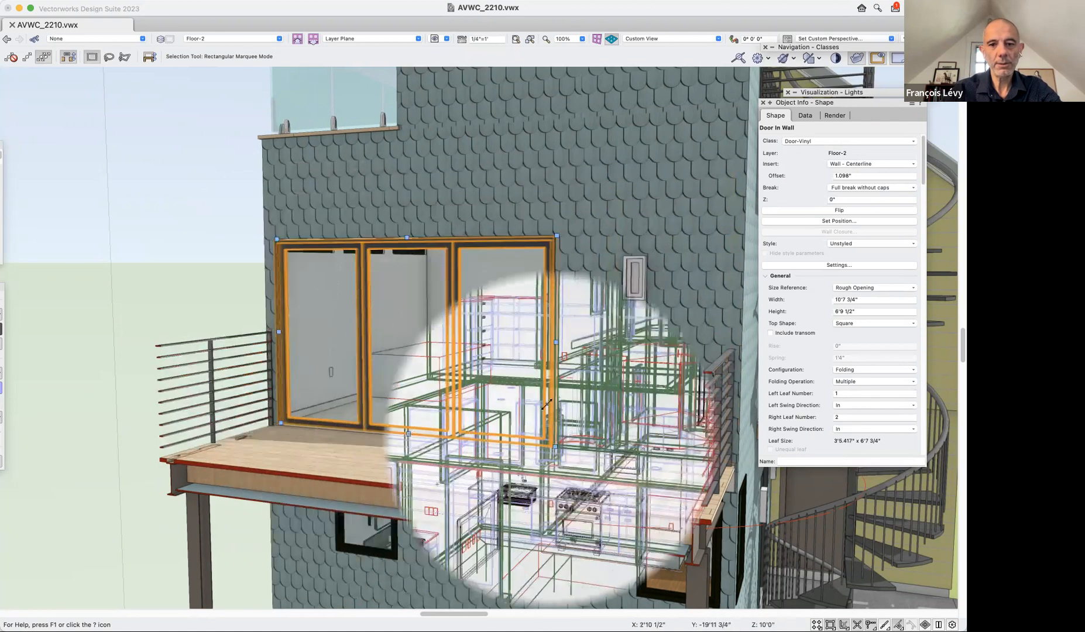
left_click_drag(556, 342, 601, 449)
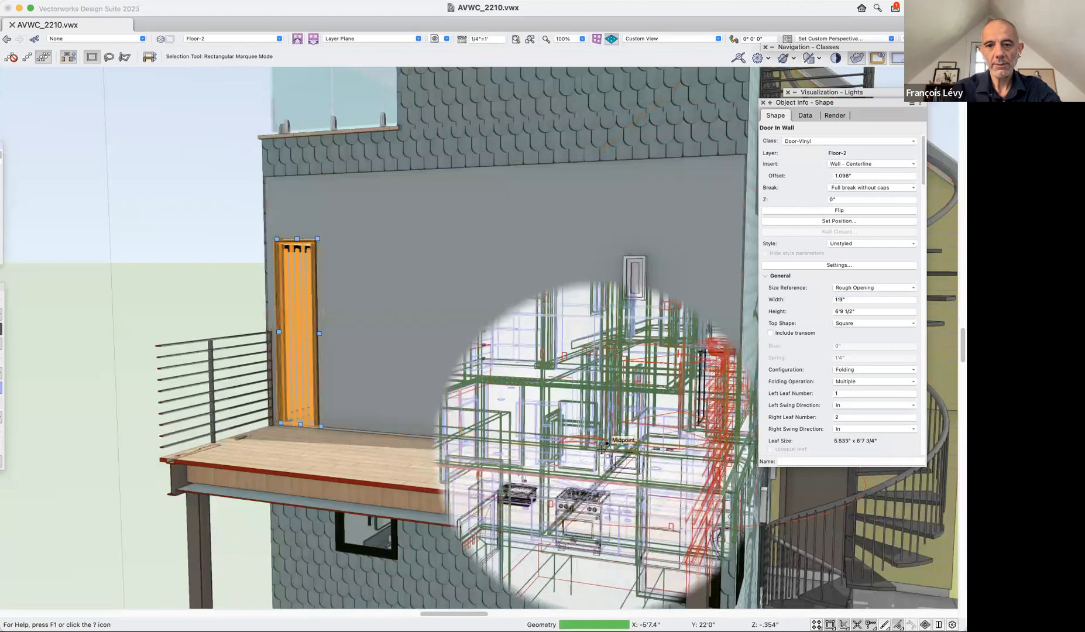
left_click_drag(317, 332, 578, 426)
left_click_drag(471, 339, 579, 348)
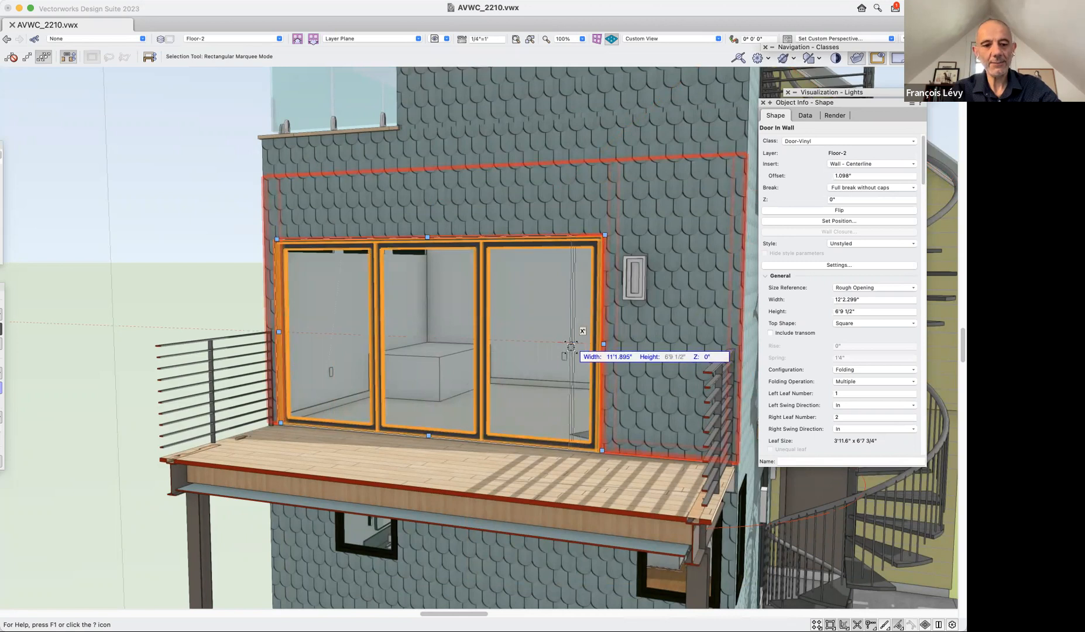
Set the folding door's width to exactly 12'2 1/2" while resizing it from the right jamb, and deselect it.
key("Tab")
type("12")
type("'2.")
key("Tab")
key("Tab")
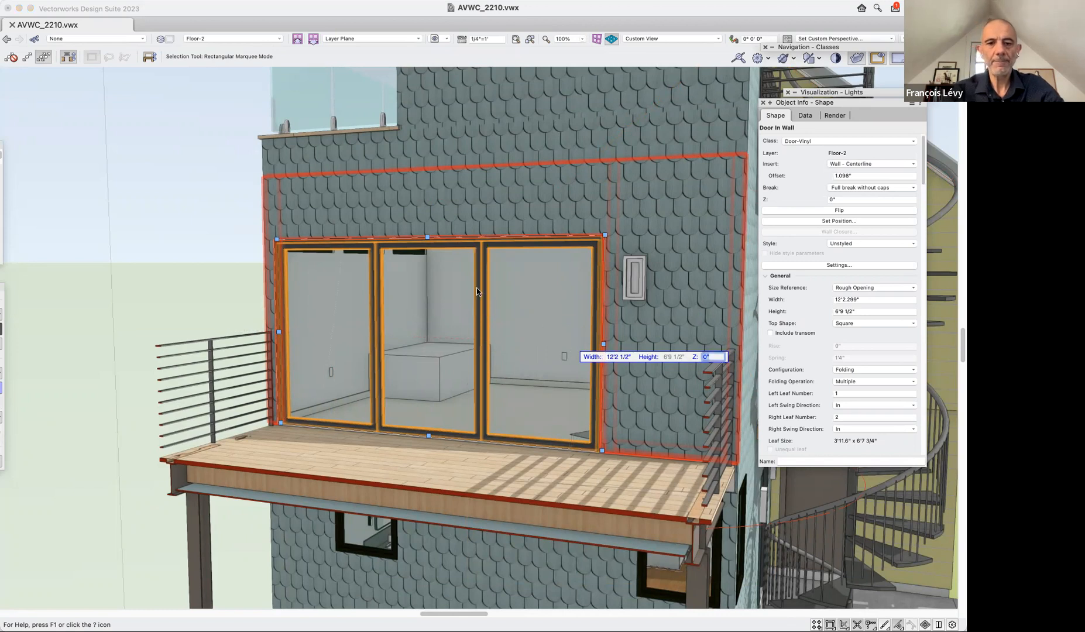
key("Return")
left_click(211, 234)
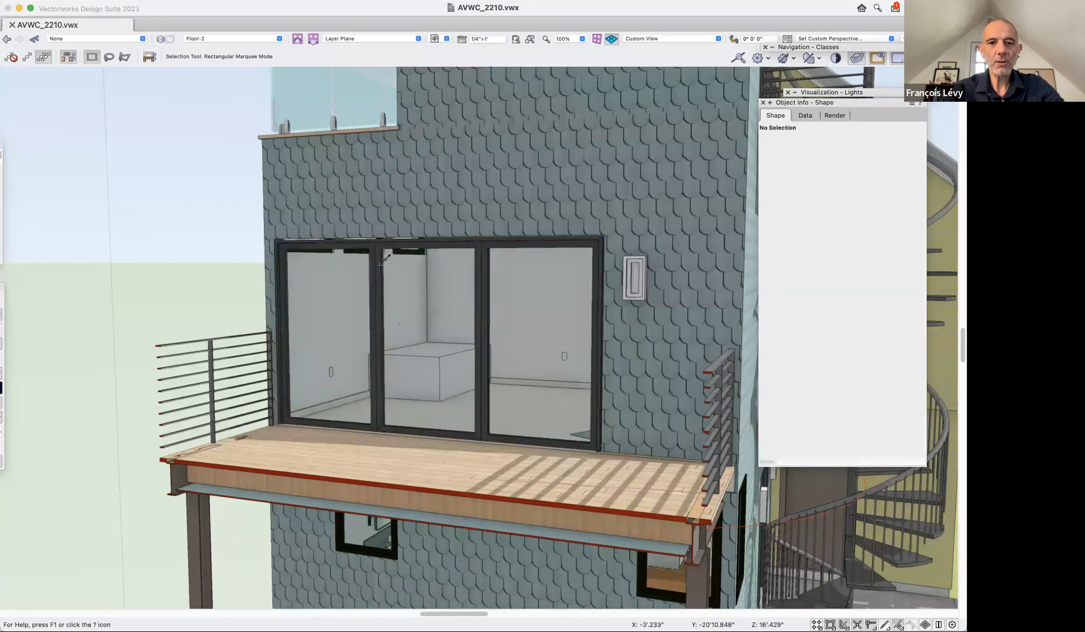
Try lowering the folding door's head in 3D to heights of about 6'.711" and 3'9.732", undoing each change.
left_click(428, 238)
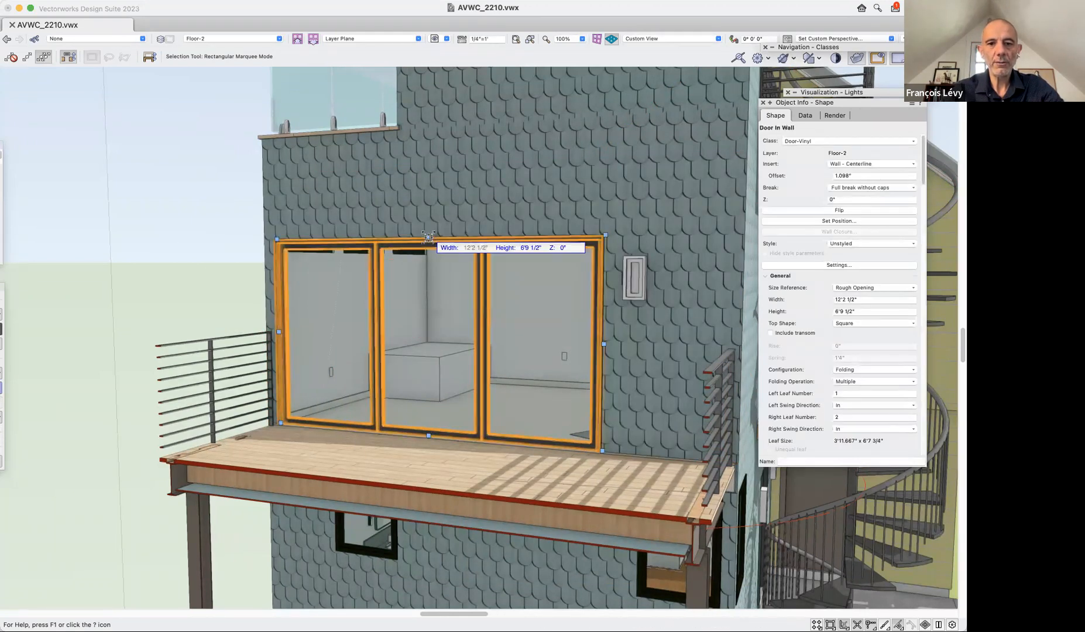
left_click(623, 256)
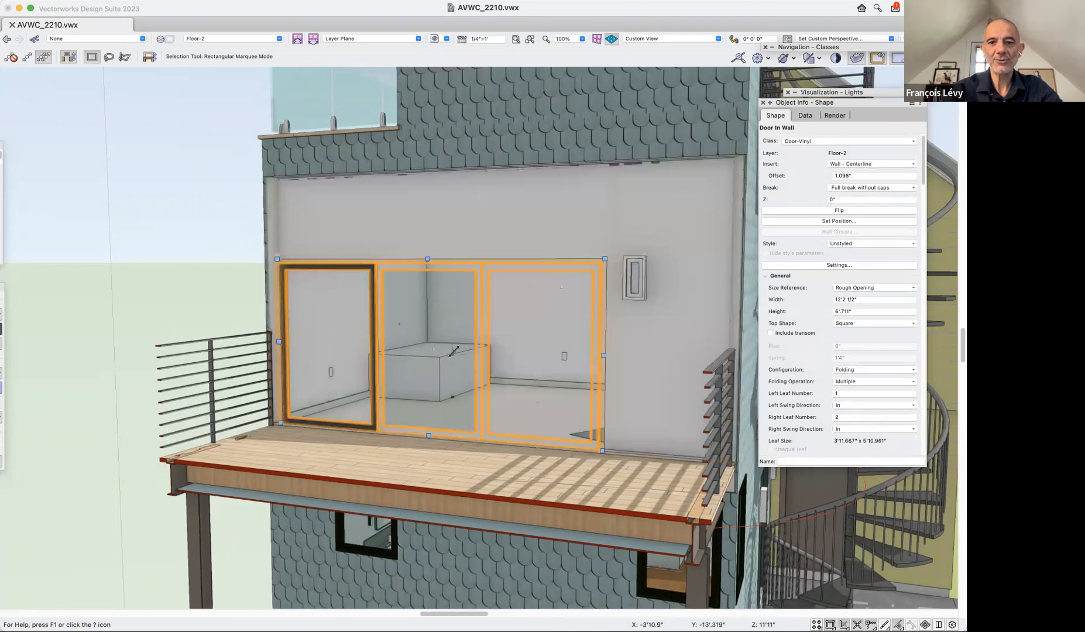
key("super+z")
left_click(428, 258)
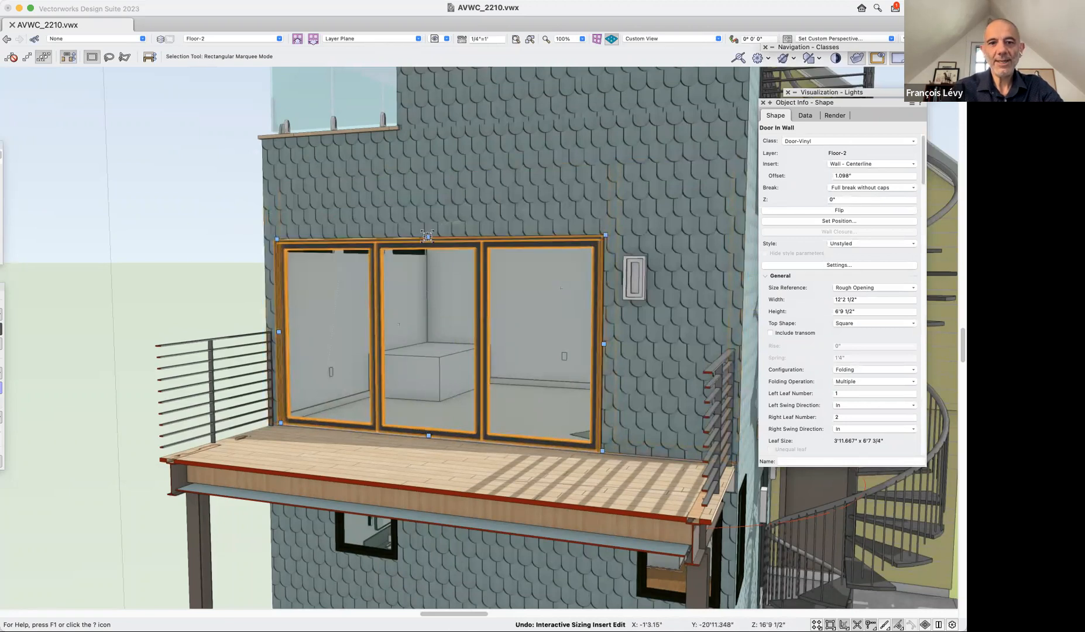
left_click(415, 324)
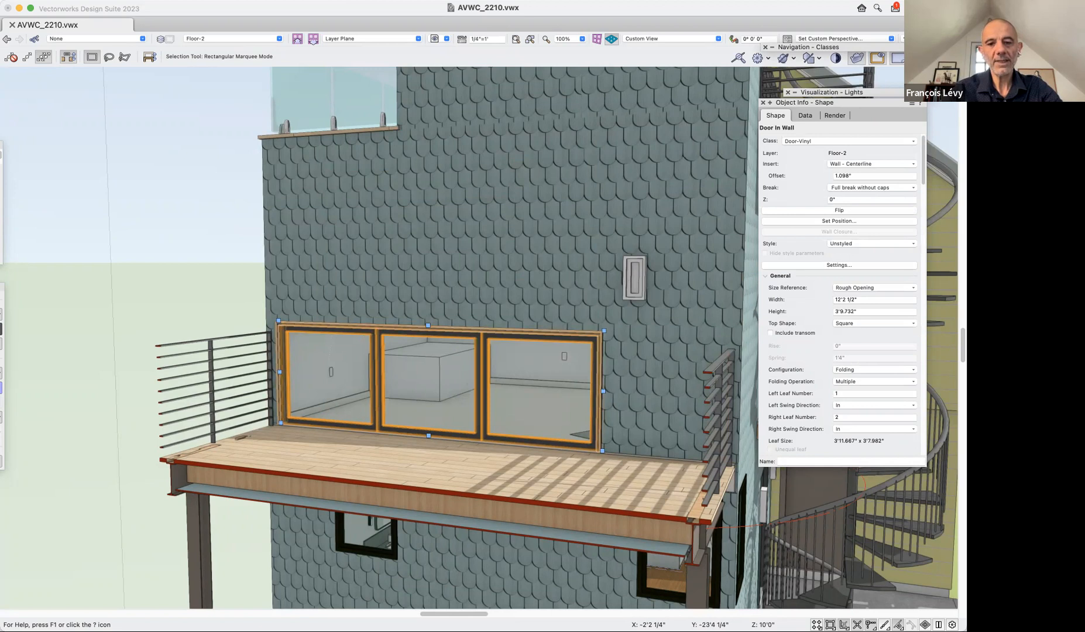
key("super+z")
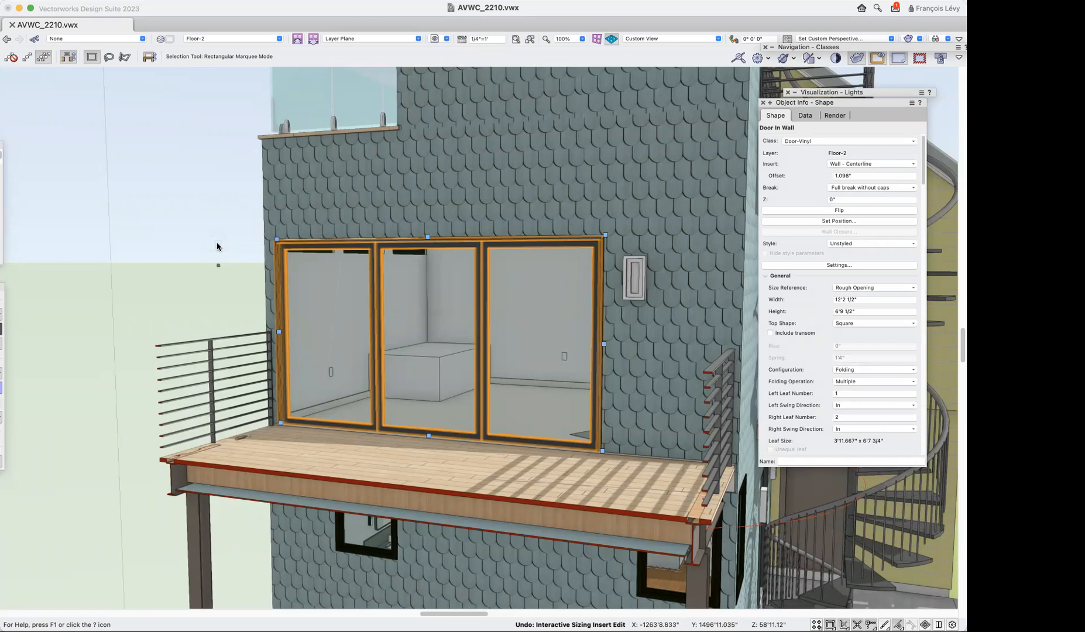
Restore the saved view "1a door folding" and set the folding door's left leaf number to 2.
left_click(434, 38)
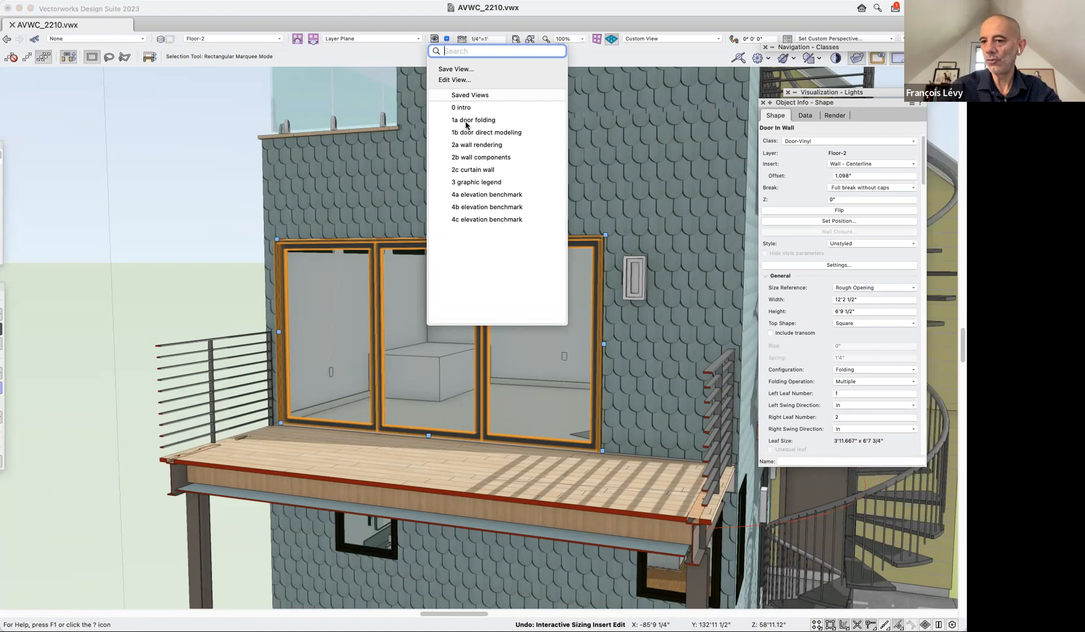
left_click(468, 120)
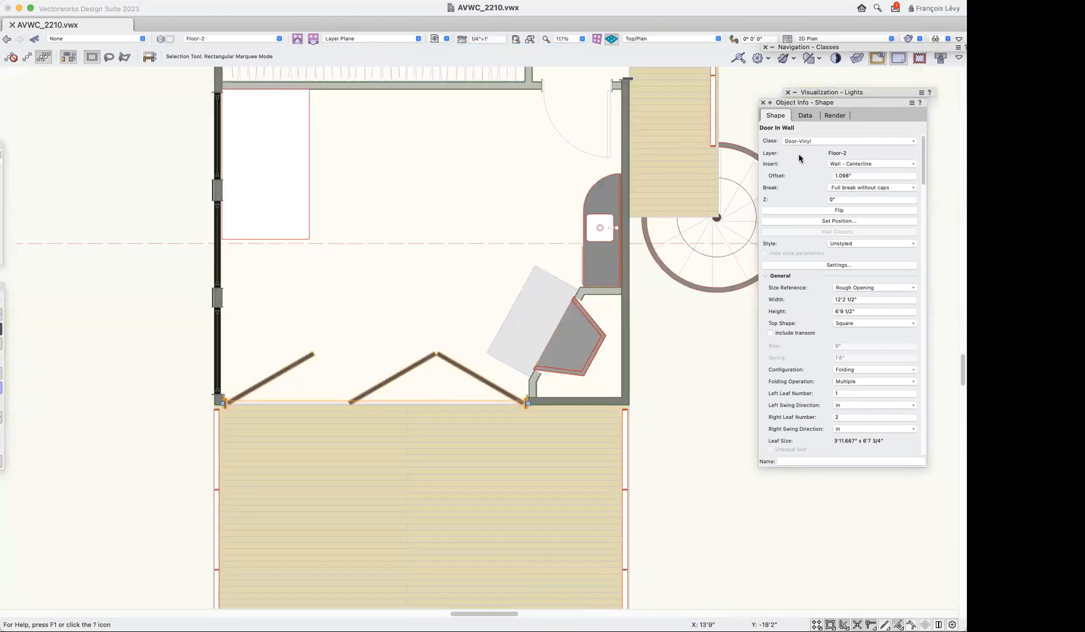
left_click_drag(837, 102, 693, 105)
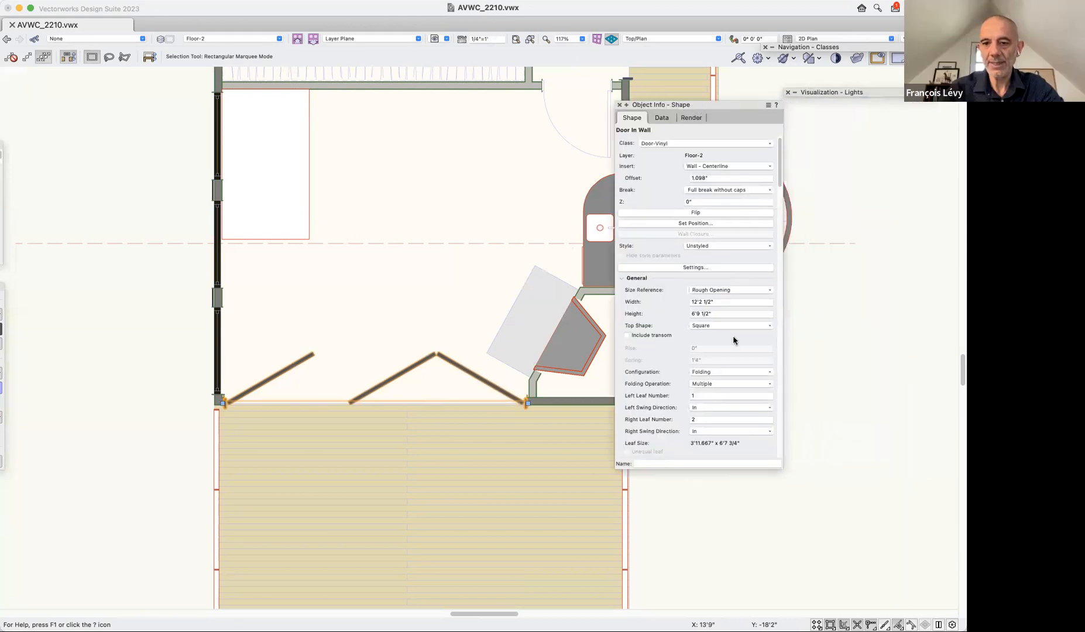
left_click(701, 396)
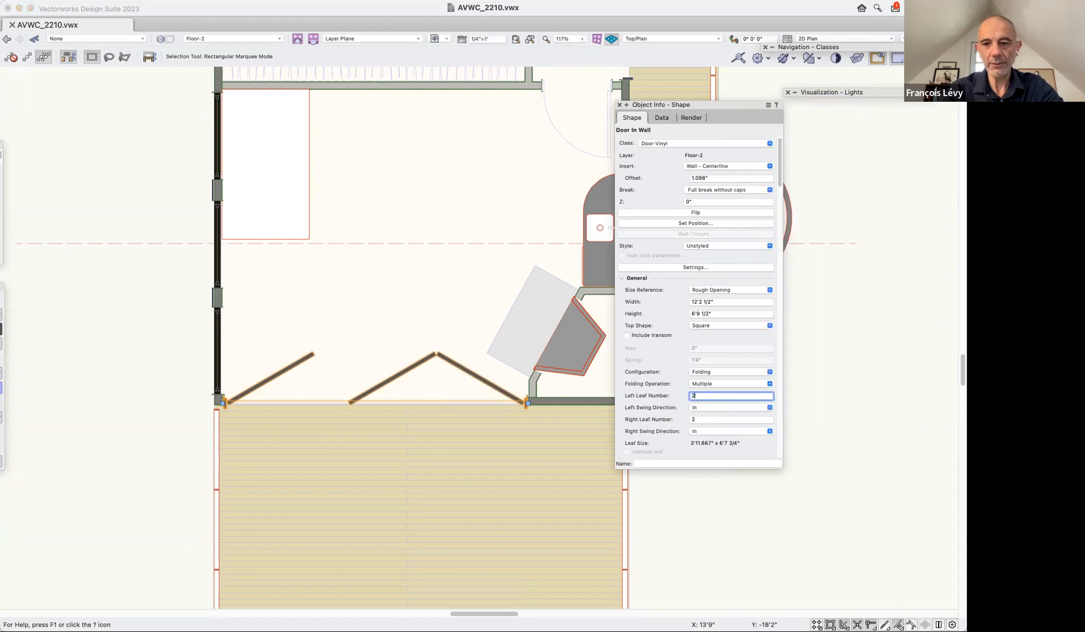
type("2")
key("Return")
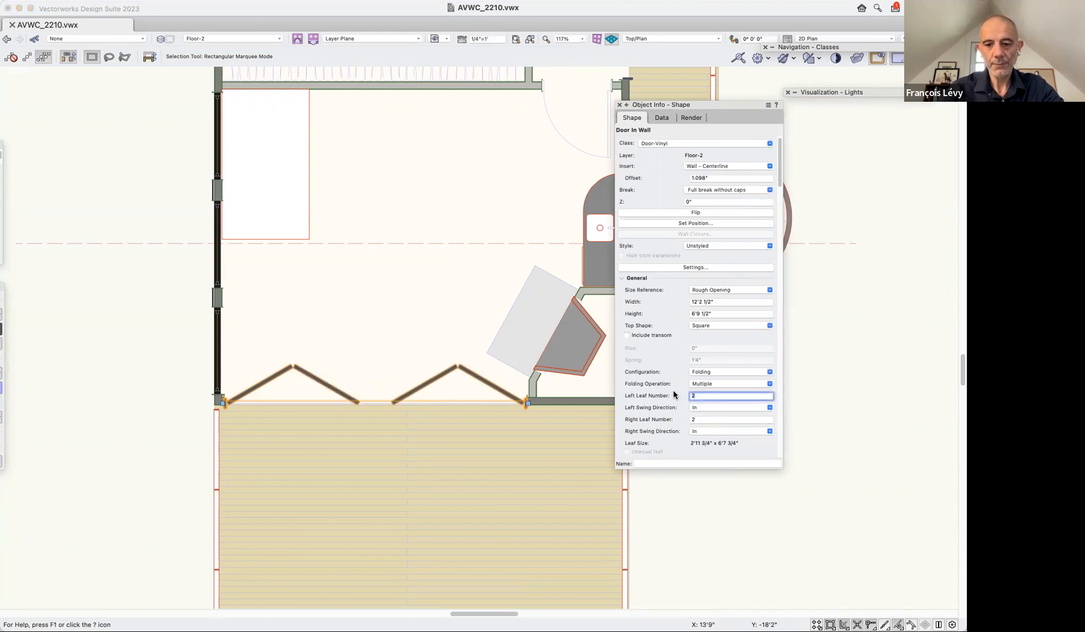
Set the folding door's left leaf number to 0 and its right leaf number to 3.
type("0")
key("Tab")
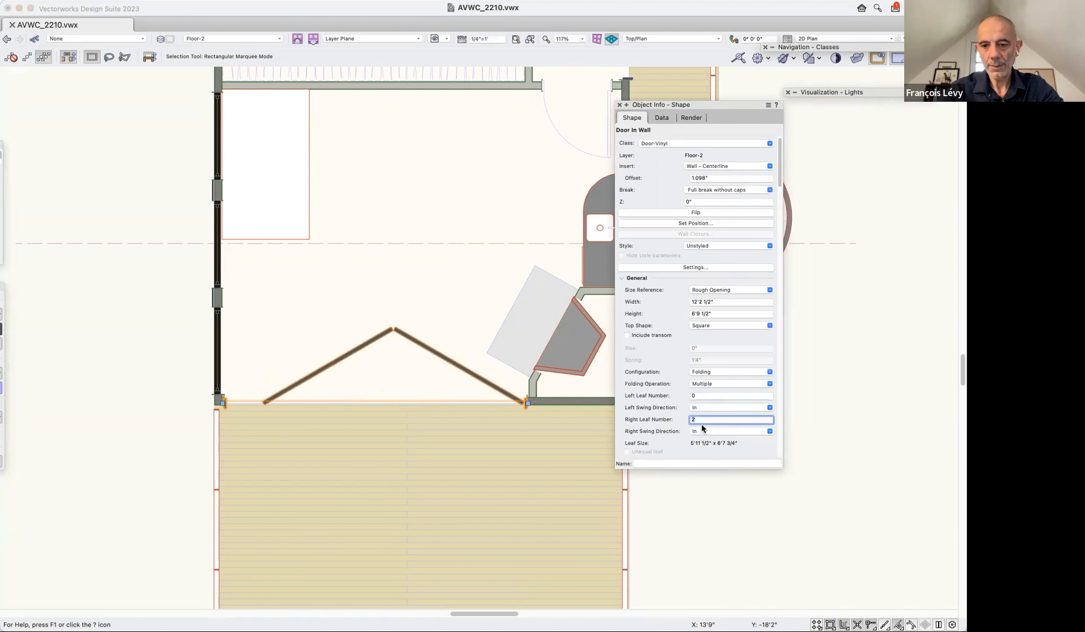
type("3")
key("Return")
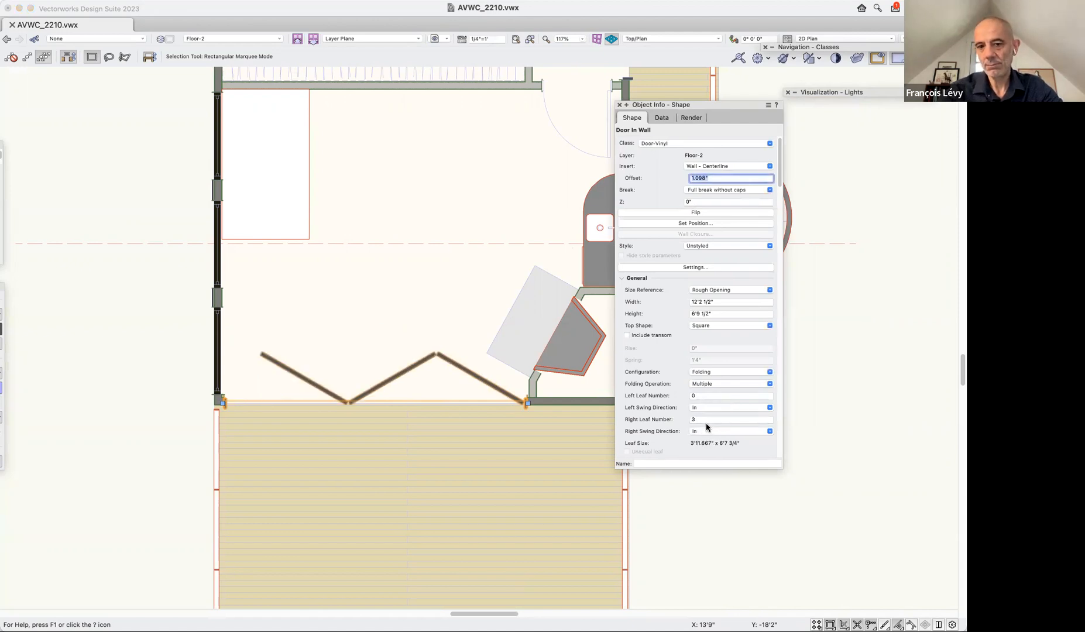
Reverse the leaf arrangement by setting the left leaf number to 3 and the right leaf number to 0.
left_click(670, 396)
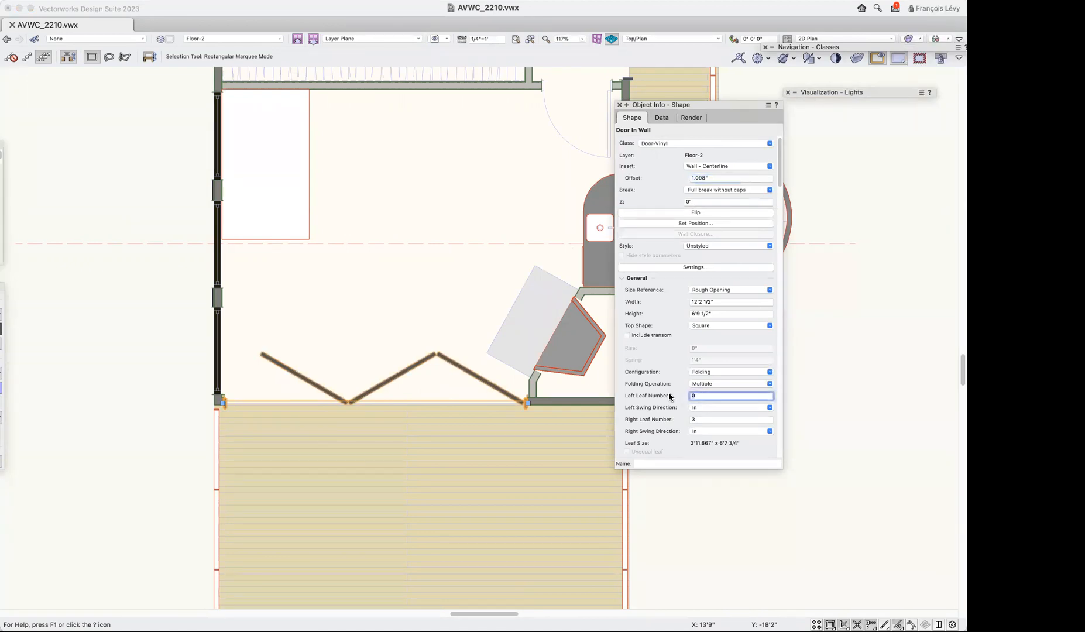
type("3")
left_click(702, 420)
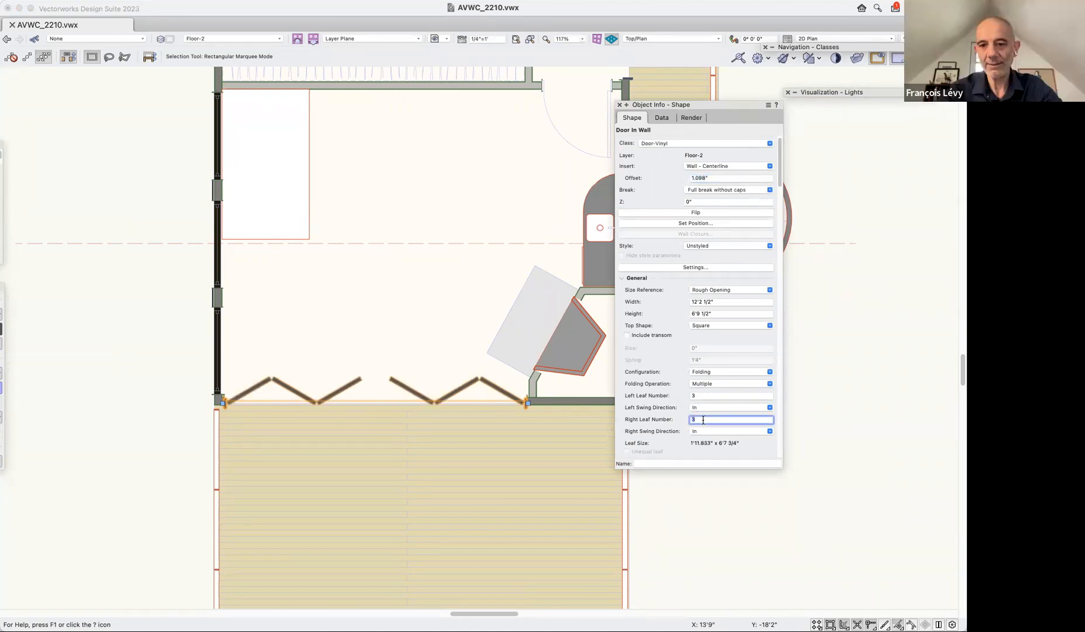
type("0")
key("Return")
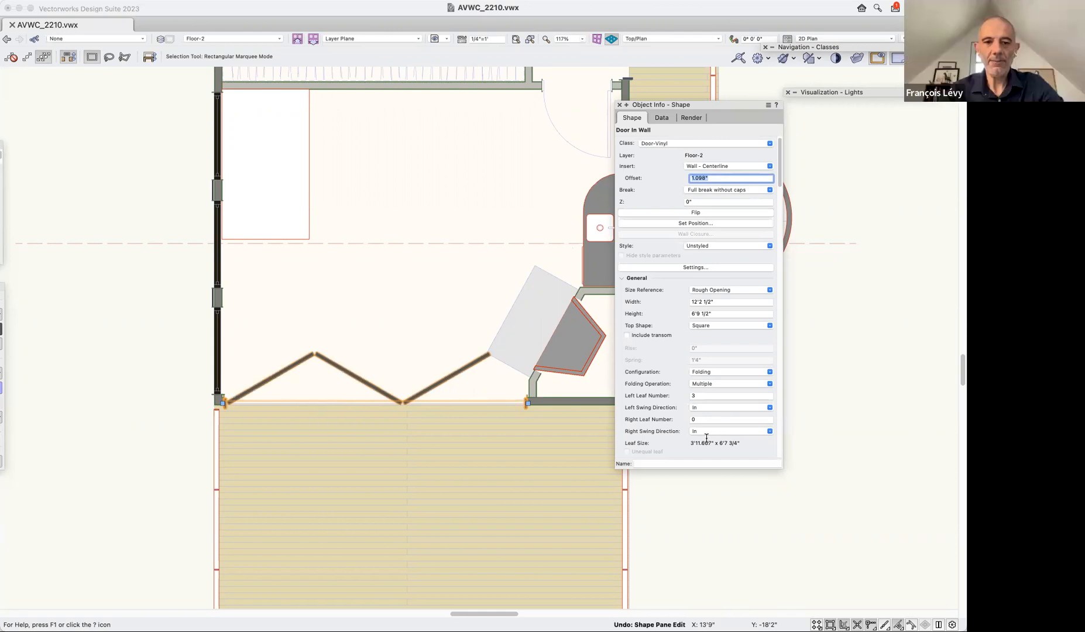
Undo the folding door's leaf number changes back to one left leaf and two right leaves.
key("super+z")
key("super+z")
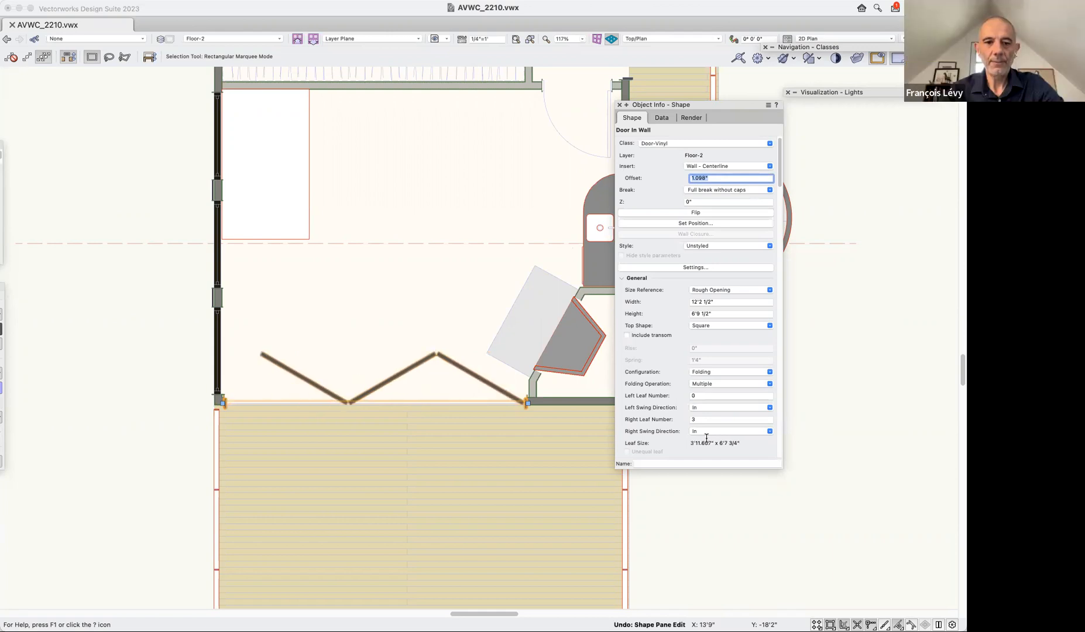
key("super+z")
key("super+z")
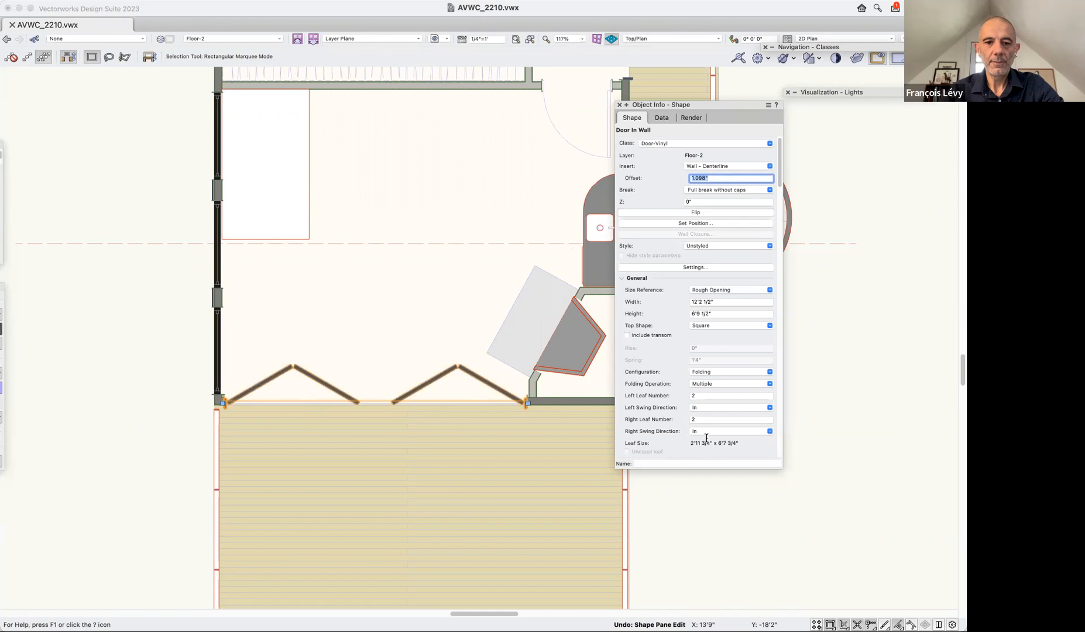
key("super+z")
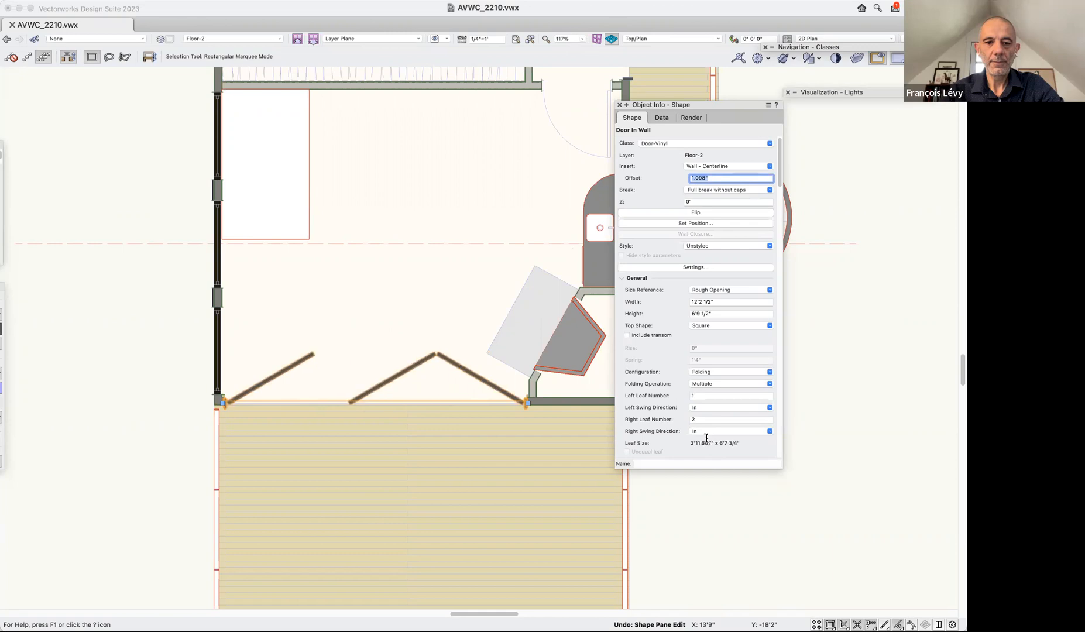
Restore the saved view "1b door direct modeling" and select the awning window nearest the deck on the side wall.
left_click(529, 39)
left_click(517, 40)
left_click(434, 39)
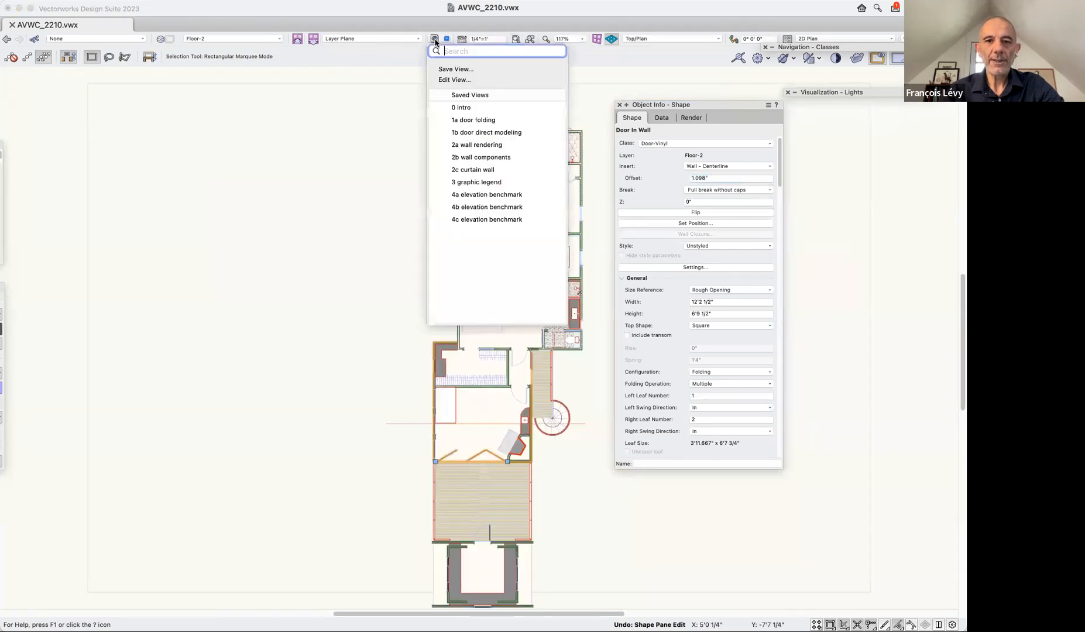
left_click(497, 140)
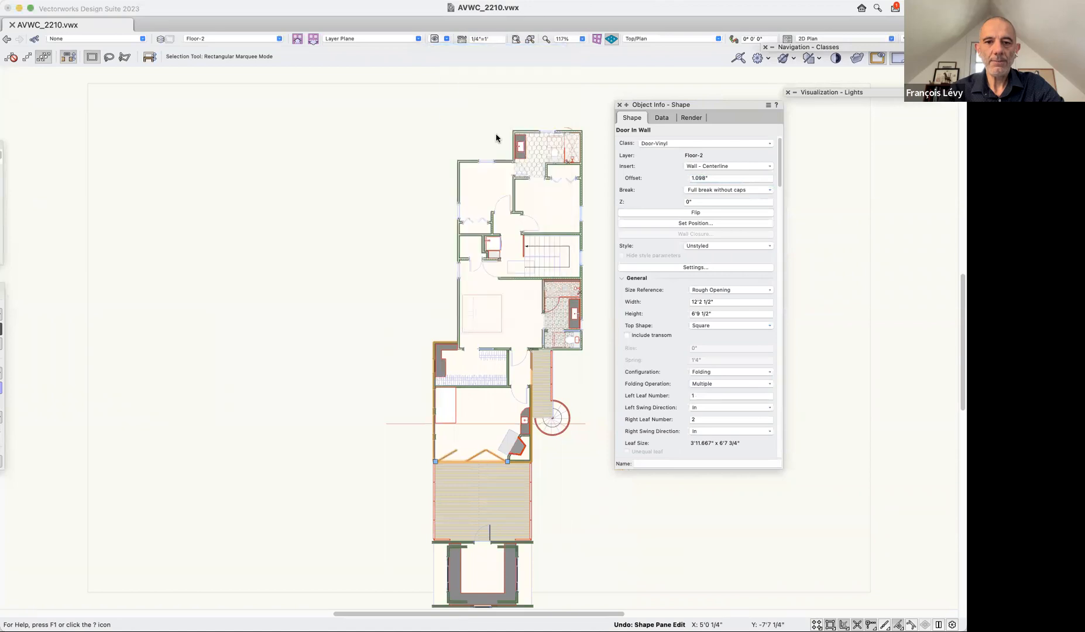
key("shift+c")
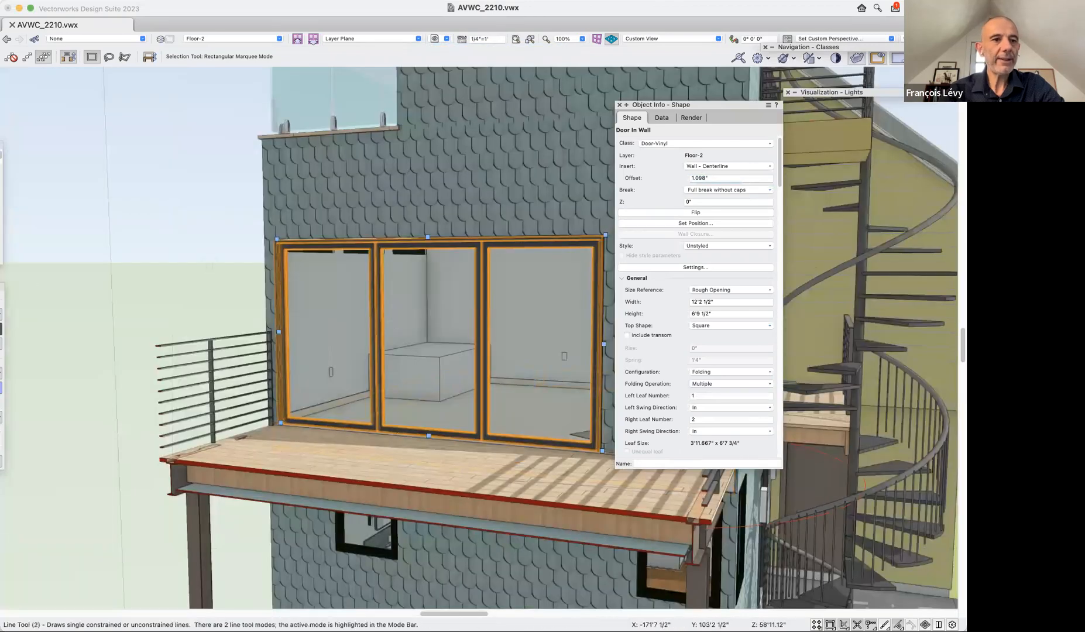
left_click_drag(307, 303, 470, 298)
key("x")
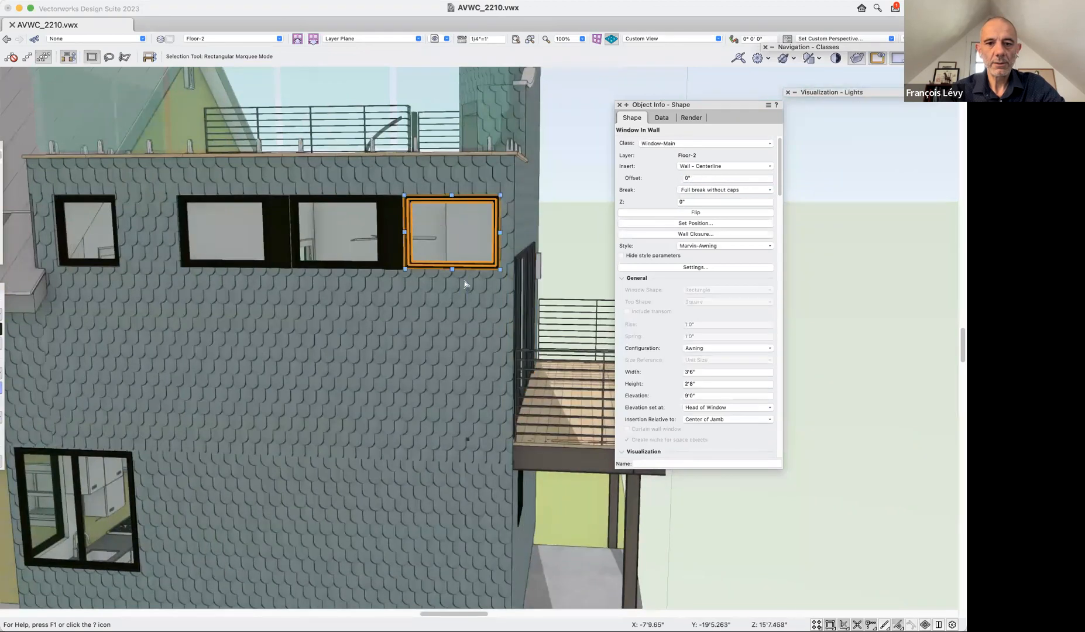
Try adjusting the awning window nearest the deck directly in 3D from its sill, undoing the change.
left_click(453, 268)
left_click_drag(453, 268, 484, 282)
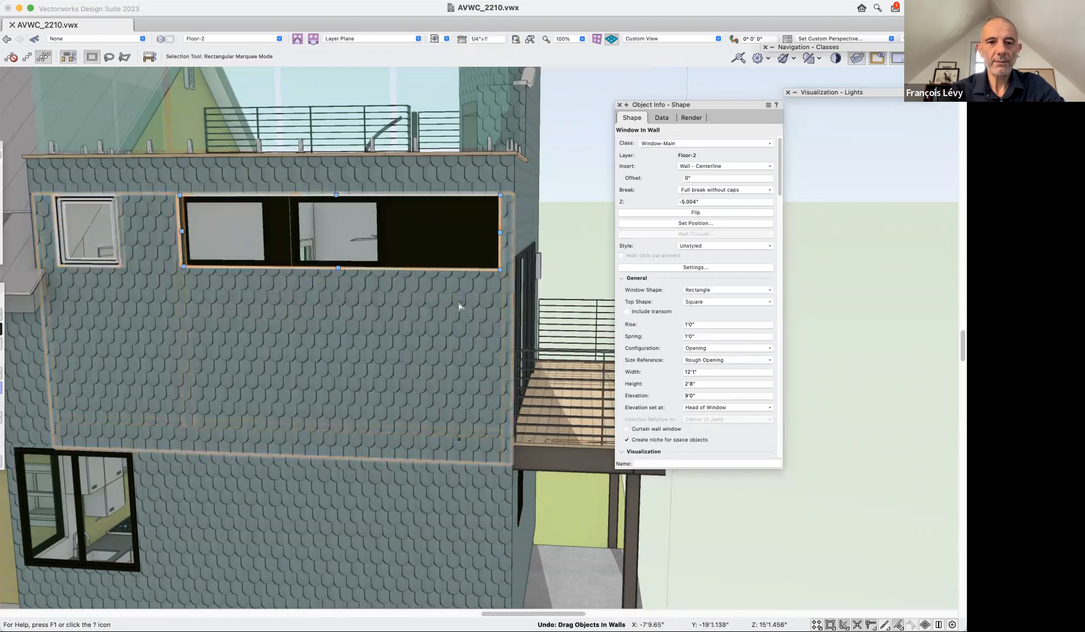
key("super+z")
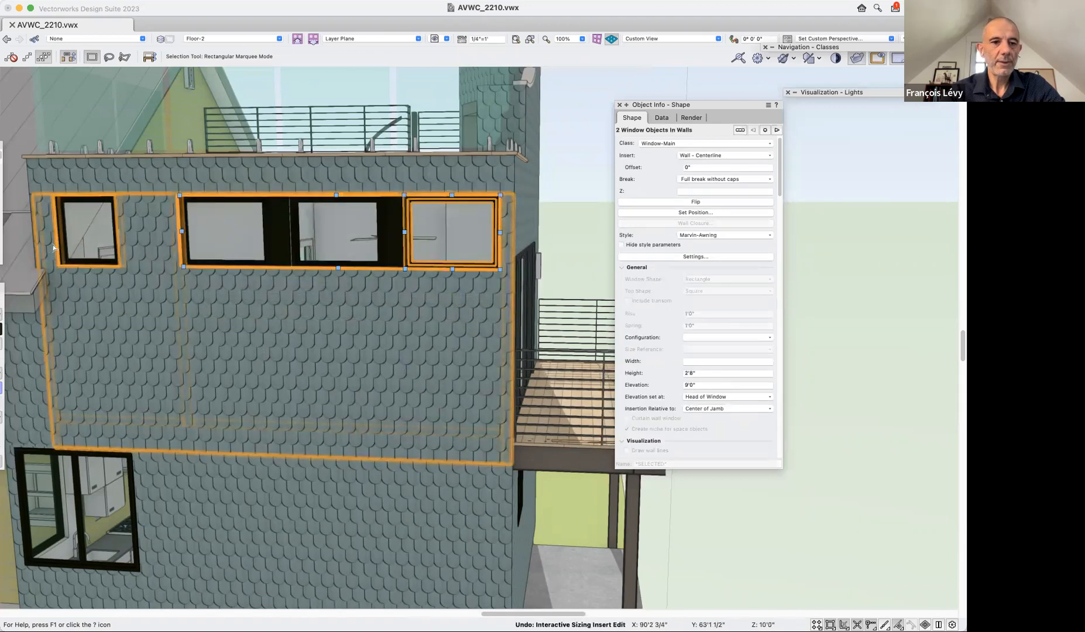
Try raising the small side window's sill to a 2'3" height using the deck door as reference, then lowering the window, undoing both.
left_click(92, 263)
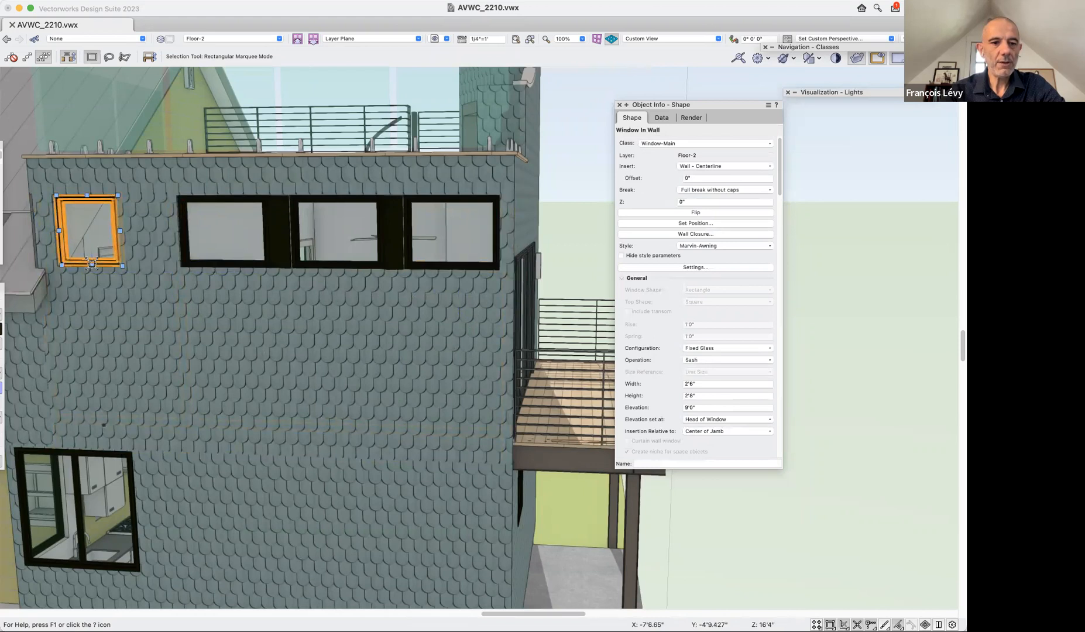
left_click_drag(92, 265, 517, 257)
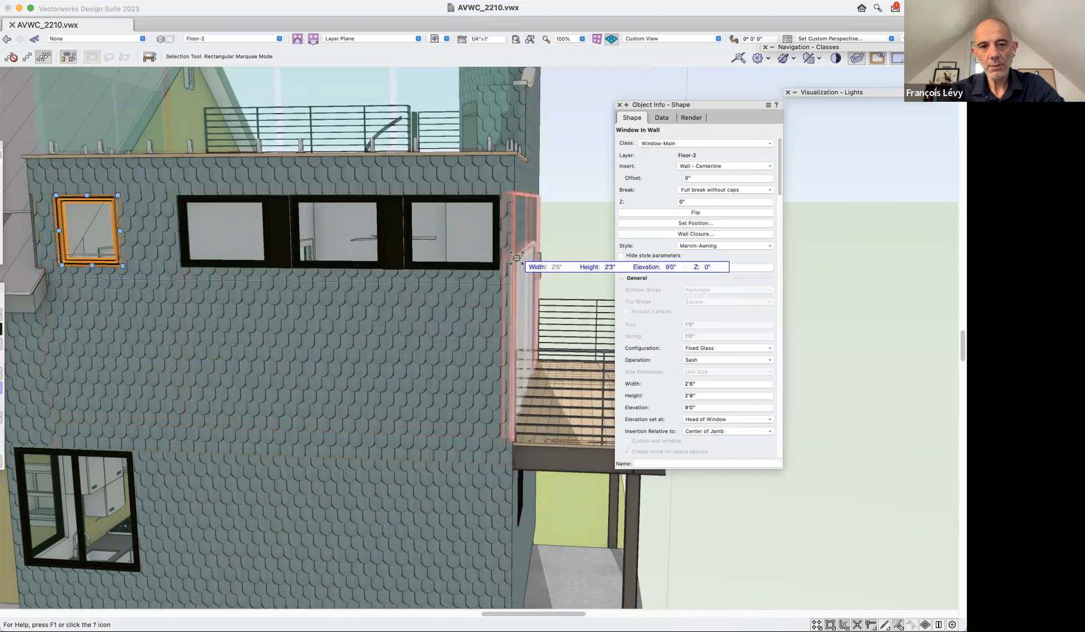
left_click_drag(394, 394, 394, 393)
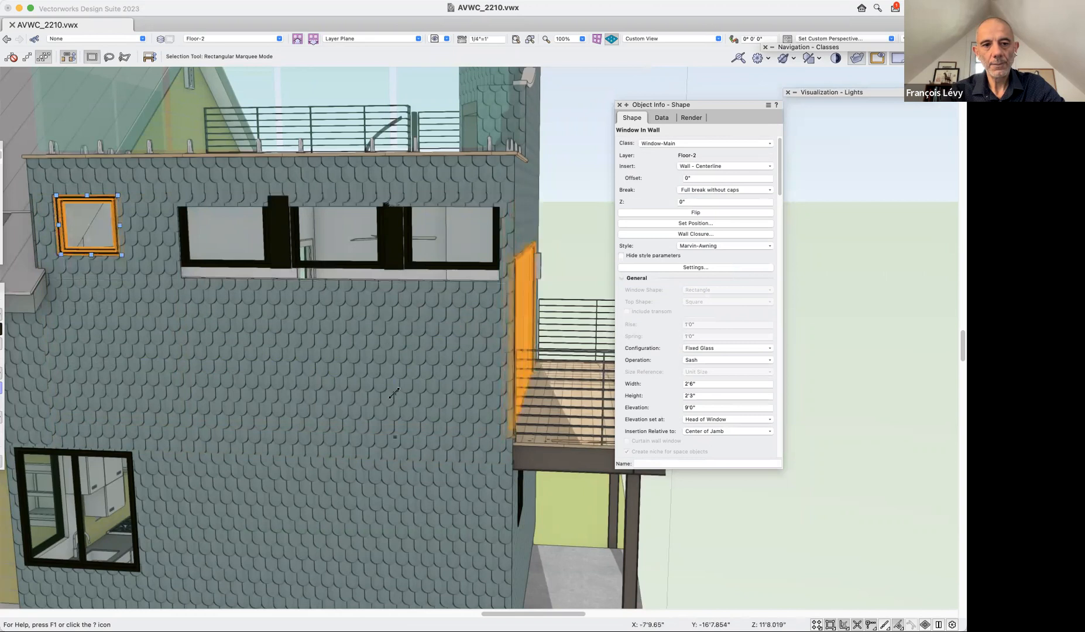
key("cmd+z")
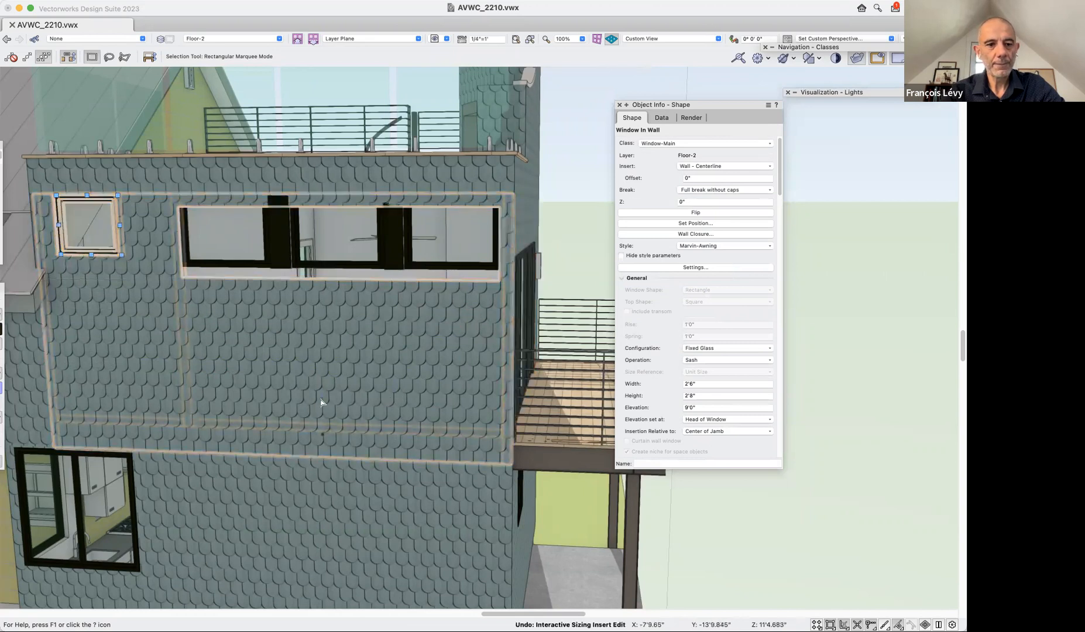
left_click_drag(92, 265, 93, 316)
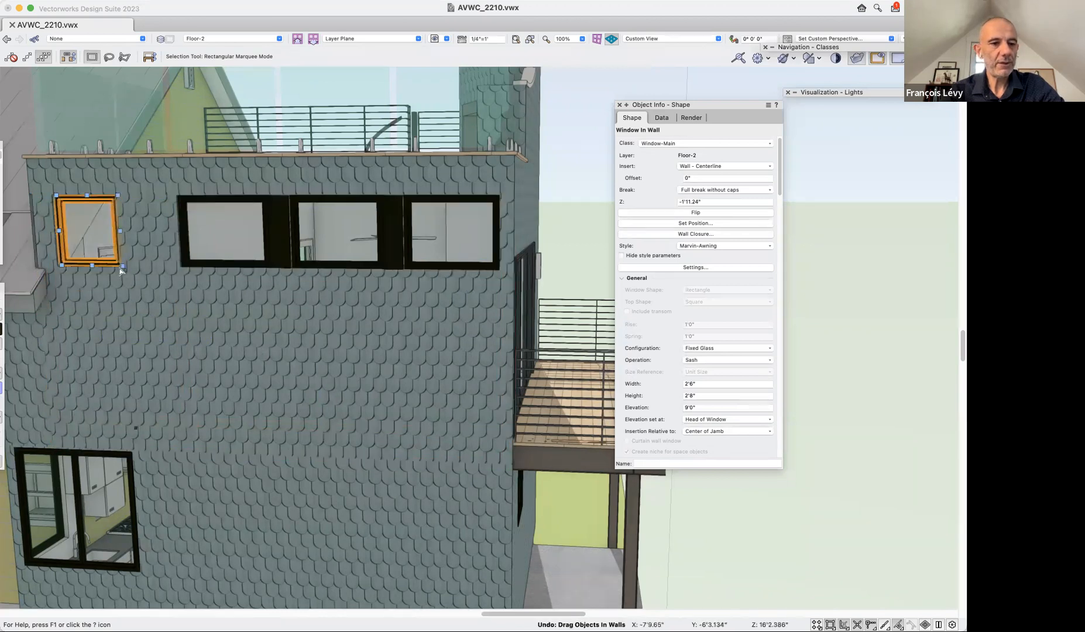
Resize the small side window in 3D from its sill and jamb to about 4'.53" high and 3'7.047" wide.
left_click_drag(92, 265, 162, 392)
left_click_drag(121, 247, 145, 248)
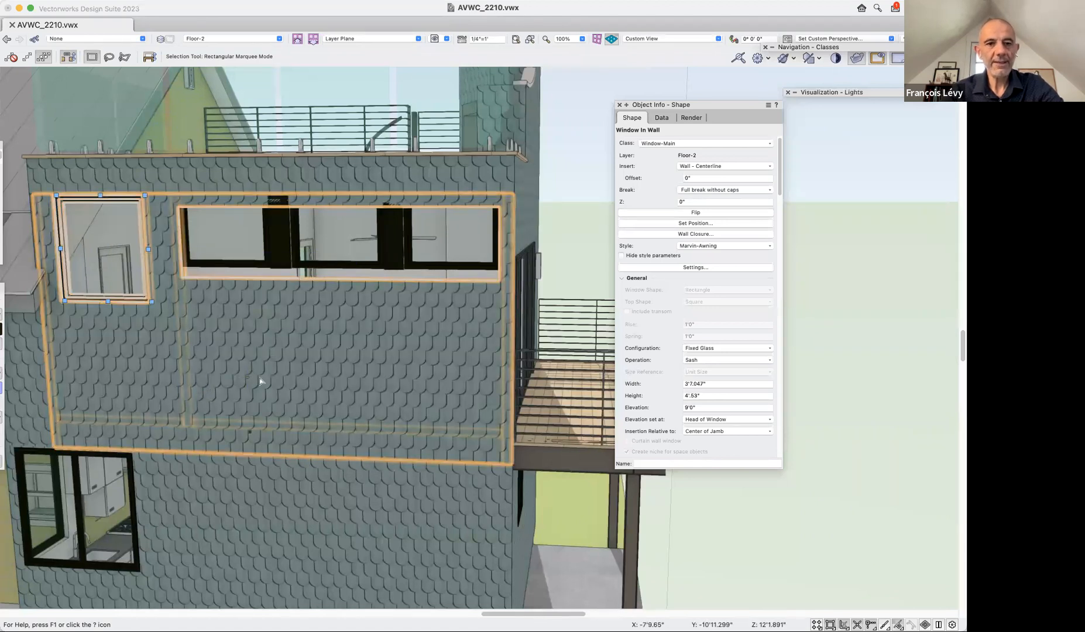
Restore the saved view "1a door folding" and snap the enlarged window's upper jamb to the cabinet's inner corner, making it 3'6.974" wide.
left_click(447, 38)
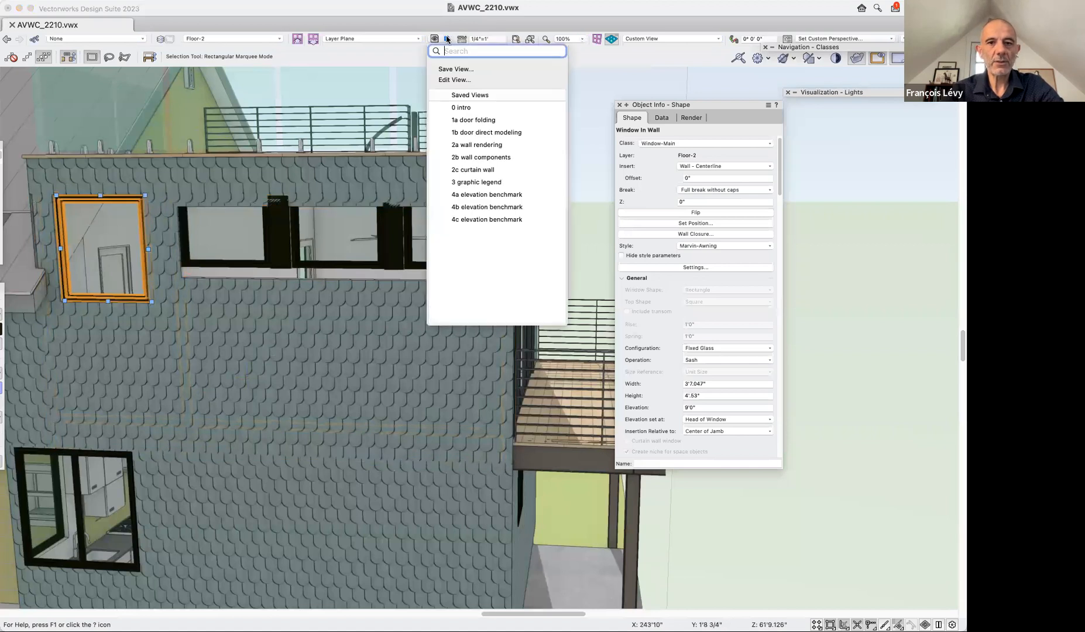
left_click(495, 120)
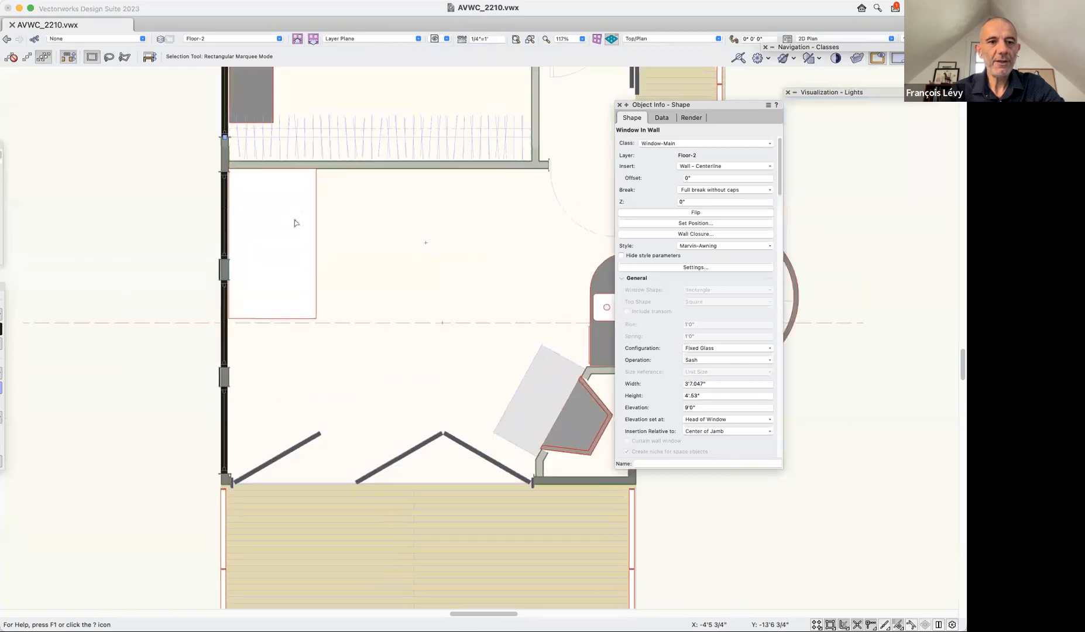
left_click(196, 279)
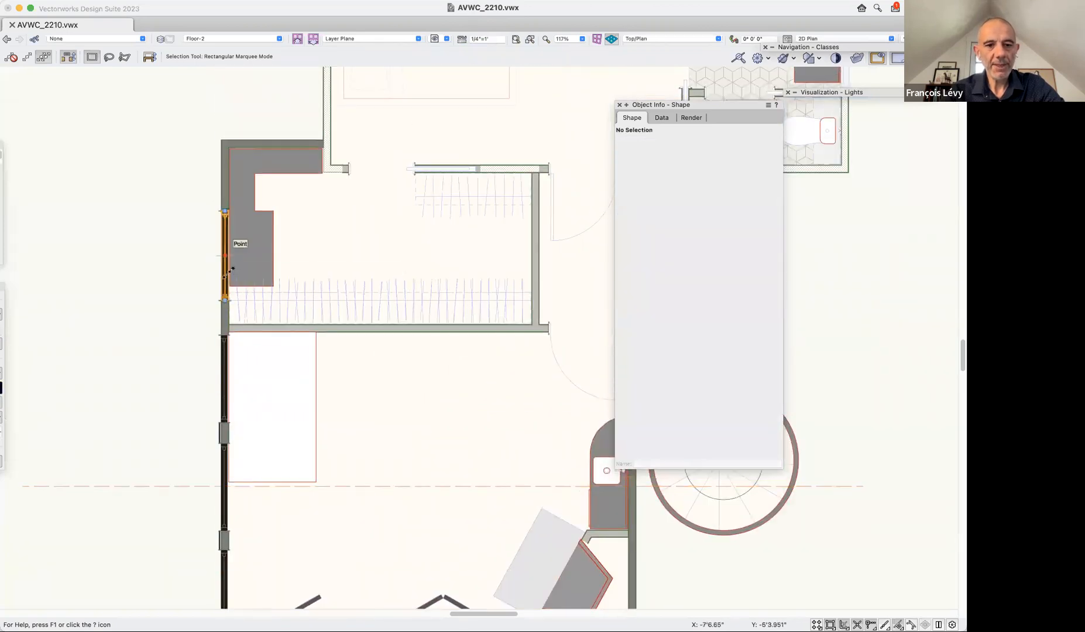
key("super+1")
key("super+1")
scroll(278, 286, "left", 15)
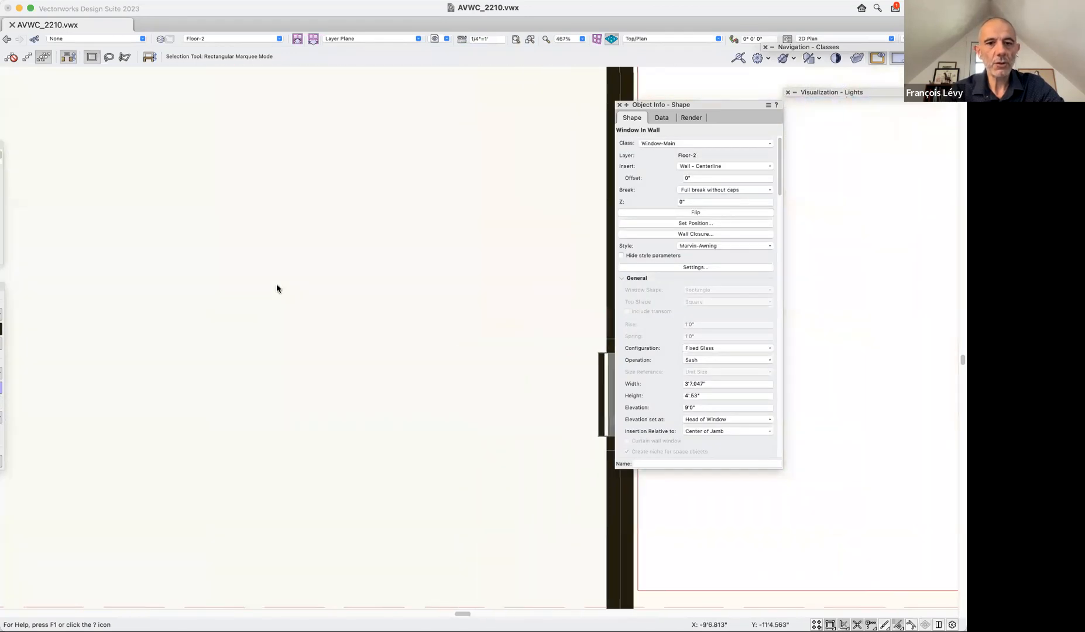
scroll(277, 288, "right", 10)
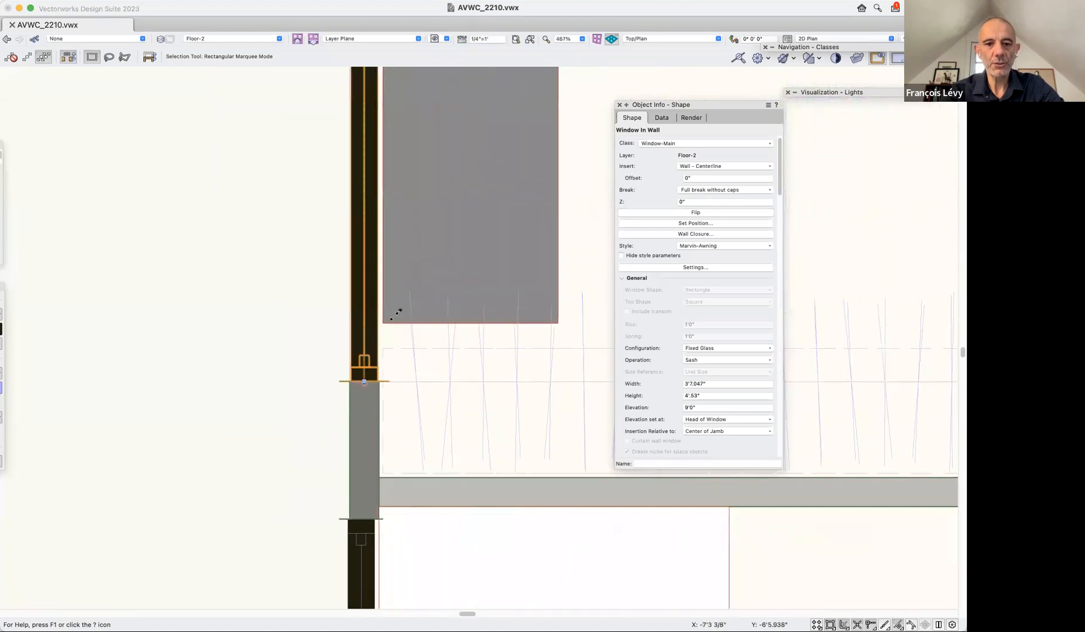
scroll(395, 315, "up", 6)
key("super+2")
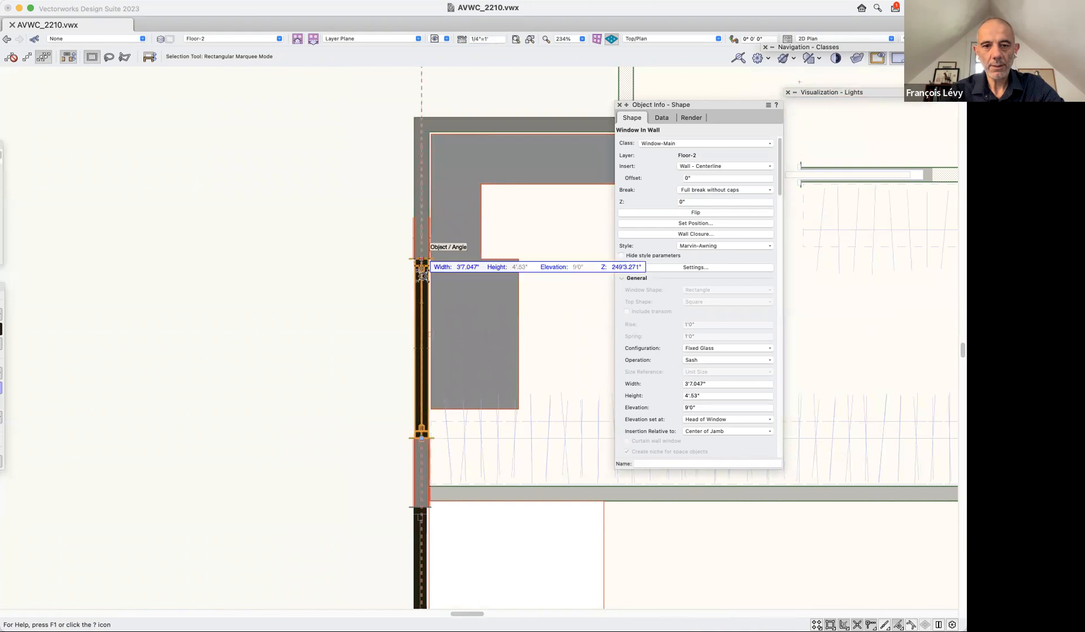
left_click(519, 262)
Align the window's lower jamb with the cabinet's end corner in plan, making the window 3'0" wide.
left_click(419, 437)
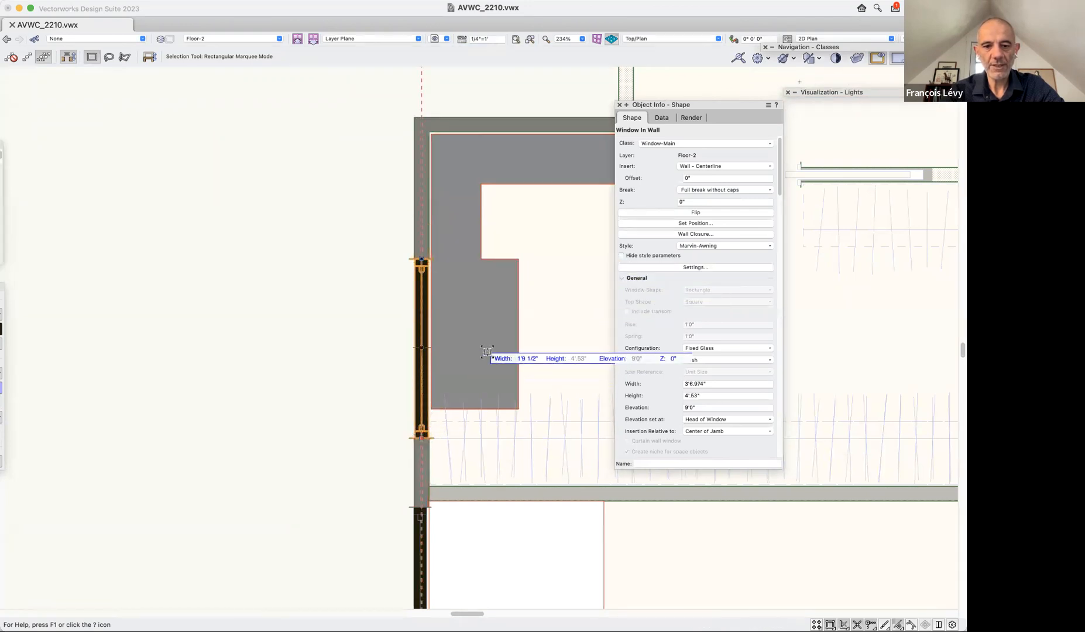
left_click(521, 413)
scroll(315, 479, "right", 5)
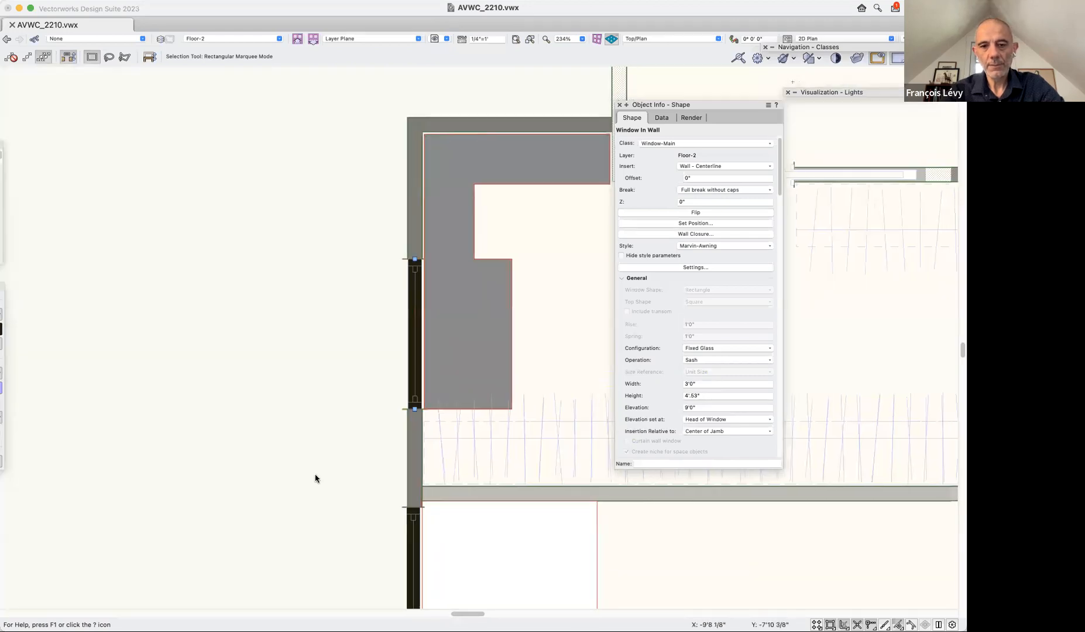
key("super+2")
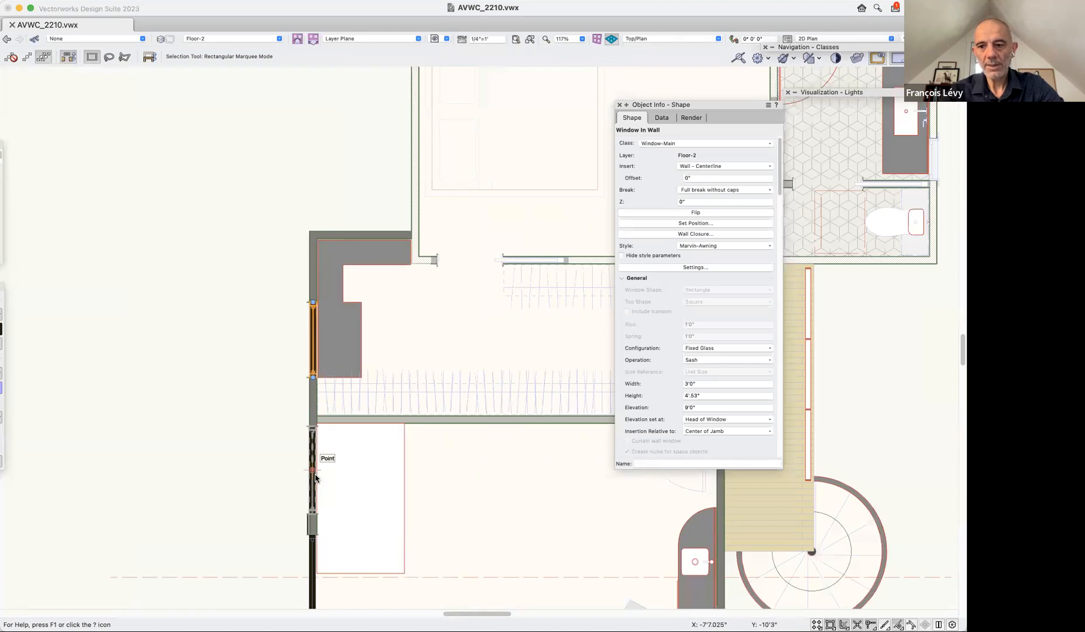
scroll(226, 446, "down", 5)
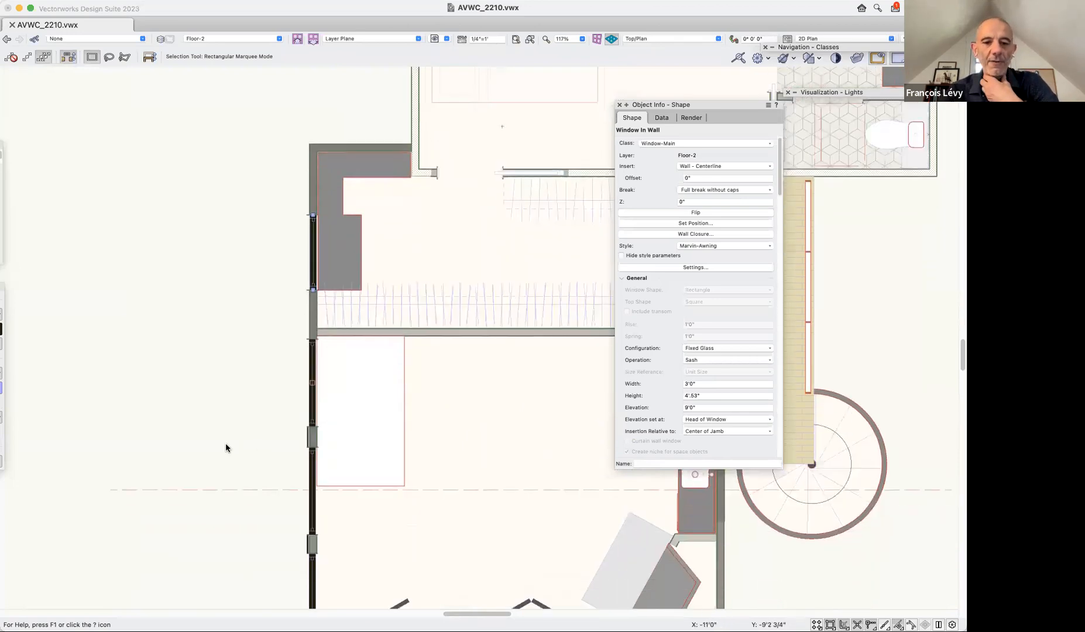
Try moving the 3'0" wide side window in plan along its wall up to the wall's corner, and undo the move.
scroll(226, 444, "down", 3)
scroll(226, 444, "up", 6)
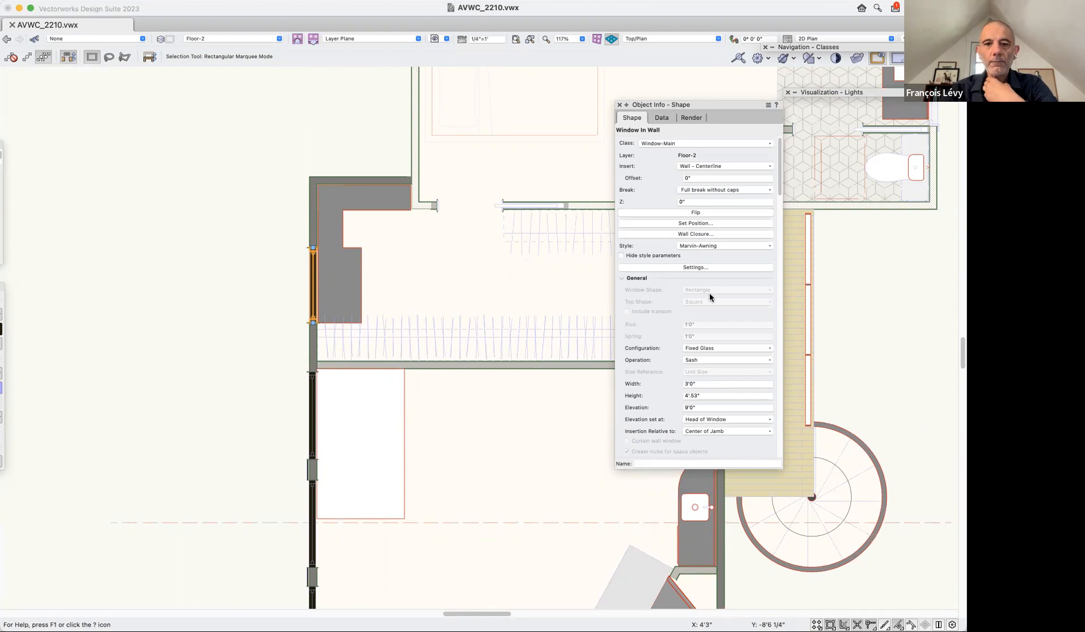
left_click(290, 292)
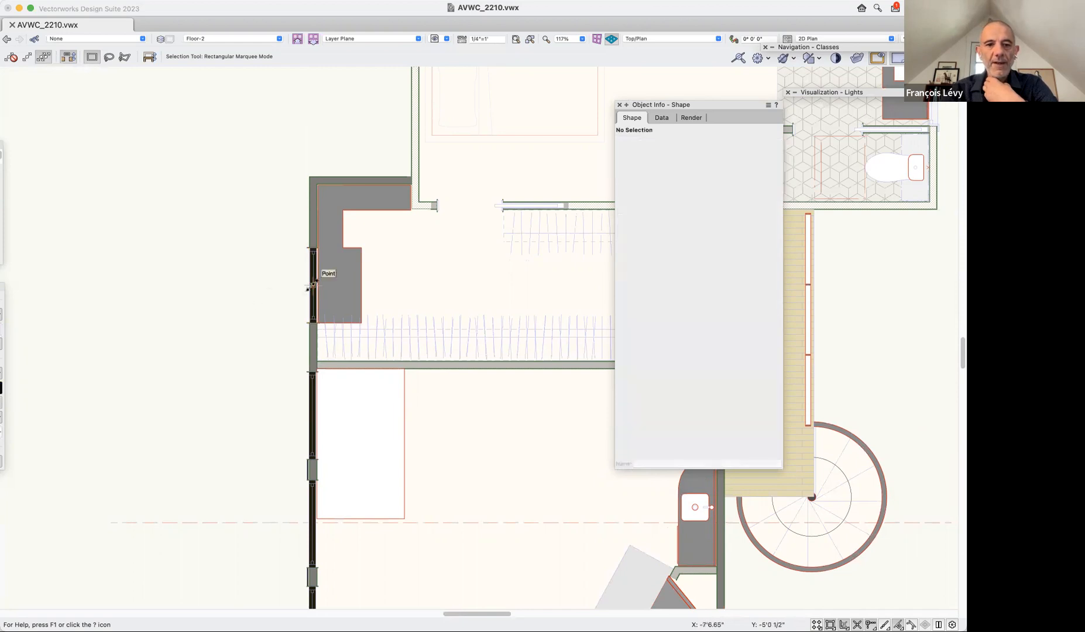
left_click(312, 286)
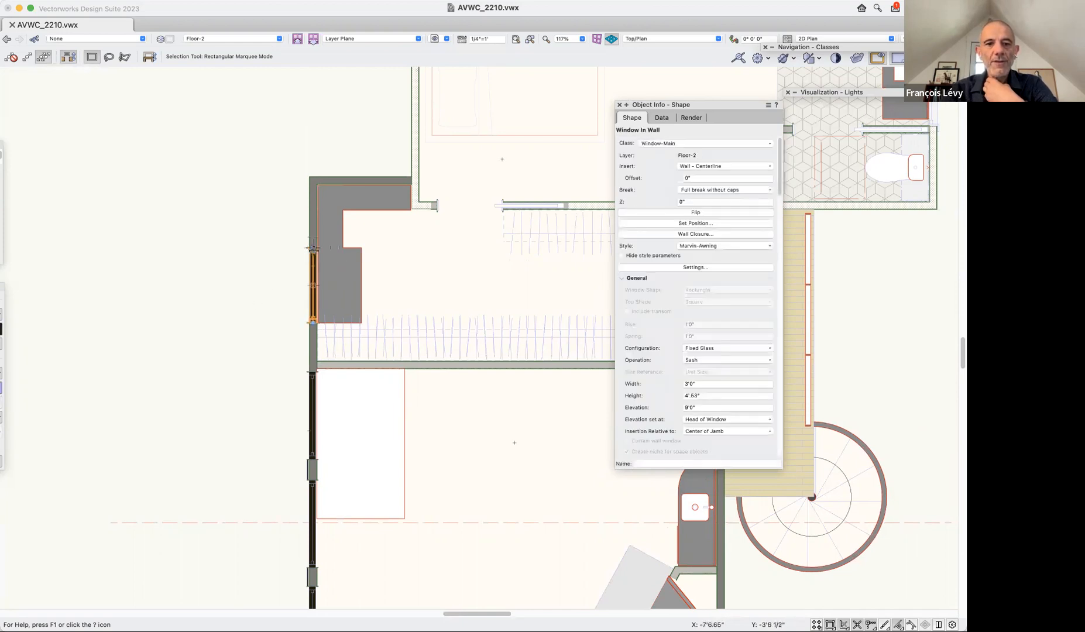
key("c")
left_click_drag(282, 221, 367, 367)
scroll(359, 279, "up", 5)
key("x")
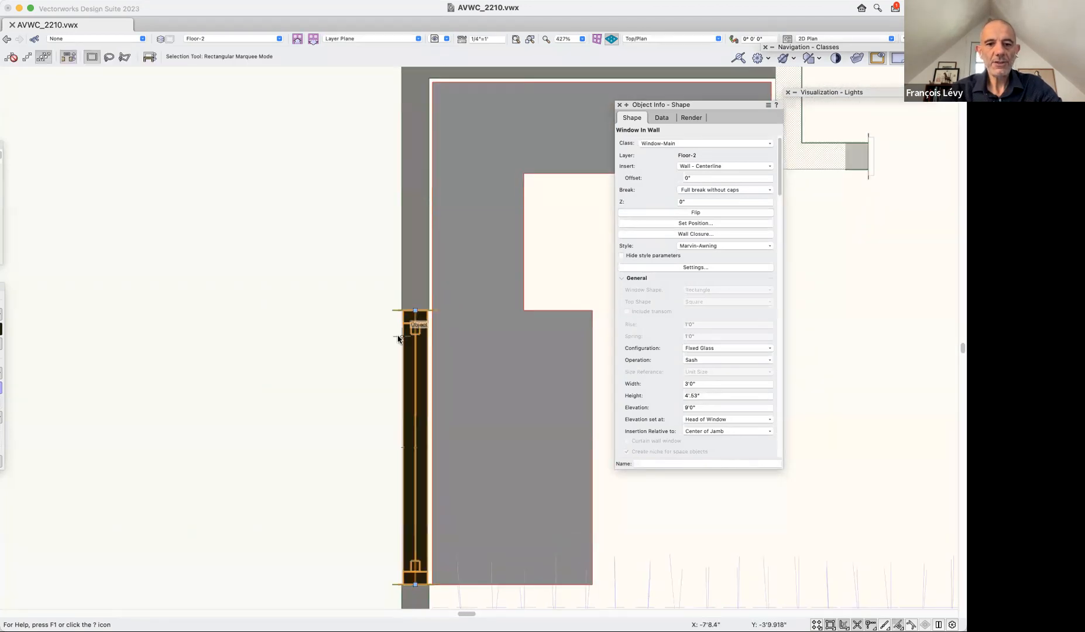
scroll(398, 339, "up", 3)
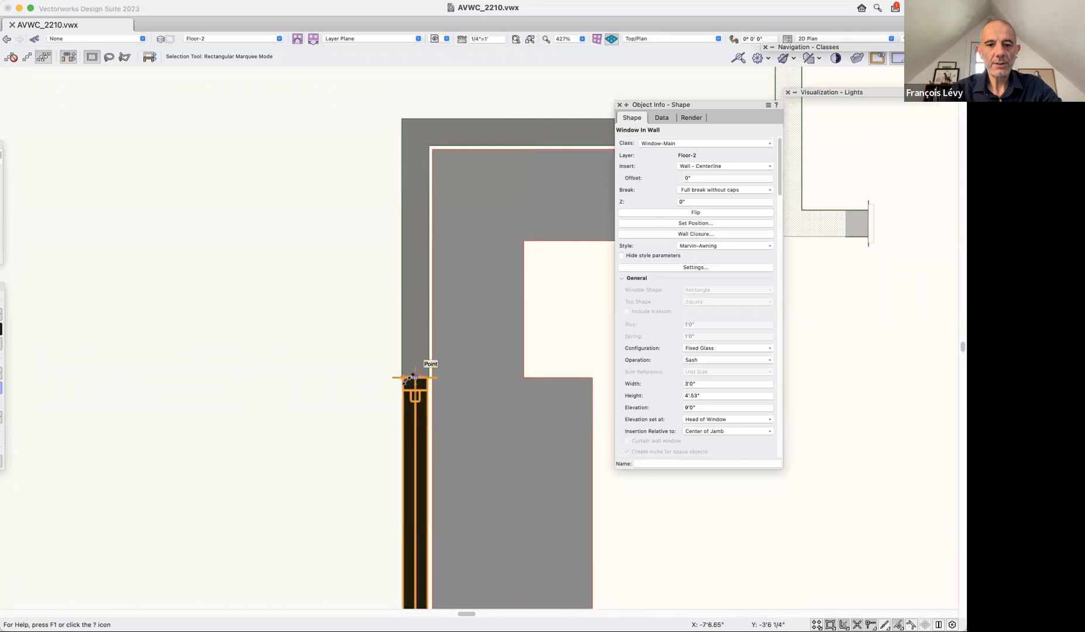
left_click_drag(413, 375, 415, 133)
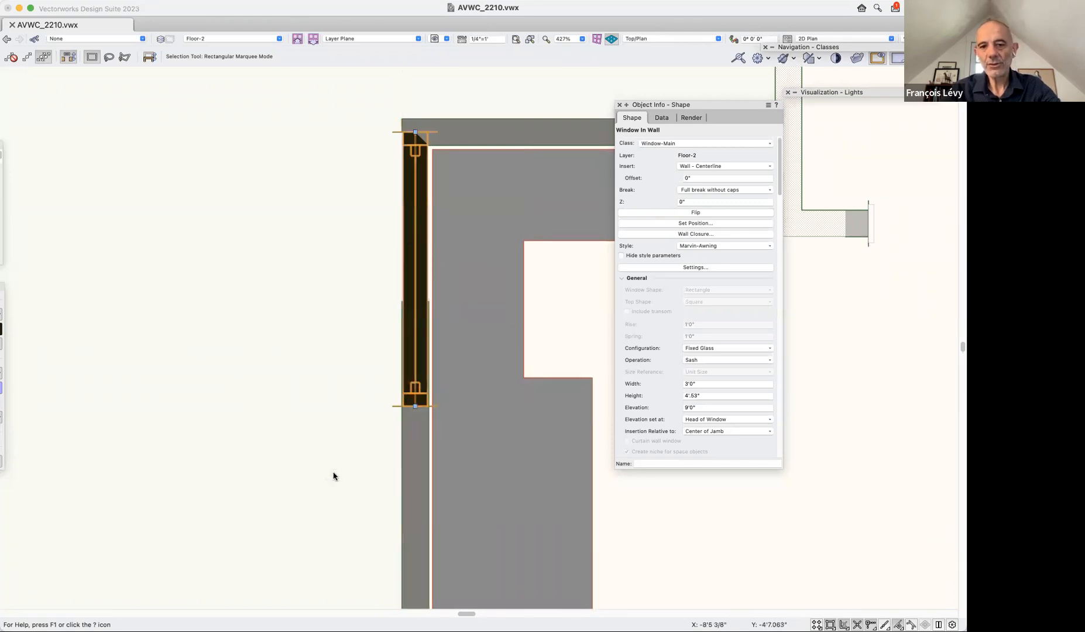
key("super+z")
Try shifting the side window a short distance along the wall by its outer upper corner, and undo the move.
scroll(410, 431, "right", 5)
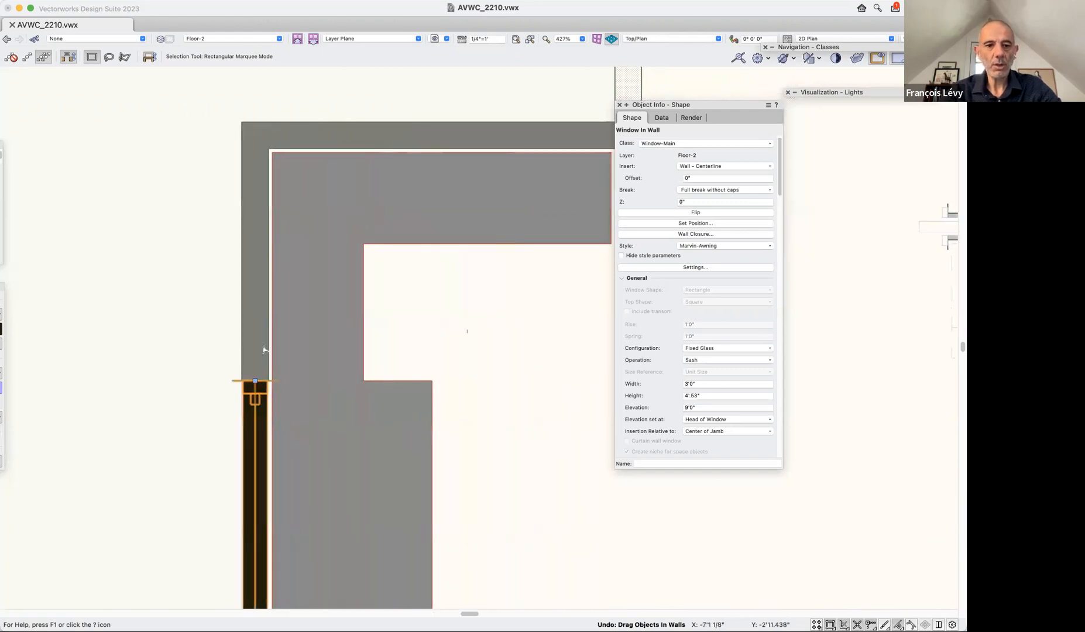
left_click_drag(243, 382, 243, 326)
key("super+z")
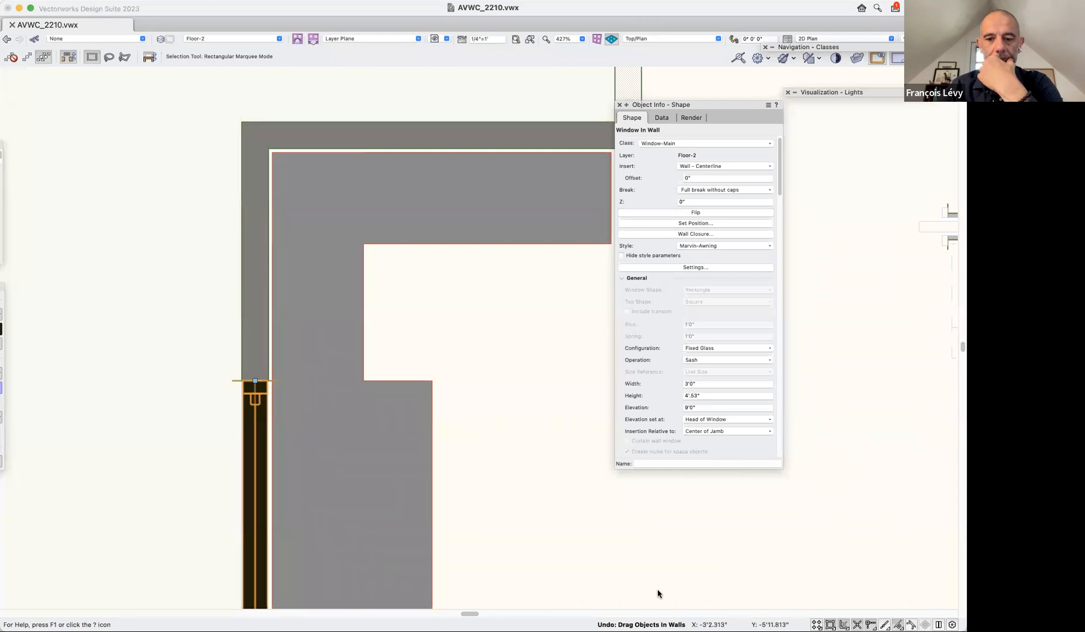
Try widening the side window to 3'3.857" in plan from its upper jamb, and undo the resize.
left_click(631, 628)
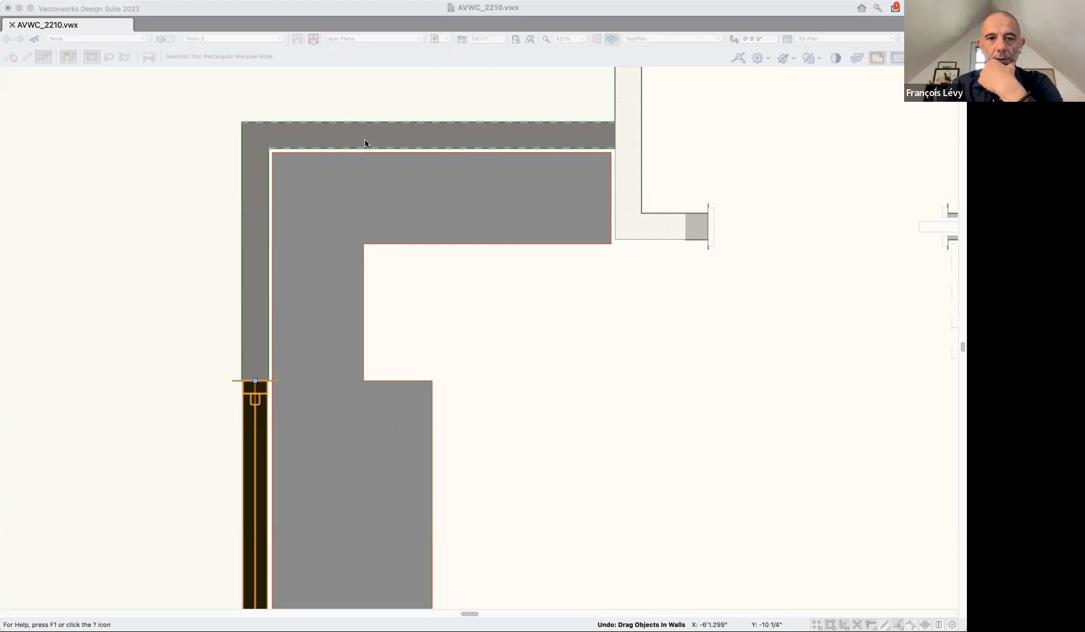
left_click(226, 383)
left_click_drag(219, 395, 250, 388)
left_click(249, 388)
left_click_drag(242, 381, 242, 310)
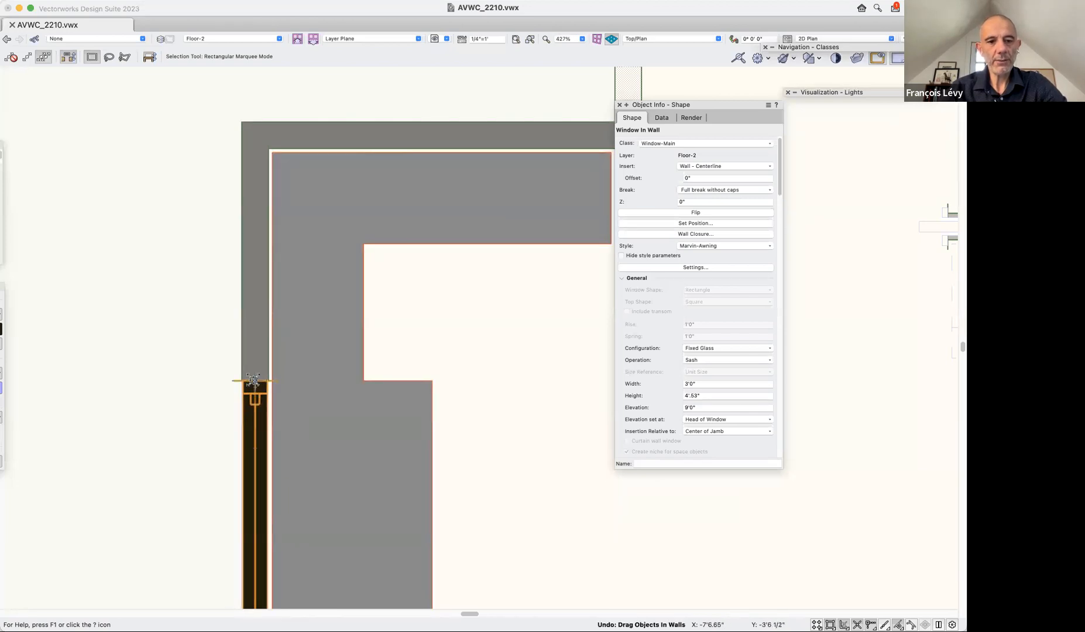
left_click_drag(253, 379, 253, 351)
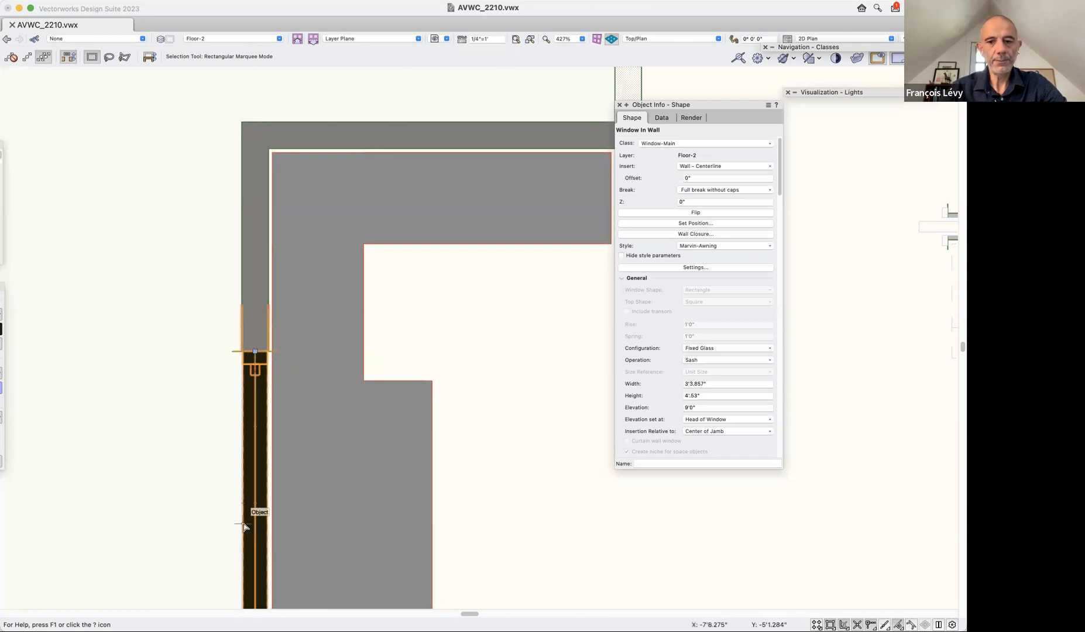
key("super+z")
Edit the Marvin-Awning window style so that Width and Height are set by style instead of by instance.
left_click(730, 246)
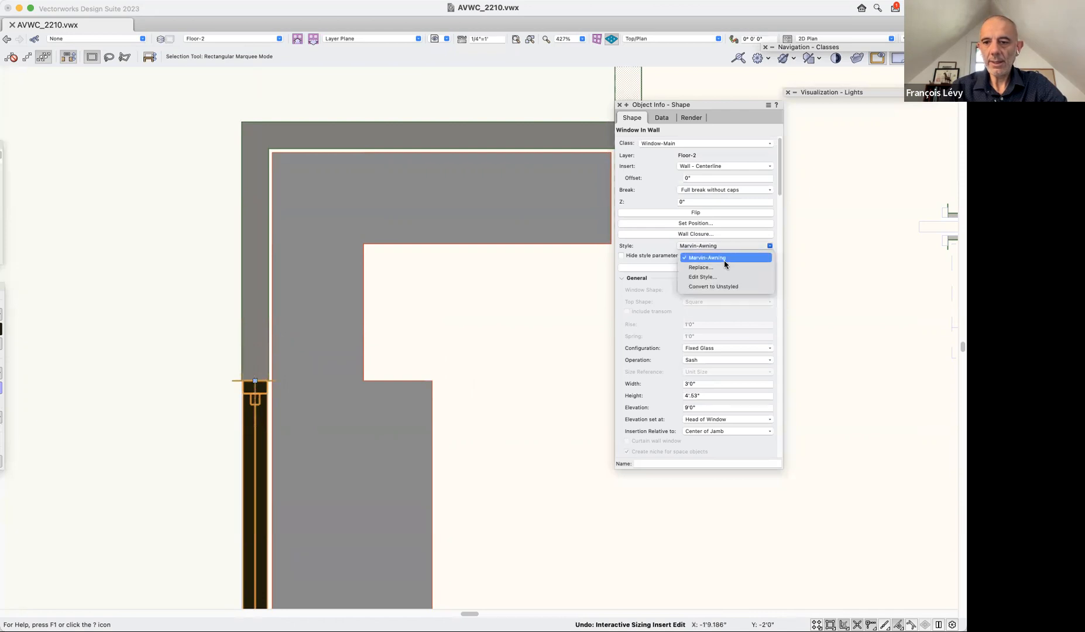
left_click(715, 277)
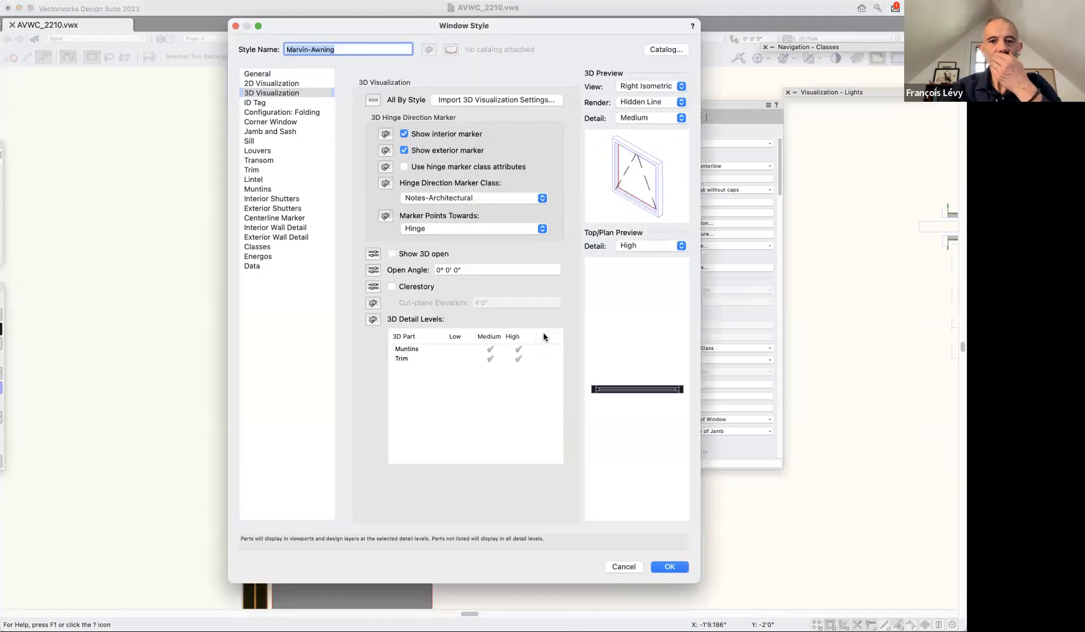
left_click(291, 74)
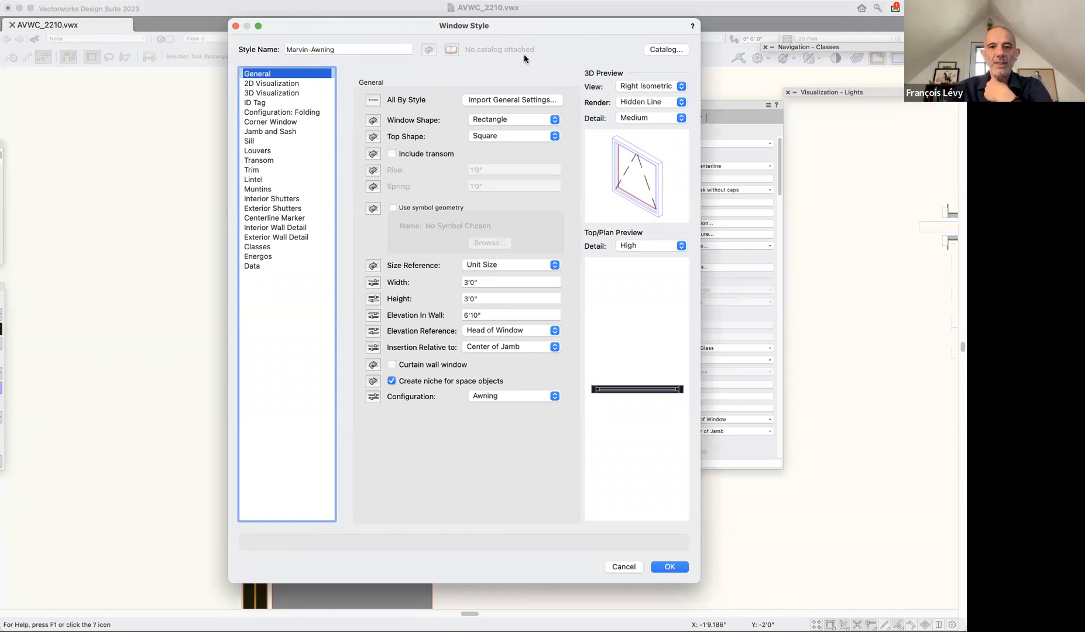
left_click(374, 283)
left_click(374, 299)
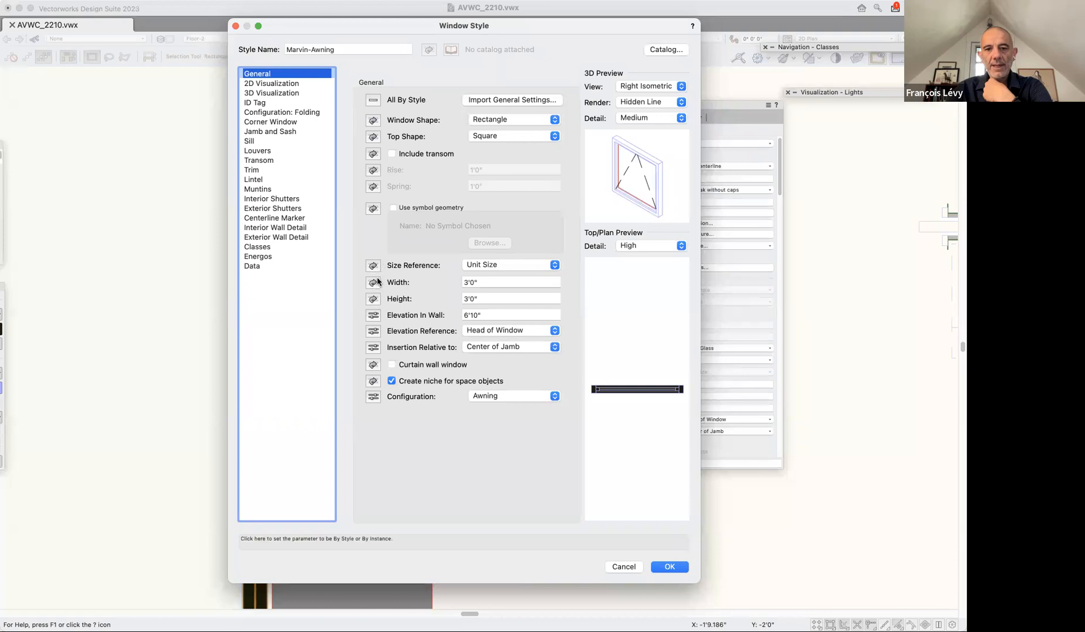
left_click(669, 567)
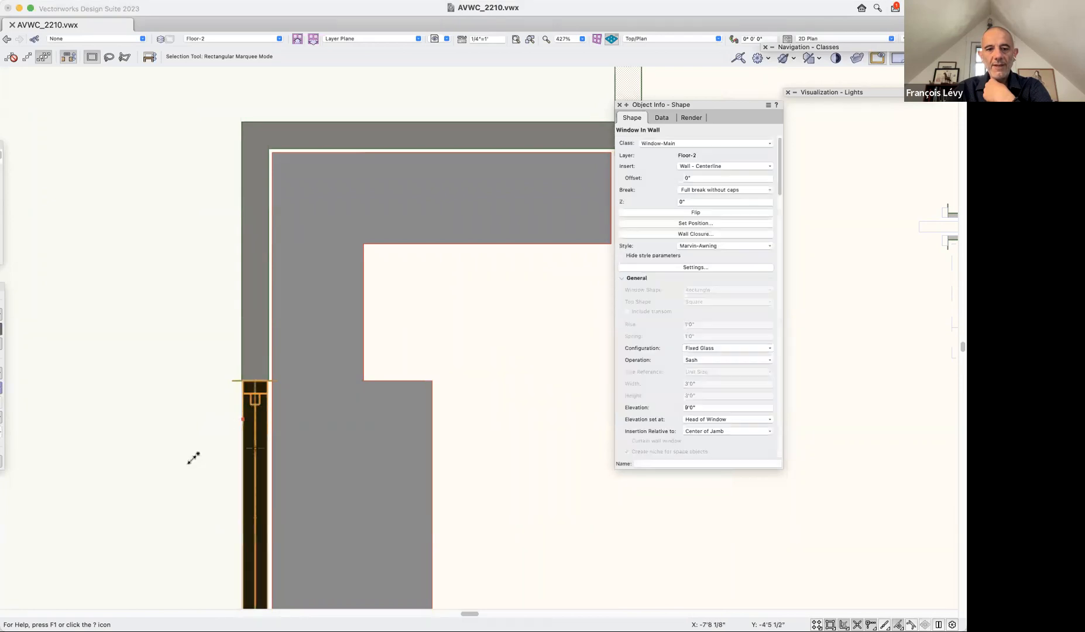
Undo the window style edit along with the earlier interactive resizes and view changes of the small side window.
scroll(202, 538, "down", 3)
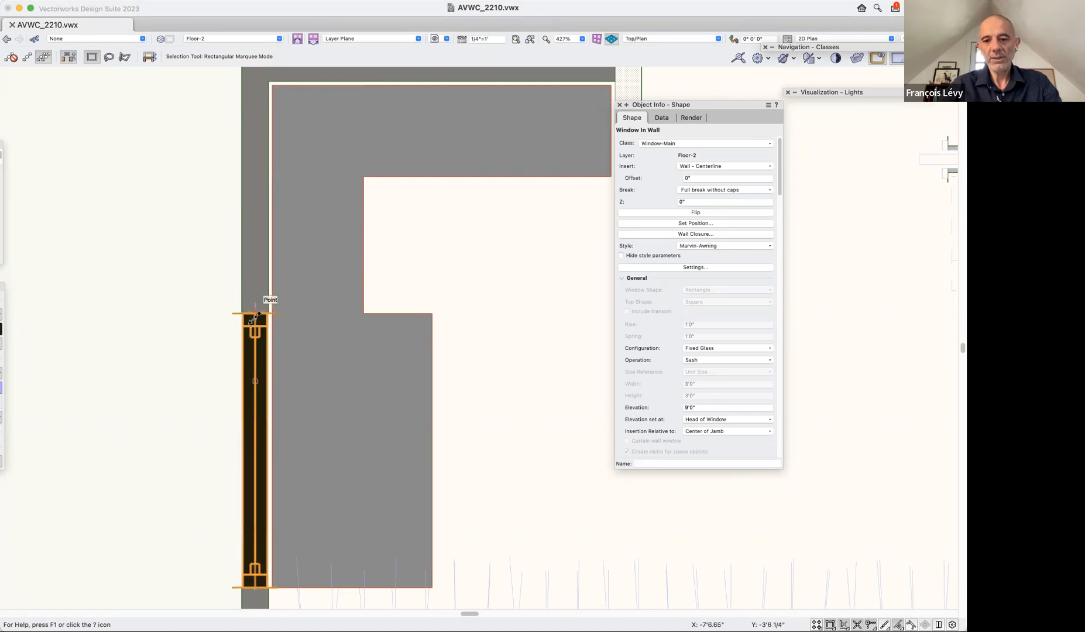
key("super+z")
scroll(188, 319, "up", 2)
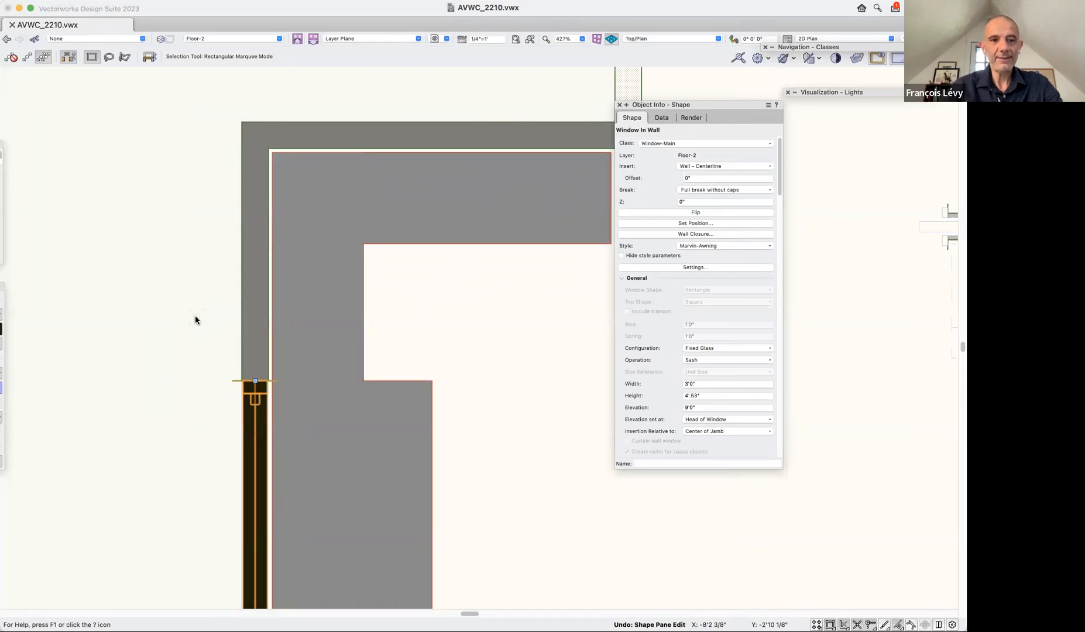
key("super+z")
key("super+z")
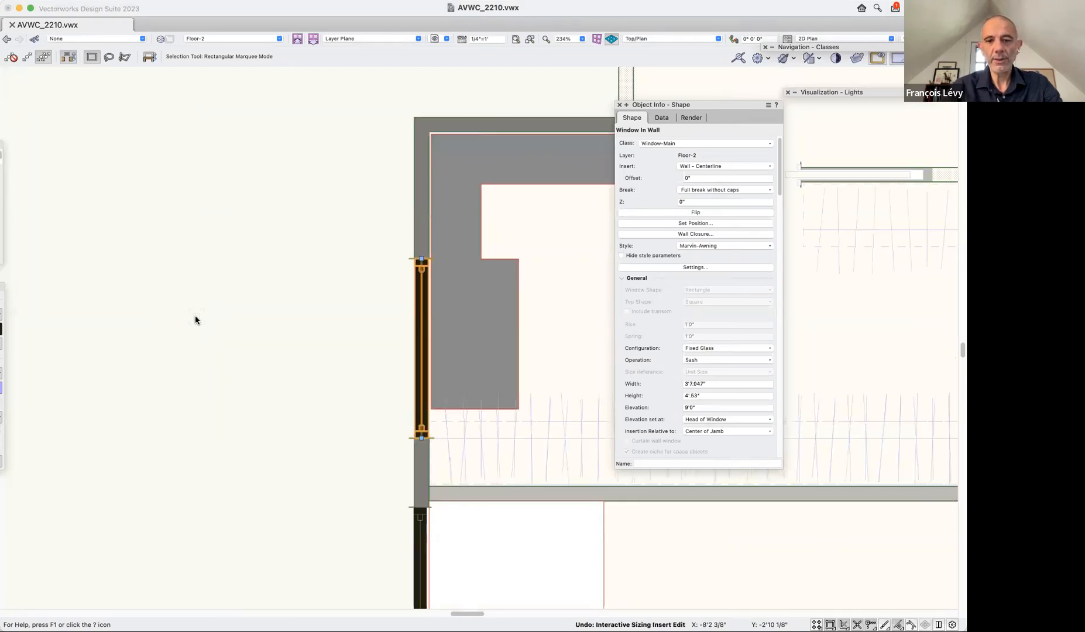
key("super+z")
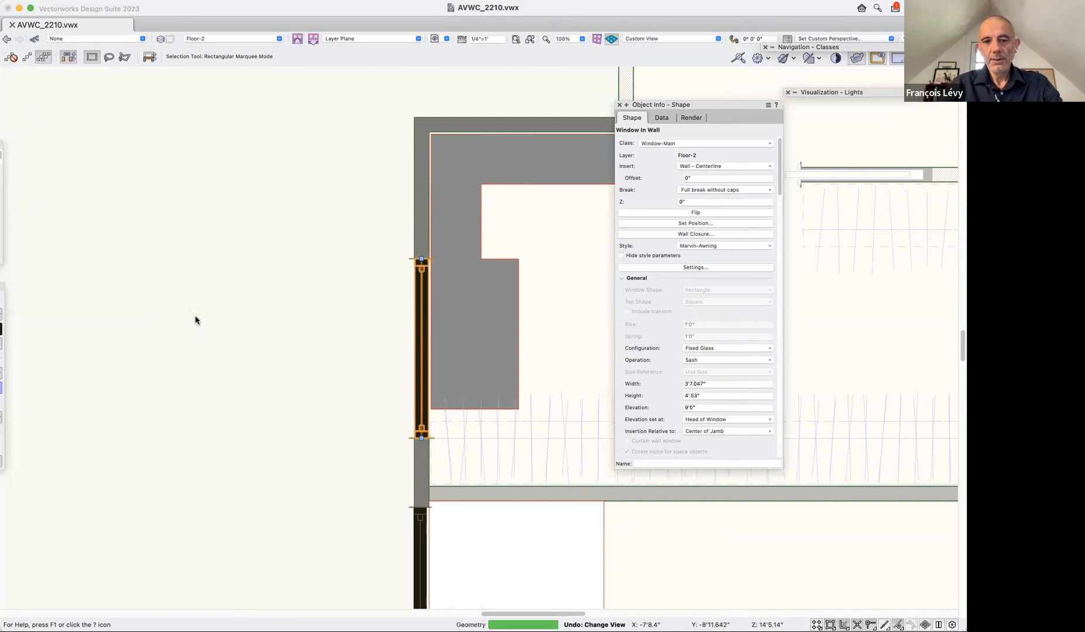
key("super+z")
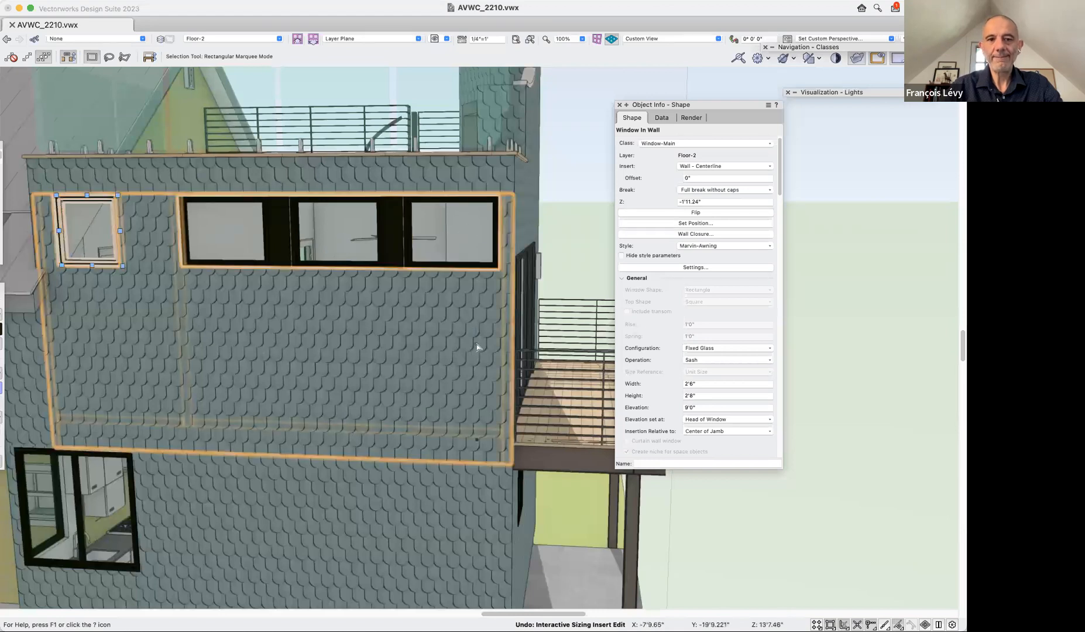
Deselect the window, restore the saved view "2a wall rendering", and collapse the Object Info palette clear of the model.
left_click(729, 87)
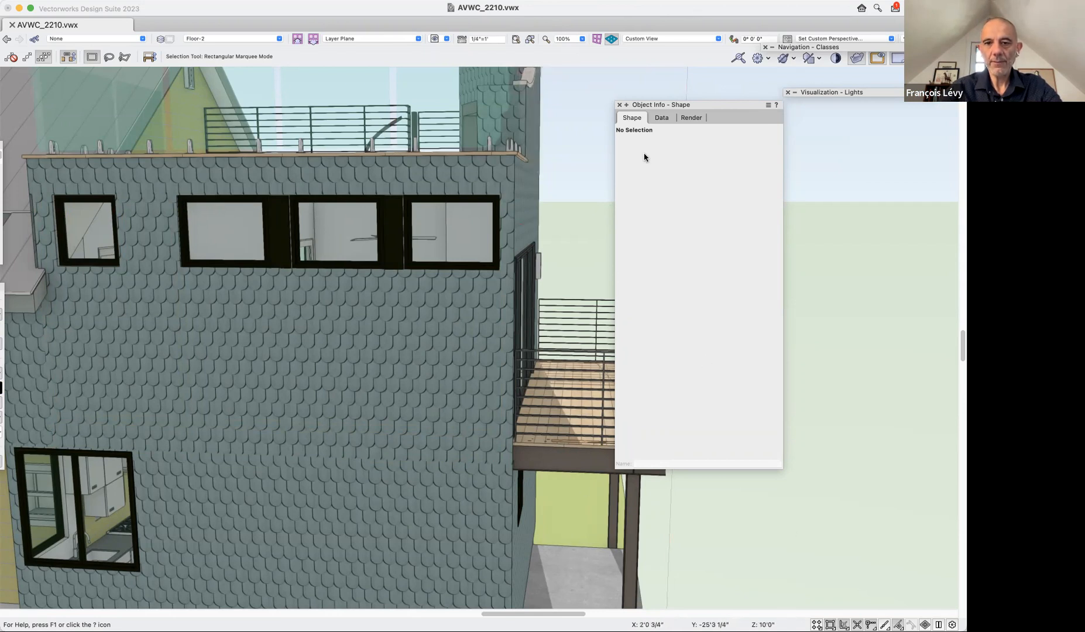
left_click(439, 38)
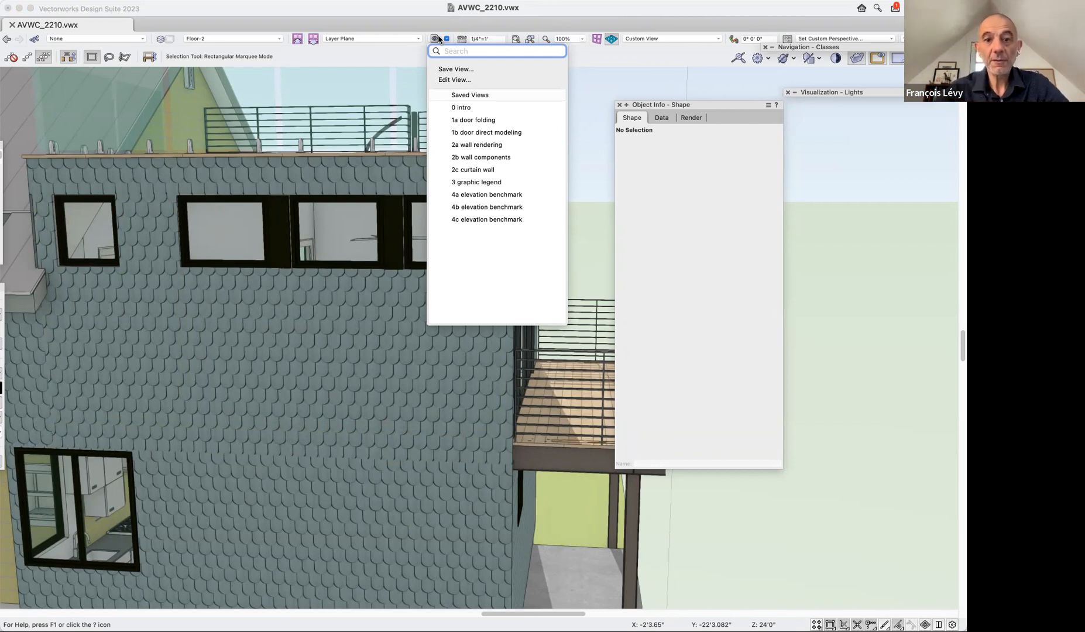
left_click(477, 145)
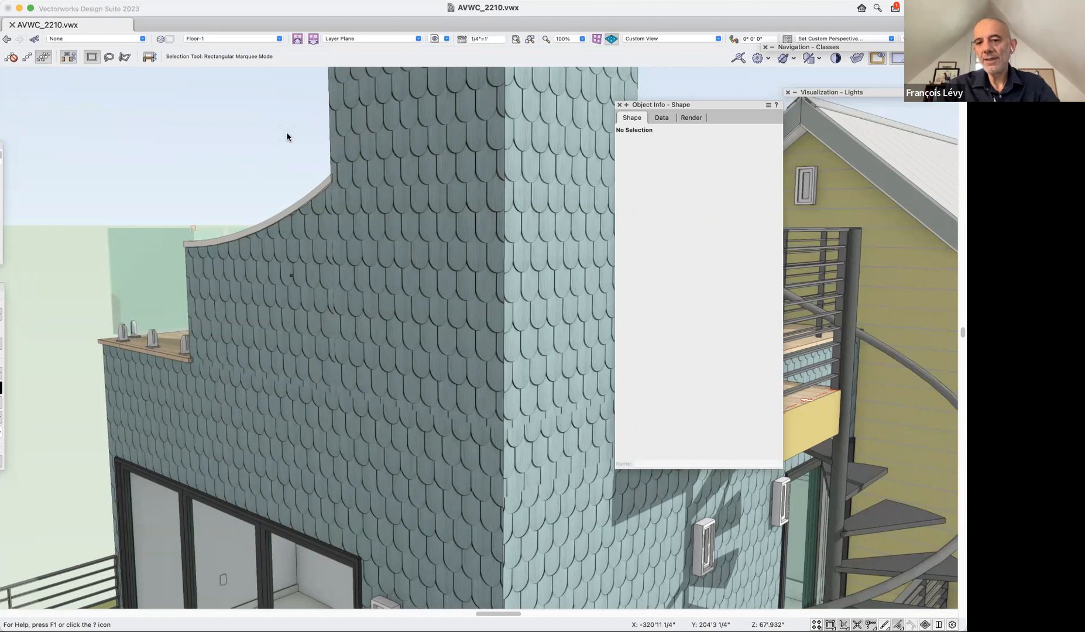
double_click(744, 108)
left_click_drag(743, 109, 824, 84)
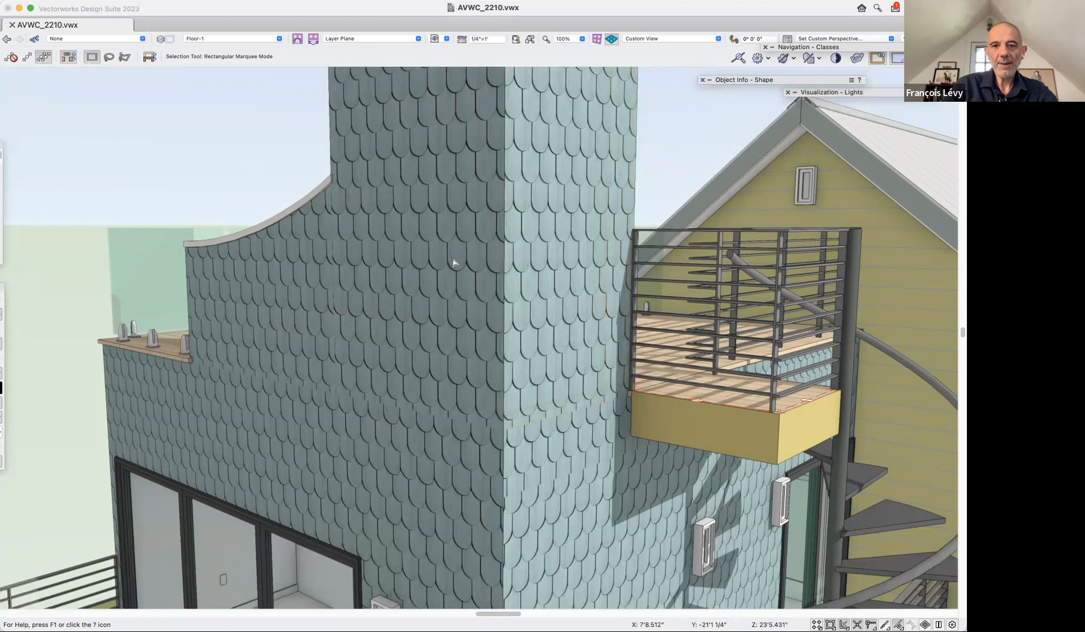
Examine the shingled chimney and tower walls from a distance, from another angle and close up.
scroll(454, 262, "down", 2)
scroll(454, 262, "down", 5)
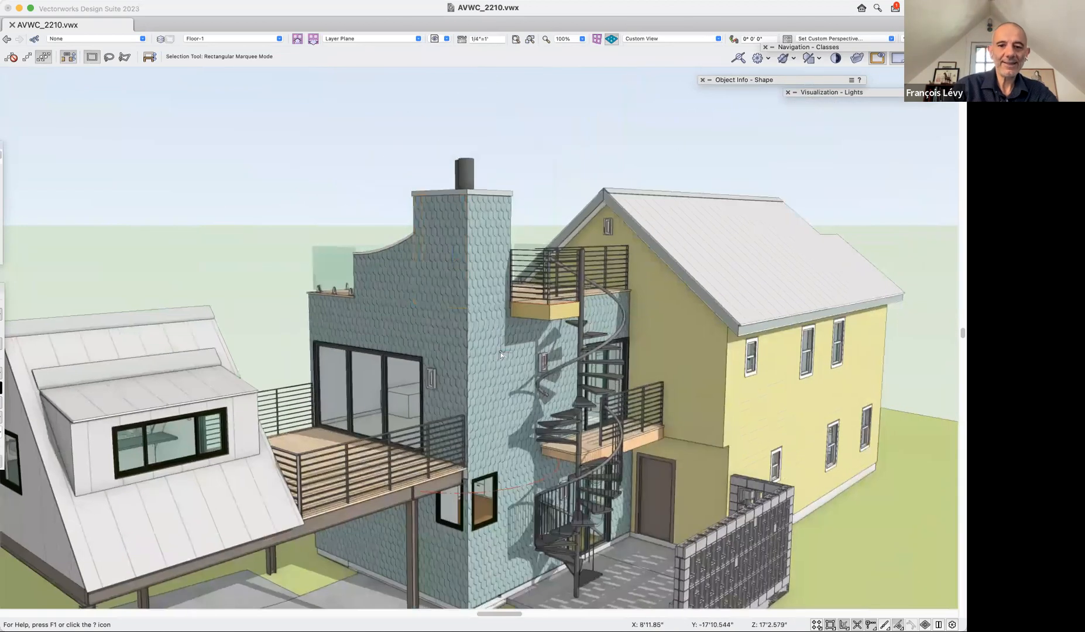
key("shift+c")
left_click_drag(473, 377, 502, 334)
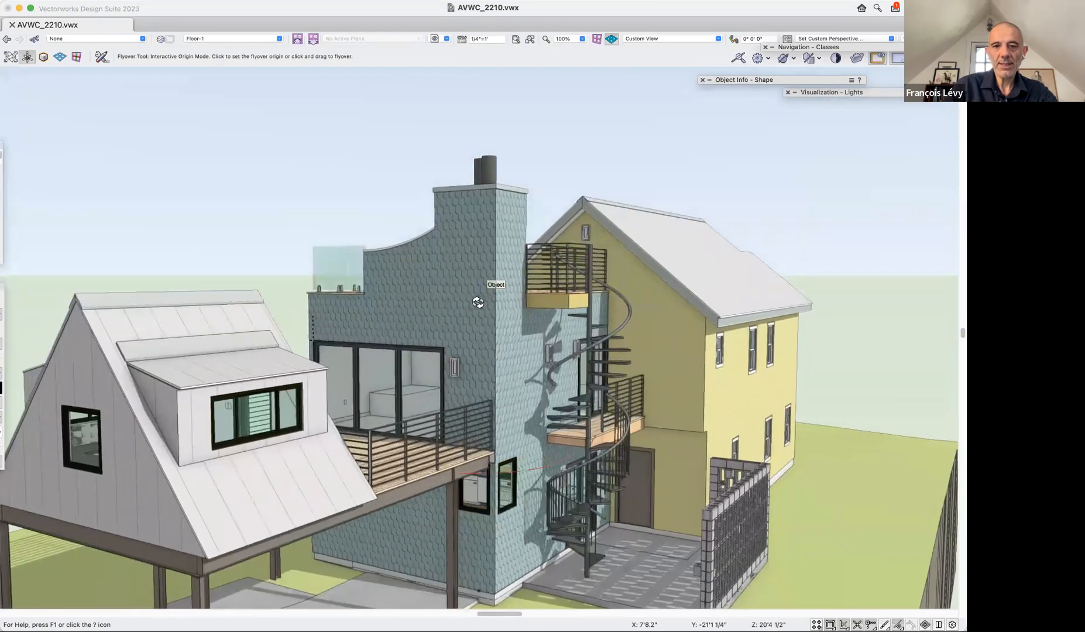
scroll(478, 302, "up", 3)
scroll(478, 302, "up", 3)
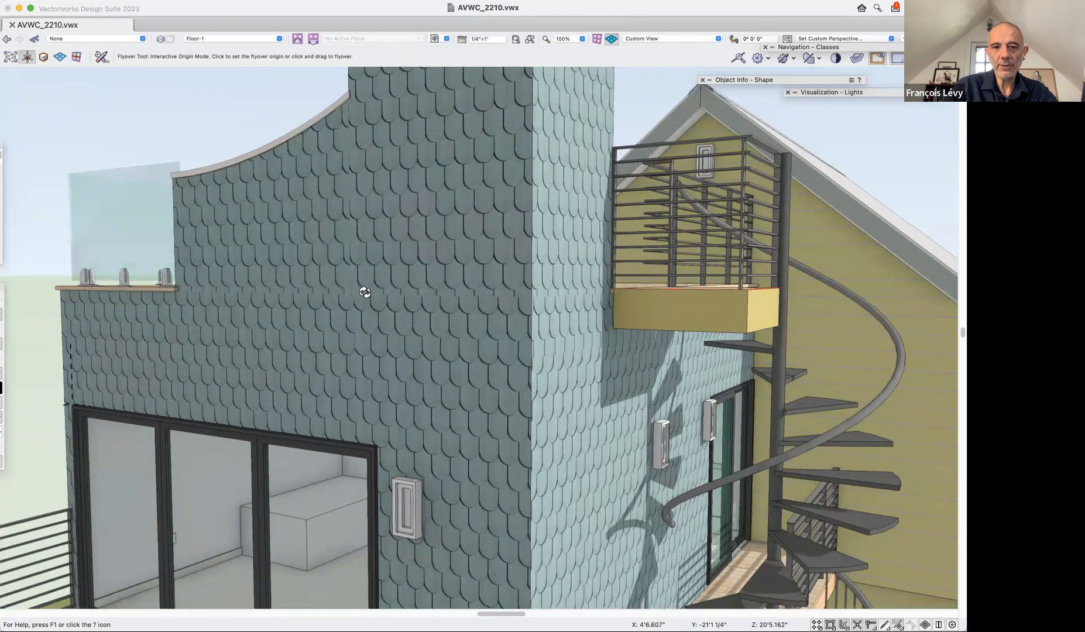
scroll(364, 293, "down", 3)
scroll(364, 292, "down", 3)
Select the front and side walls of the chimney's upper part in turn to examine how they meet.
key("x")
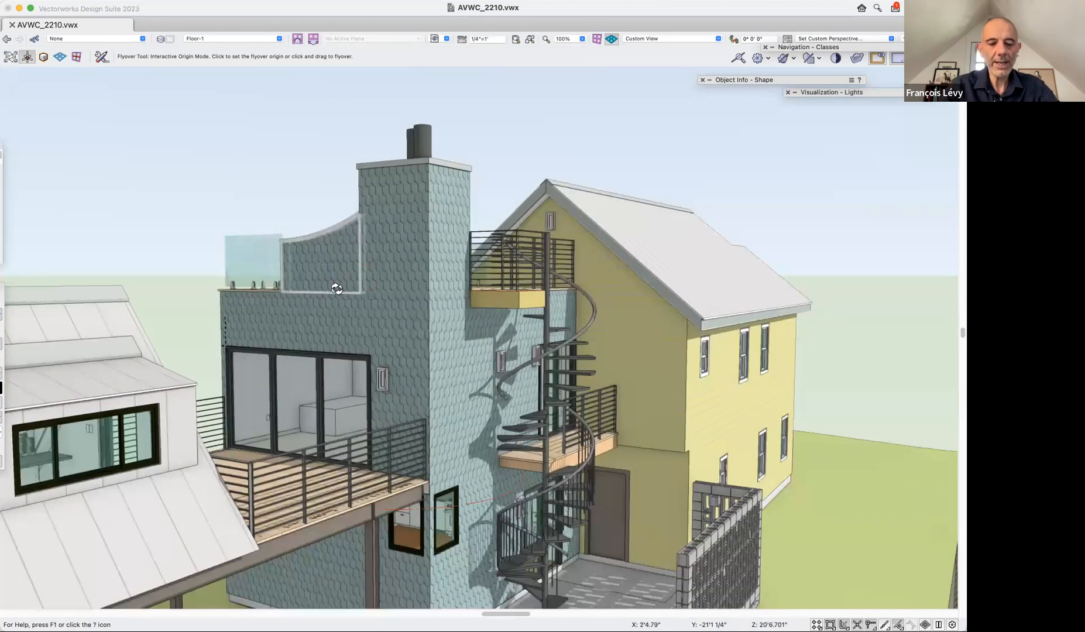
left_click(403, 259)
left_click(391, 269)
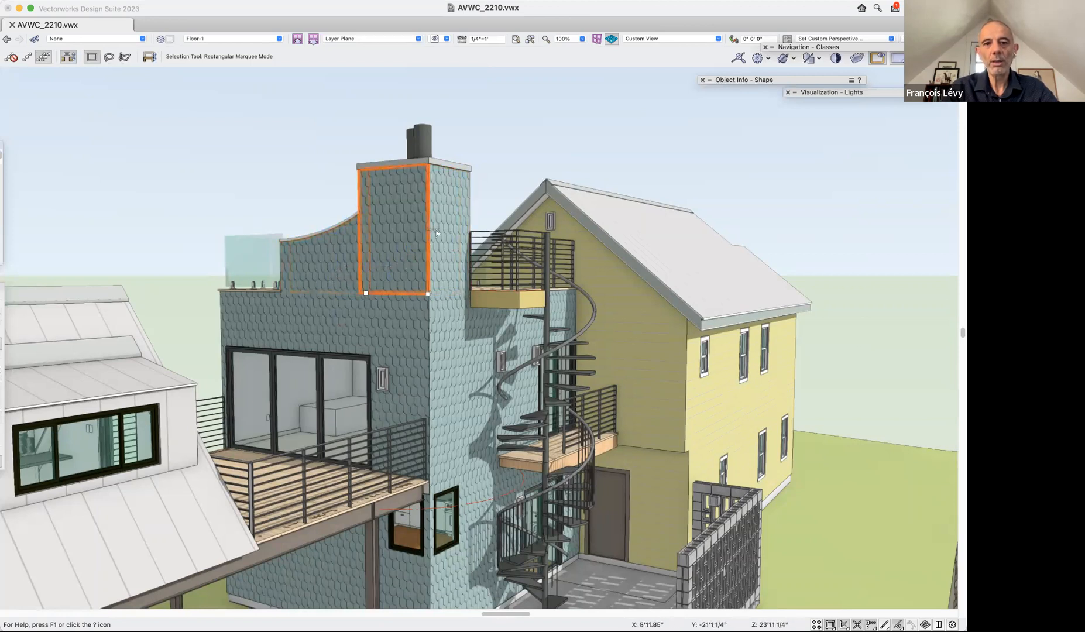
left_click(457, 253)
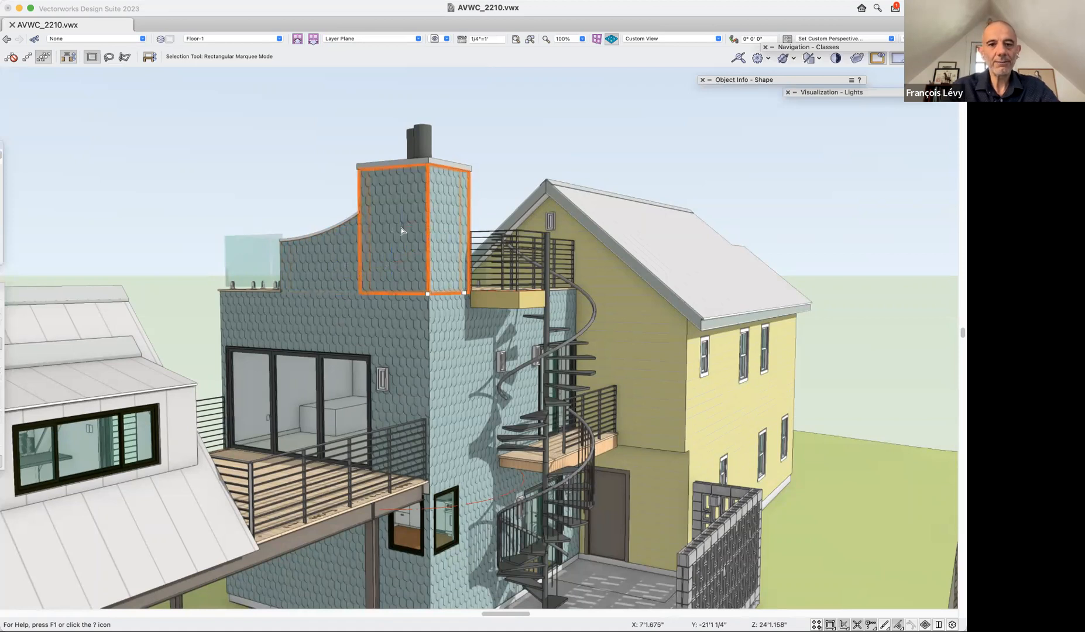
Select the front wall below the chimney, the adjoining Floor-2 side wall and the chimney's upper side wall in turn.
key("shift+c")
left_click_drag(266, 131, 242, 177)
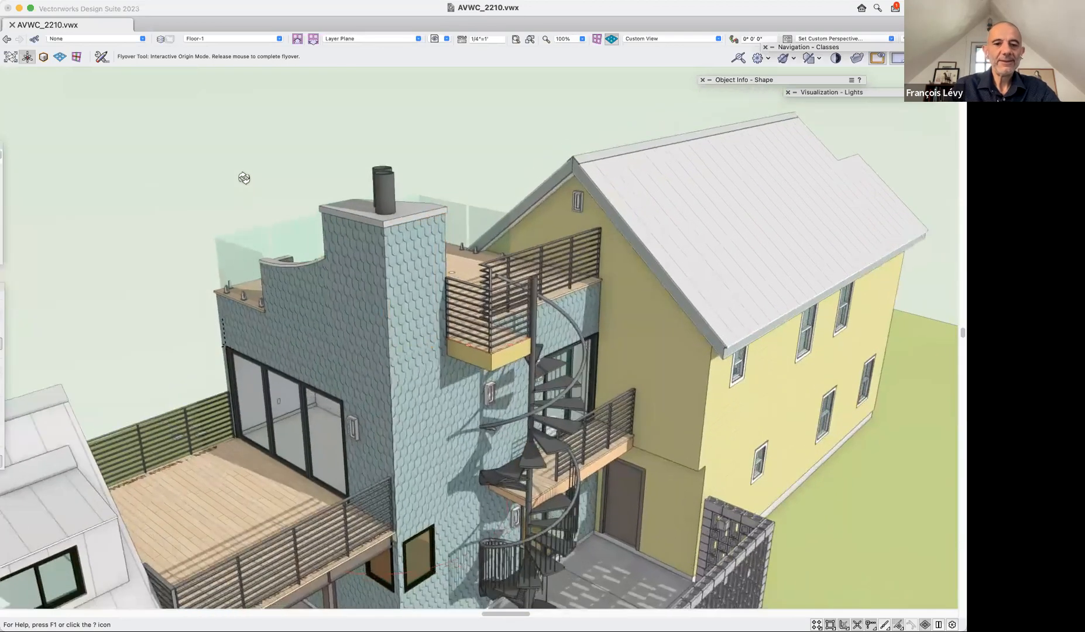
key("x")
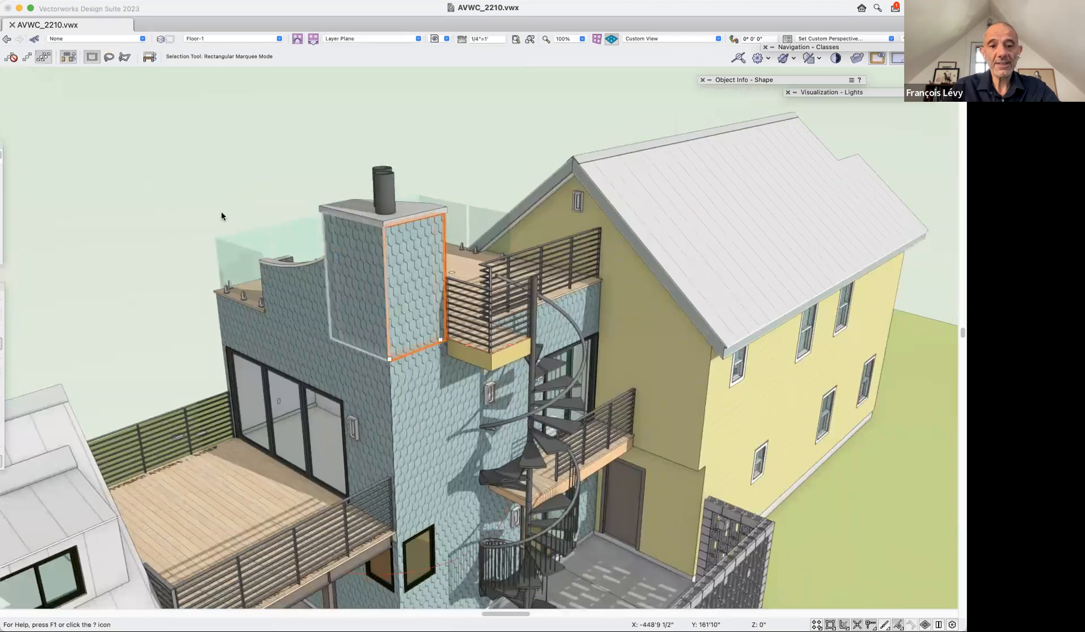
left_click(367, 369)
left_click(423, 405)
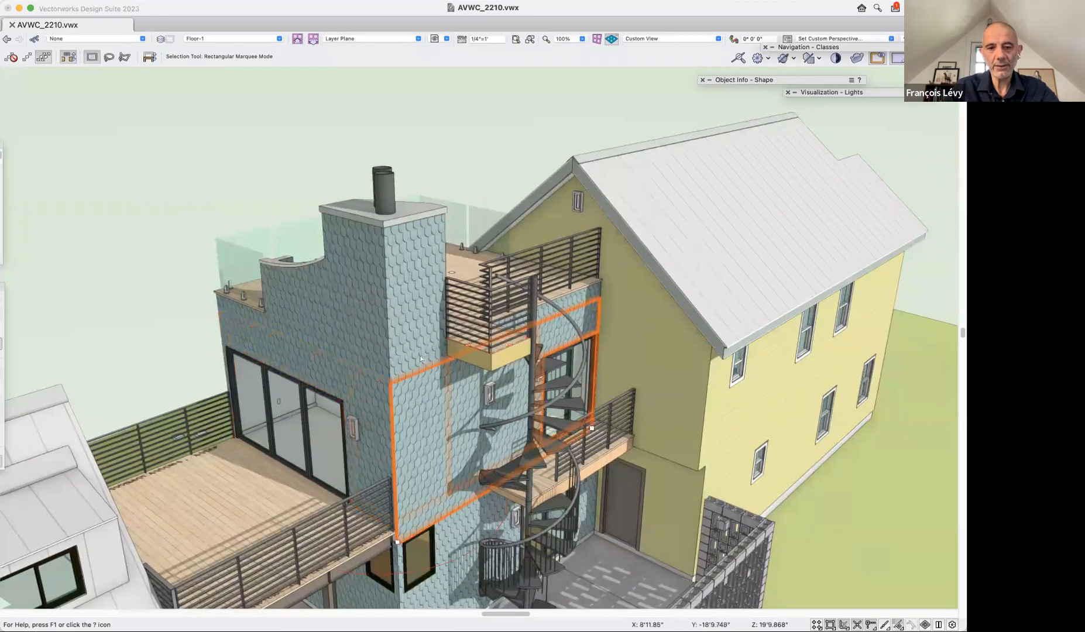
left_click(409, 335)
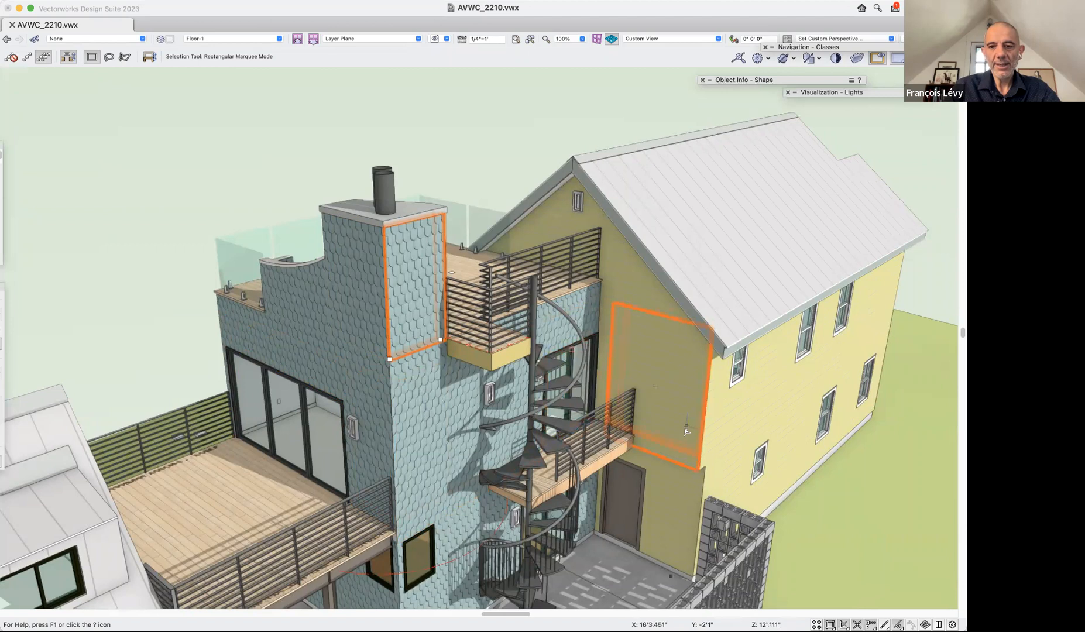
Select the upper long wall at the yellow house's far corner and examine its siding texture's mapping settings.
middle_click_drag(819, 485, 788, 510)
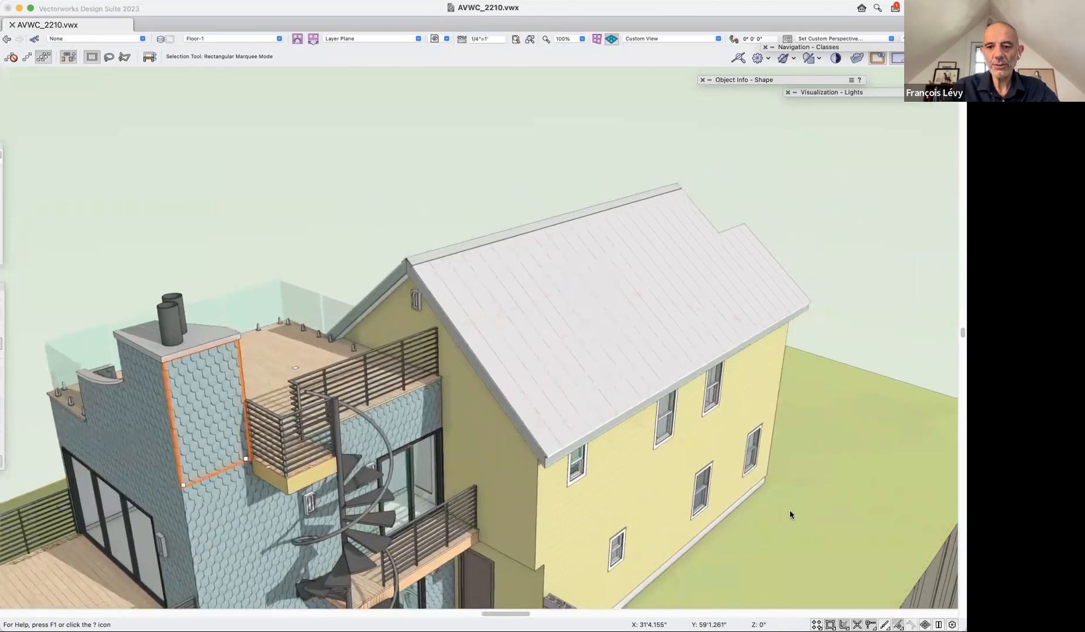
left_click(584, 295)
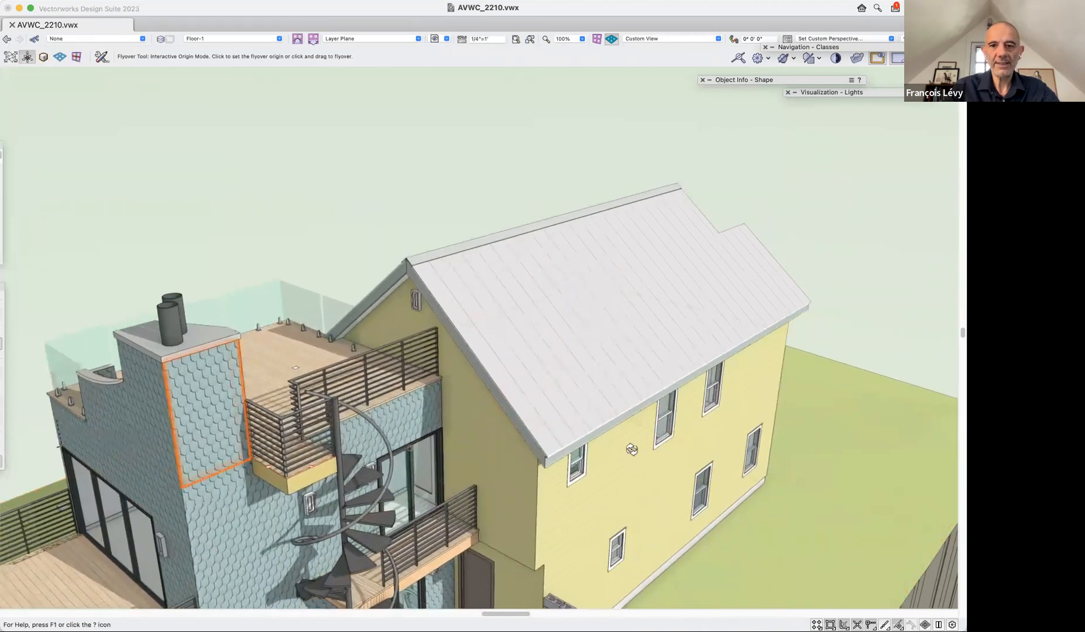
left_click_drag(765, 459, 762, 458)
left_click_drag(628, 420, 473, 390)
scroll(474, 391, "right", 5)
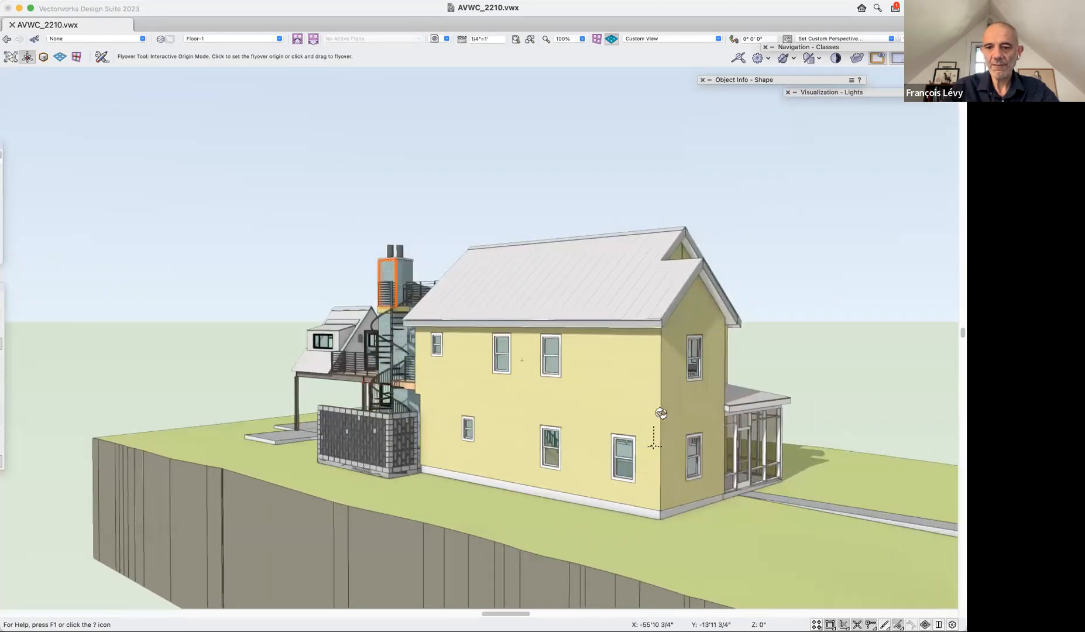
scroll(662, 417, "up", 6)
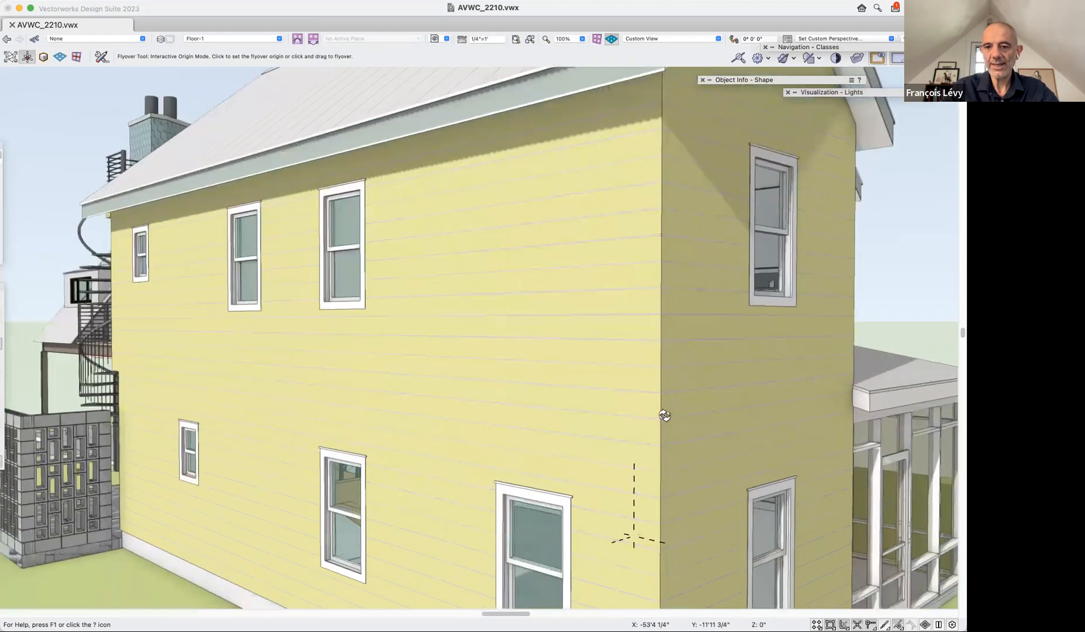
scroll(664, 422, "down", 6)
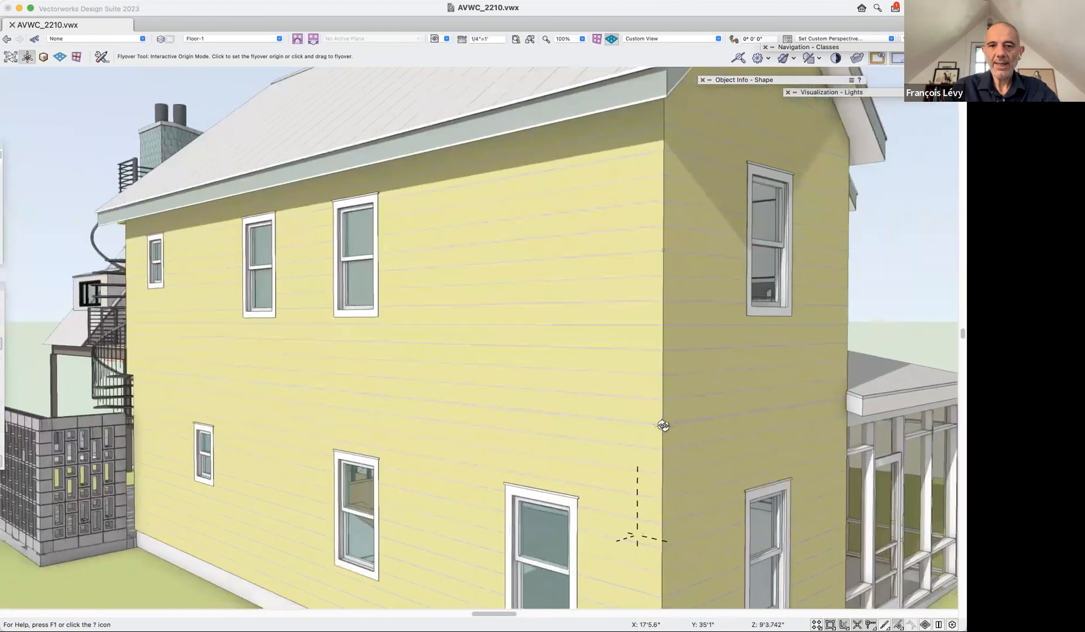
key("x")
left_click(644, 322)
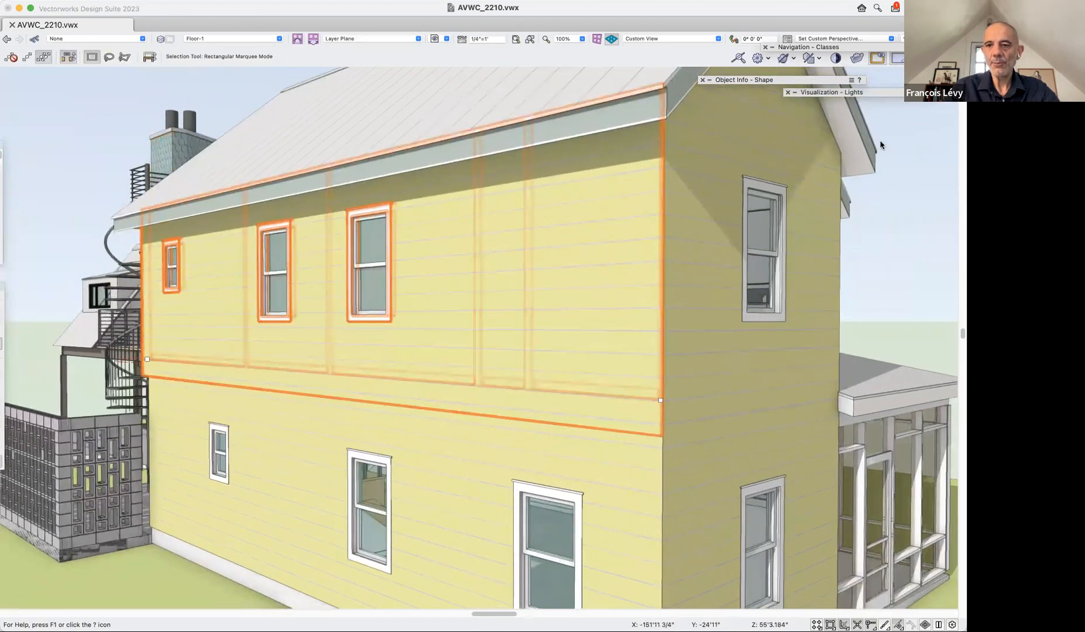
mouse_move(818, 83)
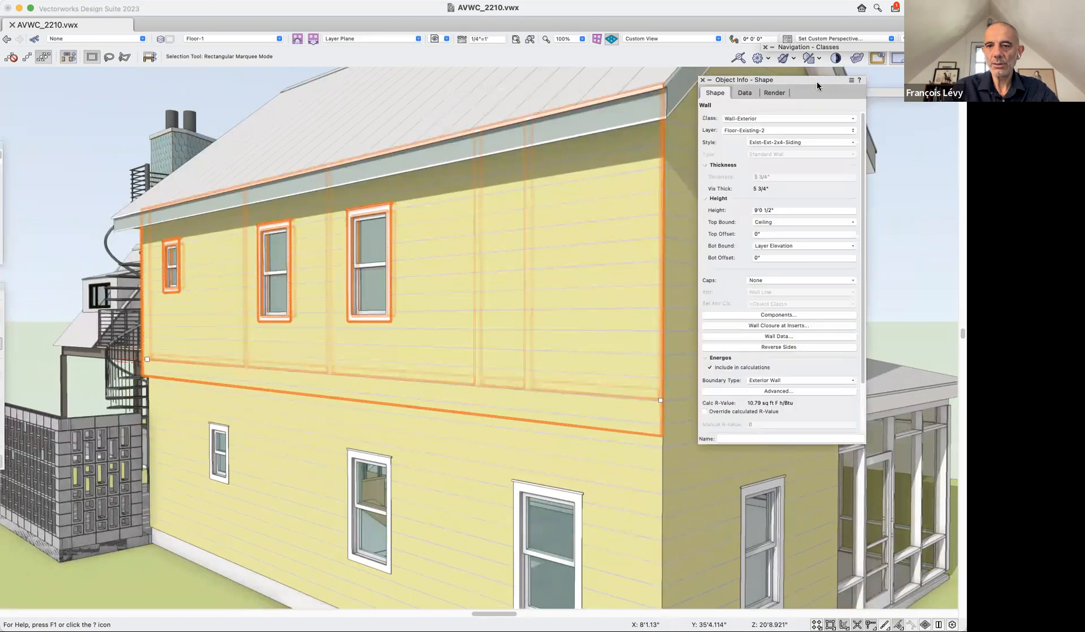
left_click(769, 93)
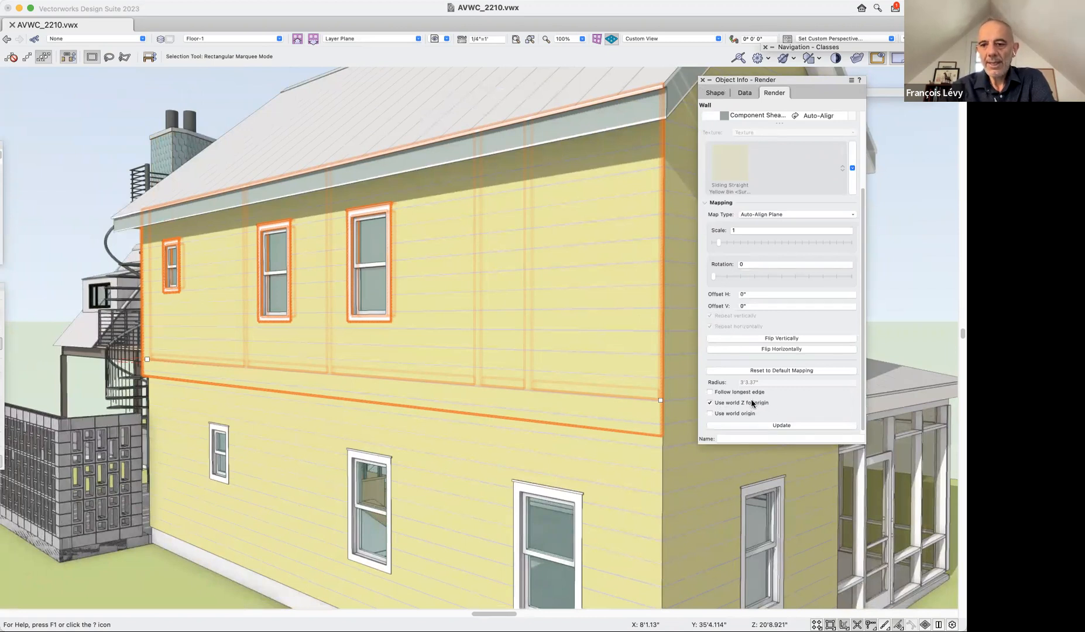
Select the adjoining upper end wall, the lower long wall and the lower end wall in turn to compare their siding.
left_click(679, 335)
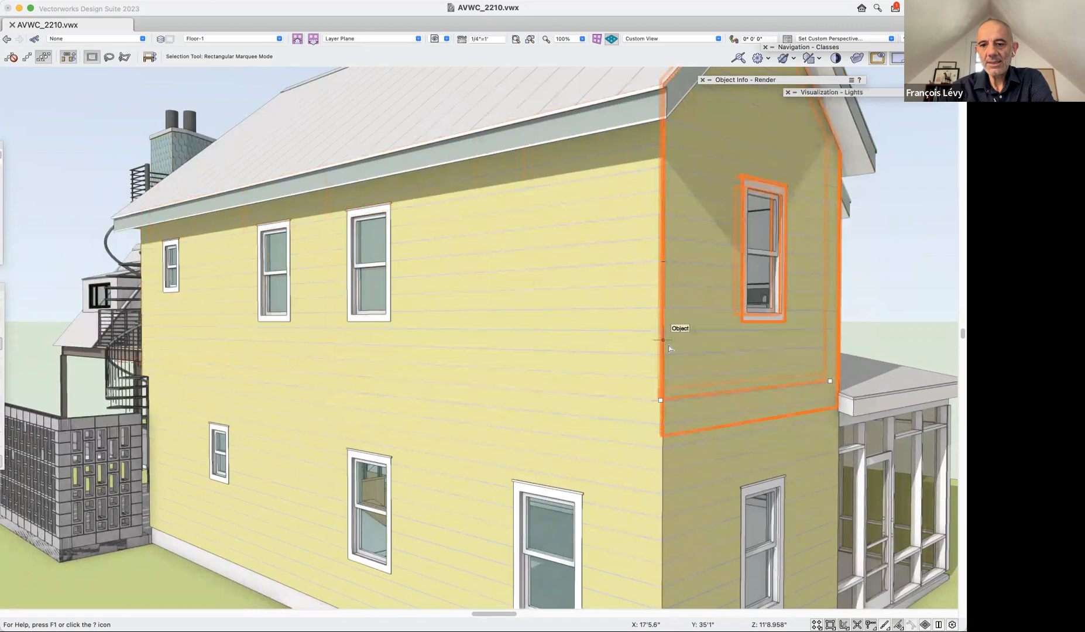
left_click(605, 476)
left_click(685, 480)
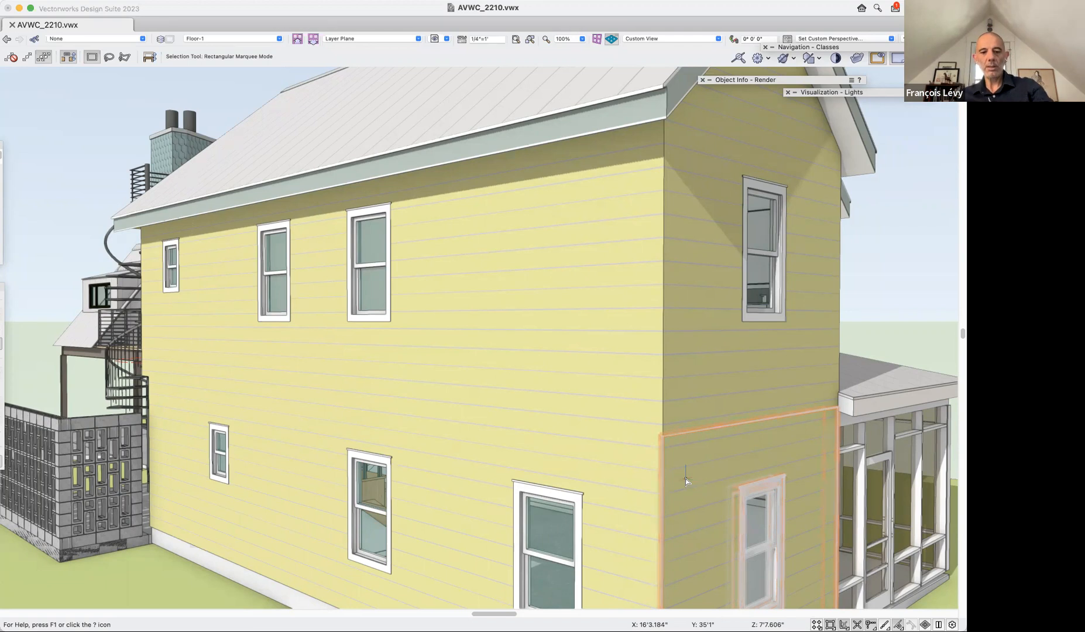
Render the siding corner in Hidden Line and select the yellow house's upper long wall.
key("super+shift+e")
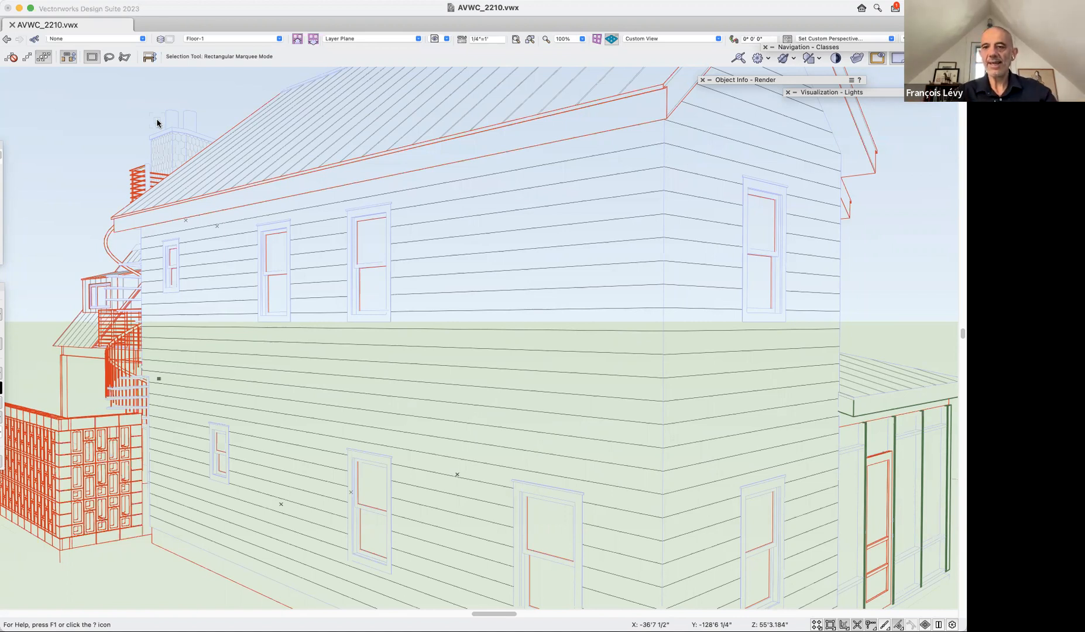
mouse_move(813, 82)
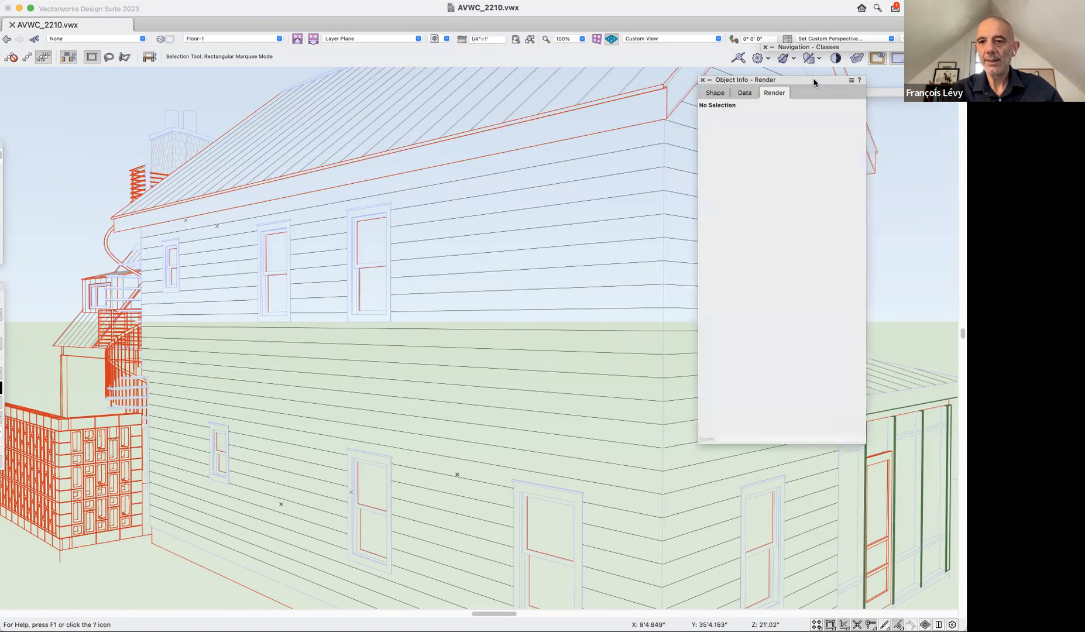
left_click(759, 249)
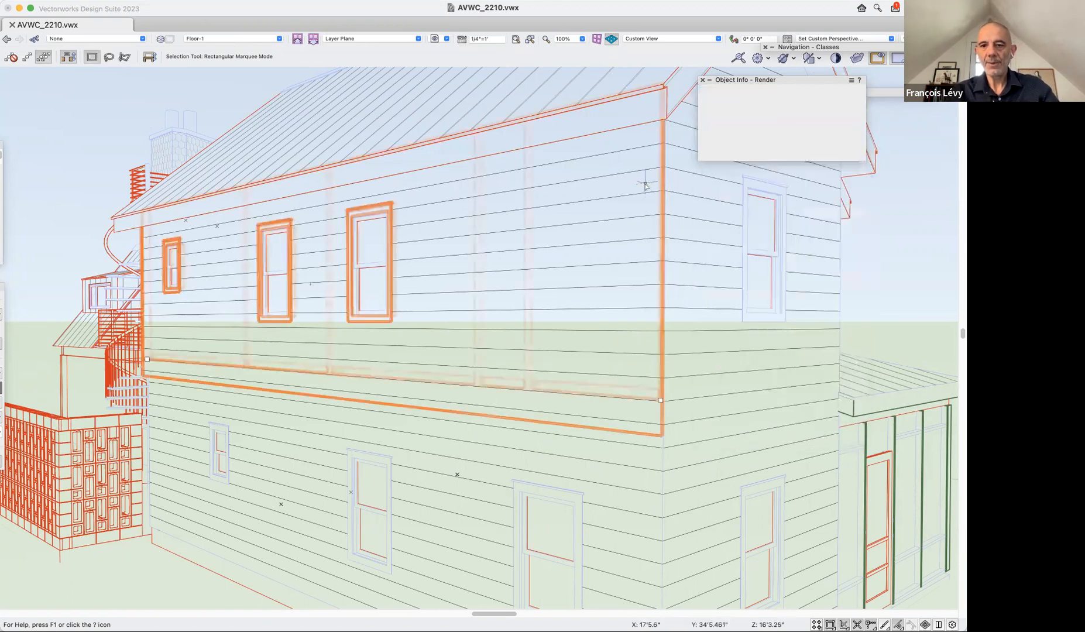
mouse_move(710, 82)
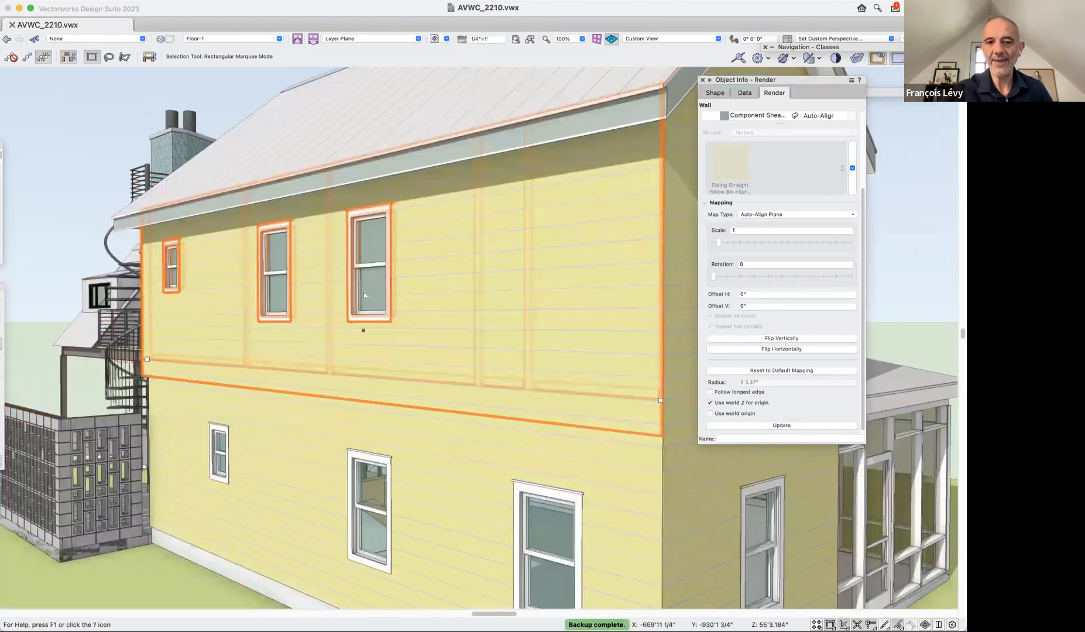
Examine the shingled tower beside the spiral stair from a distance and close up, and clear the yellow wall's selection.
key("shift+c")
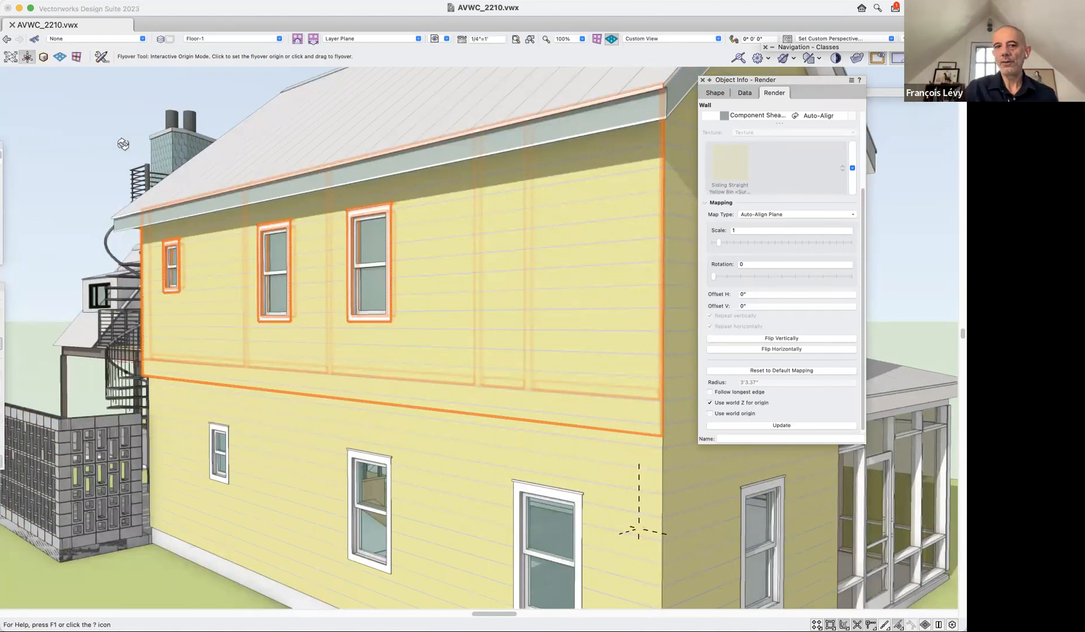
left_click_drag(150, 149, 178, 229)
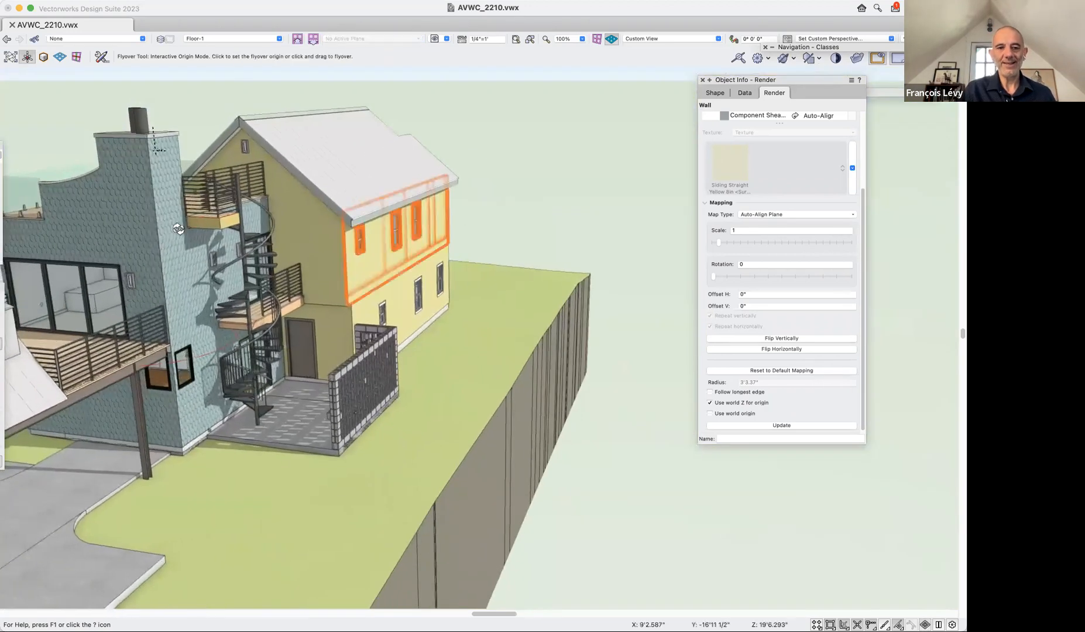
scroll(172, 227, "up", 4)
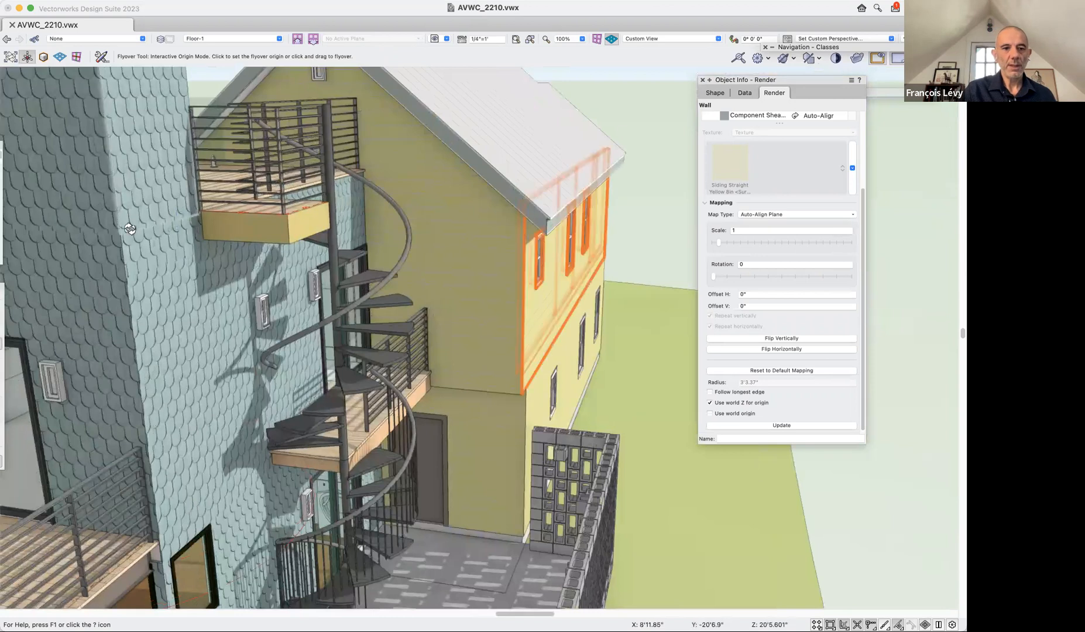
scroll(131, 225, "up", 3)
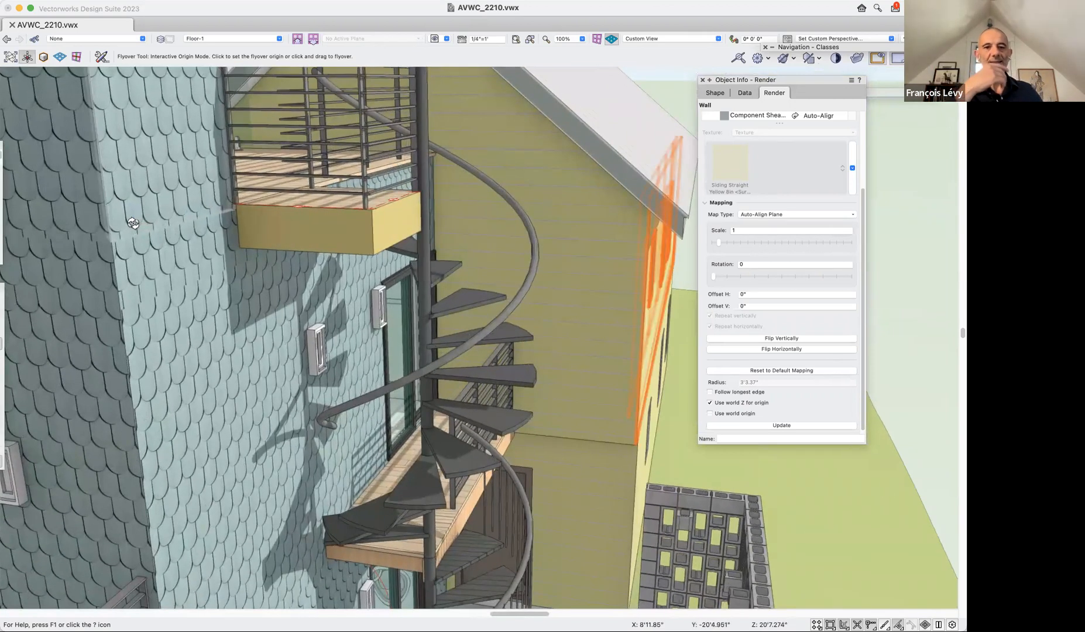
scroll(131, 248, "down", 5)
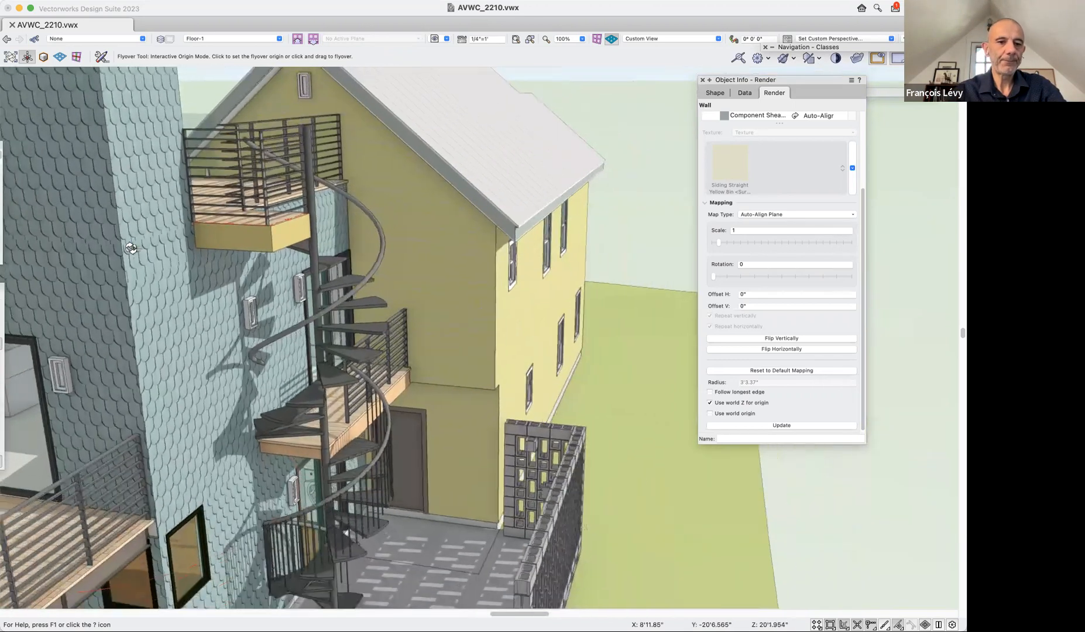
scroll(132, 248, "up", 2)
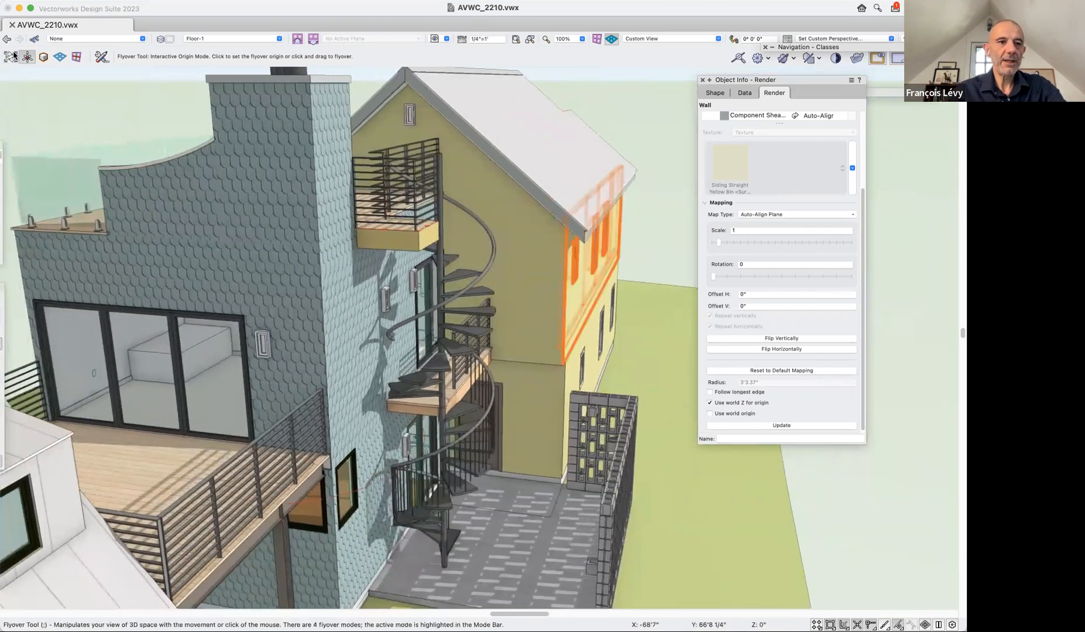
key("x")
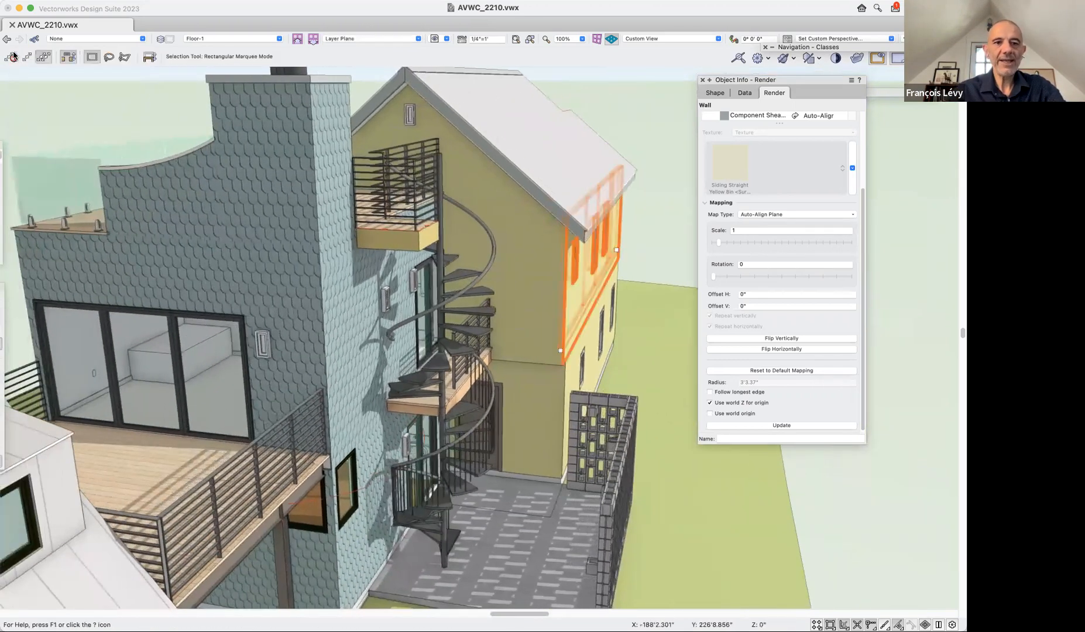
left_click(650, 133)
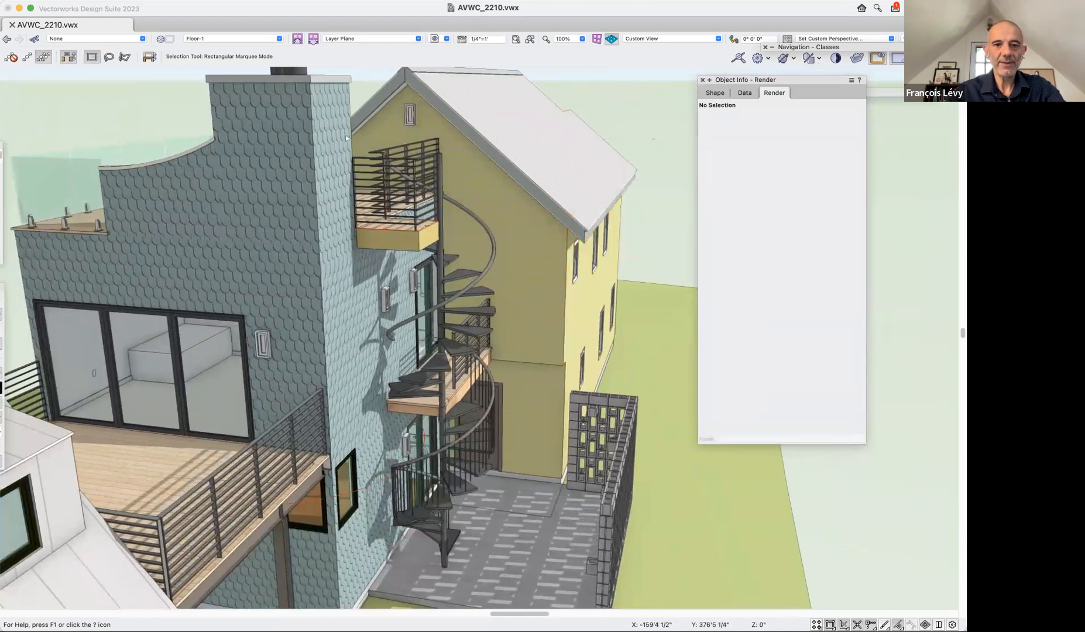
Select the chimney's upper side wall, the folding door and the narrow shingled wall band below the chimney in turn.
left_click(335, 155)
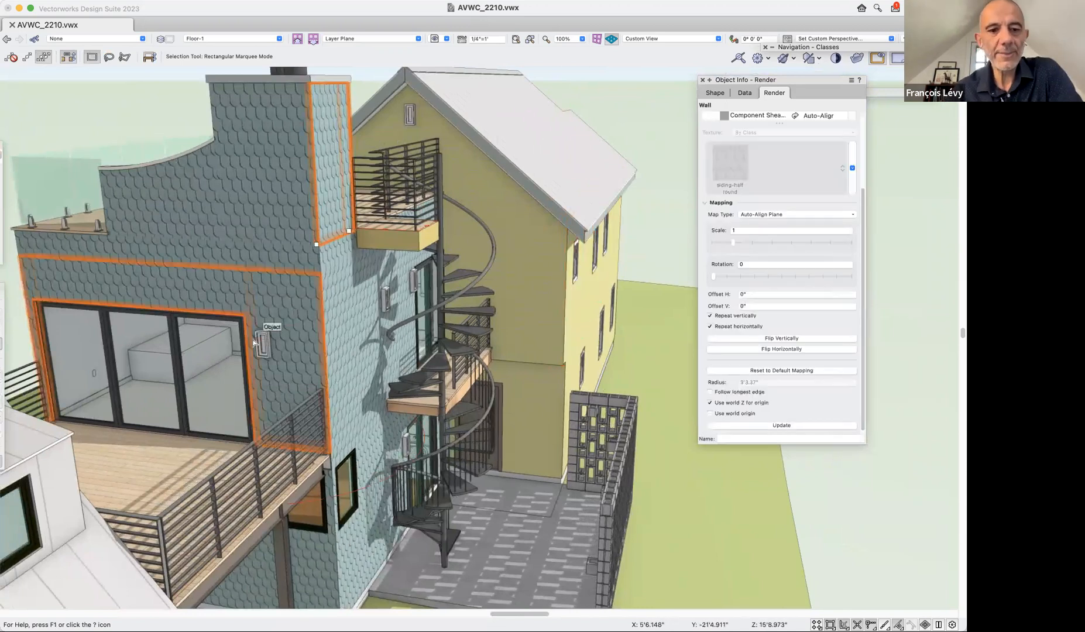
left_click(185, 377)
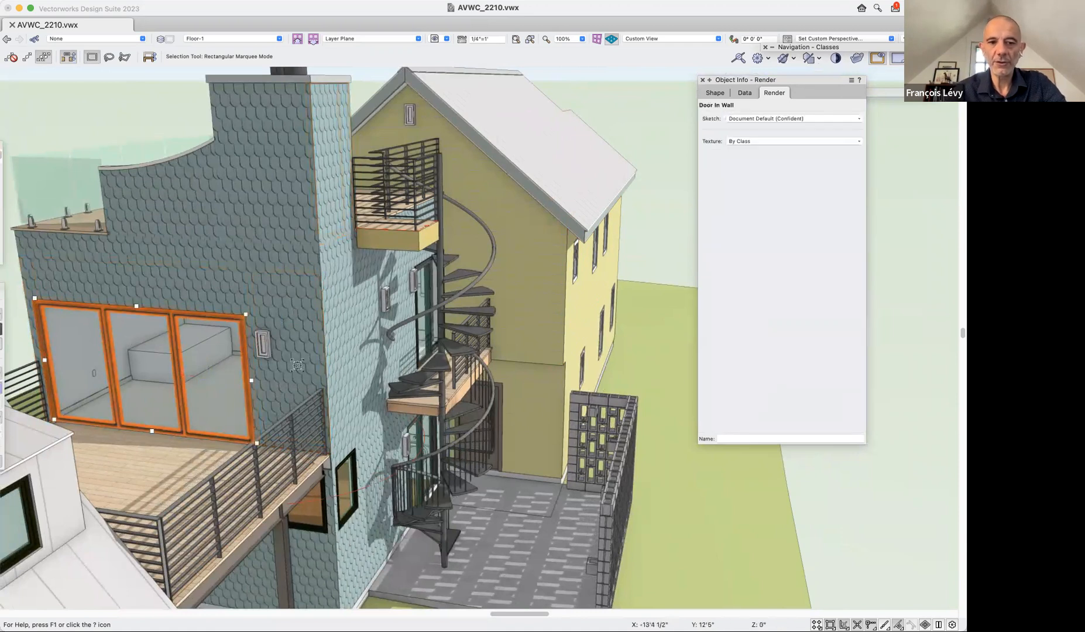
left_click(331, 257)
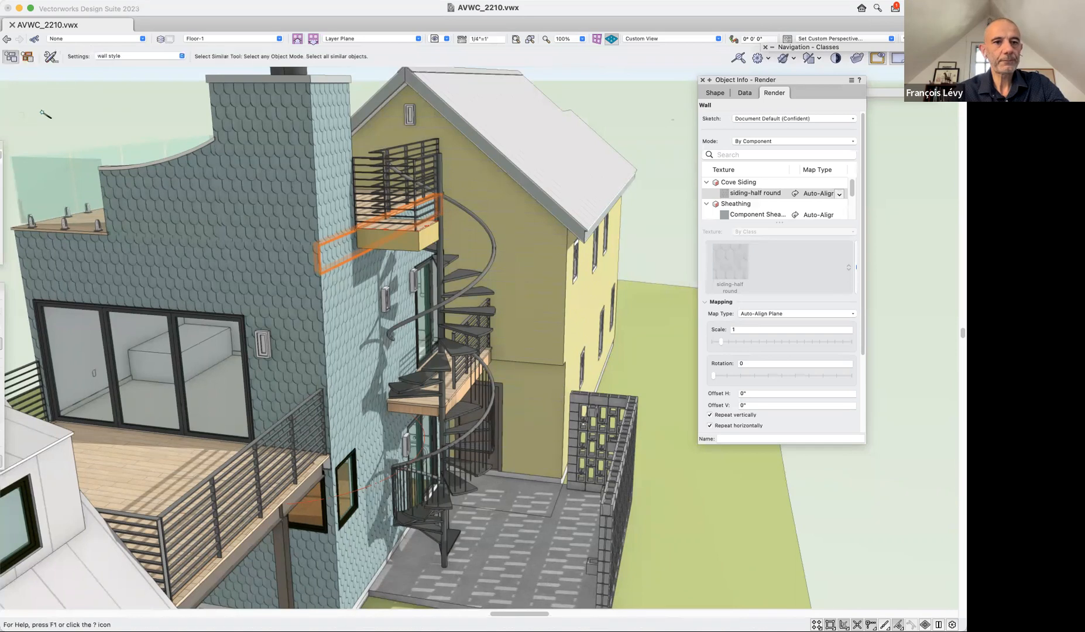
Select all walls sharing the shingled chimney wall's style with Select Similar and the "wall style" settings, matching only the wall Style.
left_click(56, 56)
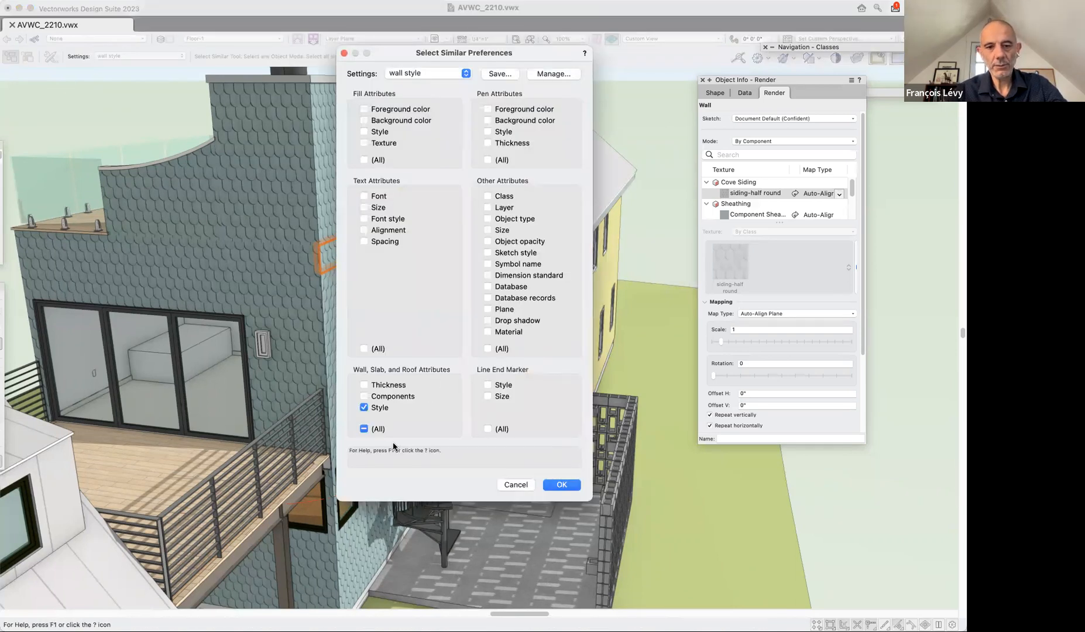
left_click(561, 484)
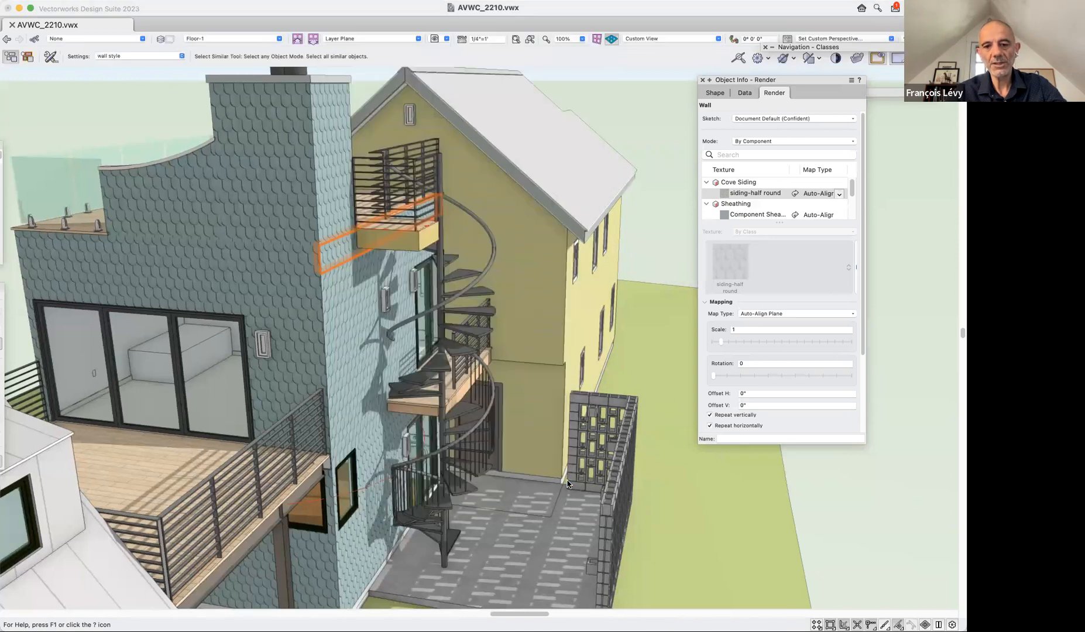
left_click(121, 57)
left_click(117, 53)
left_click(275, 130)
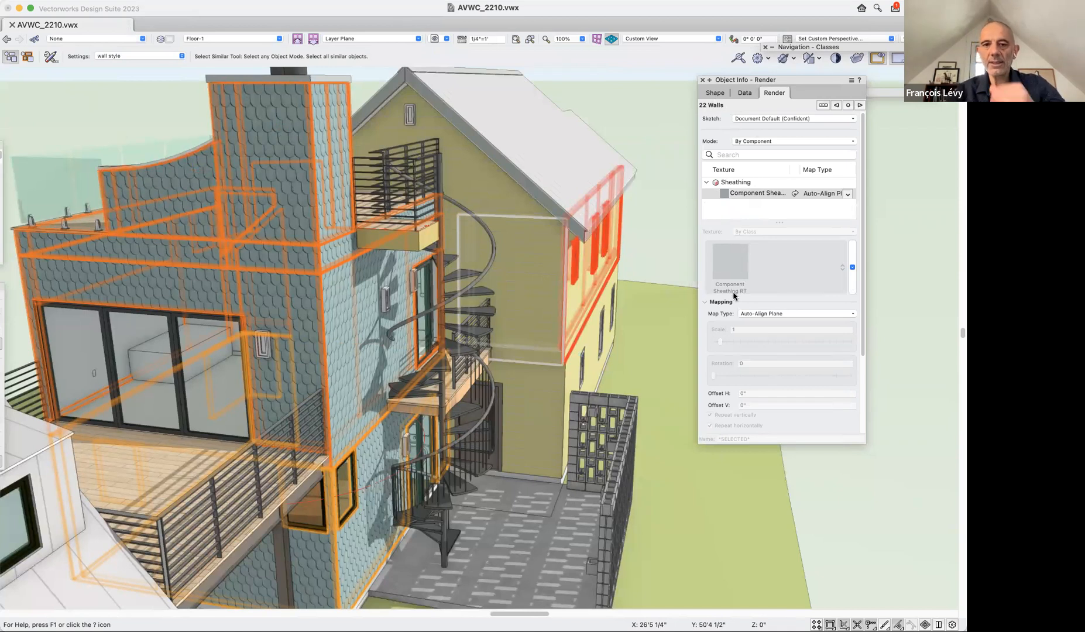
Try Use world origin and Use world Z for origin in the selected walls' texture mapping.
scroll(734, 295, "down", 5)
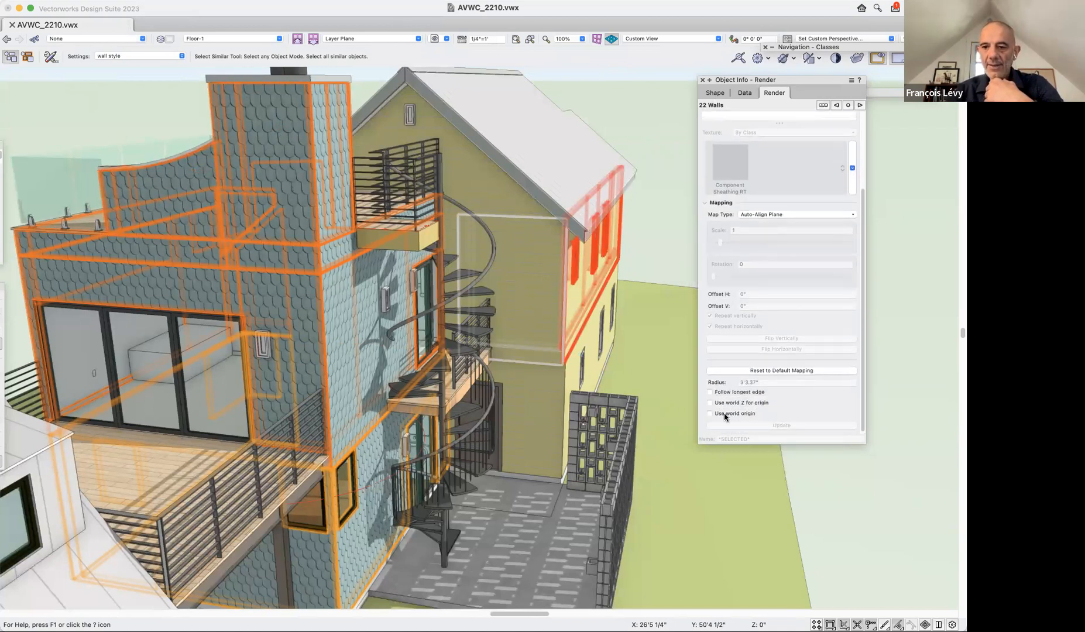
left_click(710, 414)
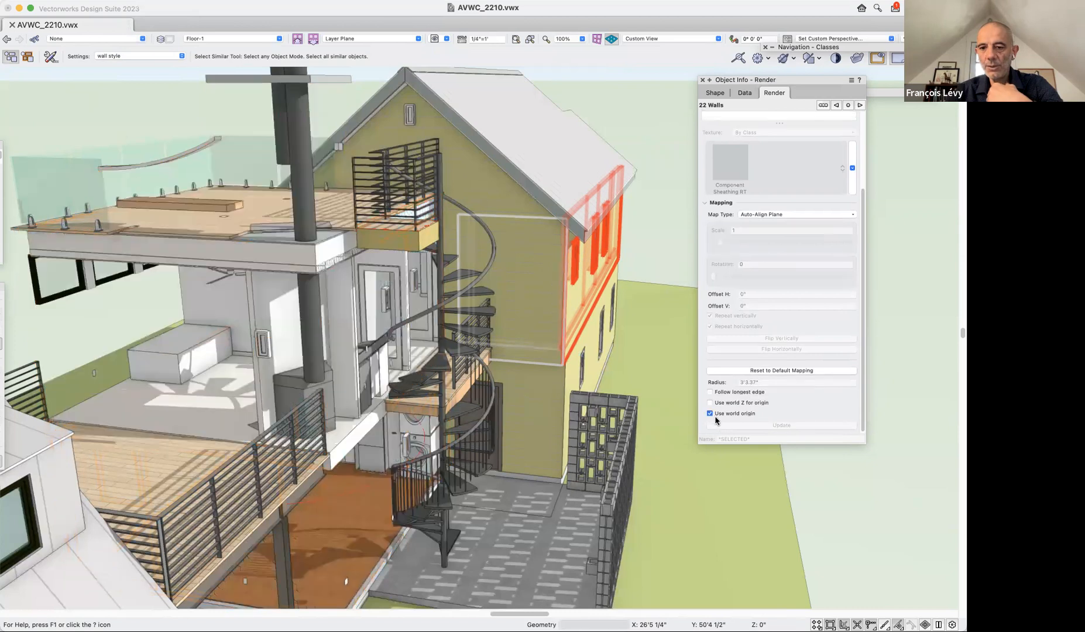
left_click(709, 414)
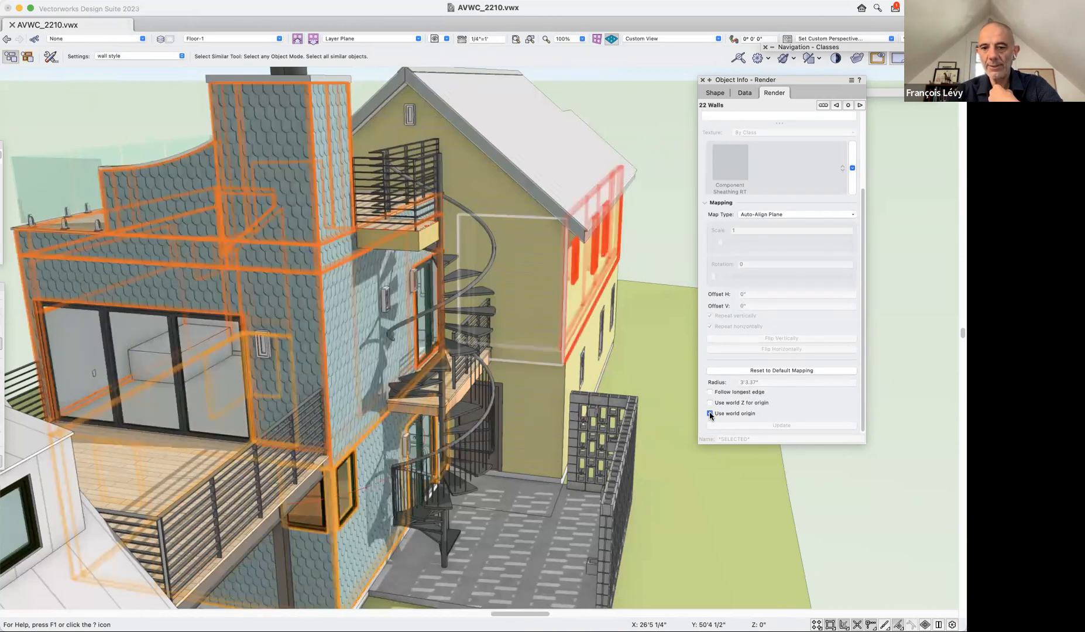
left_click(710, 414)
left_click(710, 402)
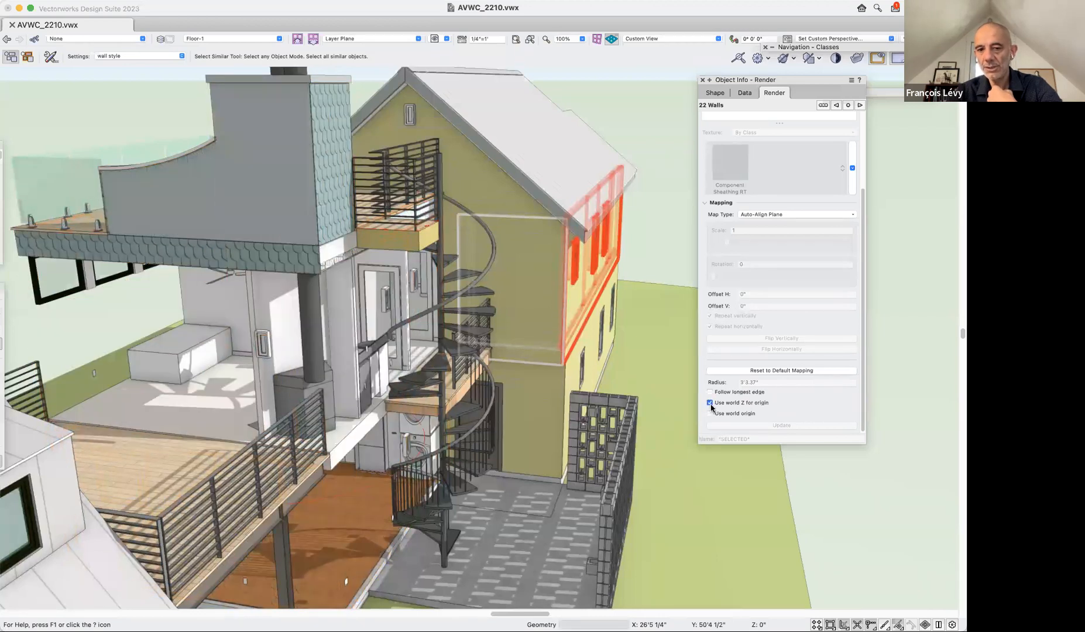
left_click(710, 403)
Enable Use world origin in the texture mapping of the selected shingled walls.
left_click(711, 414)
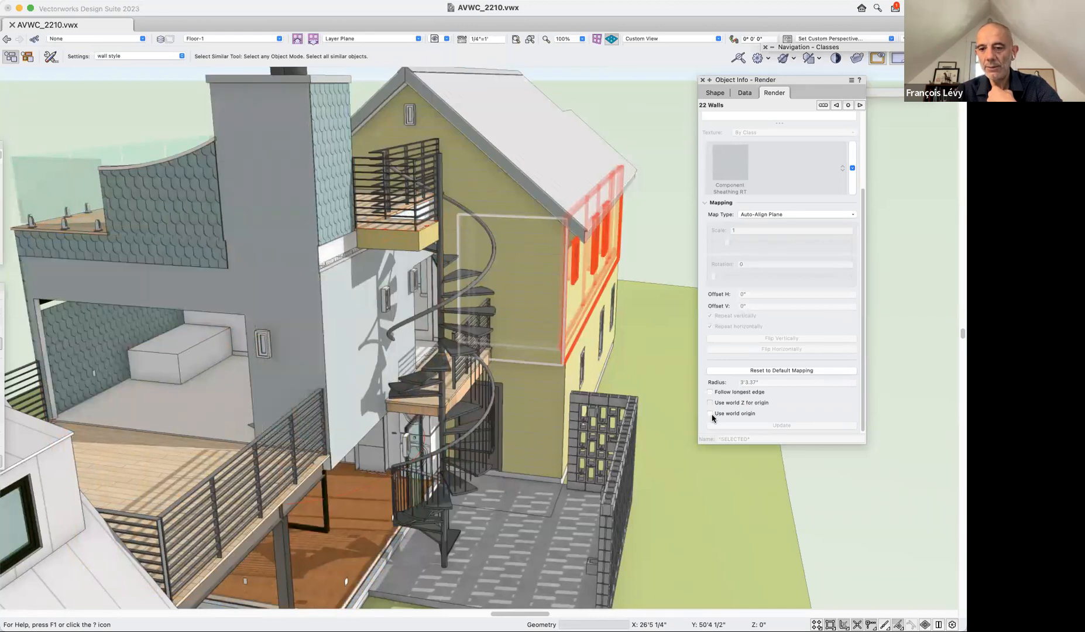
left_click(711, 414)
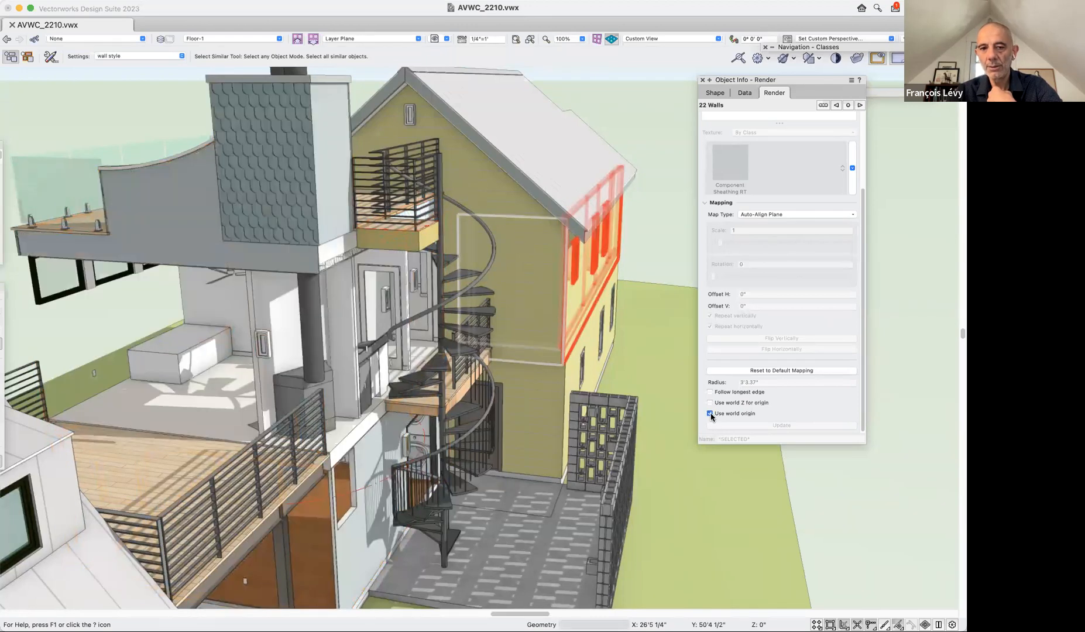
left_click(711, 414)
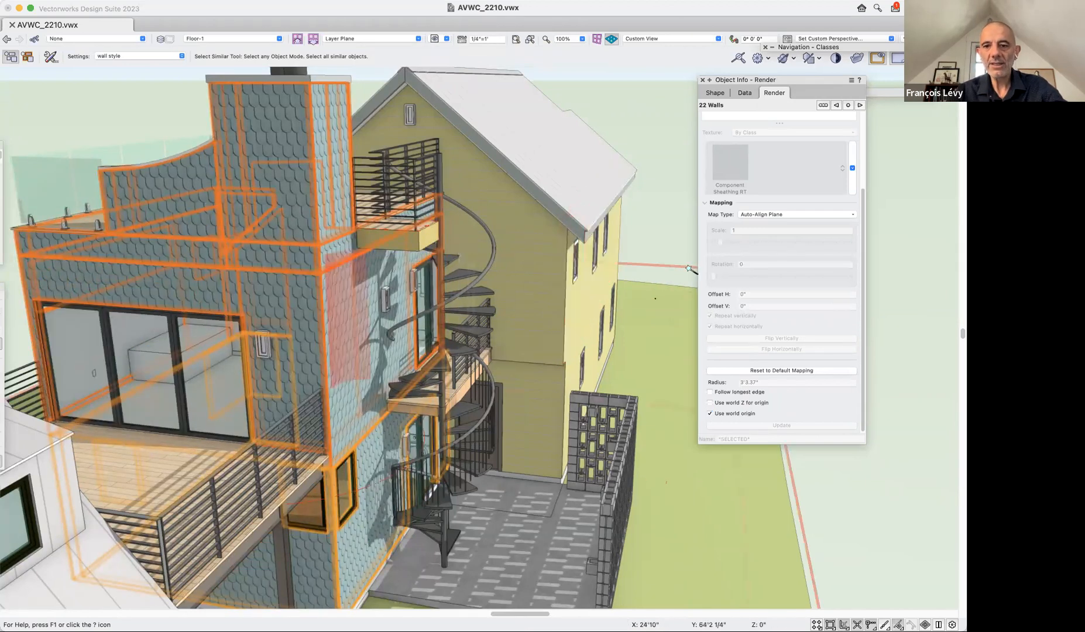
Deselect the shingled walls and switch to the saved view "2b wall components".
key("x")
left_click(680, 245)
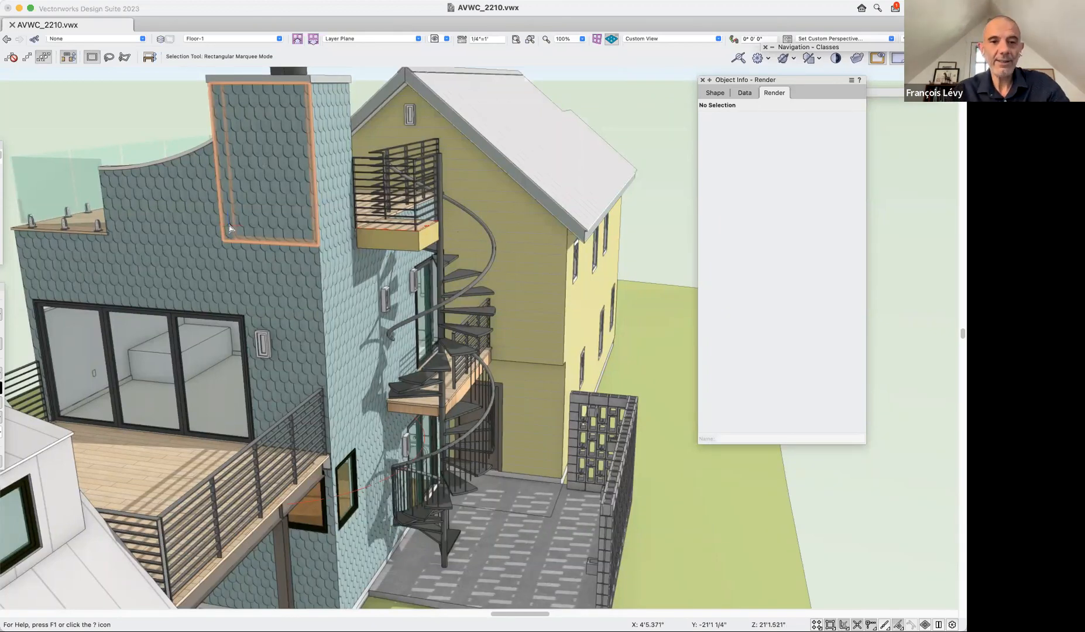
scroll(260, 257, "down", 3)
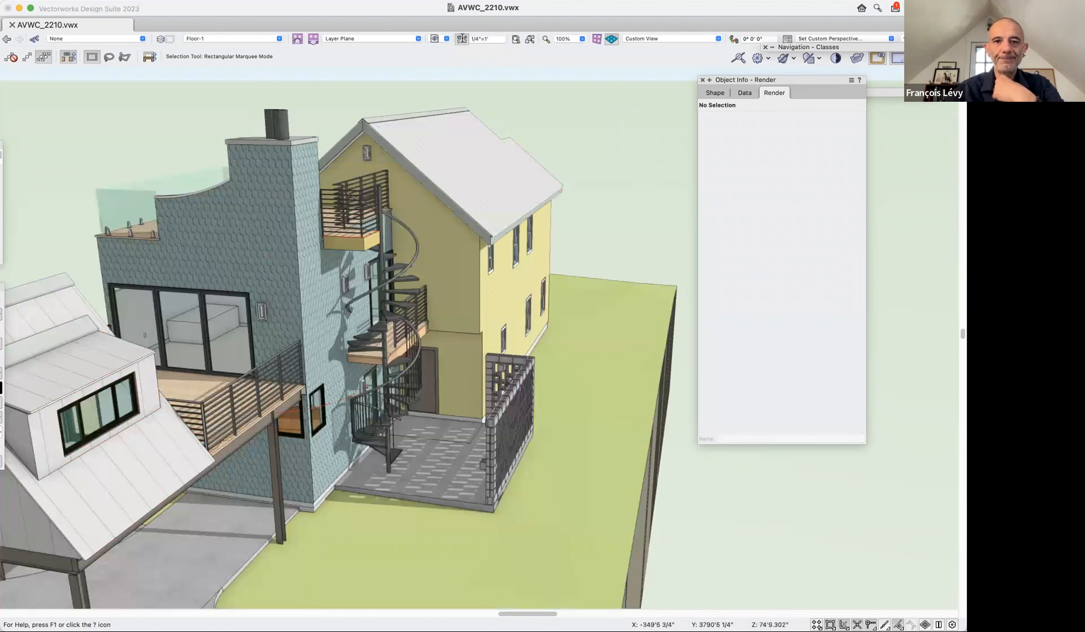
left_click(436, 39)
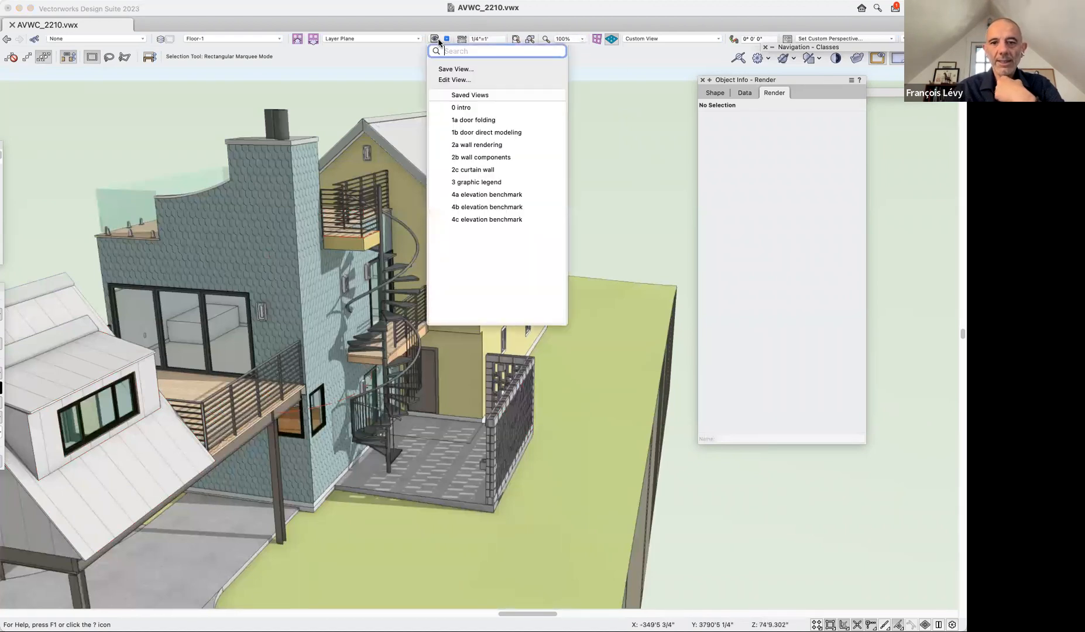
left_click(504, 159)
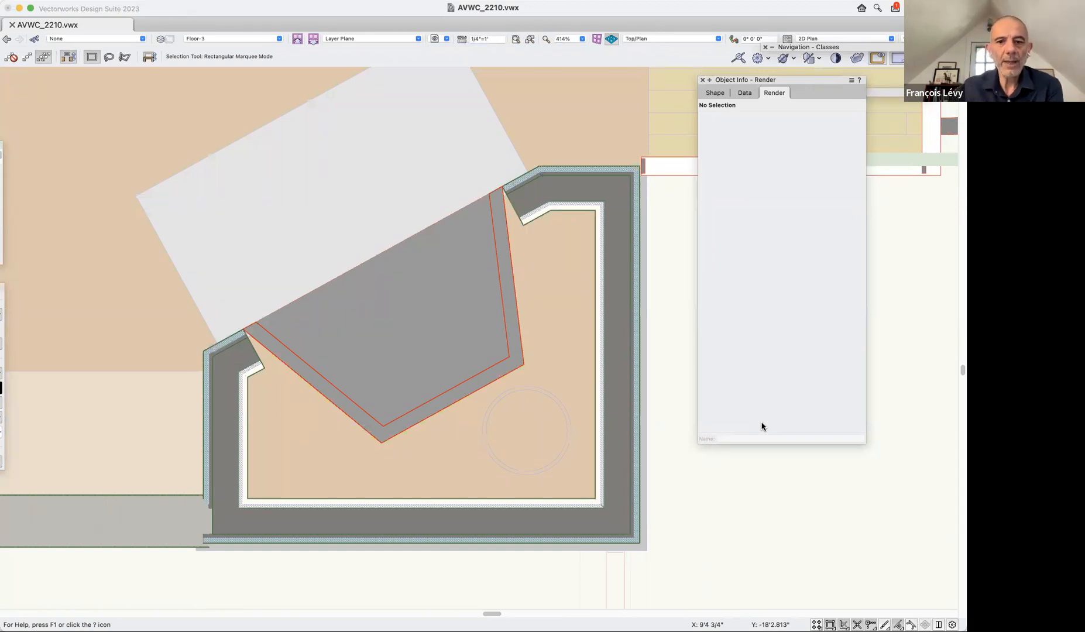
Switch to the saved view "0 intro" and examine the rooftop fireplace and chimney in 3D with the Flyover tool.
left_click(434, 38)
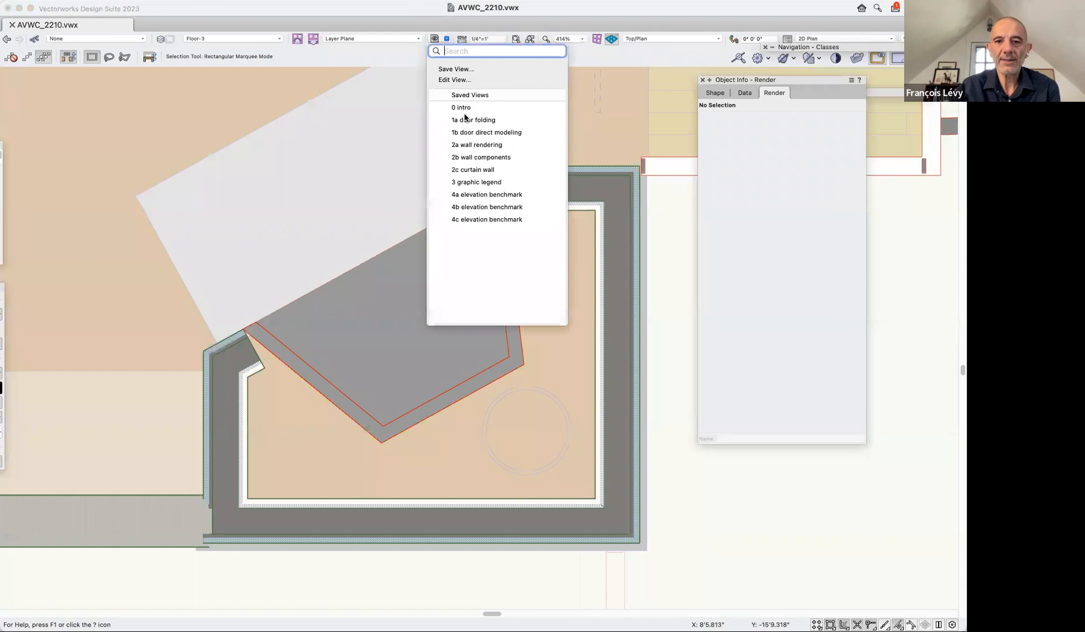
left_click(469, 104)
key("shift+c")
left_click_drag(565, 204, 605, 280)
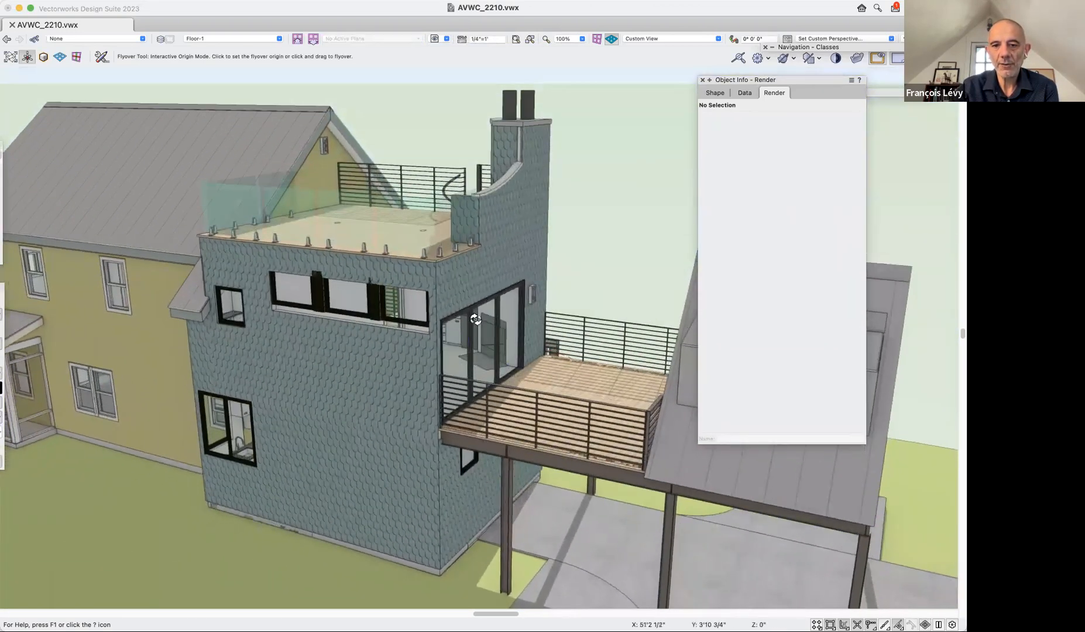
left_click_drag(542, 250, 620, 280)
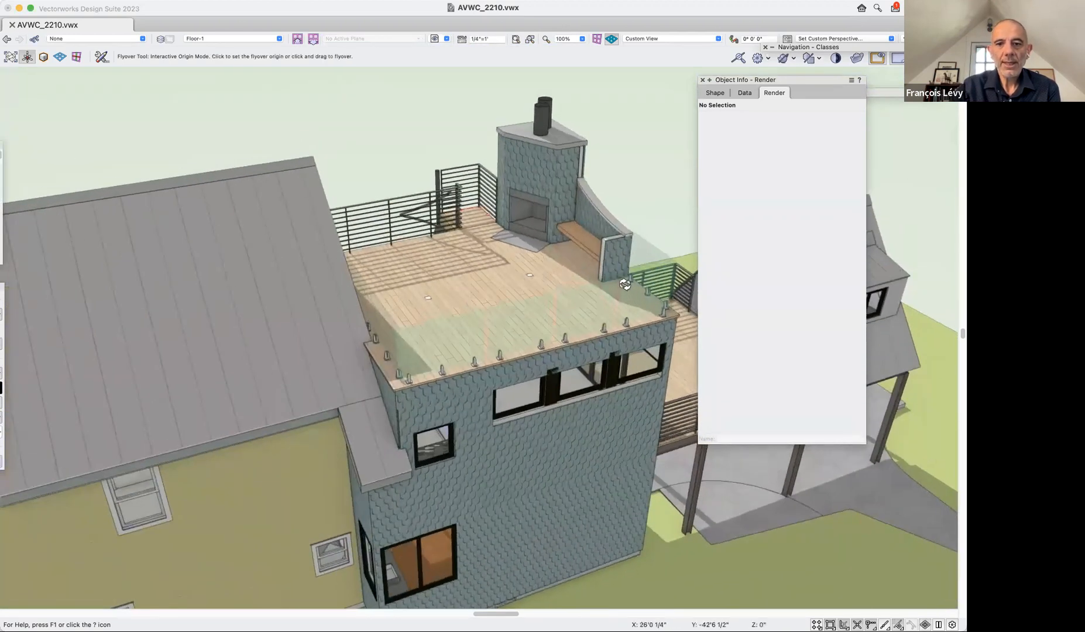
Show the model in Top/Plan view and examine the fireplace and surrounding chimney walls up close.
key("x")
key("super+5")
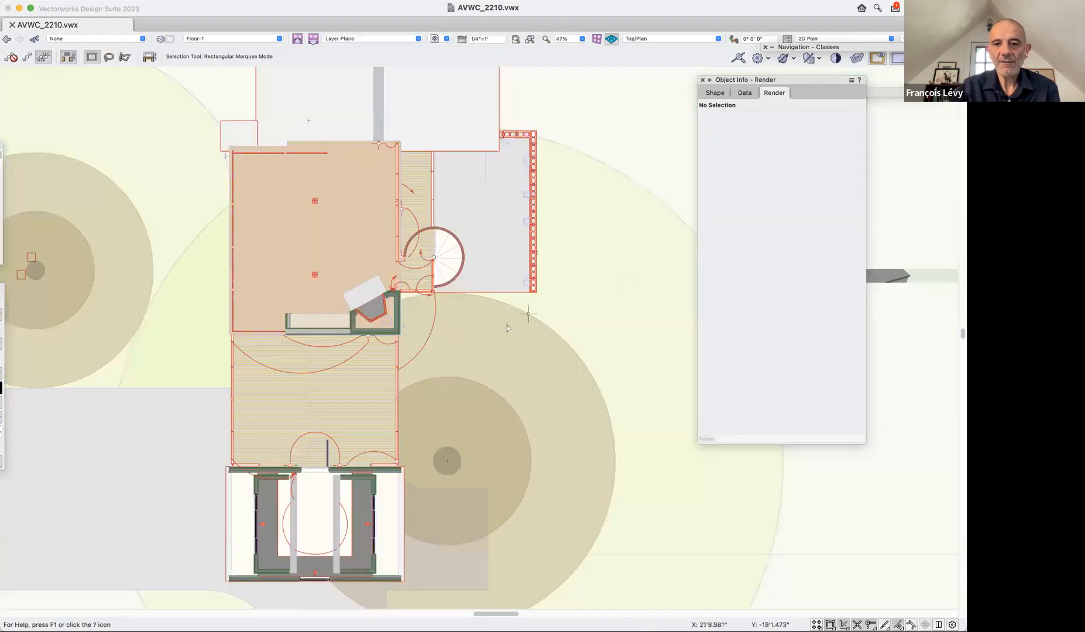
key("c")
left_click_drag(326, 261, 455, 396)
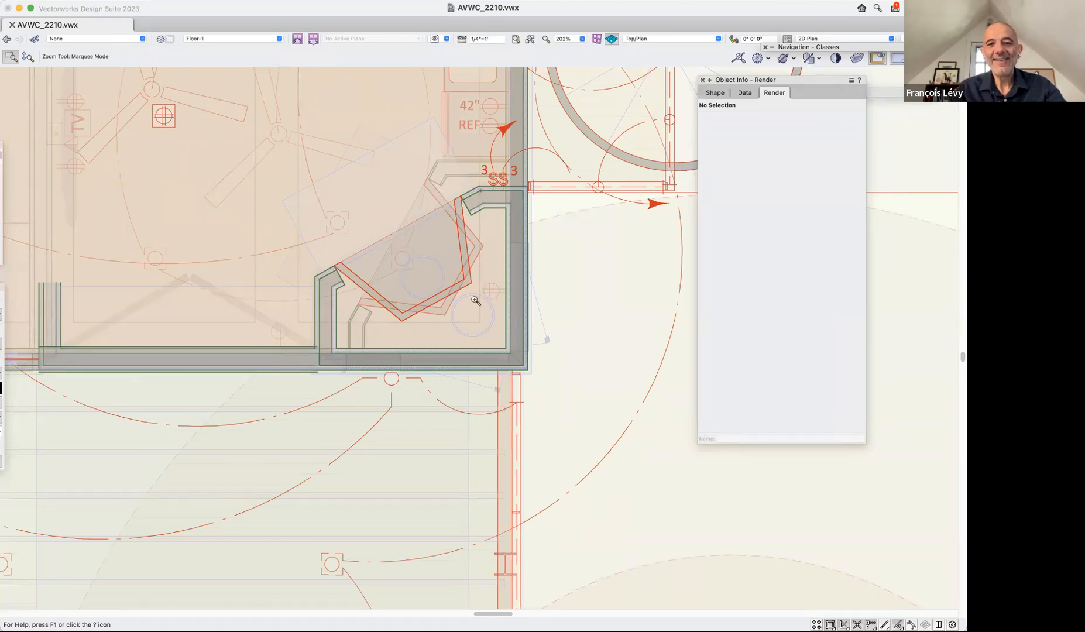
key("b")
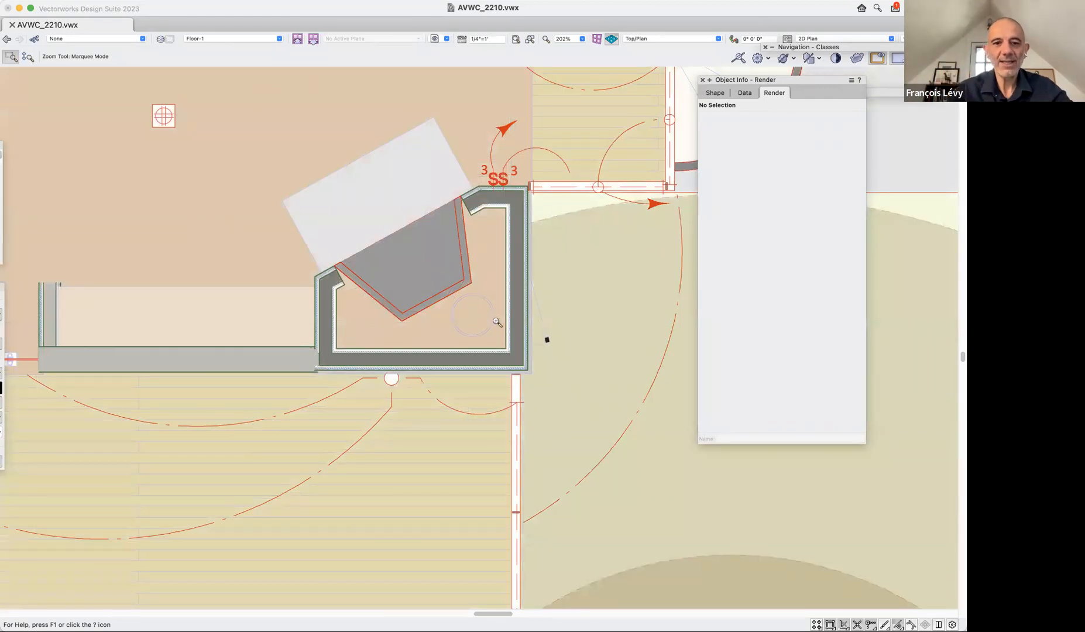
Open and cancel the Organization settings for the design layers, and restore the saved view "2b wall components".
left_click(161, 38)
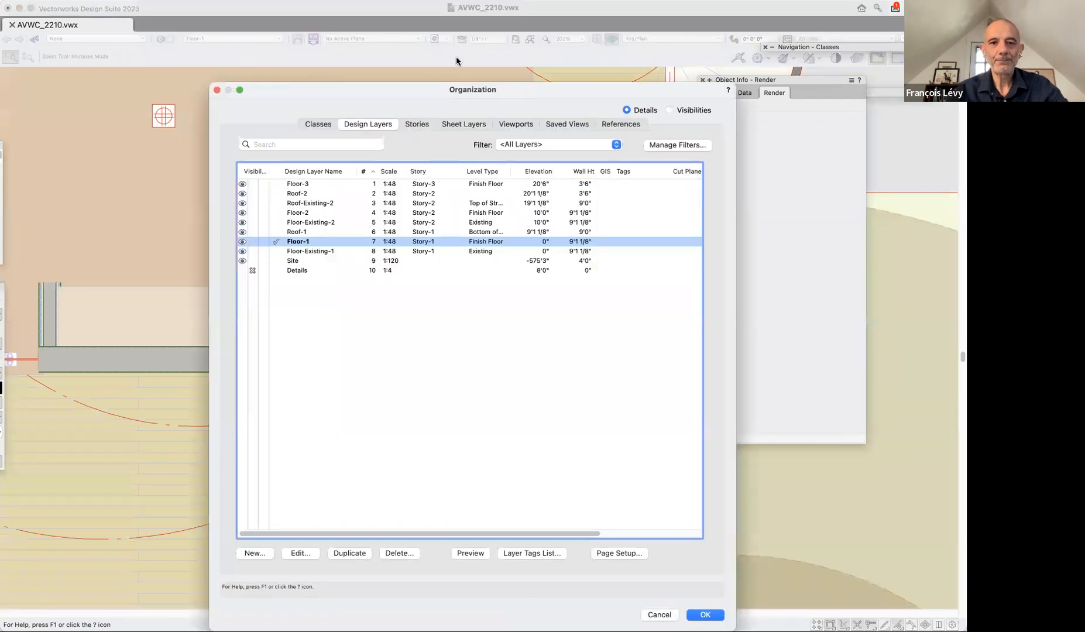
left_click(659, 614)
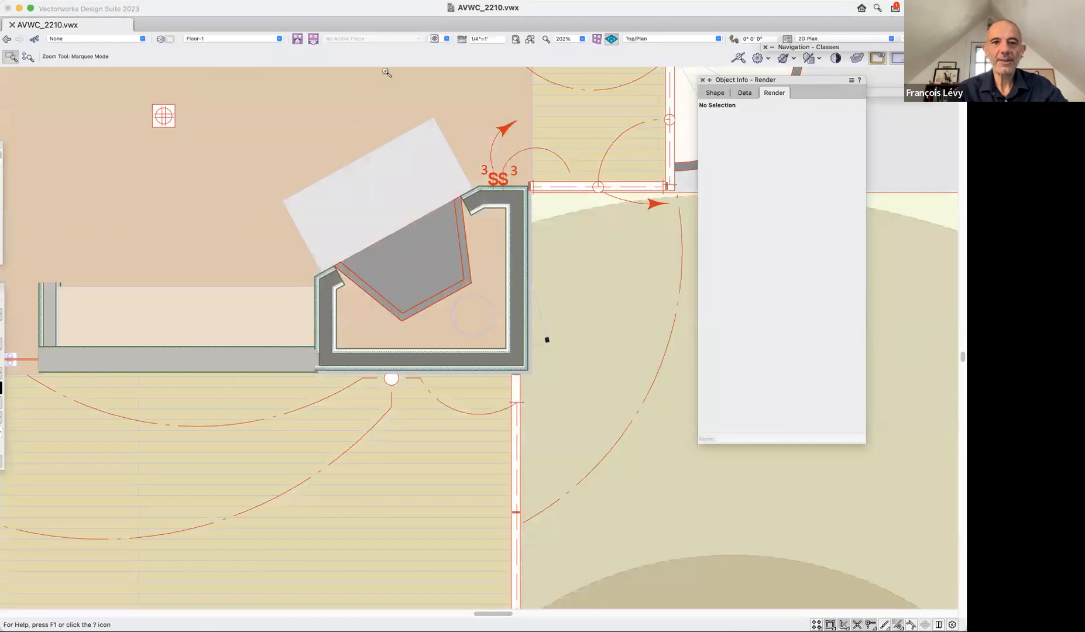
left_click(445, 38)
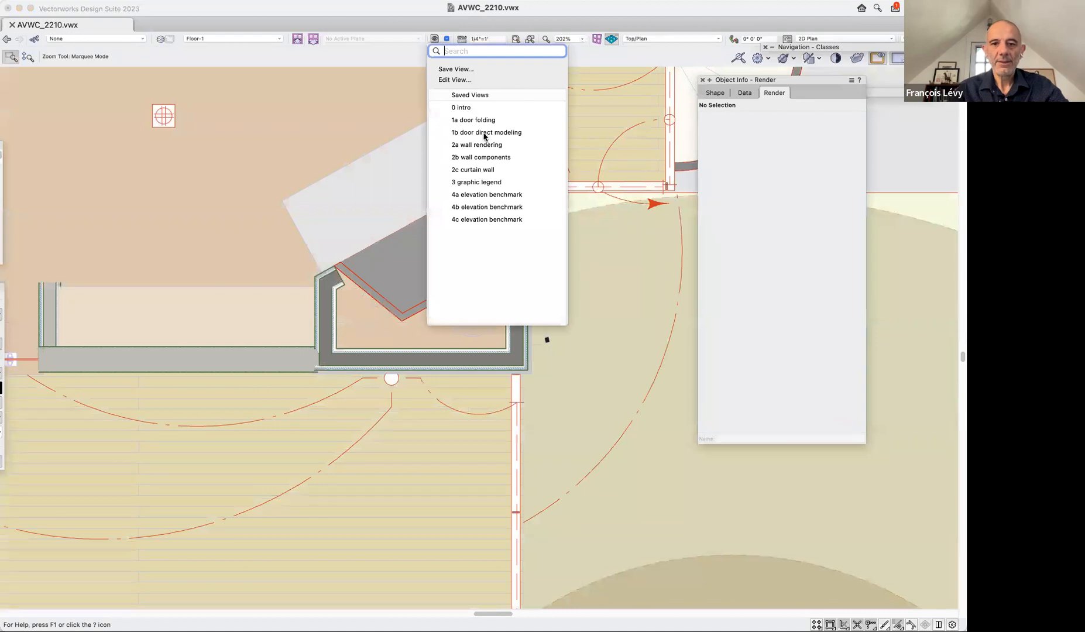
left_click(476, 158)
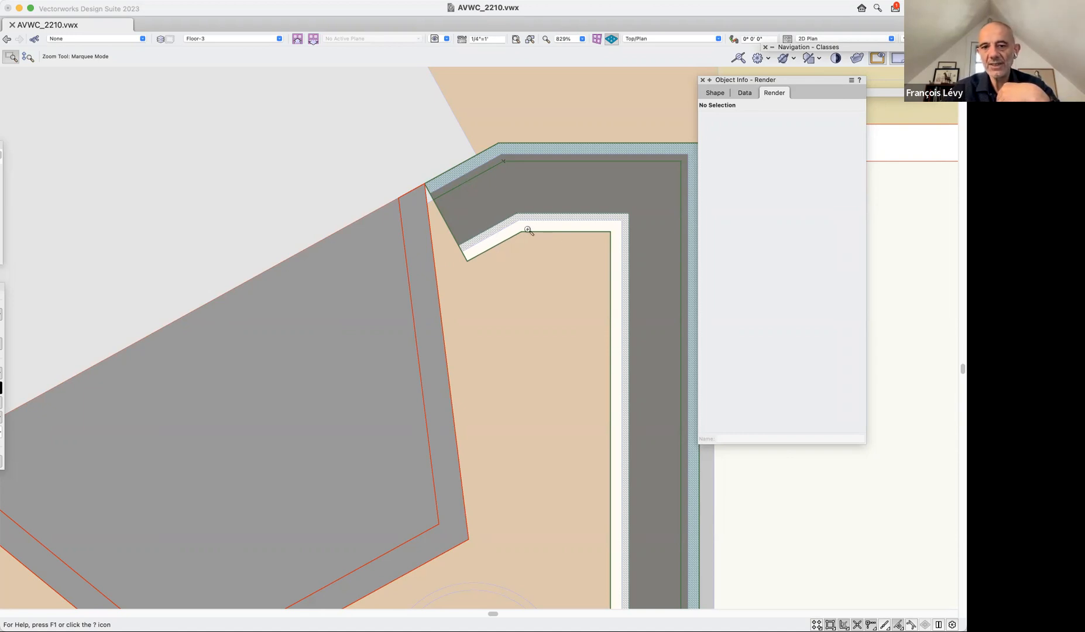
Select the fireplace inserted in the chimney's angled wall and display its shape properties.
scroll(511, 239, "down", 3)
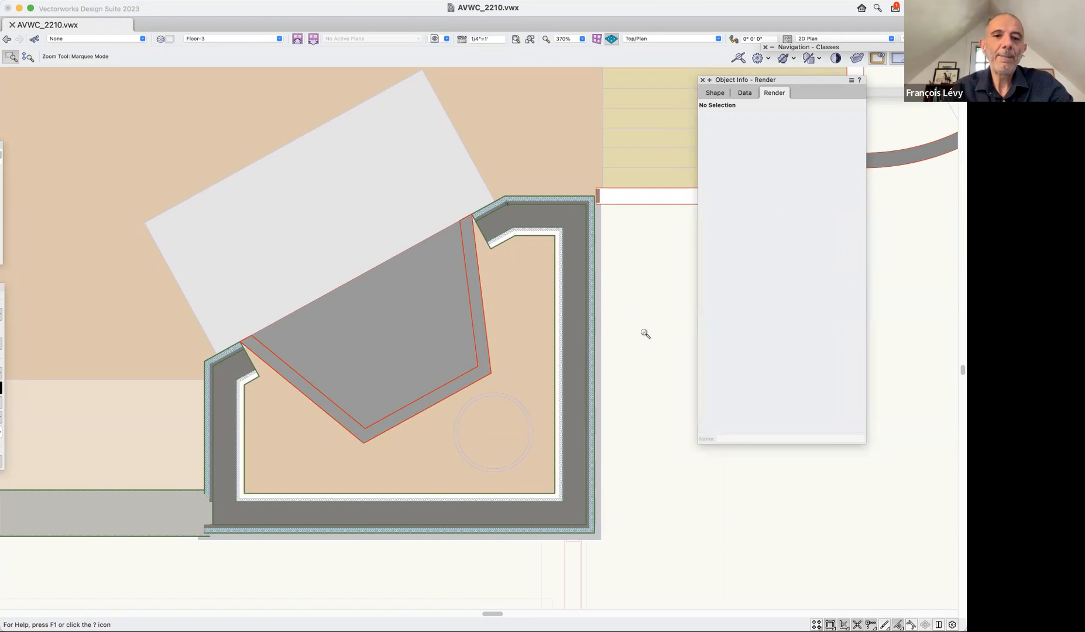
key("x")
left_click(442, 280)
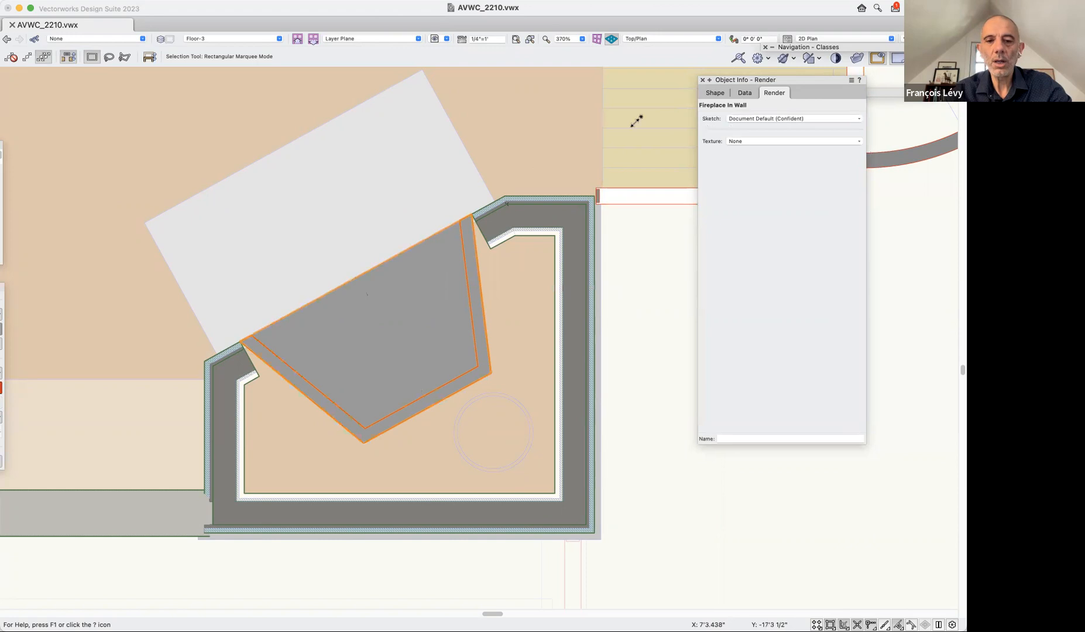
left_click(718, 93)
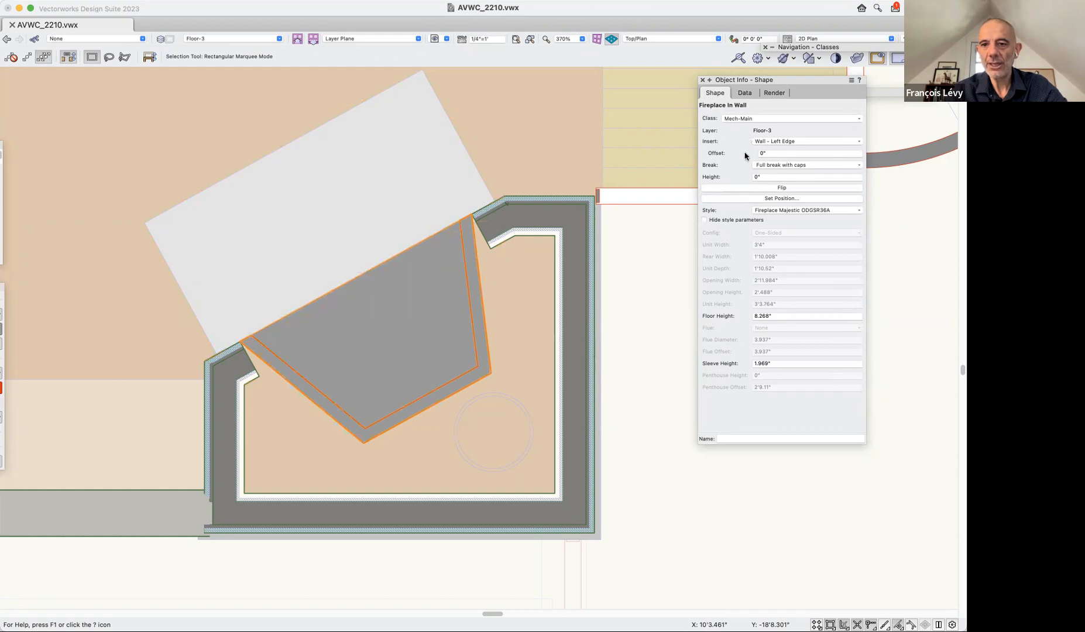
Set the fireplace's insertion offset from the wall's left edge to -1.5".
left_click(774, 154)
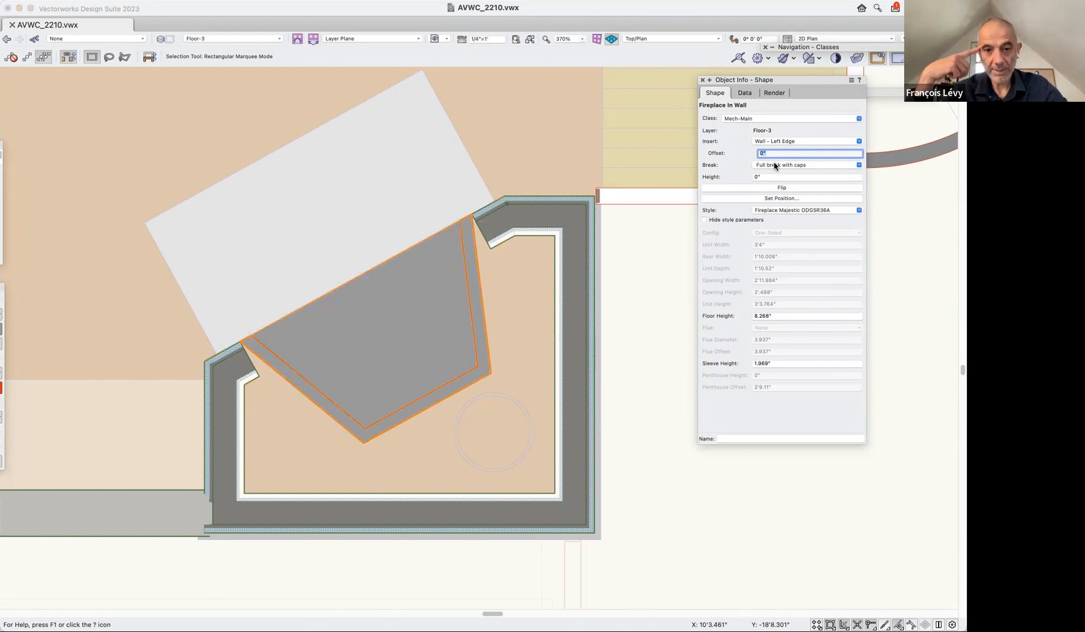
type("-")
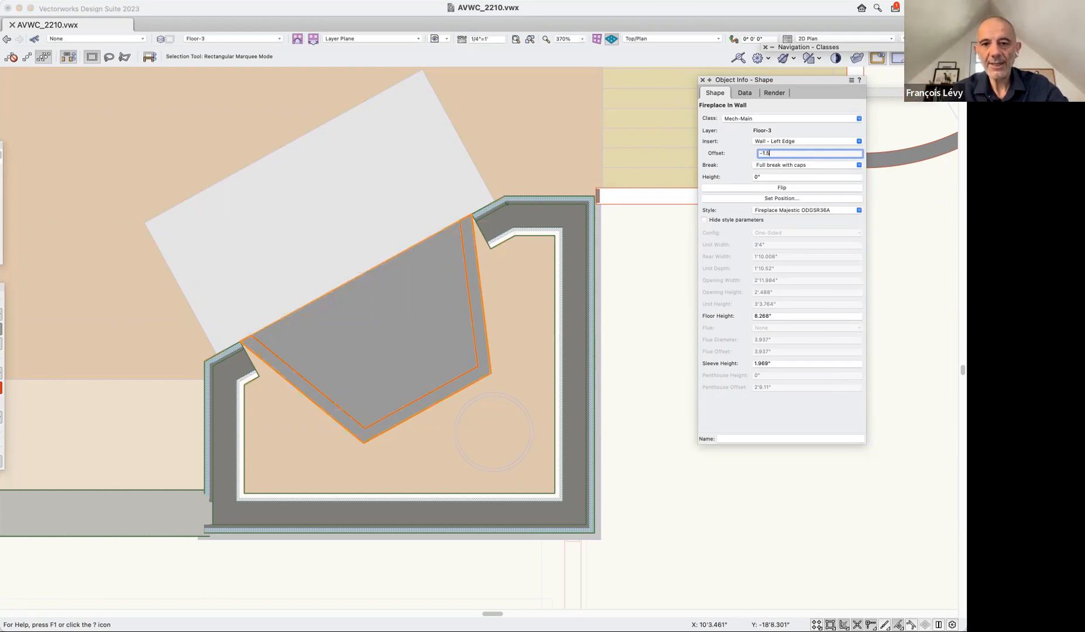
type("1.5")
key("Return")
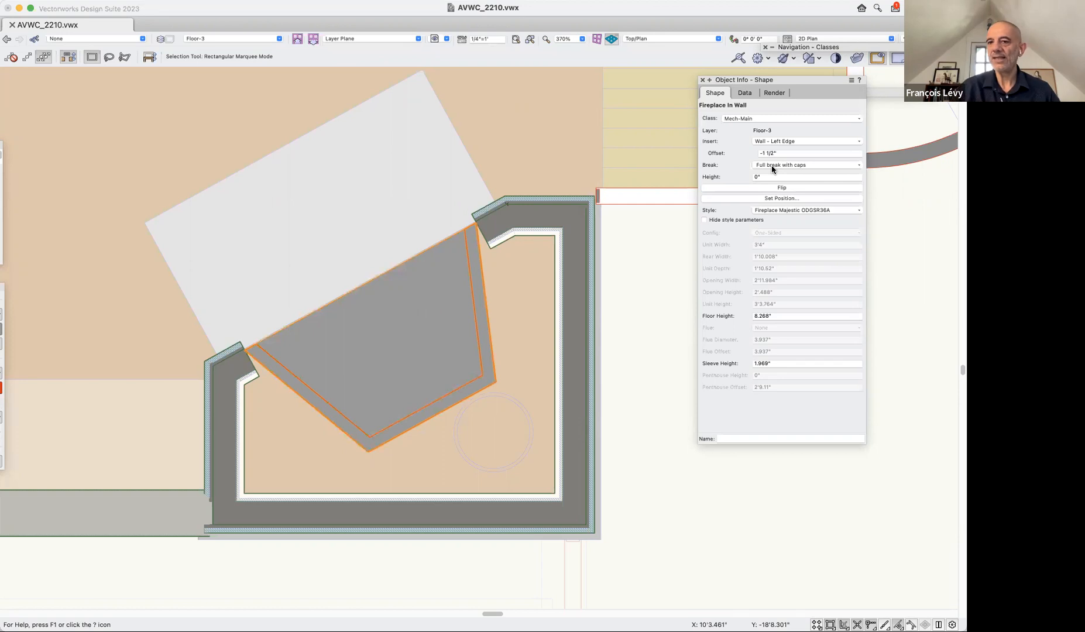
Set the fireplace's offset to 0" and its insert reference to Core Component - Left Edge.
left_click(781, 153)
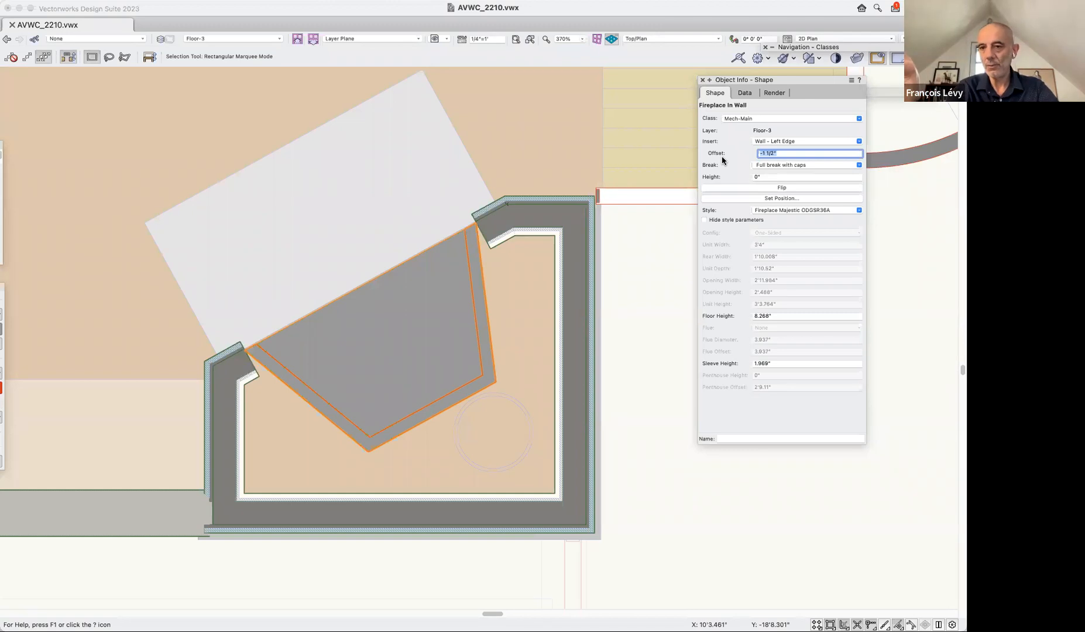
type("0")
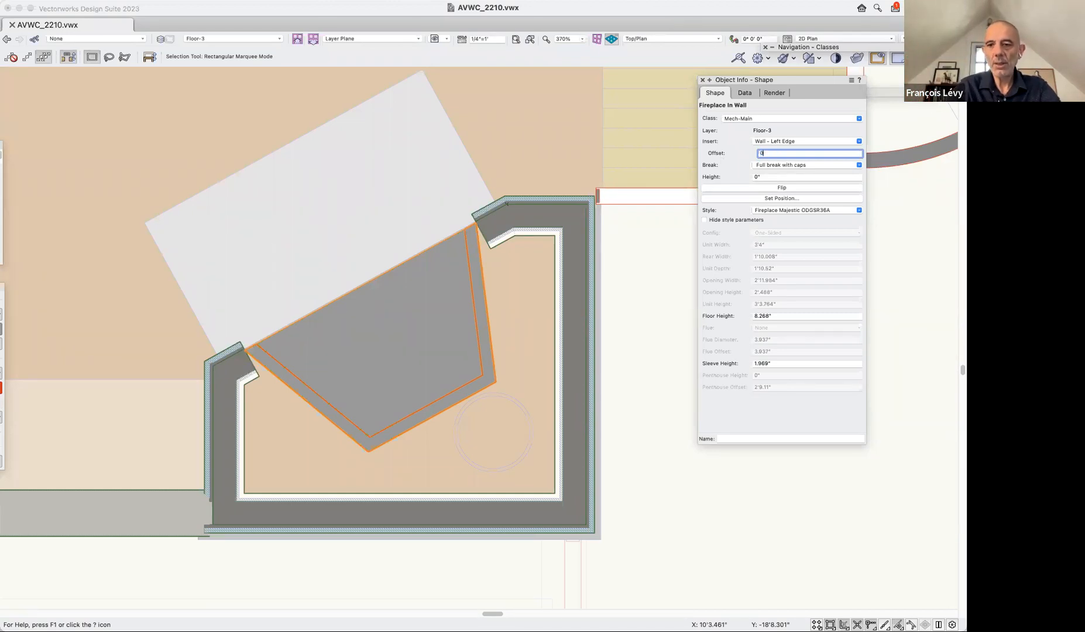
key("Return")
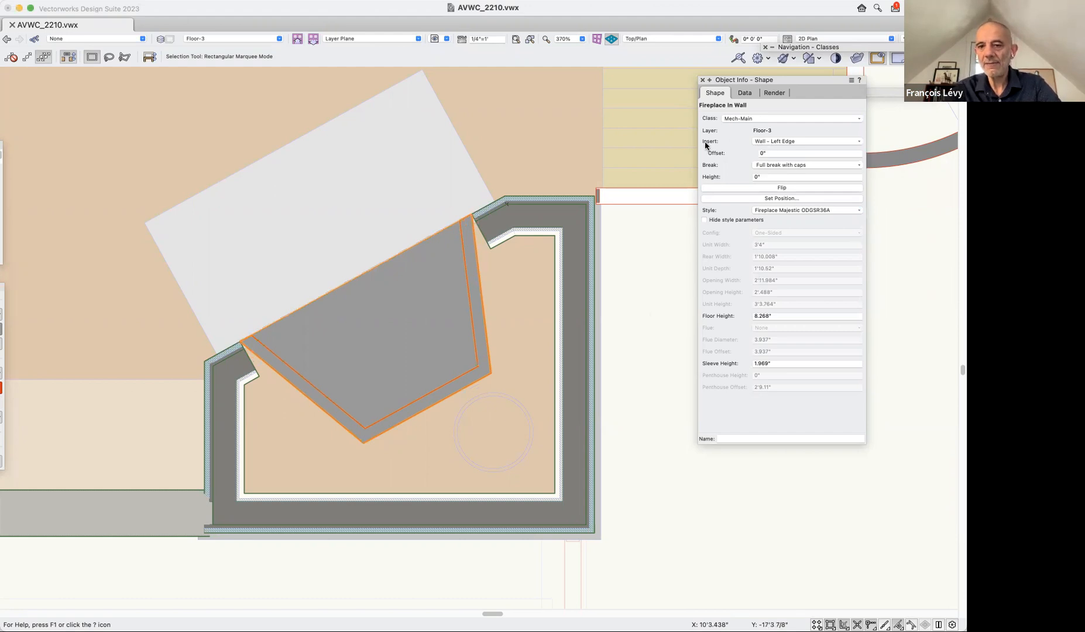
left_click(770, 144)
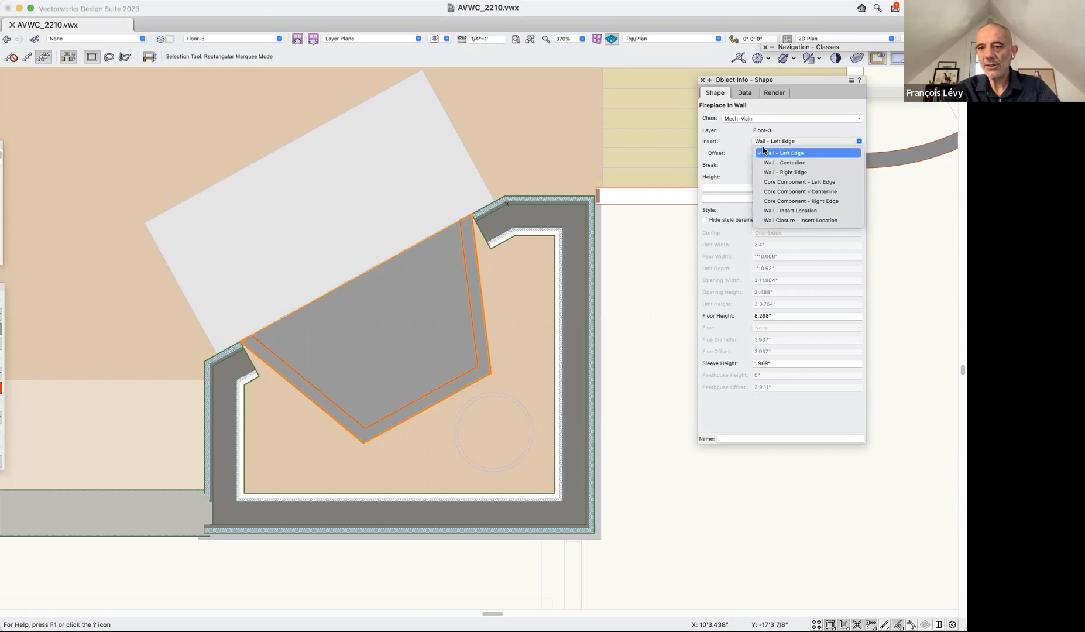
left_click(779, 182)
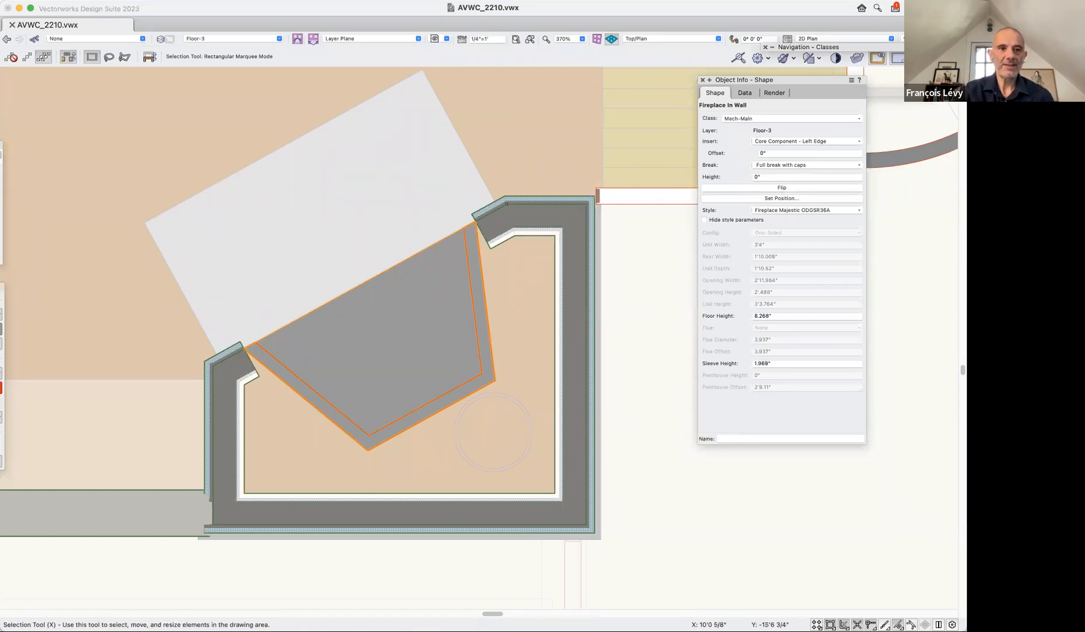
Reselect the fireplace and review its available insert reference options without changing the choice.
left_click(668, 318)
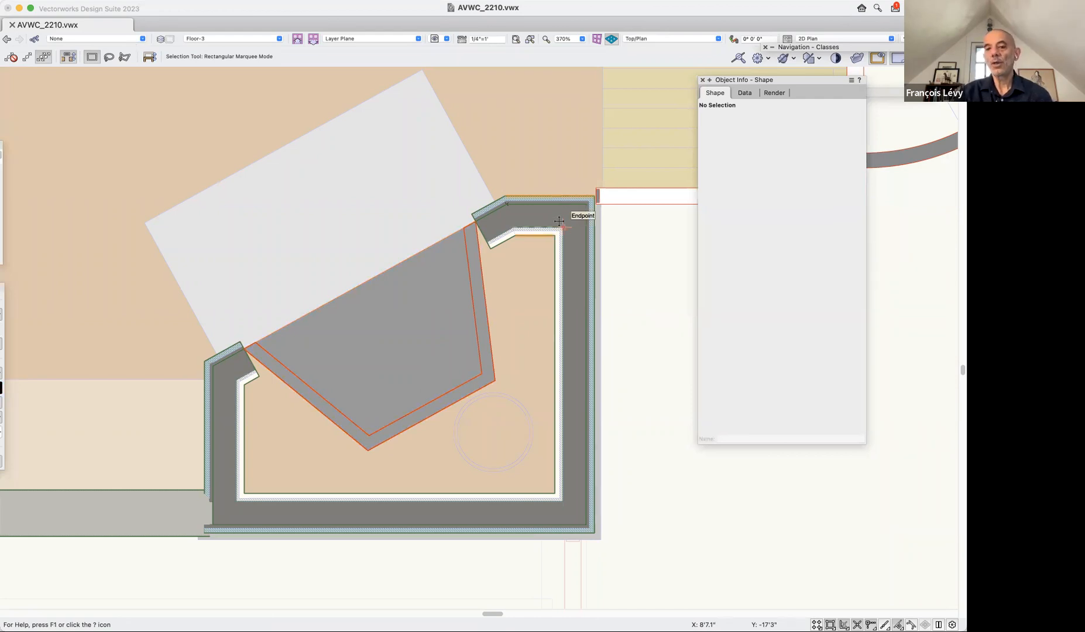
left_click(455, 257)
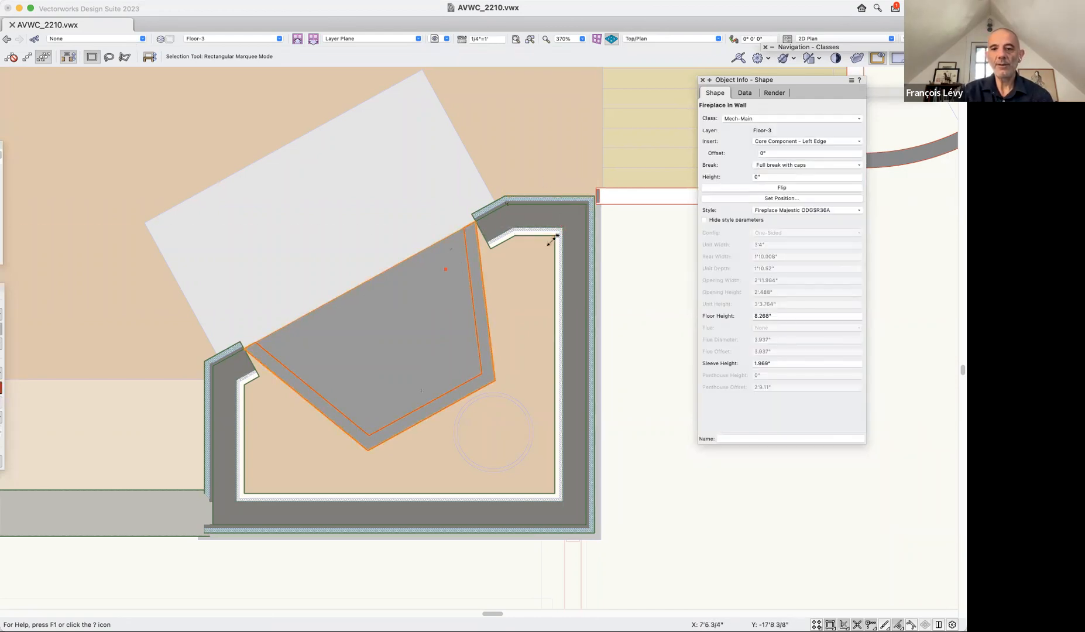
left_click(794, 144)
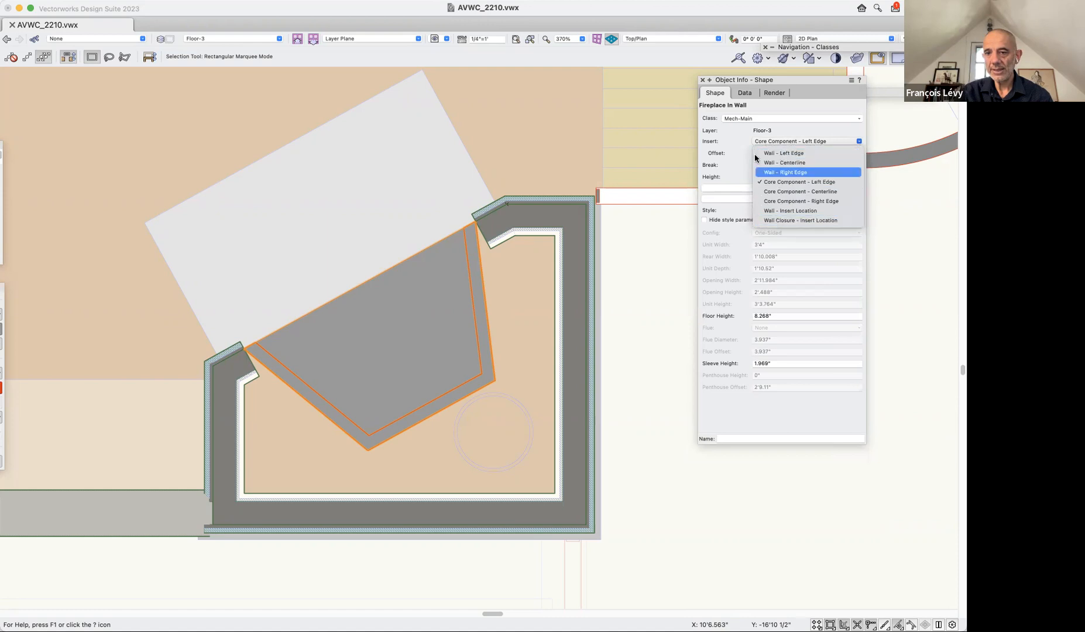
left_click(658, 343)
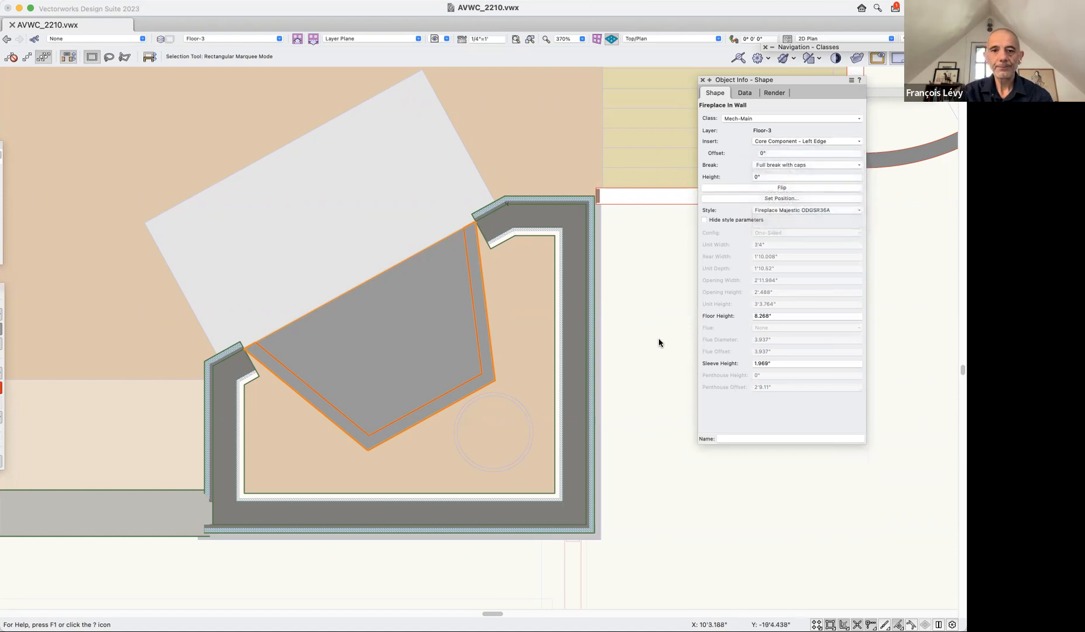
Open the wall style of the chimney's short upper wall for editing and widen the component Name column.
left_click(572, 217)
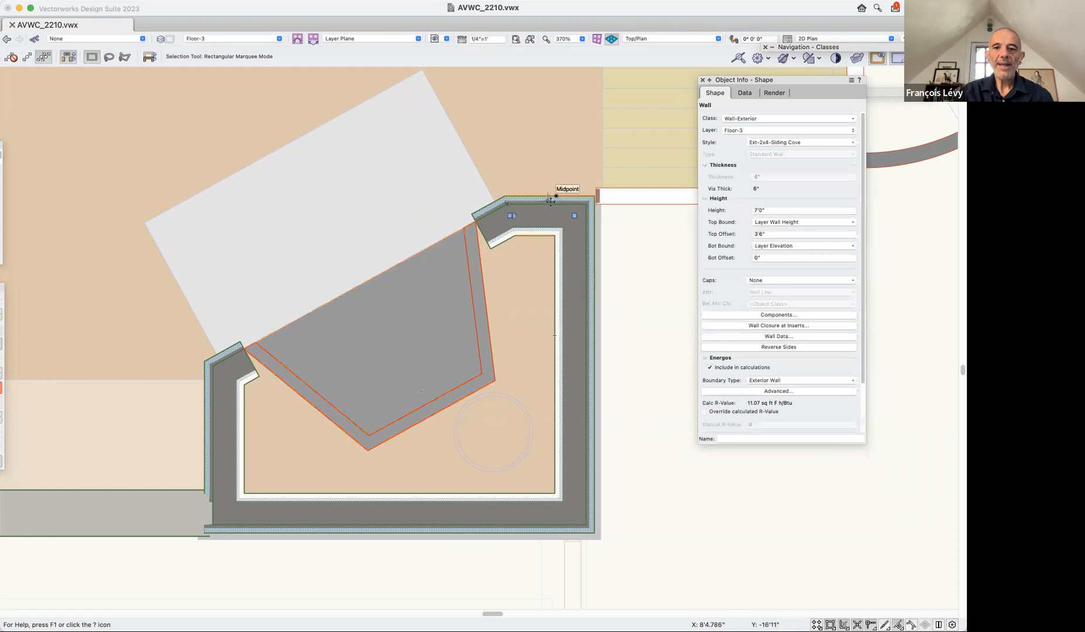
left_click(777, 146)
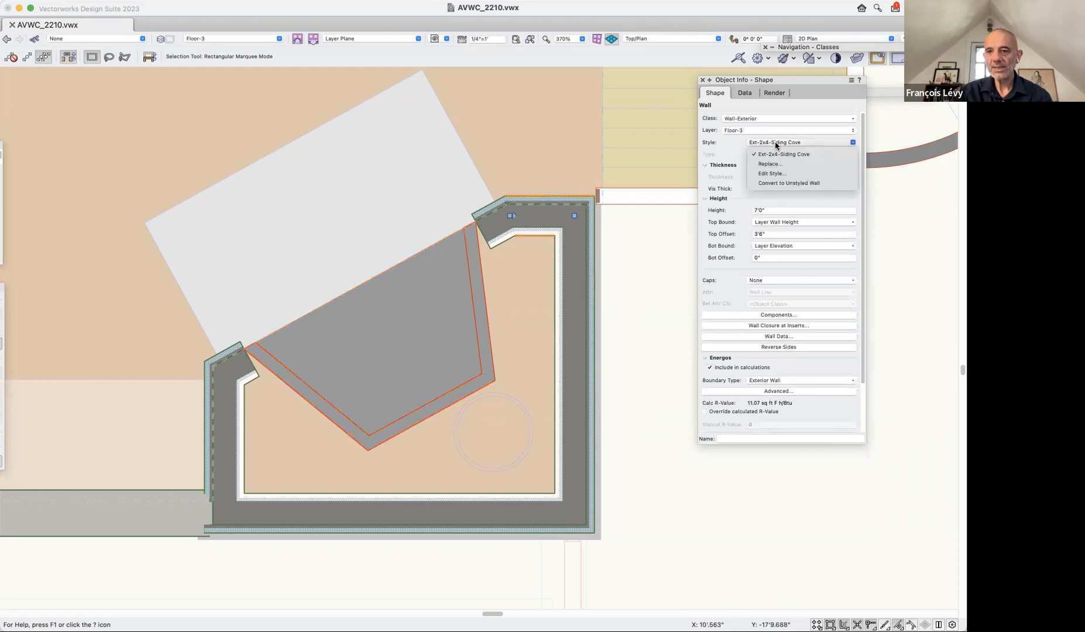
left_click(773, 174)
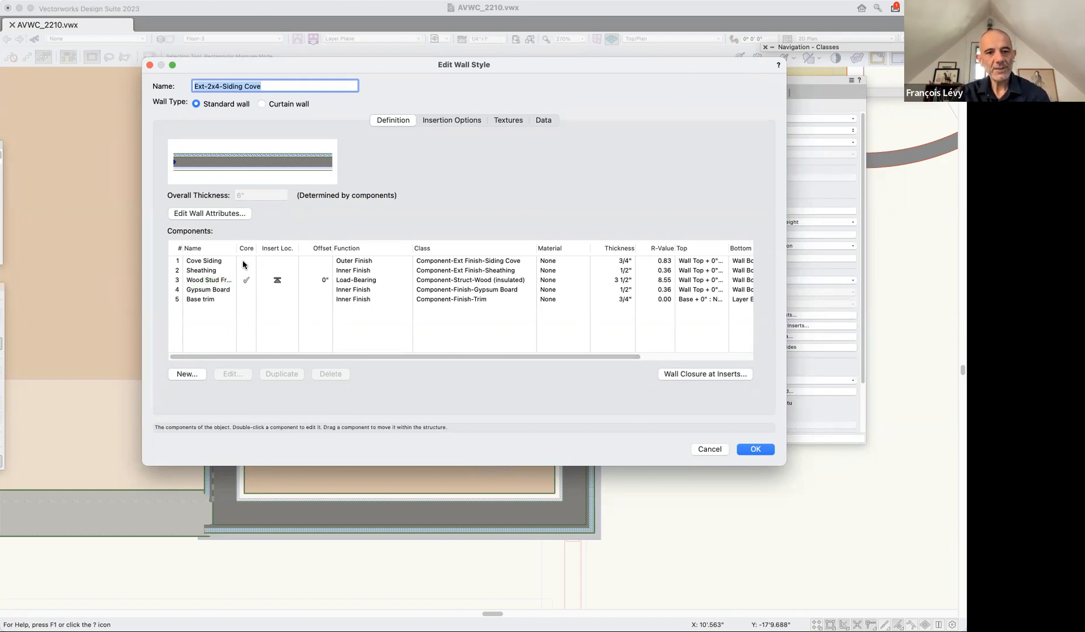
left_click_drag(237, 248, 285, 248)
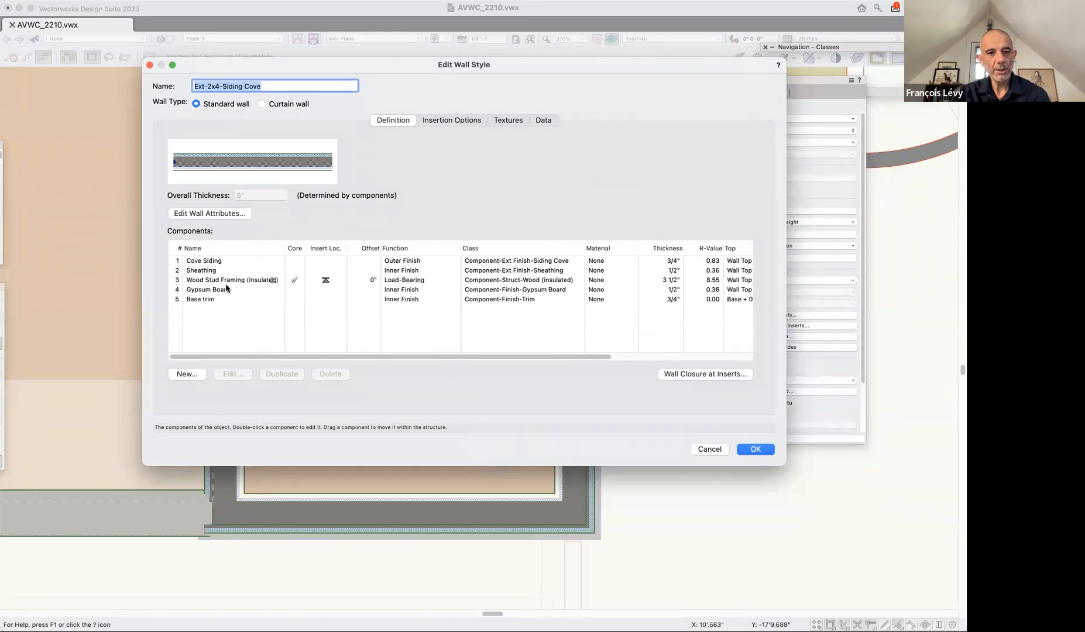
Move the insert location of wall style Ext-2x4-Siding Cove to the Sheathing component and apply the style with center-line wall alignment.
left_click(324, 282)
left_click(325, 271)
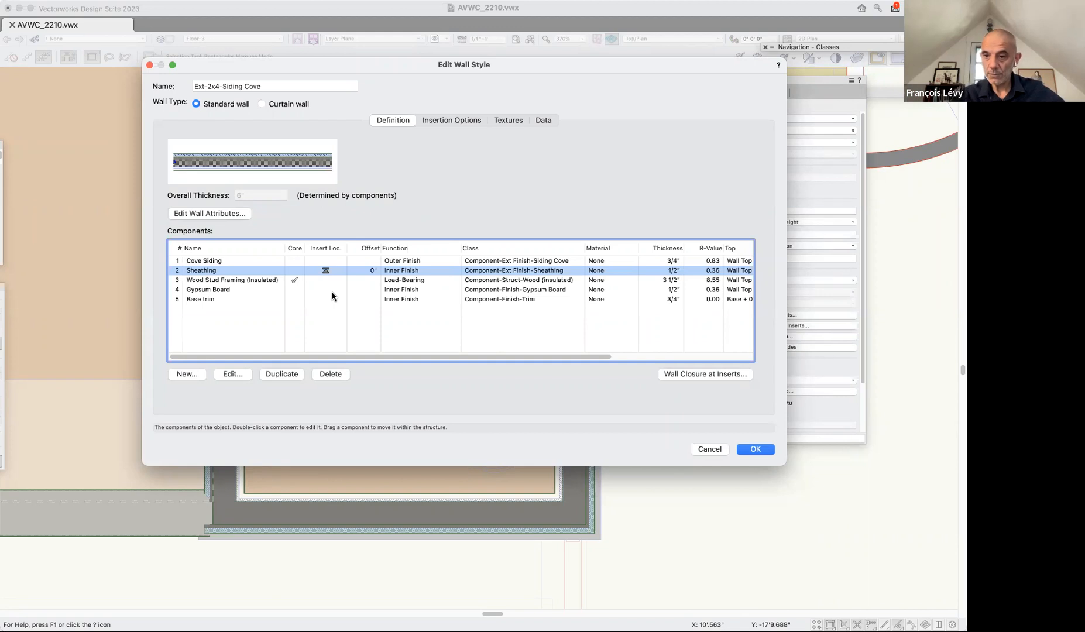
left_click(755, 449)
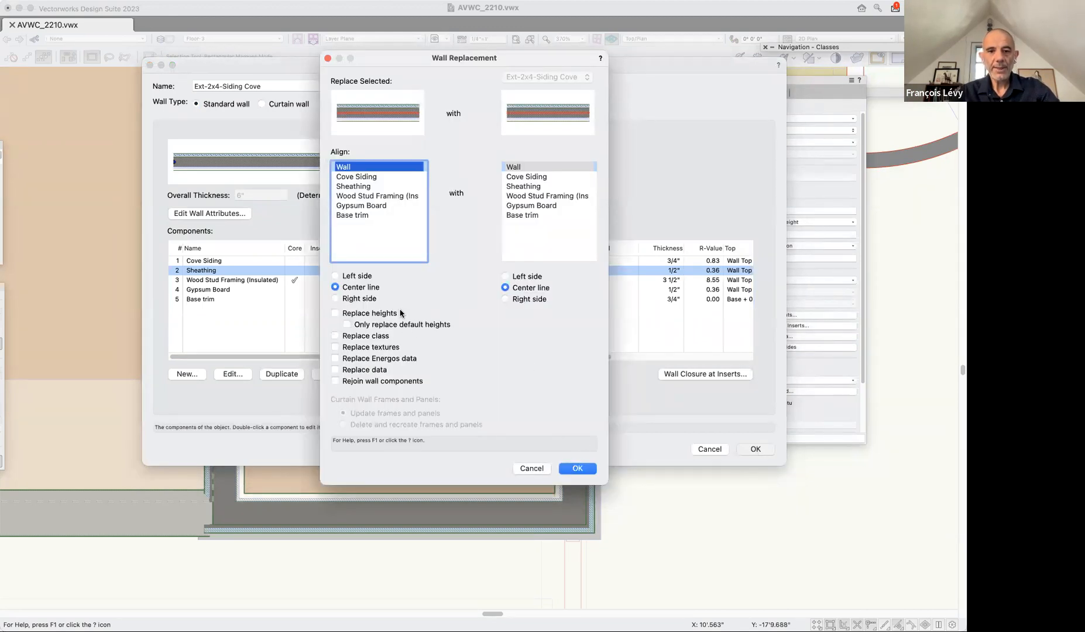
left_click(588, 469)
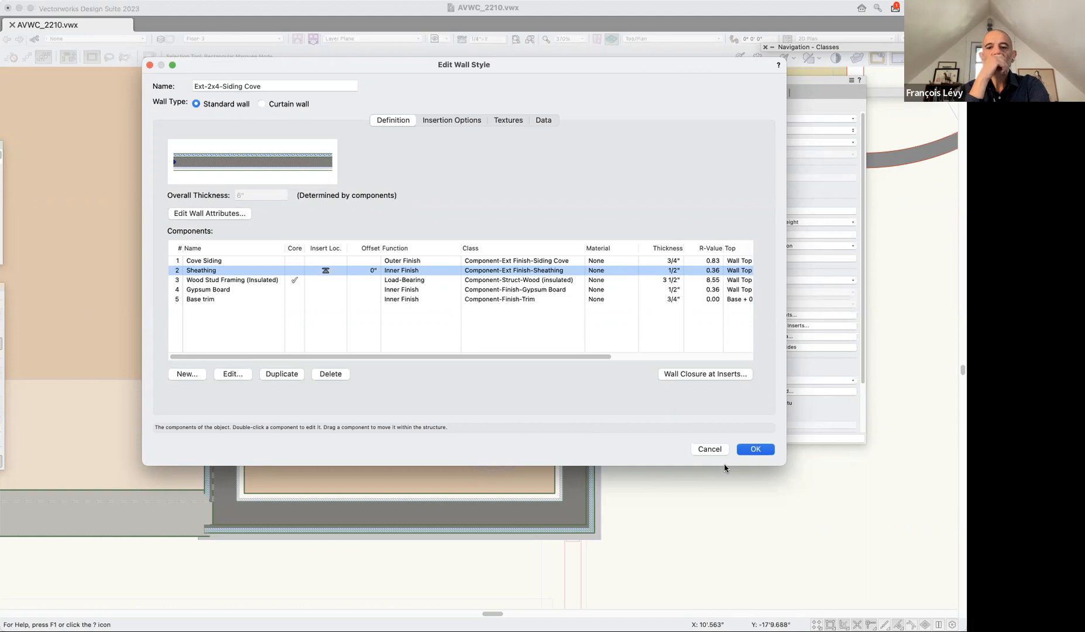
key("Return")
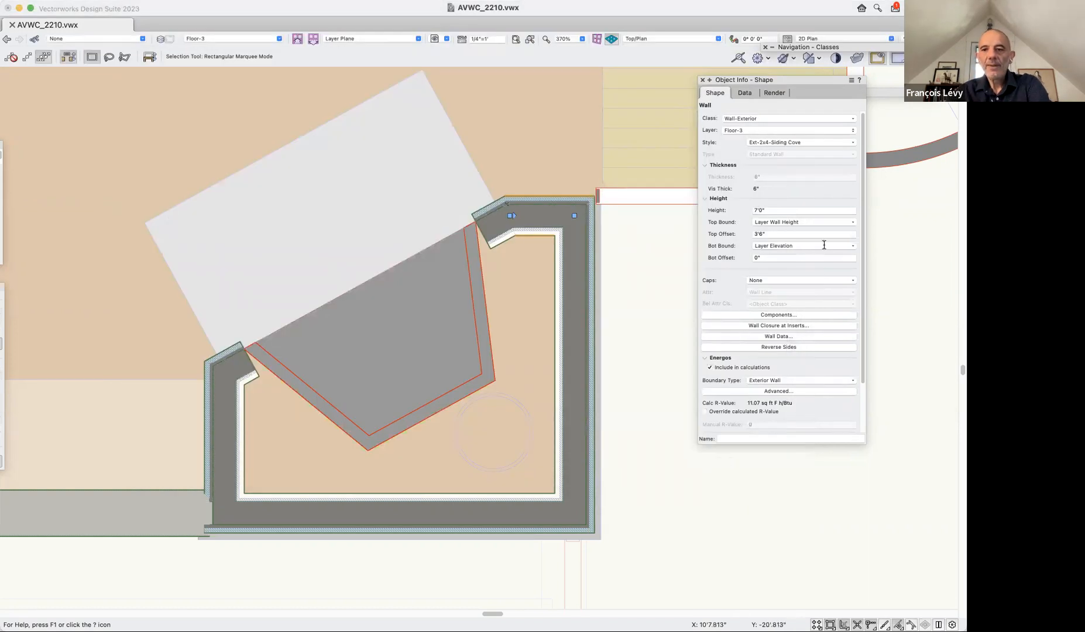
Try repositioning the fireplace in its wall with the insert reference Wall - Insert Location, and undo the move.
left_click(441, 308)
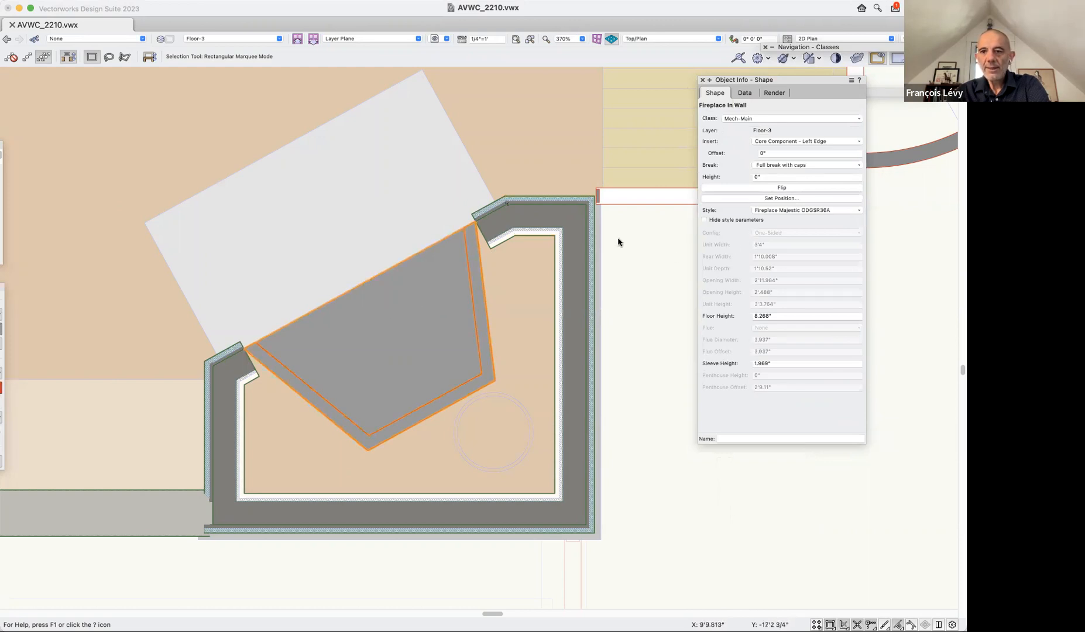
left_click_drag(455, 283, 358, 285)
left_click(786, 191)
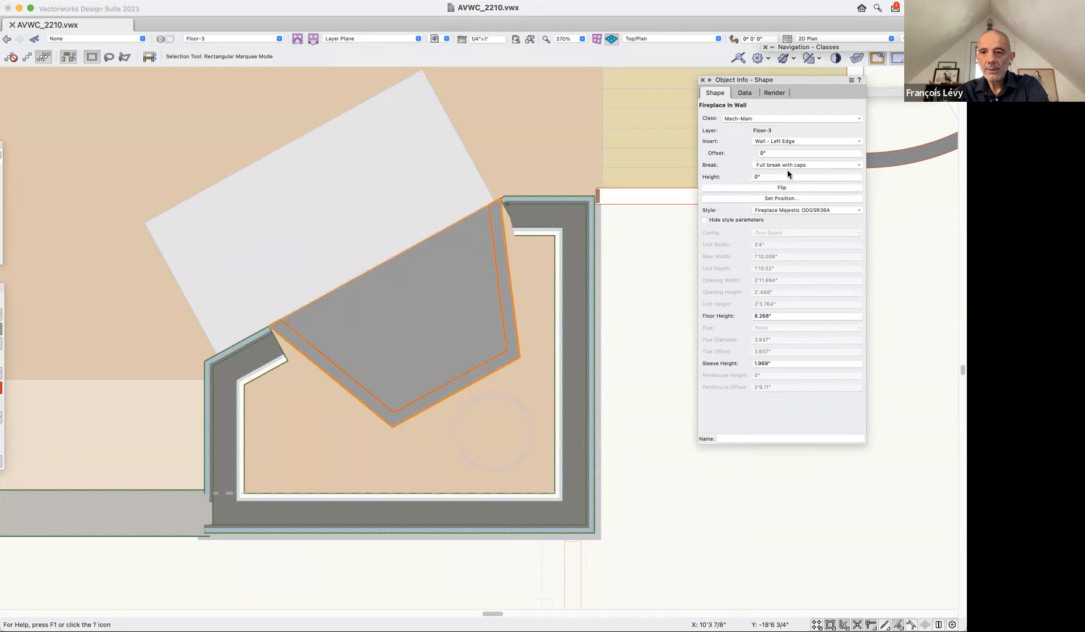
left_click(786, 140)
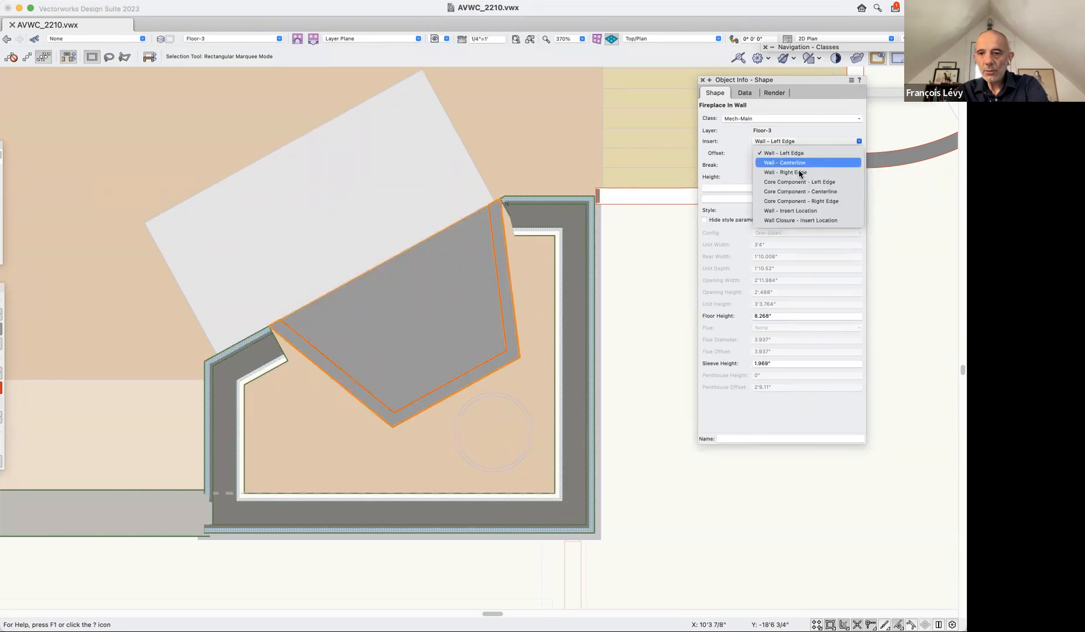
left_click(790, 213)
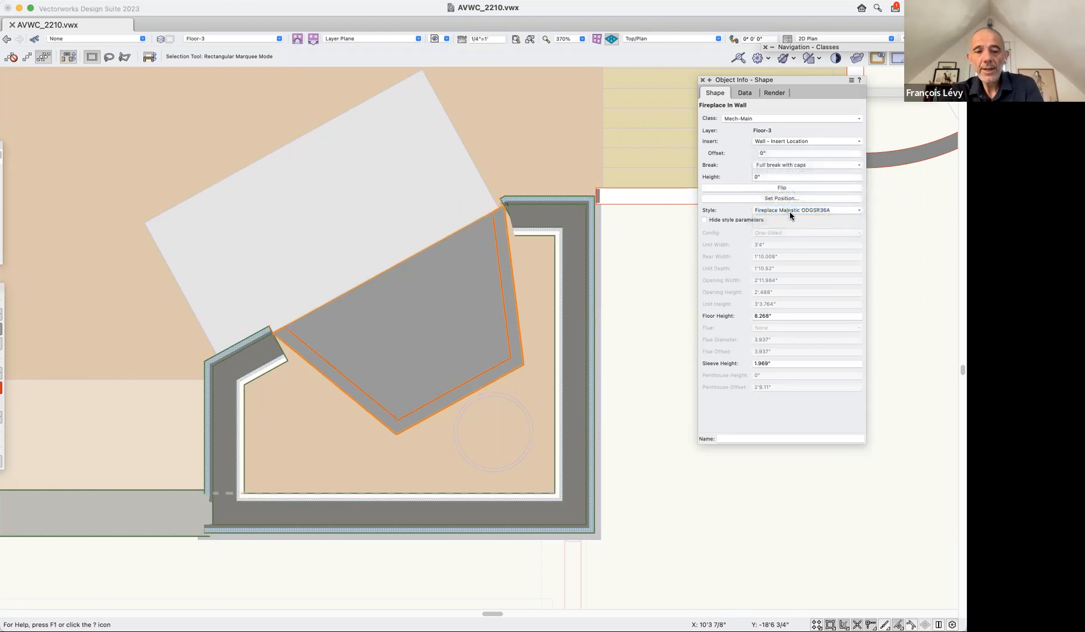
key("super+z")
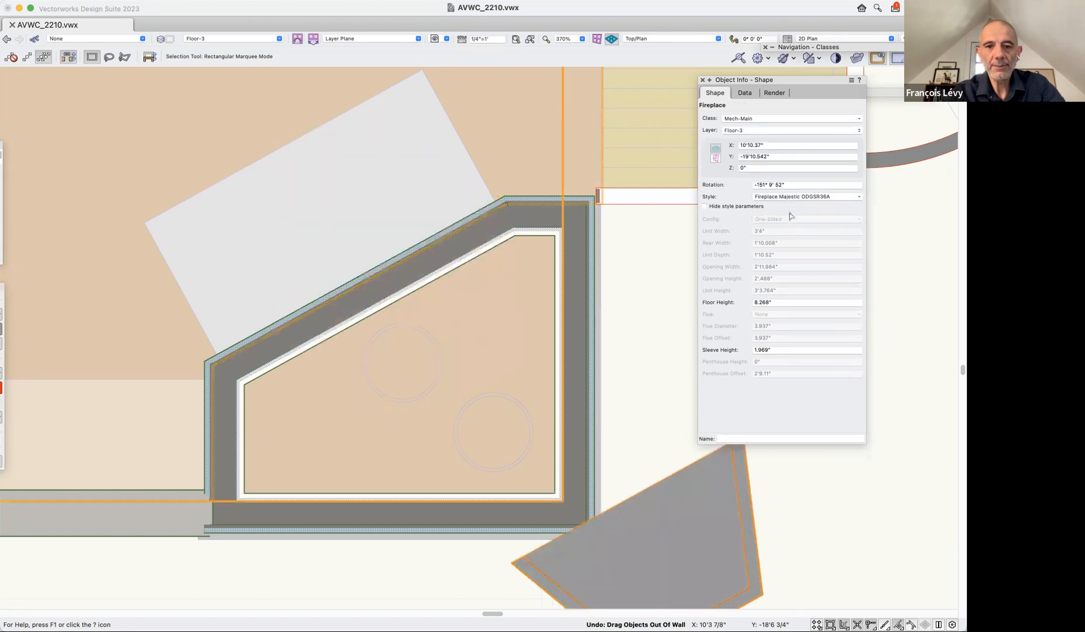
key("super+z")
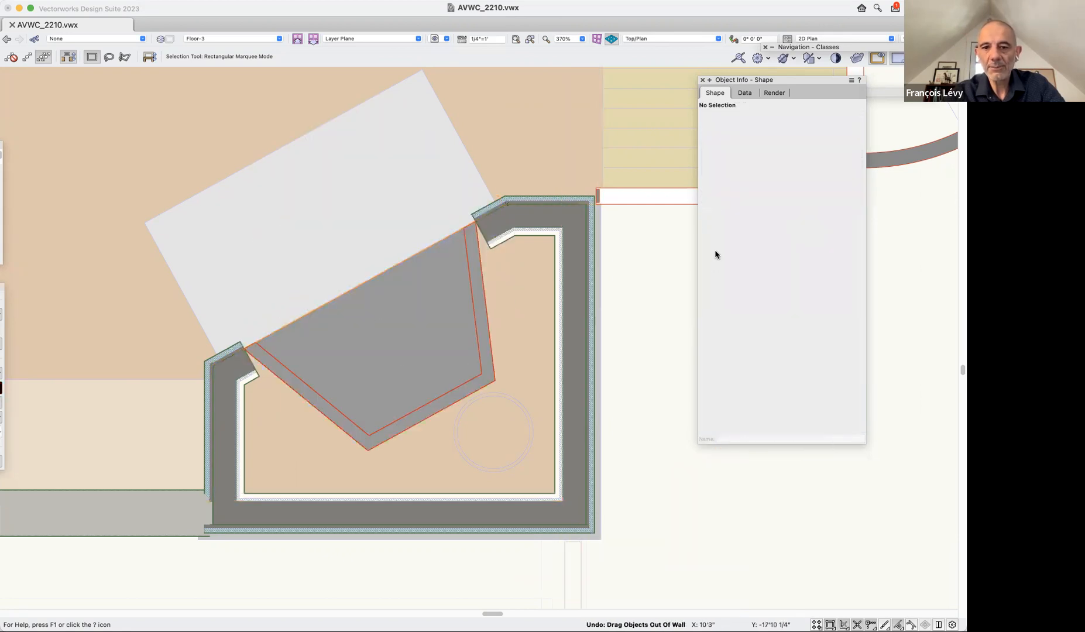
Set the fireplace's insert reference to Wall - Insert Location at its original position in the angled wall.
left_click(405, 357)
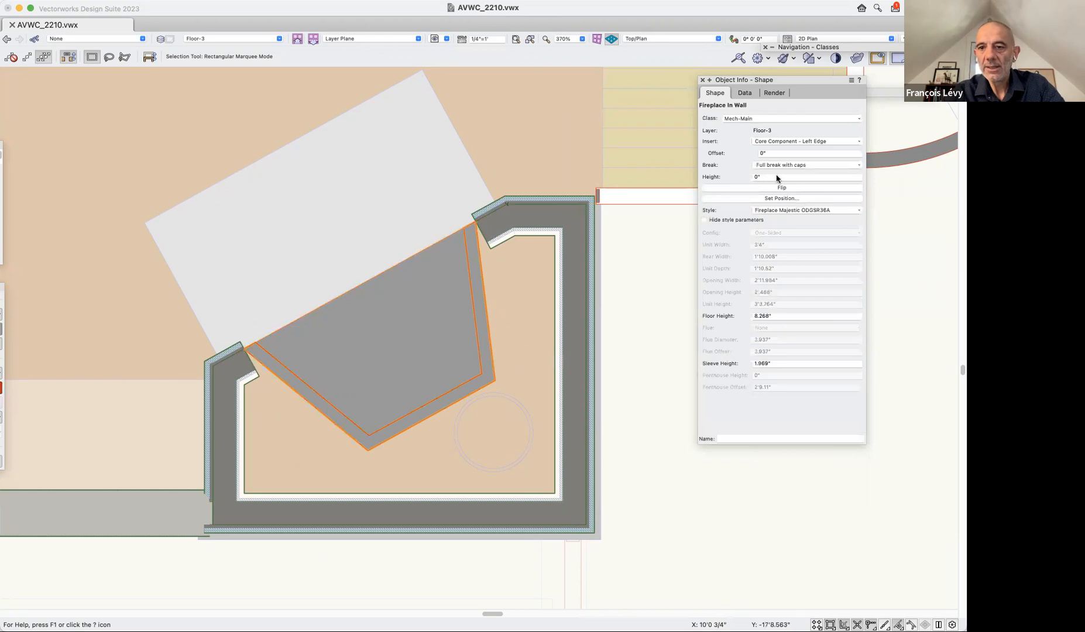
left_click(781, 141)
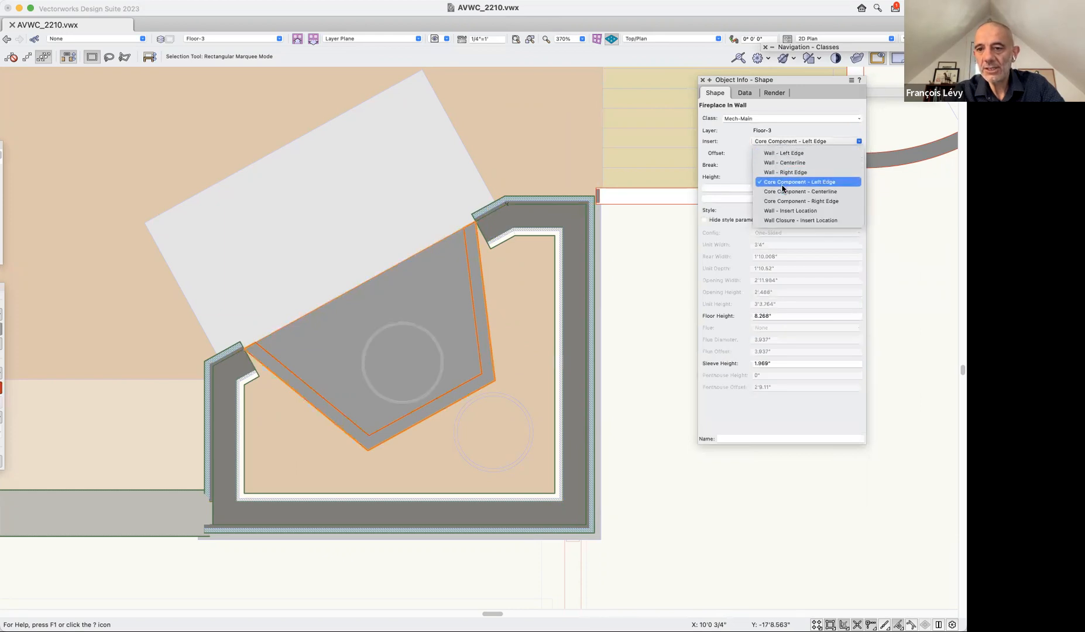
left_click(771, 212)
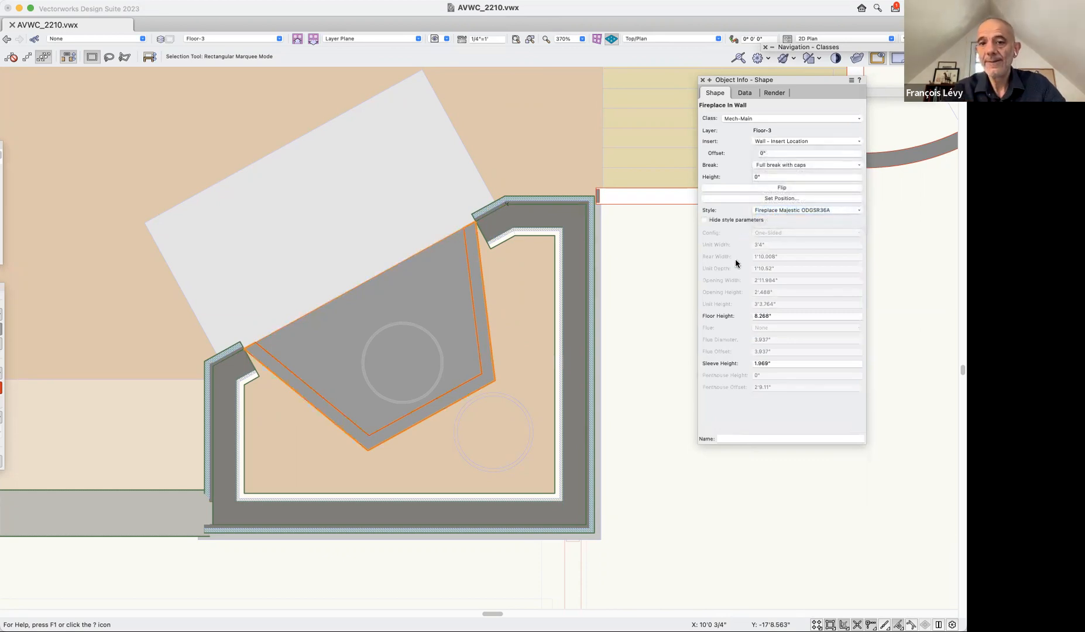
left_click(773, 199)
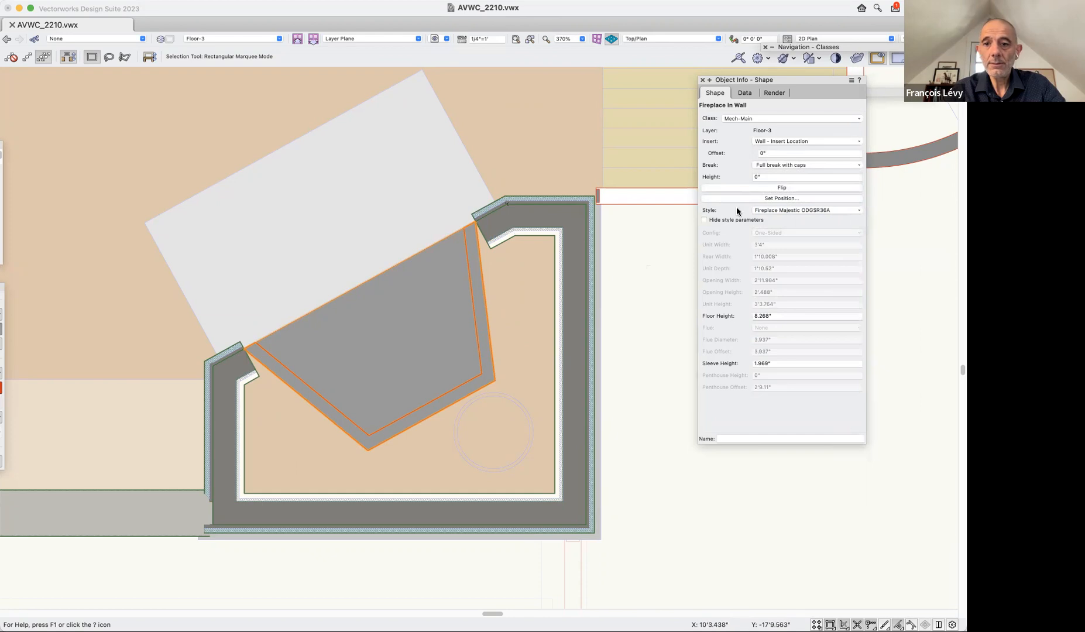
Change the insert location's alignment within the Sheathing component of the fireplace wall's style and apply it with center-line wall replacement.
key("super+1")
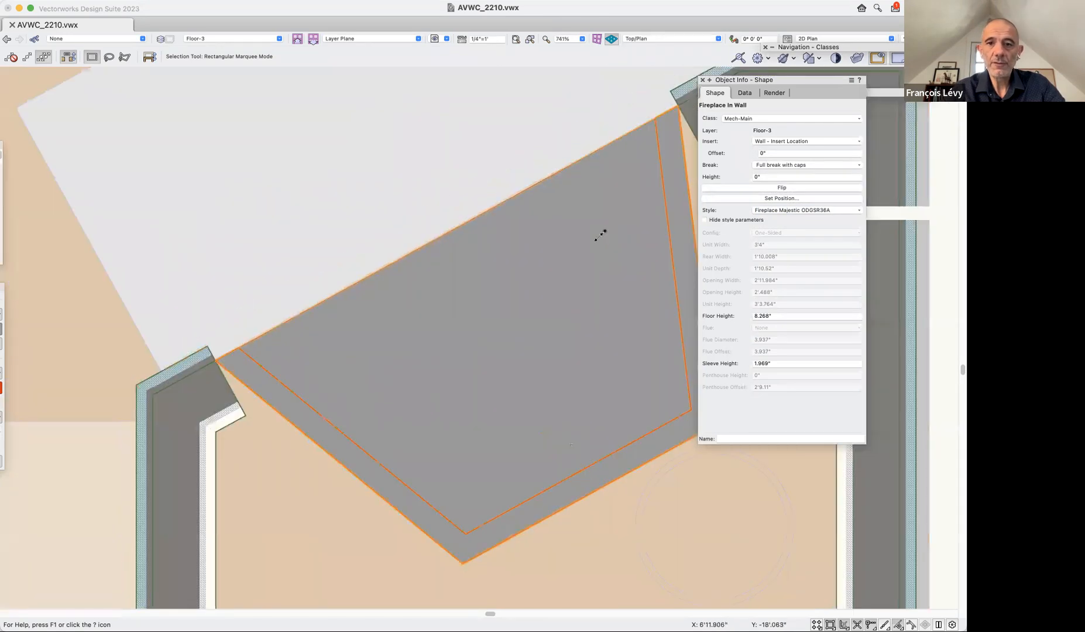
scroll(596, 239, "right", 5)
left_click(540, 145)
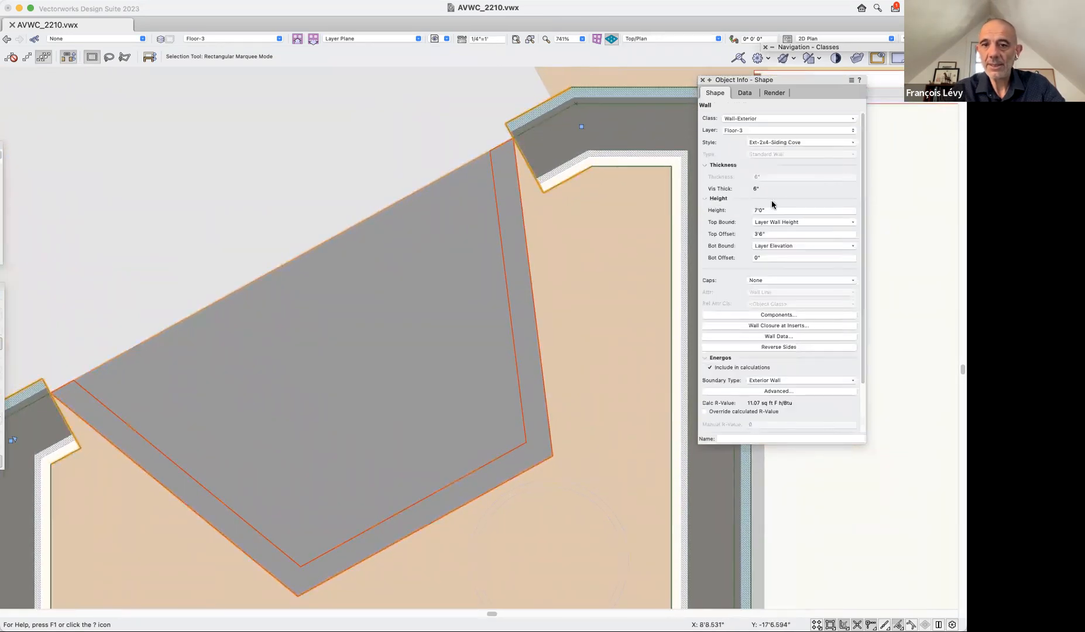
left_click(782, 144)
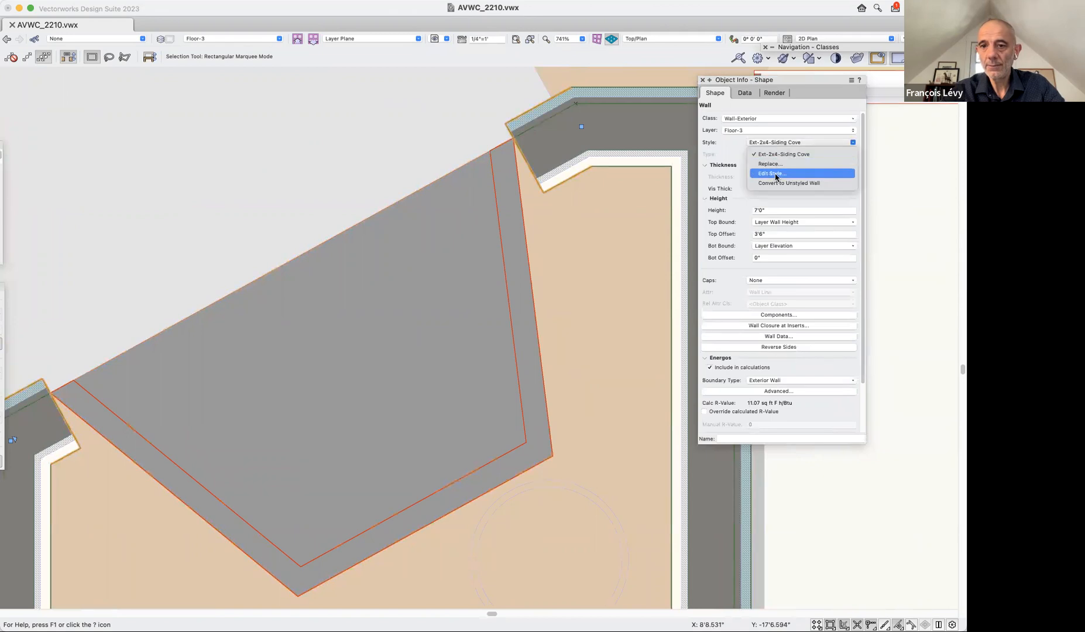
left_click(776, 175)
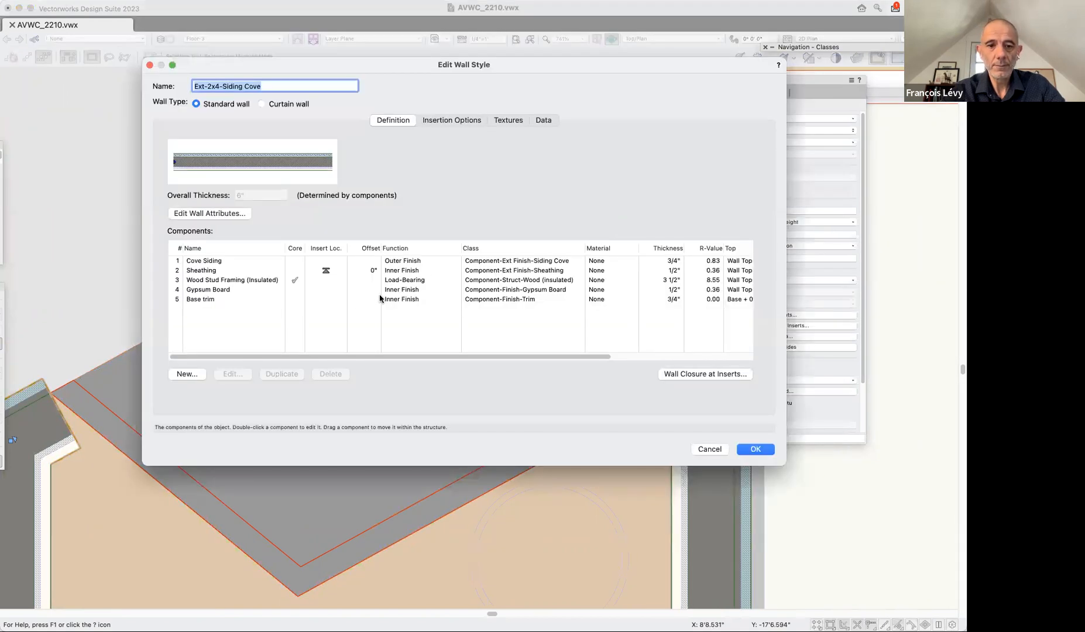
left_click(333, 271)
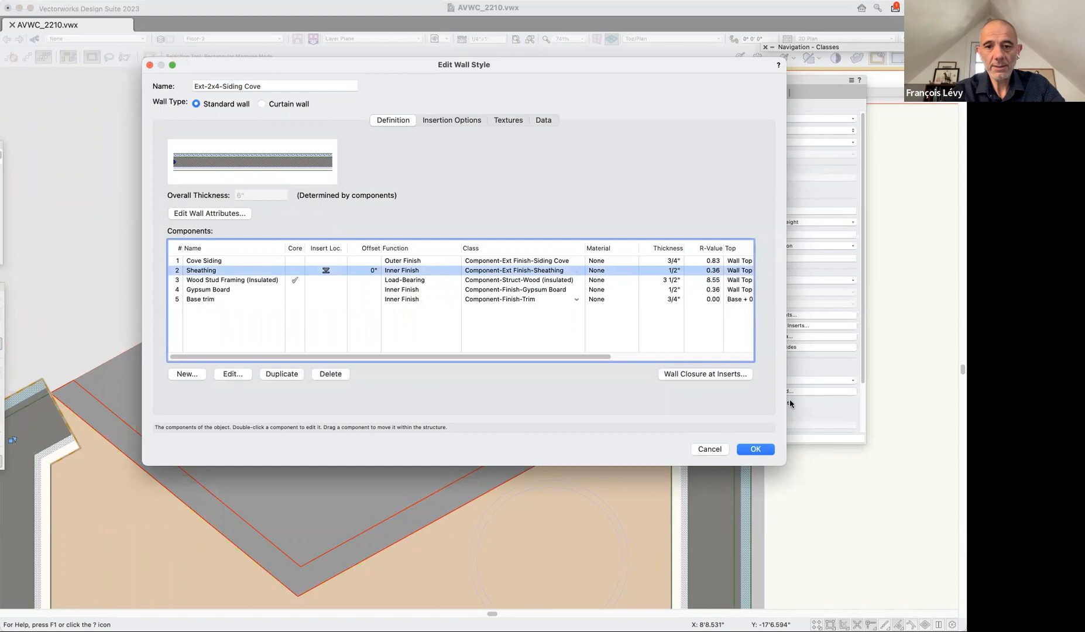
left_click(773, 449)
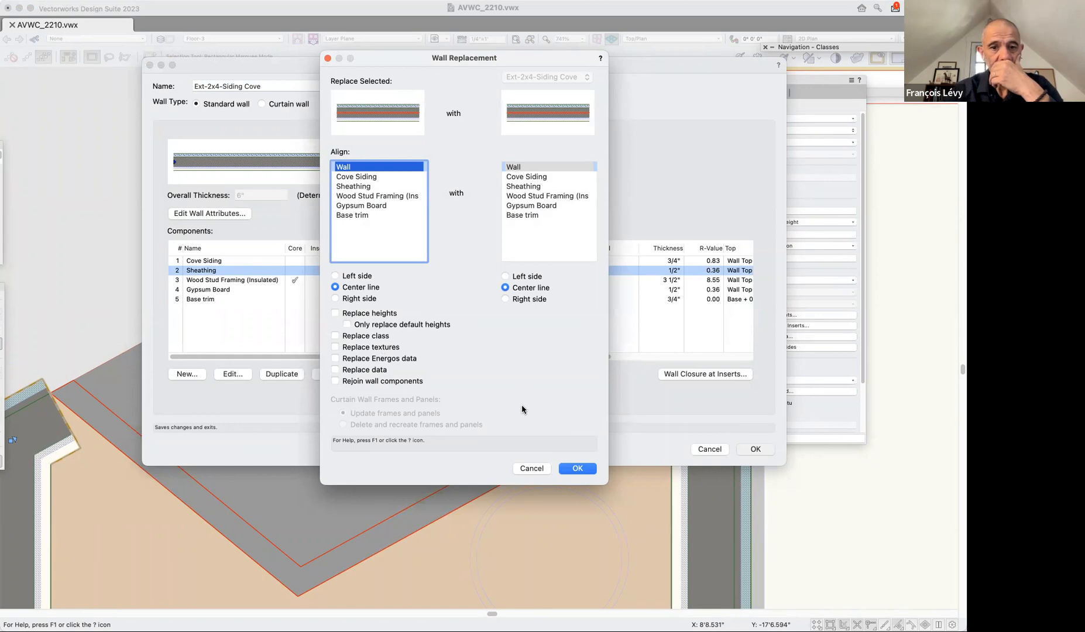
left_click(578, 469)
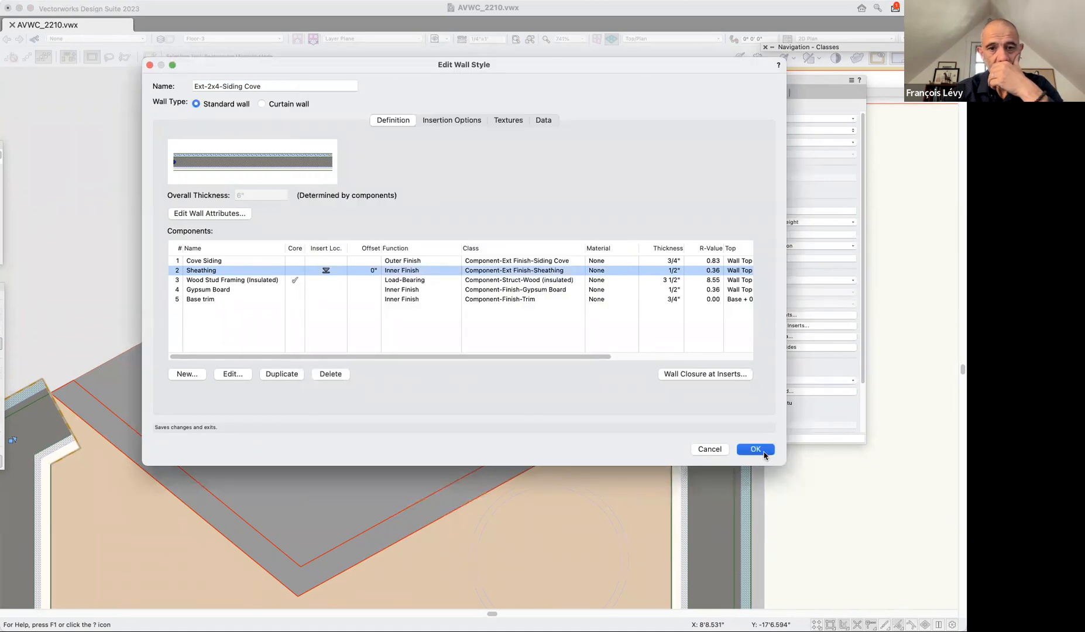
left_click(762, 454)
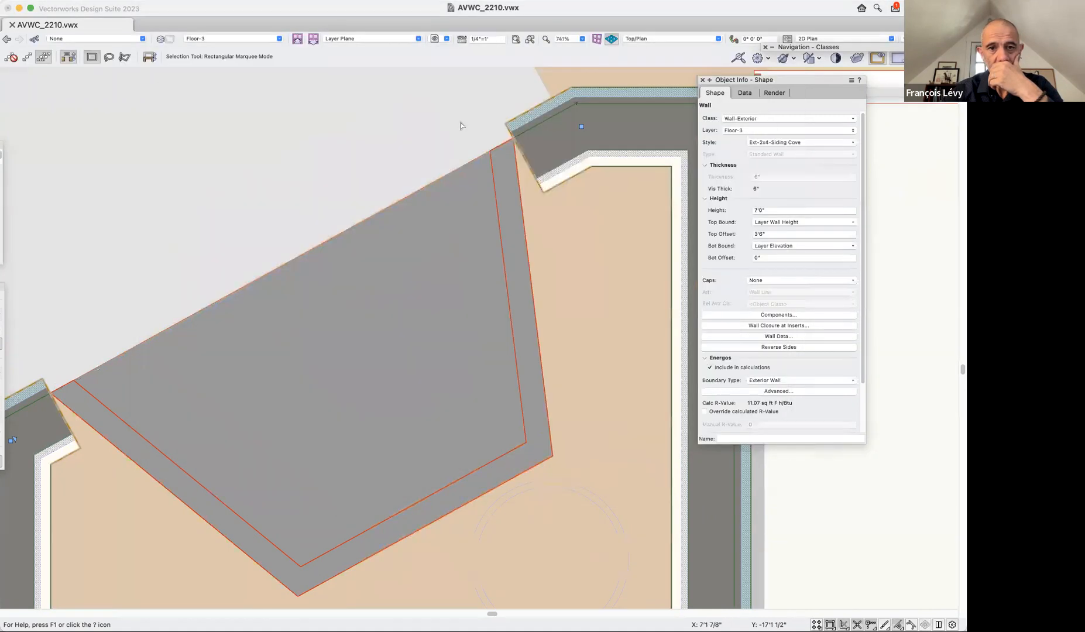
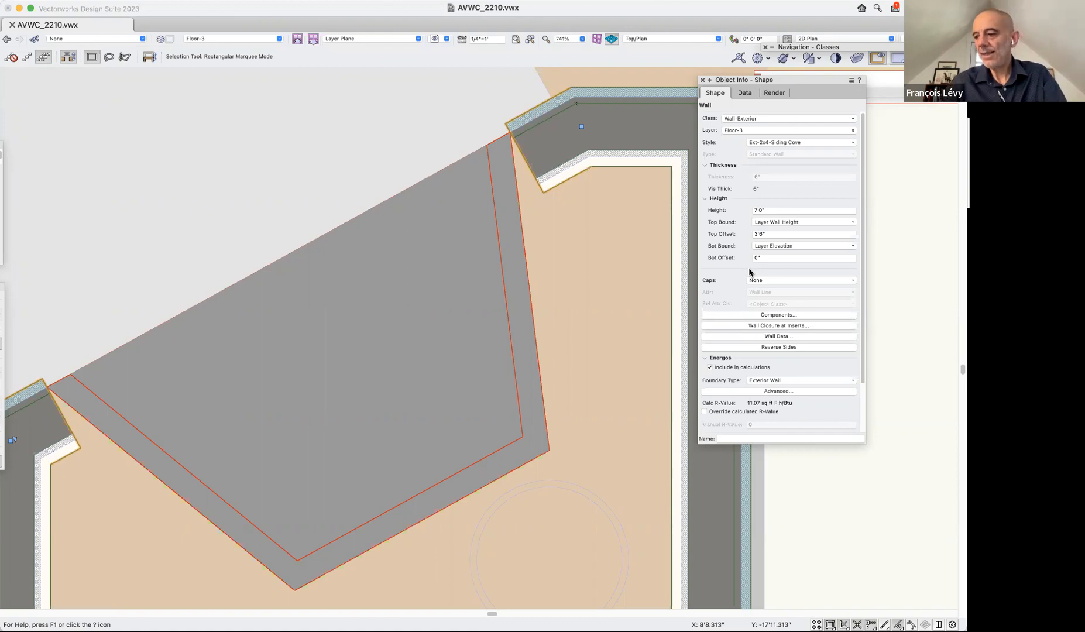
Open the saved view 2c curtain wall and frame the screened porch.
key("super+2")
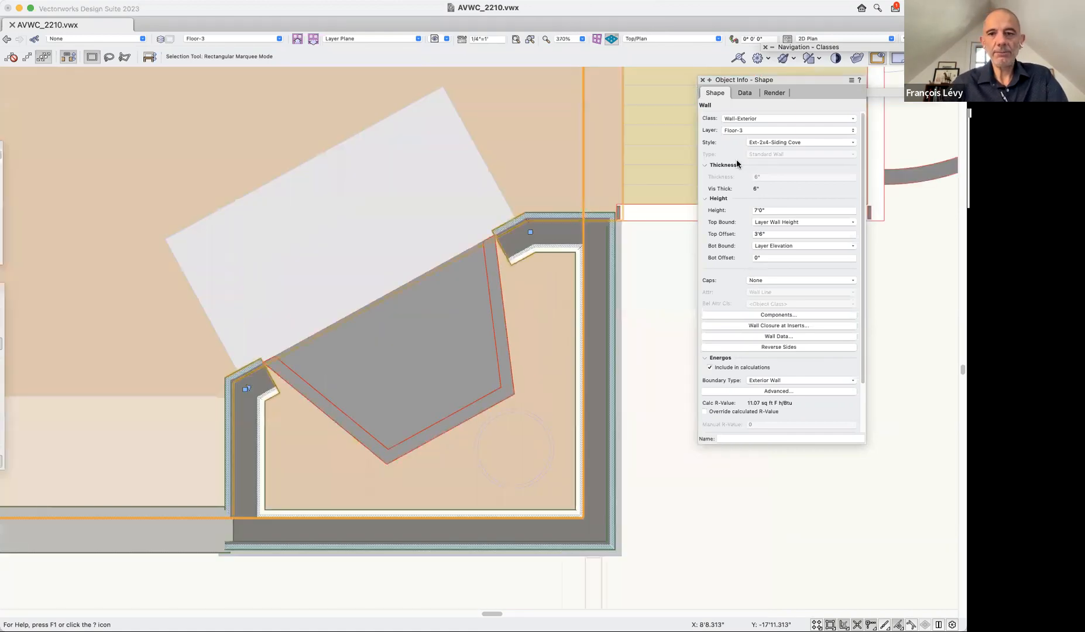
left_click(435, 39)
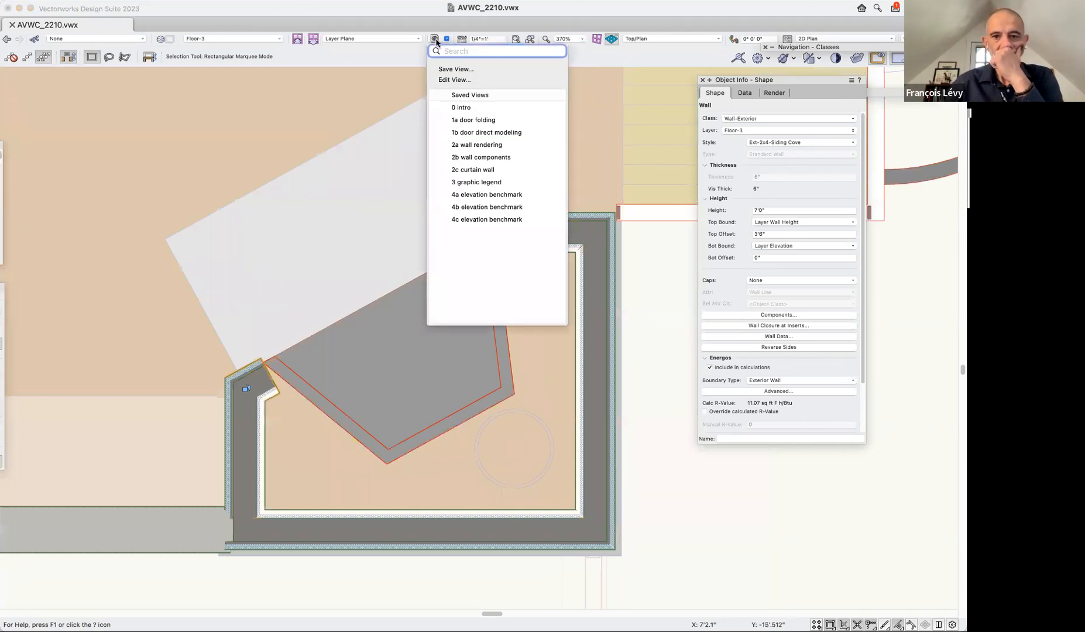
left_click(491, 168)
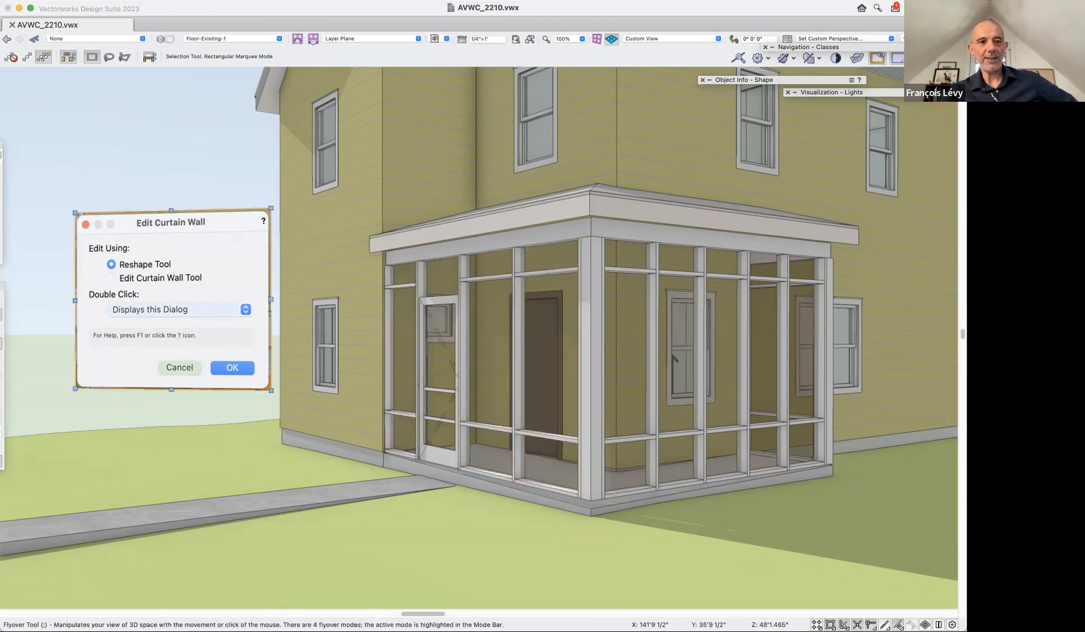
left_click(1, 211)
left_click_drag(145, 210, 128, 105)
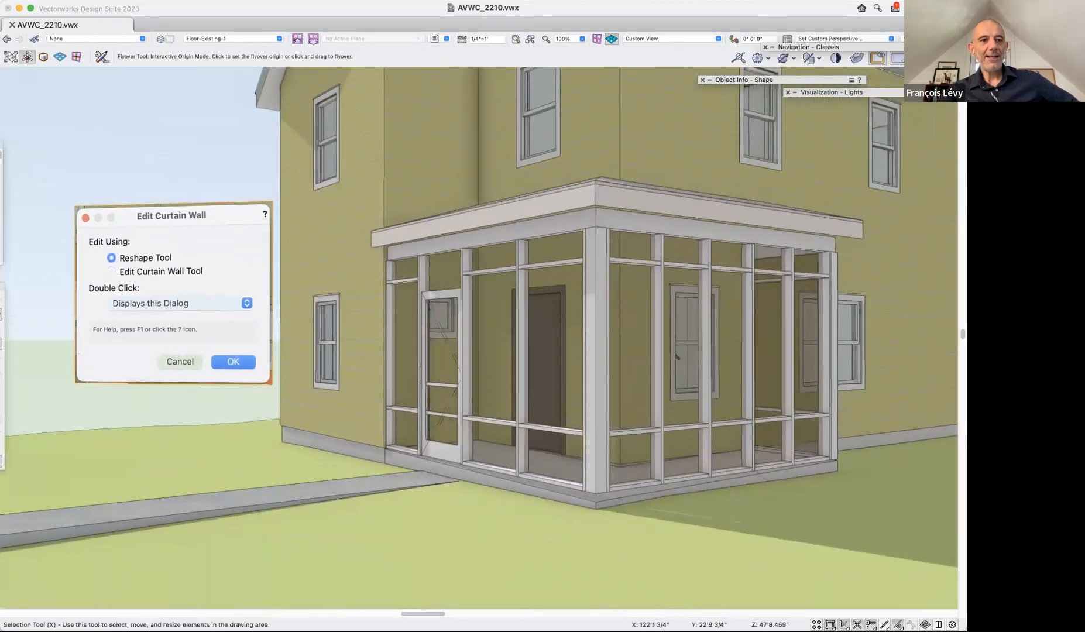
key("x")
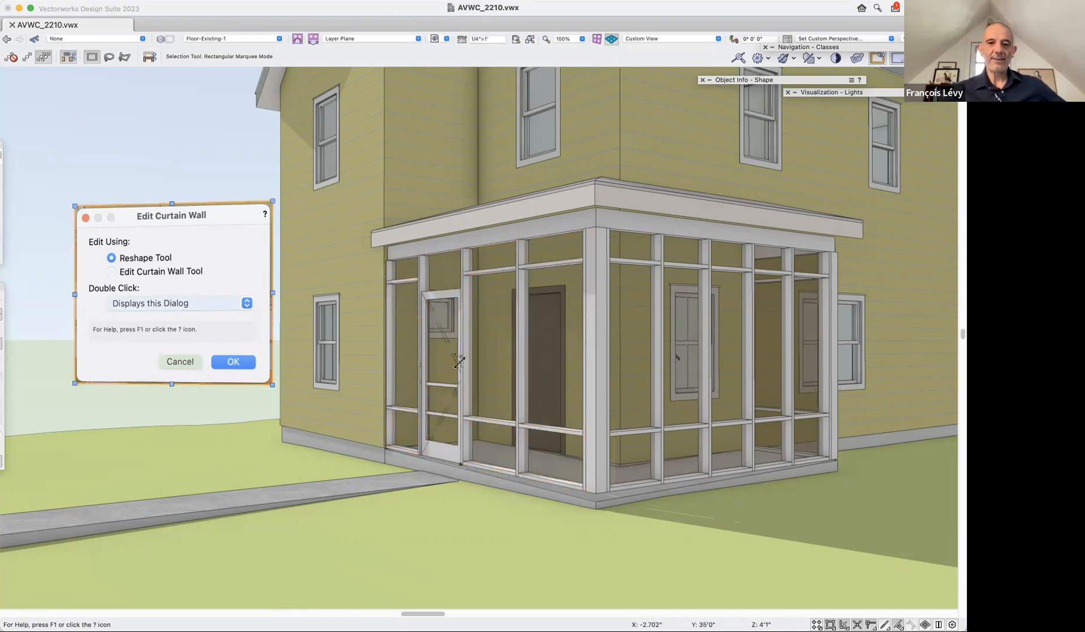
Reshape both porch curtain walls by pulling their base vertices at the corner column down to the sloping slab.
double_click(663, 323)
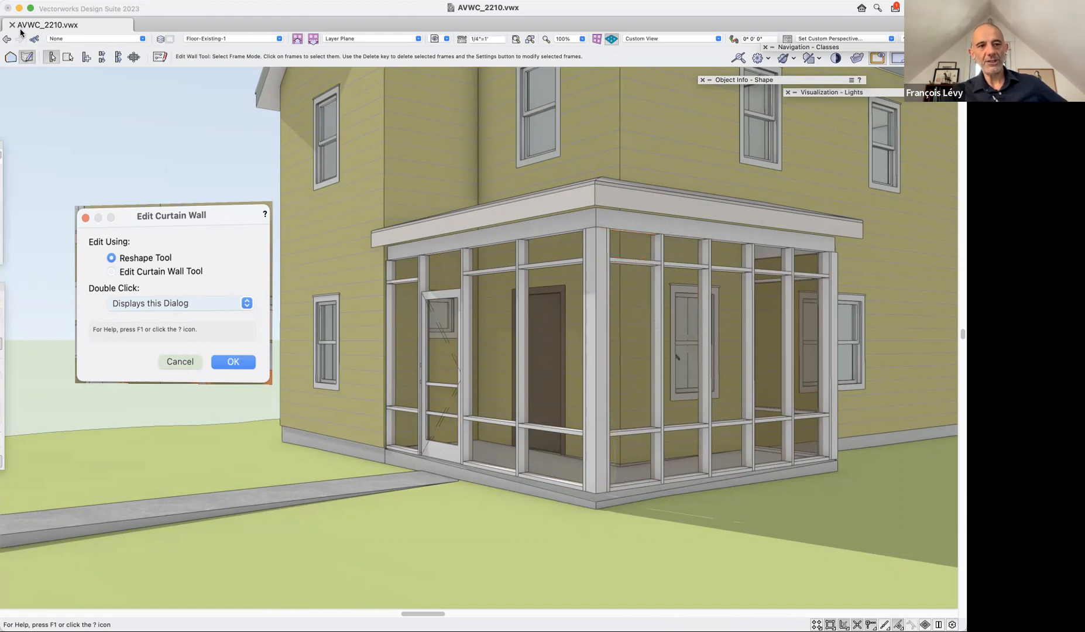
left_click(11, 60)
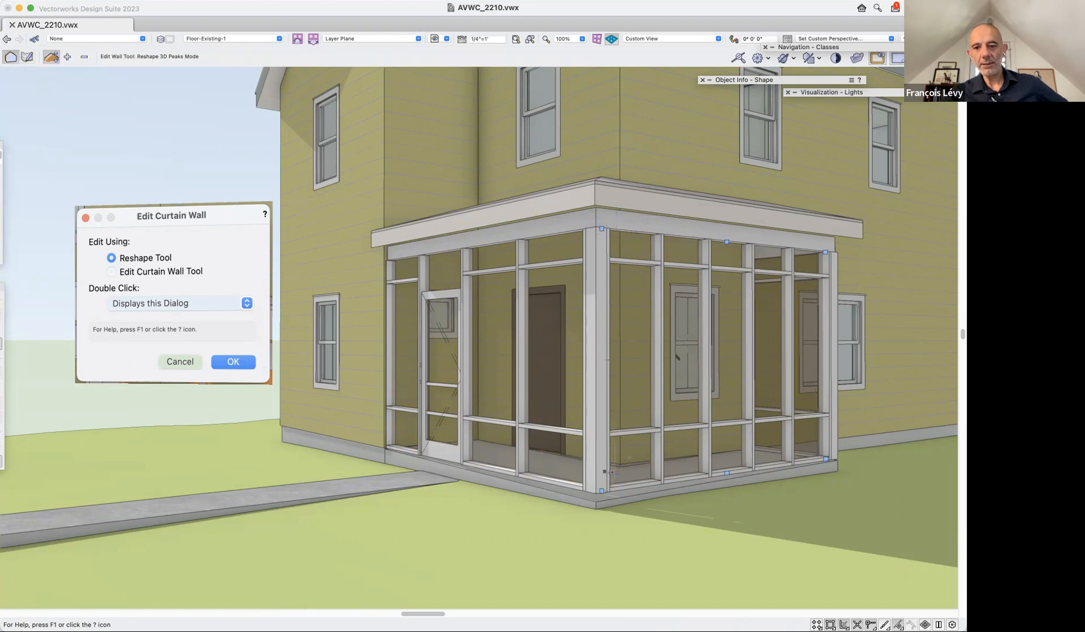
mouse_move(602, 489)
left_mouse_down()
mouse_move(595, 514)
mouse_move(595, 503)
left_mouse_up()
left_click(576, 492)
left_click_drag(592, 497, 595, 505)
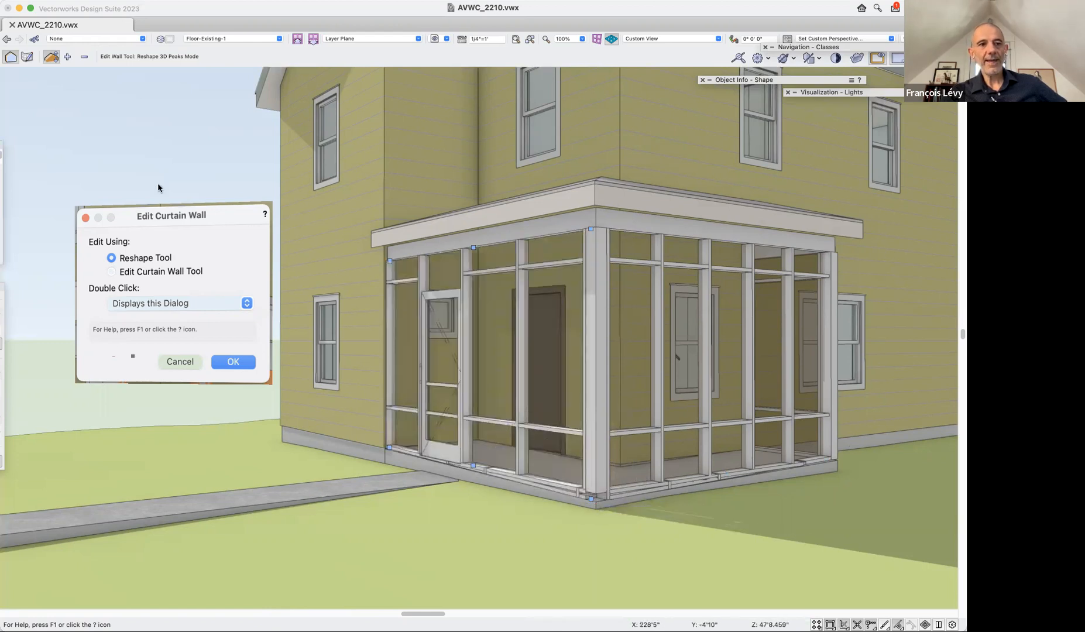
left_click(27, 57)
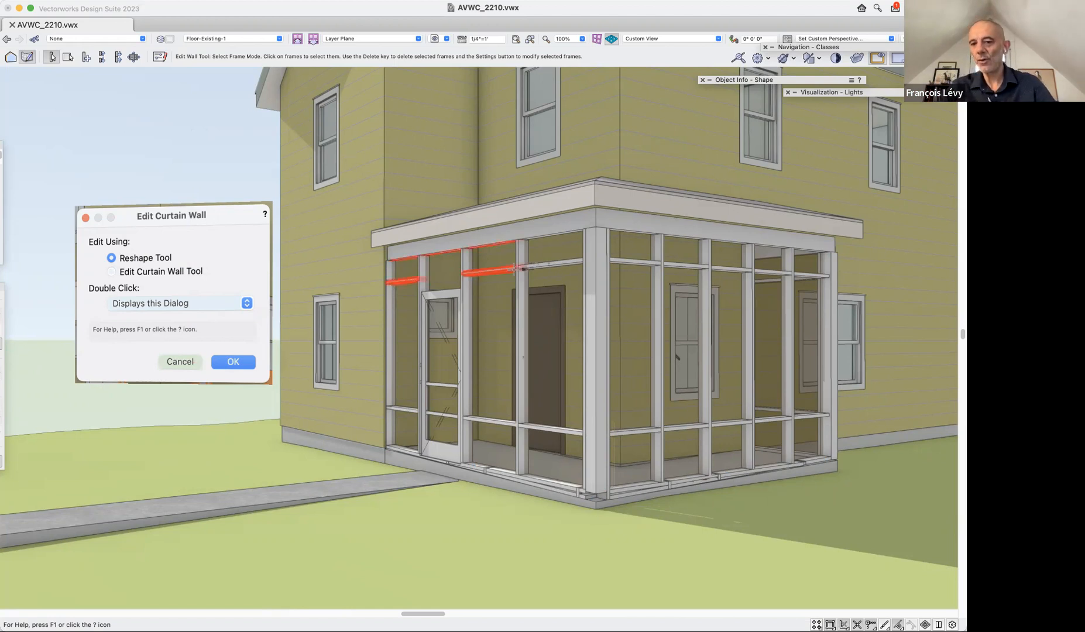
key("x")
Set the porch corner column's bottom offset to -3".
left_click(599, 395)
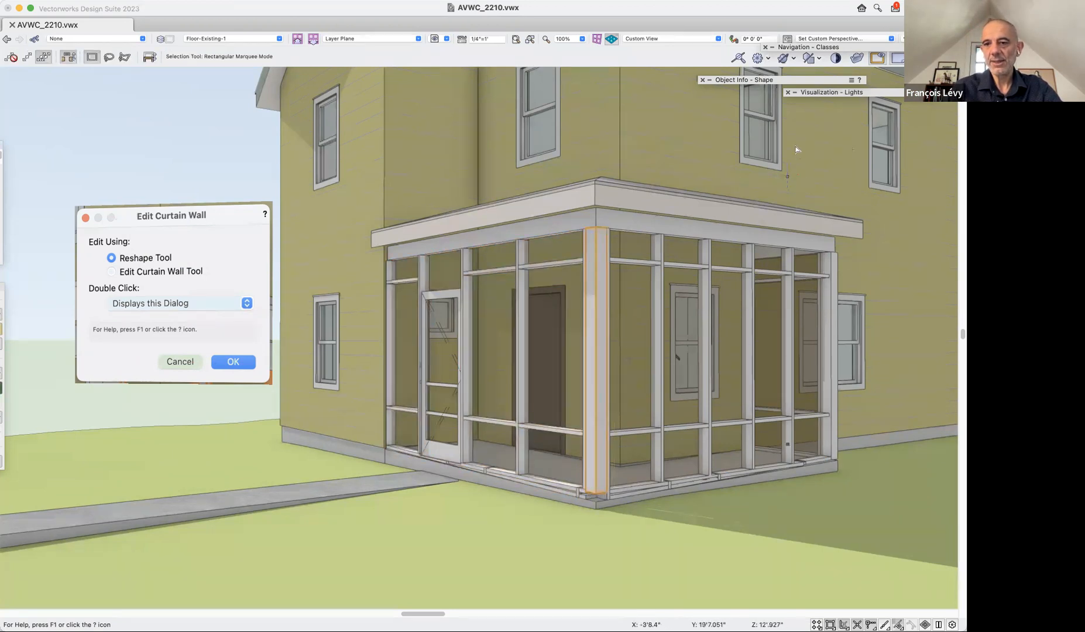
double_click(814, 80)
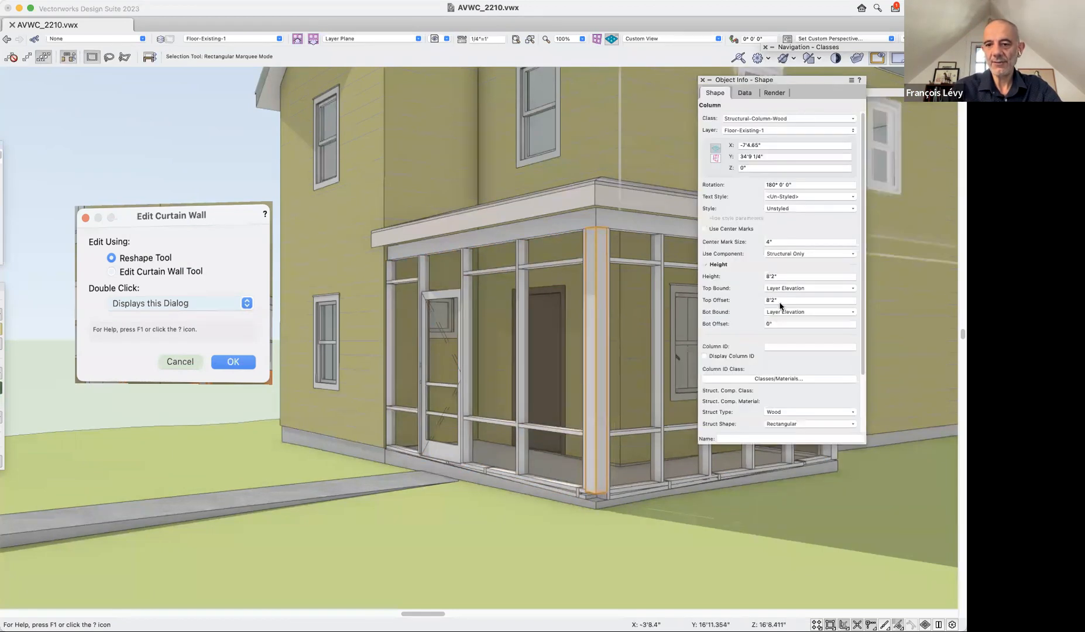
left_click(780, 325)
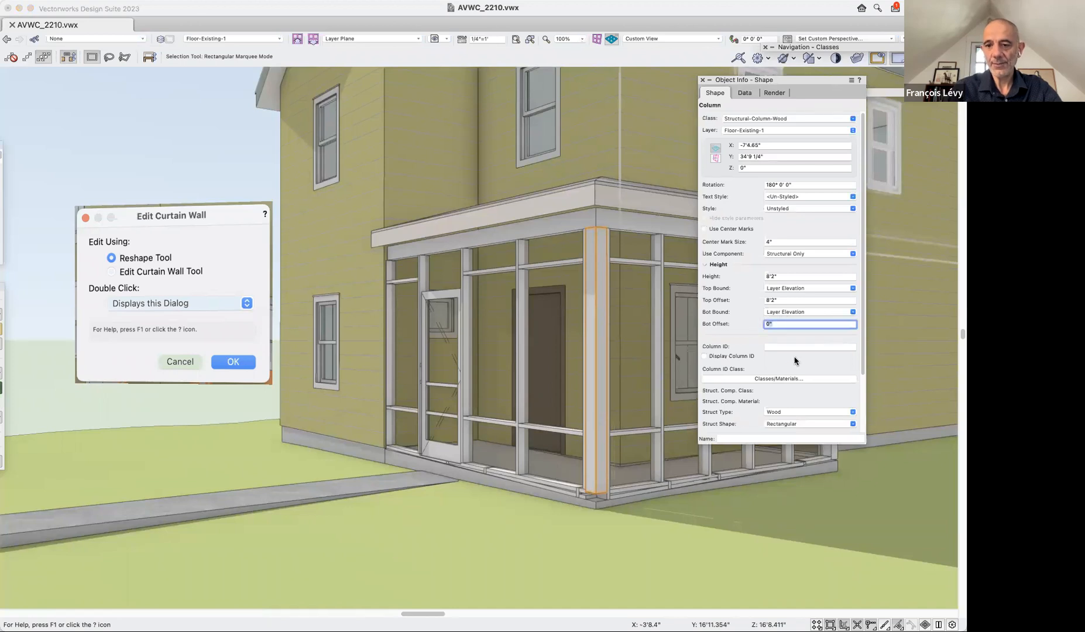
key("Return")
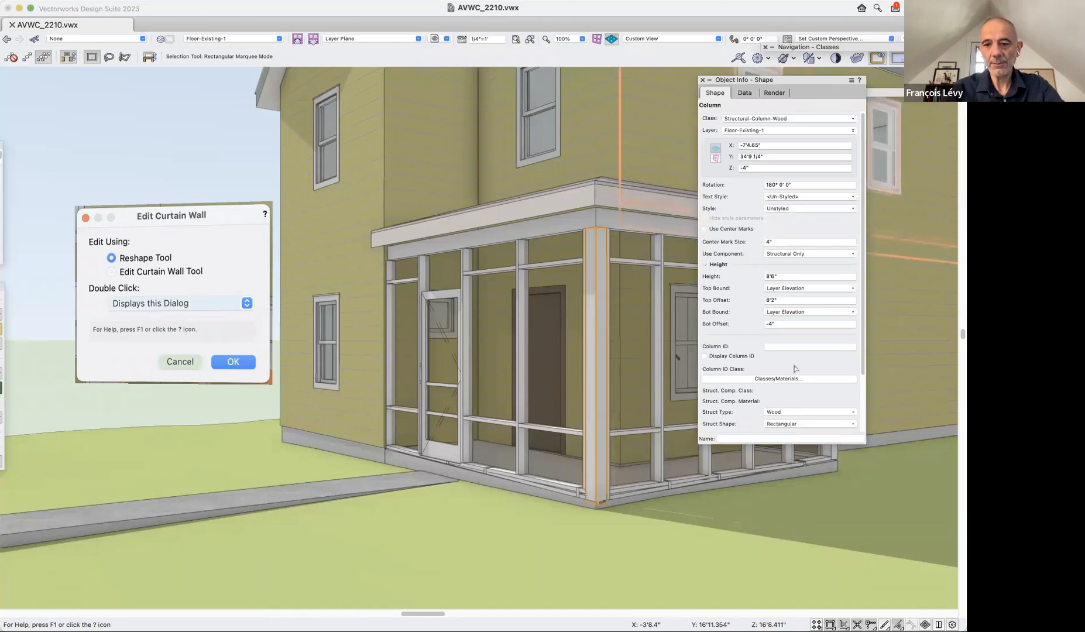
left_click(784, 324)
type("-3")
key("Return")
Delete the stray frames along the base of the porch's long curtain wall, the side without the door.
middle_click_drag(647, 484, 422, 488)
scroll(523, 480, "up", 2)
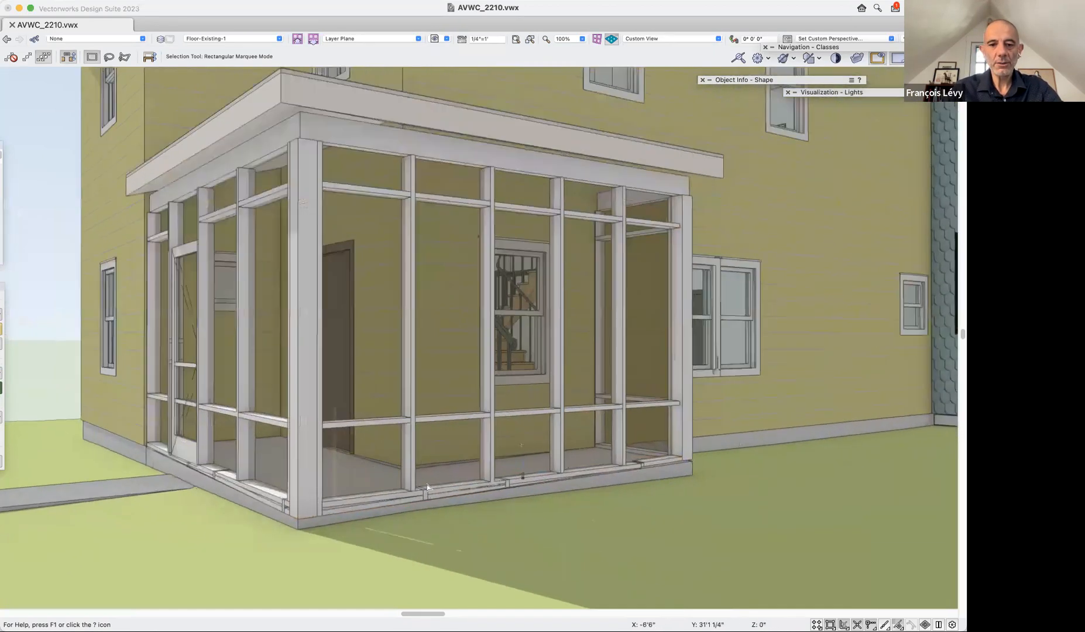
left_click(398, 494)
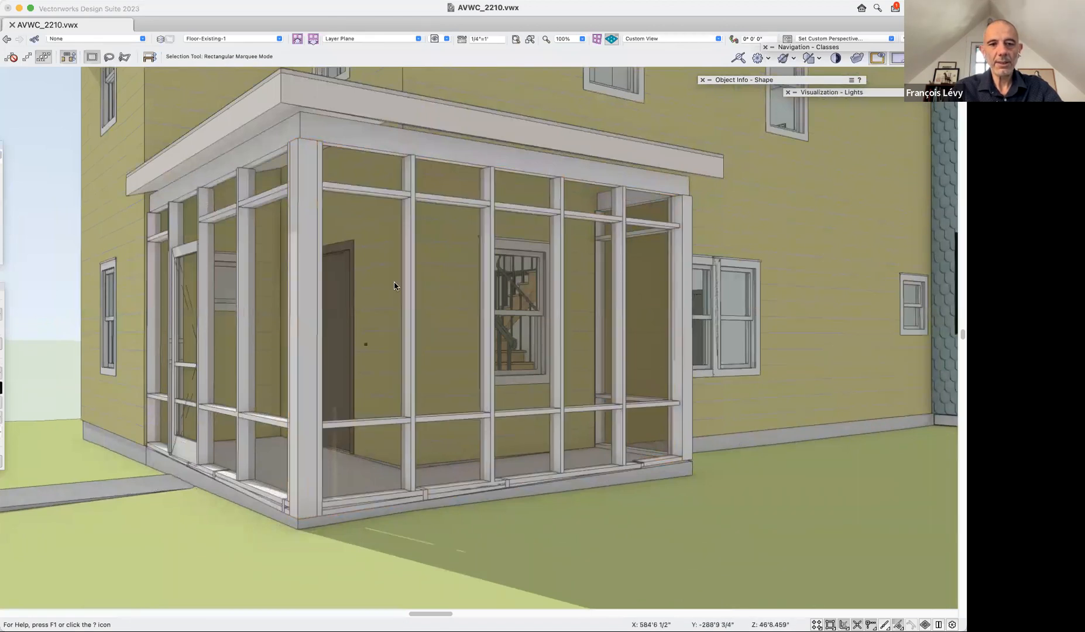
double_click(408, 253)
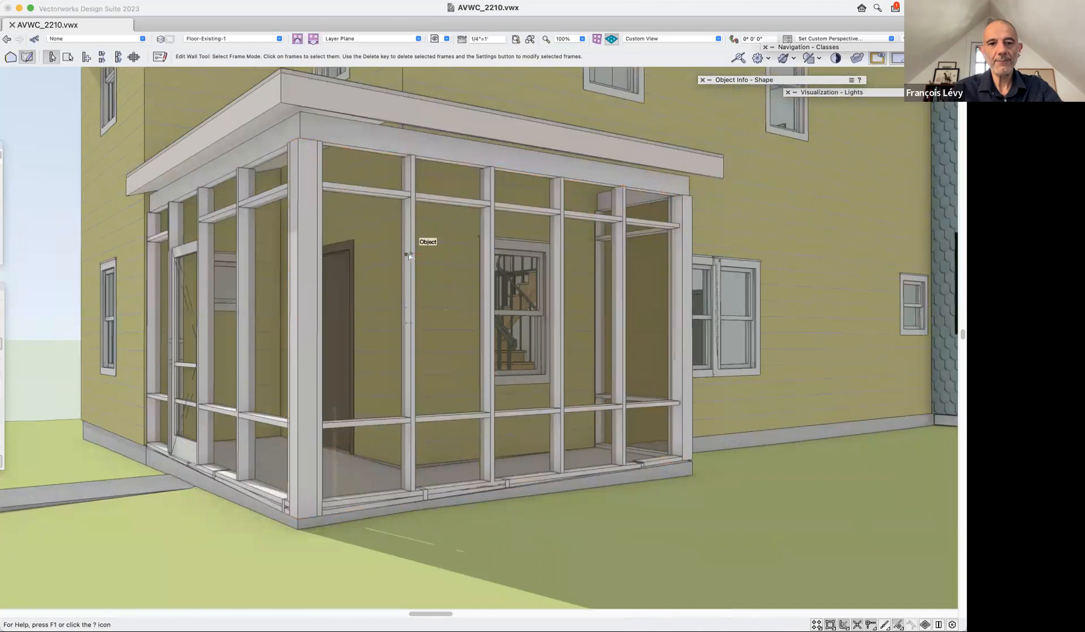
left_click(382, 501)
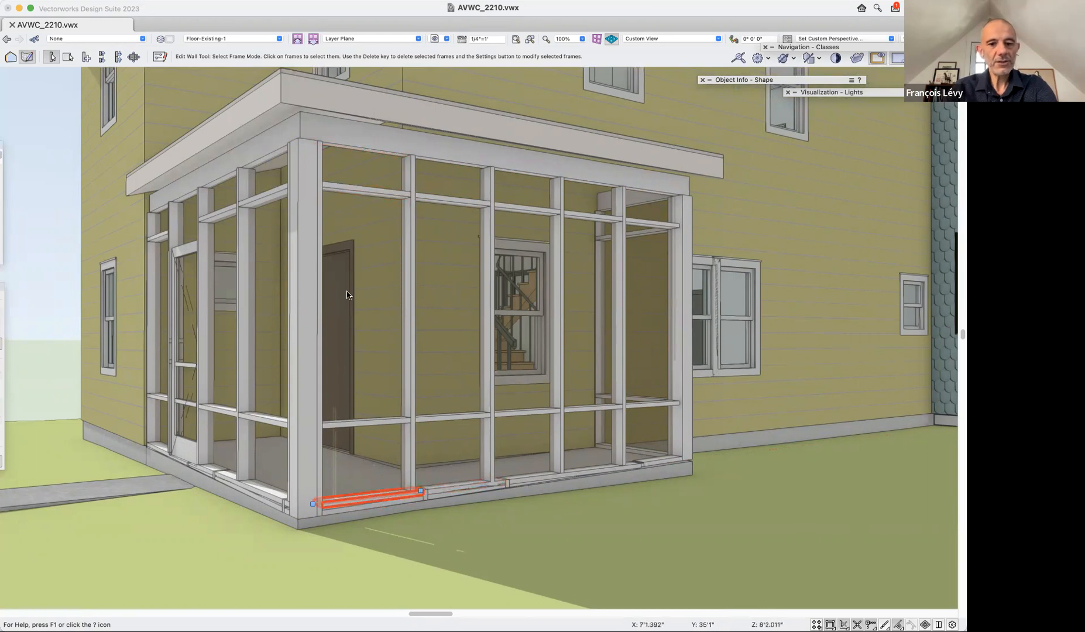
key("Delete")
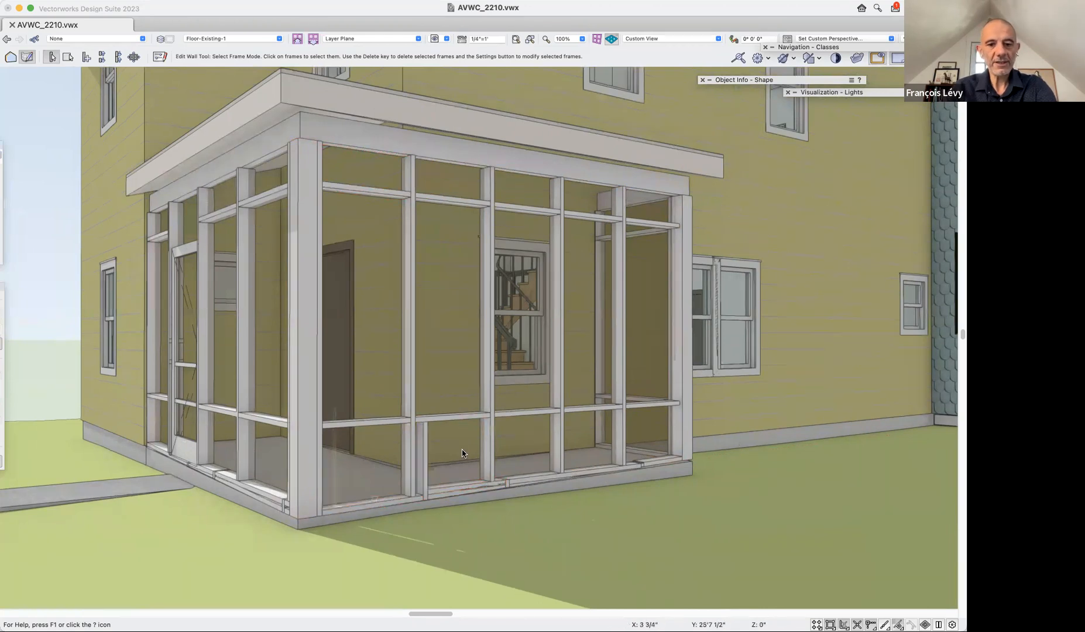
left_click(459, 486)
key("Delete")
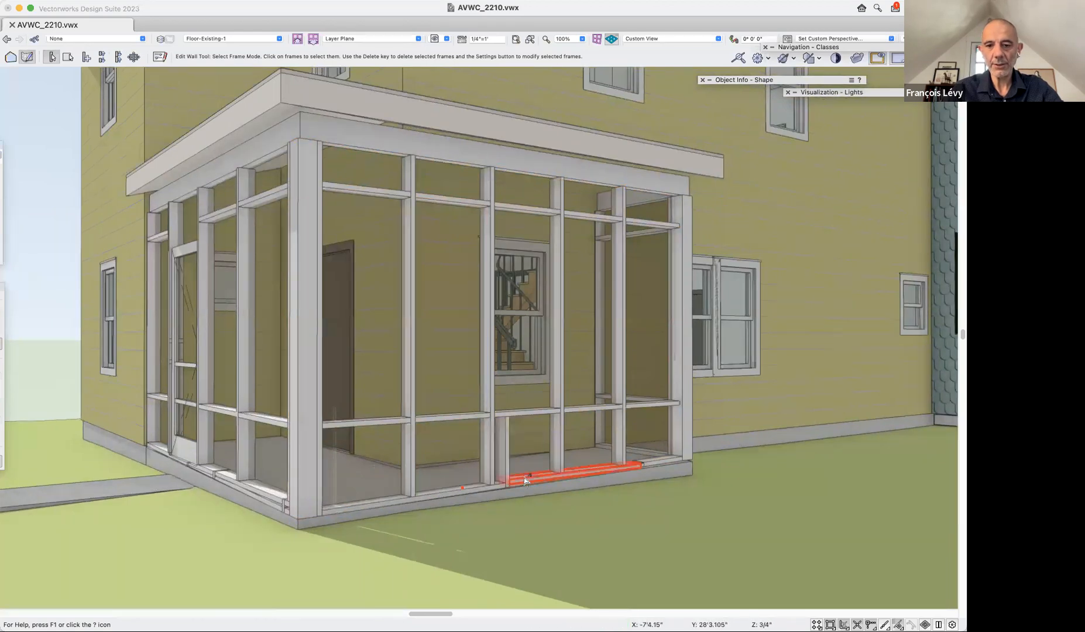
left_click(525, 481)
key("Delete")
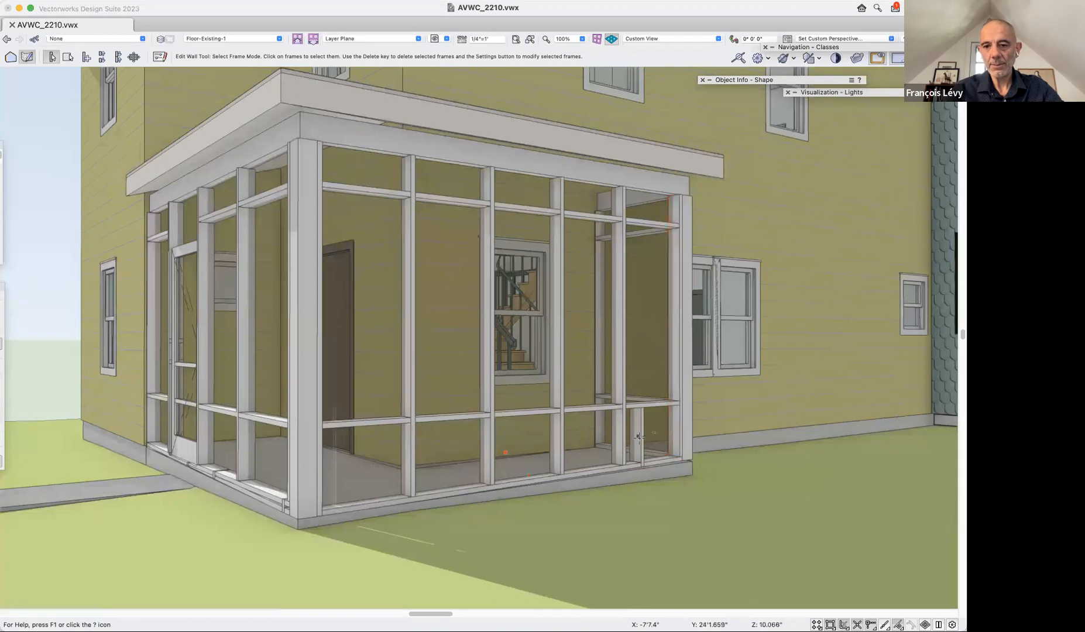
left_click(639, 439)
key("Delete")
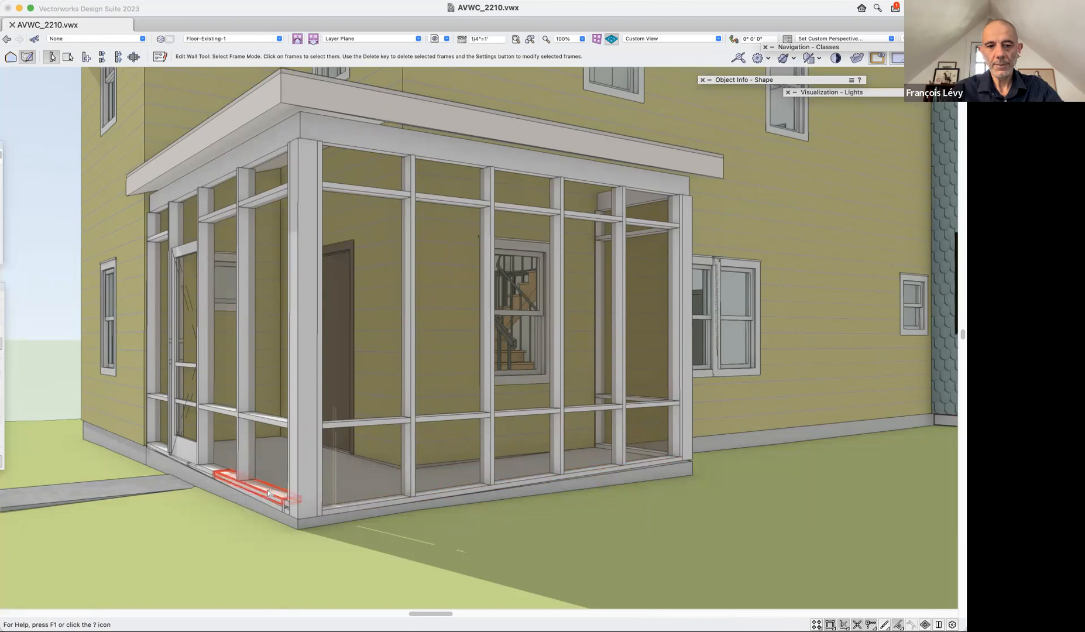
Delete the stray frames along the base of the porch curtain wall that contains the screen door.
key("Delete")
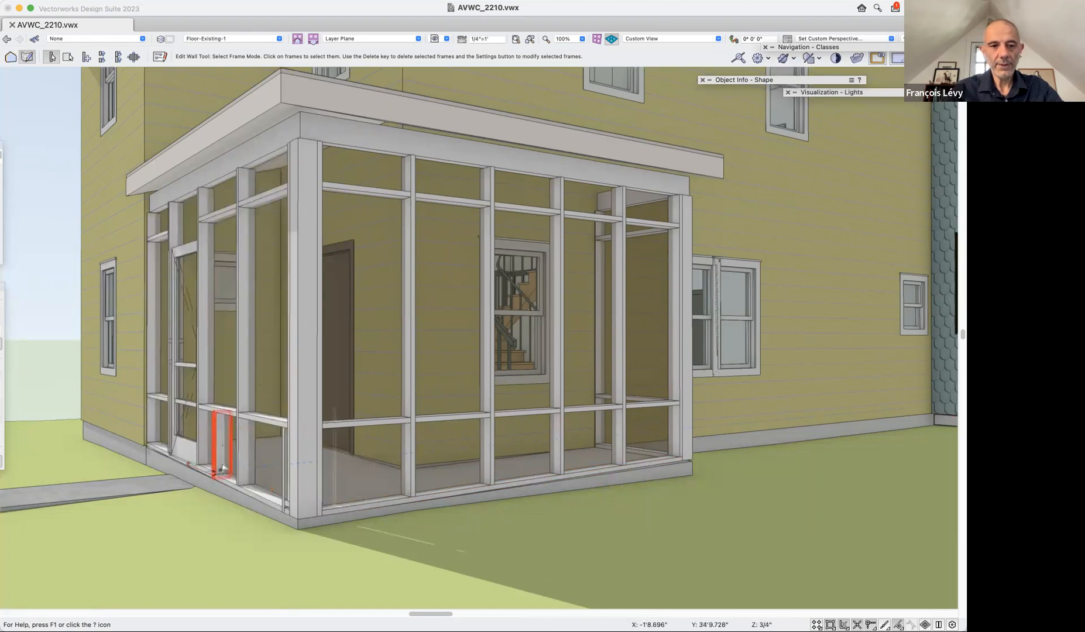
left_click(223, 467)
key("Delete")
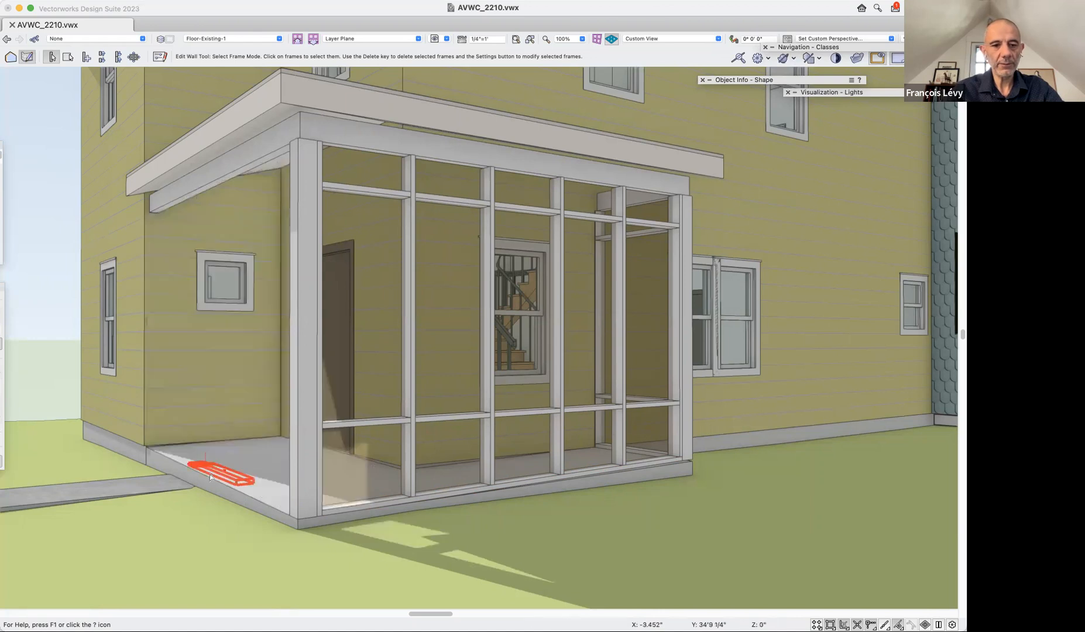
left_click(214, 473)
key("Delete")
left_click(285, 490)
key("Delete")
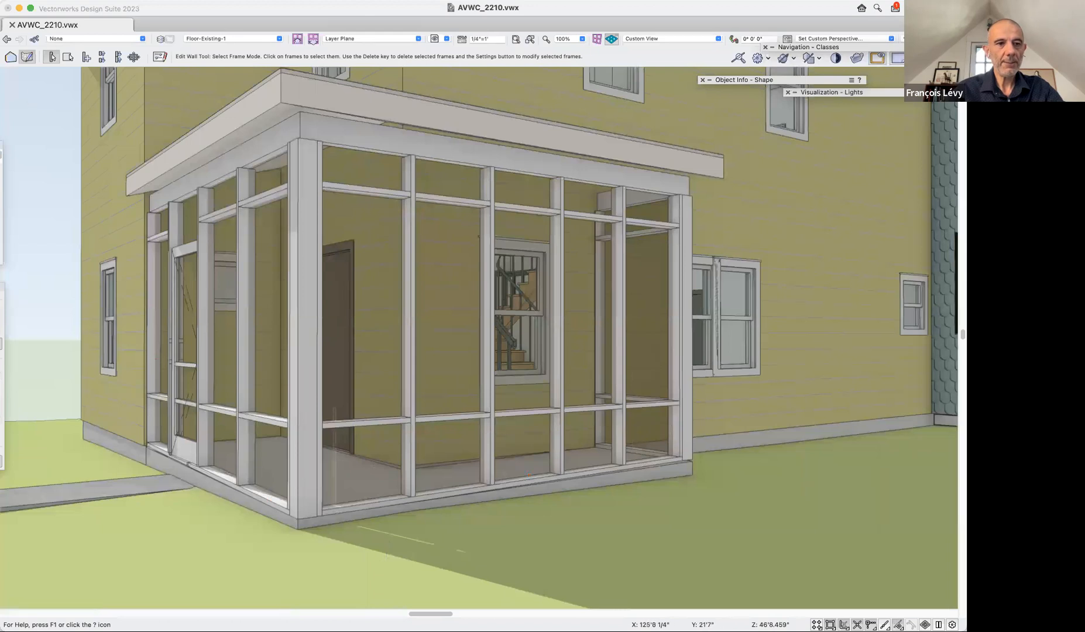
Deselect the porch curtain wall and open the saved view 3 graphic legend.
left_click(2, 187)
left_click_drag(291, 371, 381, 442)
scroll(381, 442, "down", 5)
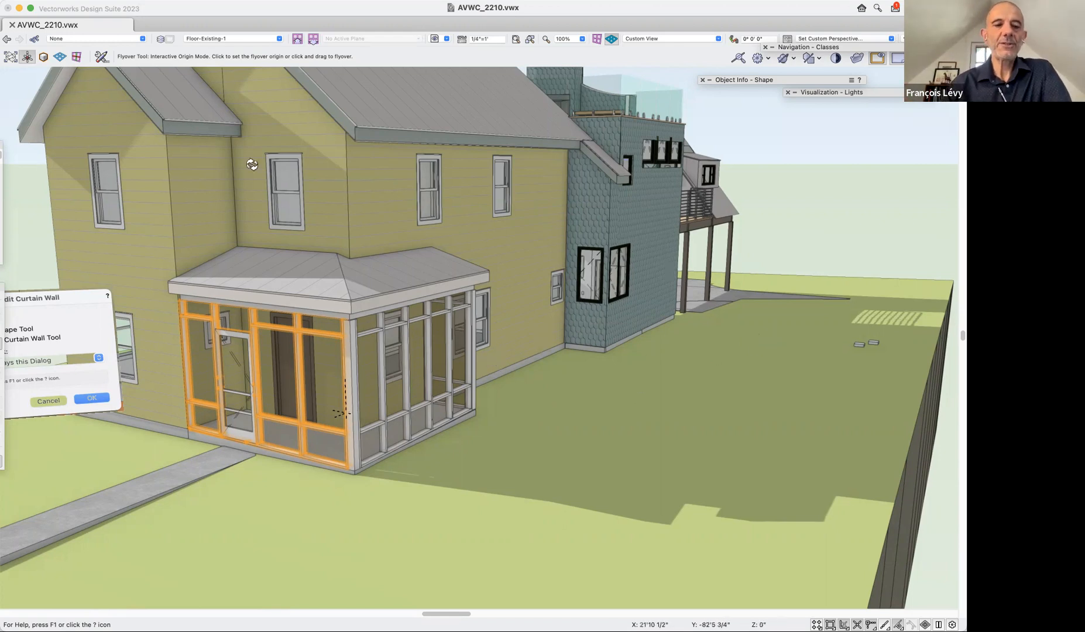
key("x")
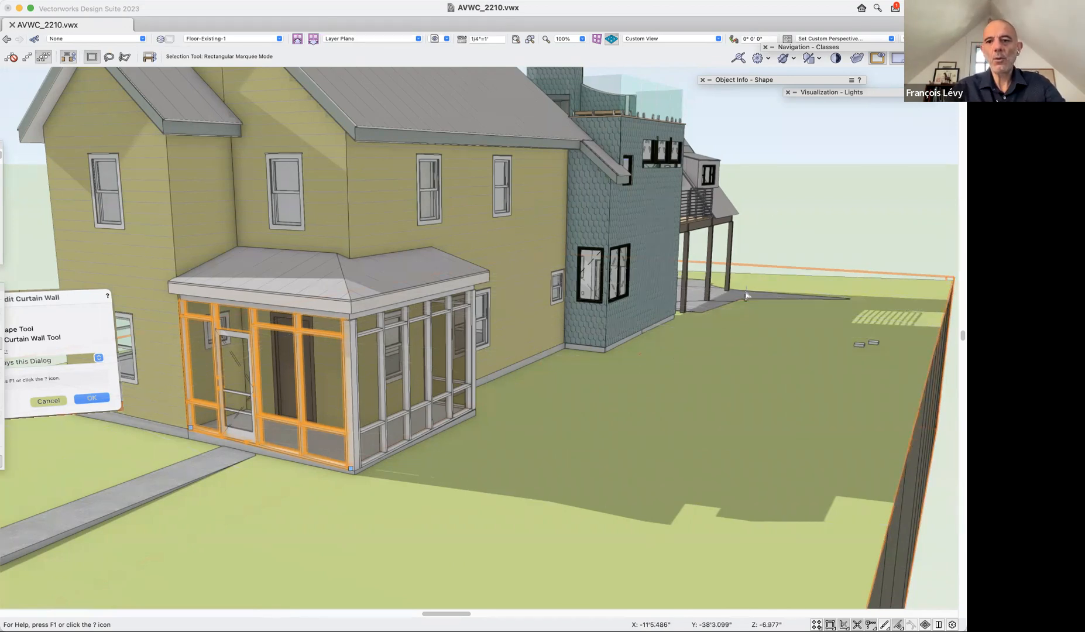
left_click(776, 201)
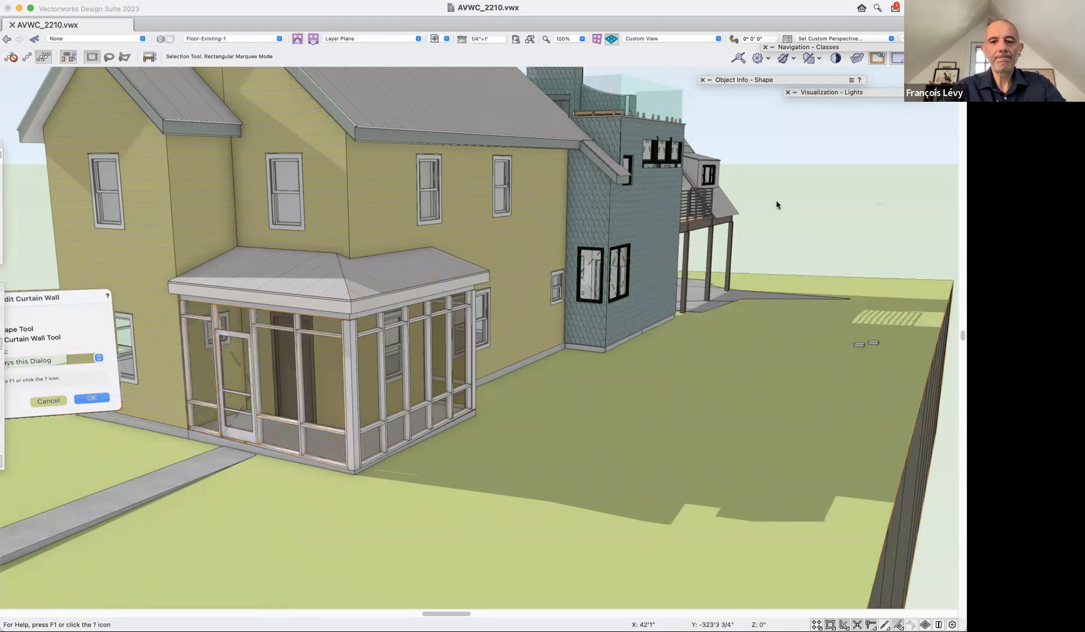
left_click(435, 38)
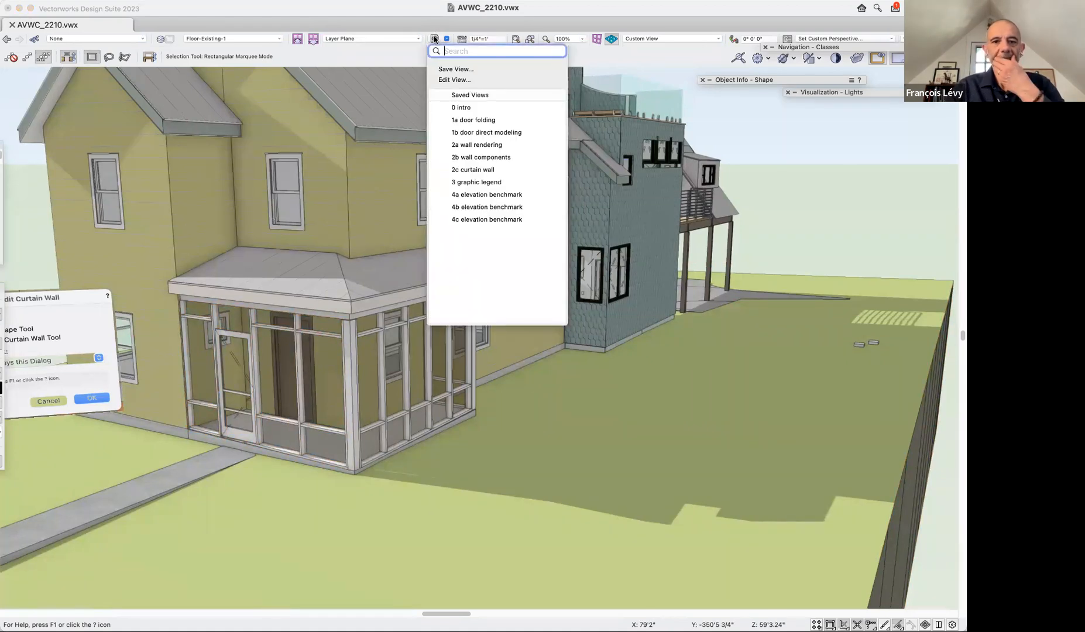
left_click(476, 182)
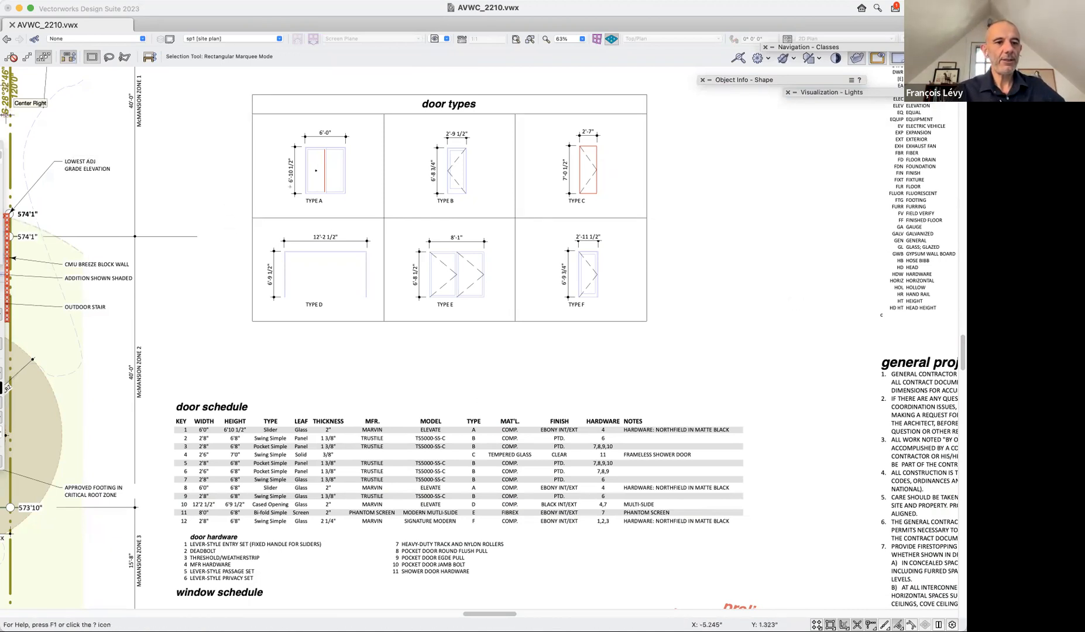
Float the Dims/Notes tool set over the sheet and activate the Graphic Legend tool from it.
left_click_drag(115, 237, 133, 254)
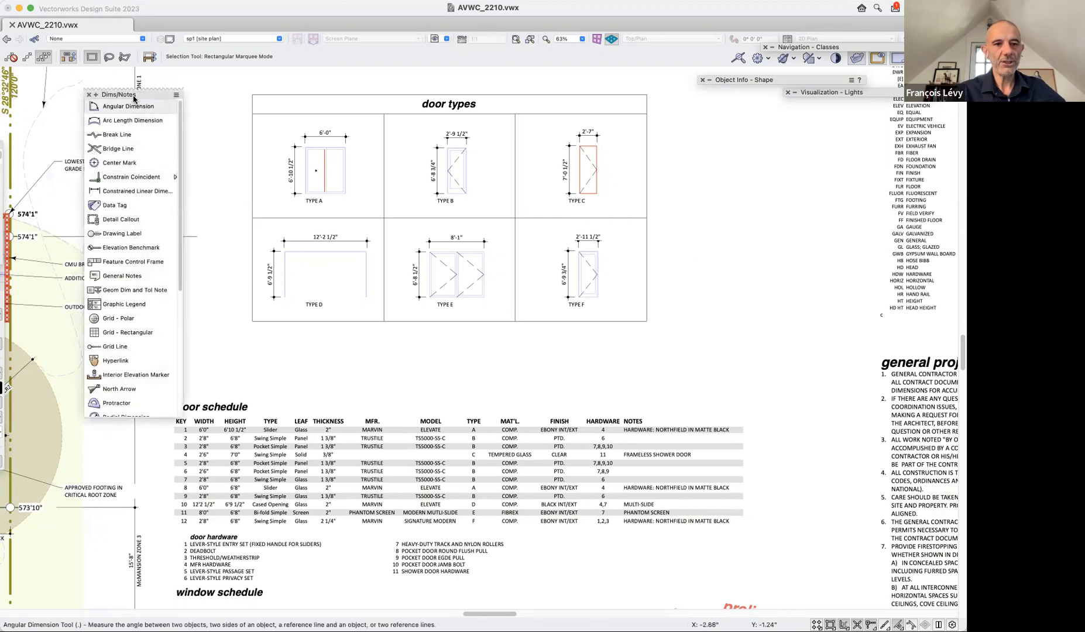
scroll(169, 234, "down", 5)
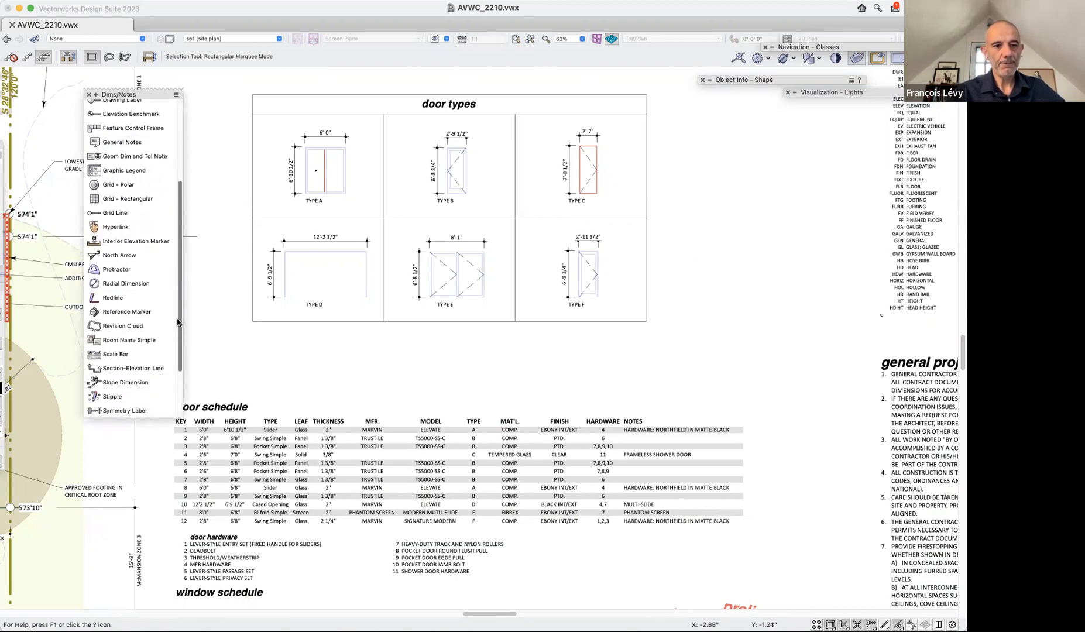
scroll(164, 179, "up", 5)
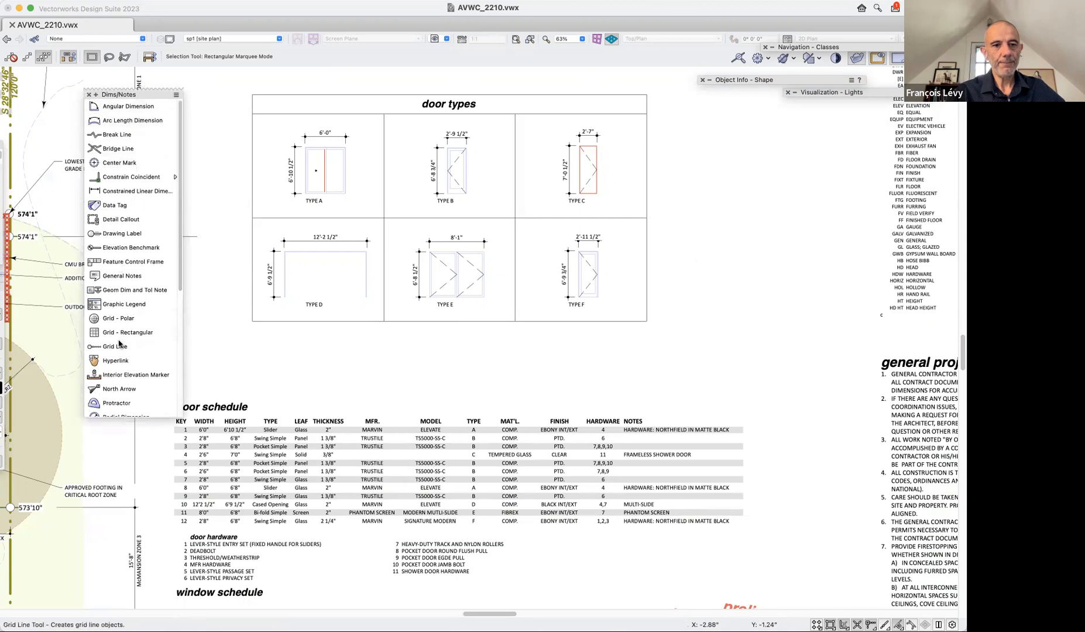
left_click_drag(178, 274, 179, 408)
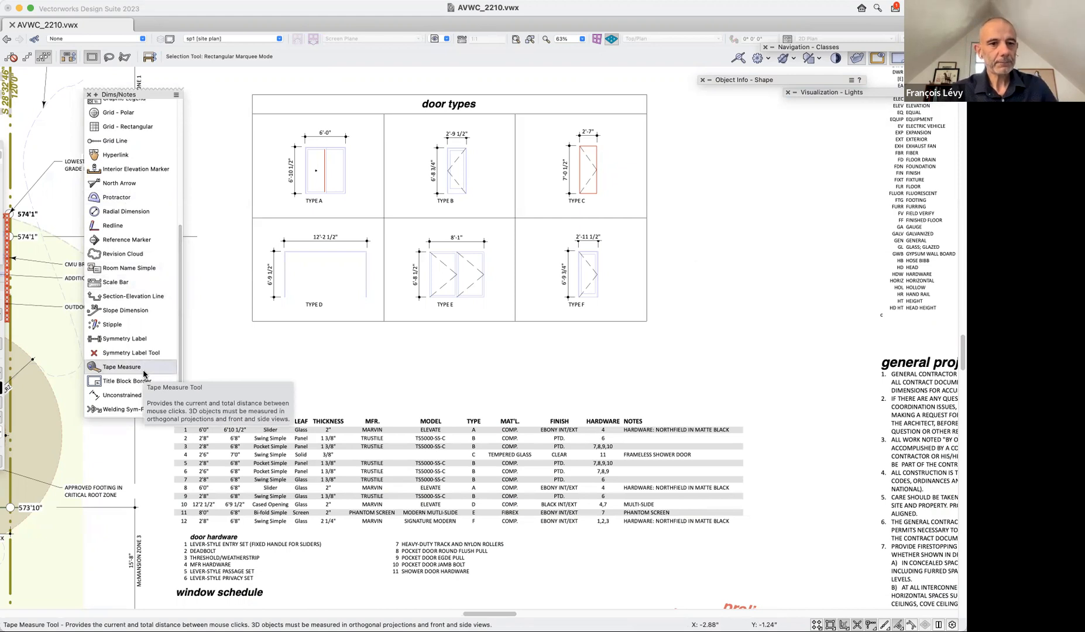
scroll(137, 275, "up", 3)
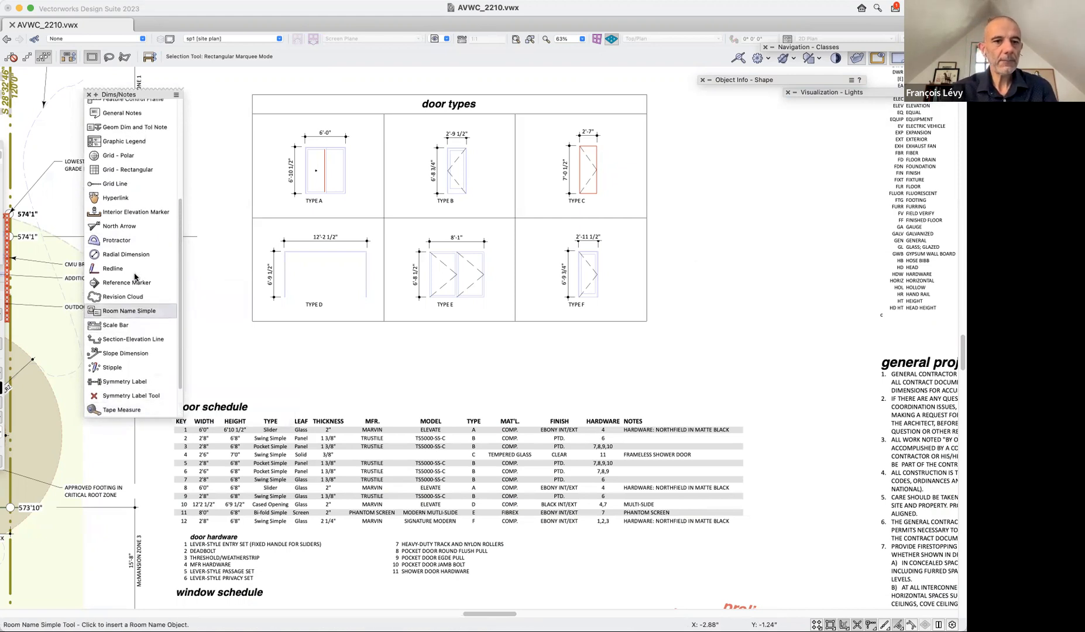
left_click(146, 145)
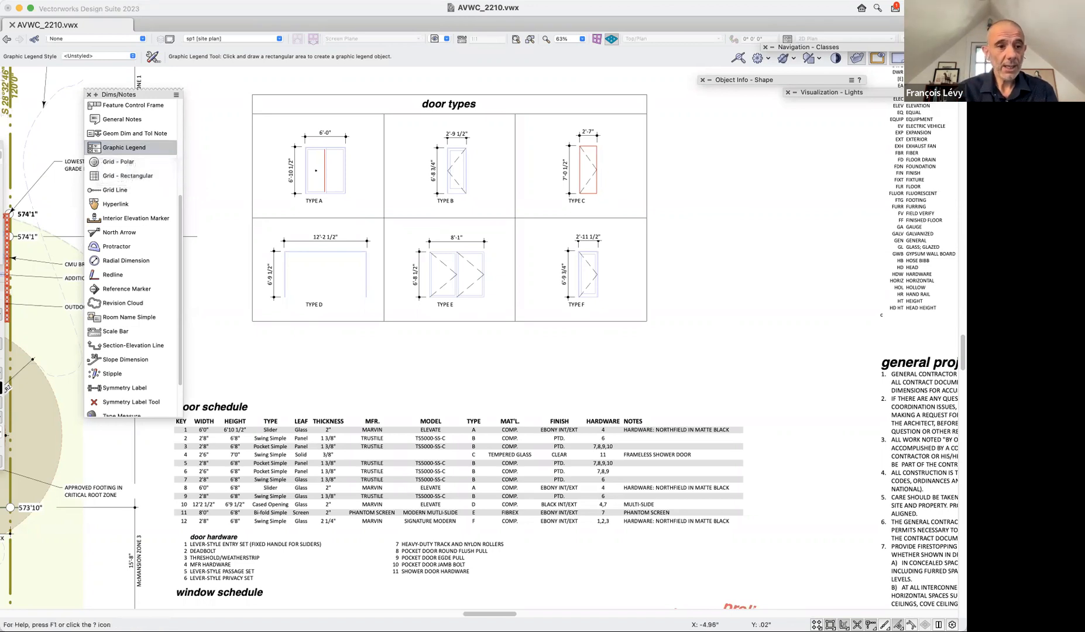
left_click_drag(1, 274, 284, 304)
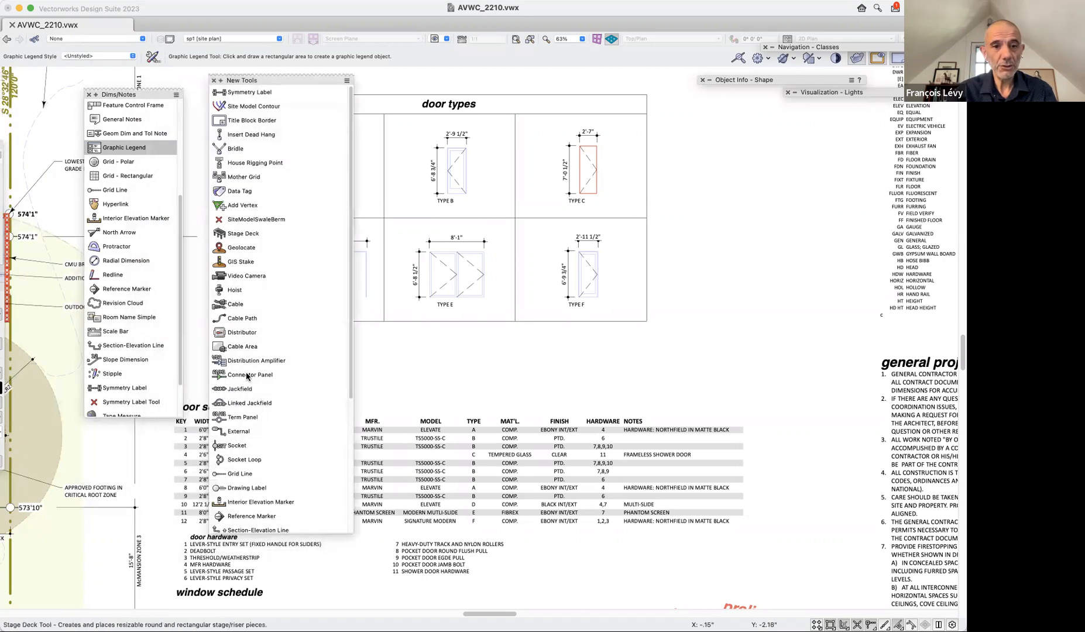
scroll(262, 473, "down", 10)
scroll(262, 472, "up", 10)
left_click(214, 80)
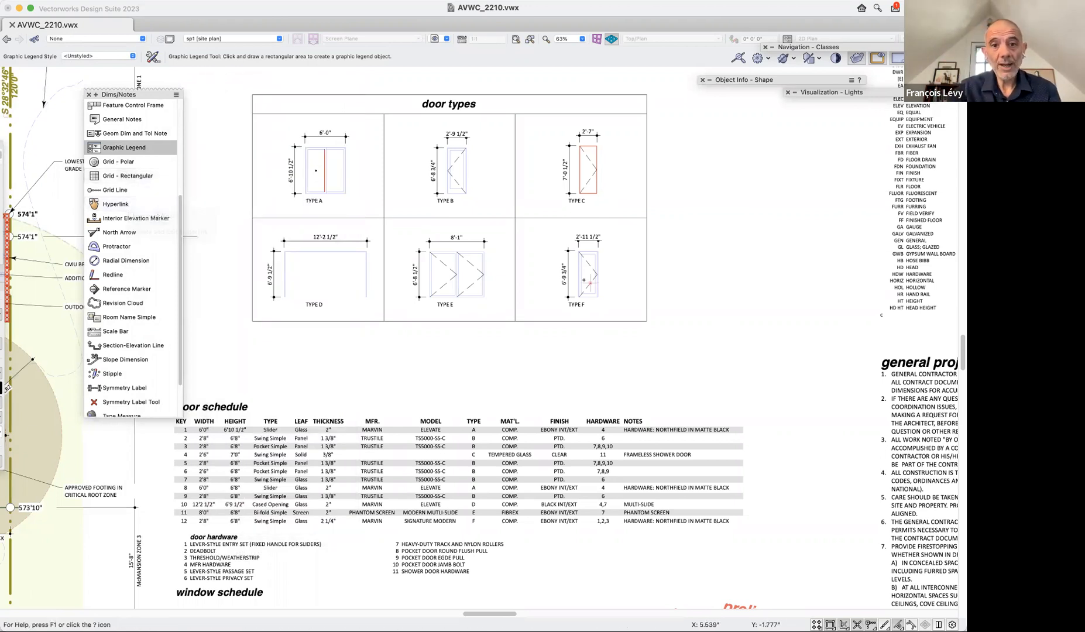
Move the existing door types legend down over the door schedule, clearing the space below the perspective titles.
scroll(590, 301, "up", 1)
scroll(590, 301, "up", 4)
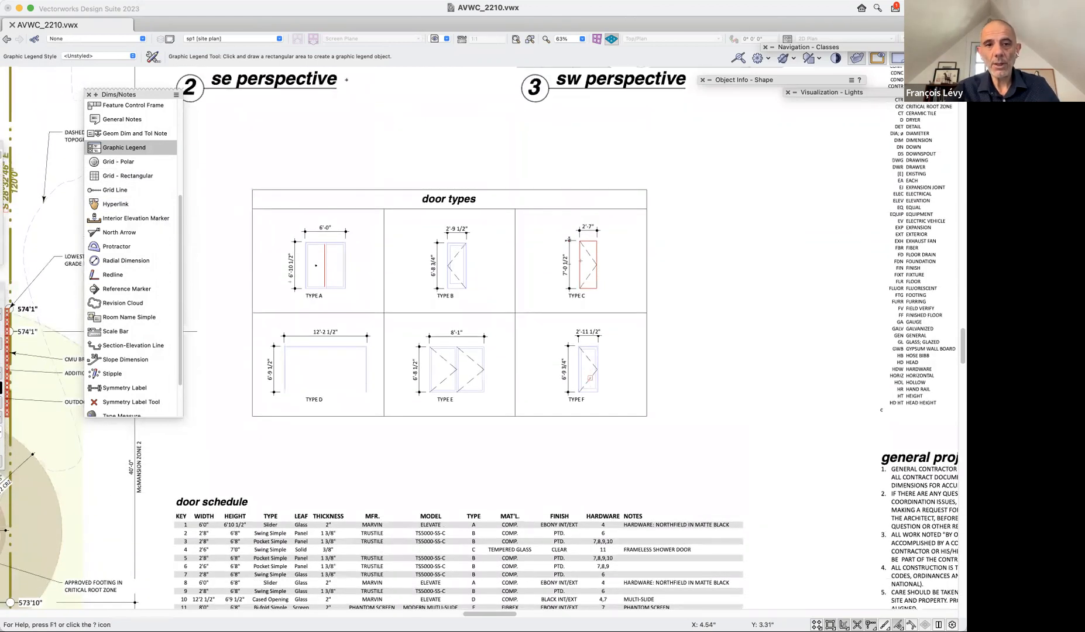
key("x")
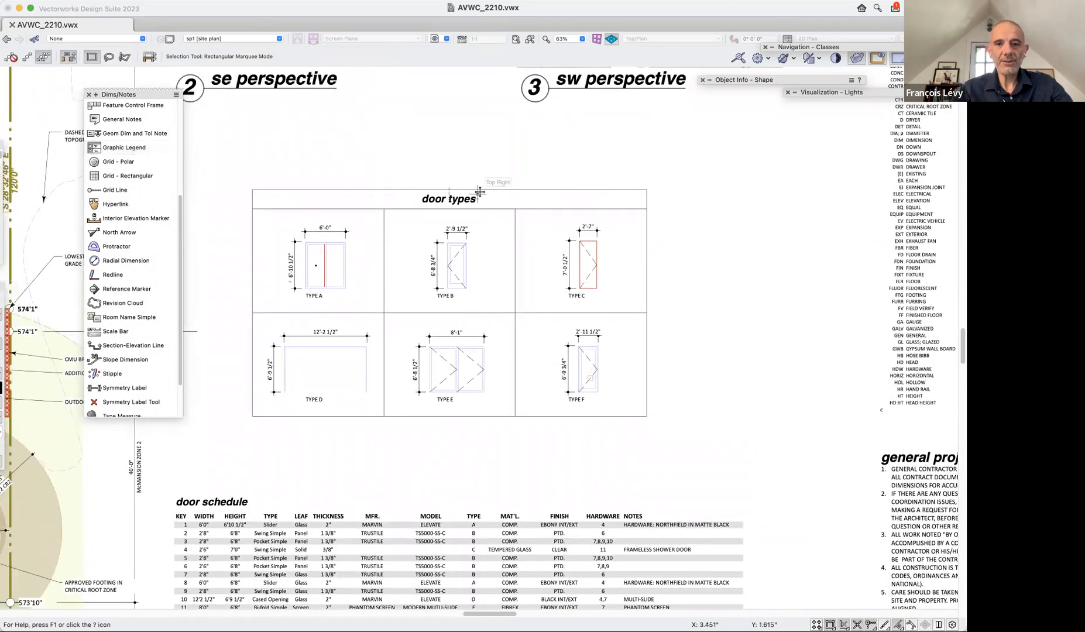
left_click(478, 191)
left_click_drag(477, 191, 774, 402)
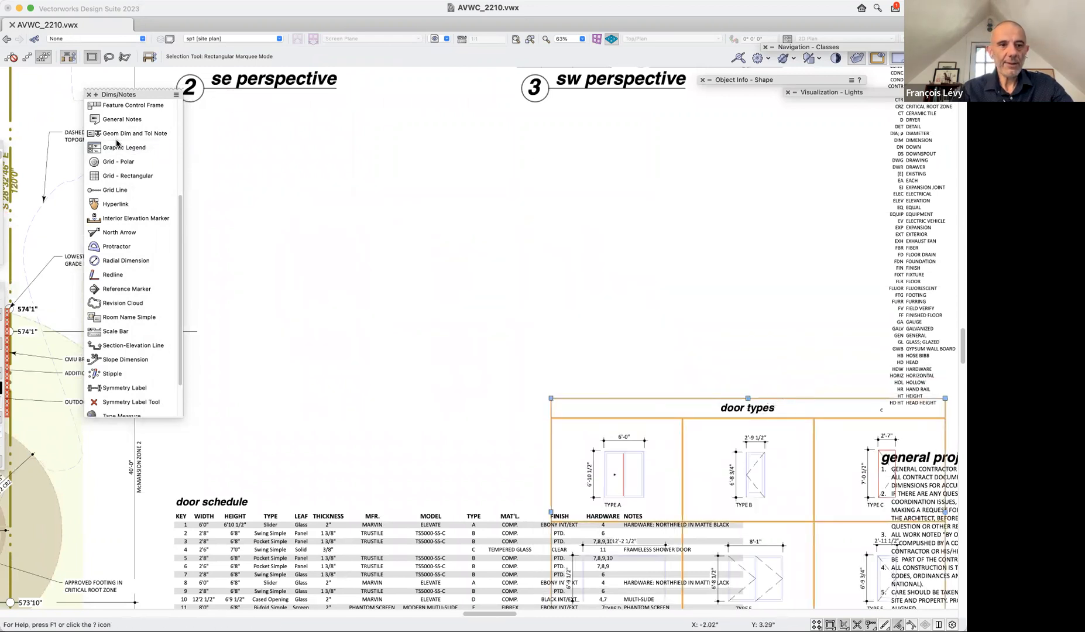
Draw a wide rectangular area for a new unstyled graphic legend in the blank space below the perspective titles.
left_click(100, 147)
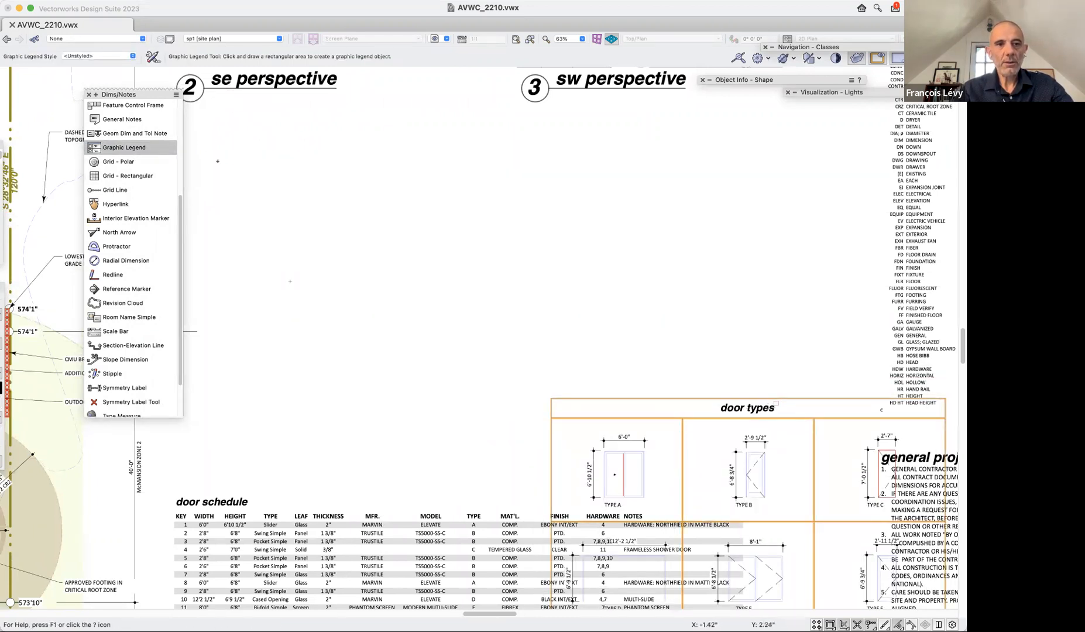
left_click(222, 138)
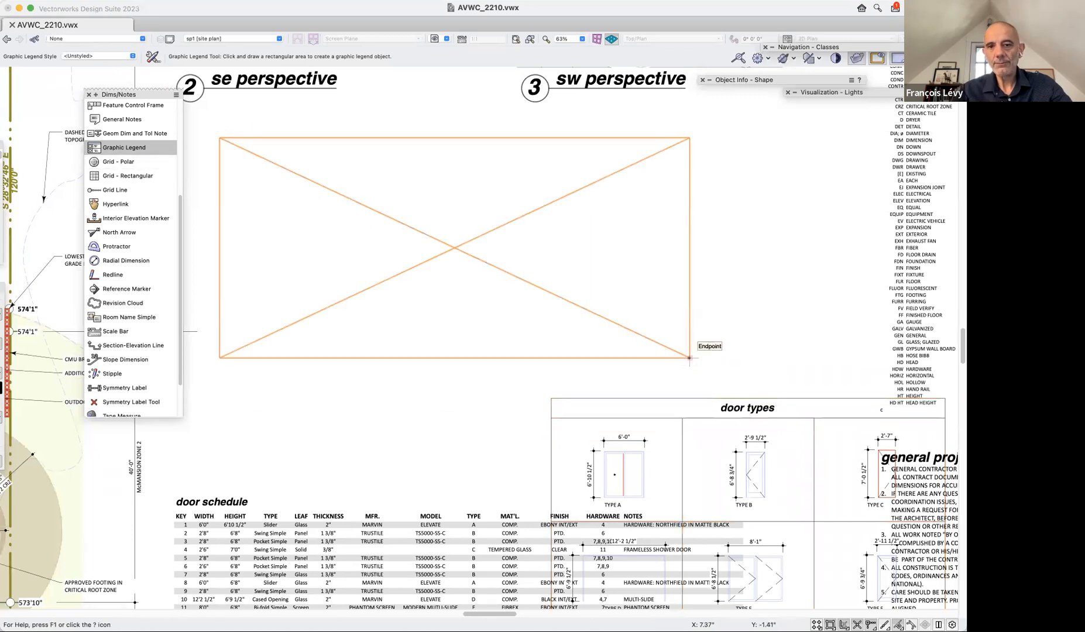
left_click(690, 357)
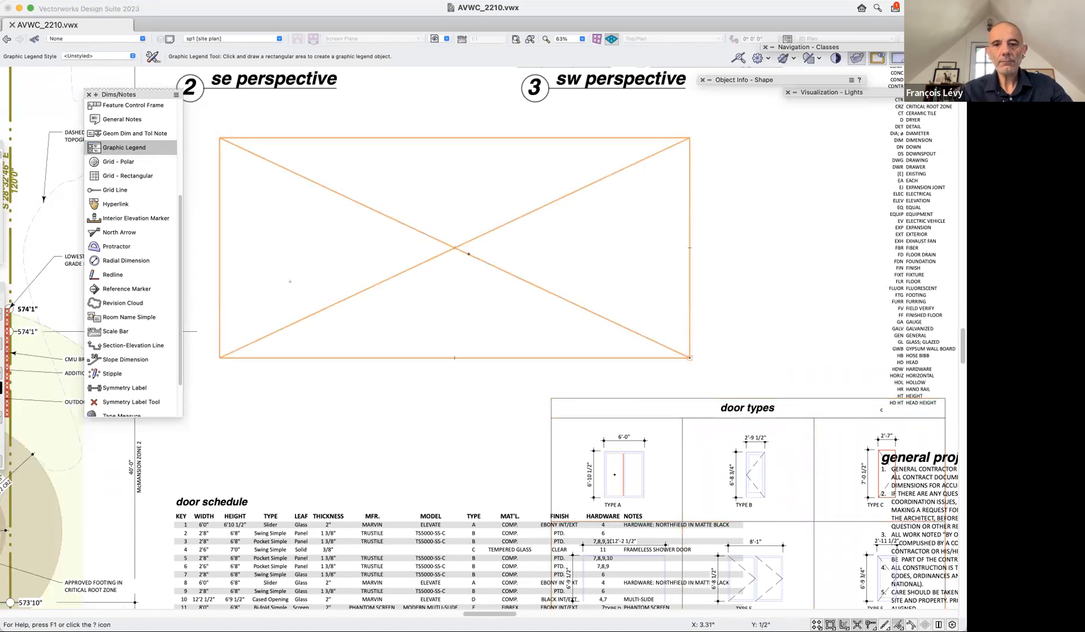
Open the graphic legend's preferences and set its legend source to Door.
left_click(152, 56)
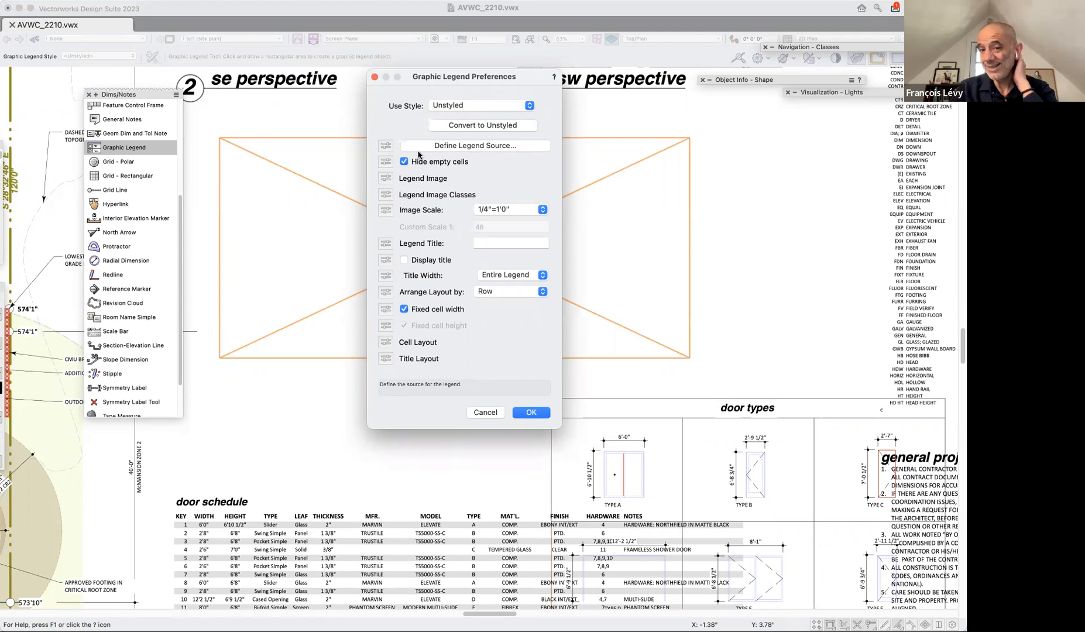
left_click(460, 149)
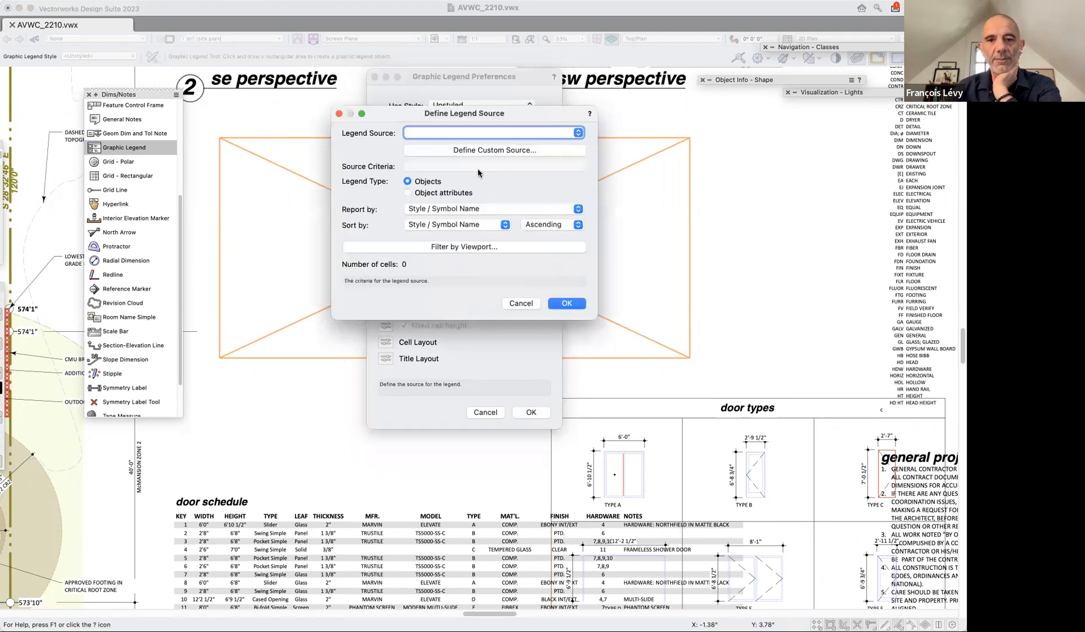
left_click(565, 134)
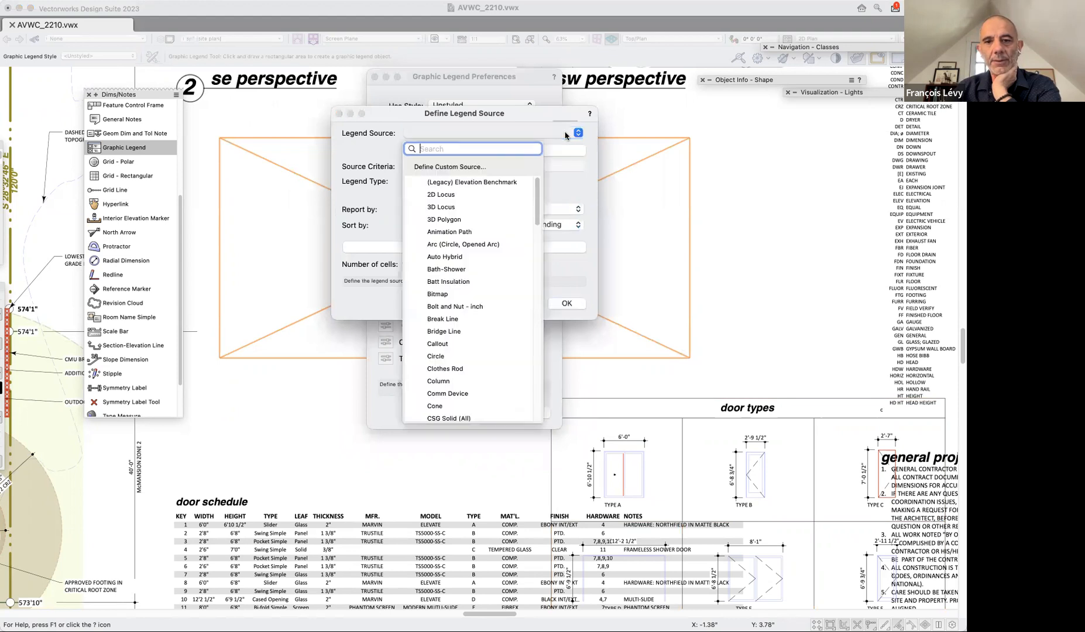
scroll(475, 235, "down", 1)
scroll(475, 235, "up", 1)
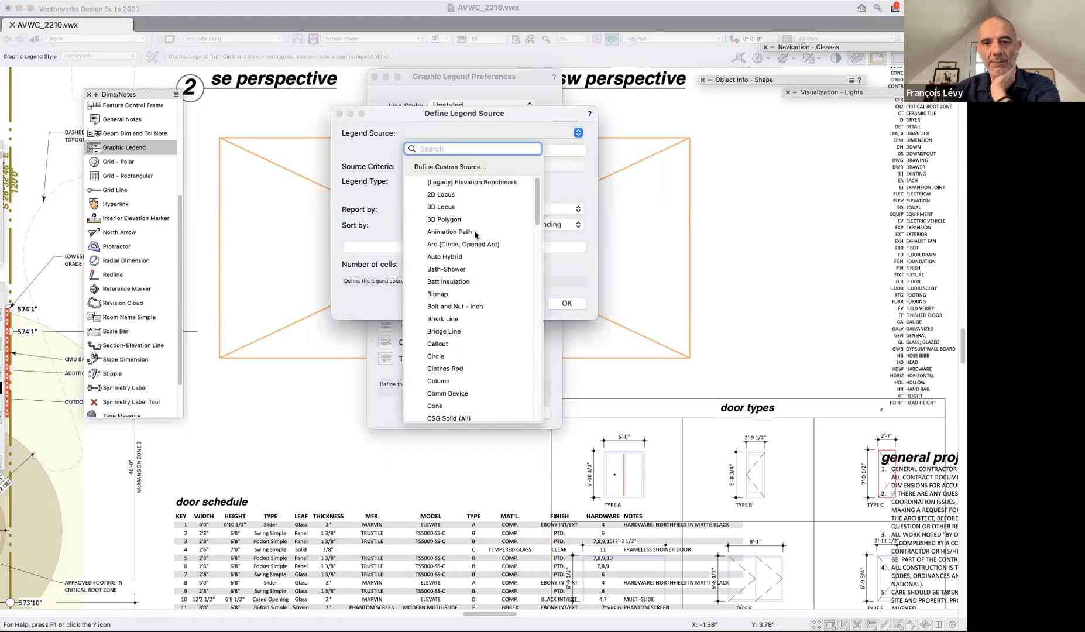
scroll(475, 235, "down", 5)
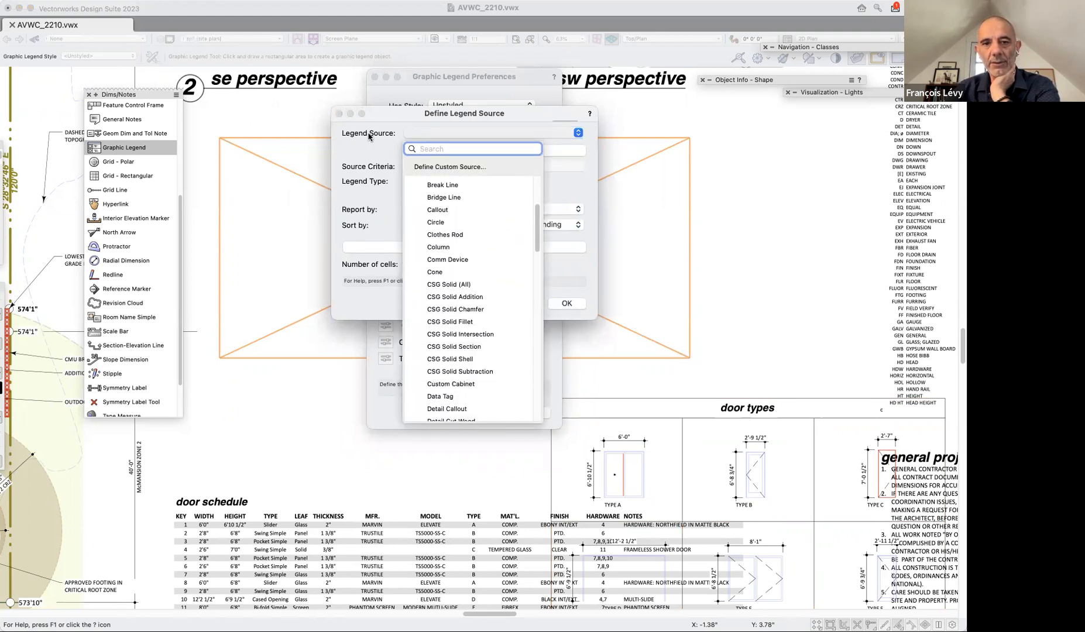
left_click(411, 137)
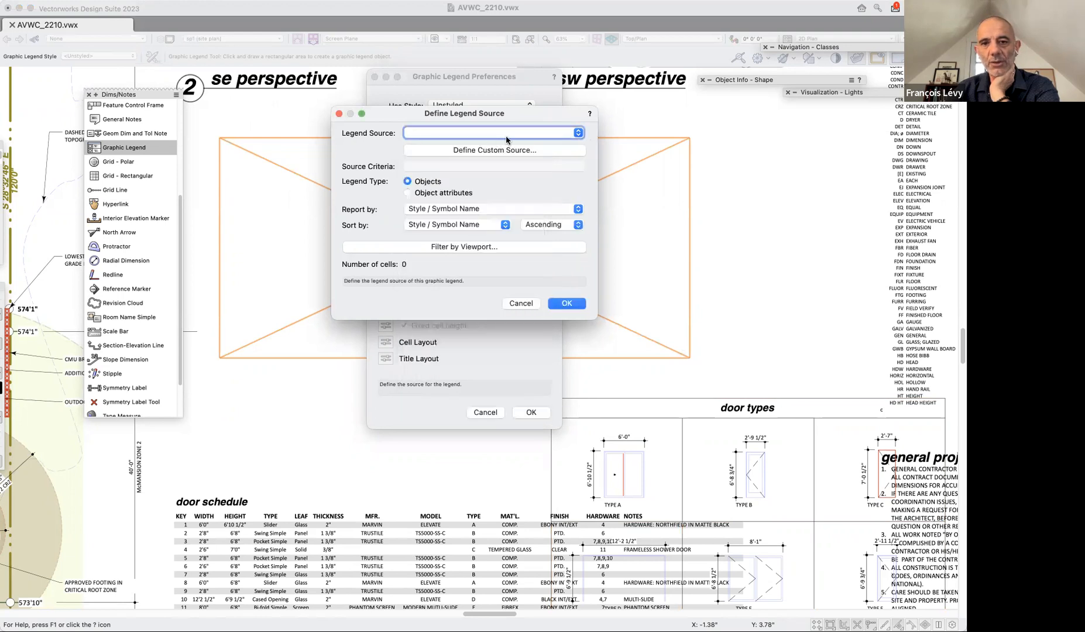
left_click(576, 133)
scroll(497, 281, "down", 6)
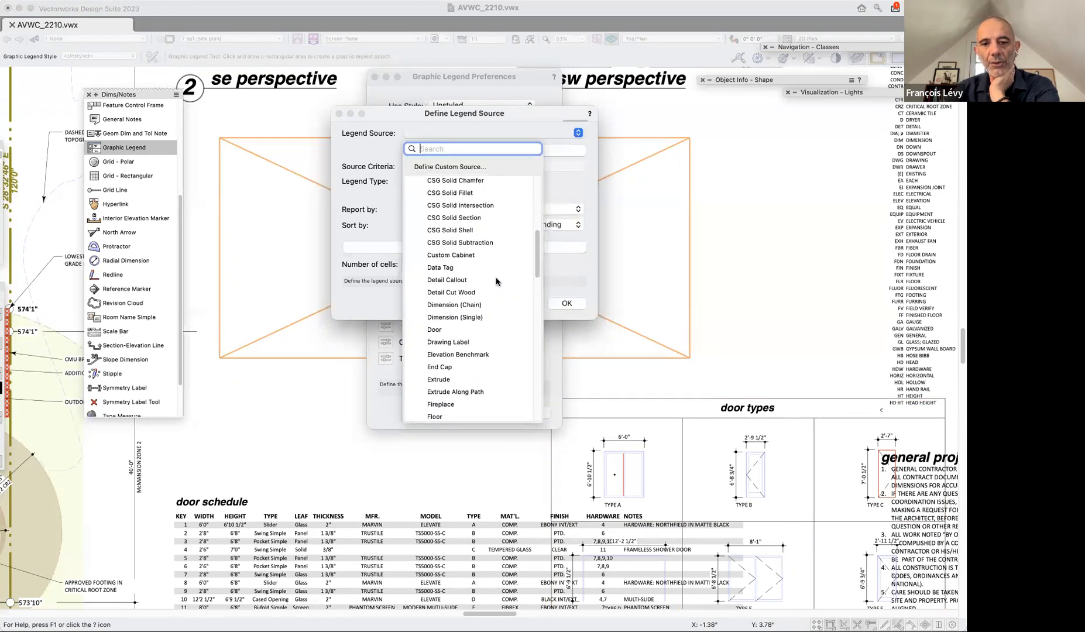
left_click(439, 199)
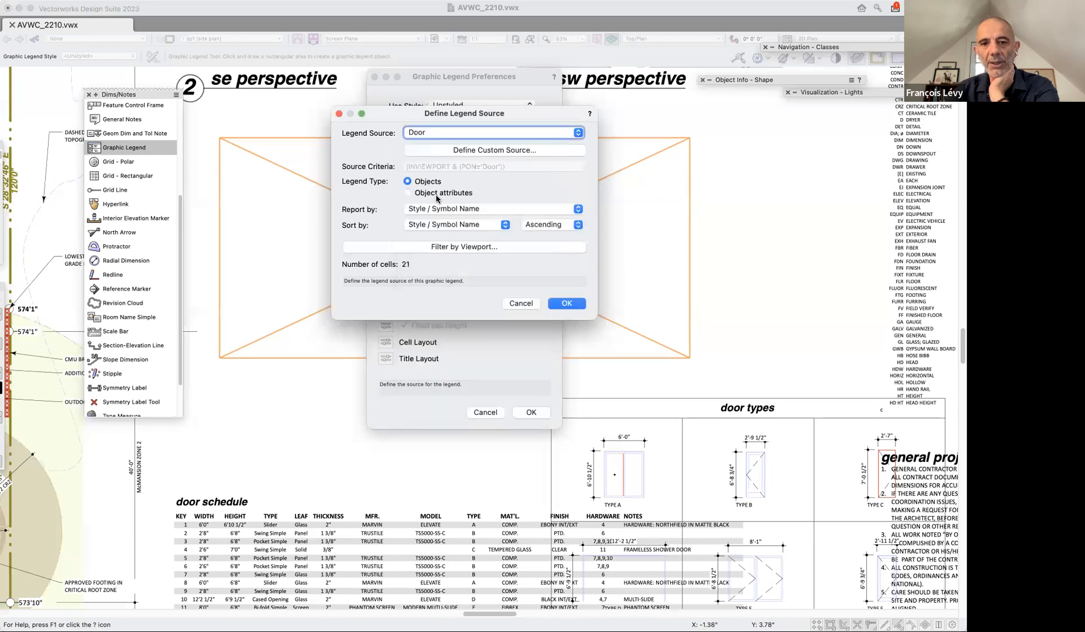
Examine the full list of object types available as legend sources, keeping Door selected.
left_click(543, 133)
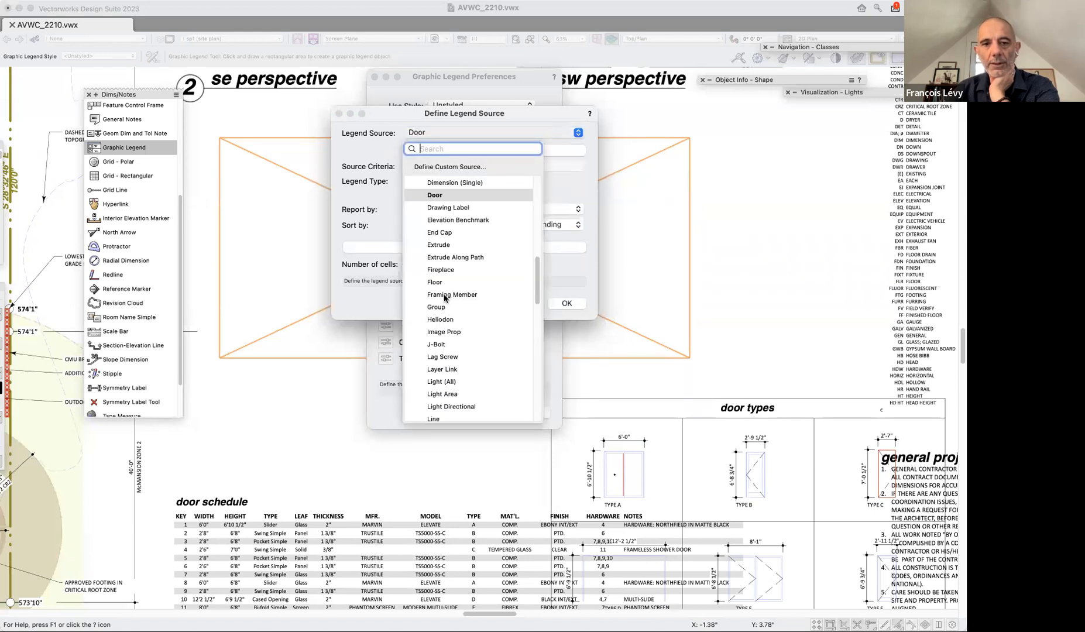
scroll(445, 297, "down", 5)
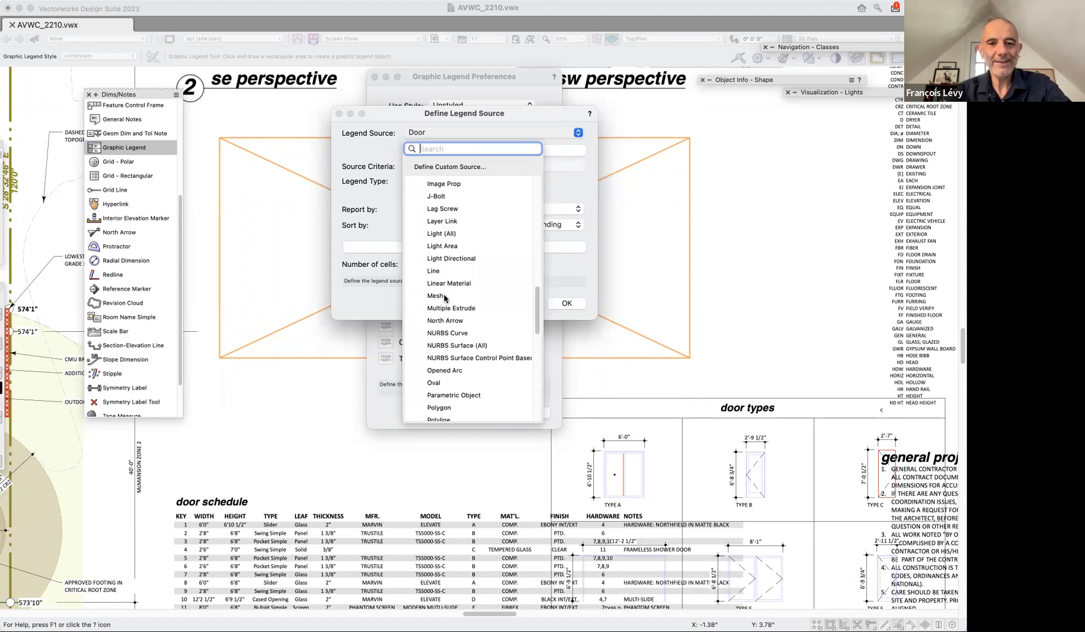
scroll(457, 298, "down", 3)
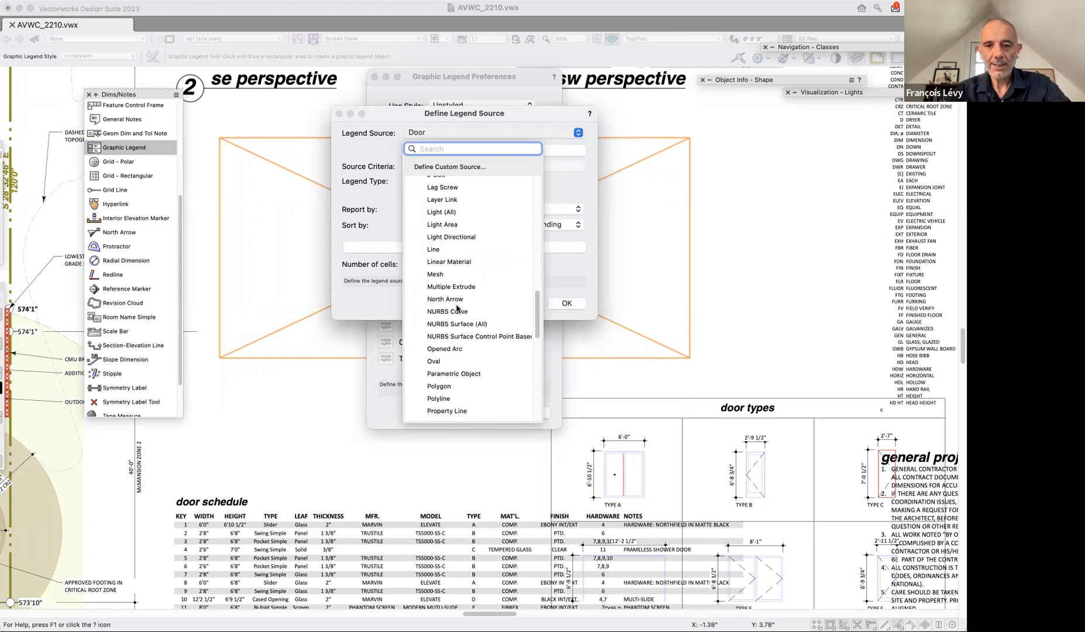
scroll(458, 307, "down", 8)
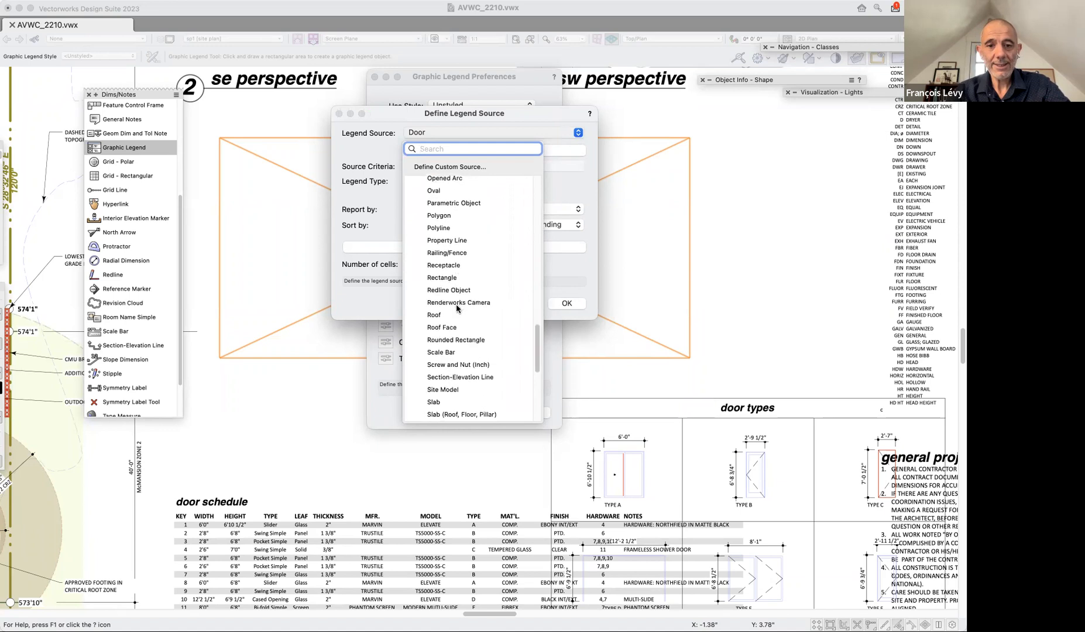
scroll(457, 307, "down", 5)
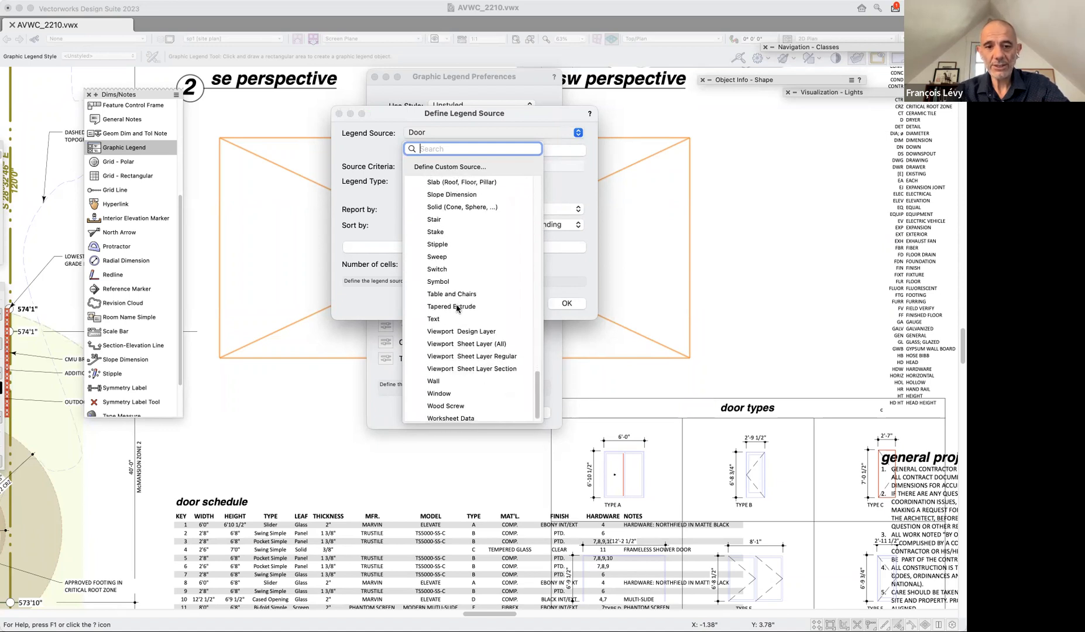
scroll(457, 308, "down", 1)
scroll(457, 308, "up", 18)
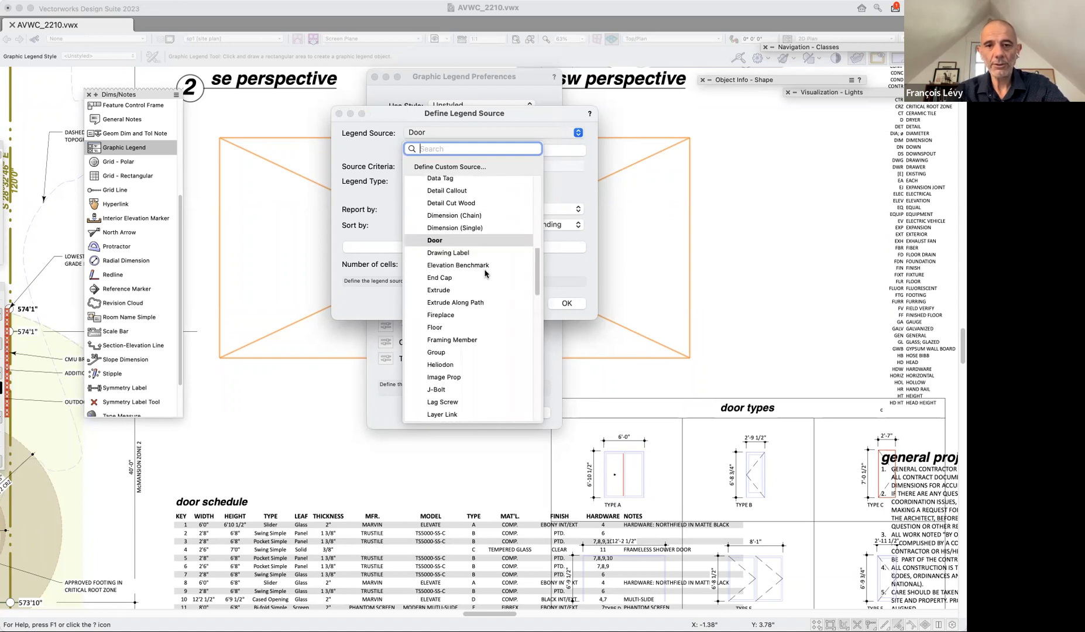
left_click(473, 131)
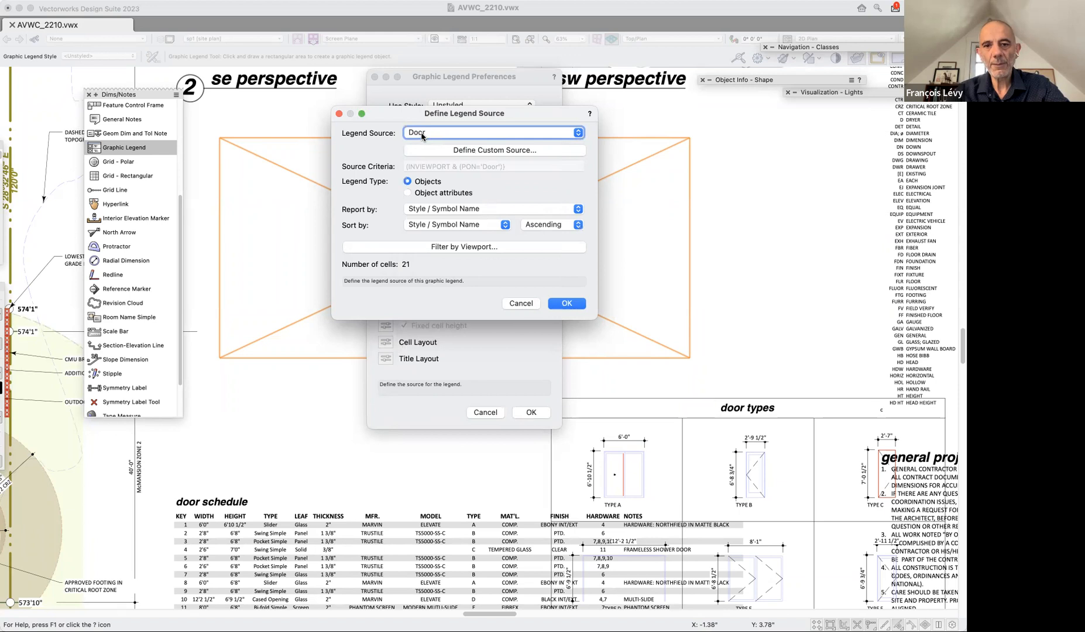
Define a custom source for the door legend with an added criterion: Layer is not Floor-Existing-1.
left_click(426, 147)
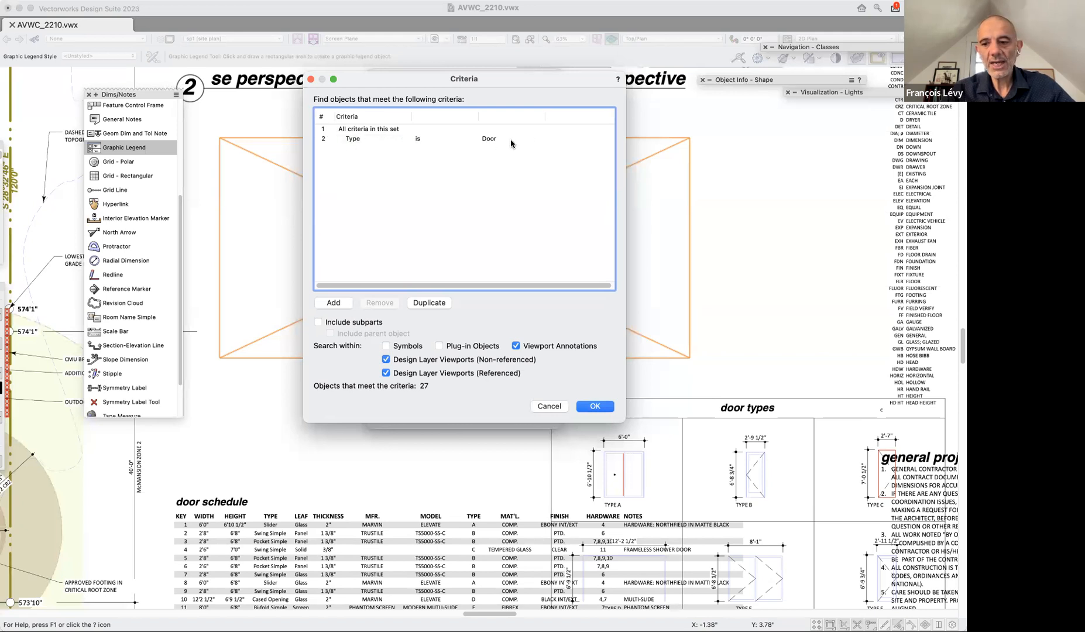
left_click(342, 302)
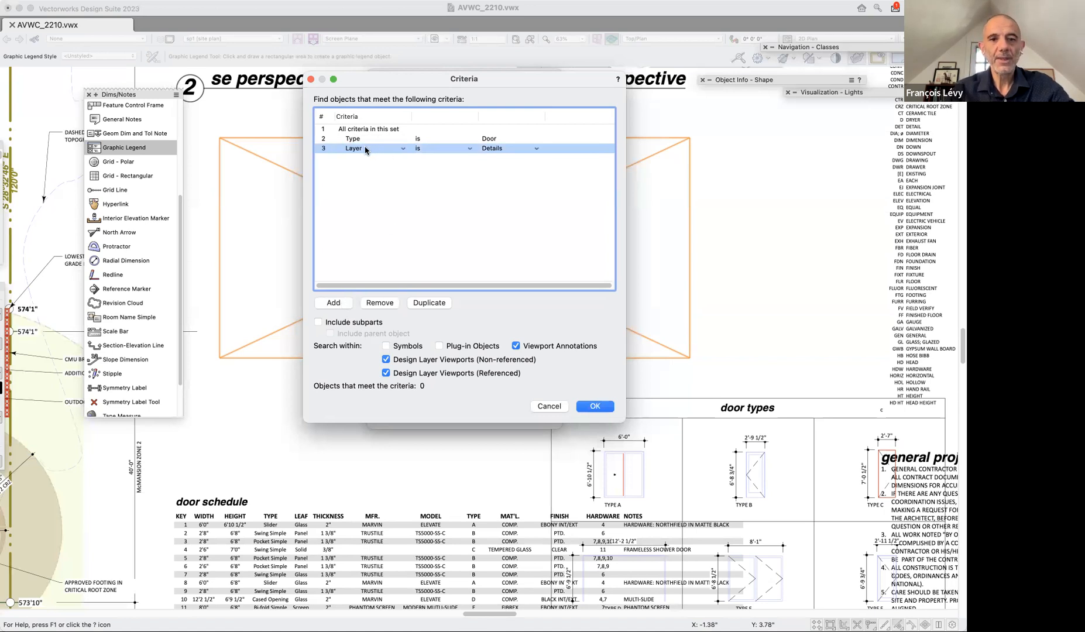
left_click(531, 150)
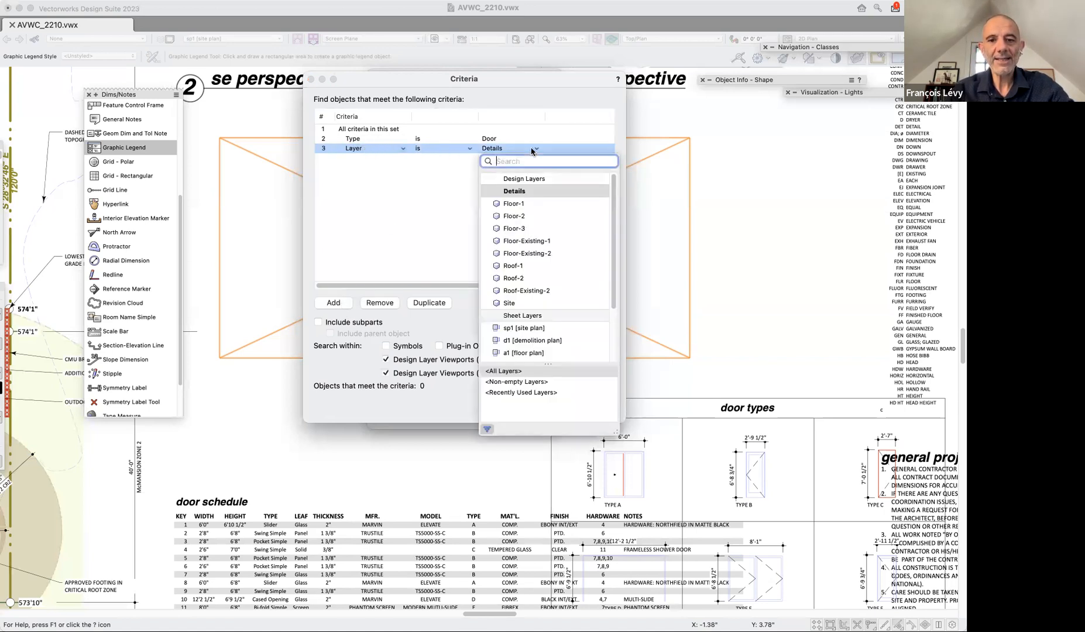
left_click(433, 152)
left_click(457, 148)
left_click(432, 170)
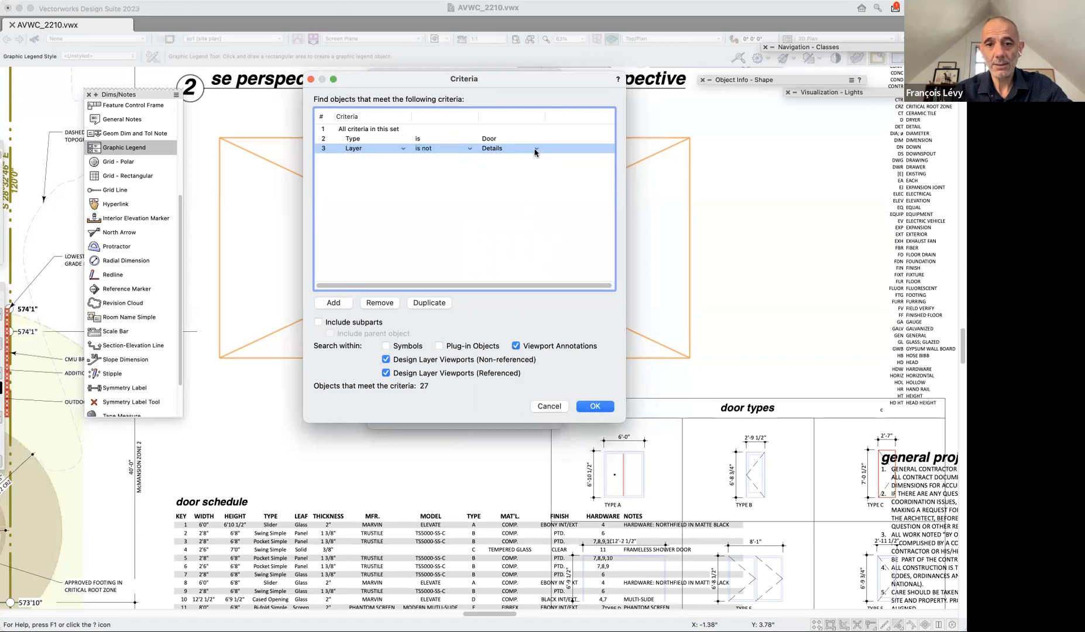
left_click(535, 150)
left_click(526, 241)
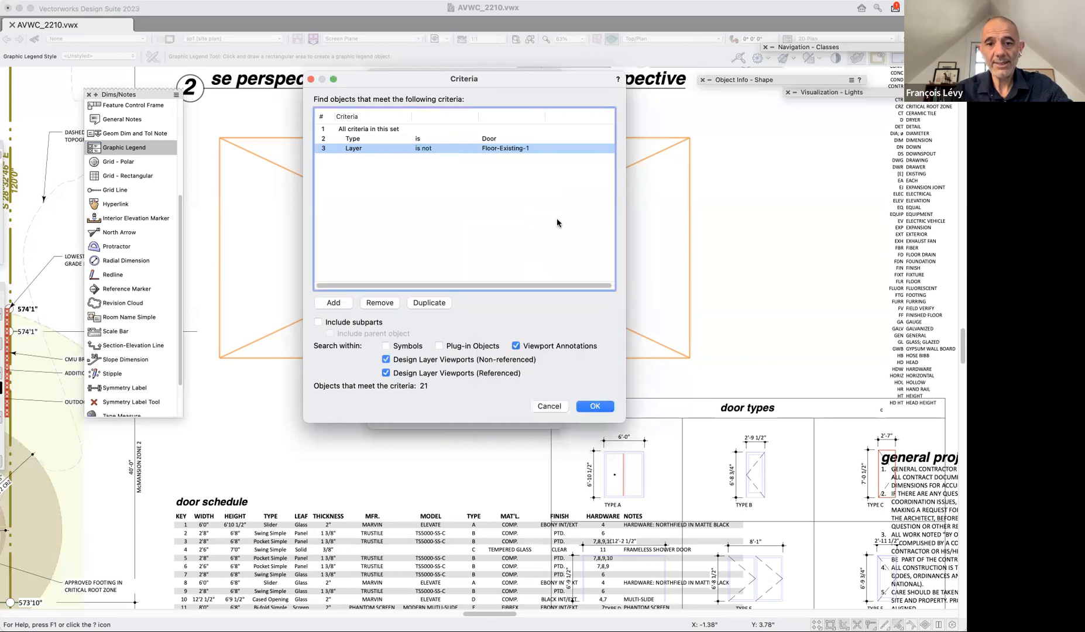
Add the criterion Layer is not Floor-Existing-2 to the custom door source and accept the legend source and preferences.
left_click(344, 302)
left_click(468, 158)
left_click(433, 179)
left_click(535, 158)
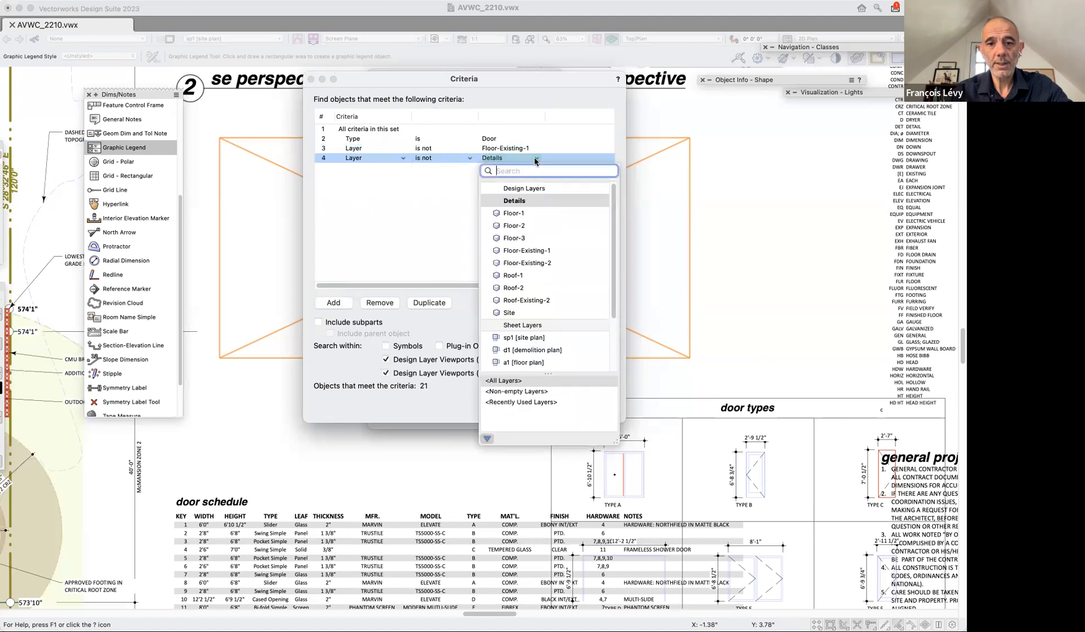
left_click(550, 265)
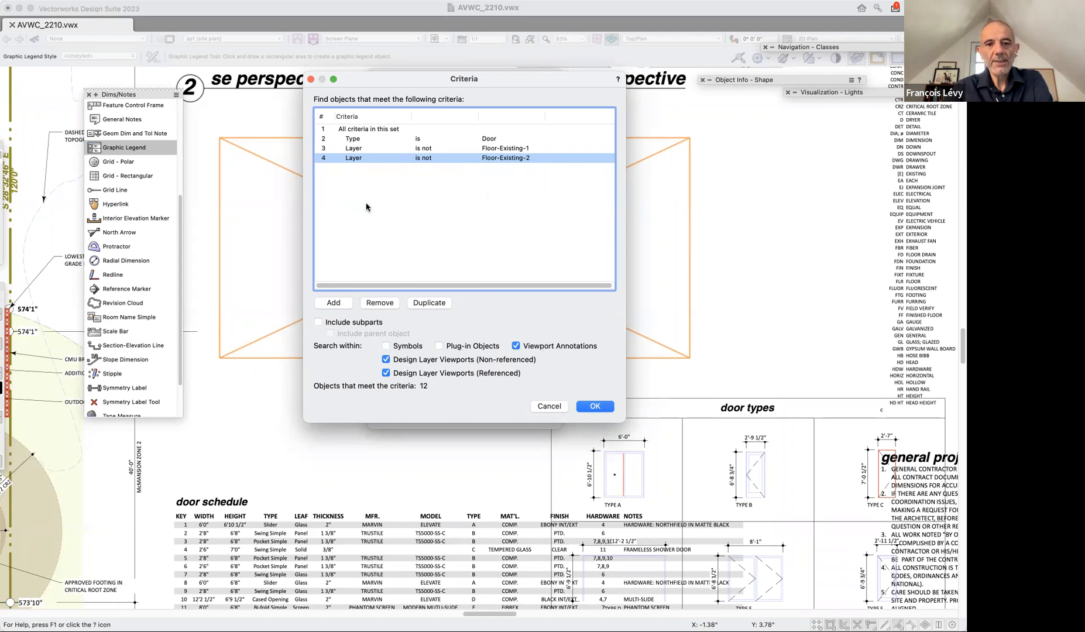
left_click(591, 408)
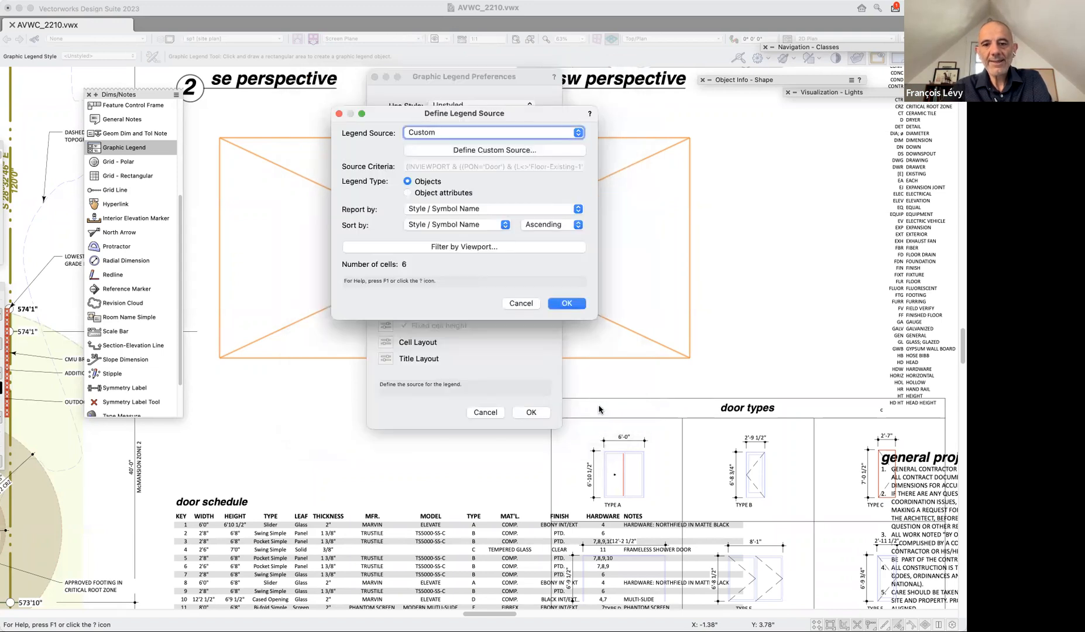
left_click(566, 304)
left_click(531, 413)
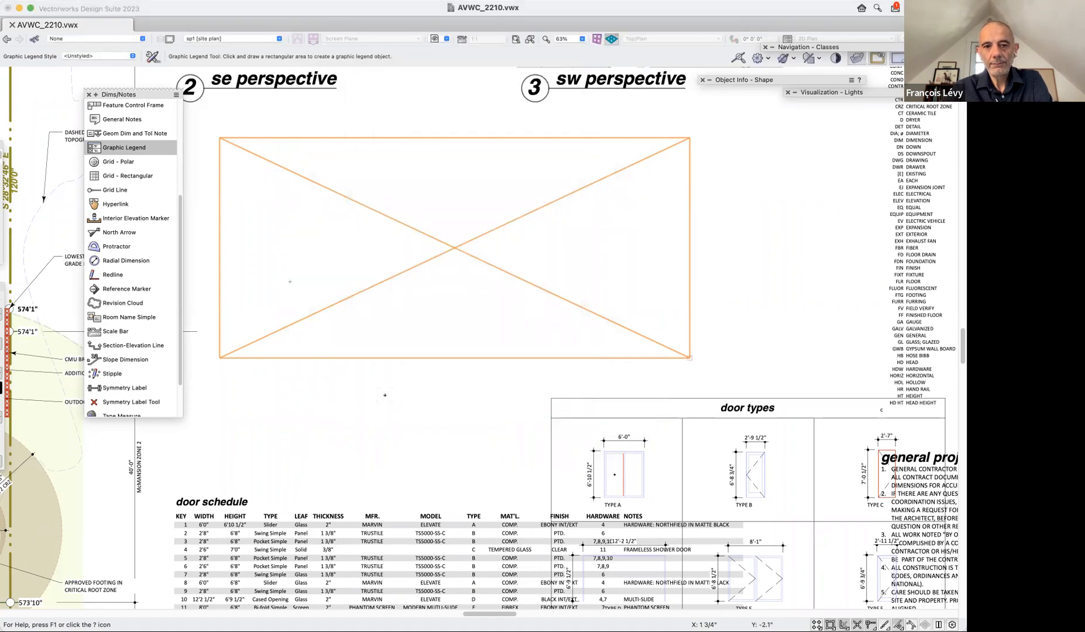
Start a custom source definition for the placed graphic legend with the criterion Type is Door.
key("x")
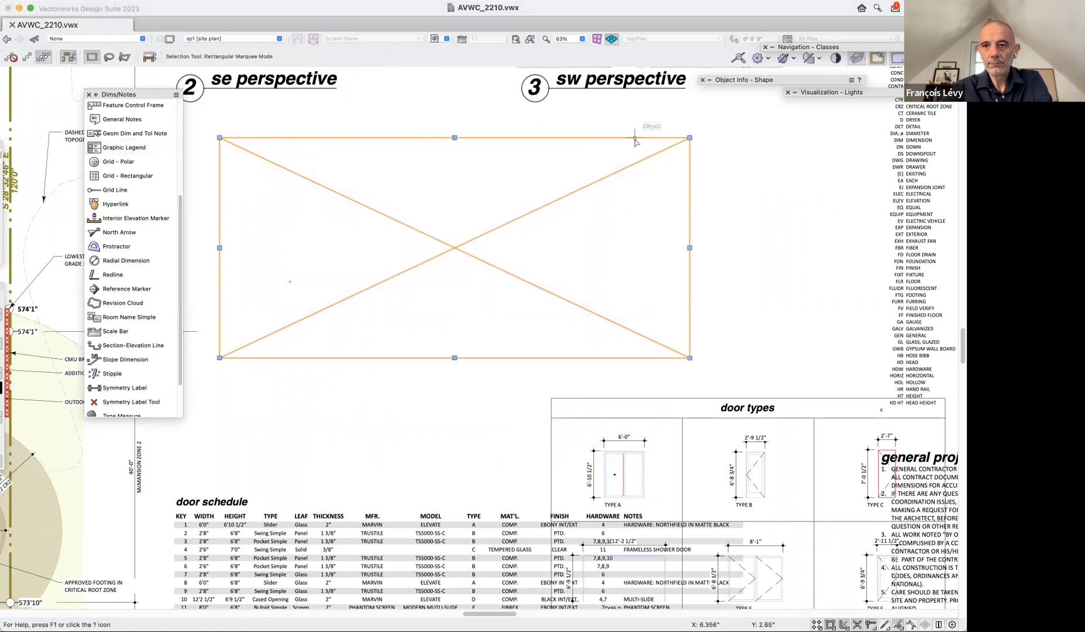
mouse_move(815, 81)
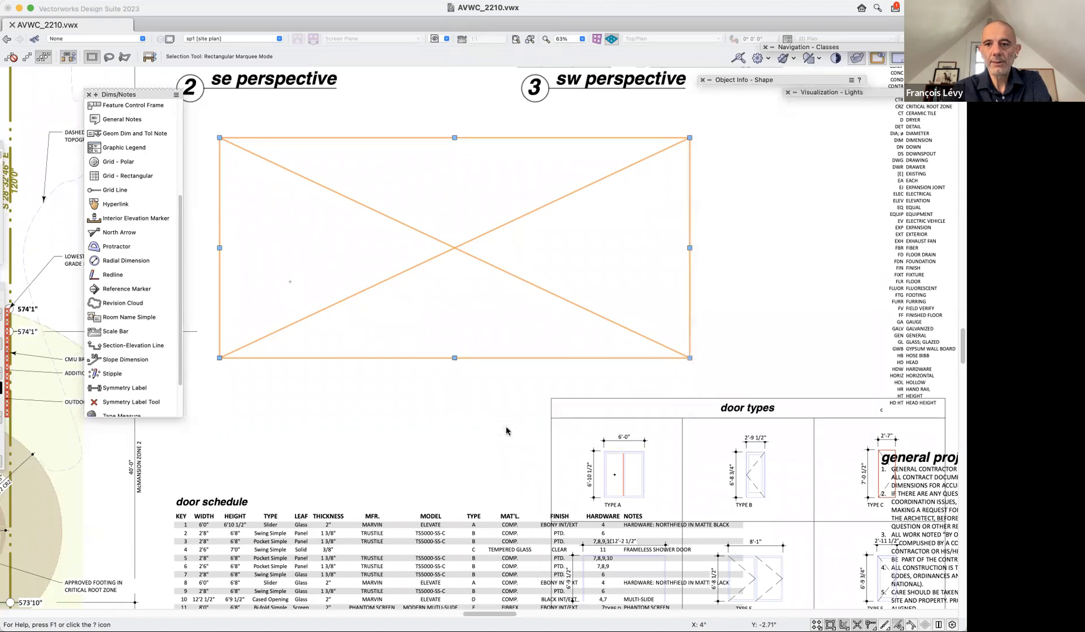
mouse_move(754, 80)
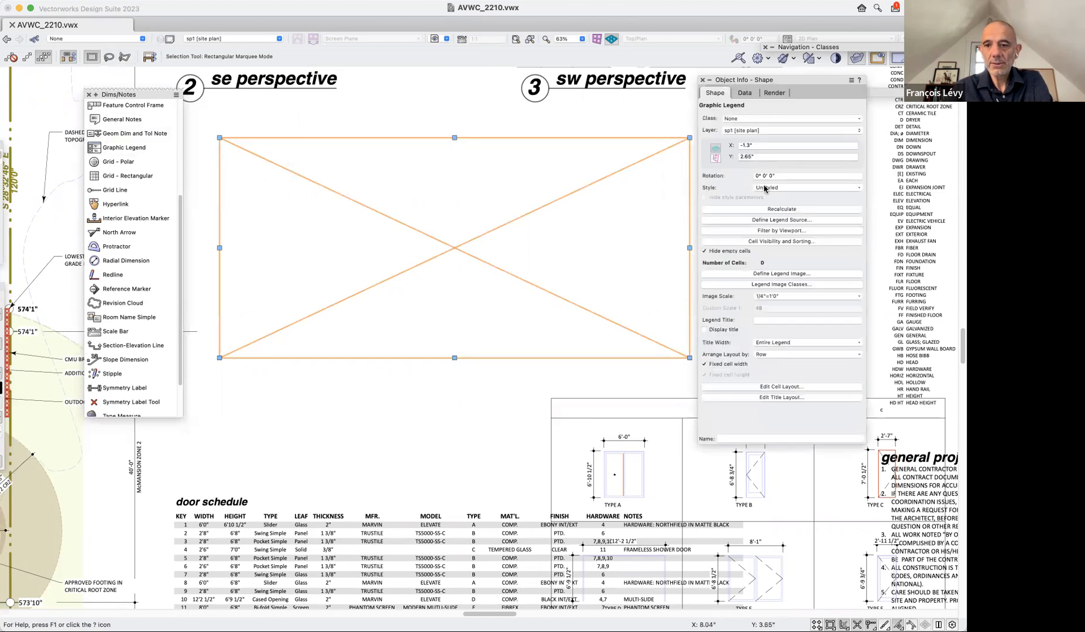
left_click(802, 220)
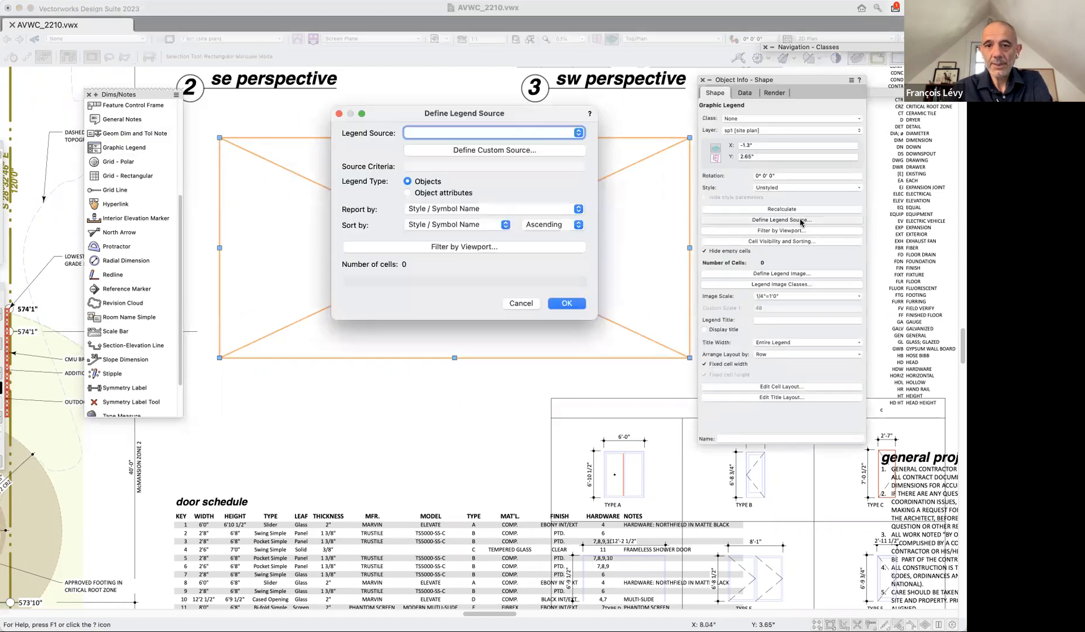
left_click(459, 151)
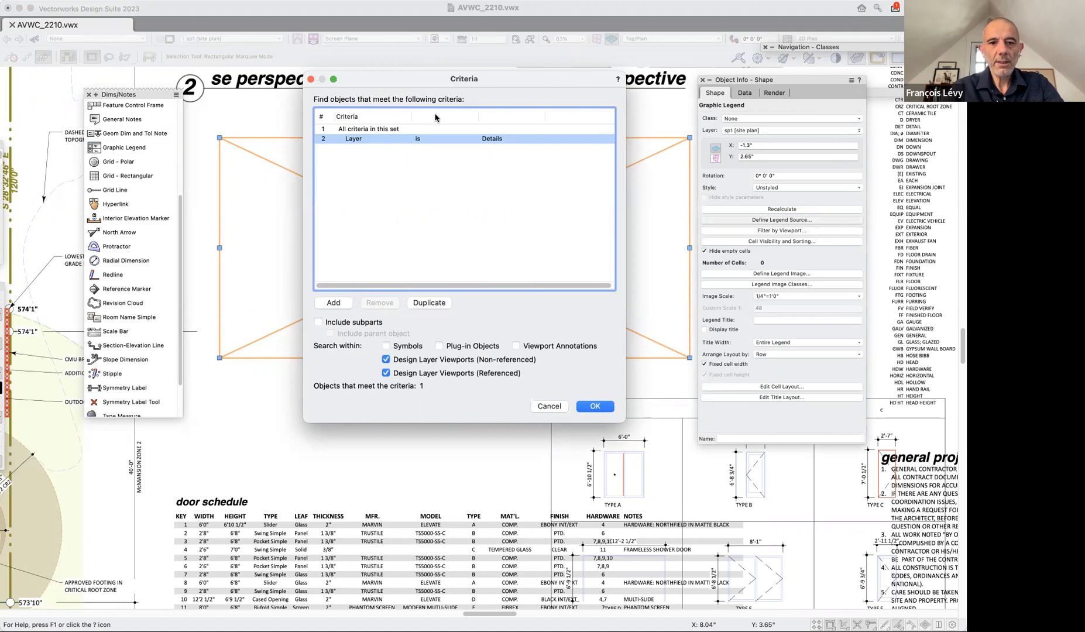
left_click(400, 140)
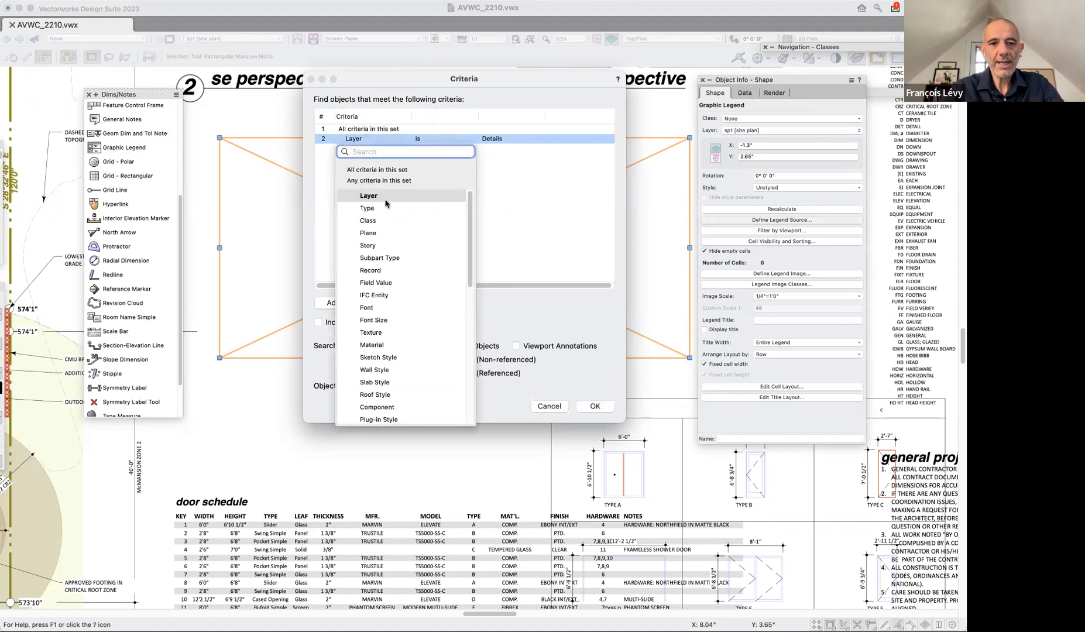
left_click(375, 208)
left_click(539, 140)
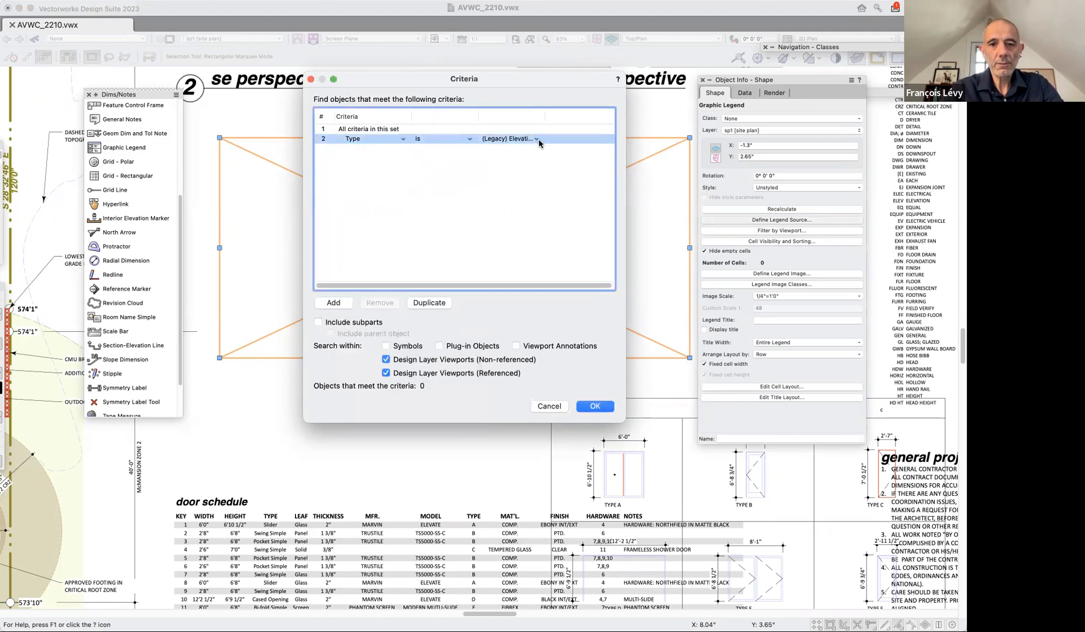
left_click(538, 139)
type("door")
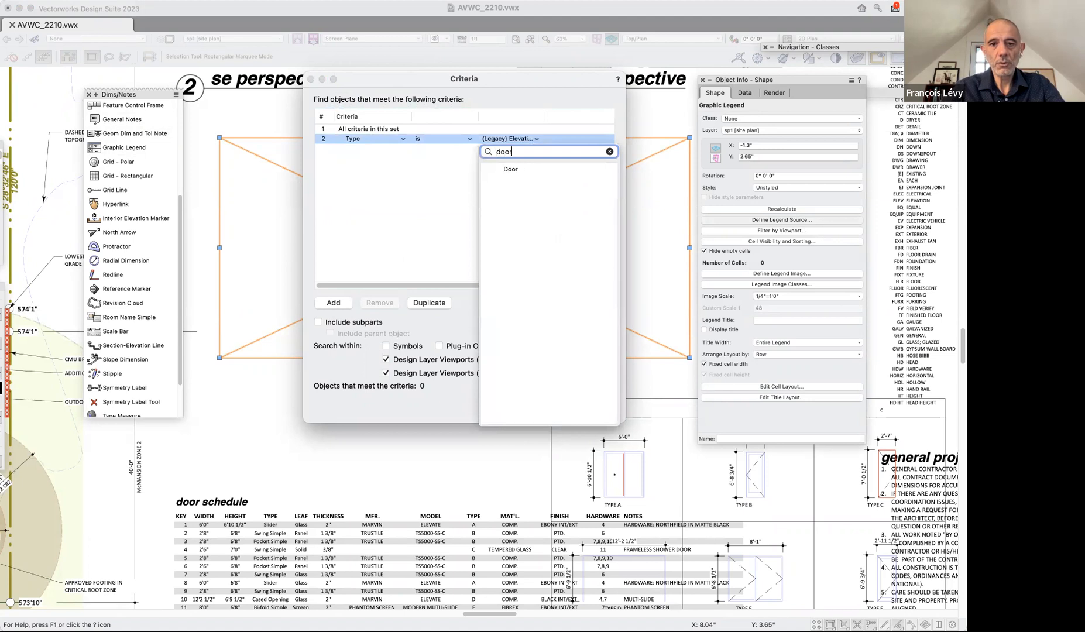
left_click(511, 169)
Add a second criterion to the legend source: Layer is not Floor-Existing-1.
left_click(333, 303)
left_click(420, 148)
left_click(427, 170)
left_click(498, 152)
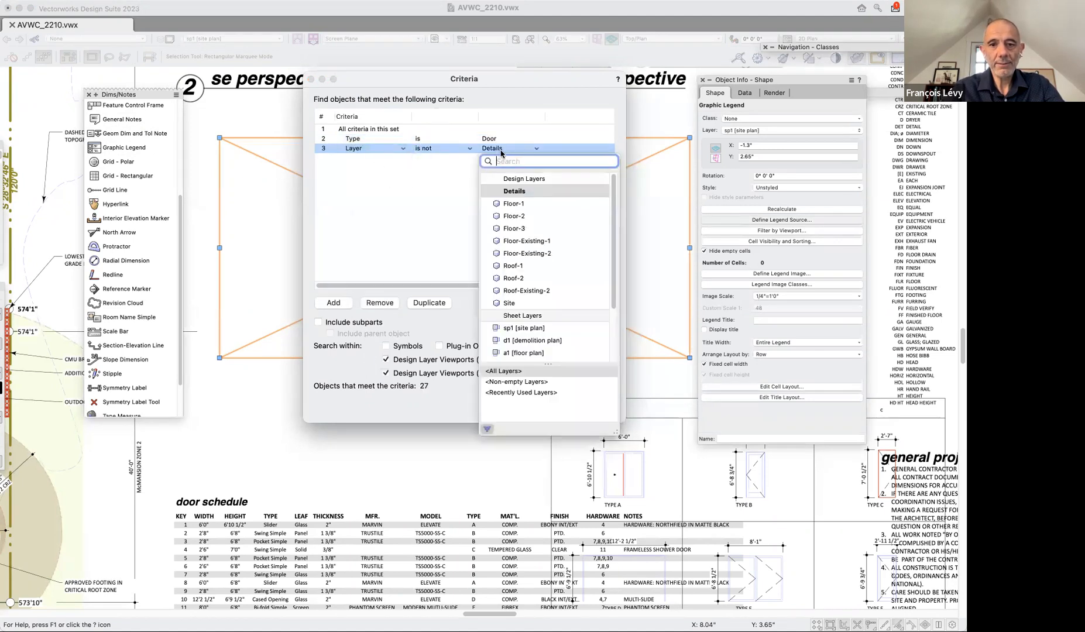
left_click(554, 240)
Add a third criterion, Layer is not Floor-Existing-2, and apply the custom source to the legend.
left_click(335, 303)
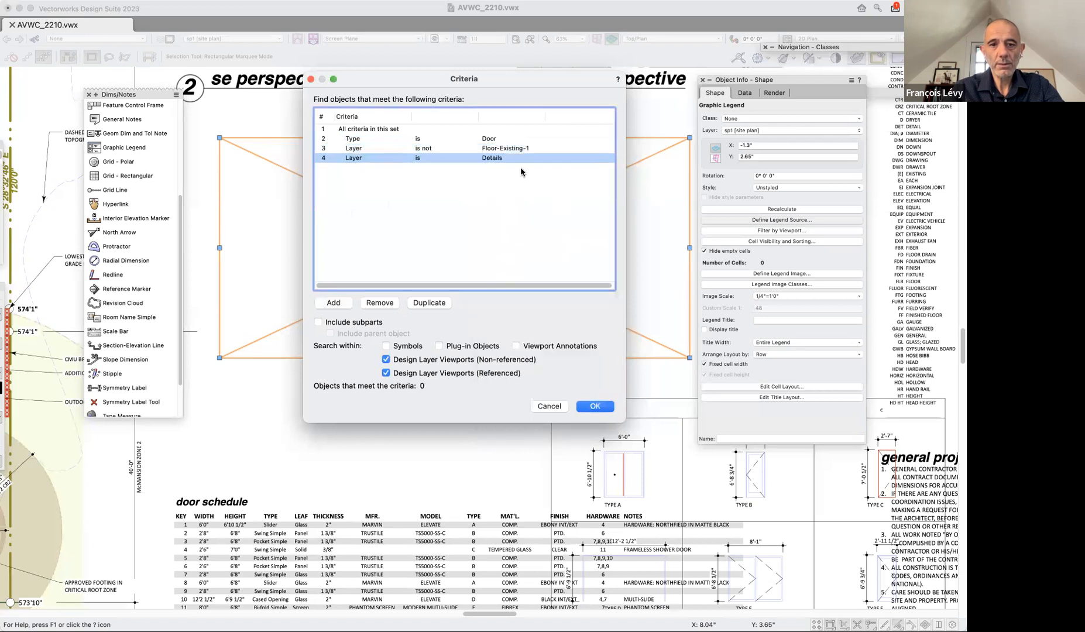
left_click(436, 158)
key("Return")
left_click(530, 158)
left_click(545, 261)
left_click(605, 408)
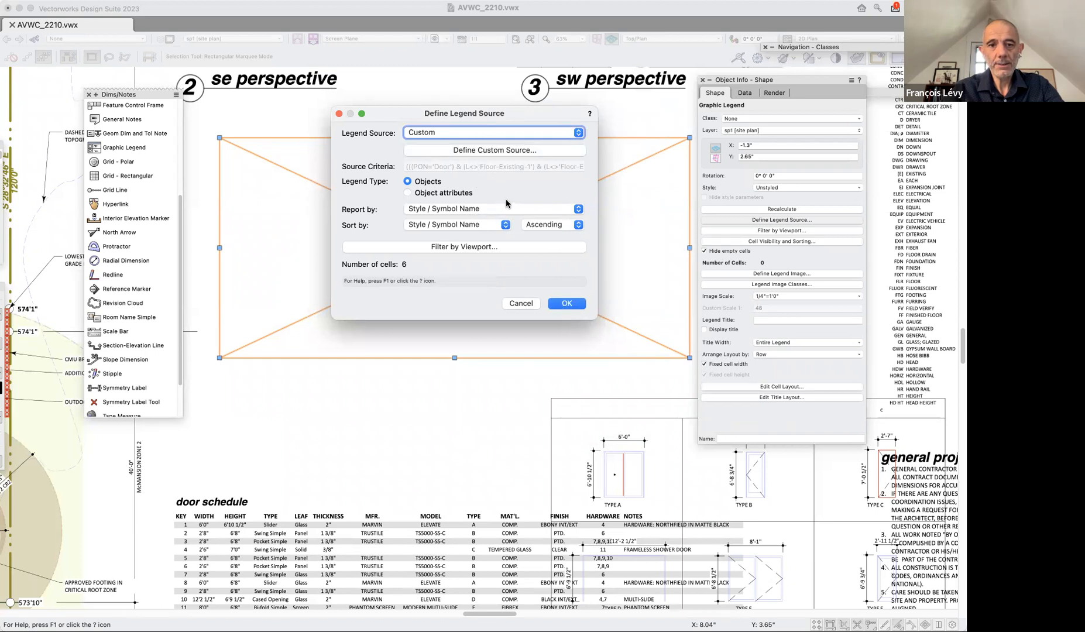
left_click(565, 303)
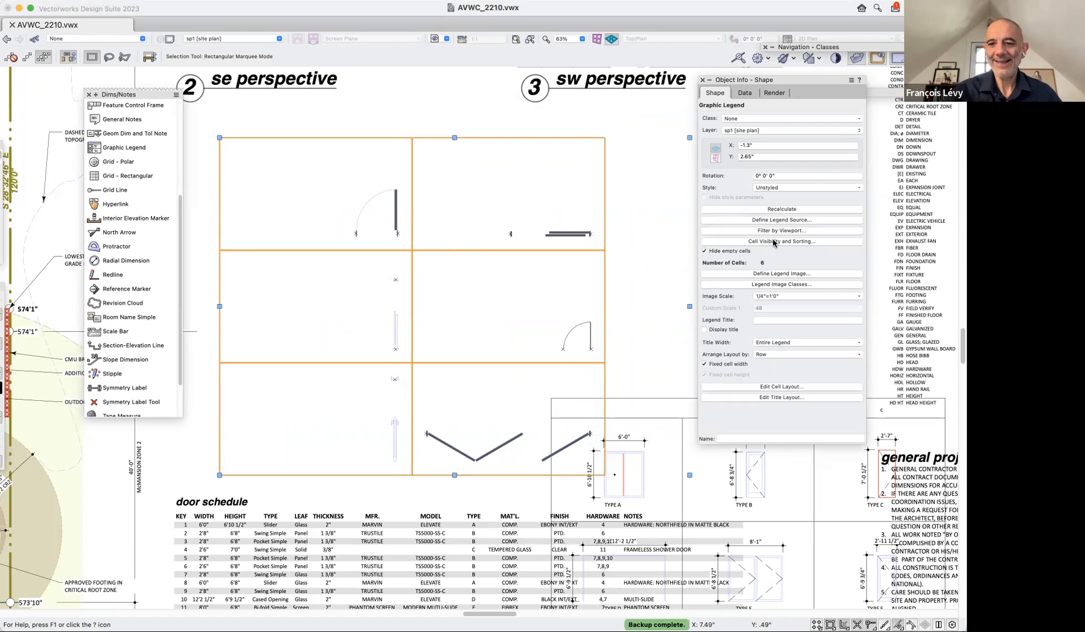
Set the legend source to report by the Door parameter User Field 1 and apply it.
left_click(745, 221)
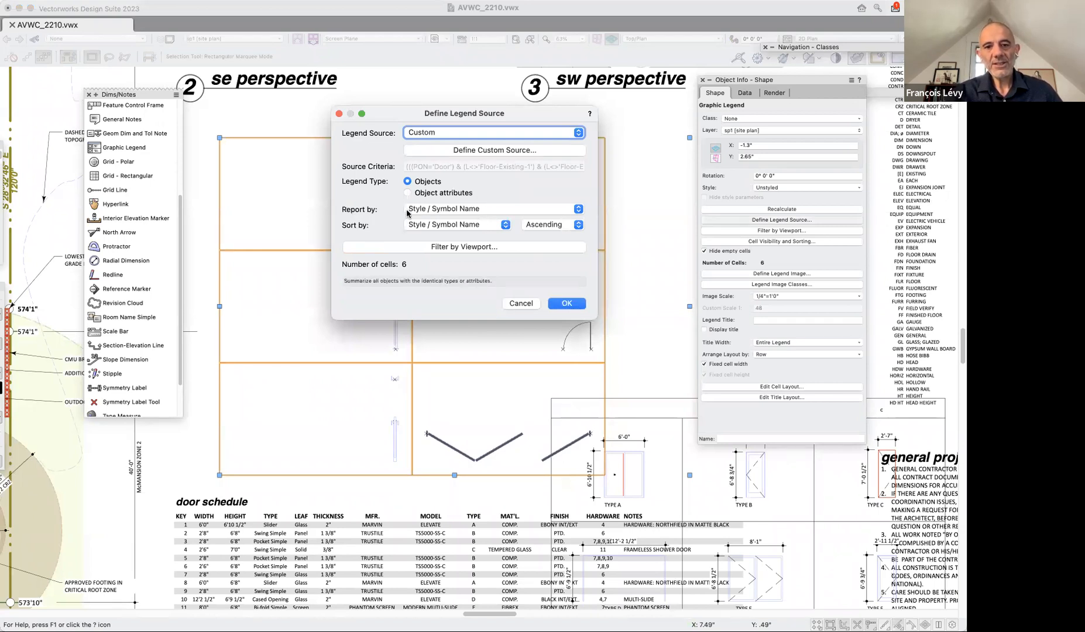
left_click(426, 224)
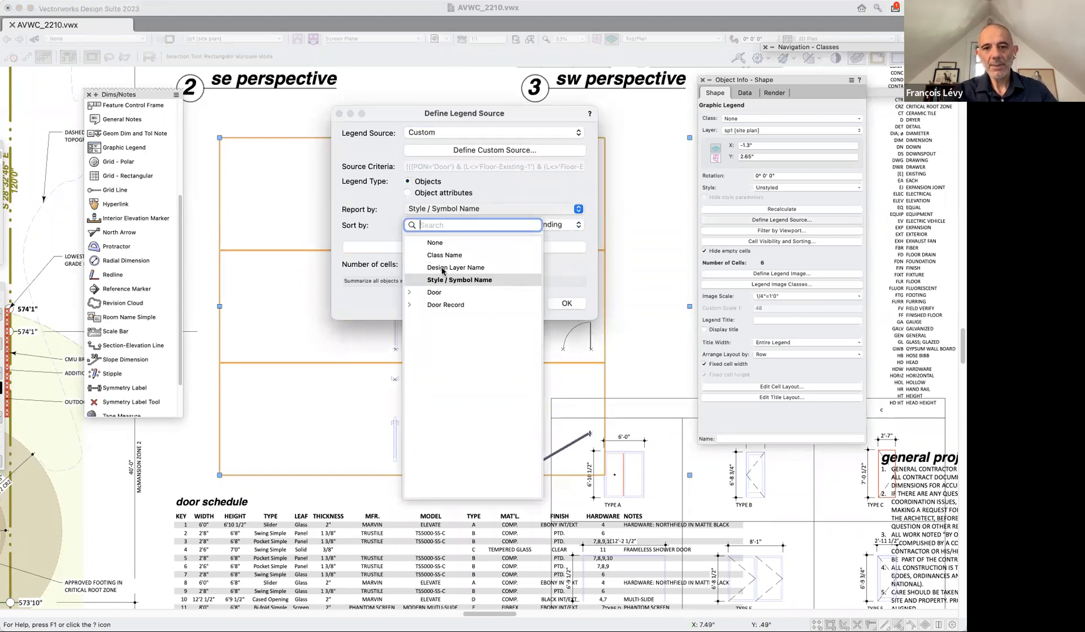
left_click(409, 293)
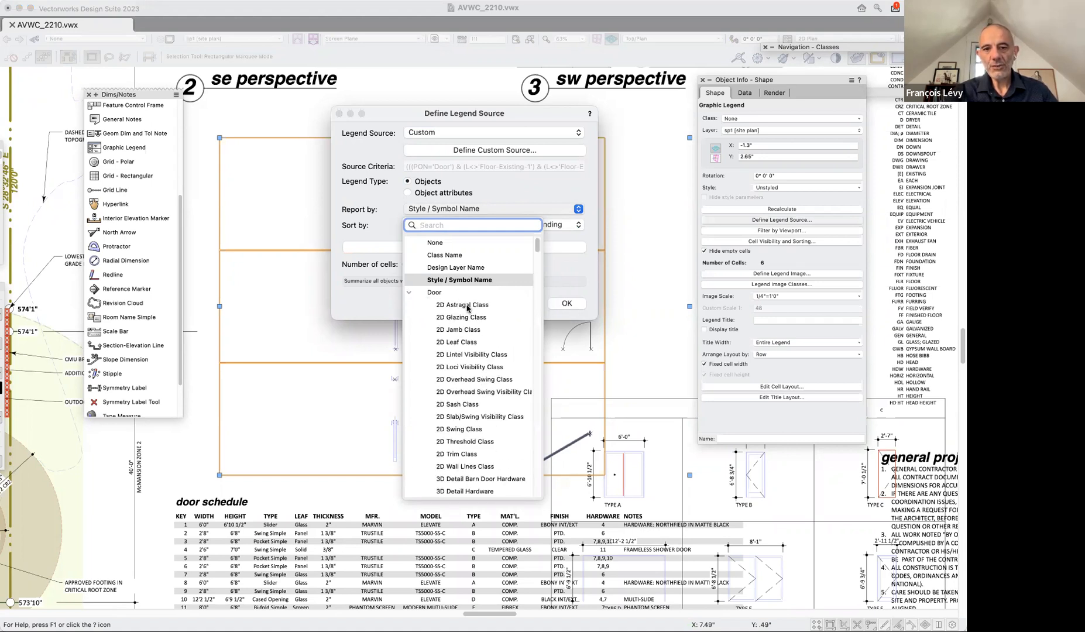
scroll(449, 298, "down", 2)
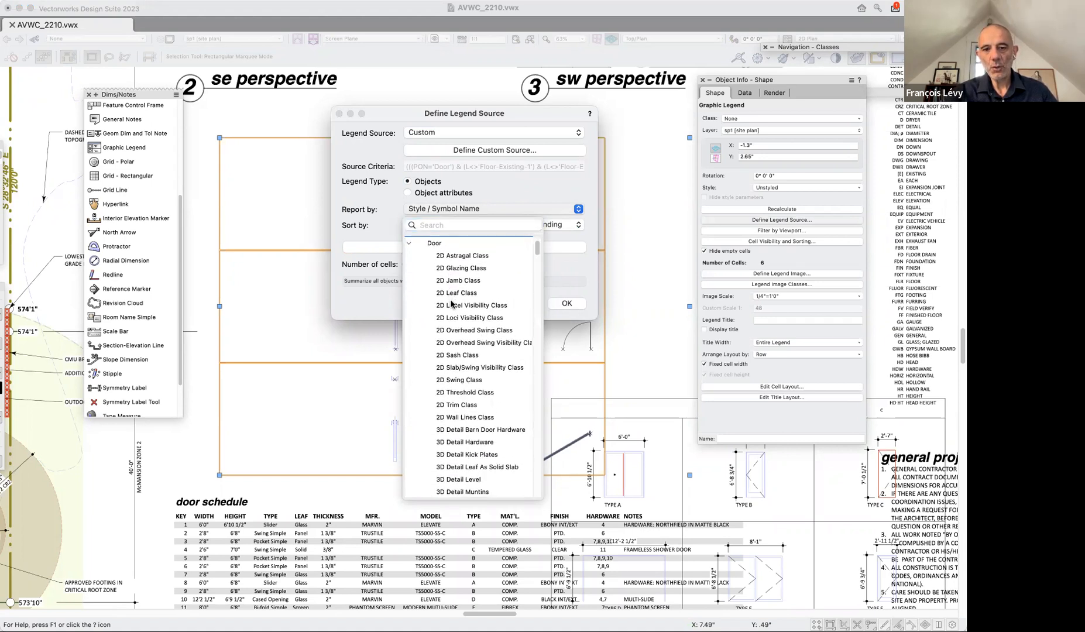
scroll(408, 268, "up", 2)
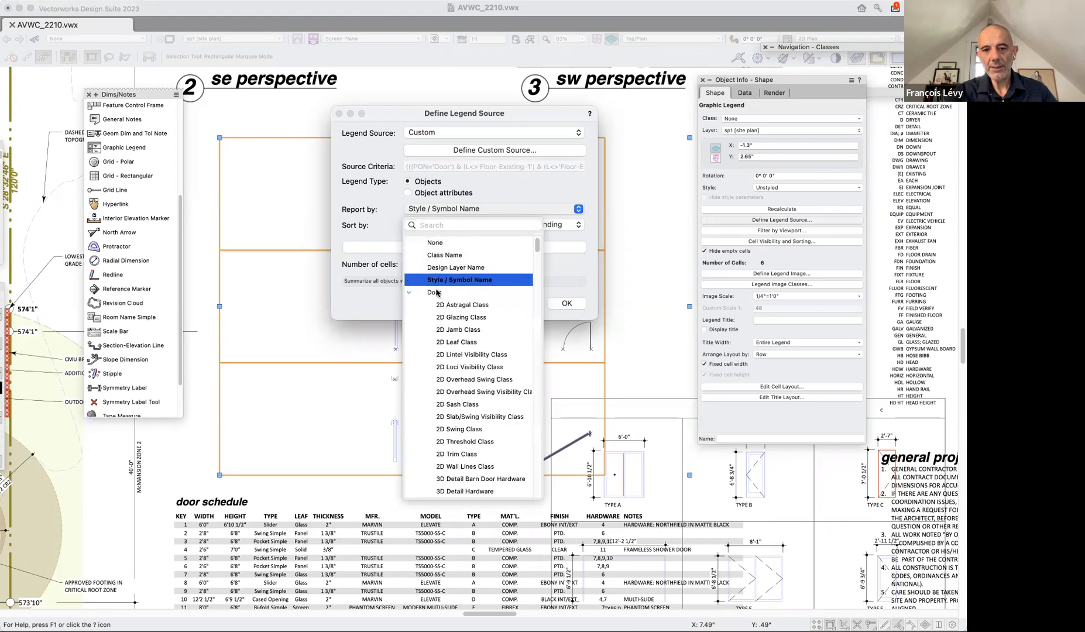
scroll(460, 302, "down", 3)
scroll(475, 305, "down", 1)
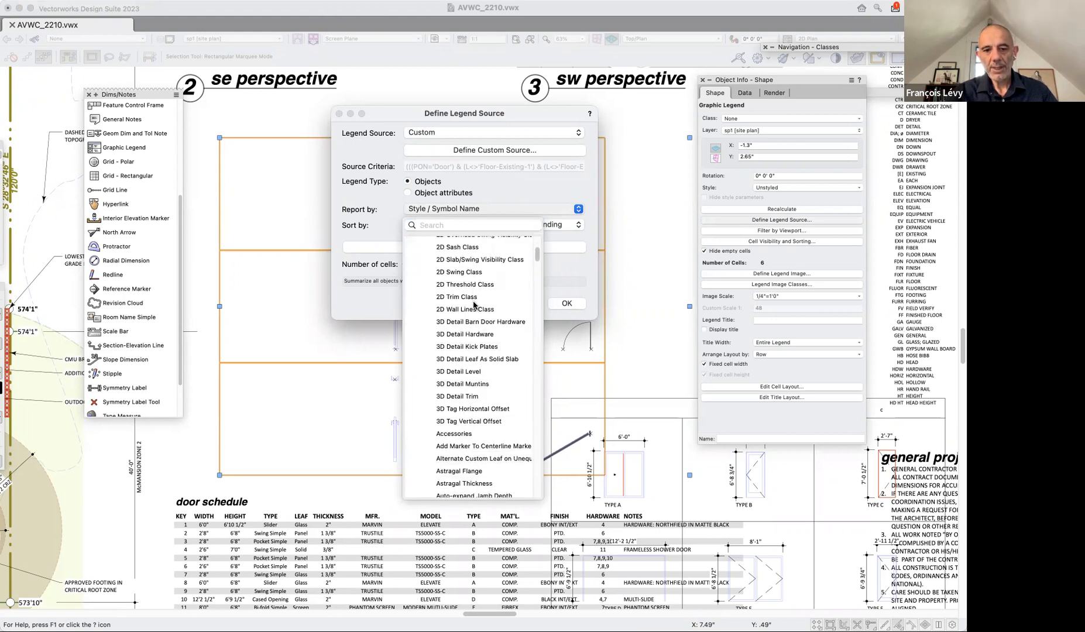
scroll(475, 305, "down", 15)
scroll(474, 305, "down", 15)
scroll(474, 305, "down", 15)
scroll(483, 345, "down", 15)
scroll(483, 344, "down", 10)
scroll(483, 344, "down", 15)
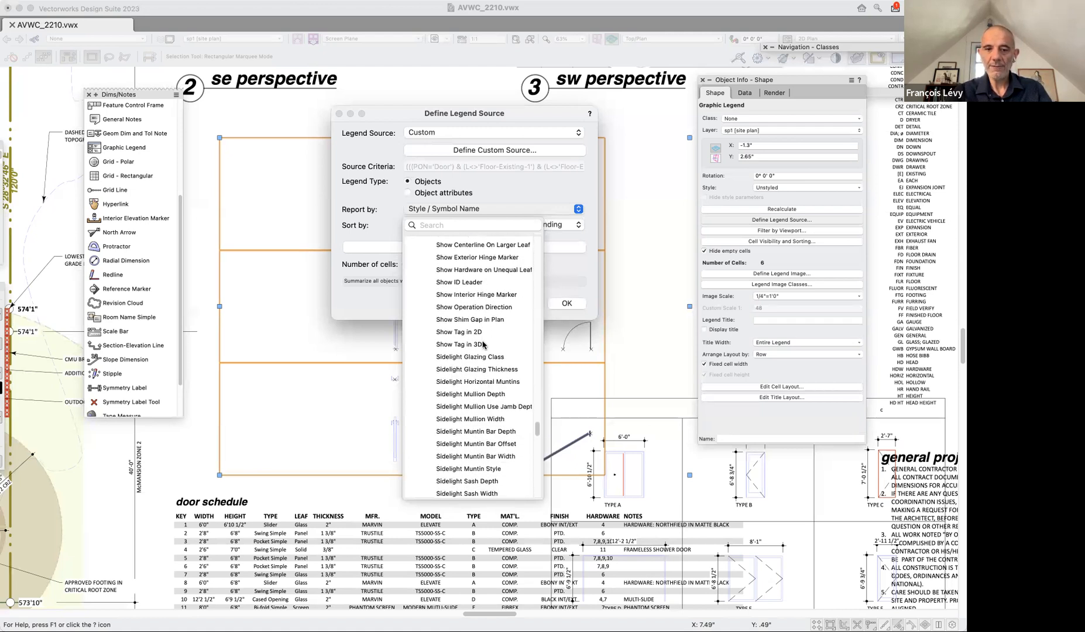
left_click_drag(537, 431, 541, 468)
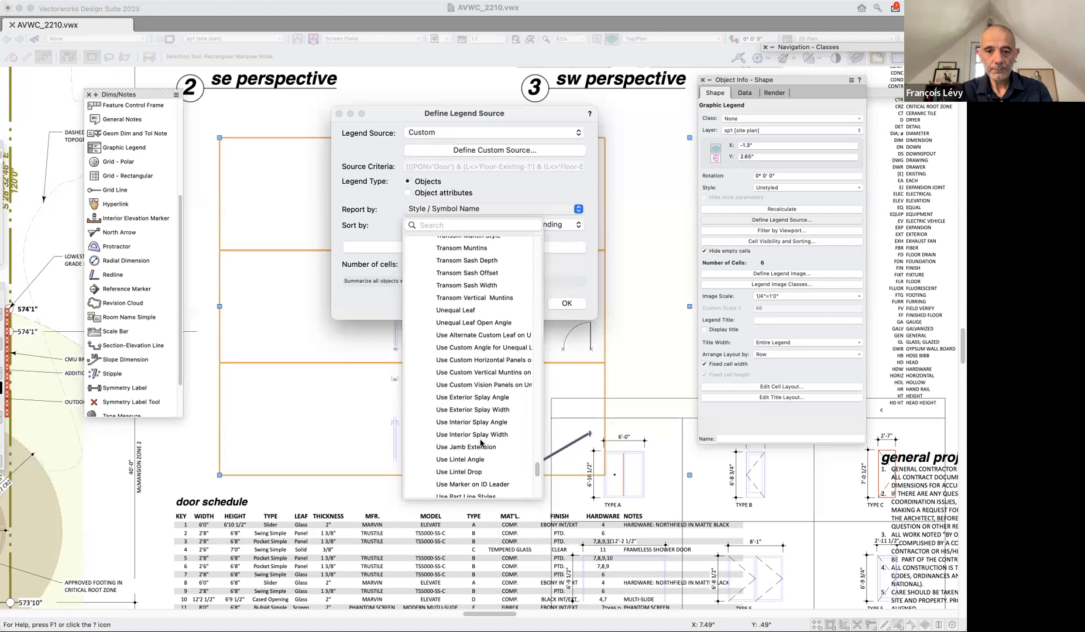
scroll(480, 443, "down", 5)
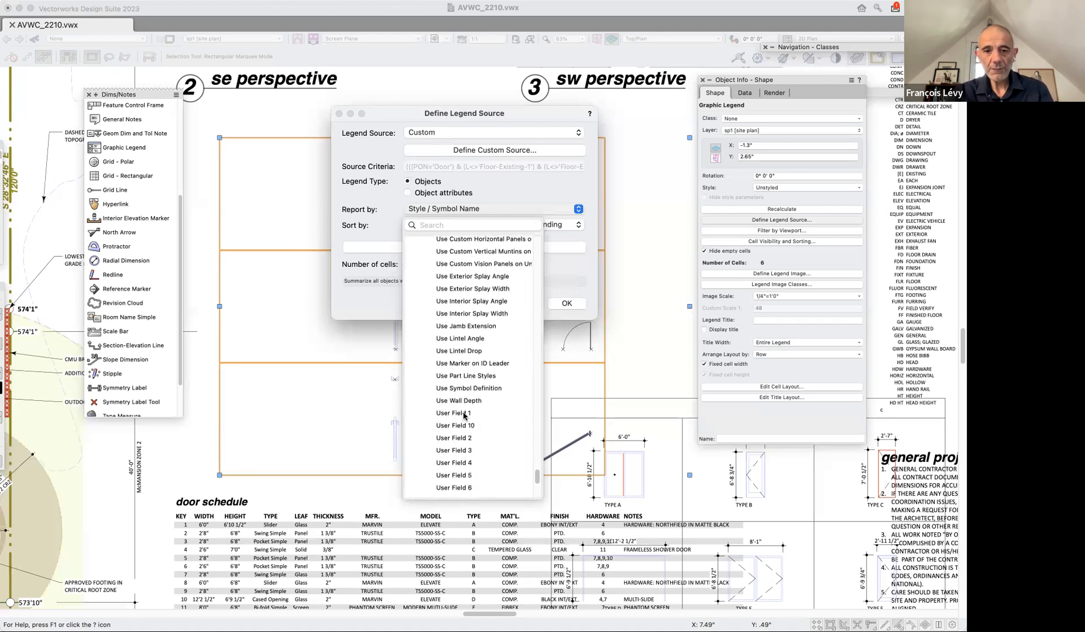
scroll(465, 474, "down", 3)
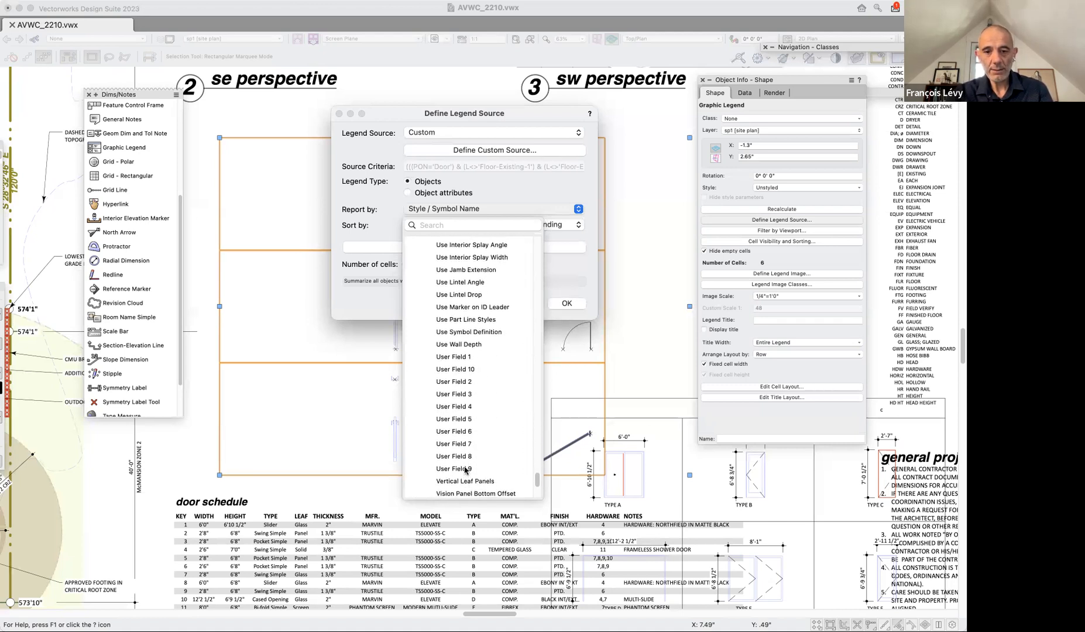
left_click(466, 357)
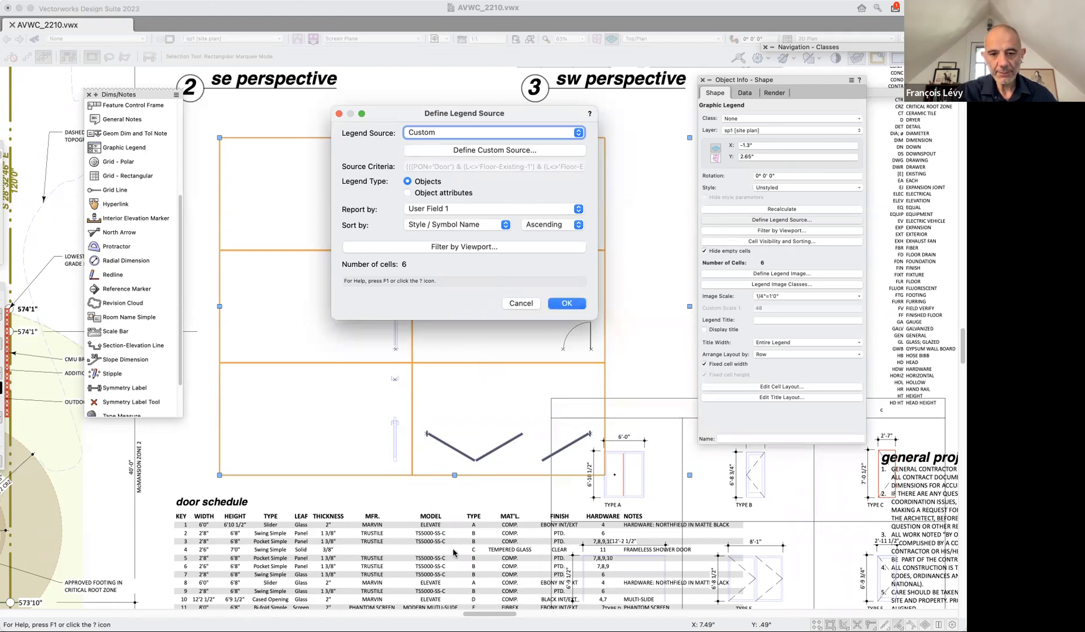
key("Return")
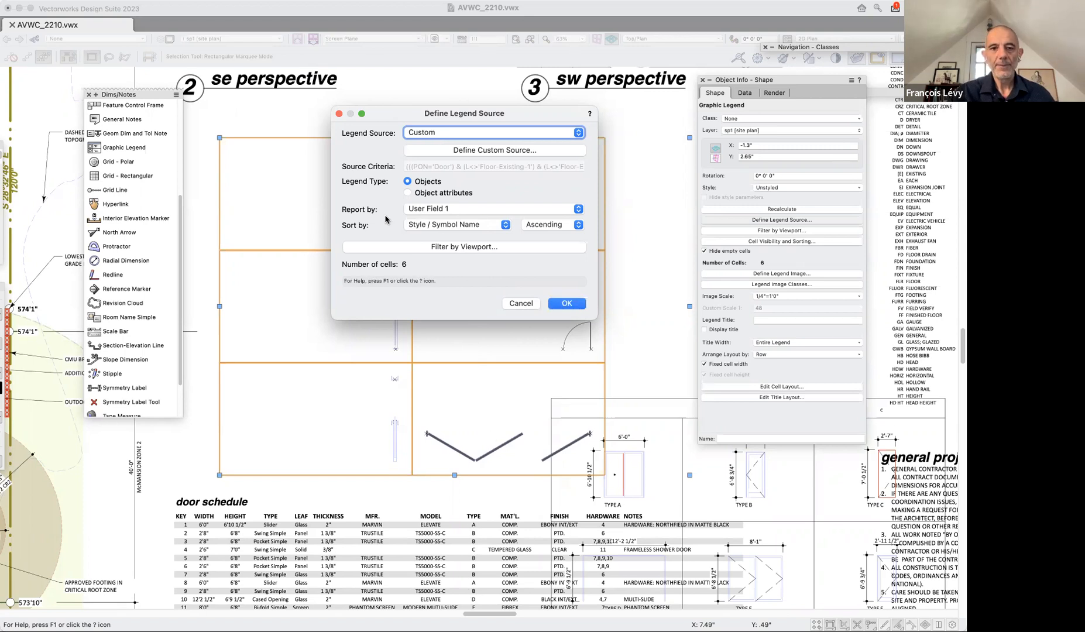
left_click(565, 306)
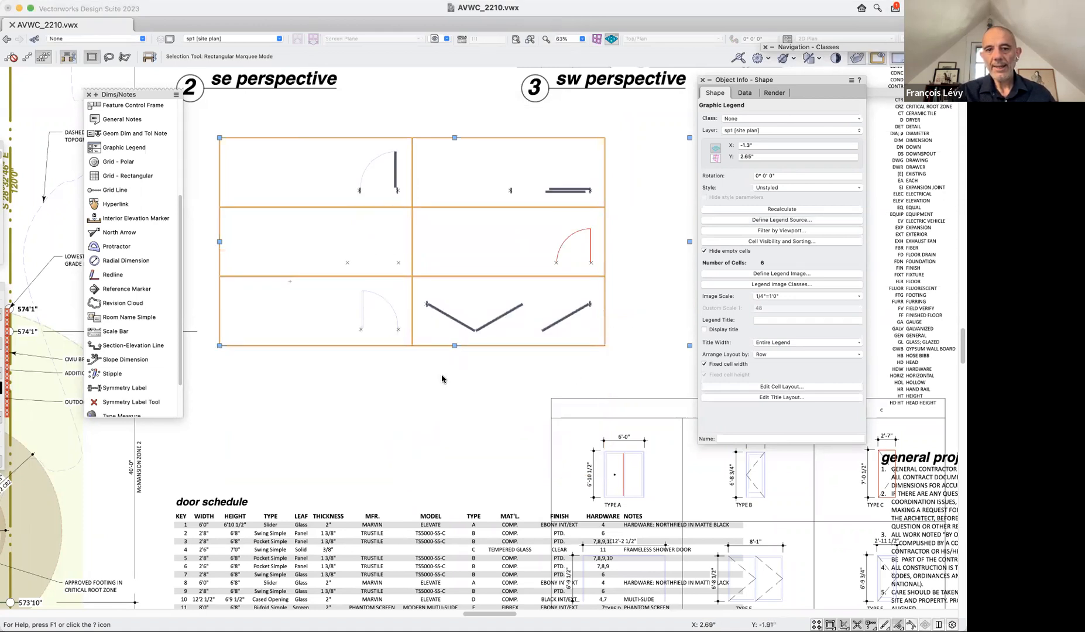
Open the legend's cell visibility and sorting settings and examine the available sort fields, keeping Style / Symbol Name.
left_click(730, 241)
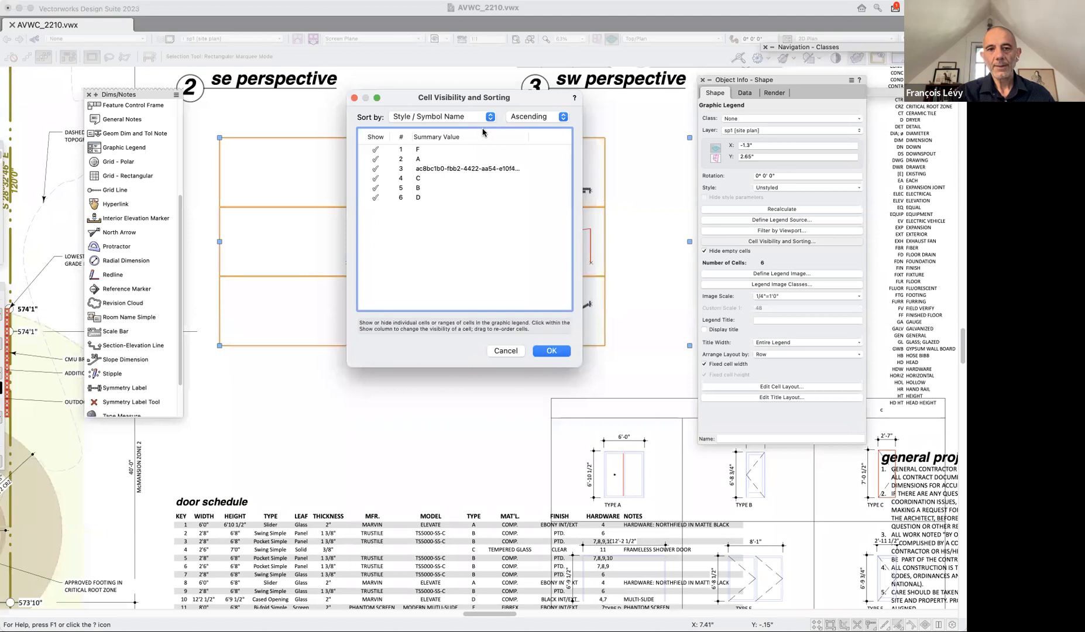
left_click(438, 117)
left_click(423, 190)
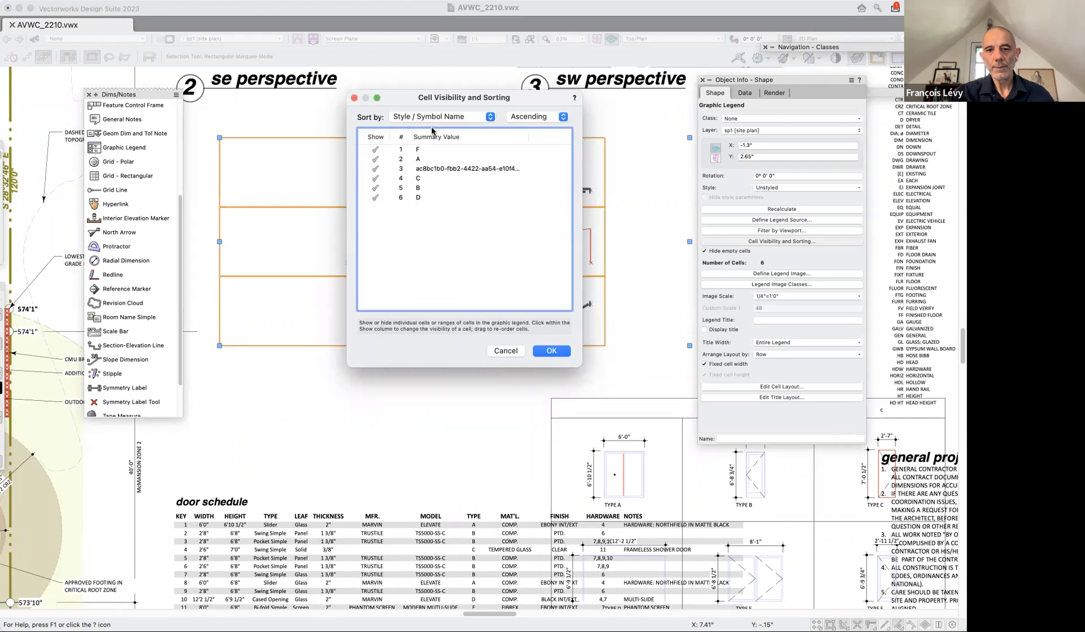
left_click(490, 118)
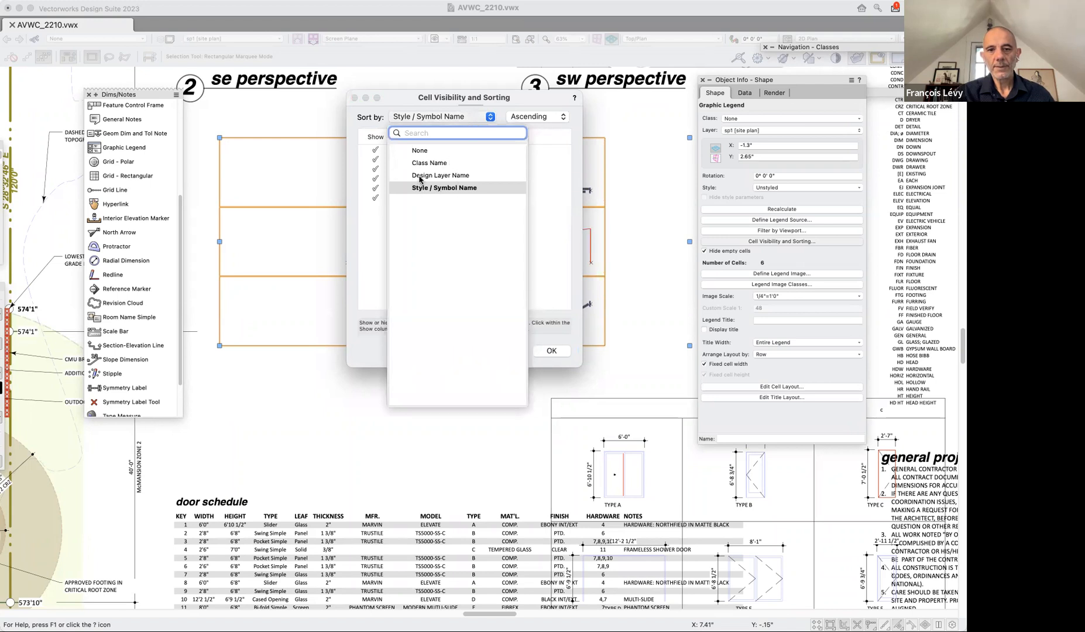
left_click(402, 244)
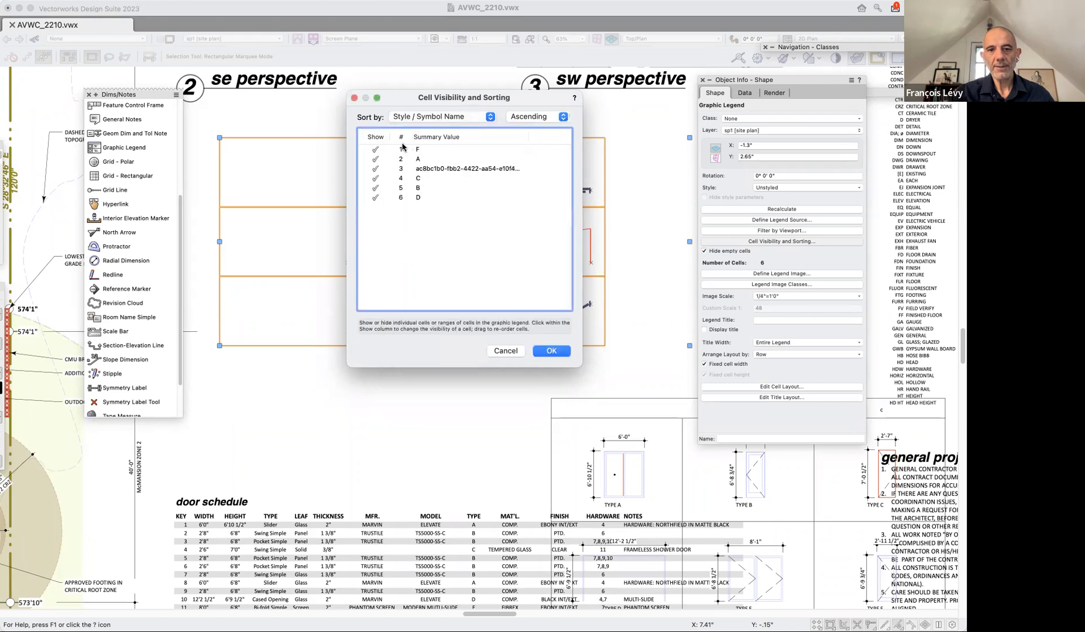
Try sorting the legend cells by Style / Symbol Name in Custom order and by Design Layer Name.
left_click(524, 117)
left_click(527, 128)
left_click(524, 117)
left_click(530, 128)
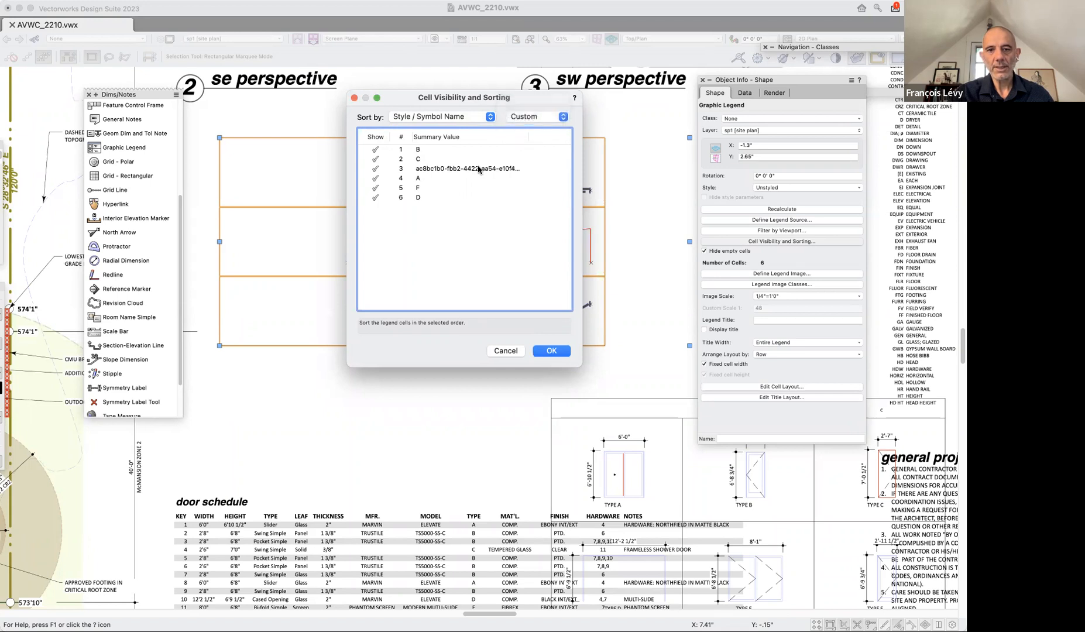
left_click(457, 119)
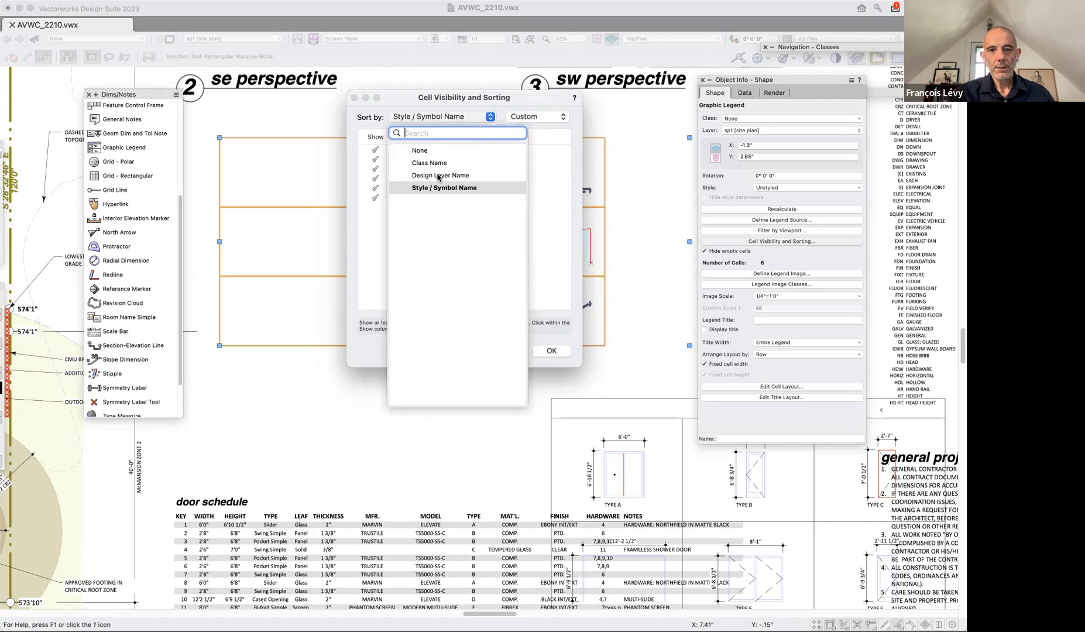
left_click(438, 176)
Set the legend cells' sort field to None and apply the cell visibility and sorting settings.
left_click(431, 119)
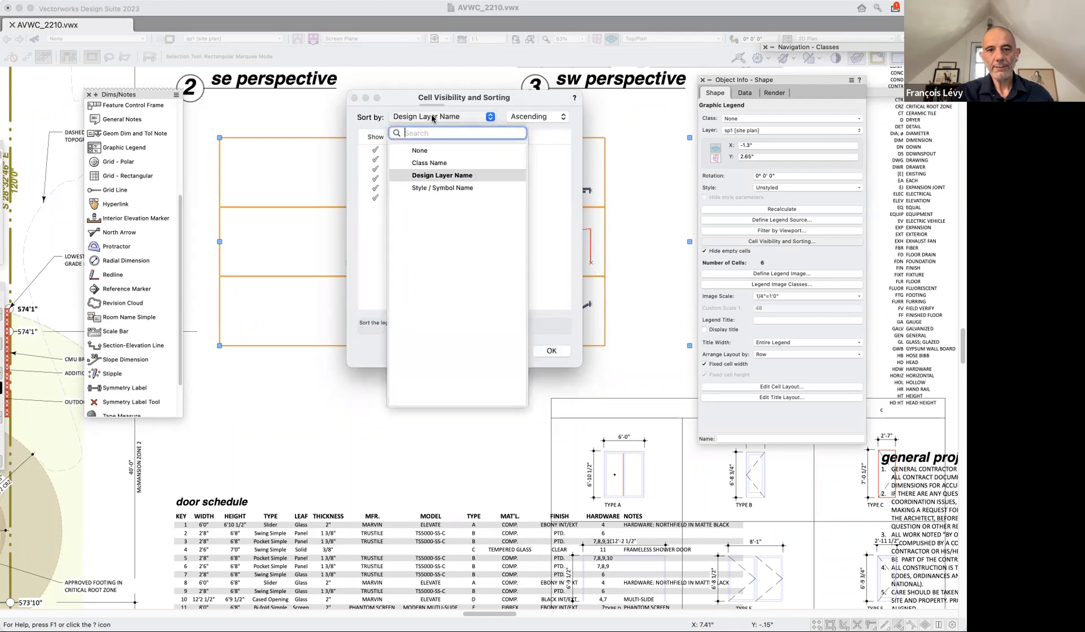
left_click(421, 151)
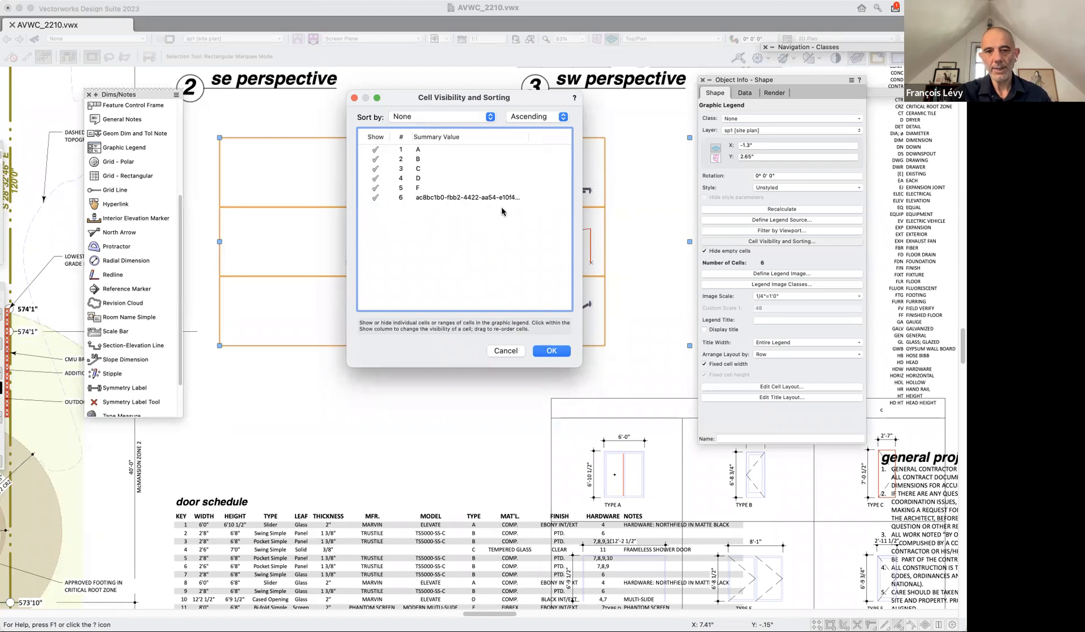
left_click(550, 351)
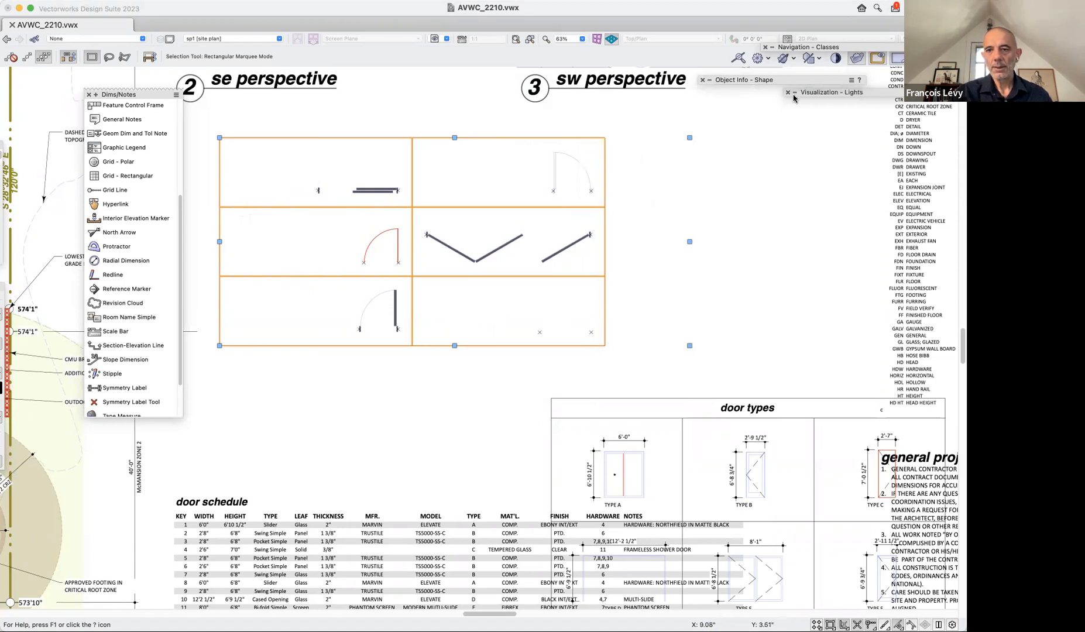
Open the graphic legend's image definition and set the view of the door images to Front.
mouse_move(799, 96)
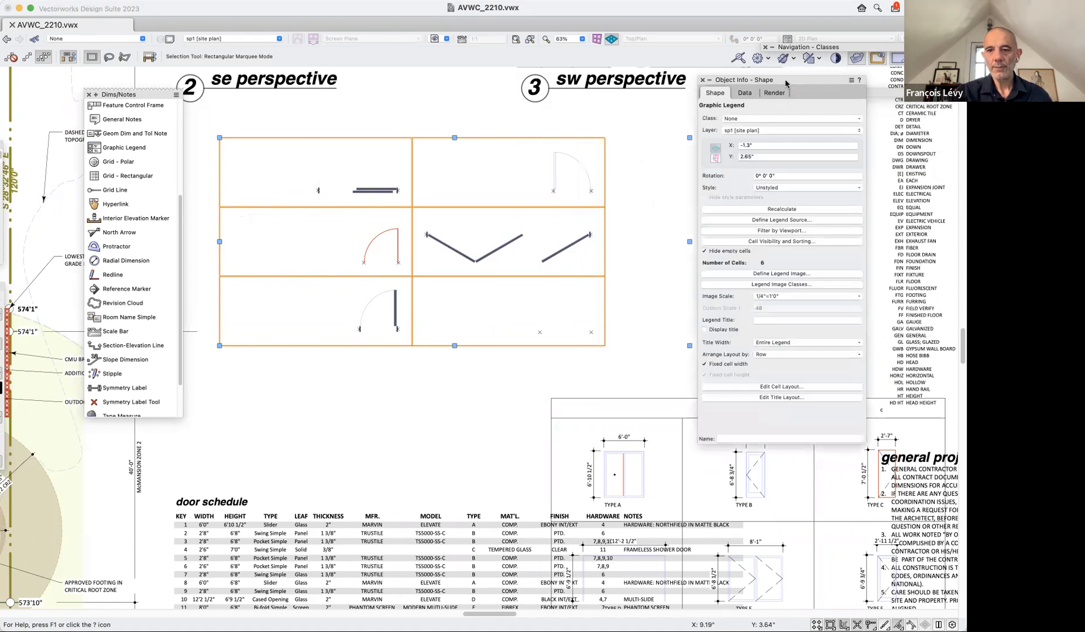
left_click_drag(786, 82, 729, 82)
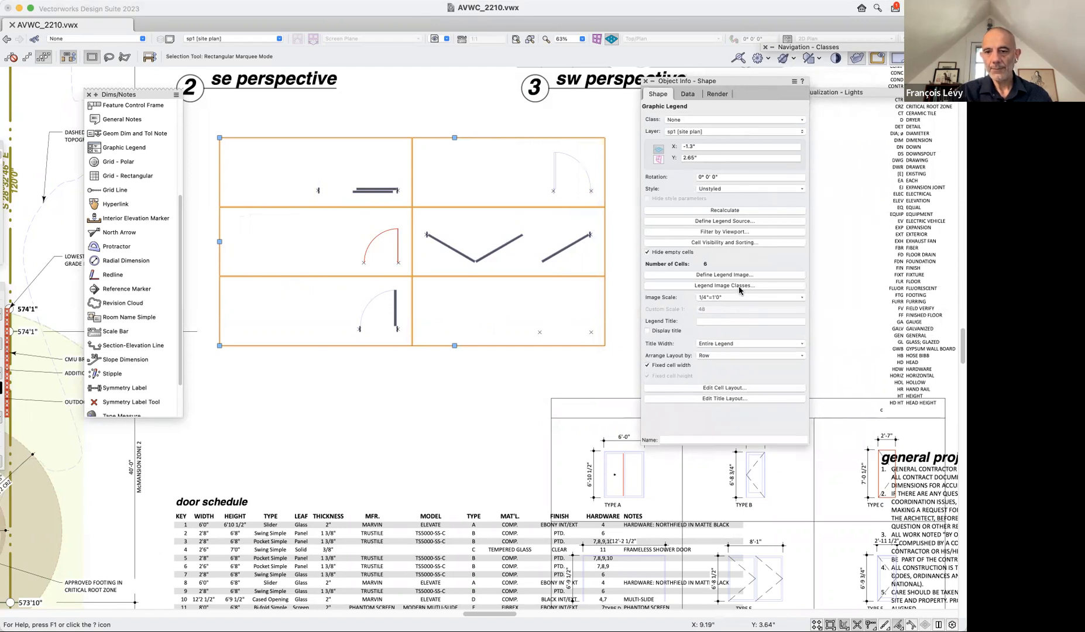
left_click(713, 275)
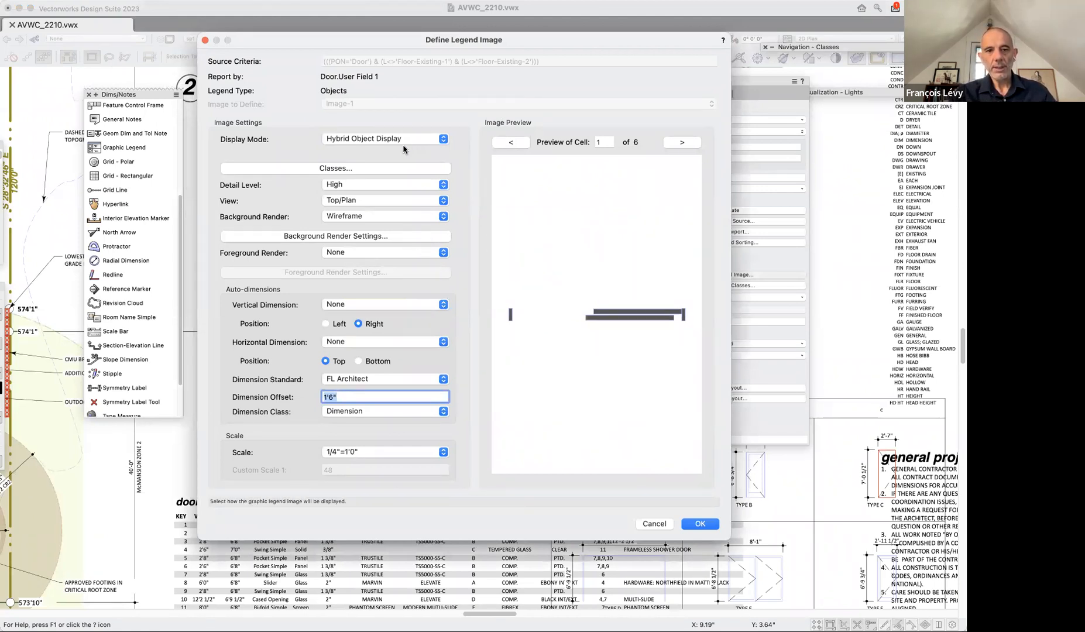
left_click(363, 199)
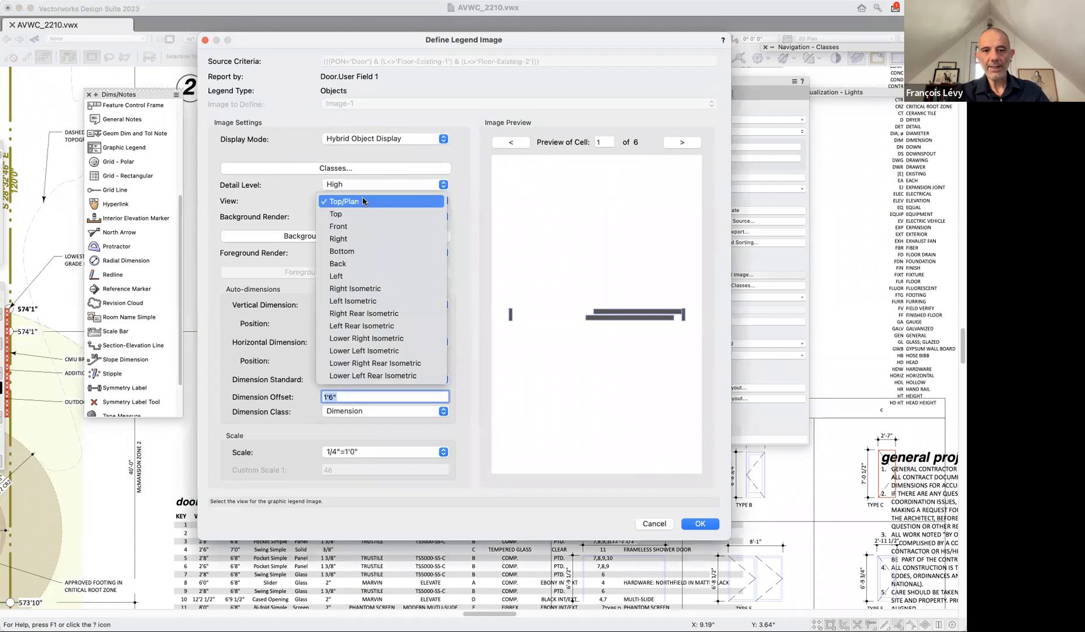
left_click(351, 228)
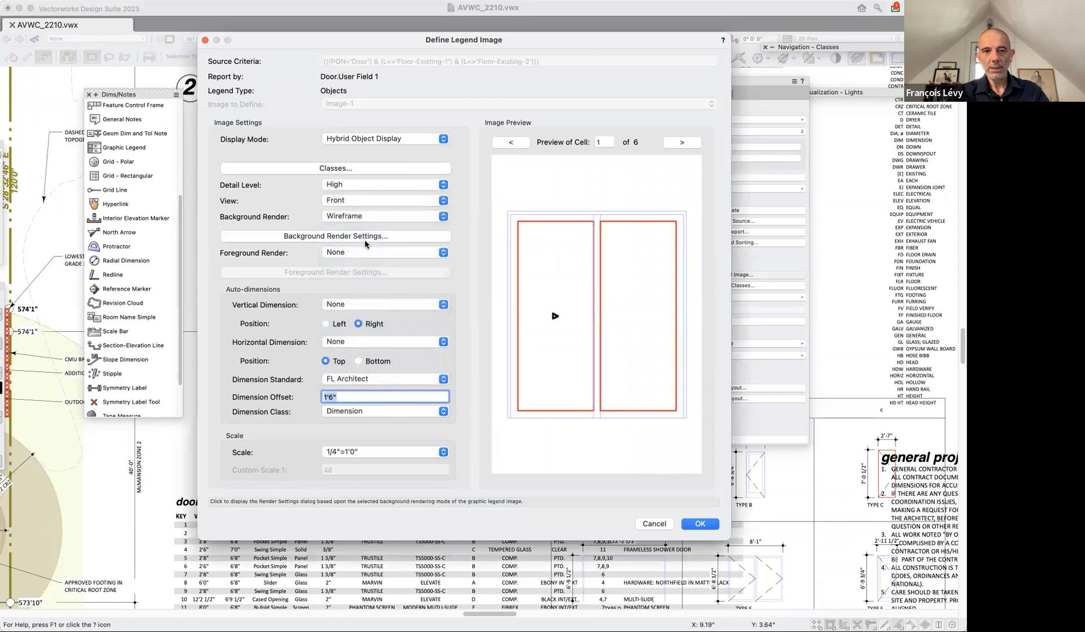
Compare the Low and Medium detail levels for the legend image and return the setting to High.
left_click(358, 185)
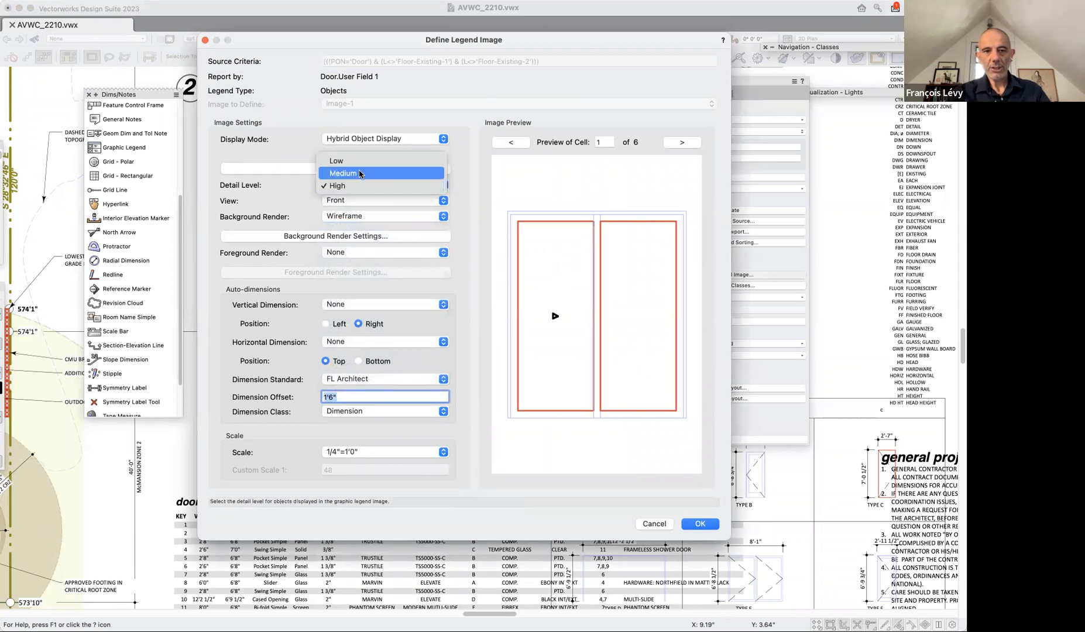
left_click(343, 160)
left_click(353, 186)
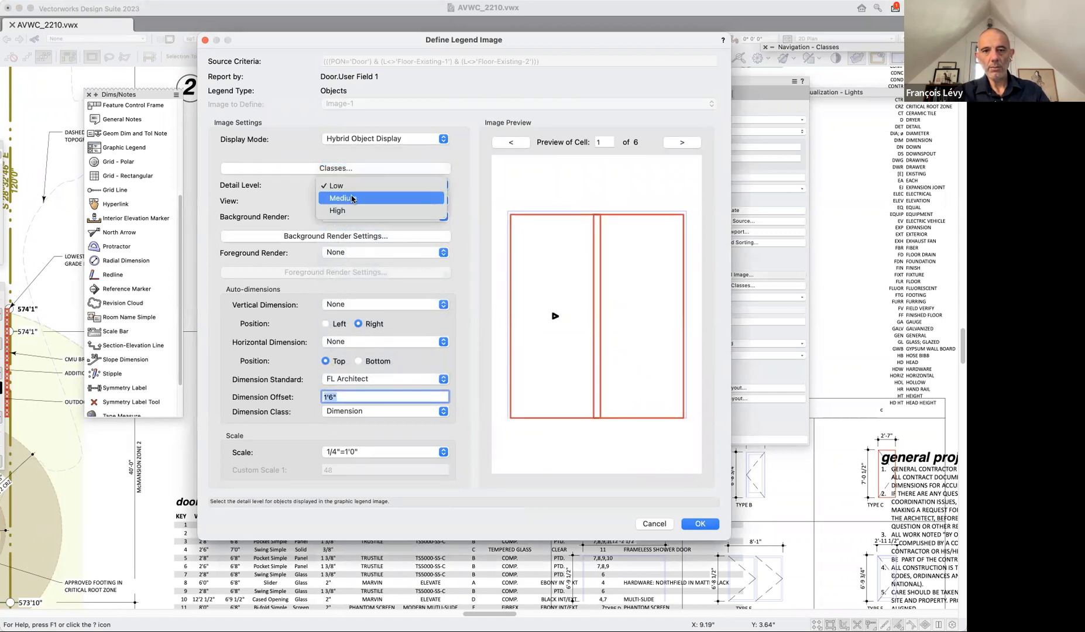
left_click(352, 198)
left_click(358, 185)
left_click(358, 199)
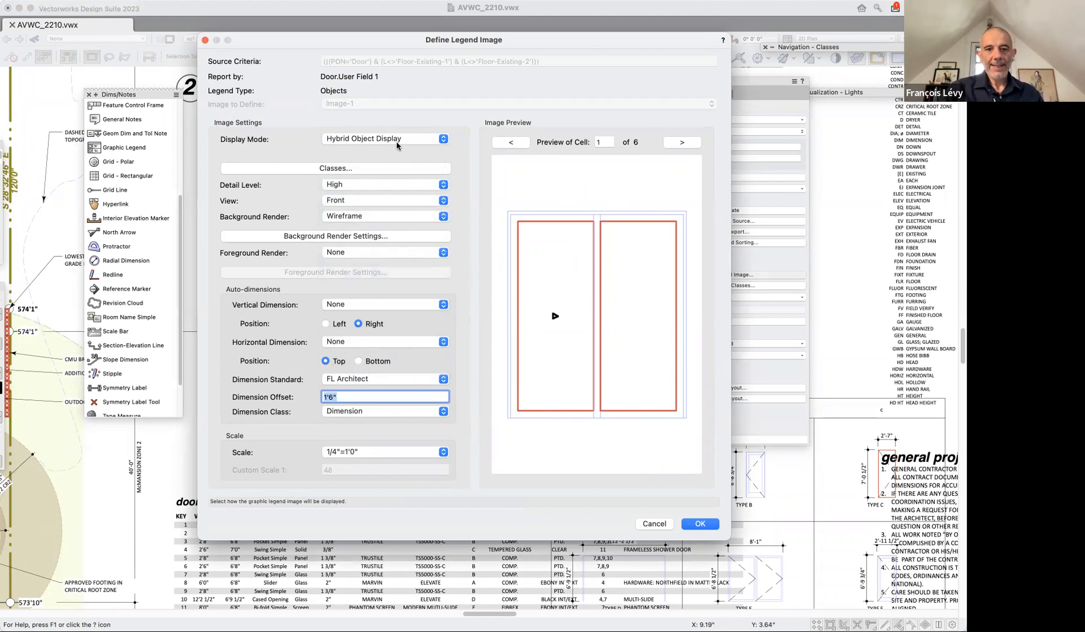
Set both the vertical and horizontal auto-dimensions of the legend image to Overall.
left_click(345, 306)
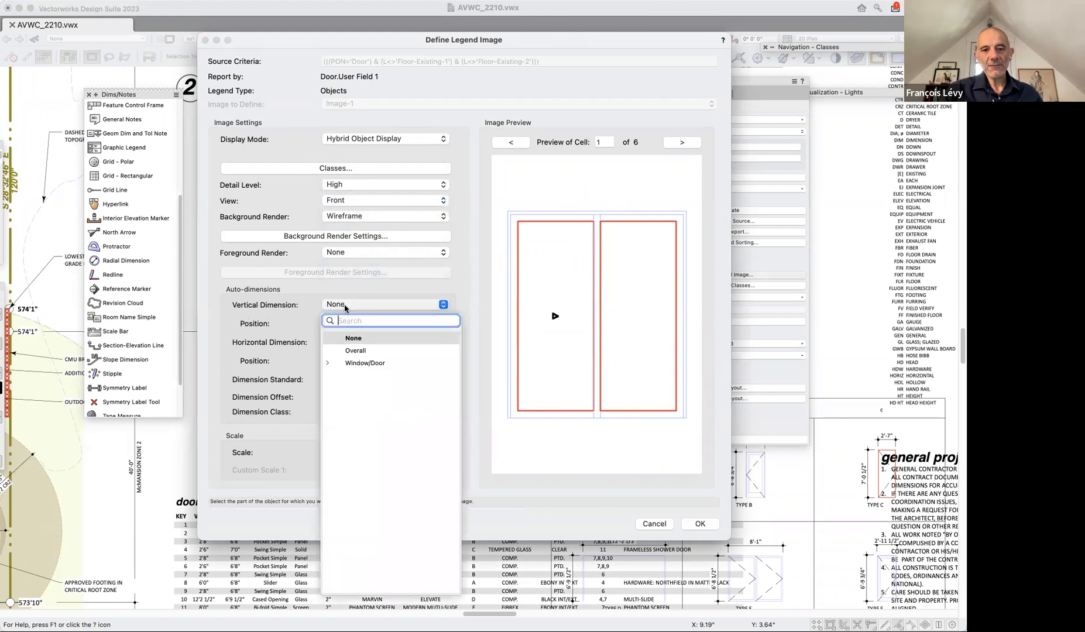
left_click(328, 363)
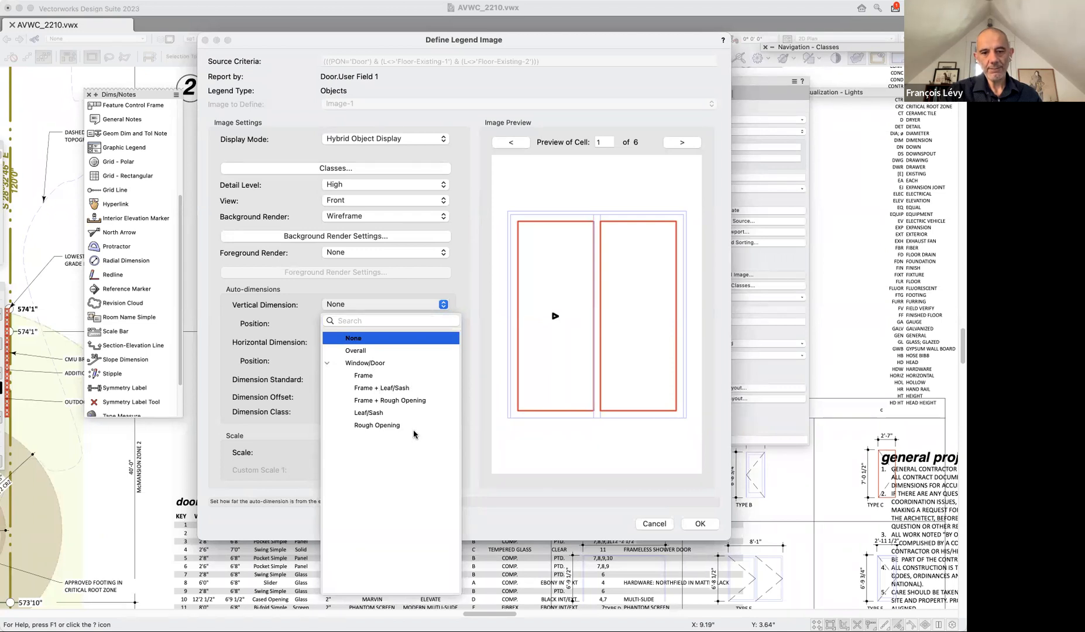
left_click(374, 351)
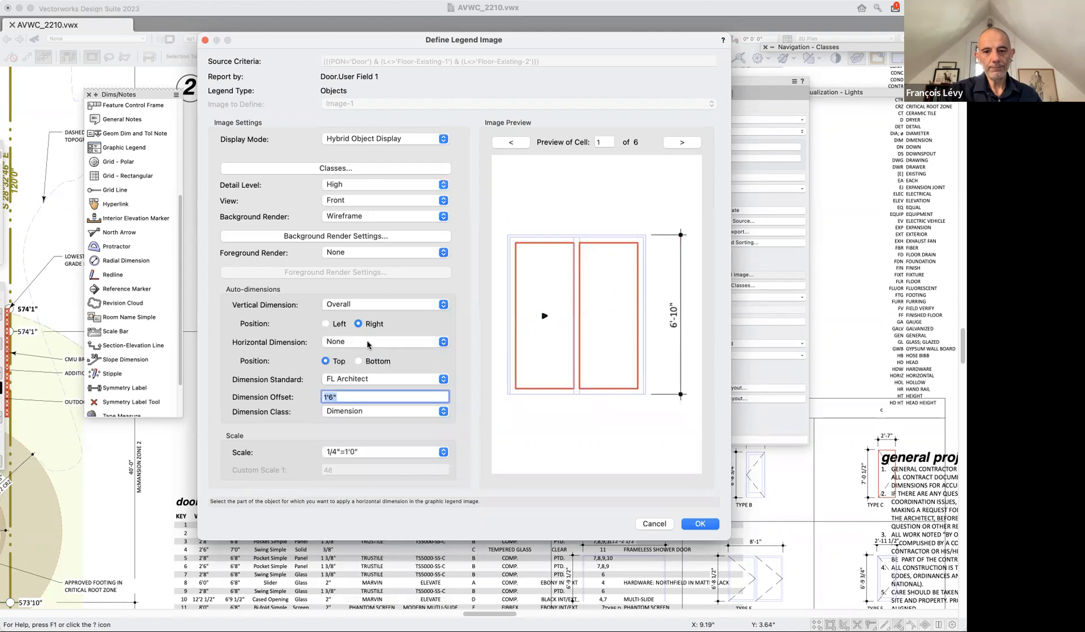
left_click(369, 342)
left_click(371, 389)
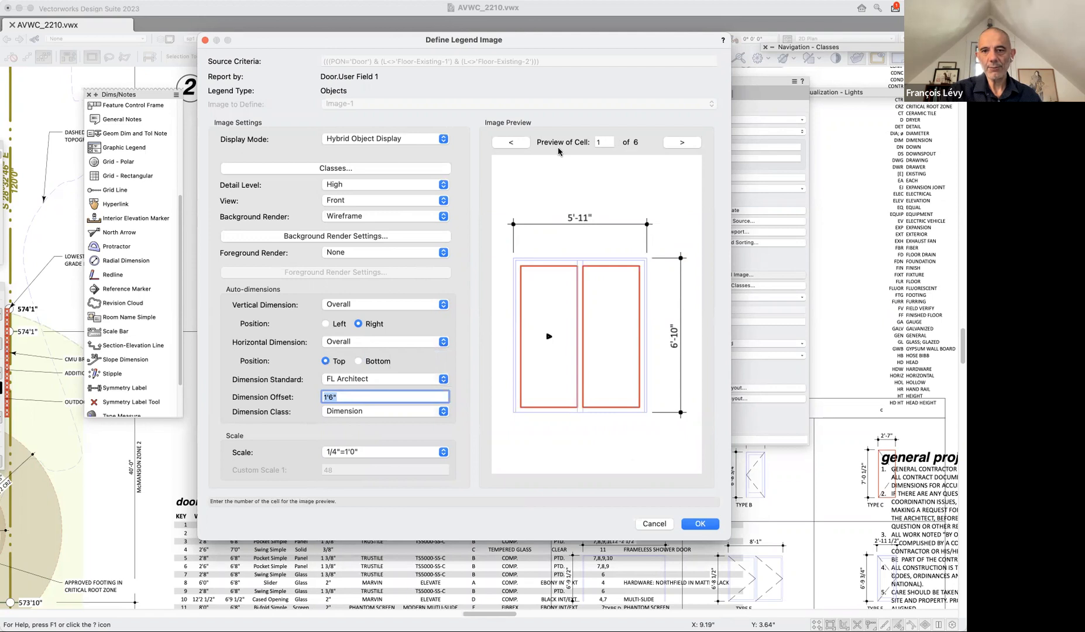
Preview the legend cells through cell 6 and apply the image definition to the legend.
left_click(690, 144)
left_click(690, 144)
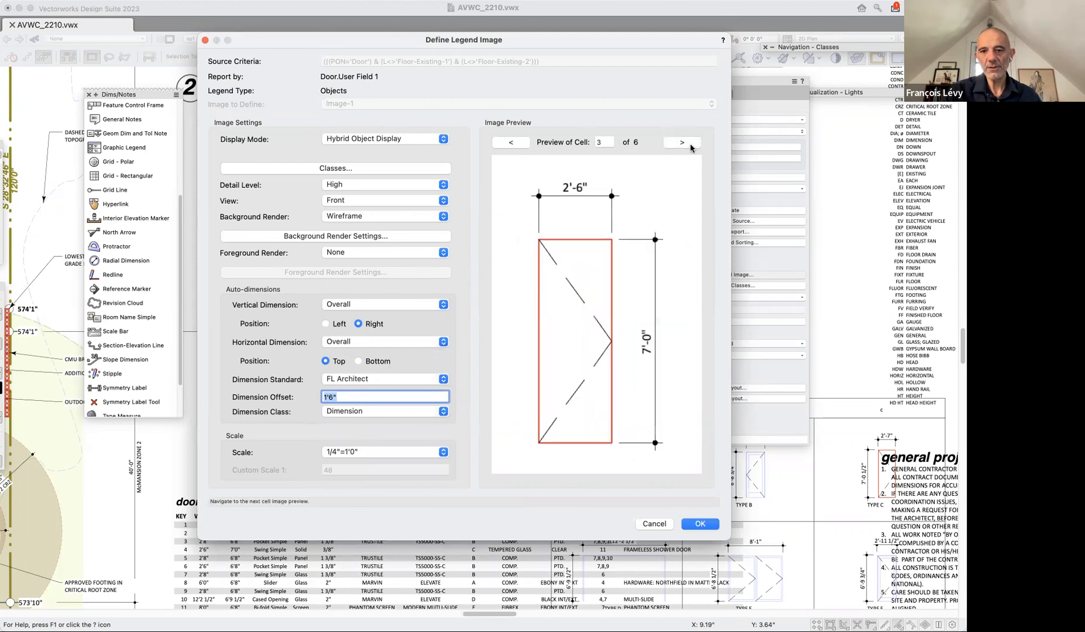
left_click(690, 144)
left_click(690, 144)
left_click(690, 143)
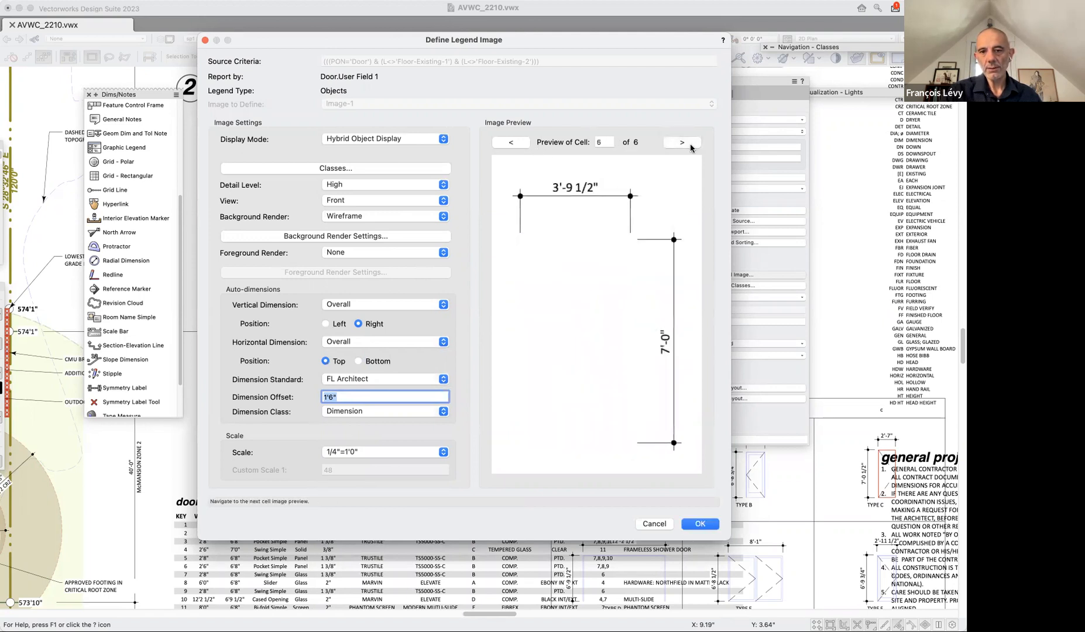
left_click(707, 525)
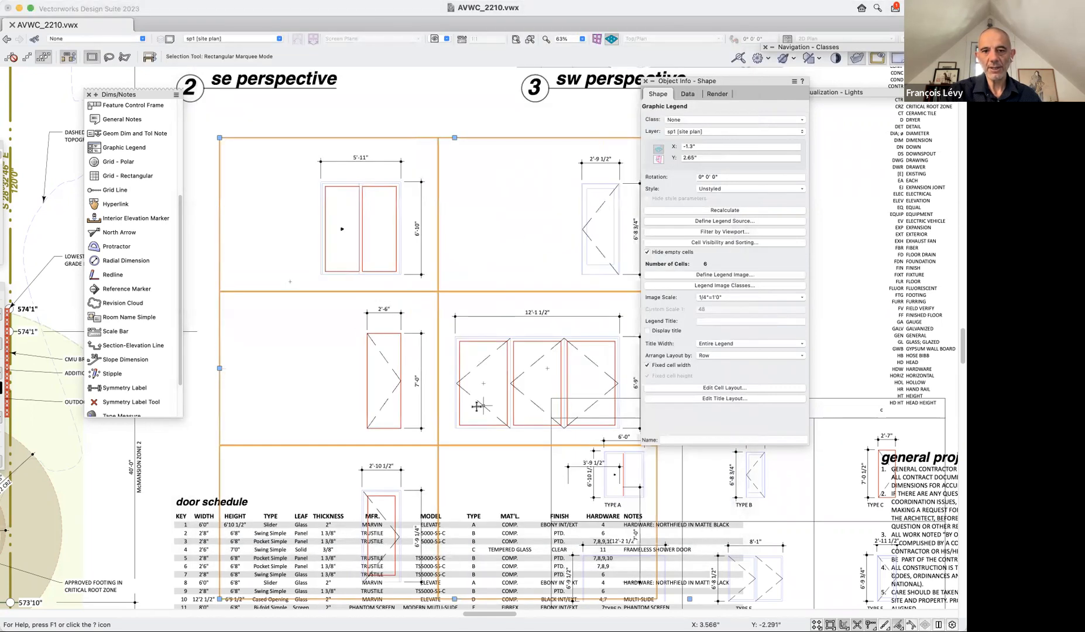
Try moving the graphic legend below the sheet border and undo the move.
scroll(475, 154, "down", 5)
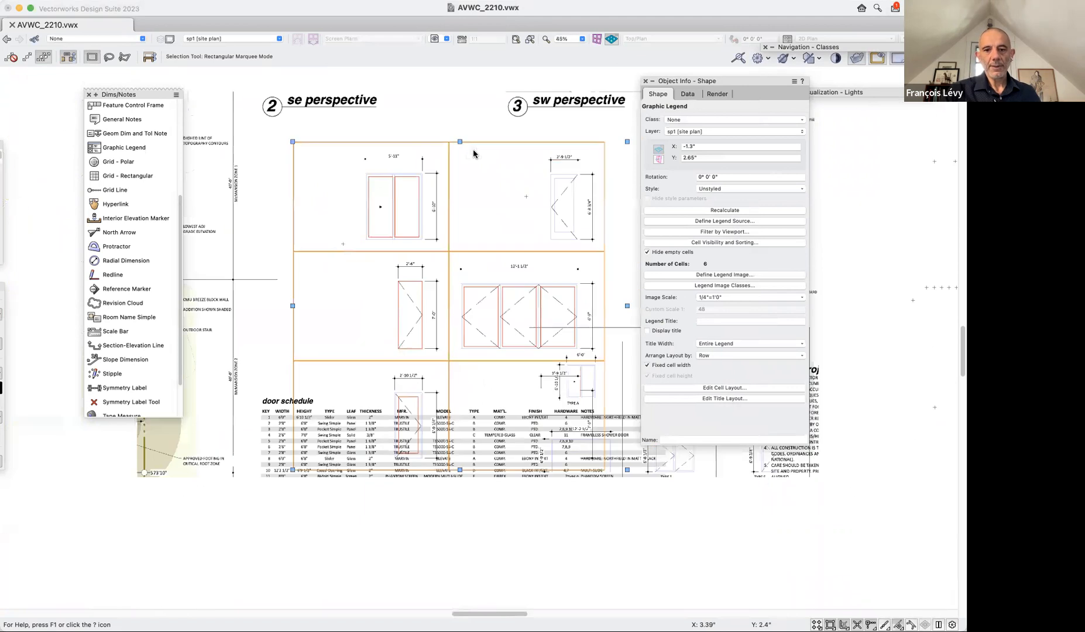
left_click(574, 151)
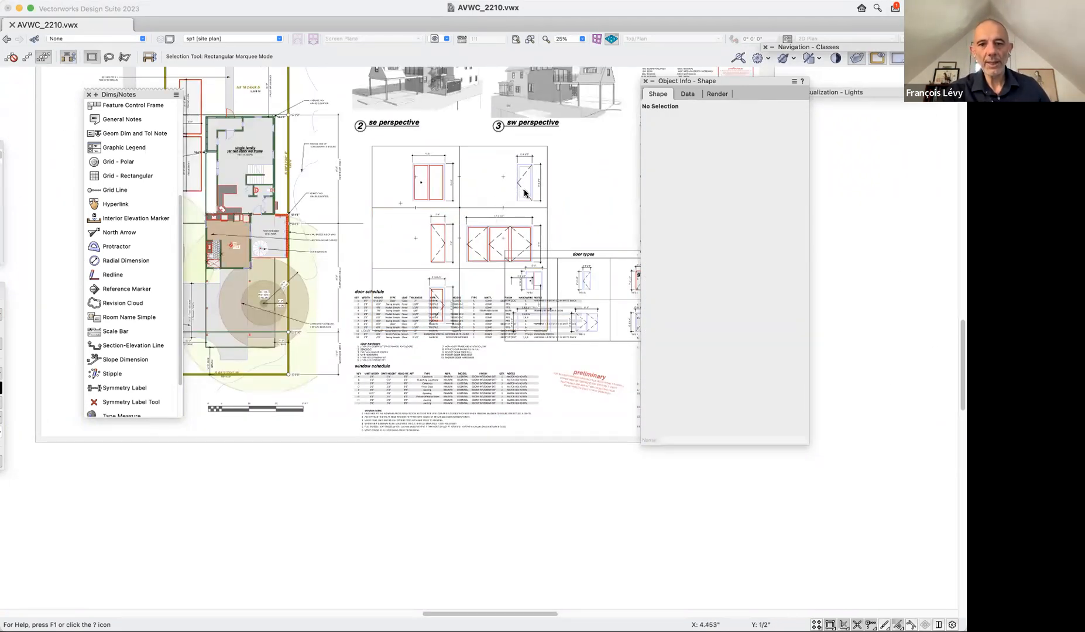
left_click(547, 150)
mouse_move(547, 150)
left_mouse_down()
mouse_move(408, 347)
mouse_move(447, 420)
left_mouse_up()
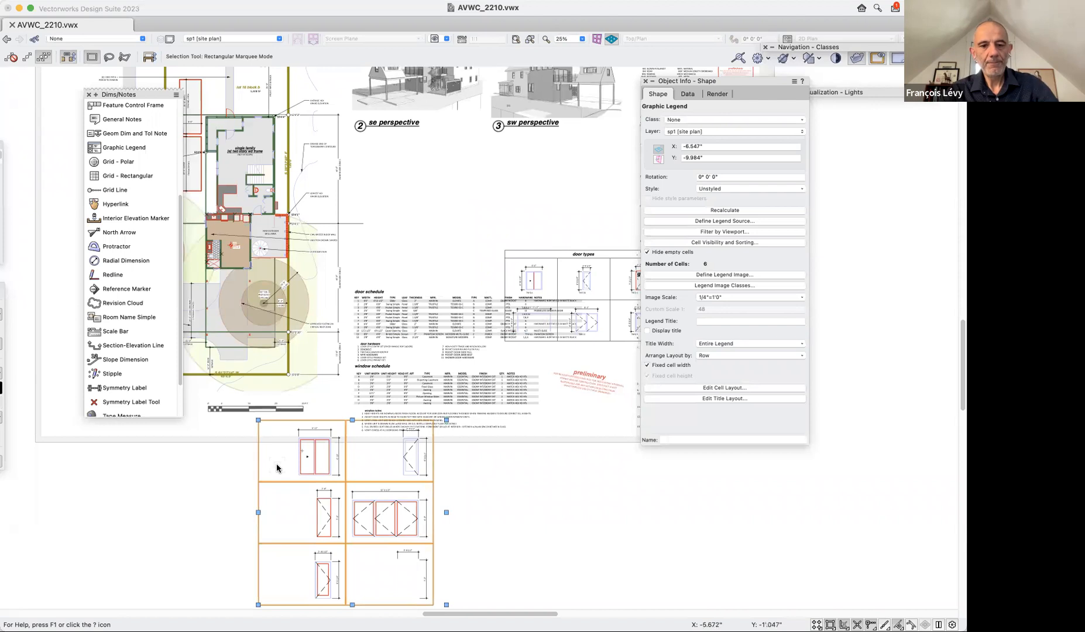
key("super+z")
Shift the graphic legend slightly up and left and widen it until the door cells flow into three columns.
left_click_drag(729, 83, 837, 242)
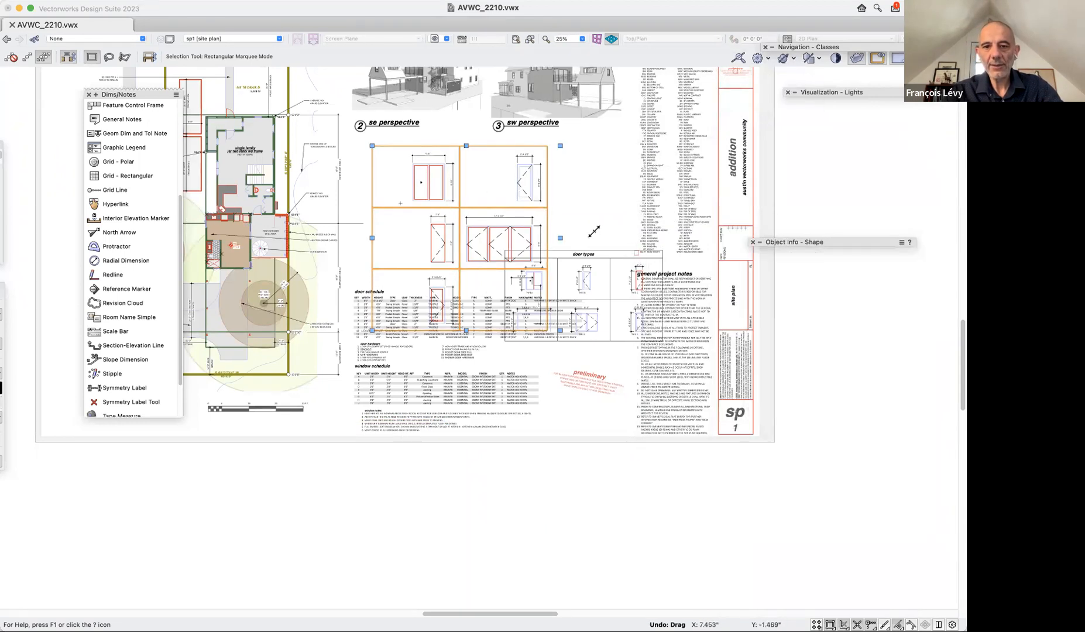
left_click_drag(560, 238, 625, 237)
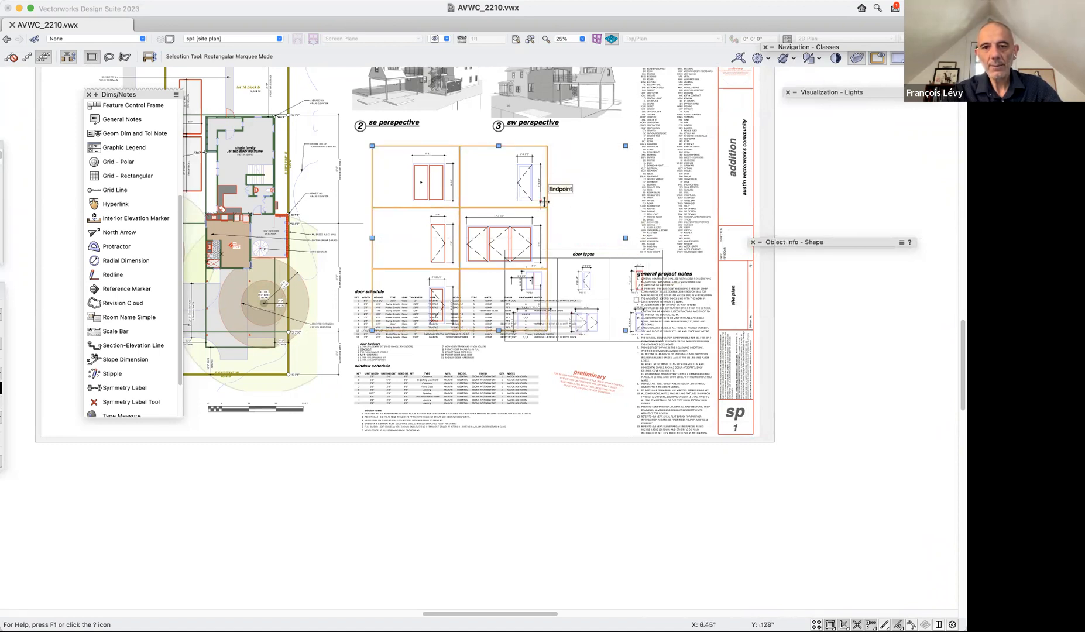
left_click_drag(544, 199, 523, 195)
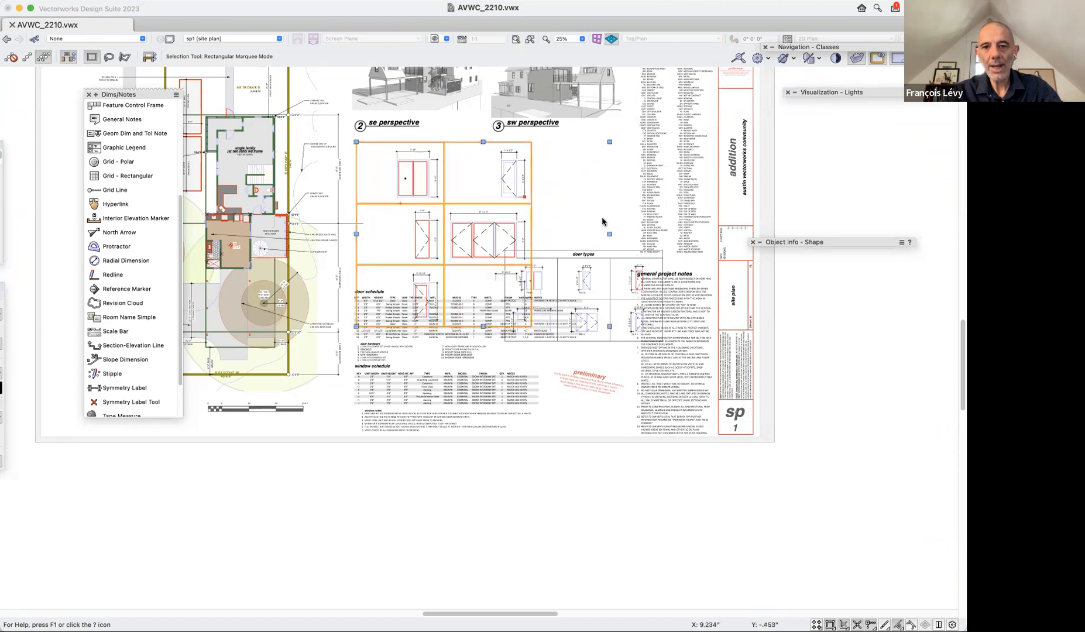
left_click_drag(609, 233, 637, 235)
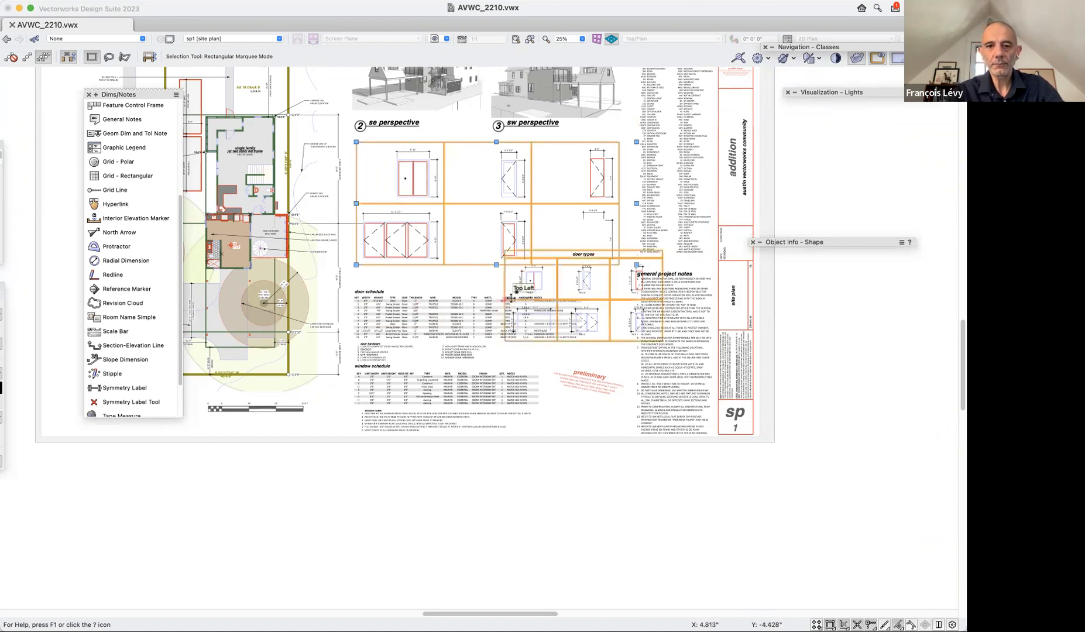
Set the legend's image scale to 3/16"=1'0" and narrow the legend to three columns of door cells.
double_click(786, 242)
left_click_drag(786, 241, 679, 121)
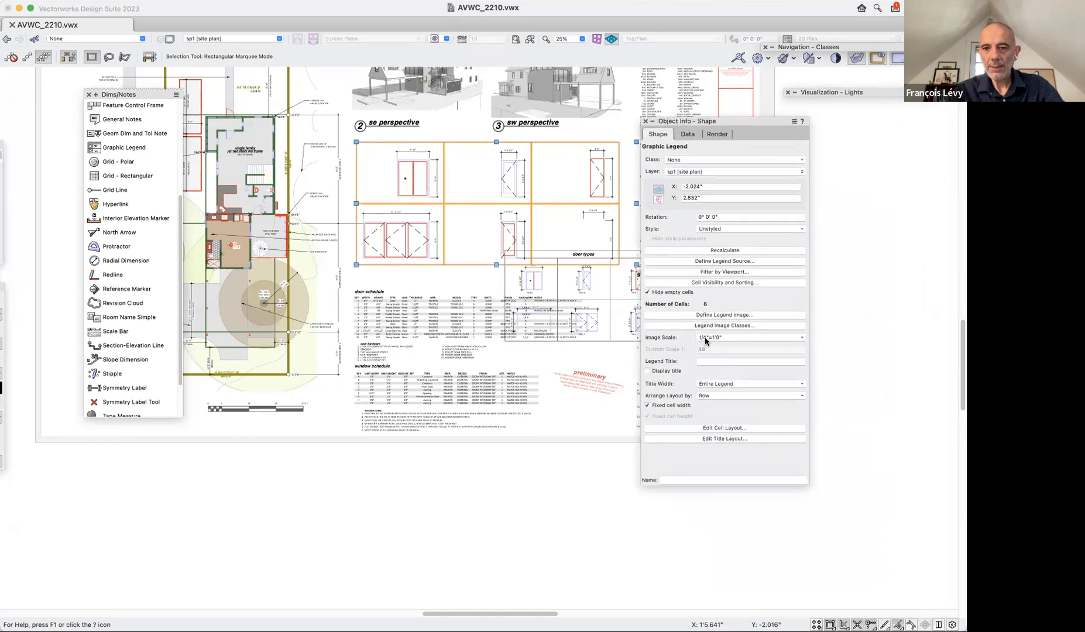
left_click(712, 341)
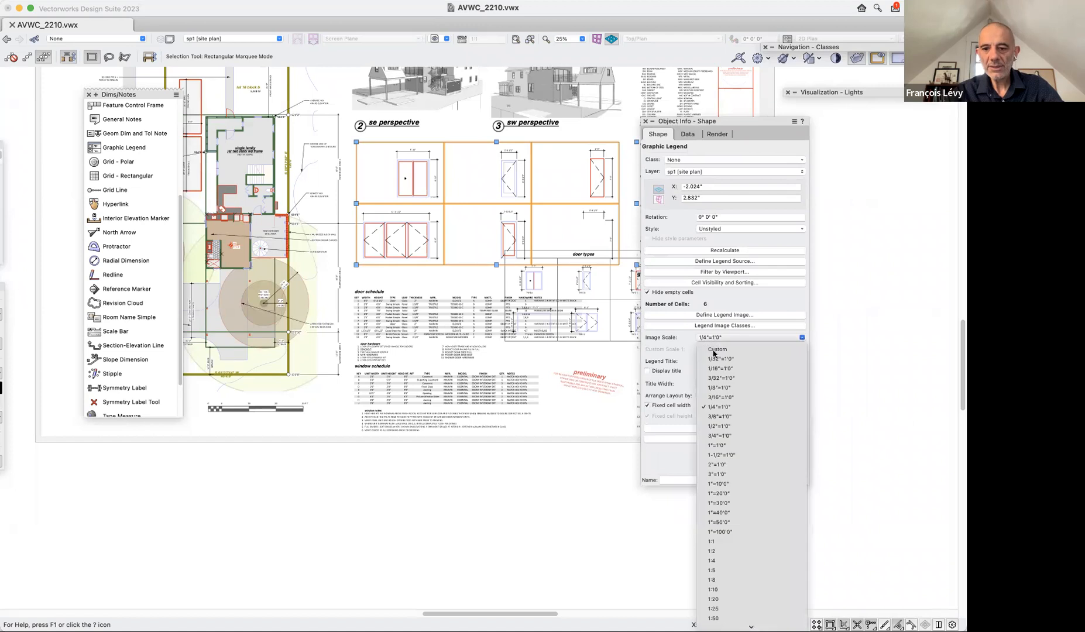
left_click(730, 400)
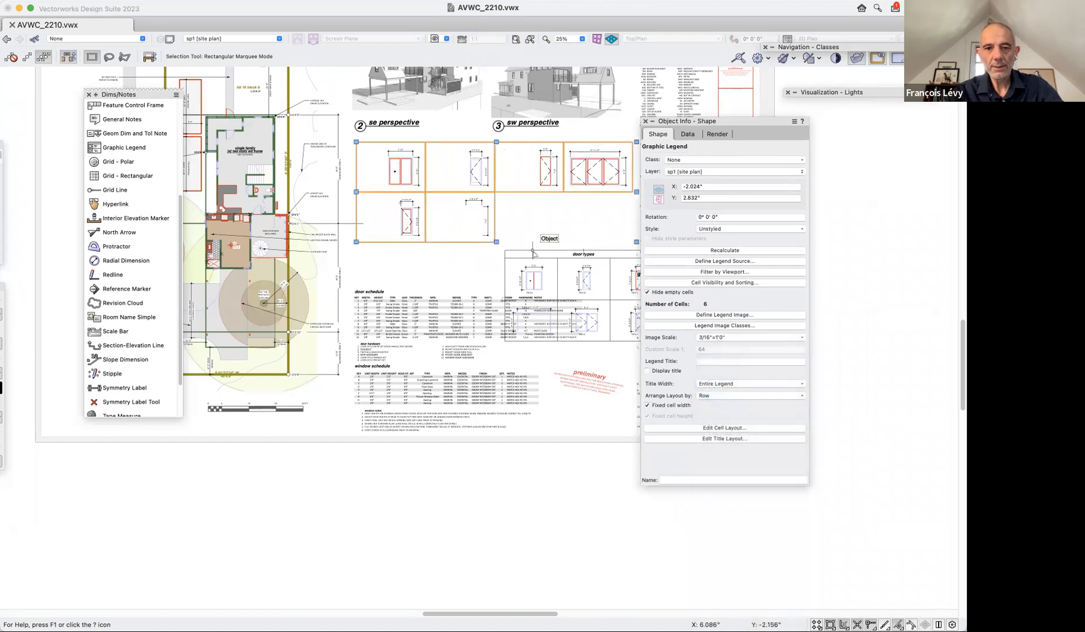
key("super+1")
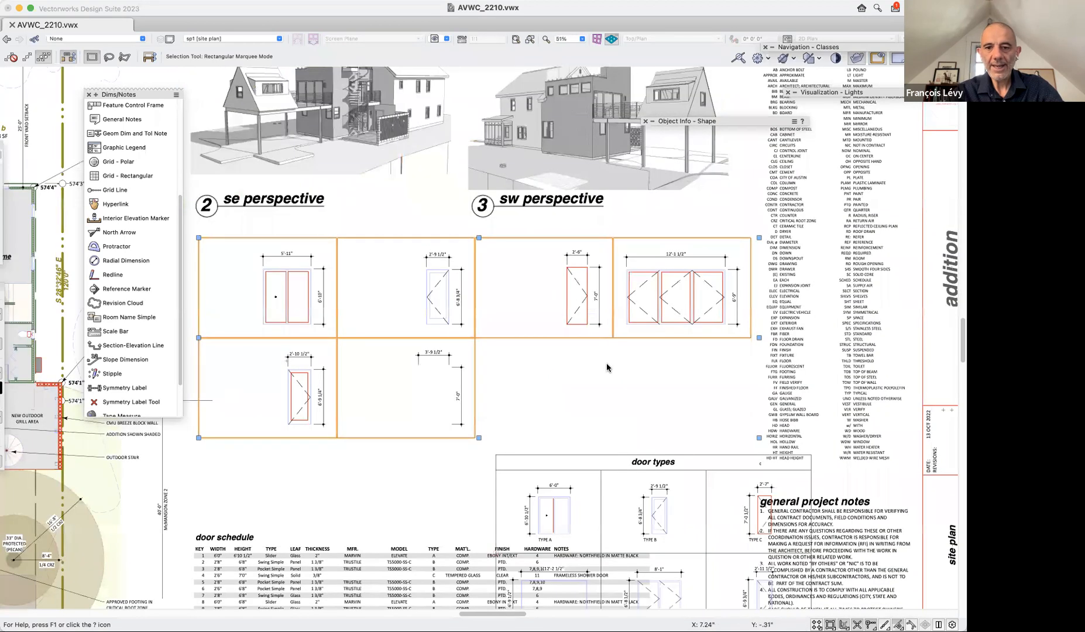
left_click_drag(758, 338, 624, 338)
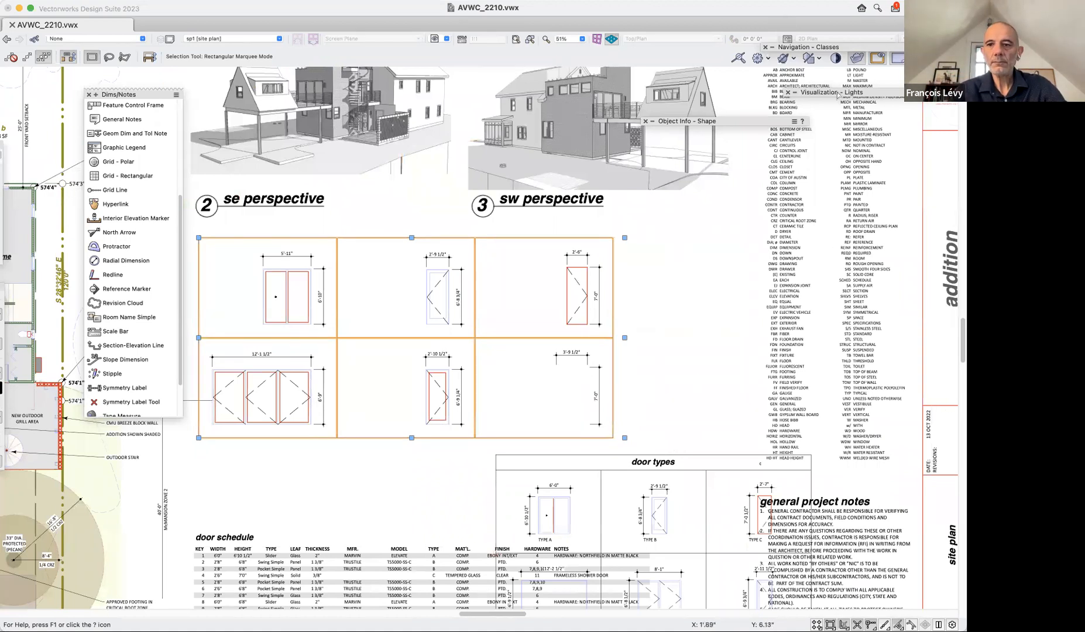
Open the door legend's title layout and change the Legend Title text's font to Helvetica.
mouse_move(738, 123)
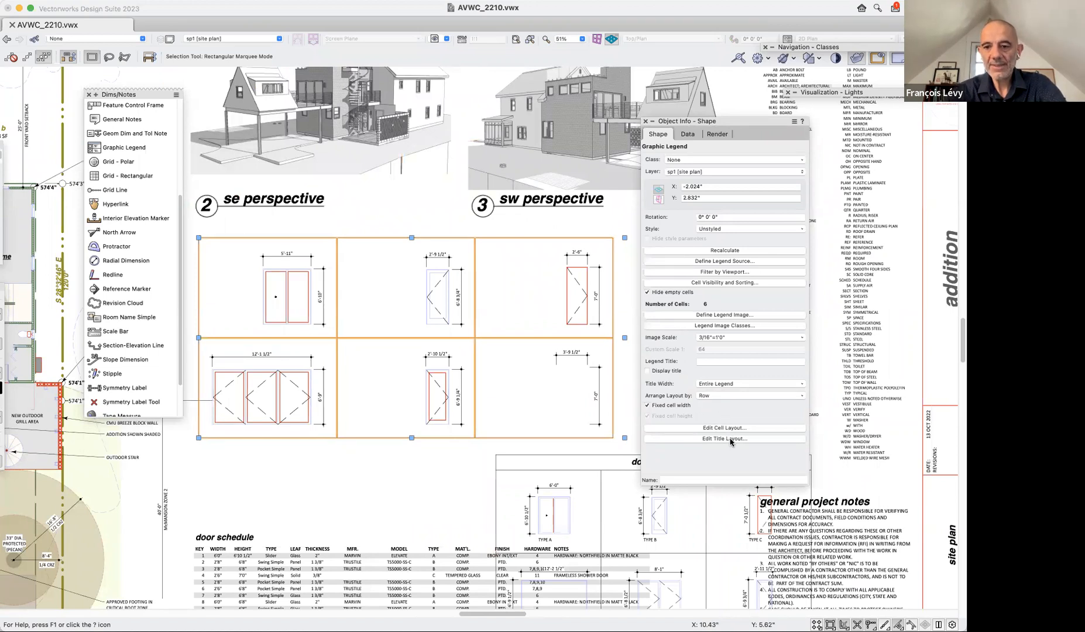
left_click(724, 439)
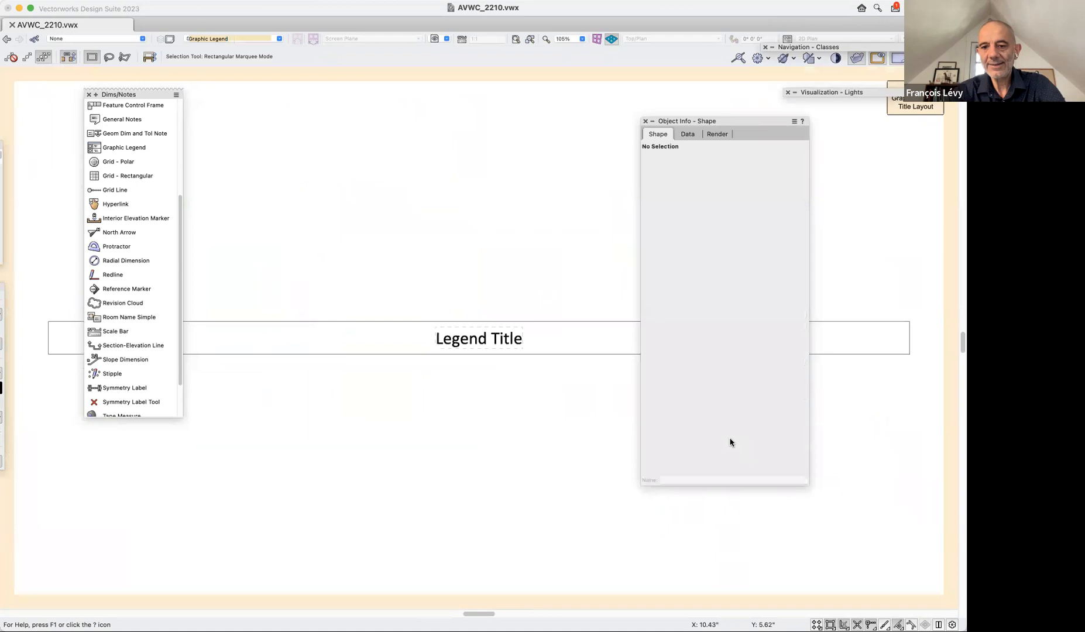
double_click(476, 340)
triple_click(466, 343)
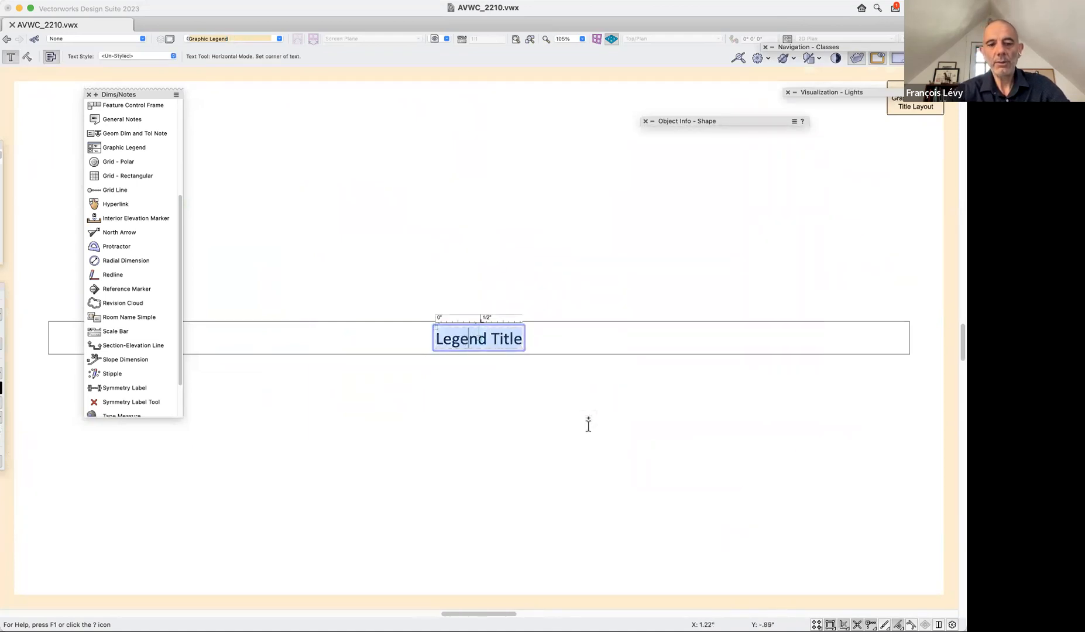
left_click(252, 1)
mouse_move(249, 10)
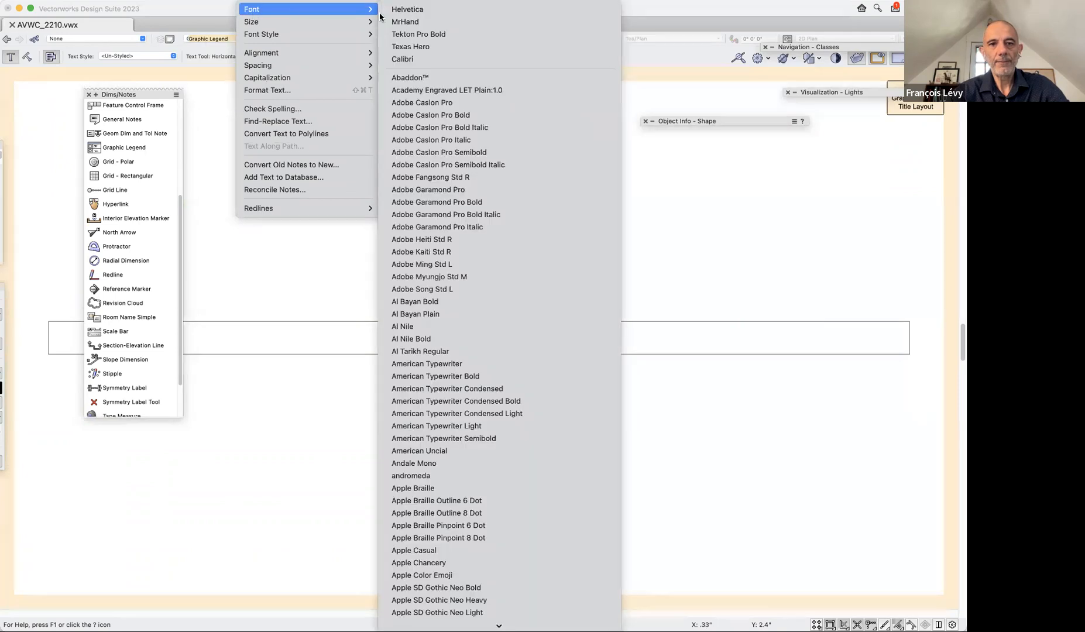
left_click(409, 9)
Make the Legend Title text bold and italic and exit the title layout.
left_click(258, 1)
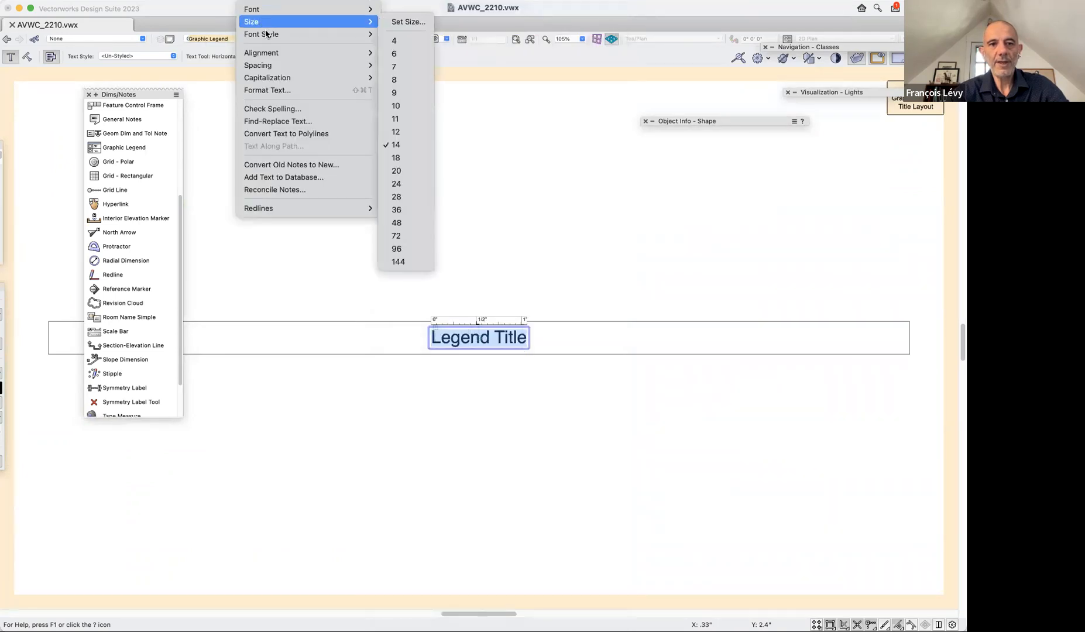
mouse_move(278, 37)
left_click(400, 47)
left_click(254, 1)
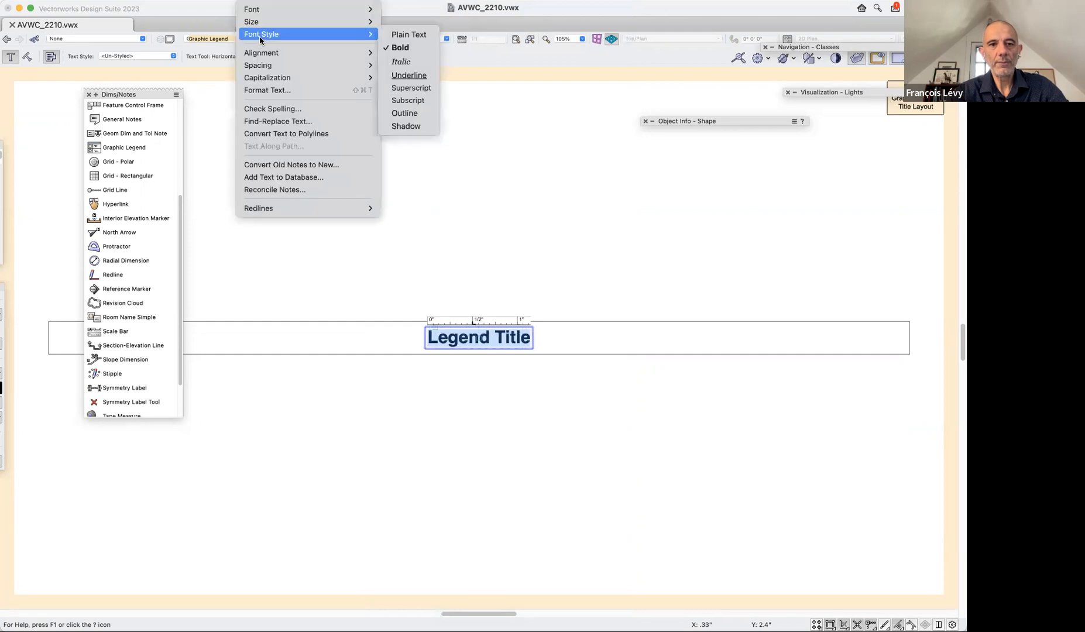
left_click(403, 59)
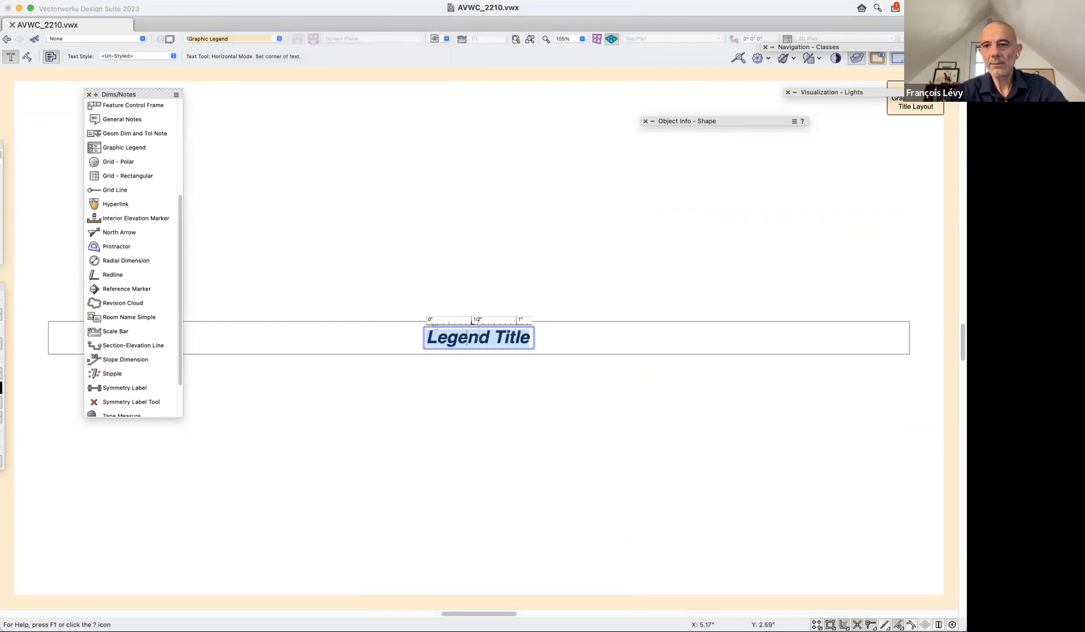
left_click(933, 107)
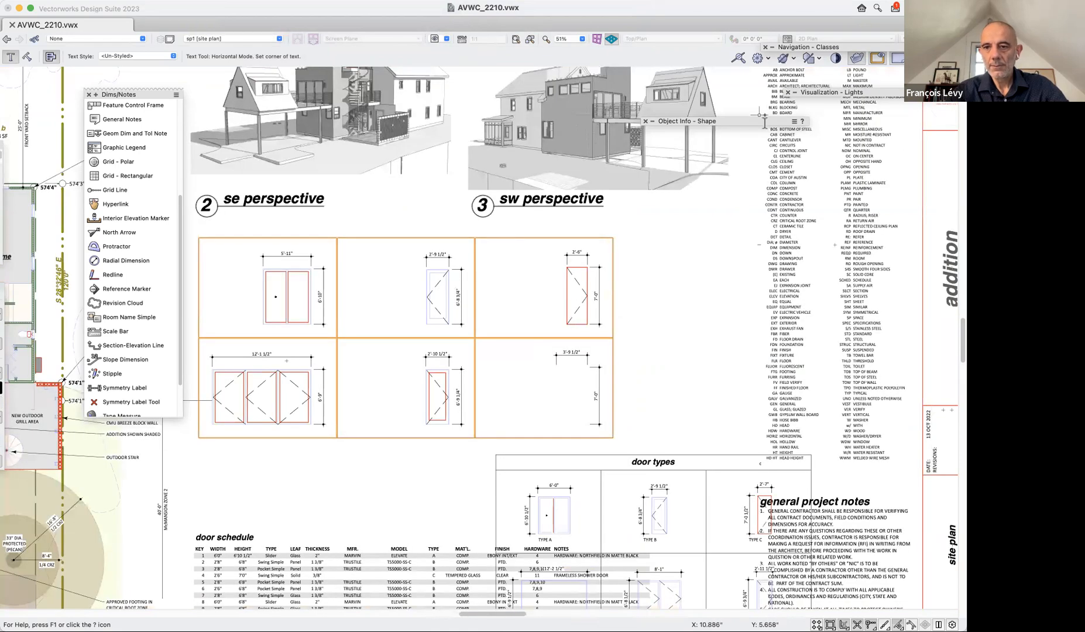
Reopen the legend's title layout to check the title text formatting and return to the sheet.
mouse_move(750, 121)
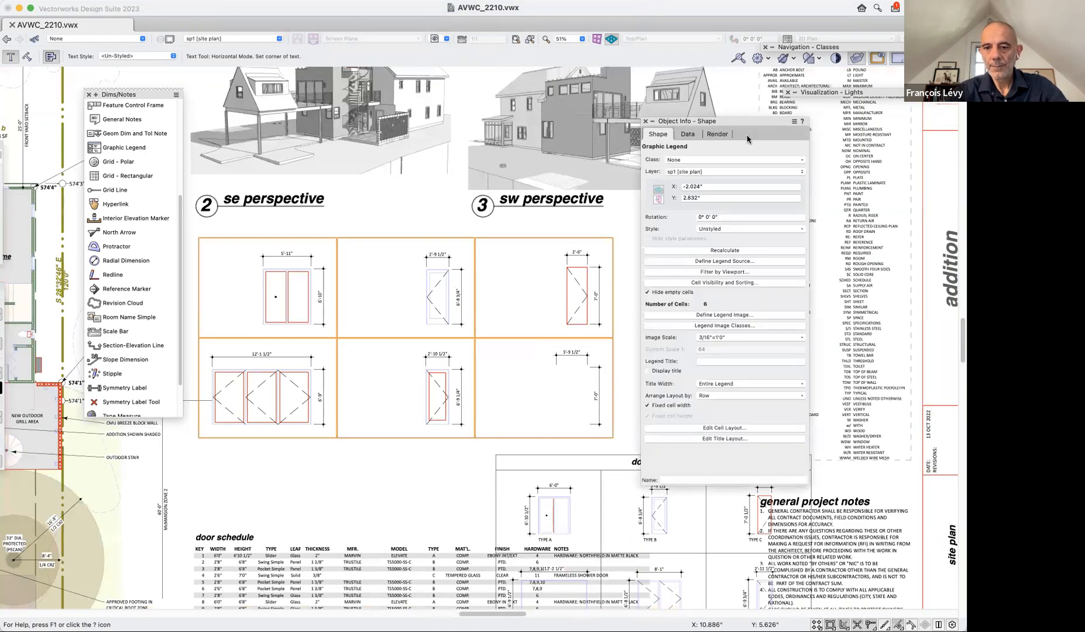
left_click(724, 439)
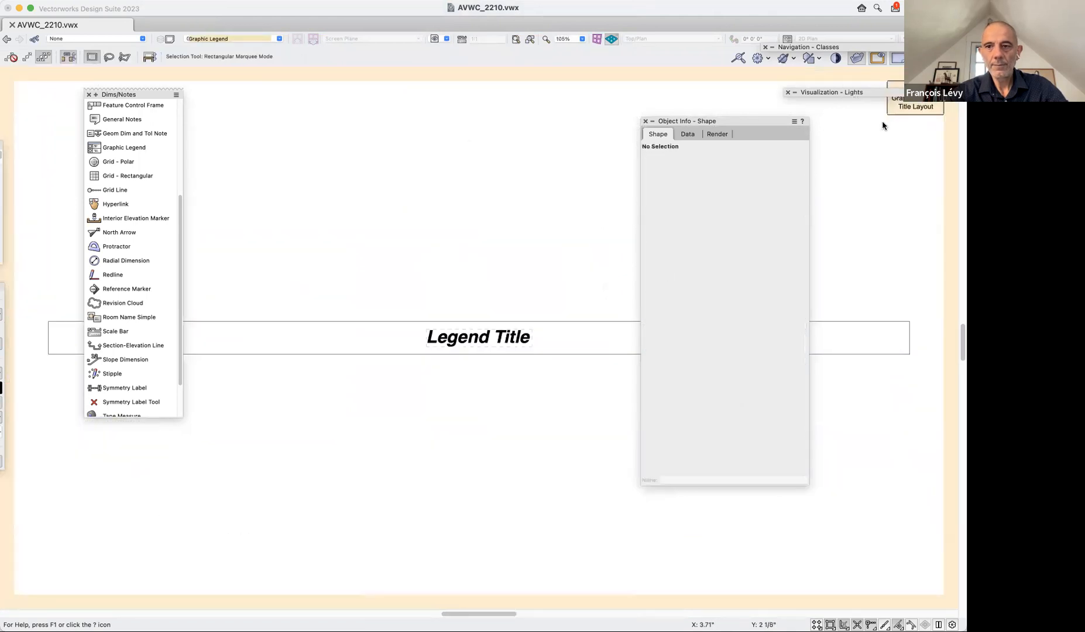
left_click(914, 108)
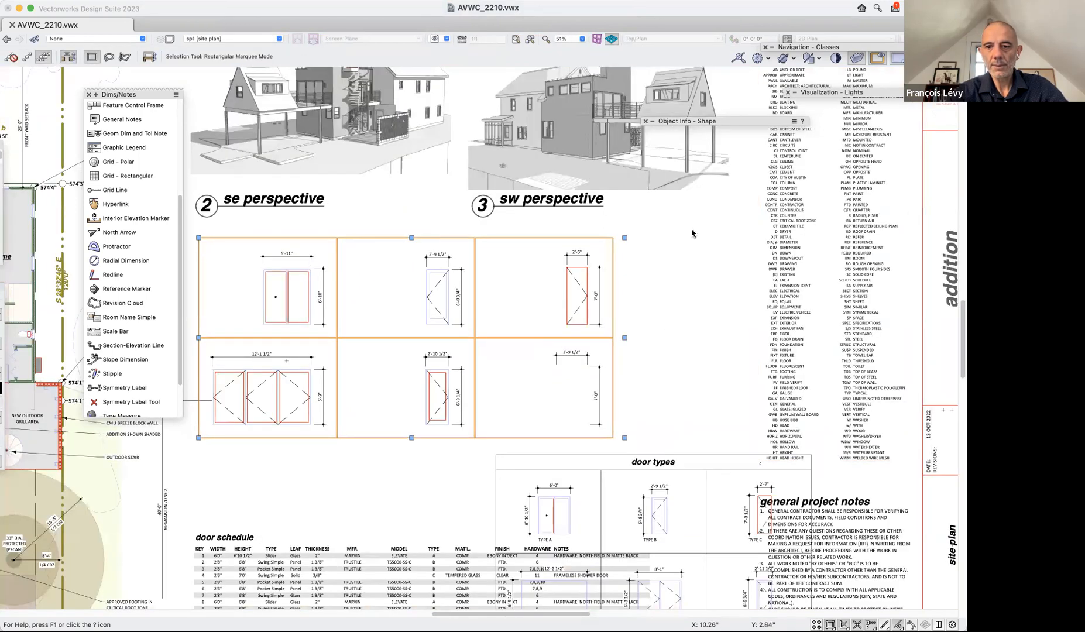
Display the graphic legend's title and set it to "door types".
mouse_move(668, 121)
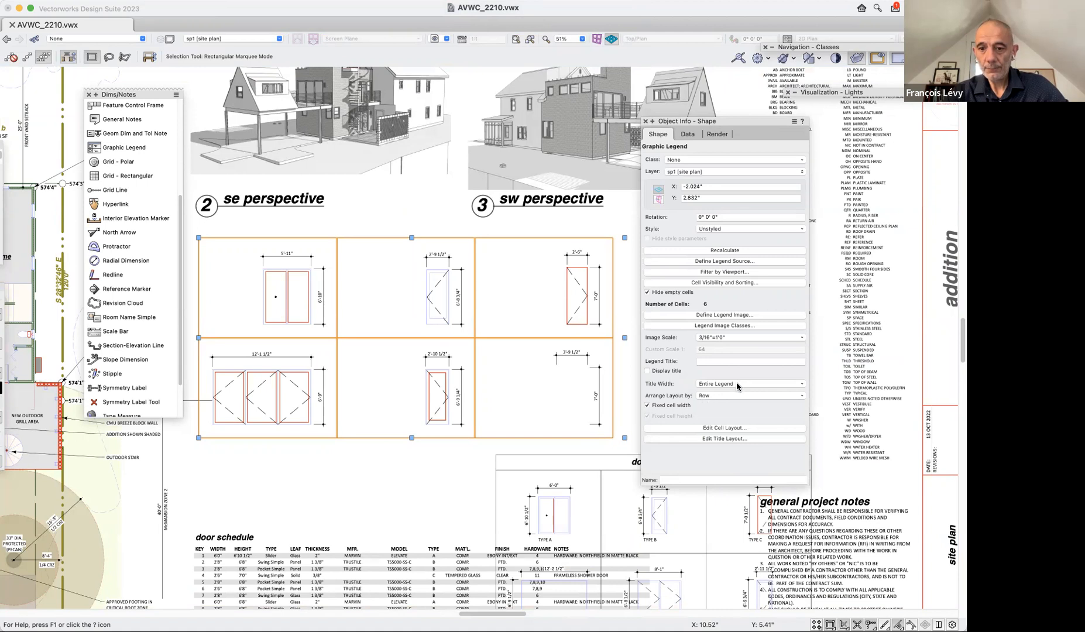
left_click(648, 371)
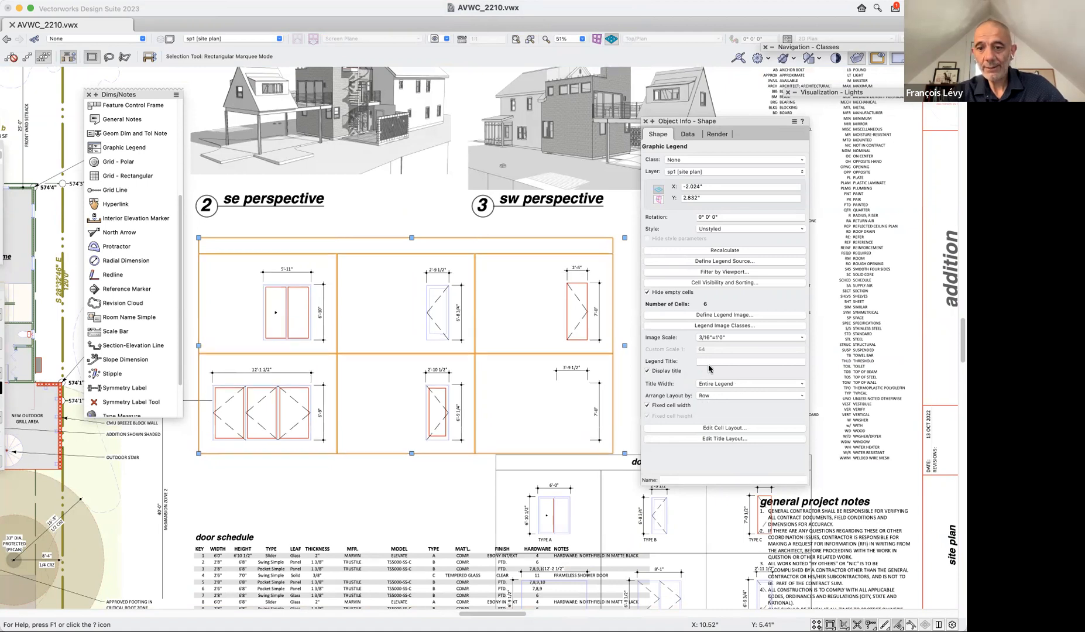
left_click(710, 362)
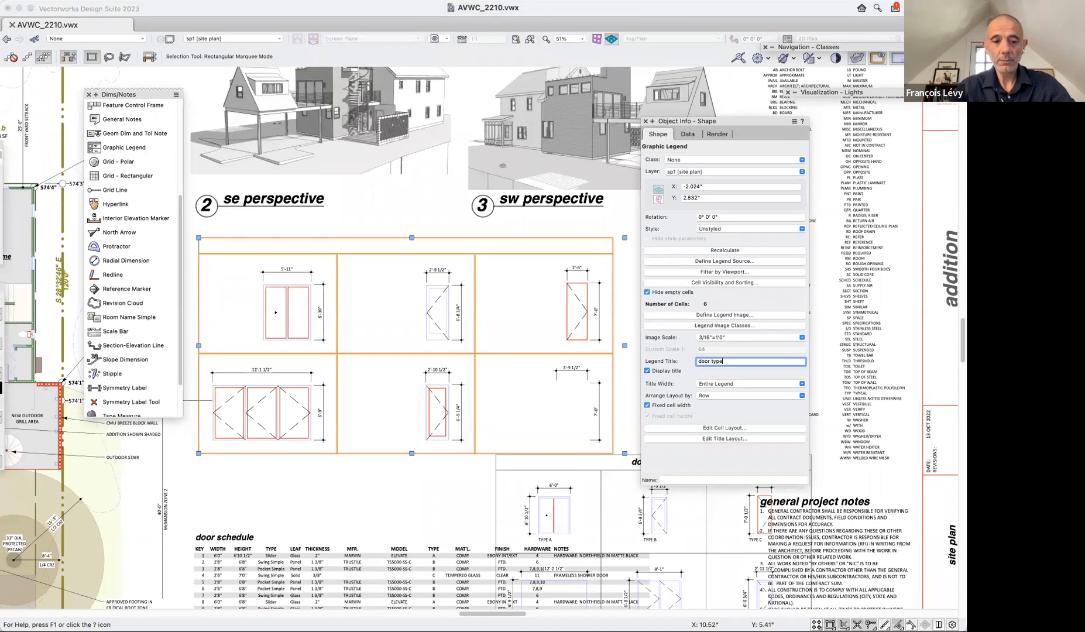
key("Return")
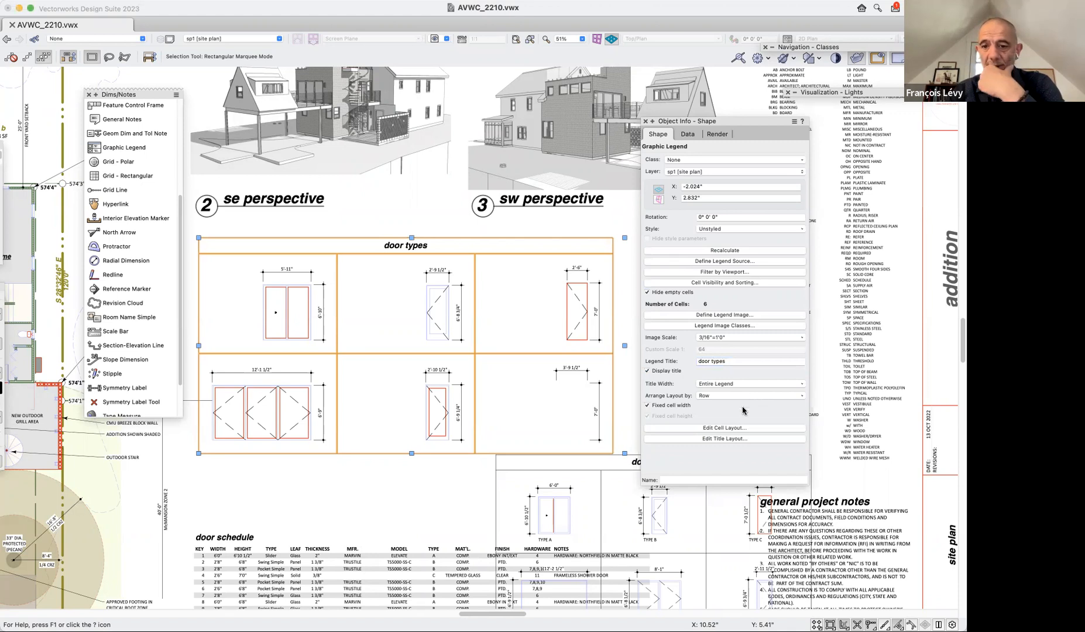
In the legend's cell layout, set the image's horizontal alignment to Center.
left_click(743, 431)
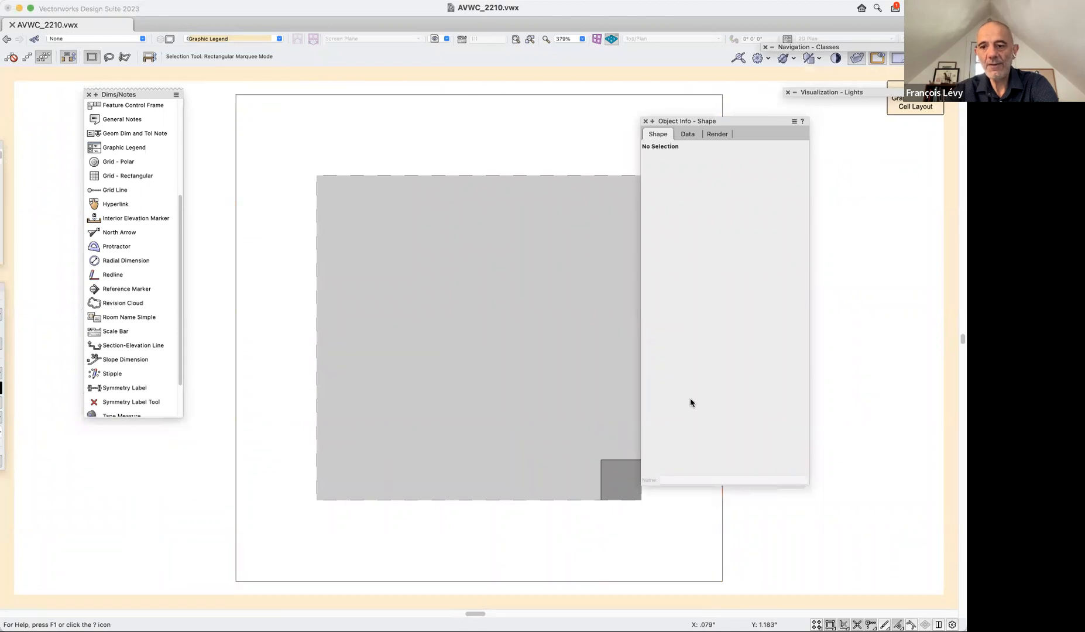
left_click(394, 353)
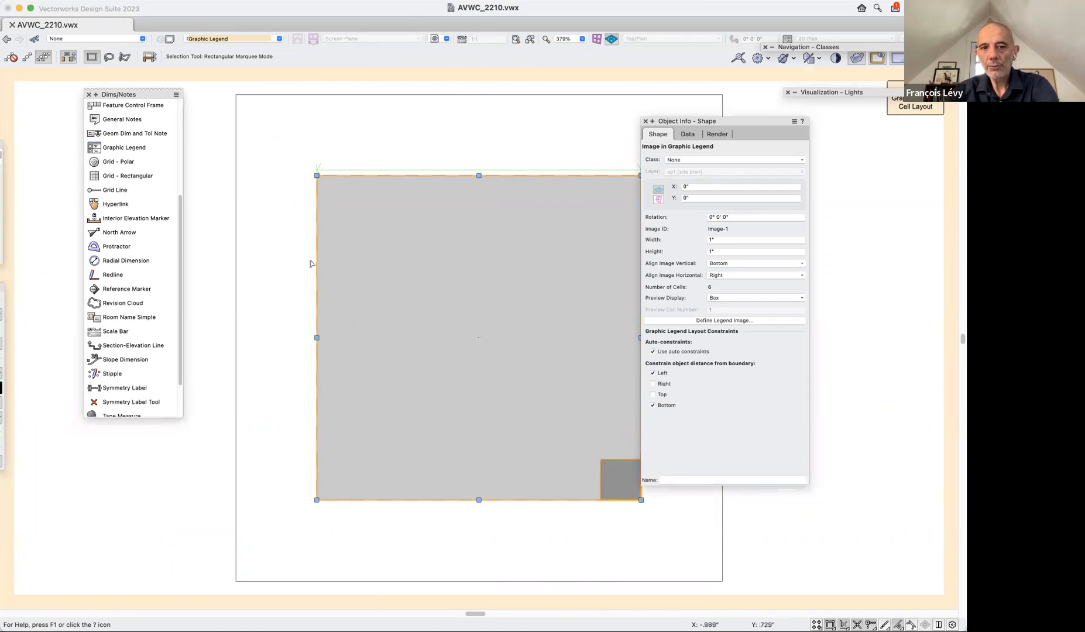
left_click(237, 165)
left_click(467, 308)
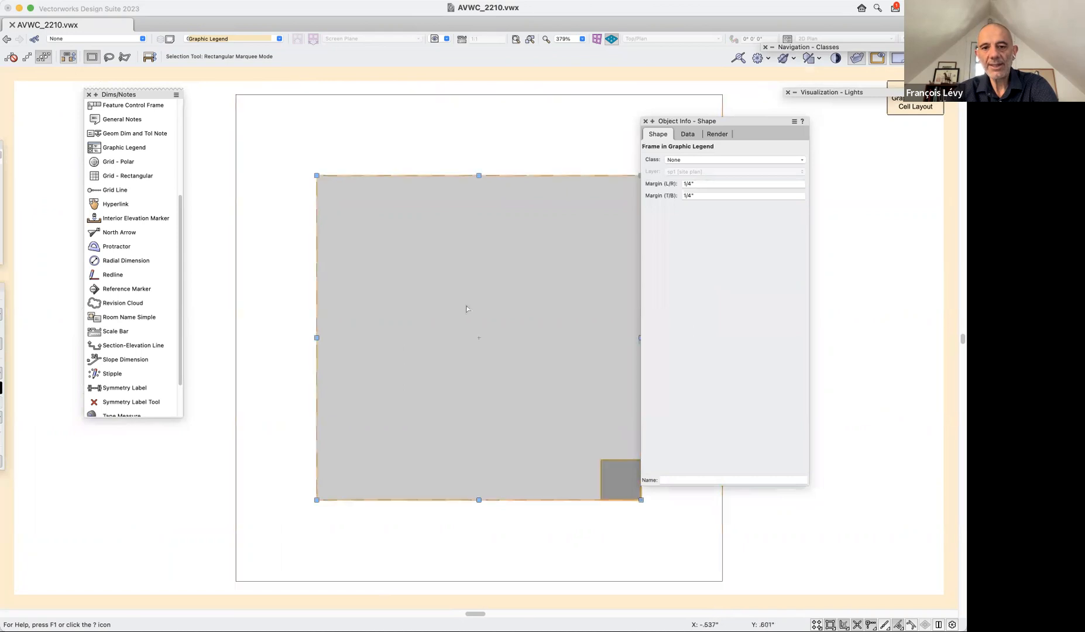
left_click(674, 522)
left_click(634, 500)
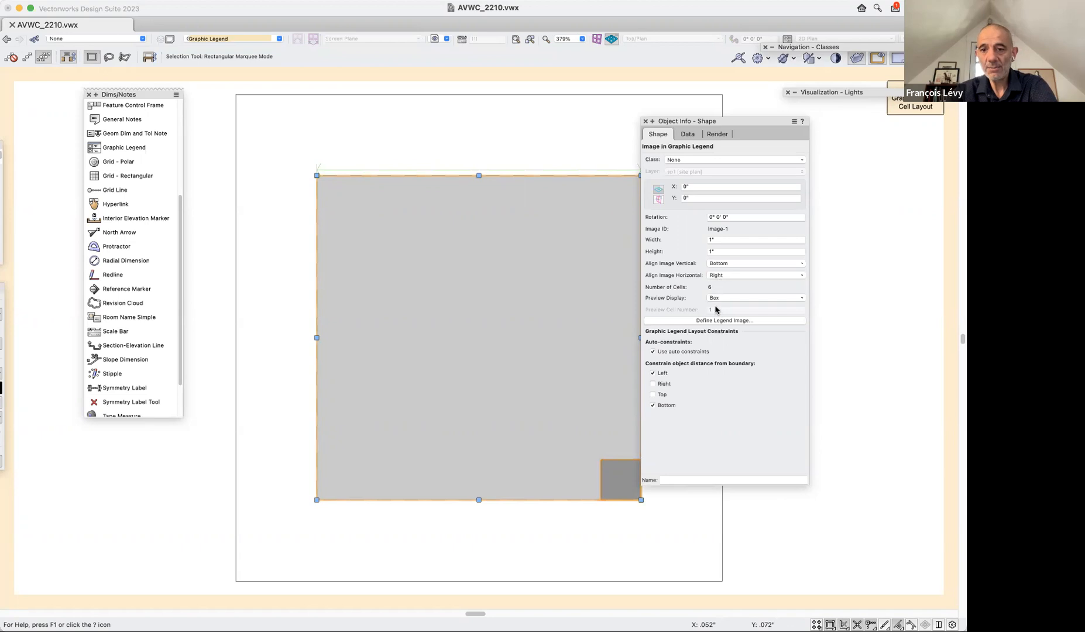
left_click(728, 276)
left_click(727, 297)
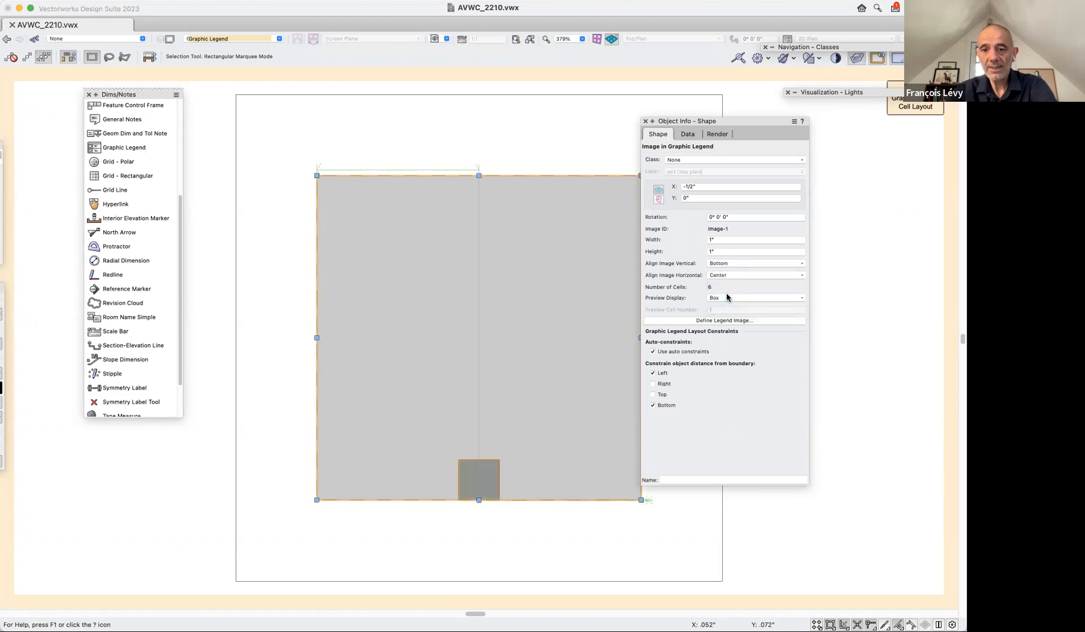
Try Center as the legend image's vertical alignment and restore it to Bottom.
left_click(724, 263)
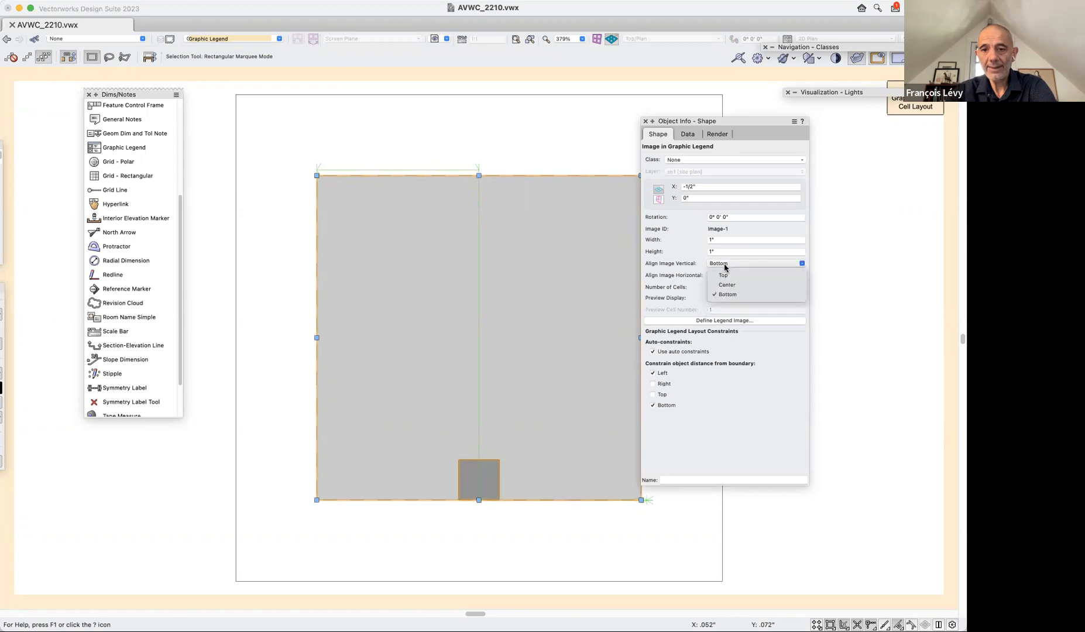
left_click(725, 276)
left_click(726, 275)
left_click(727, 272)
left_click(727, 266)
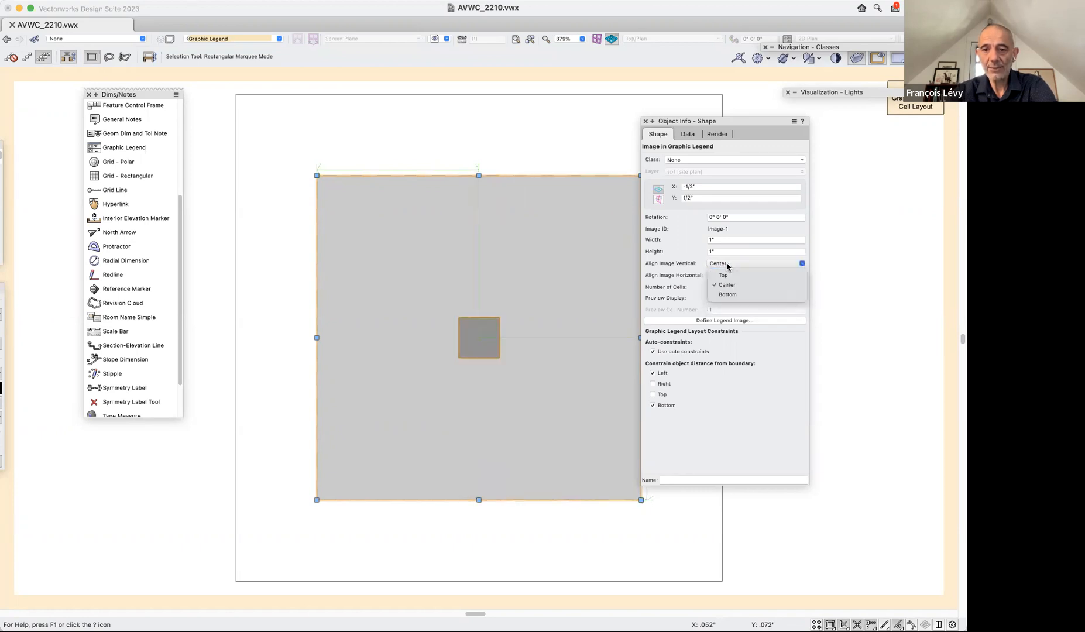
left_click(729, 295)
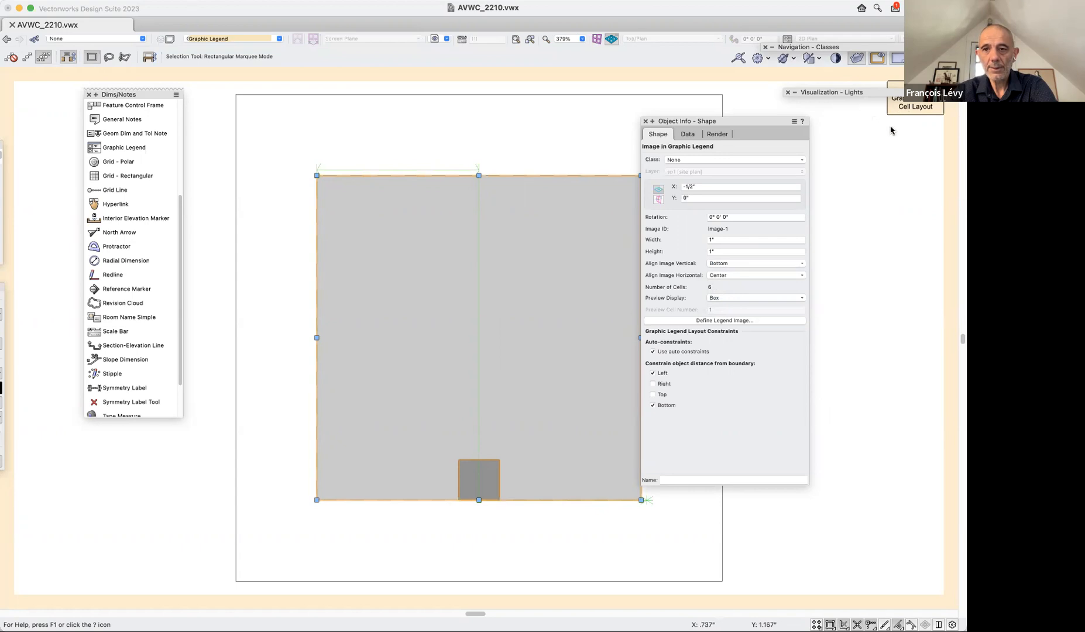
Exit the cell layout to update the legend, reopen it and add the text "TYPE" below the image area.
left_click(910, 111)
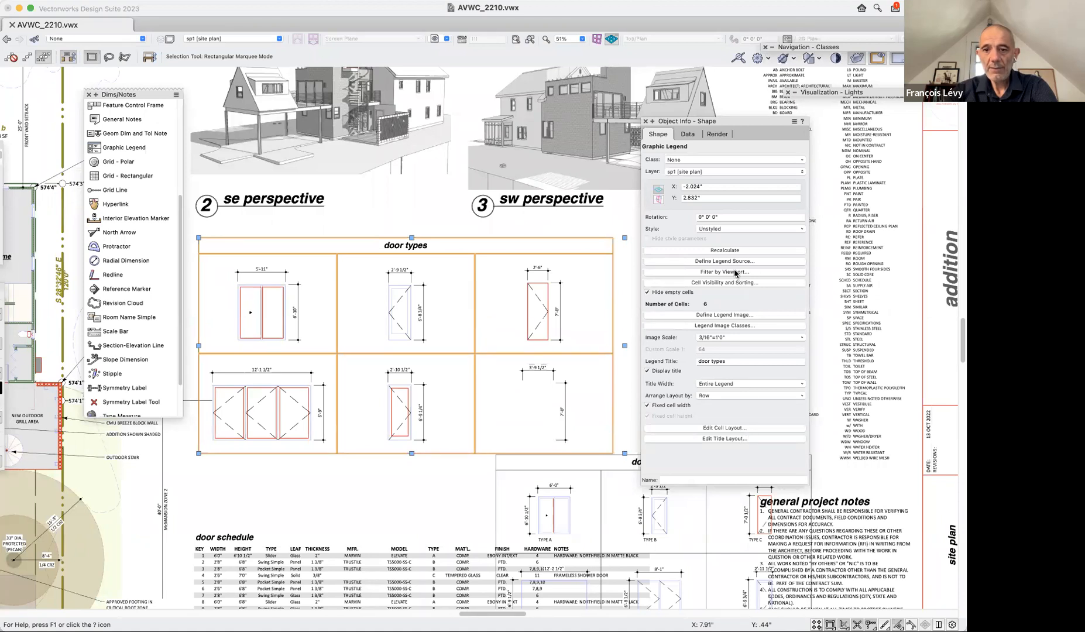
left_click(743, 427)
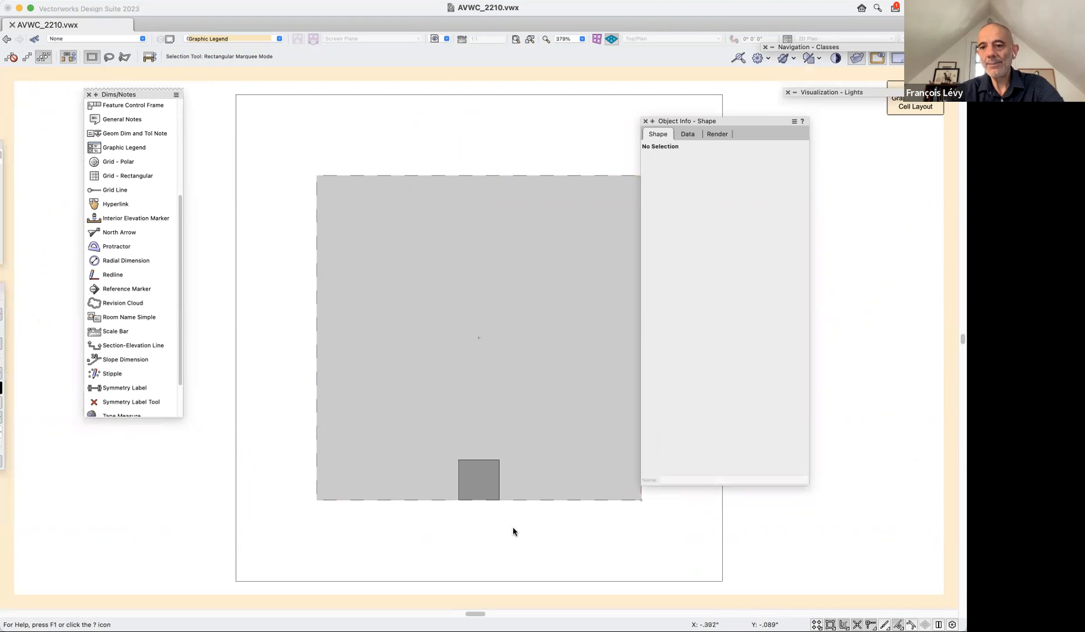
key("1")
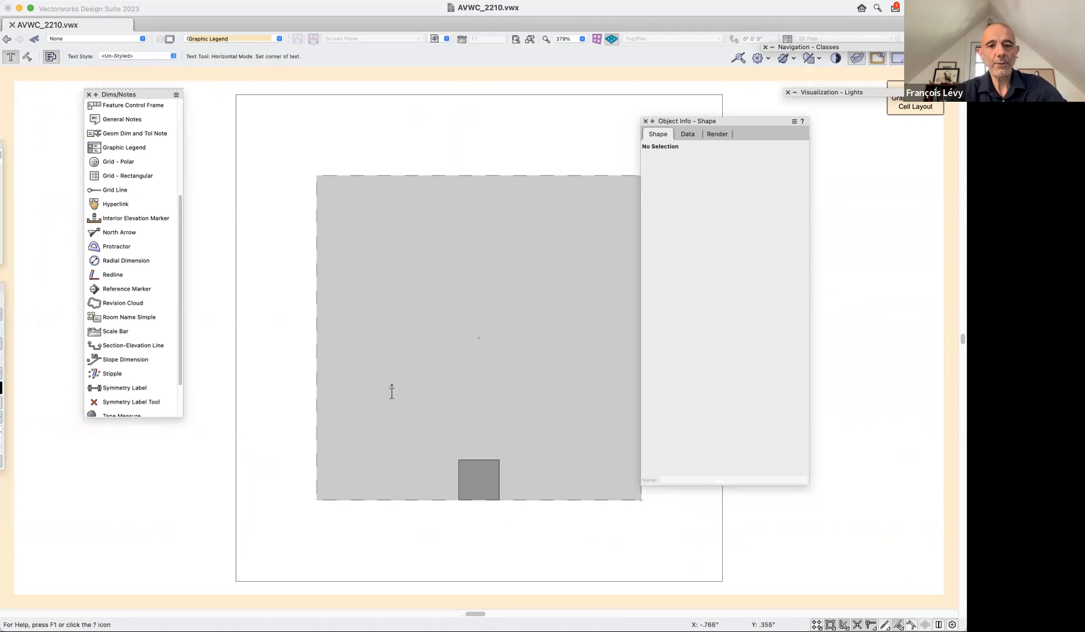
left_click(444, 529)
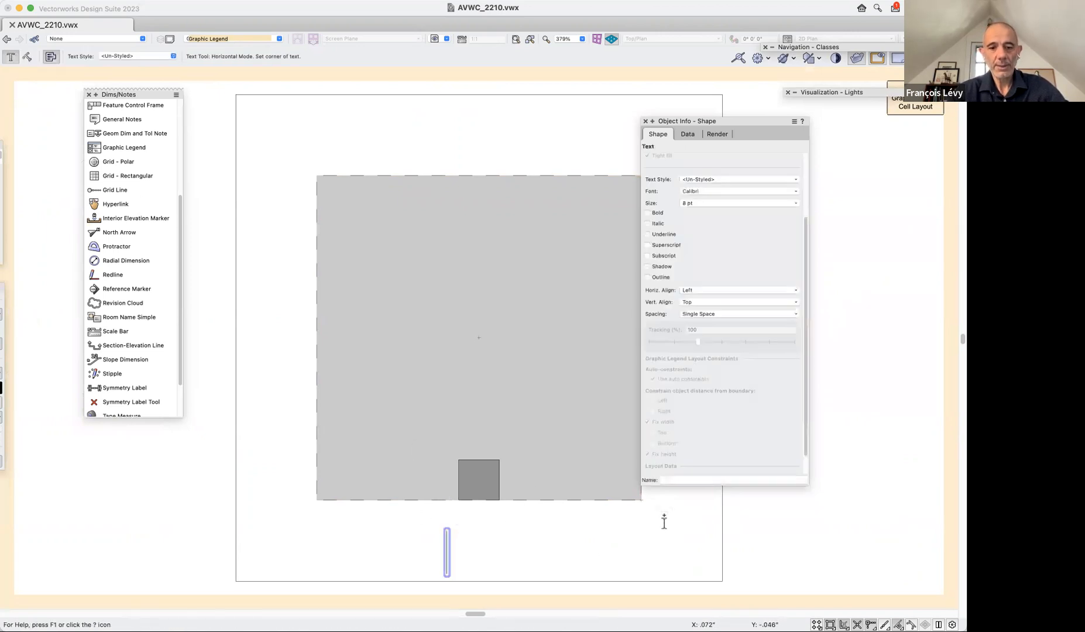
type("TYPE")
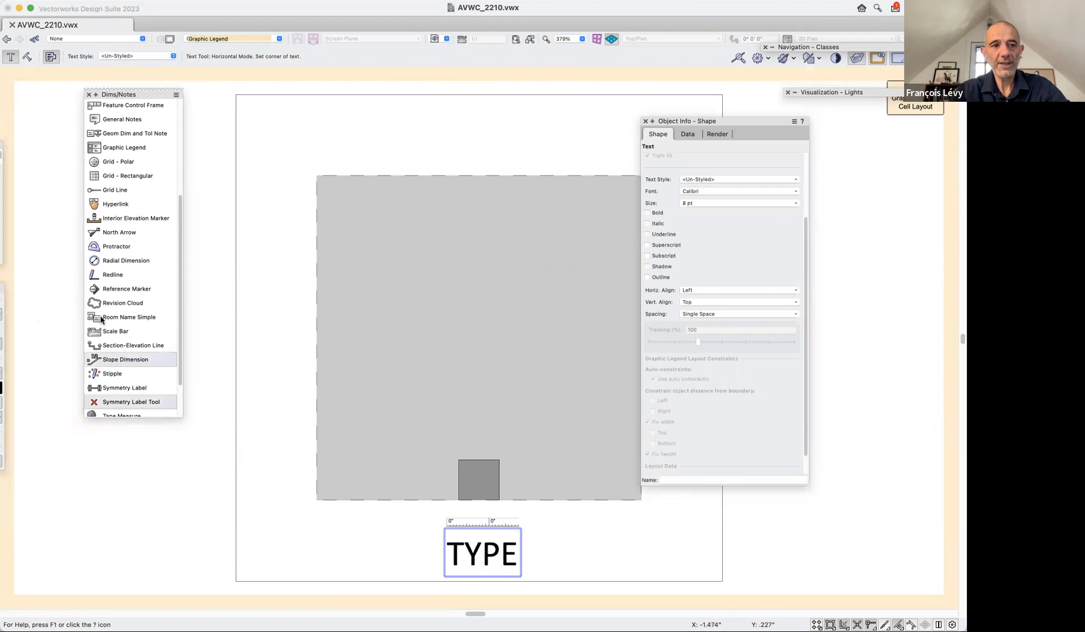
key("Escape")
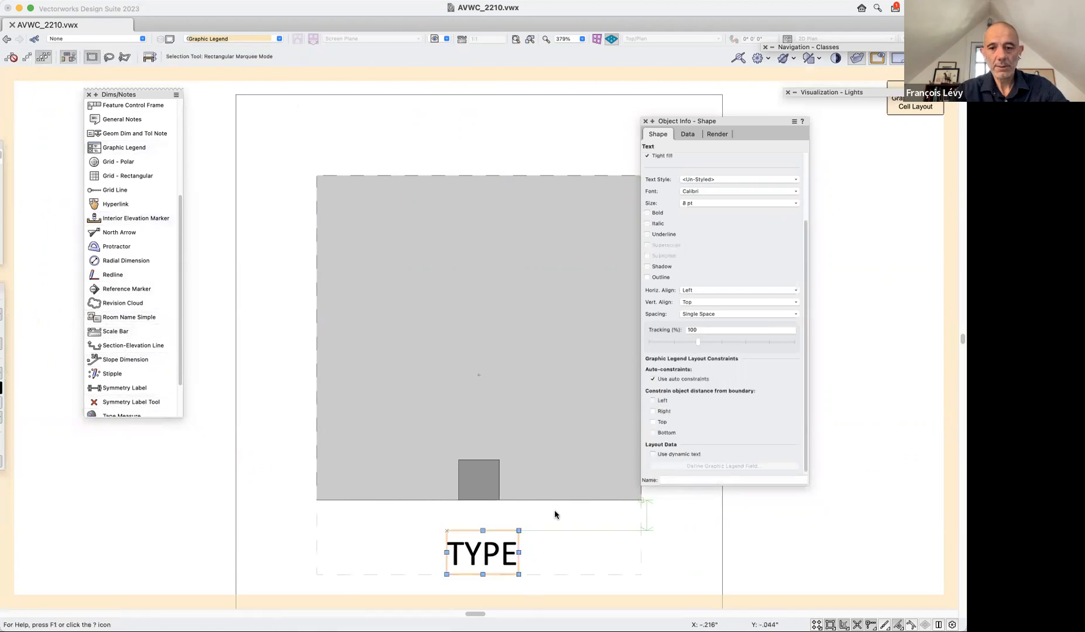
Move the TYPE text slightly up to centre it under the image and set its horizontal alignment to Center.
mouse_move(483, 552)
left_mouse_down()
mouse_move(492, 513)
mouse_move(479, 502)
mouse_move(479, 553)
mouse_move(478, 544)
left_mouse_up()
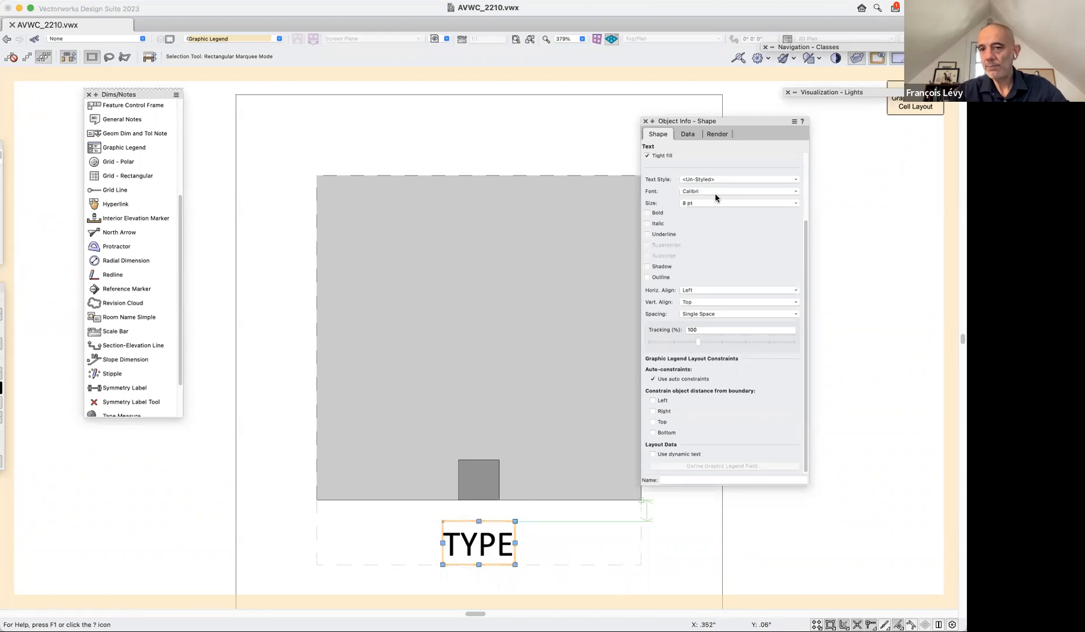
left_click(707, 290)
left_click(701, 312)
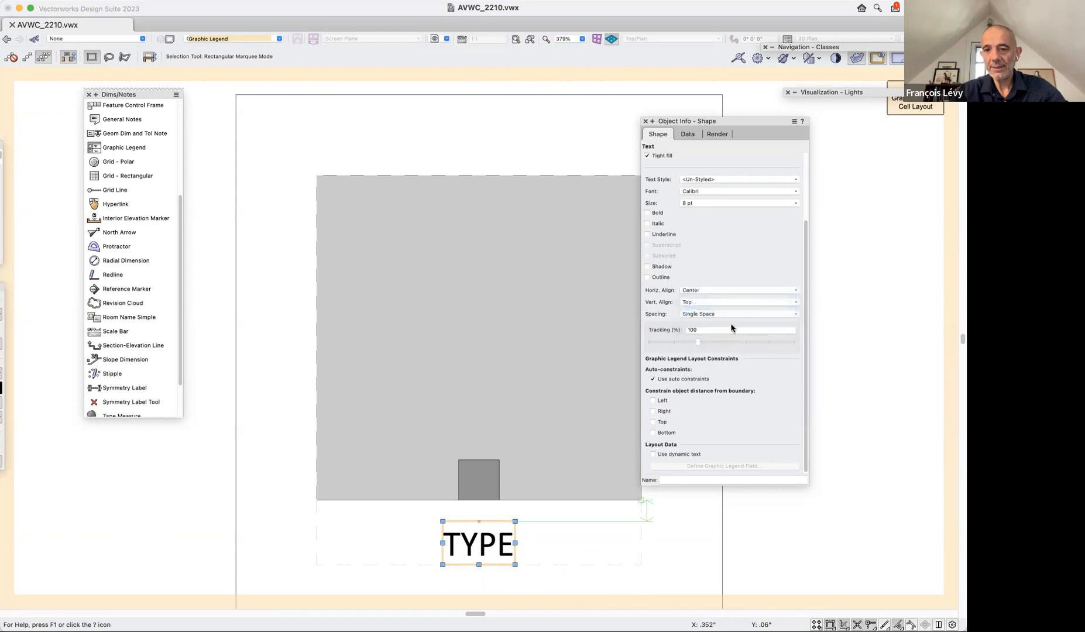
Turn on dynamic text for the TYPE label and open its graphic legend field definition.
left_click(652, 456)
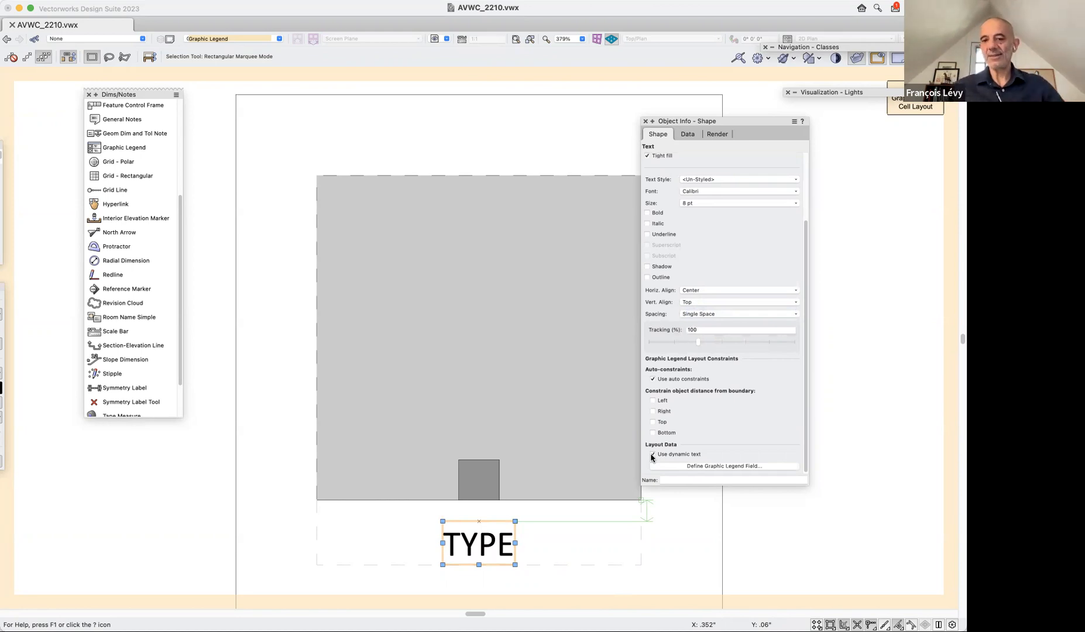
left_click(704, 467)
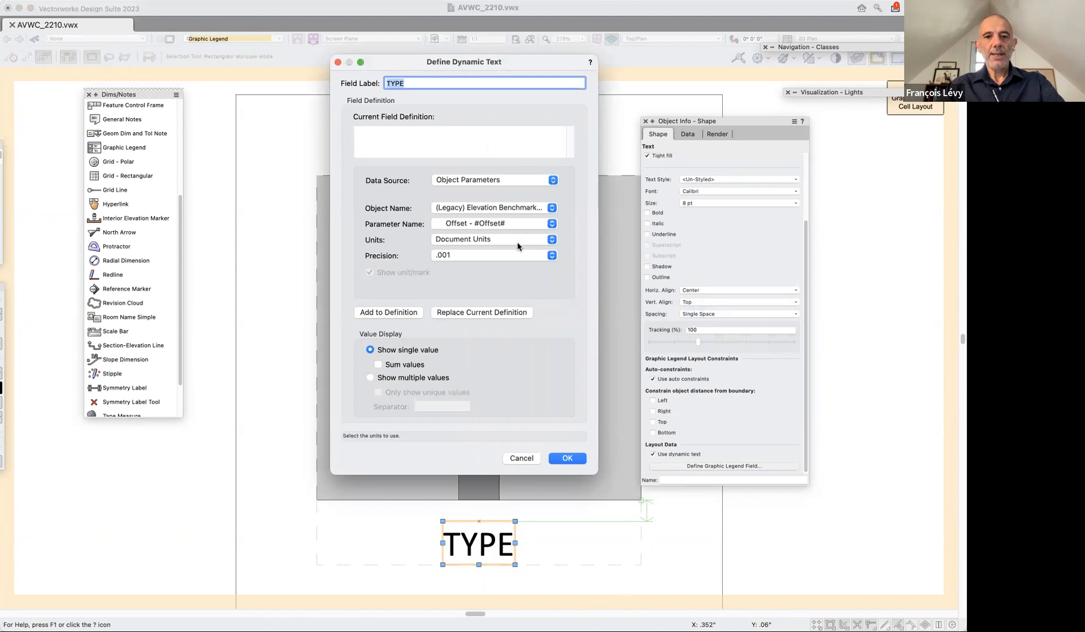
left_click(367, 127)
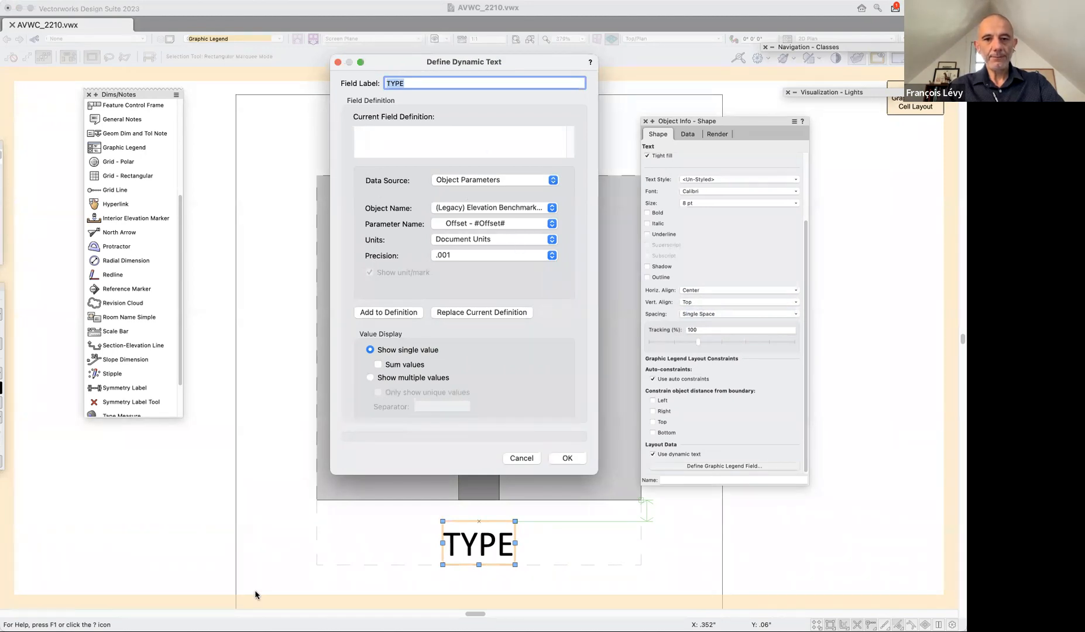
left_click(469, 183)
left_click(470, 181)
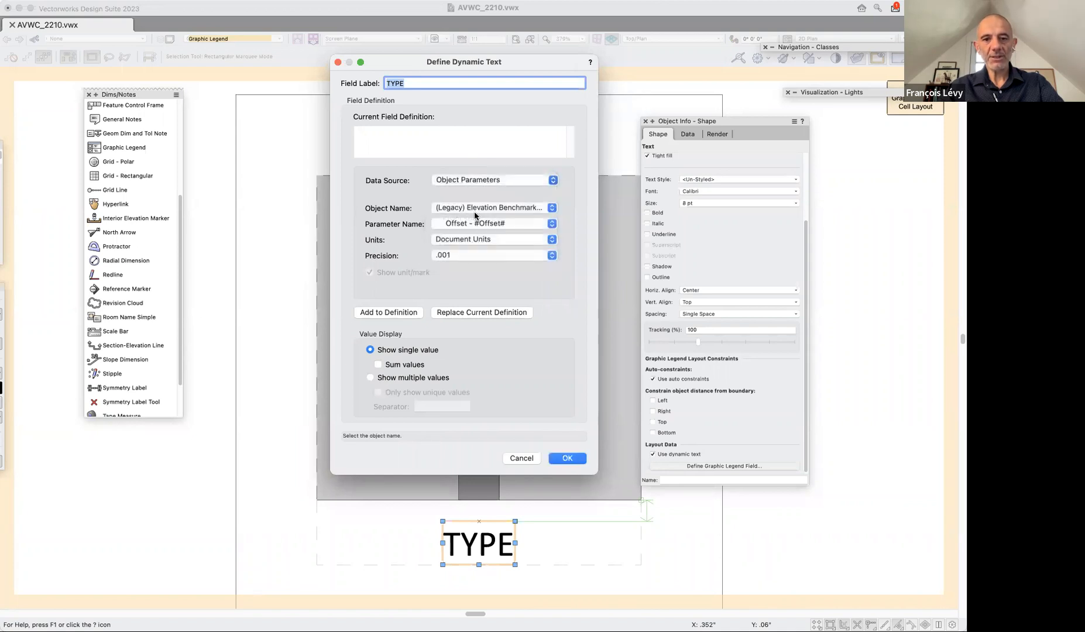
Search the object names for "door" and choose Door - #Door# as the dynamic text's object.
left_click(479, 207)
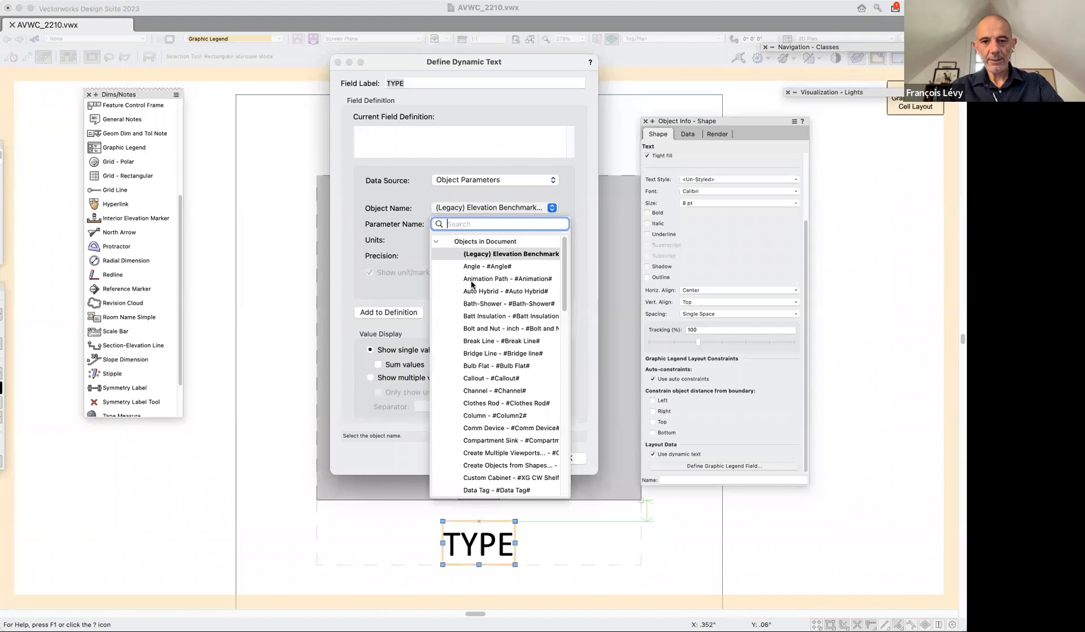
scroll(452, 273, "down", 5)
scroll(451, 272, "down", 3)
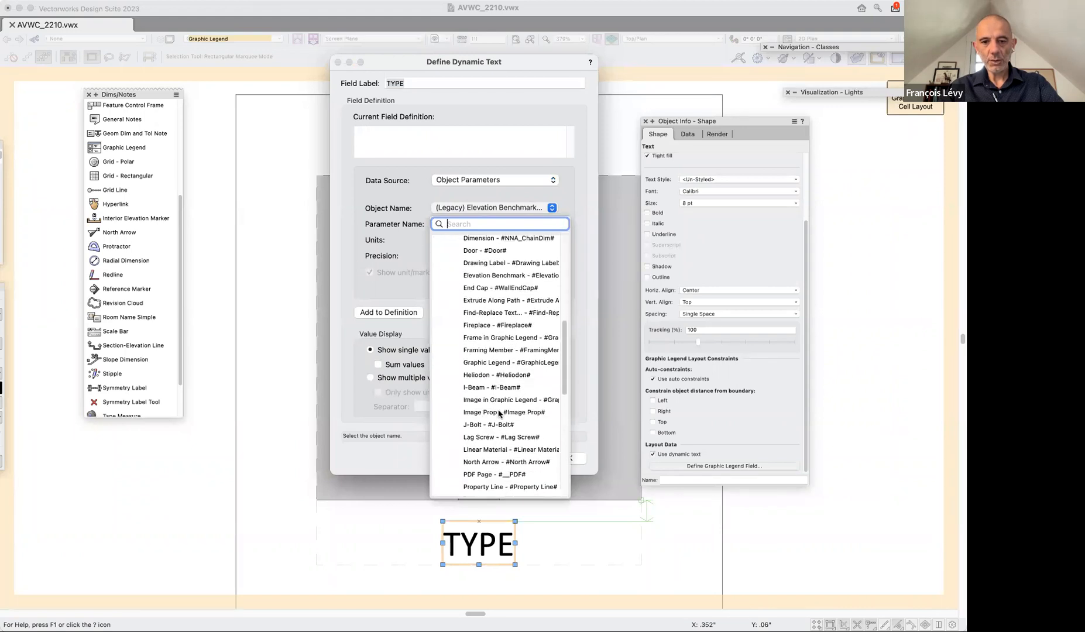
left_click(342, 250)
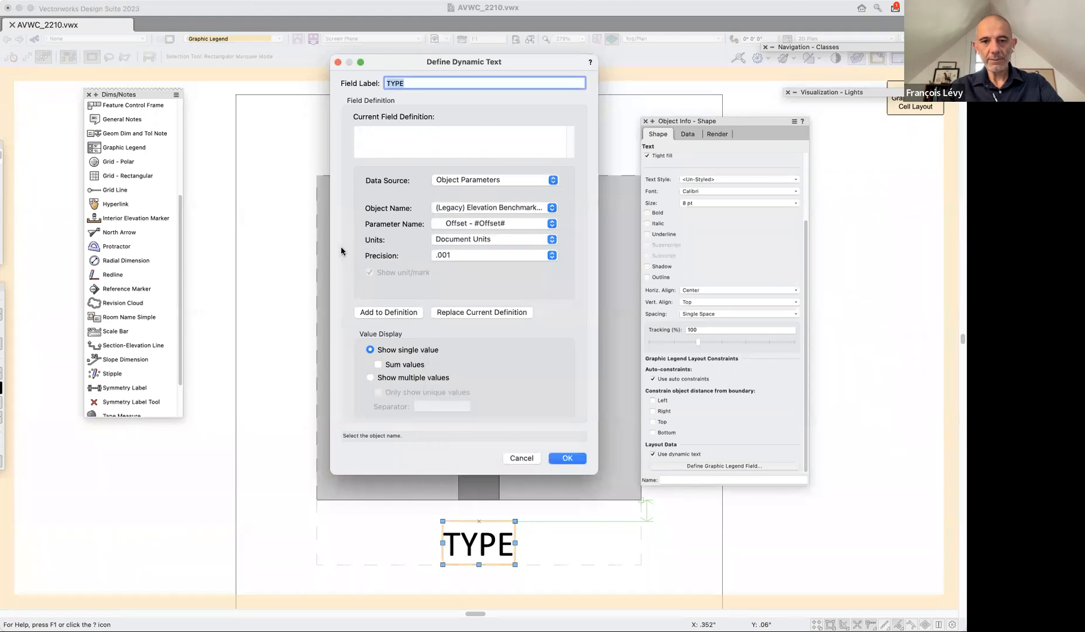
left_click(462, 227)
left_click(470, 206)
left_click(468, 222)
type("door")
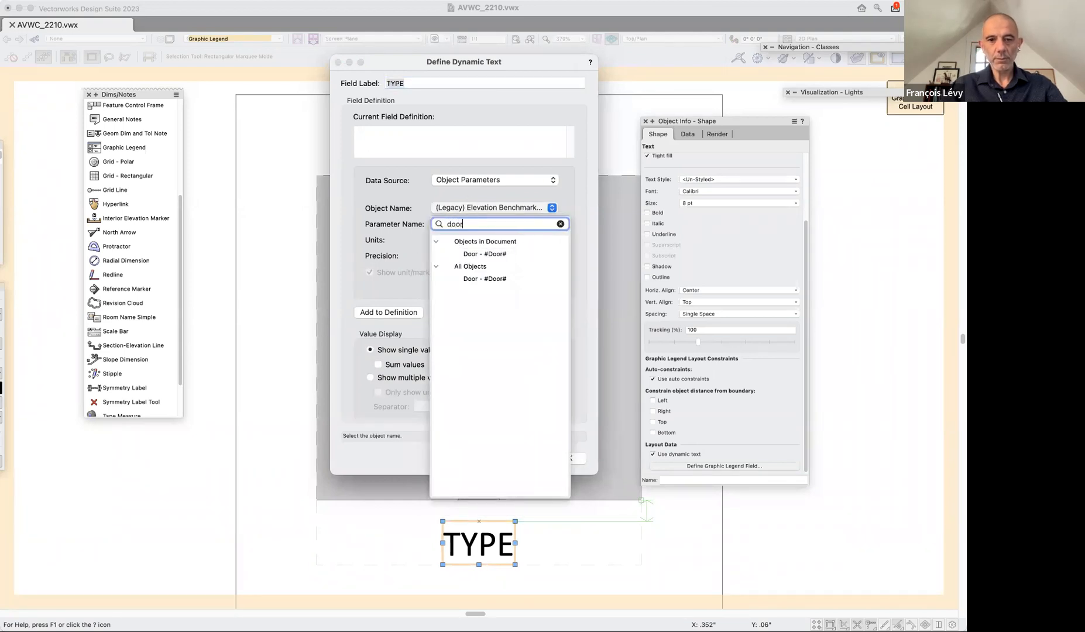
left_click(483, 255)
Add the door's User Field 1 parameter to the TYPE label's field definition and exit the cell layout to update the legend.
left_click(481, 224)
scroll(473, 331, "down", 15)
scroll(472, 332, "down", 15)
scroll(472, 331, "down", 15)
scroll(538, 407, "down", 15)
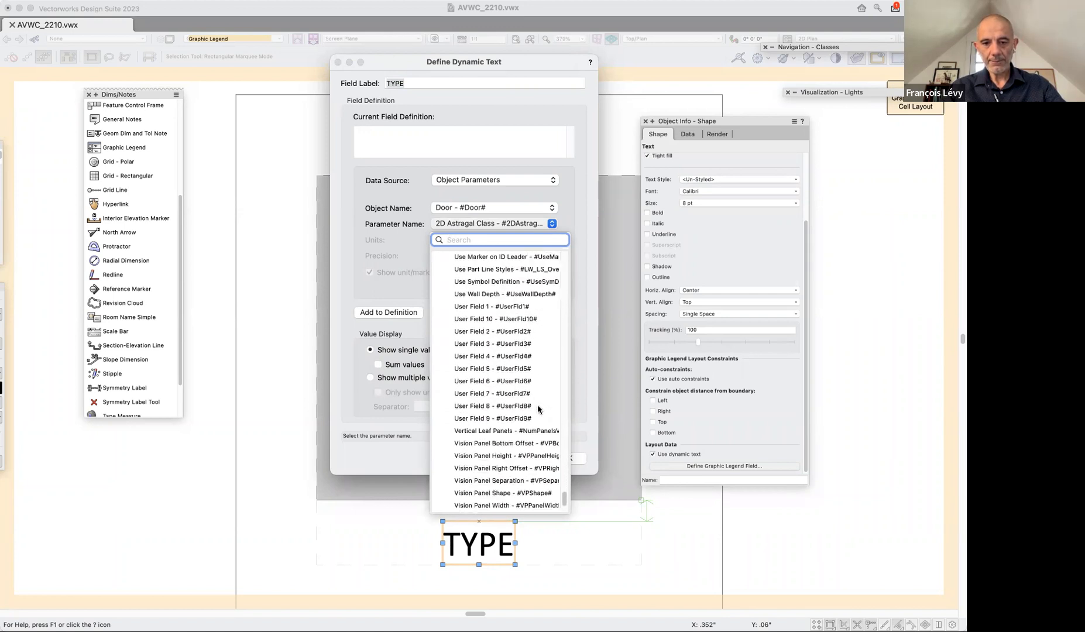
scroll(538, 405, "up", 1)
left_click(507, 322)
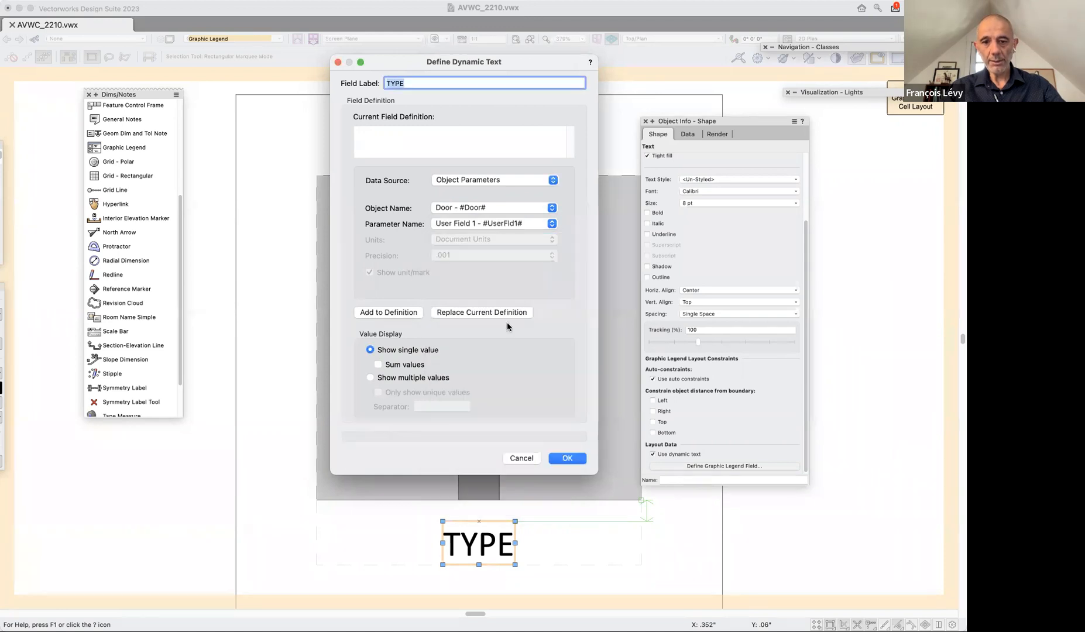
left_click(410, 316)
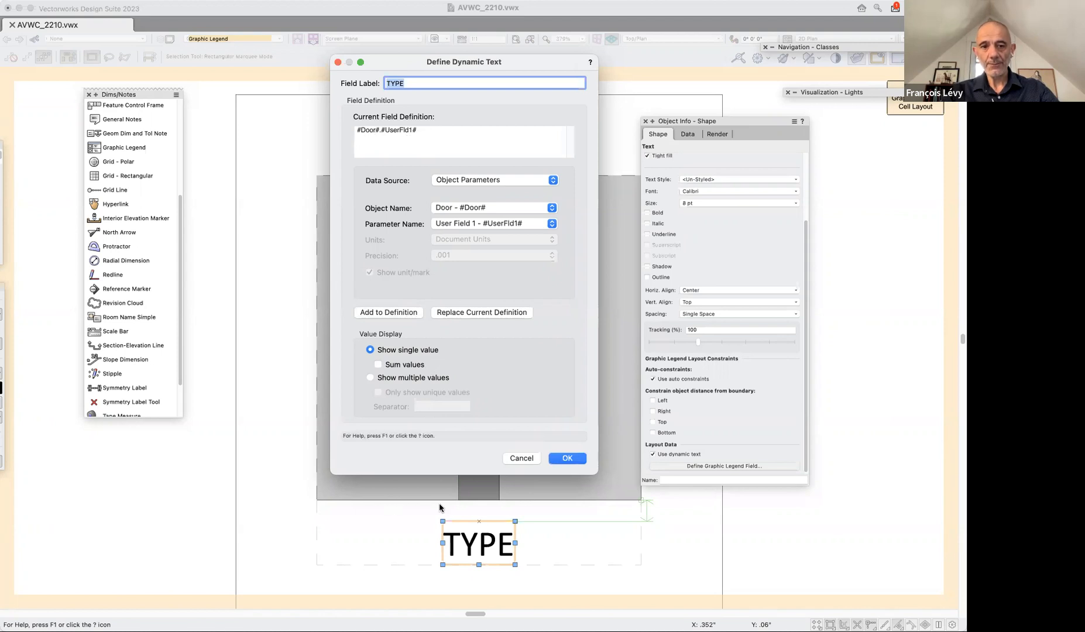
left_click(567, 458)
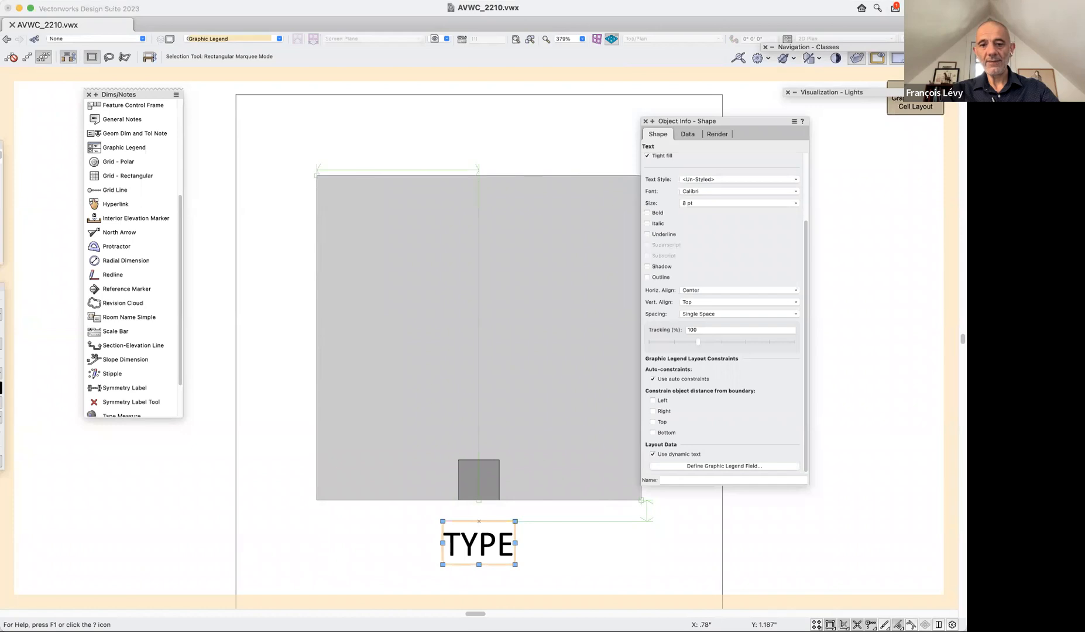
key("super+bracketright")
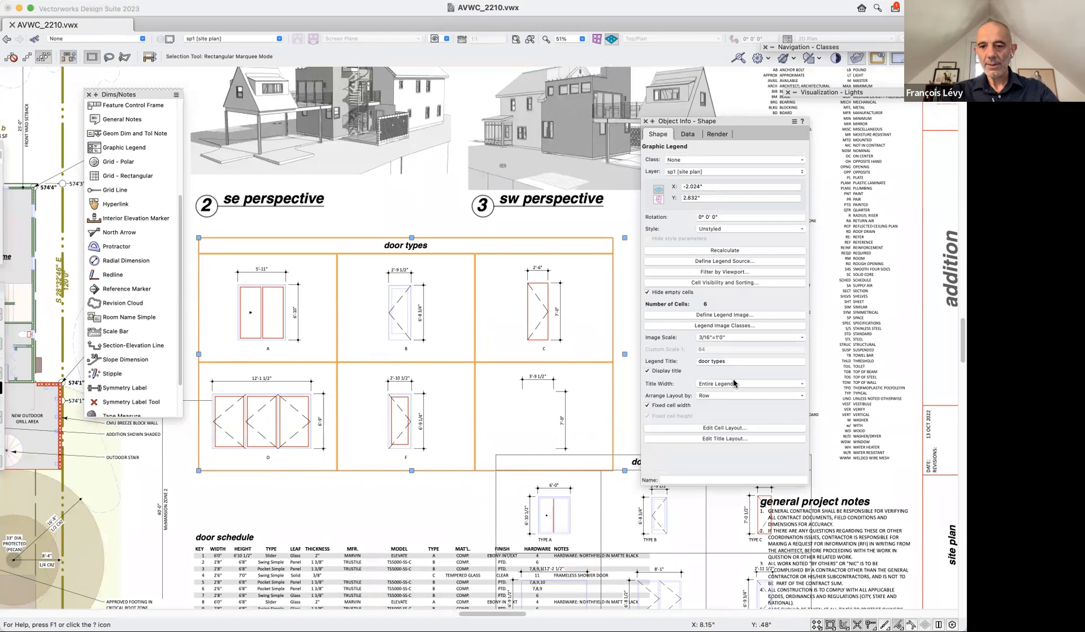
Reopen the cell layout, shift the TYPE text so it starts at the image's centreline, and set its horizontal alignment to Left.
left_click(740, 429)
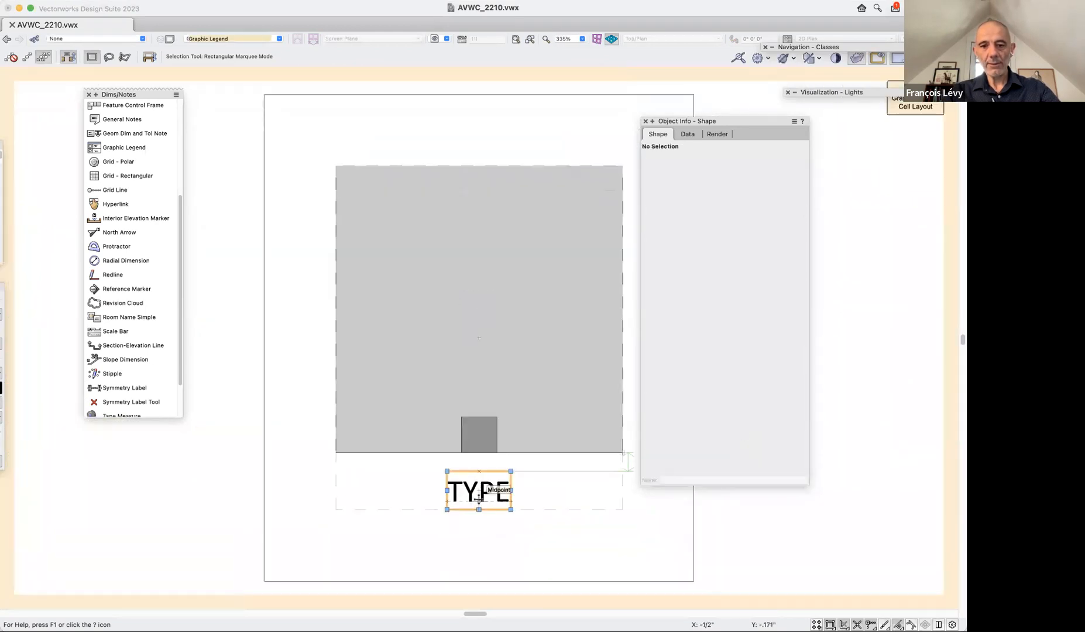
left_click_drag(447, 471, 480, 471)
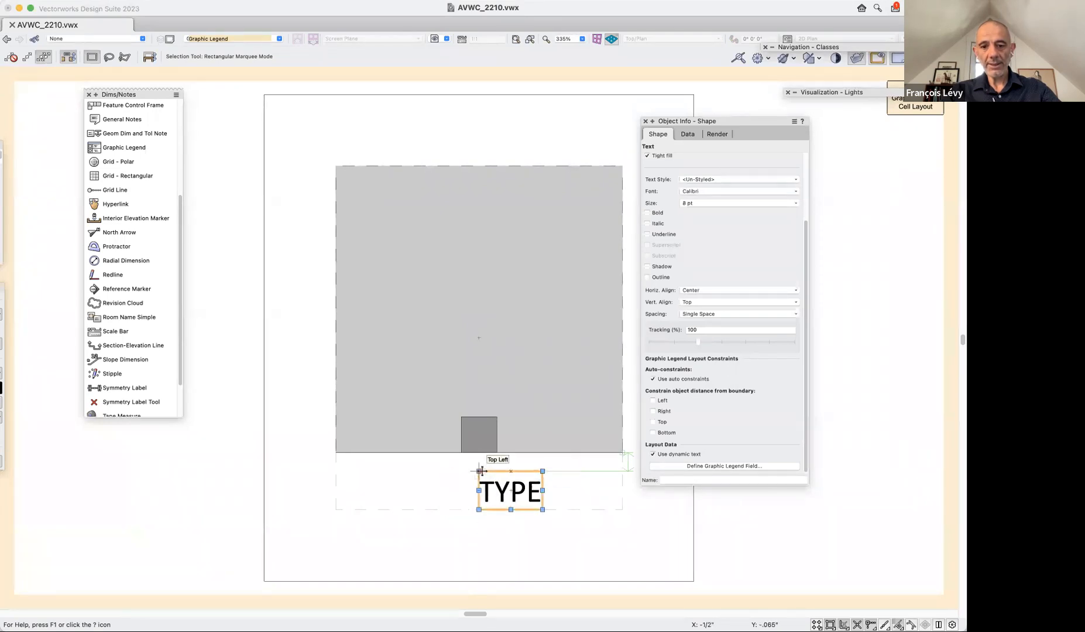
left_click(718, 293)
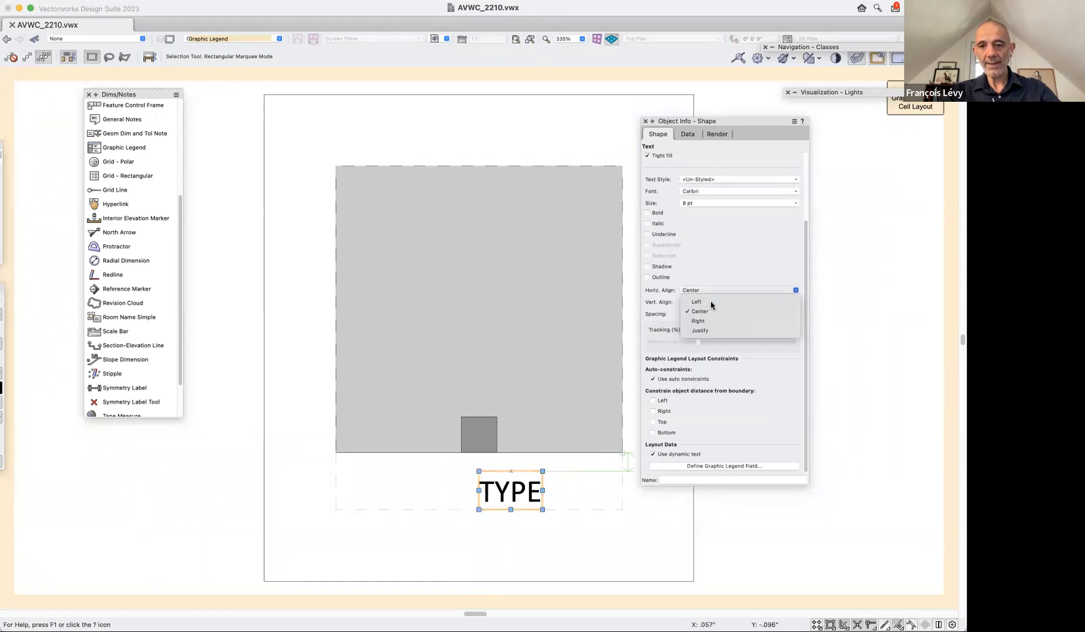
left_click(690, 298)
Copy the TYPE text to its left as non-dynamic text with Right horizontal alignment, nudged slightly toward the original.
left_click_drag(526, 502, 452, 502)
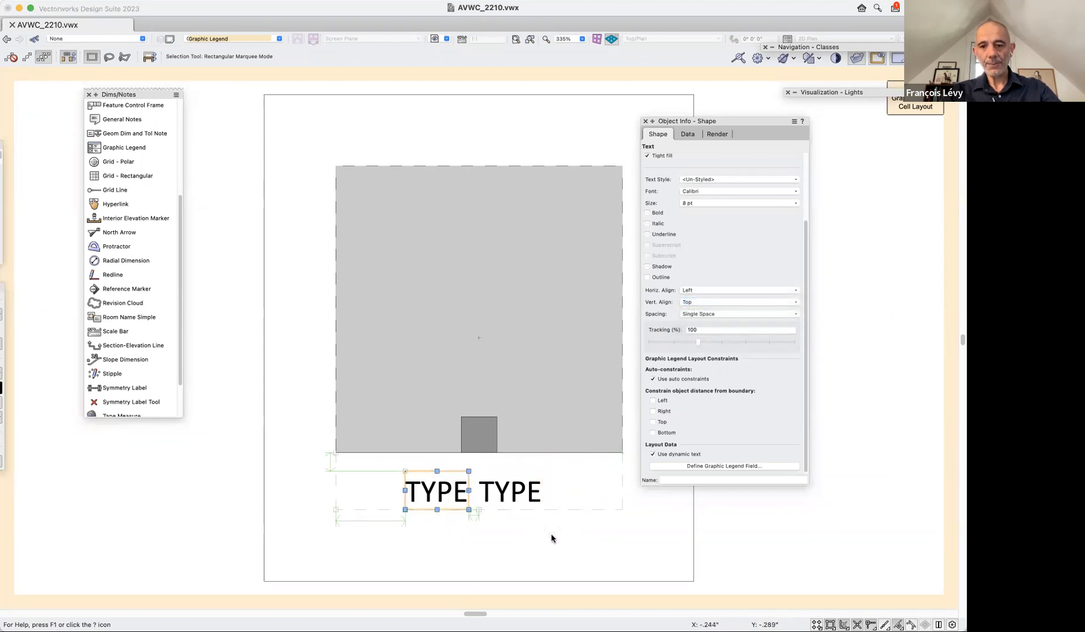
left_click(653, 454)
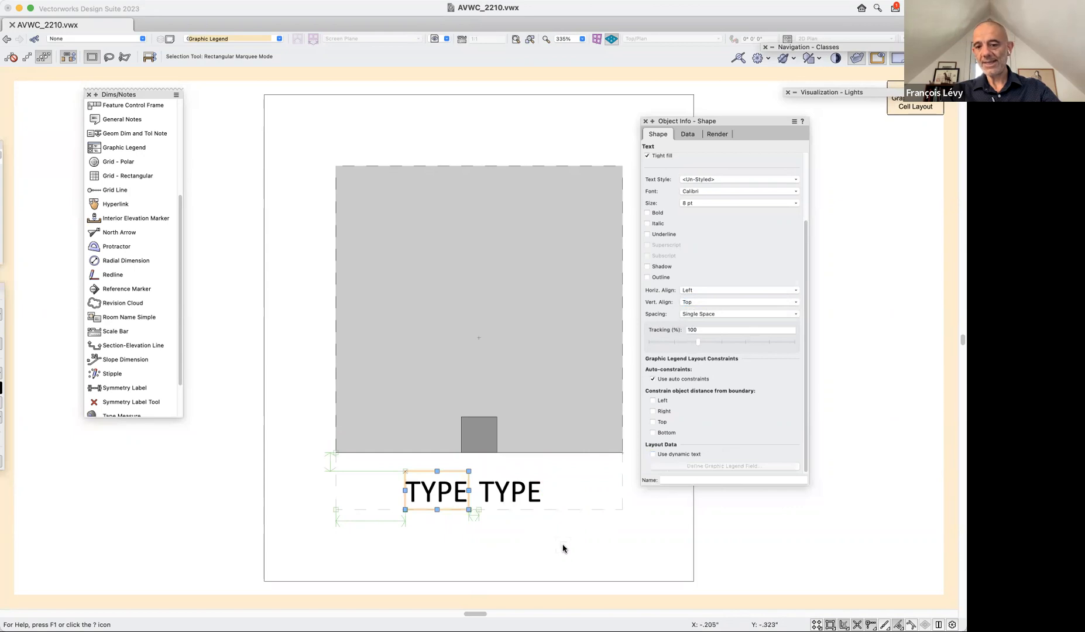
left_click(707, 291)
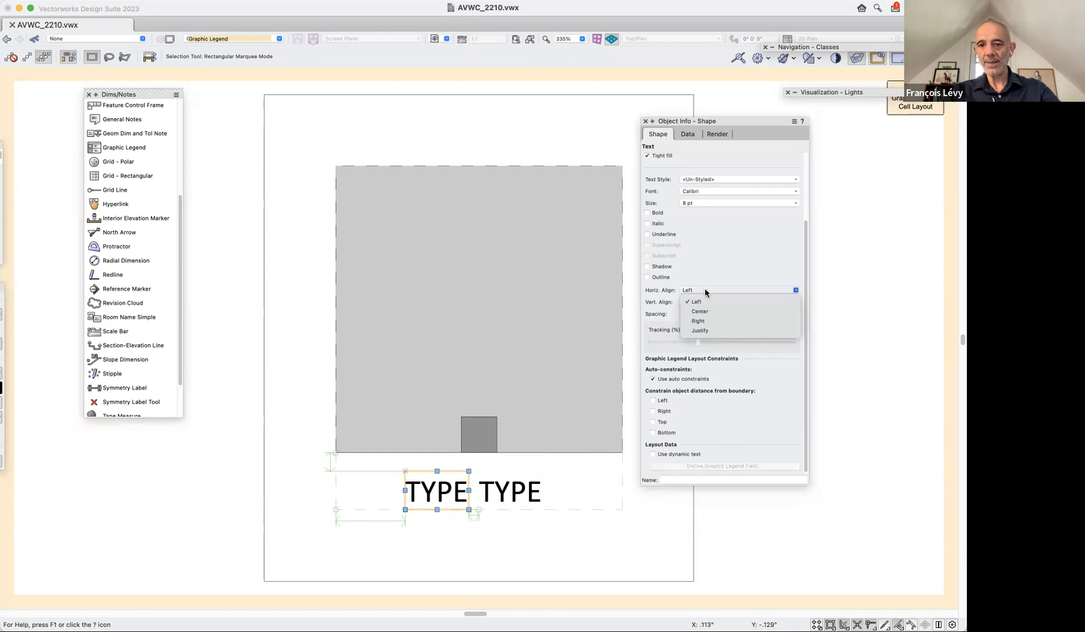
left_click(702, 321)
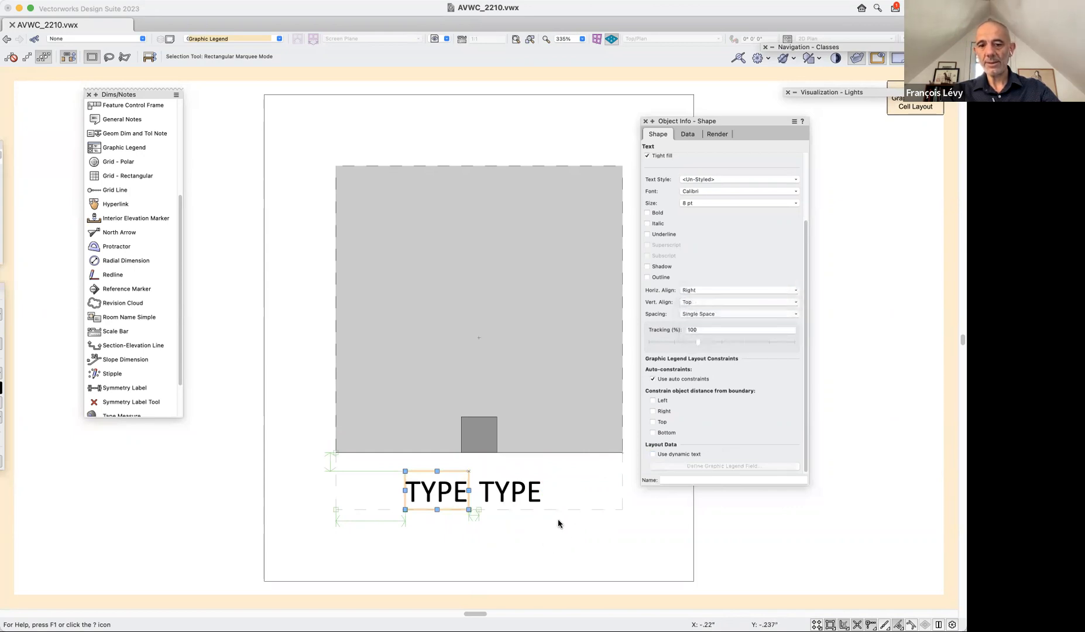
key("Right")
key("Right")
key("Right")
key("Right")
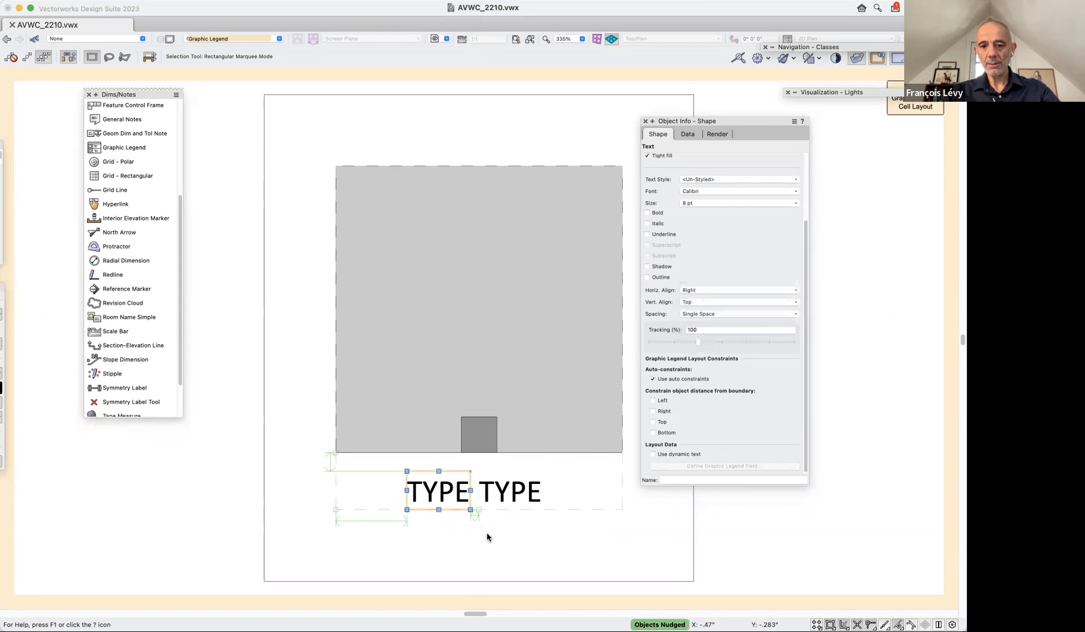
left_click(585, 556)
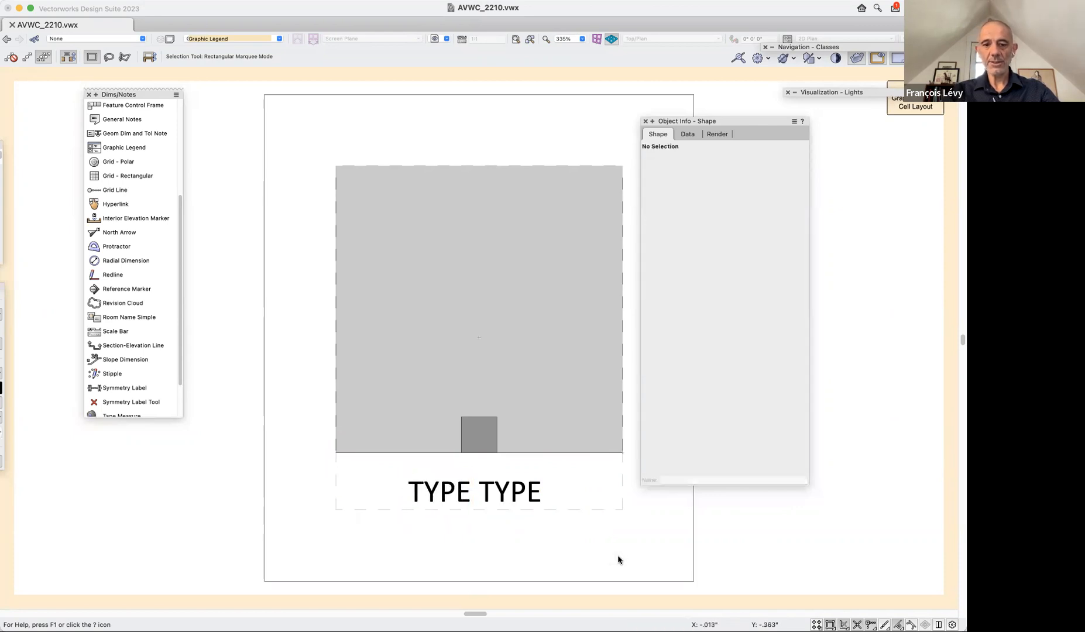
Replace the placeholder wording of the dynamic text beside the static TYPE label with "X".
left_click(468, 492)
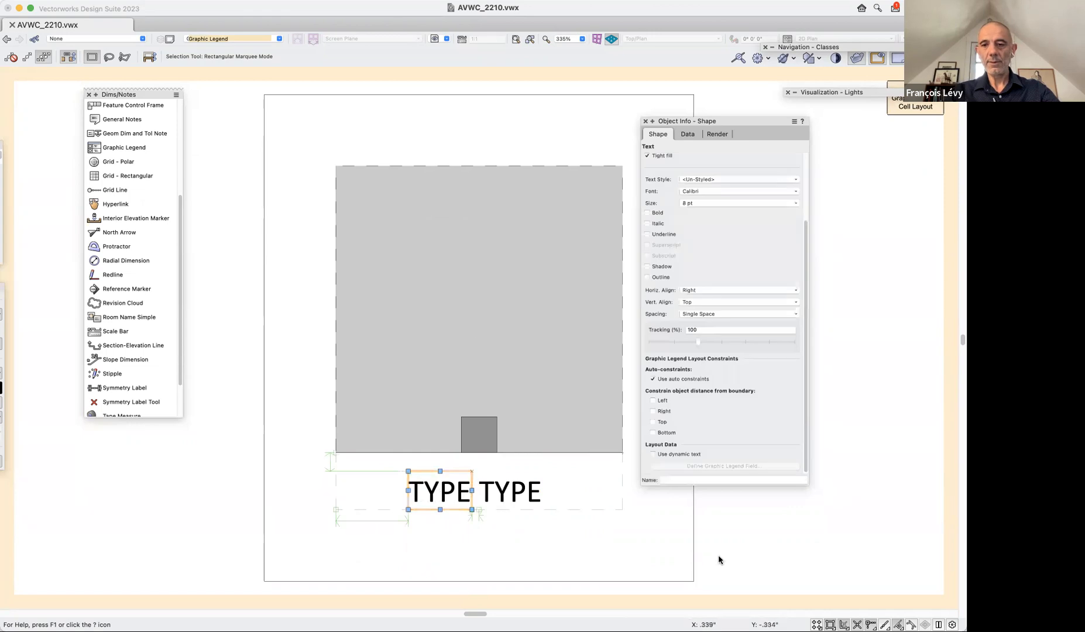
double_click(506, 491)
type("X")
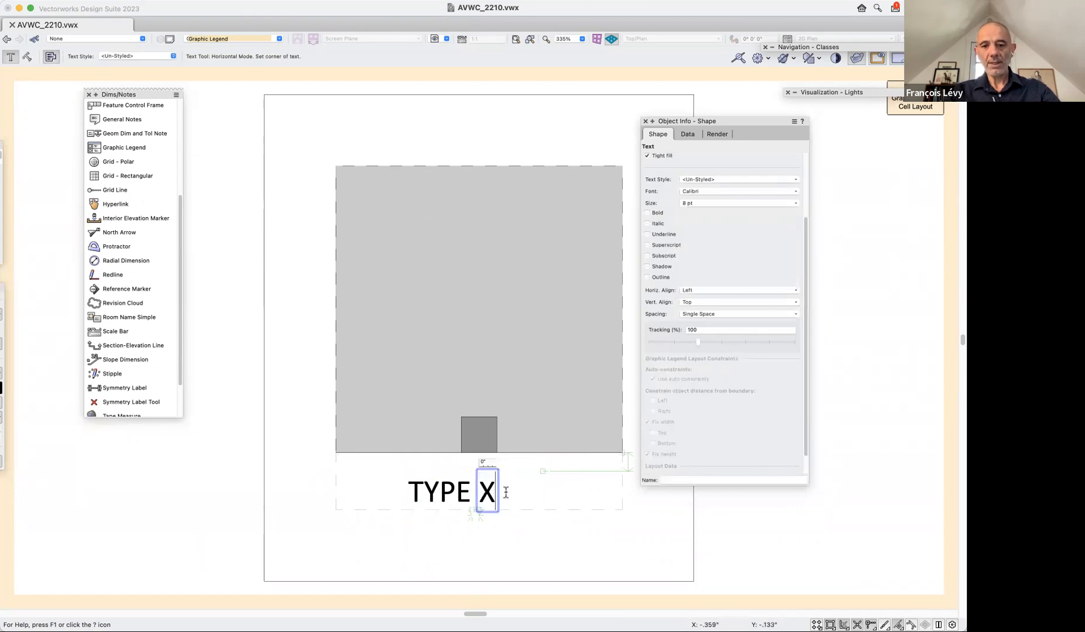
key("Escape")
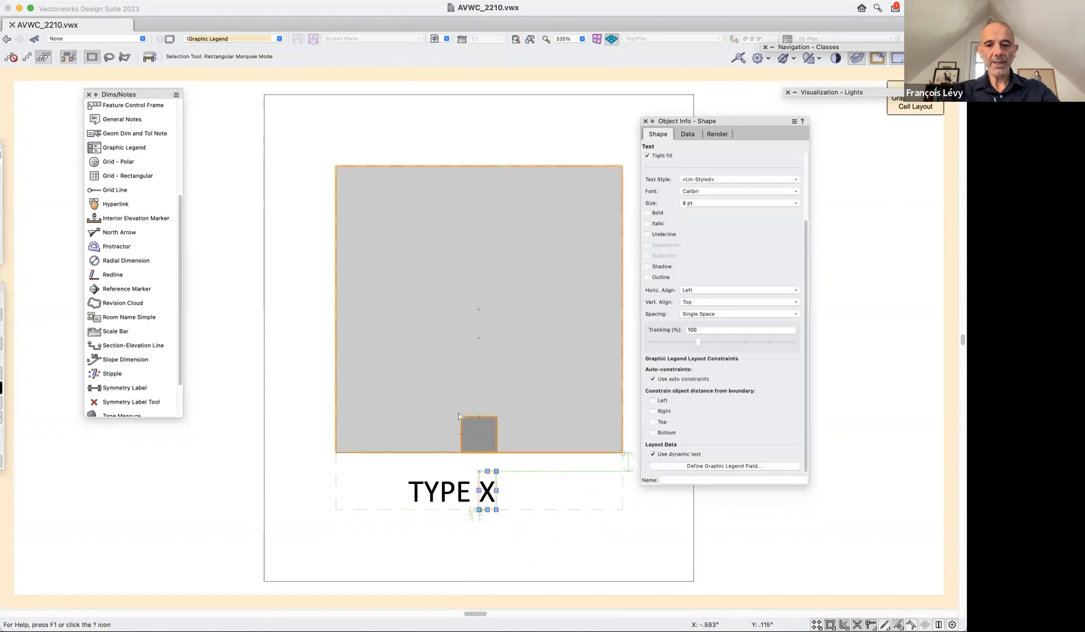
Move the TYPE and X texts together to centre them under the image and exit the cell layout.
left_click(460, 499)
key("shift+Right")
key("shift+Right")
key("shift+Right")
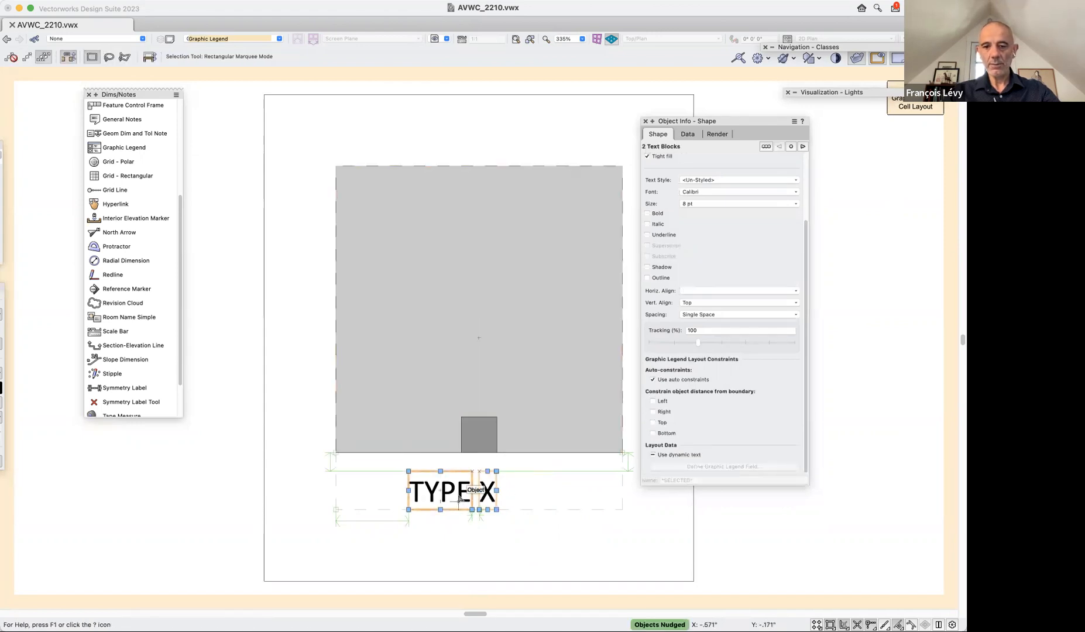
left_click_drag(437, 492, 448, 492)
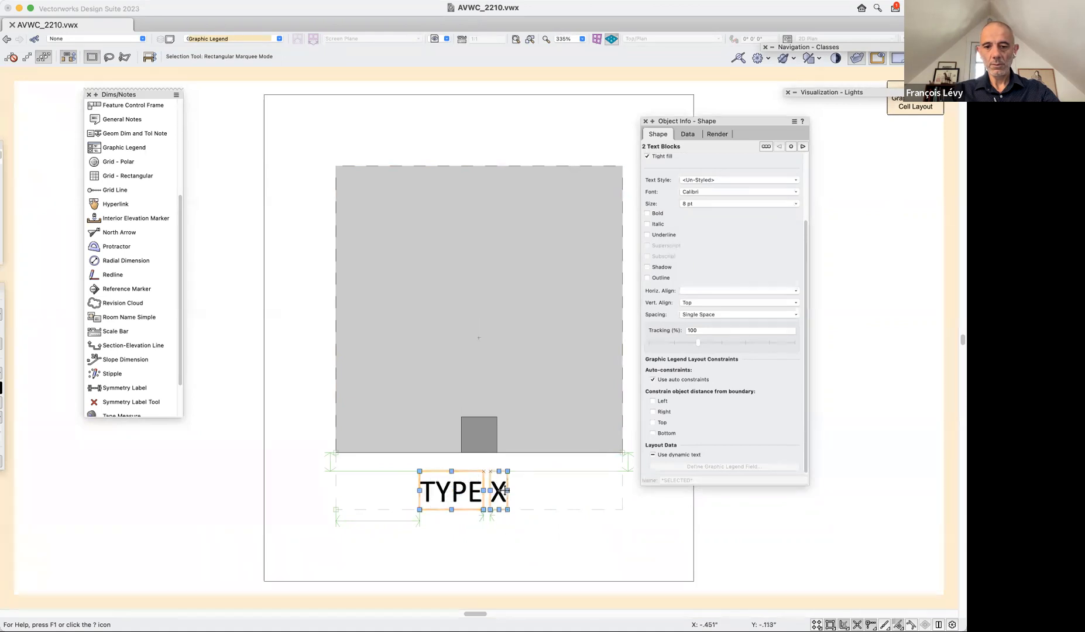
left_click(576, 559)
left_click(470, 497)
left_click(497, 492, "shift")
left_click_drag(451, 490, 470, 492)
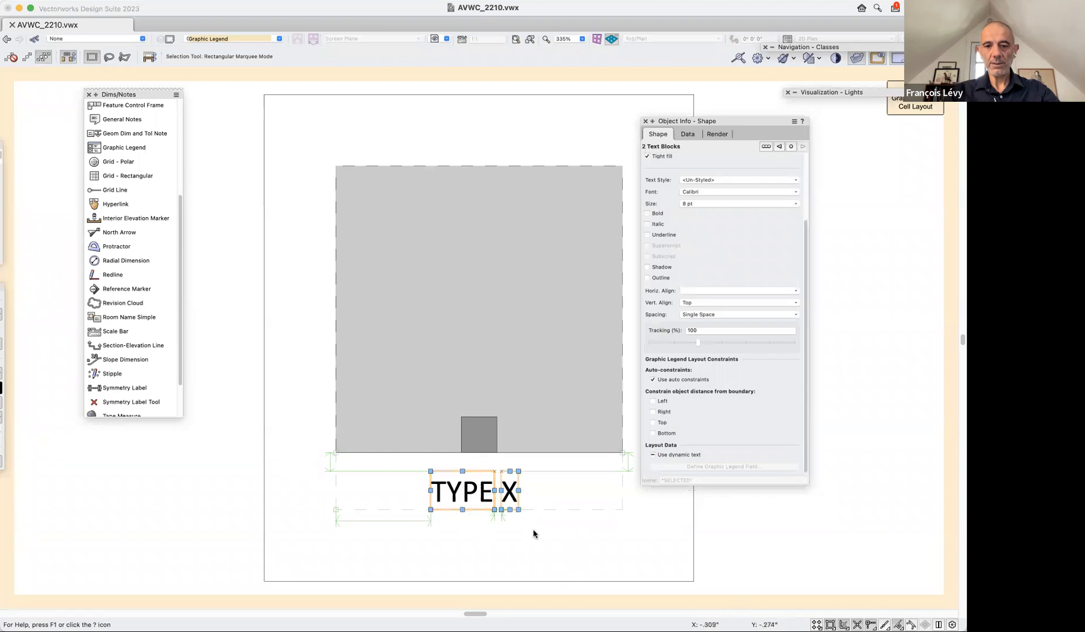
left_click(534, 533)
left_click(926, 108)
left_click(911, 108)
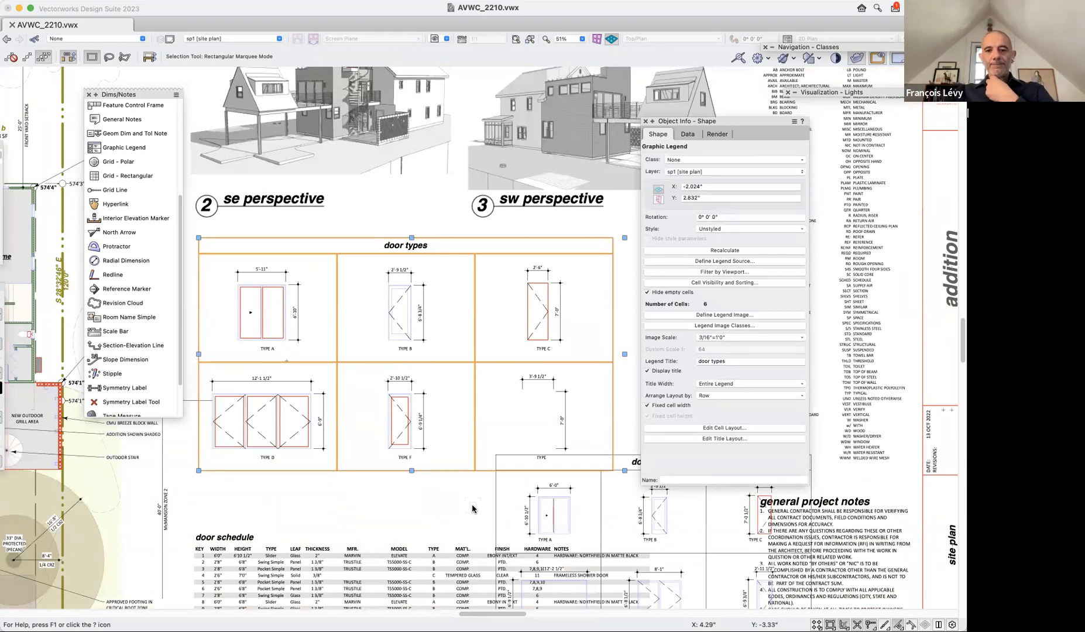
Enter annotation editing for the TYPE F door image in cell 5 of the door types legend.
key("c")
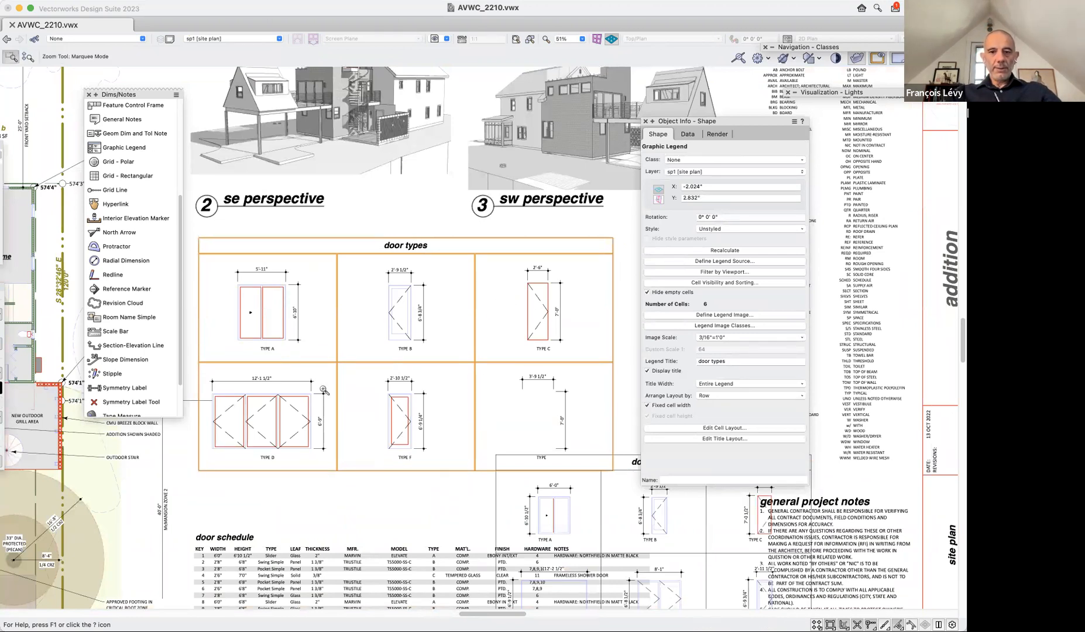
left_click_drag(358, 373, 466, 477)
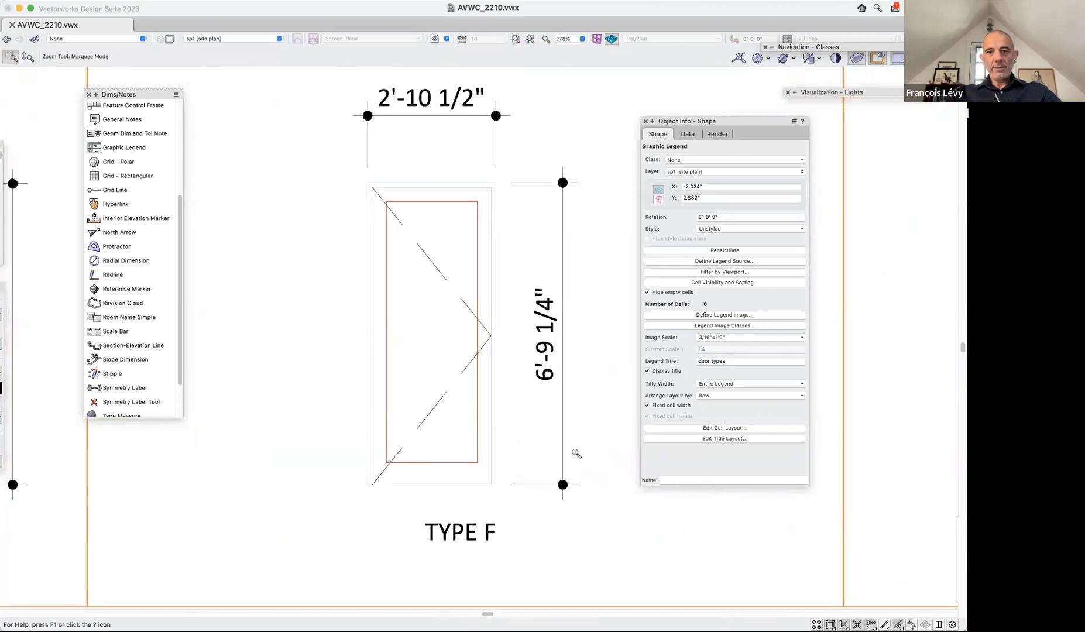
key("x")
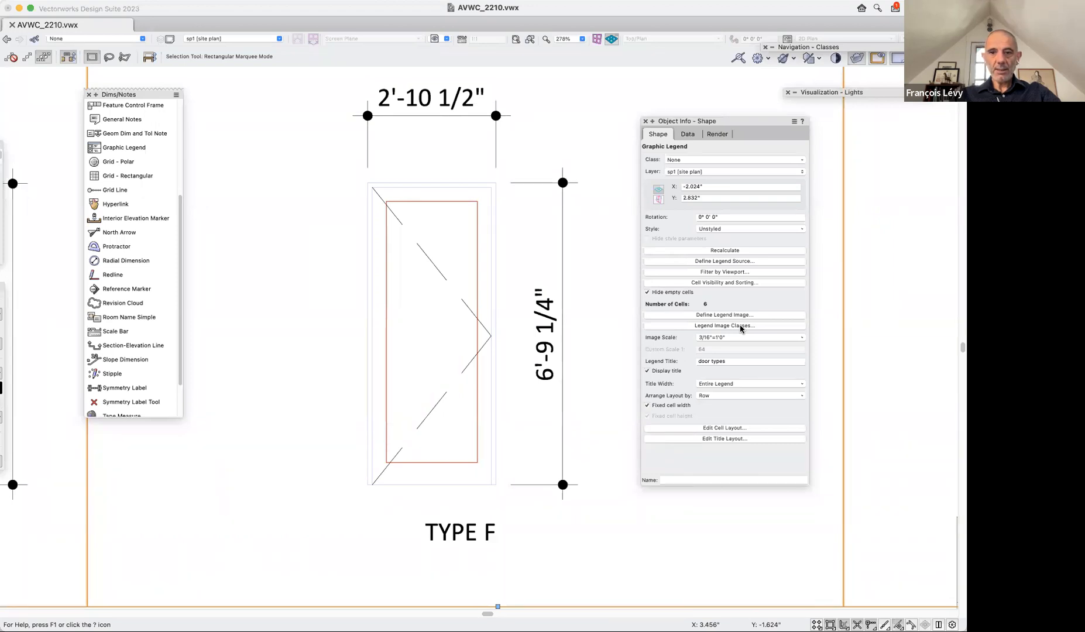
double_click(494, 291)
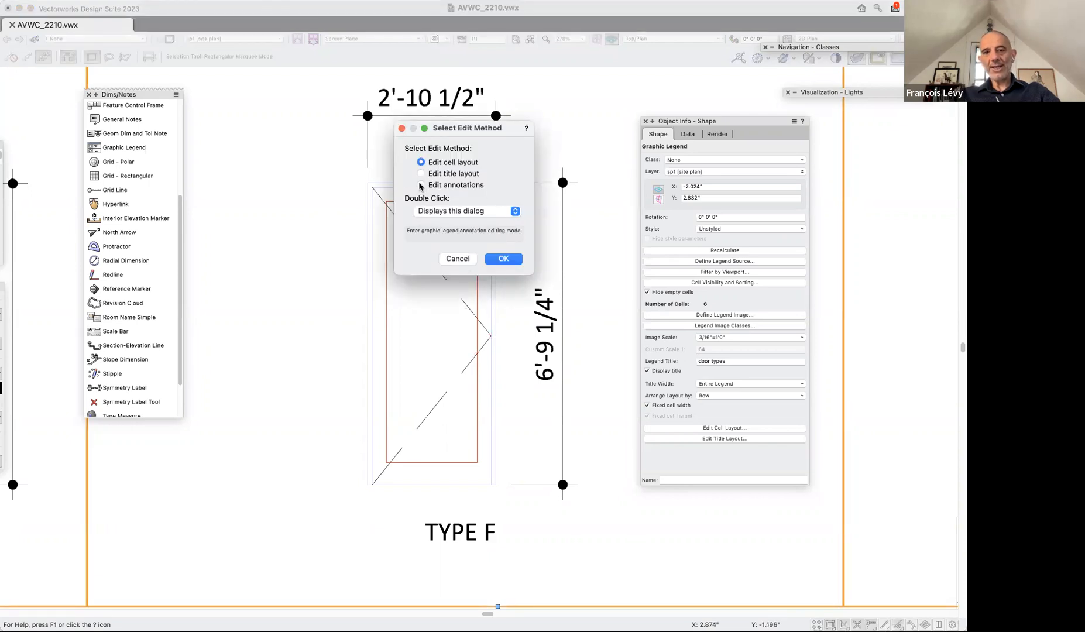
left_click(502, 258)
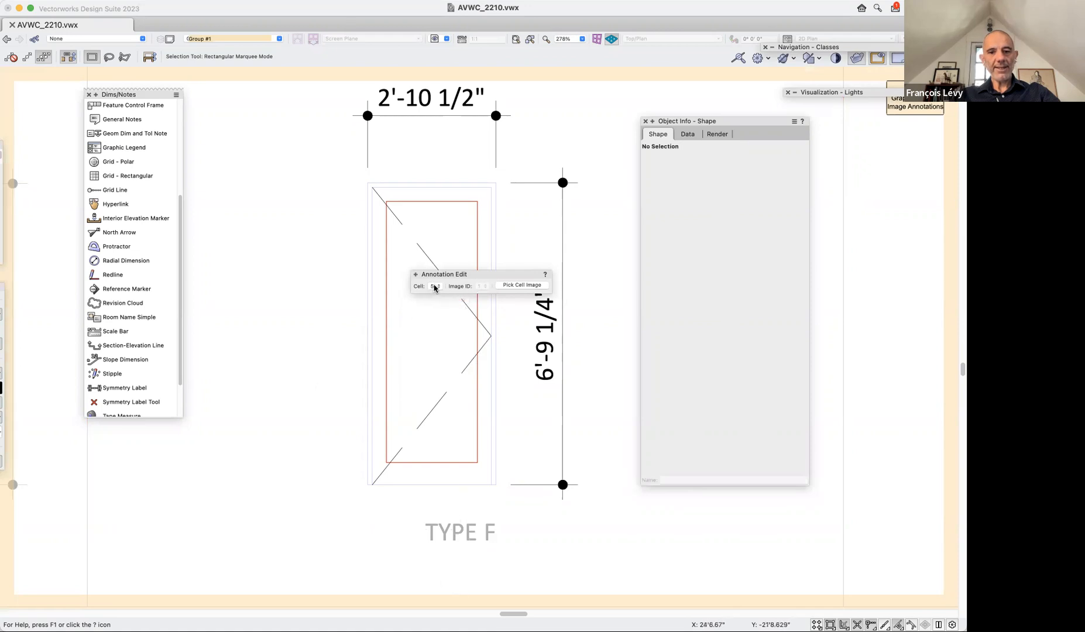
left_click(435, 286)
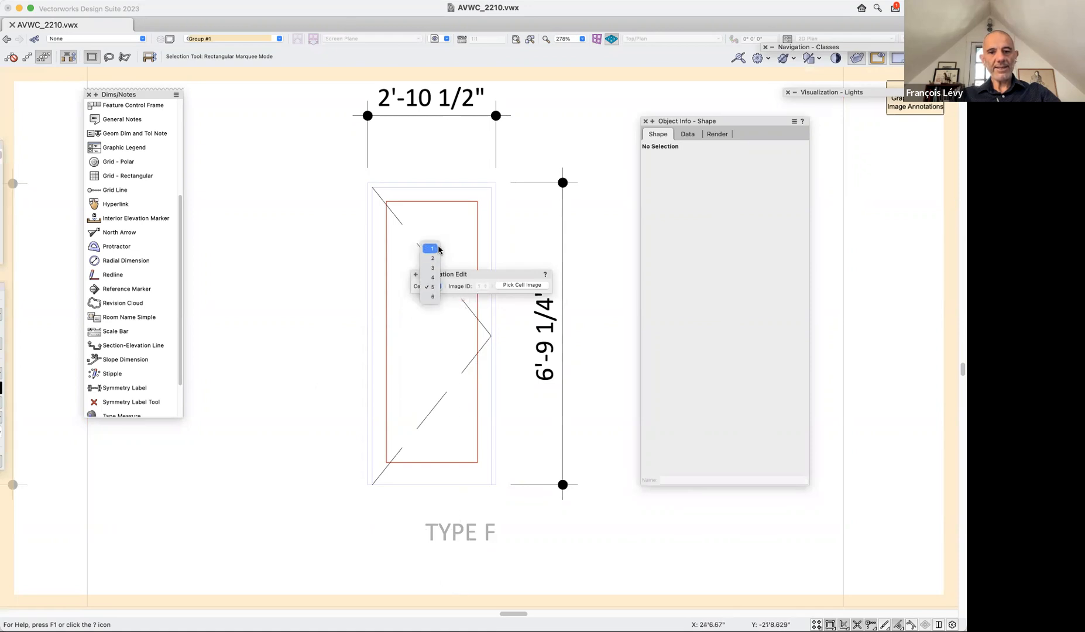
left_click(437, 287)
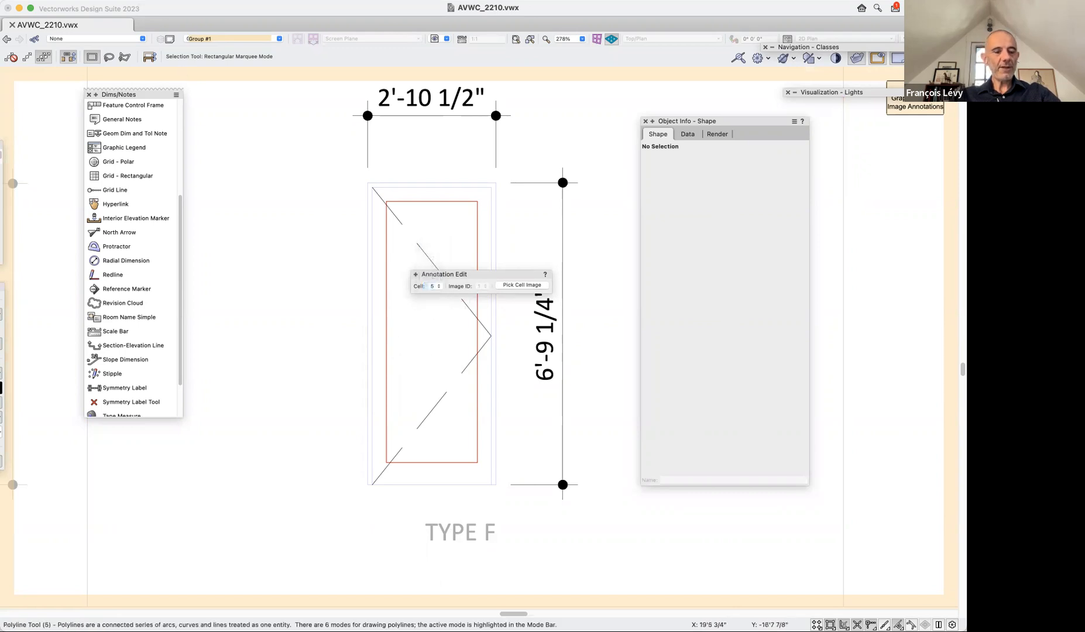
Add a vertical linear dimension of the TYPE F door leaf's full height, placed to the left of the door.
key("n")
left_click(372, 187)
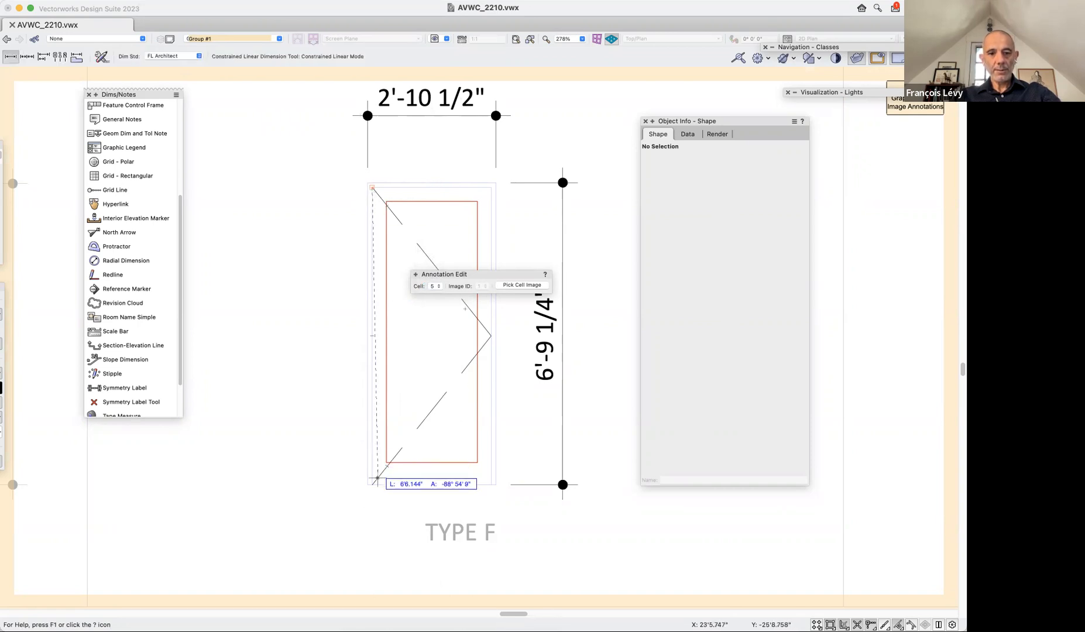
left_click(373, 484)
left_click(325, 336)
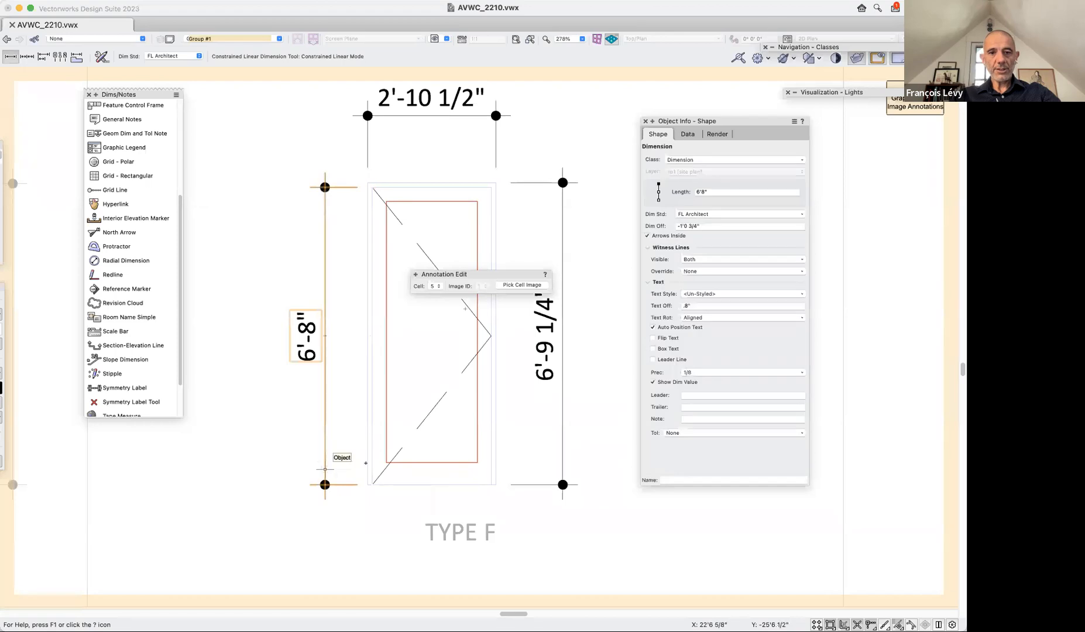
left_click(372, 485)
left_click(496, 484)
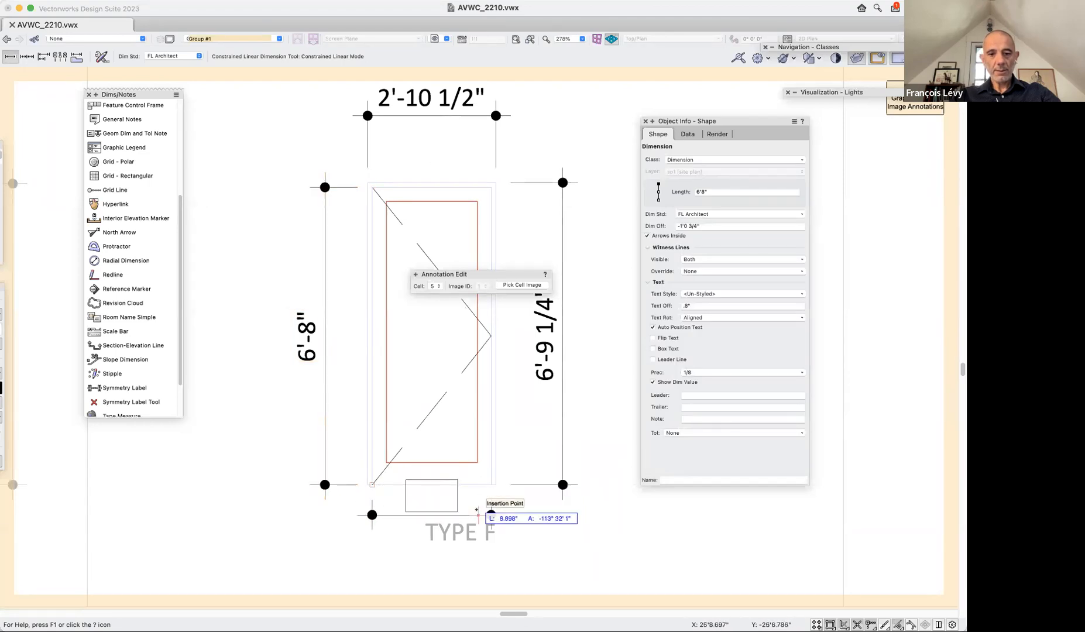
left_click(453, 142)
key("Delete")
Add a horizontal linear dimension of the TYPE F door leaf's width above the door.
left_click(372, 188)
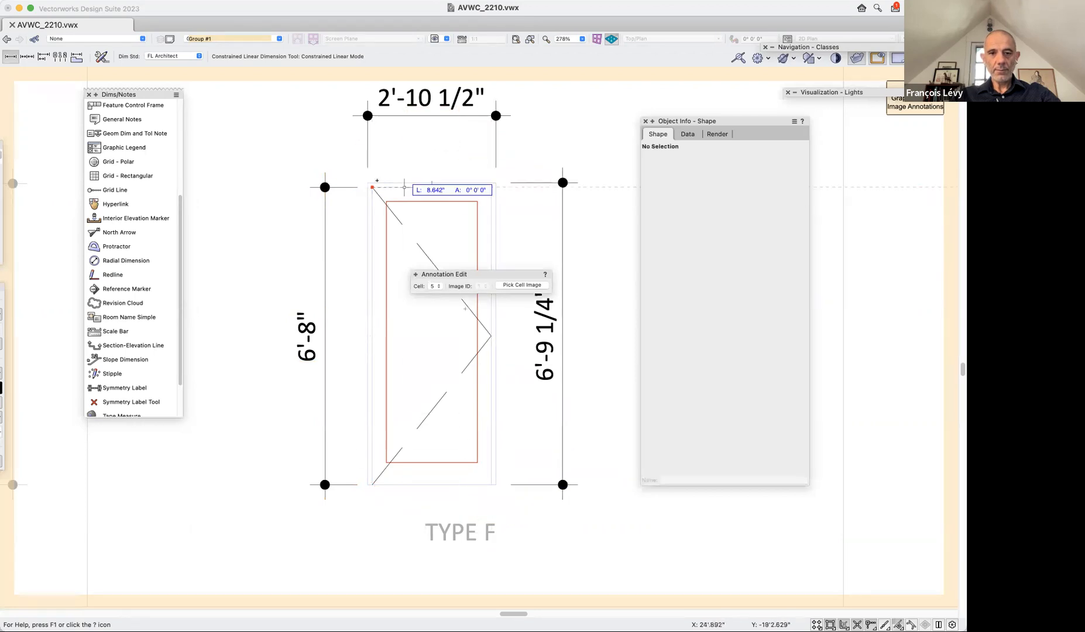
left_click(491, 185)
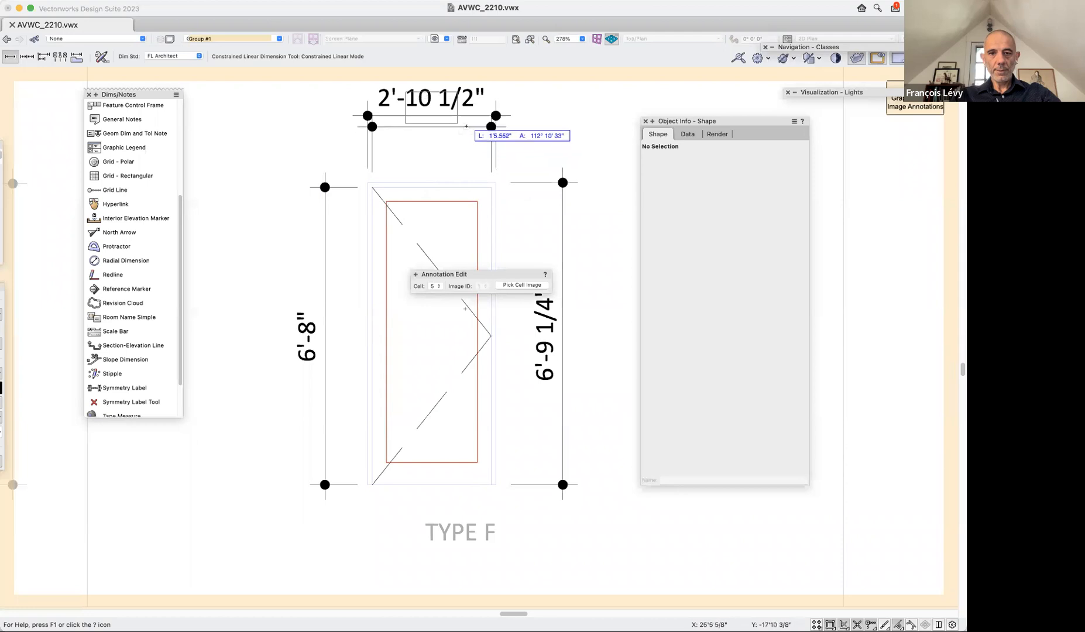
left_click(469, 126)
Dimension the distances from the leaf's top and bottom edges to the red inner panel, to the left of the TYPE F door.
left_click(372, 187)
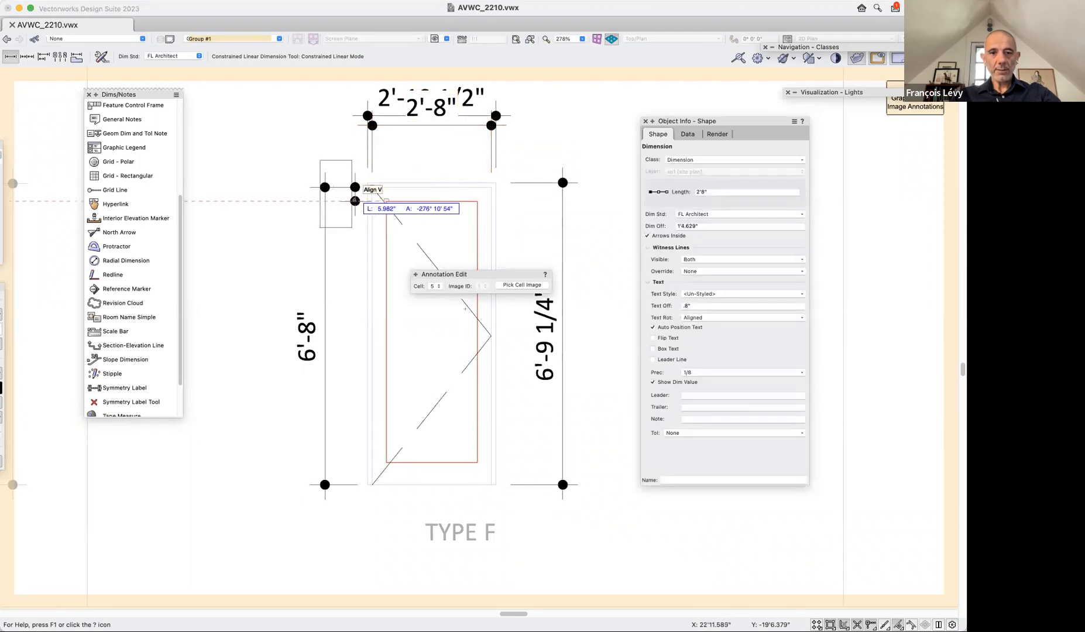
left_click(350, 200)
left_click(385, 460)
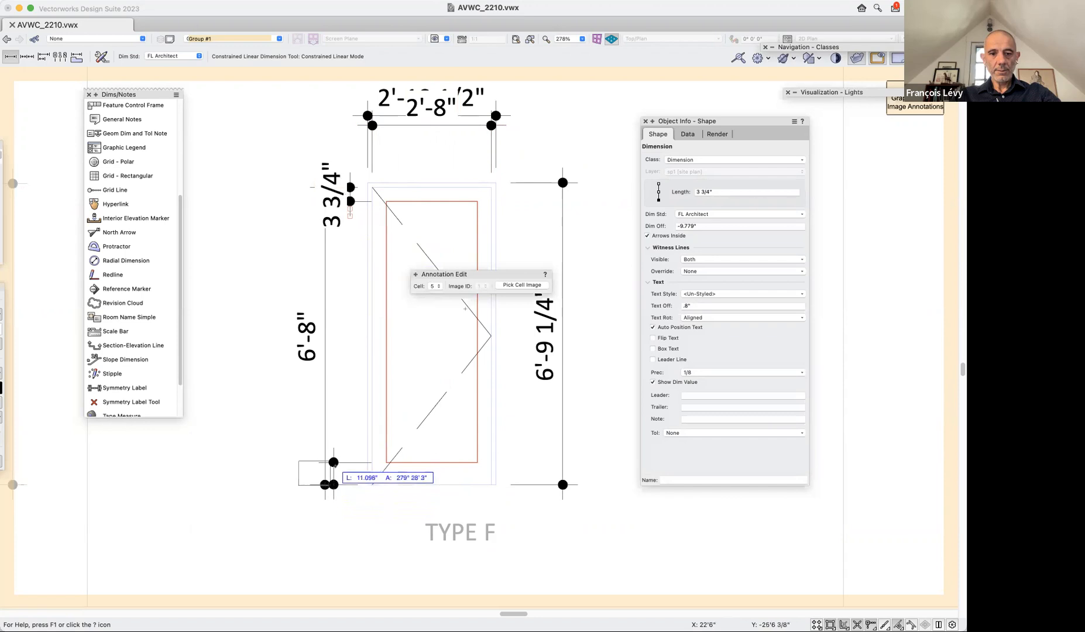
left_click(350, 462)
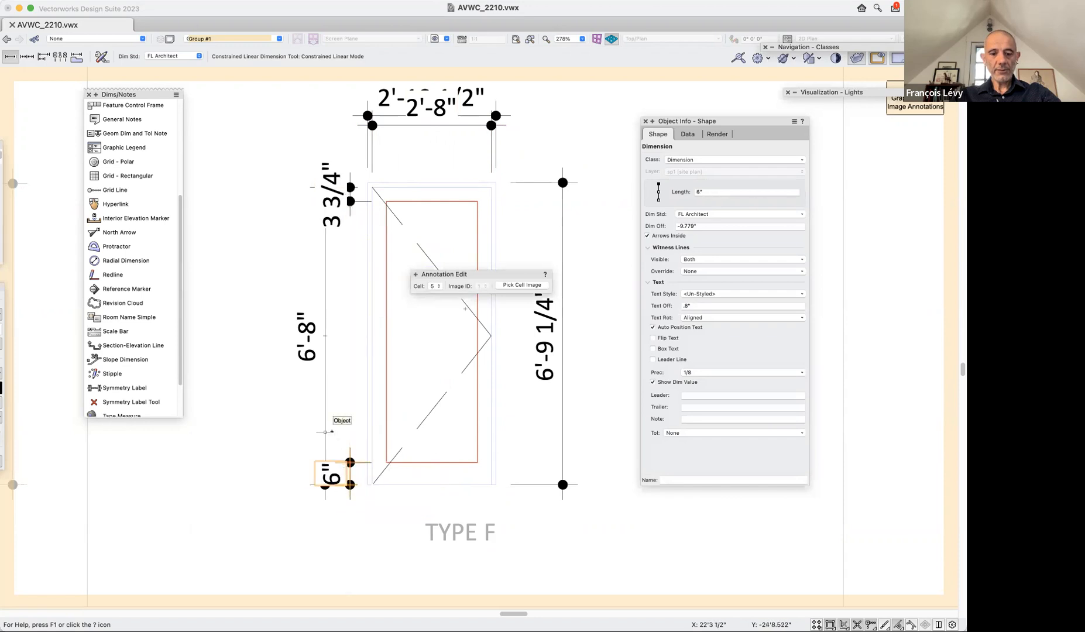
Move the overall height dimension farther left, clear of the two short dimensions, and exit the annotation editing.
key("x")
left_click_drag(325, 429, 298, 429)
left_click(336, 191, "shift")
left_click(326, 465, "shift")
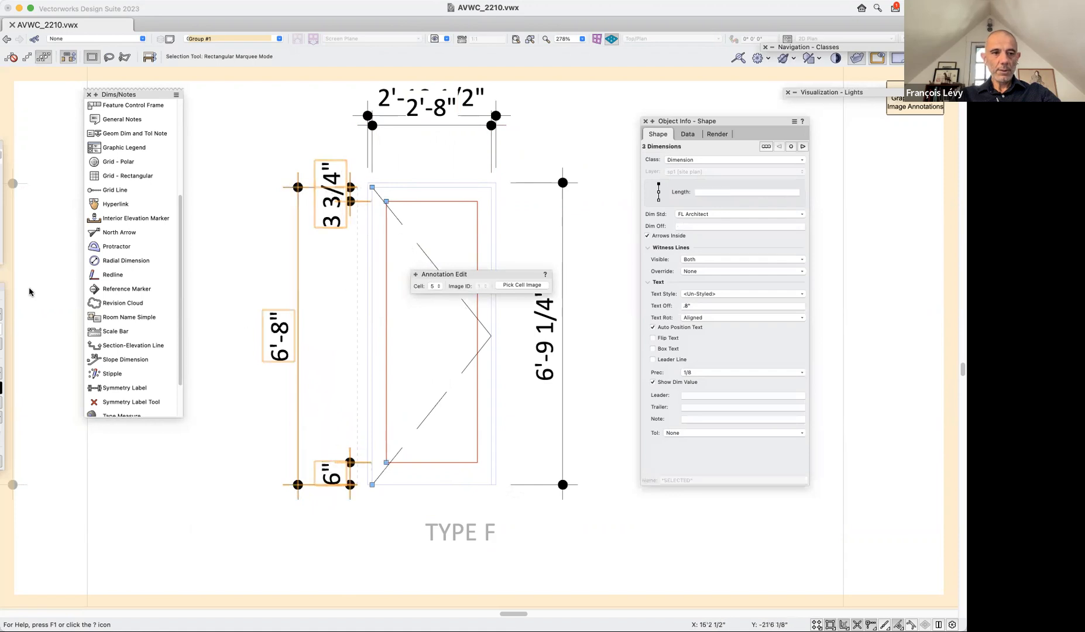
left_click(2, 315)
left_click(16, 337)
left_click(179, 468)
left_click(944, 121)
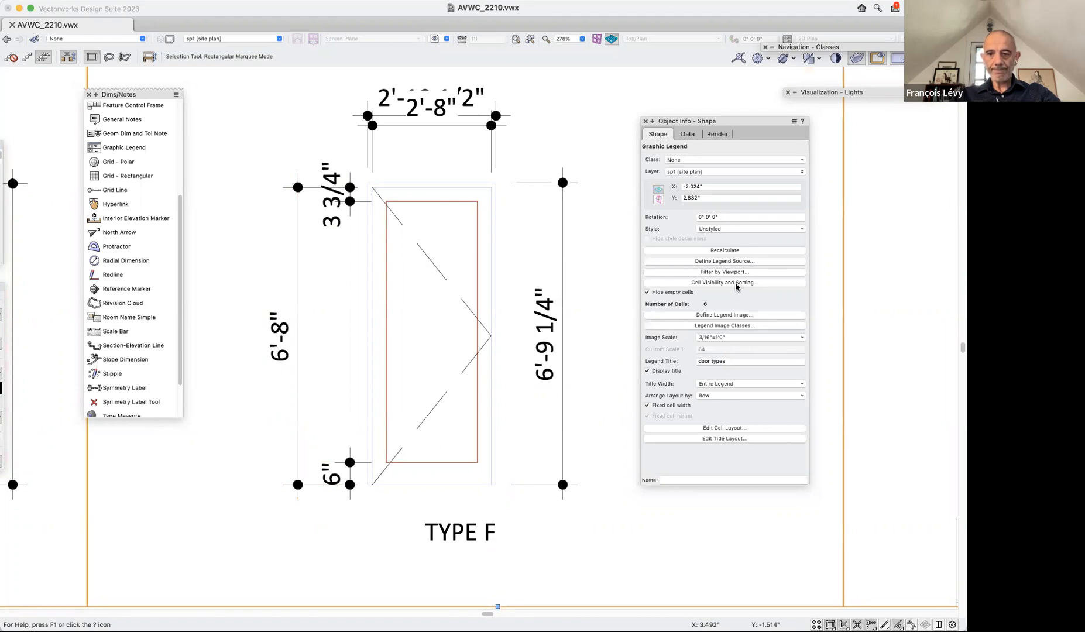
Review the legend's cell layout and its cell visibility and sorting settings without changing them.
left_click(754, 428)
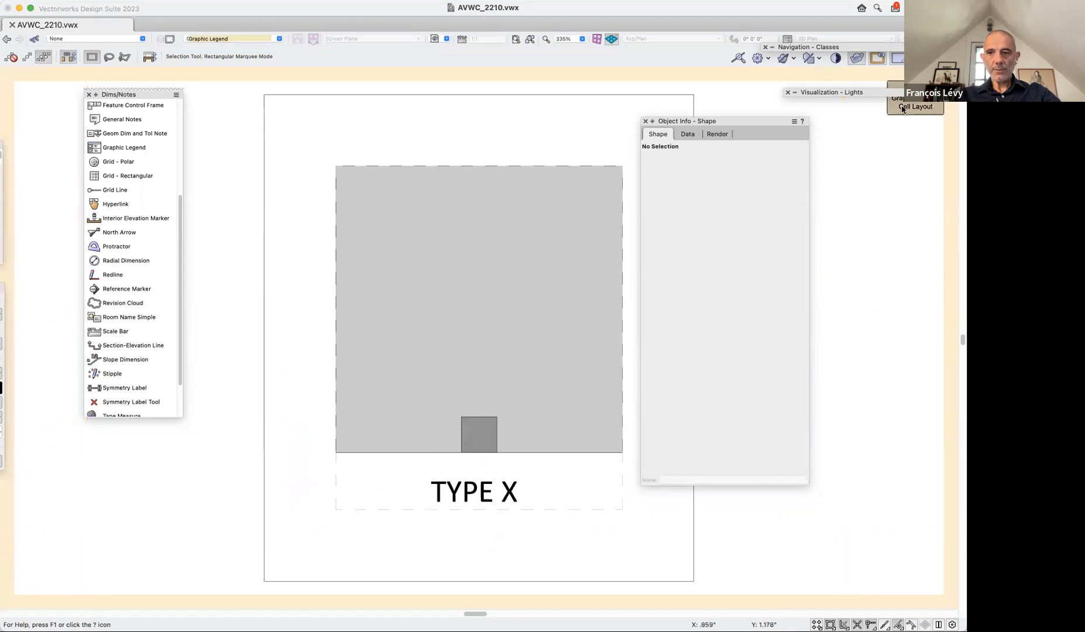
left_click(937, 113)
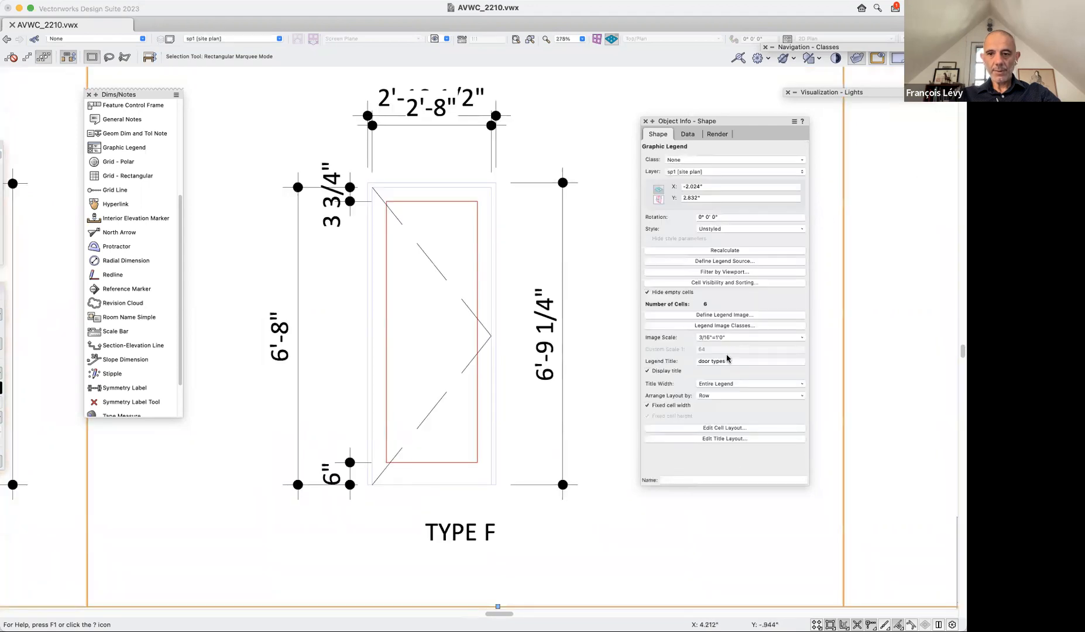
left_click(734, 283)
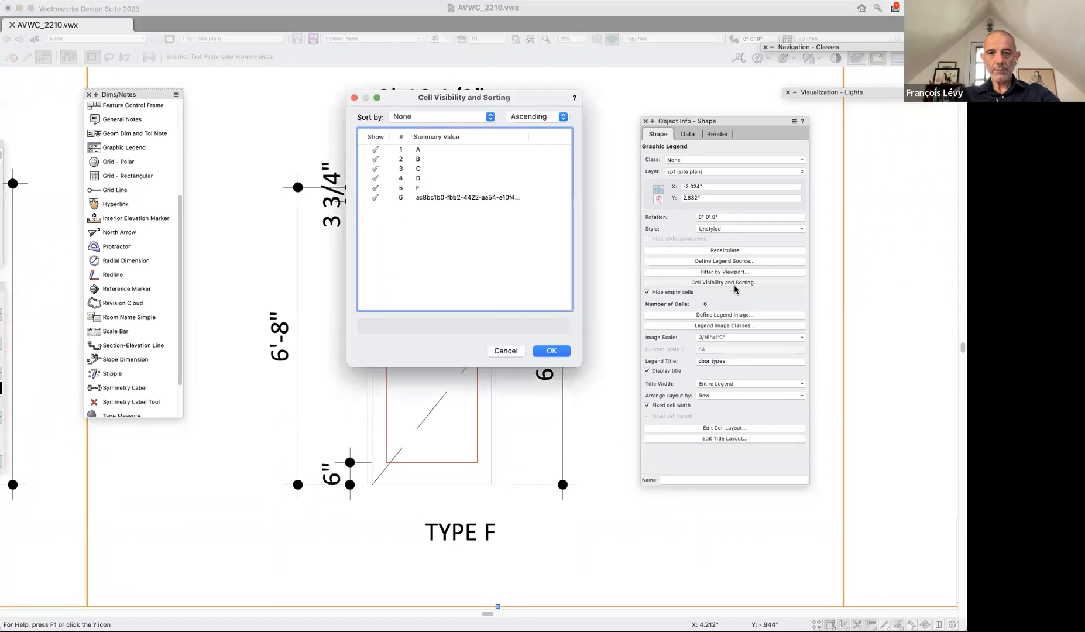
left_click(541, 351)
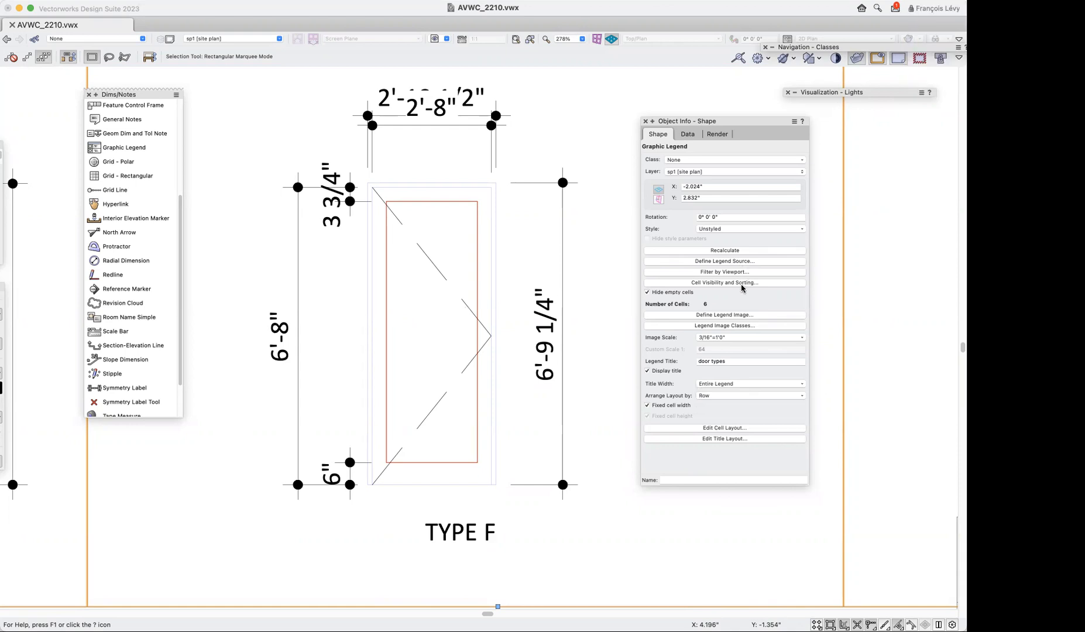
Set the legend image's vertical and horizontal auto-dimensions to None.
left_click(741, 315)
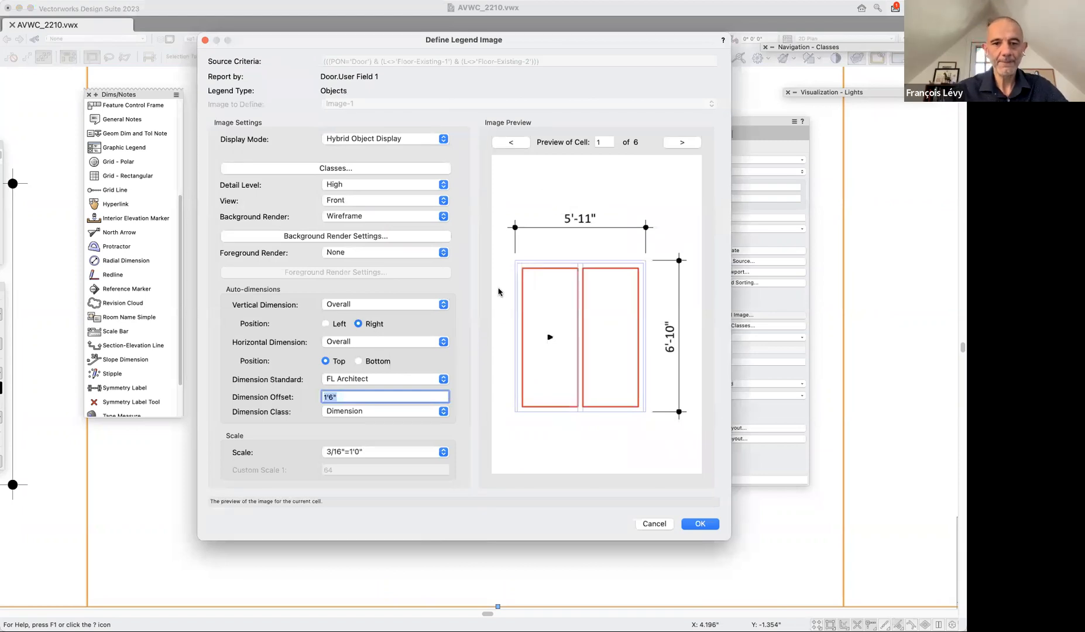
left_click(334, 307)
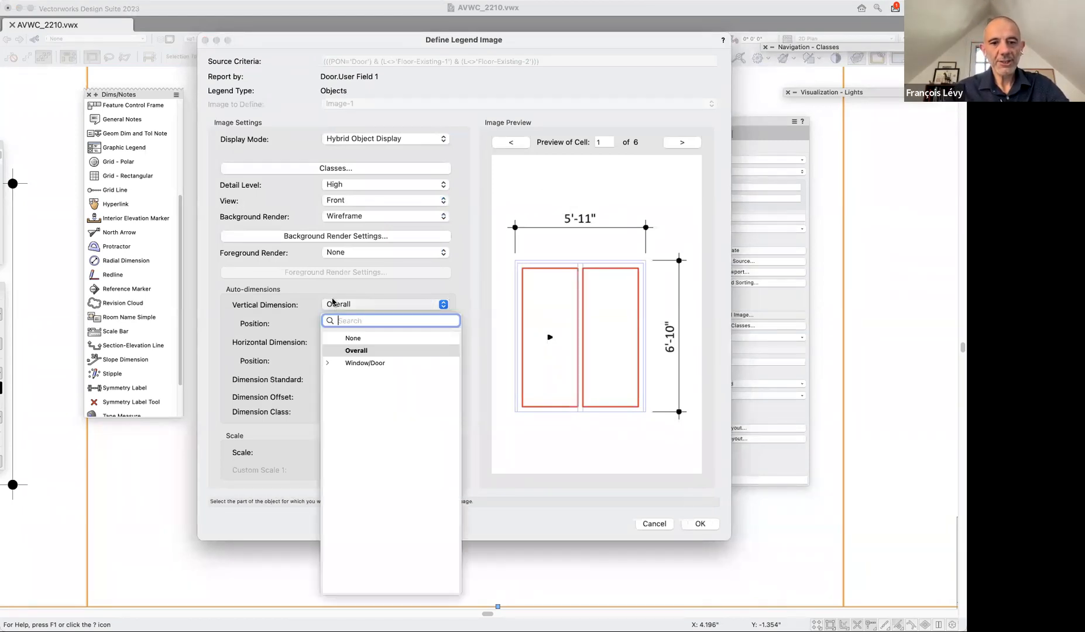
left_click(347, 339)
left_click(350, 341)
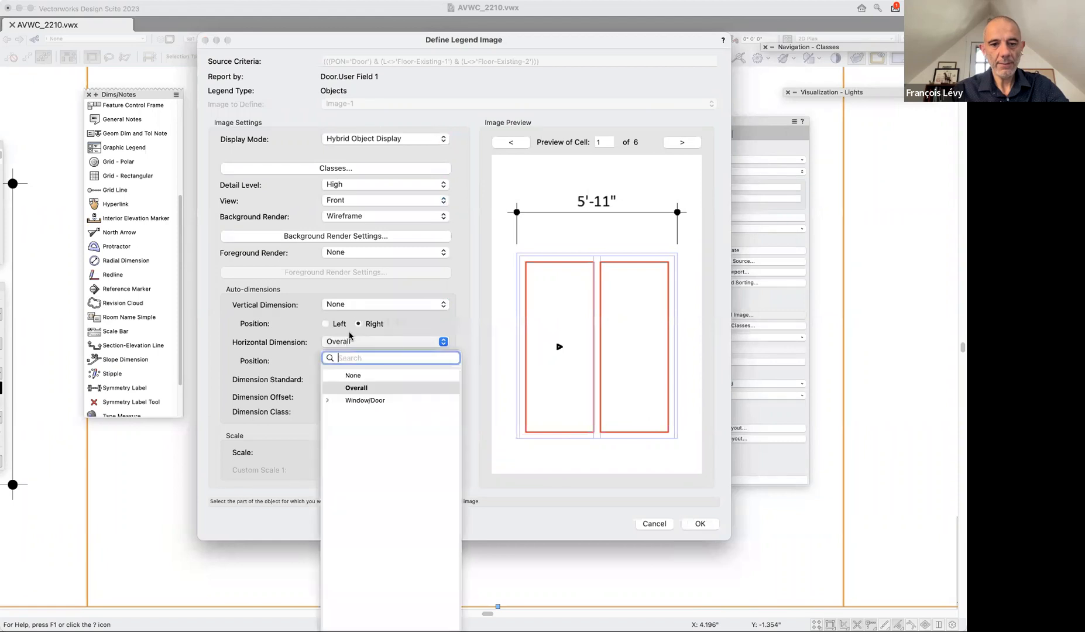
left_click(350, 375)
left_click(710, 526)
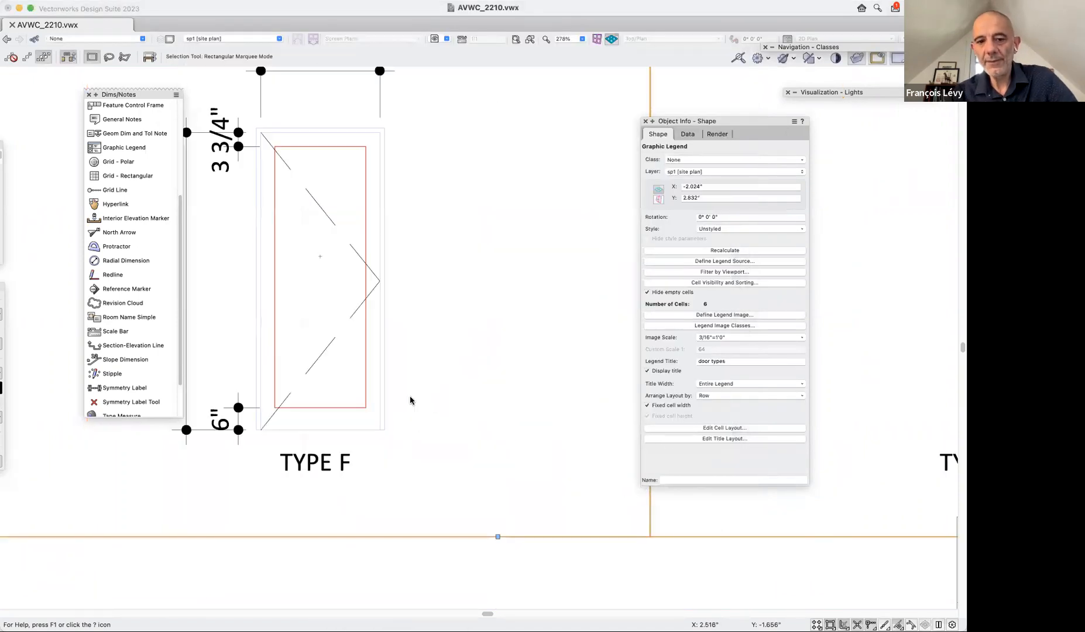
Try to create a new plug-in style from the unstyled door types legend.
scroll(410, 396, "down", 5)
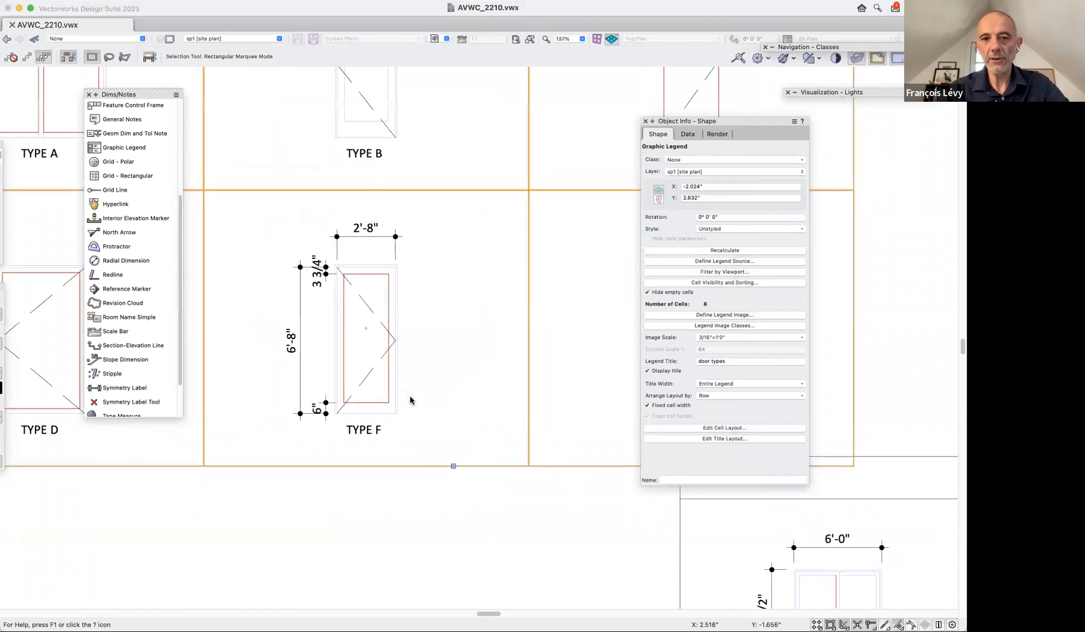
scroll(409, 399, "down", 3)
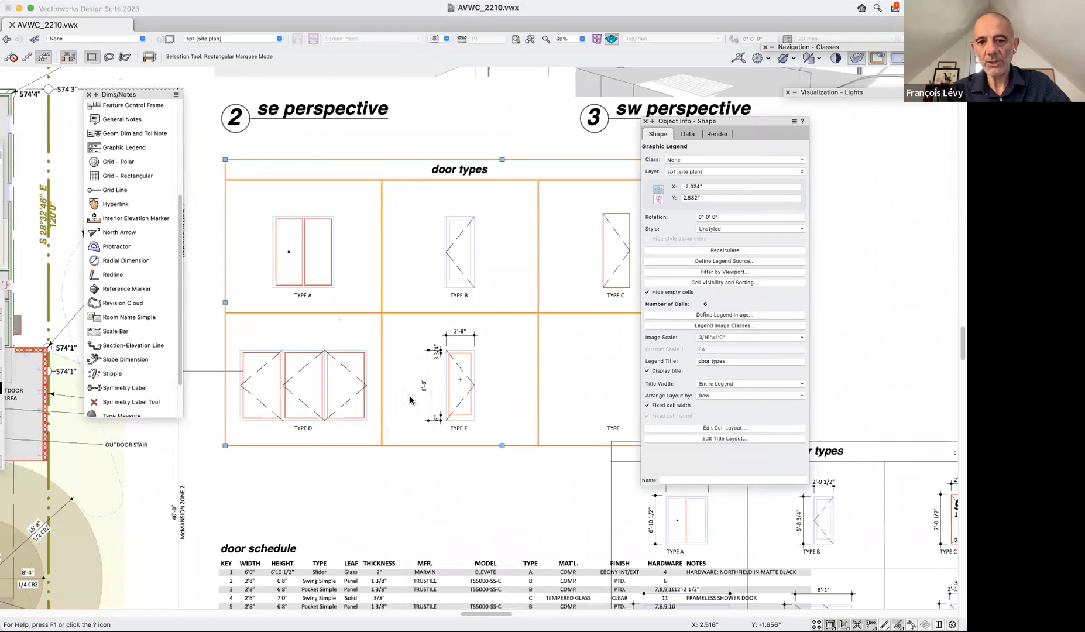
scroll(409, 400, "right", 2)
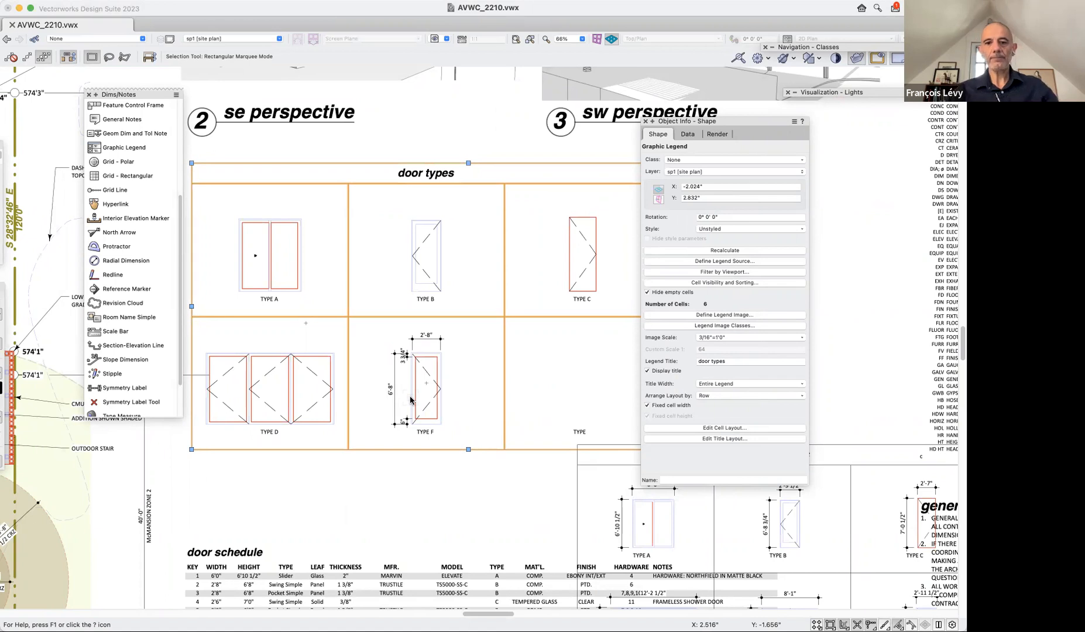
scroll(443, 496, "down", 2)
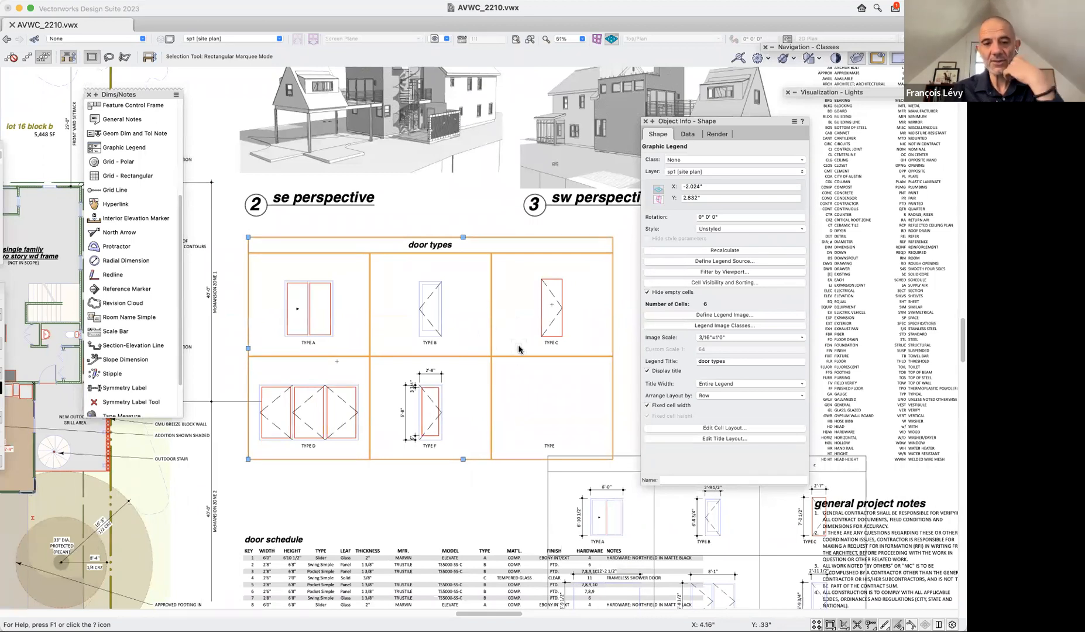
left_click(713, 230)
left_click(712, 230)
left_click(719, 229)
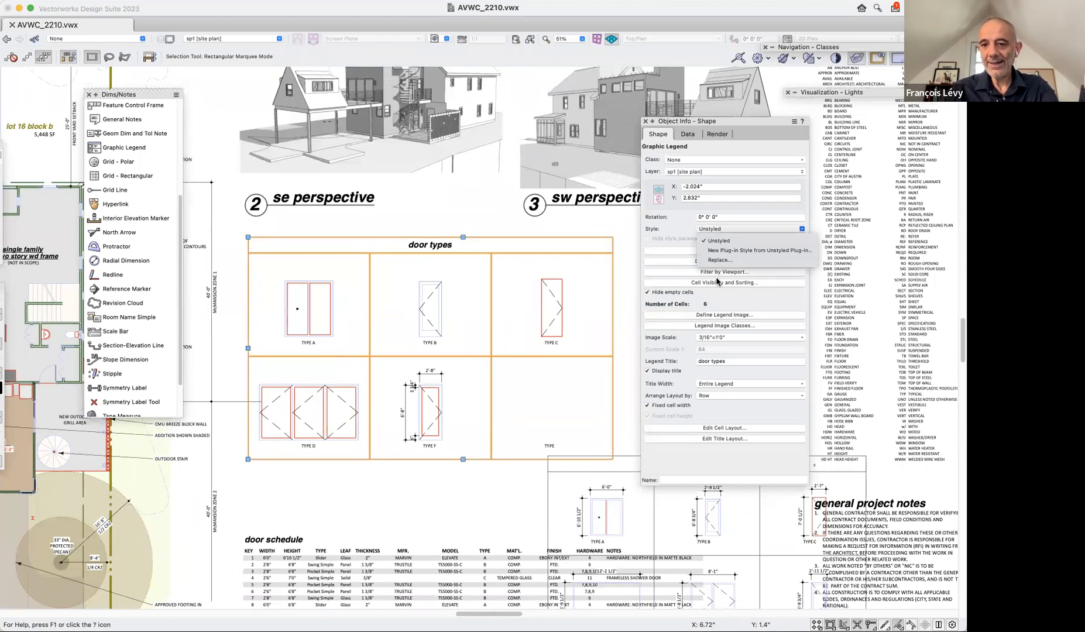
left_click(715, 252)
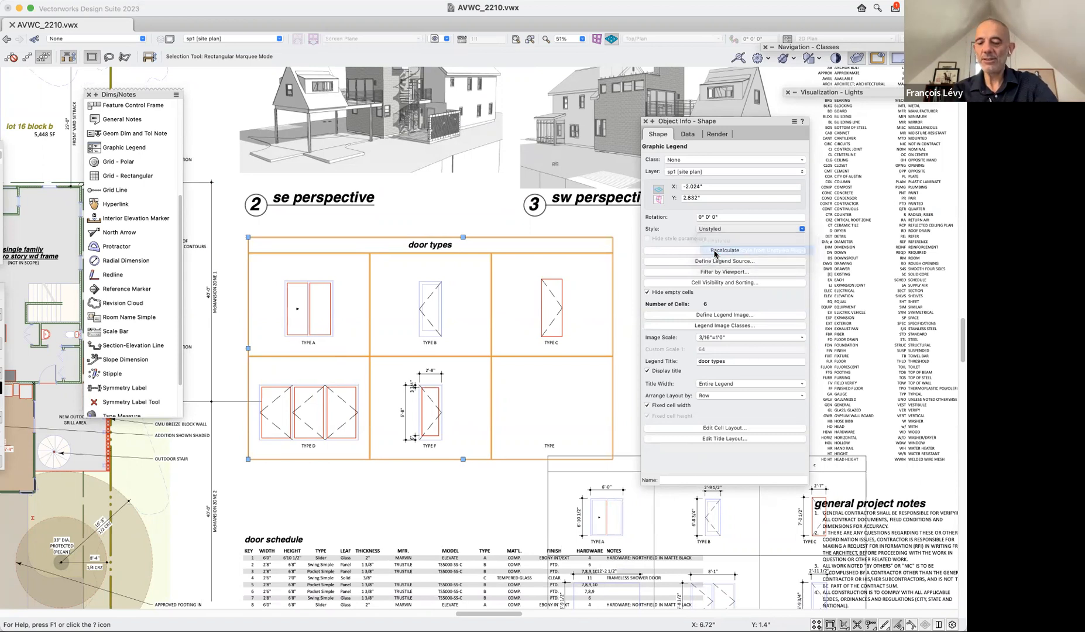
left_click(552, 337)
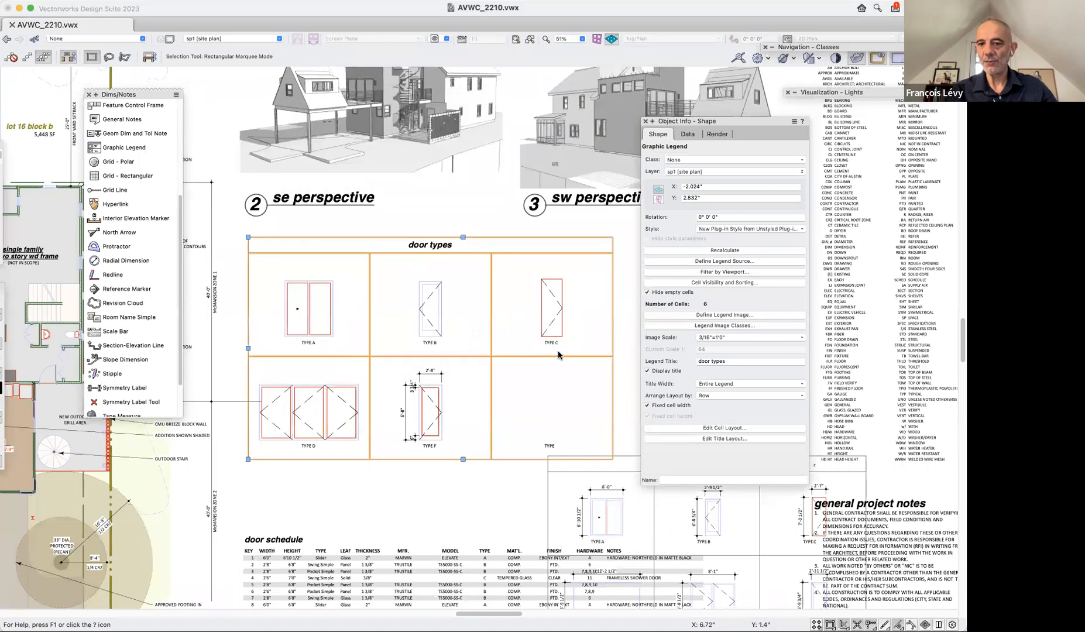
left_click(495, 399)
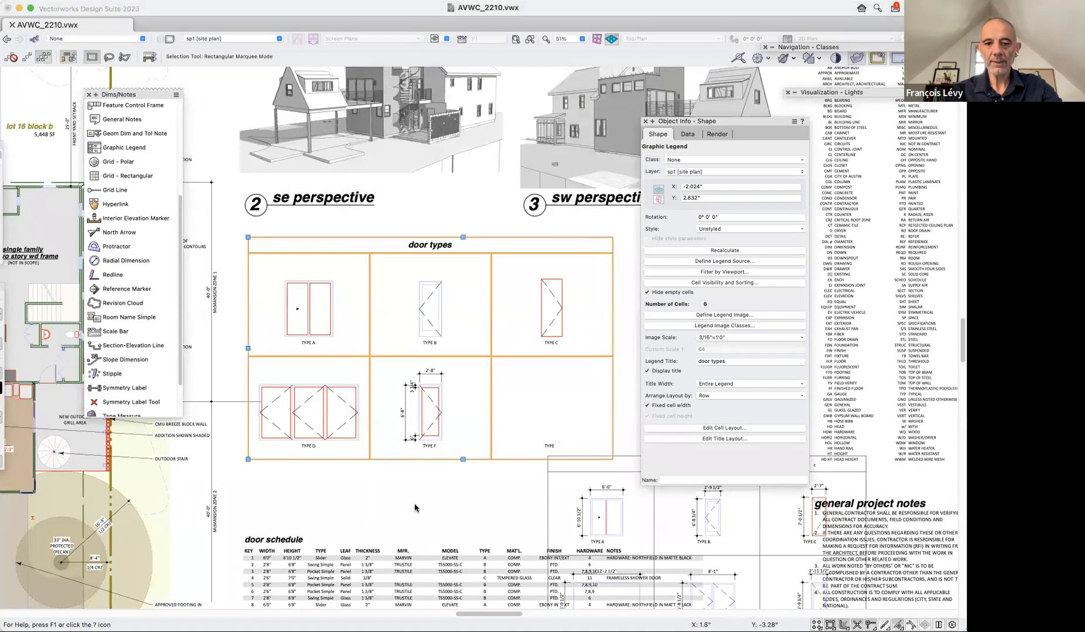
Move the second door types legend, which overlaps the door schedule, off the sheet to below the site plan.
scroll(415, 508, "up", 5)
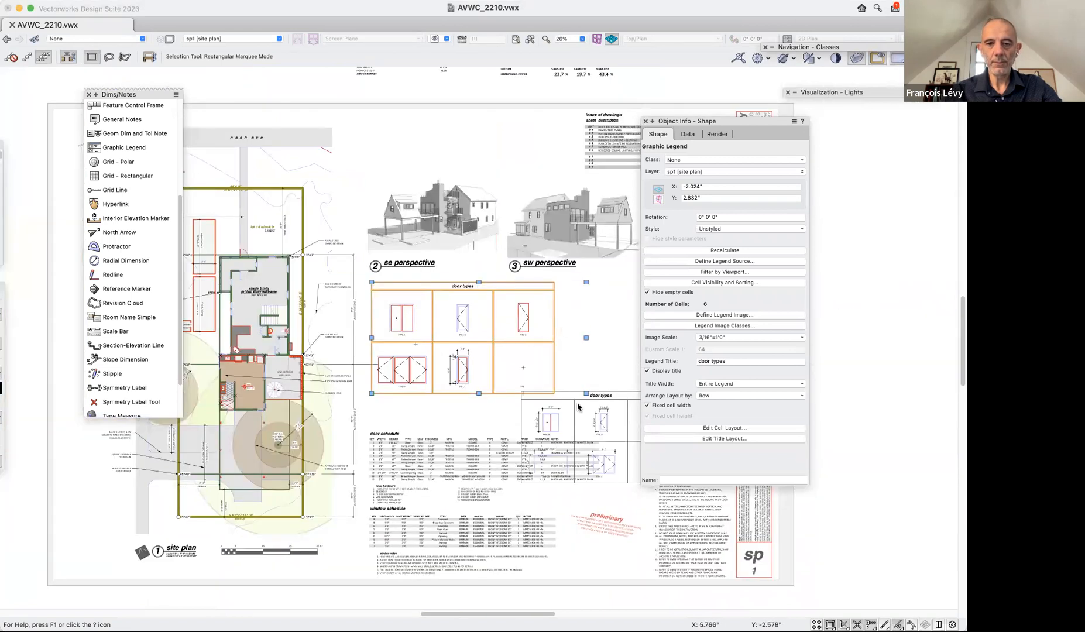
left_click(574, 401)
left_click_drag(573, 402, 47, 557)
Open the door schedule worksheet inside its group for editing and set its zoom to 150%.
left_click(465, 398)
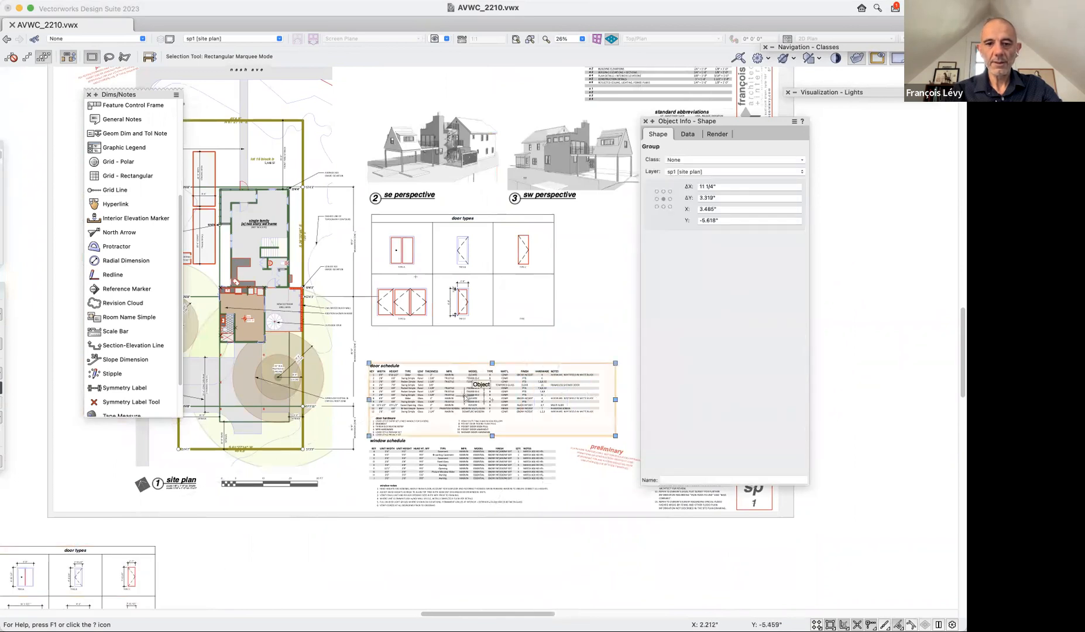
scroll(508, 463, "up", 3)
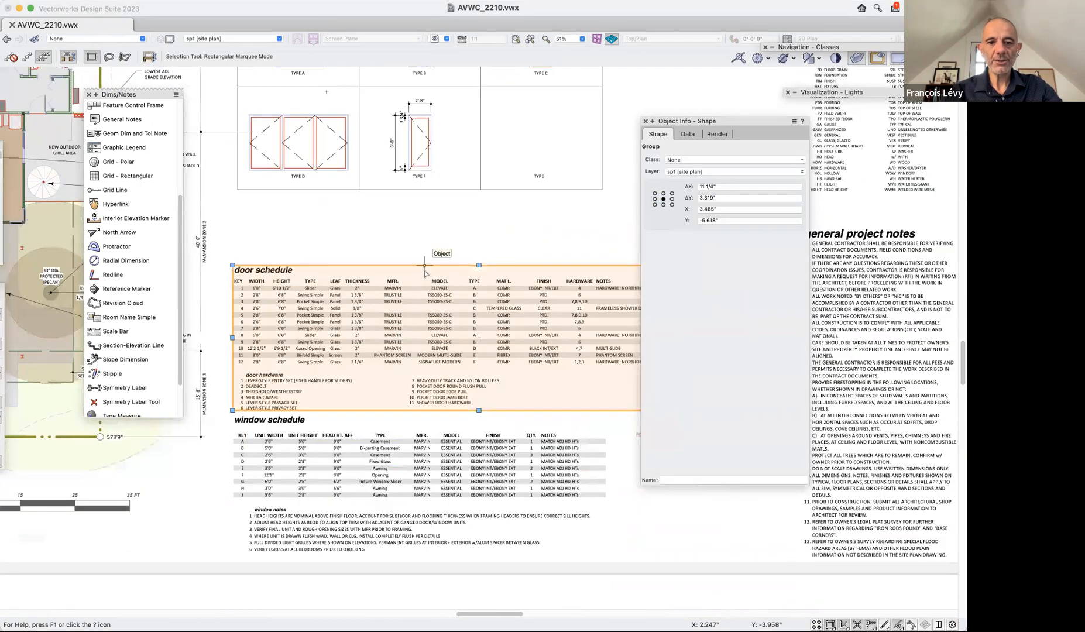
double_click(422, 266)
left_click(380, 266)
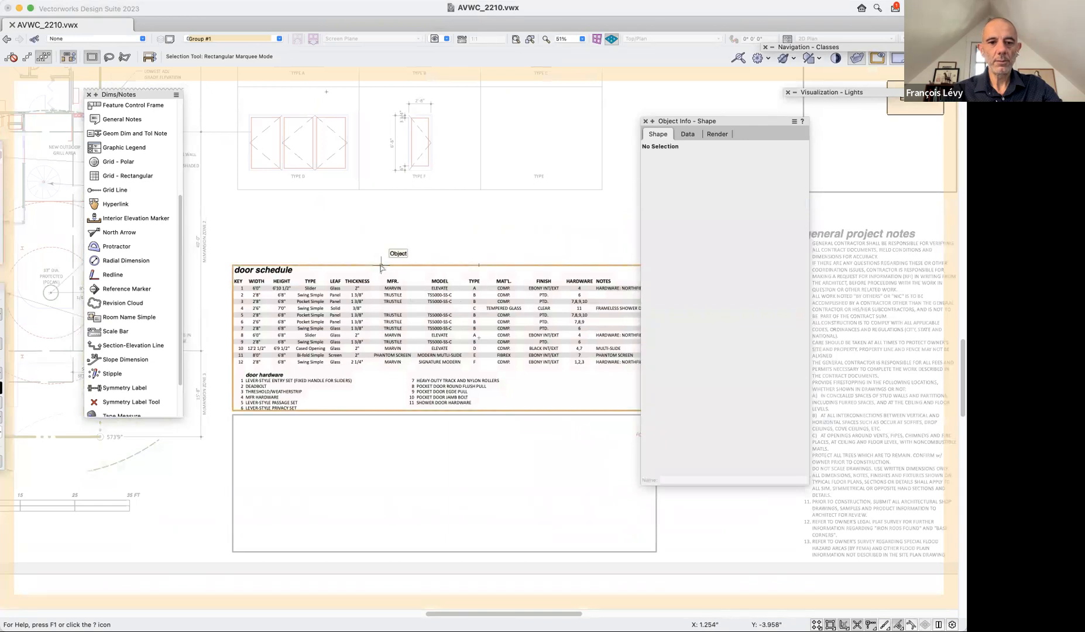
double_click(380, 266)
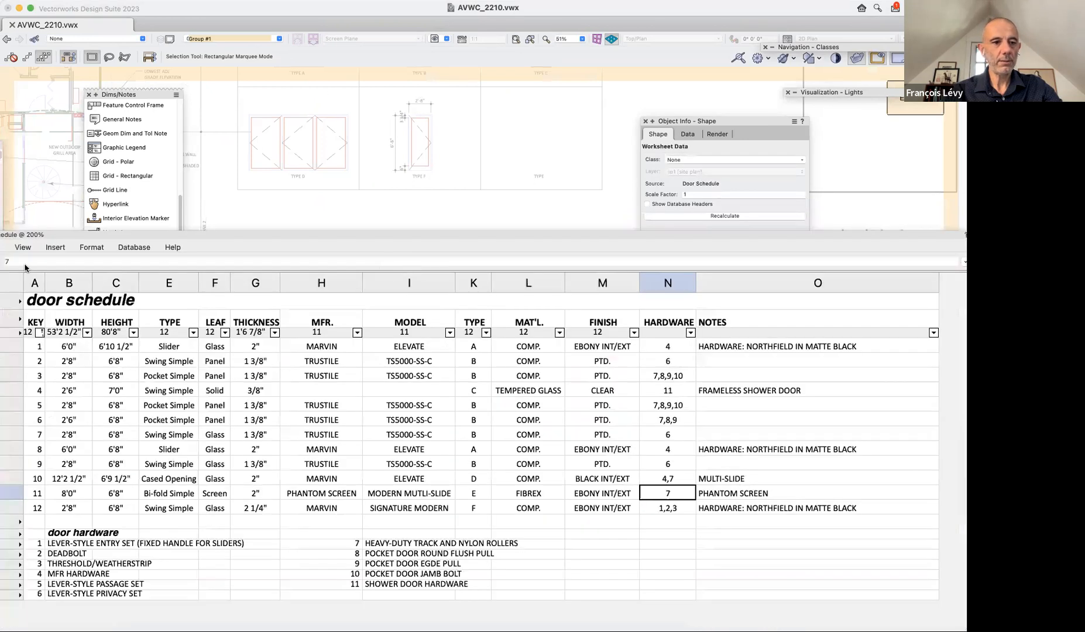
left_click_drag(145, 234, 178, 119)
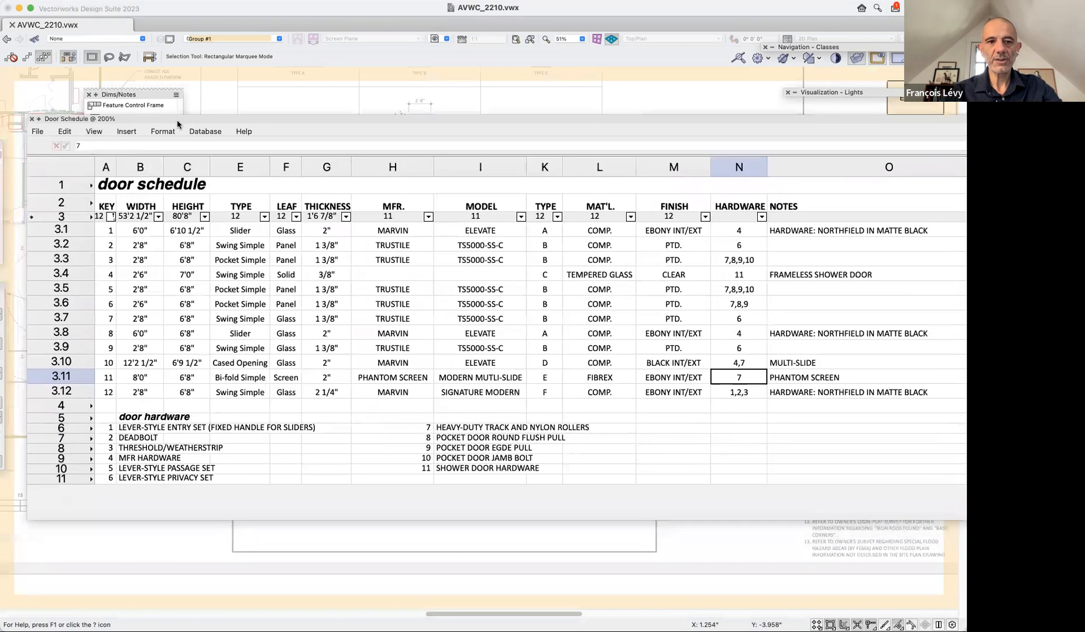
left_click(94, 131)
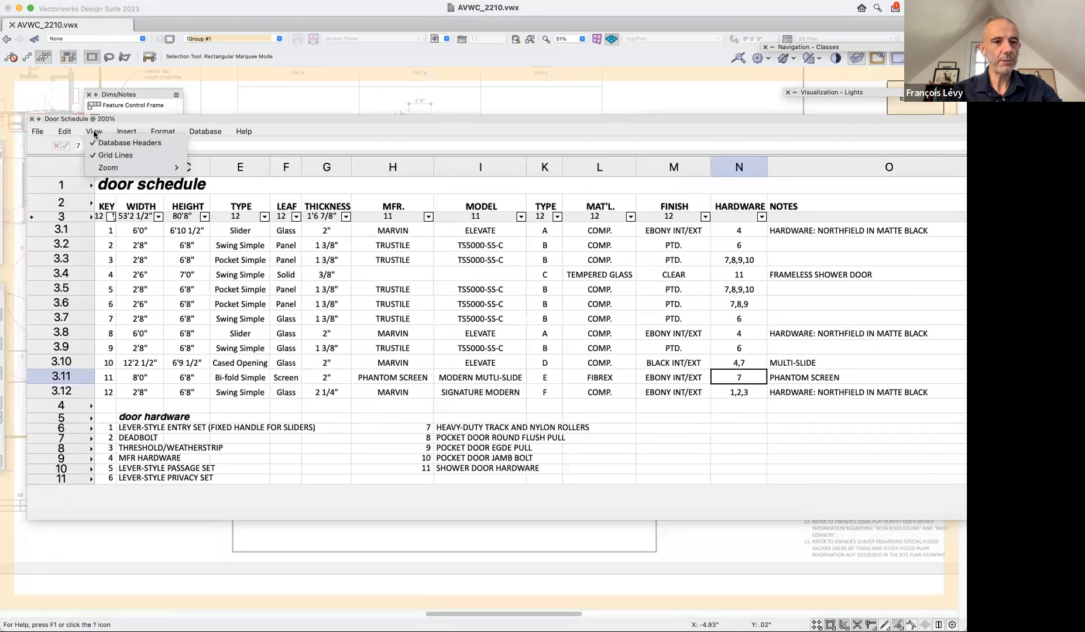
mouse_move(167, 167)
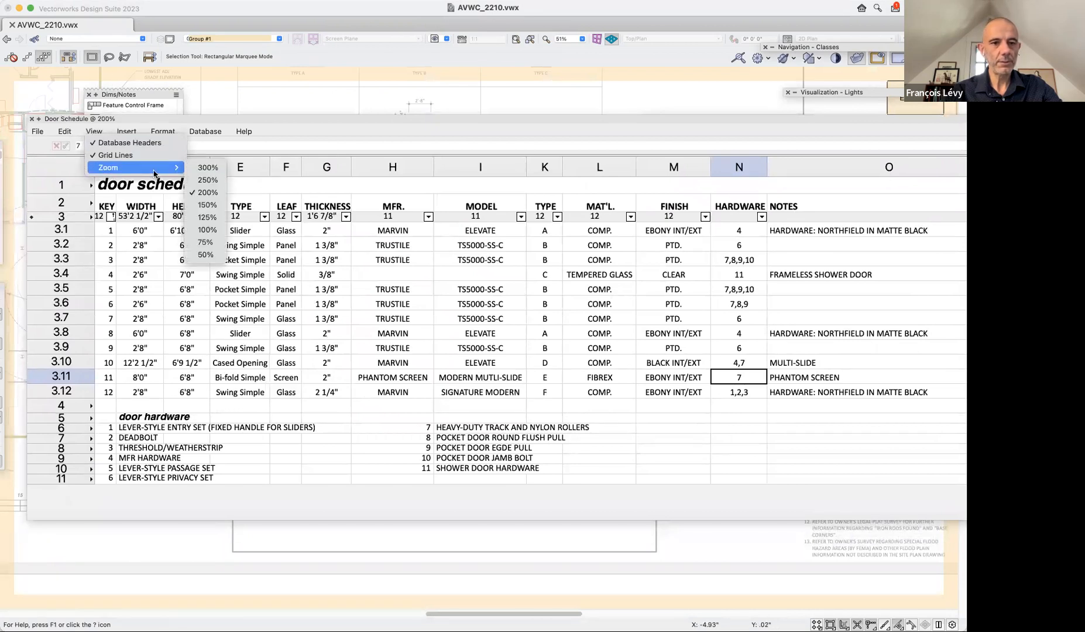
left_click(206, 205)
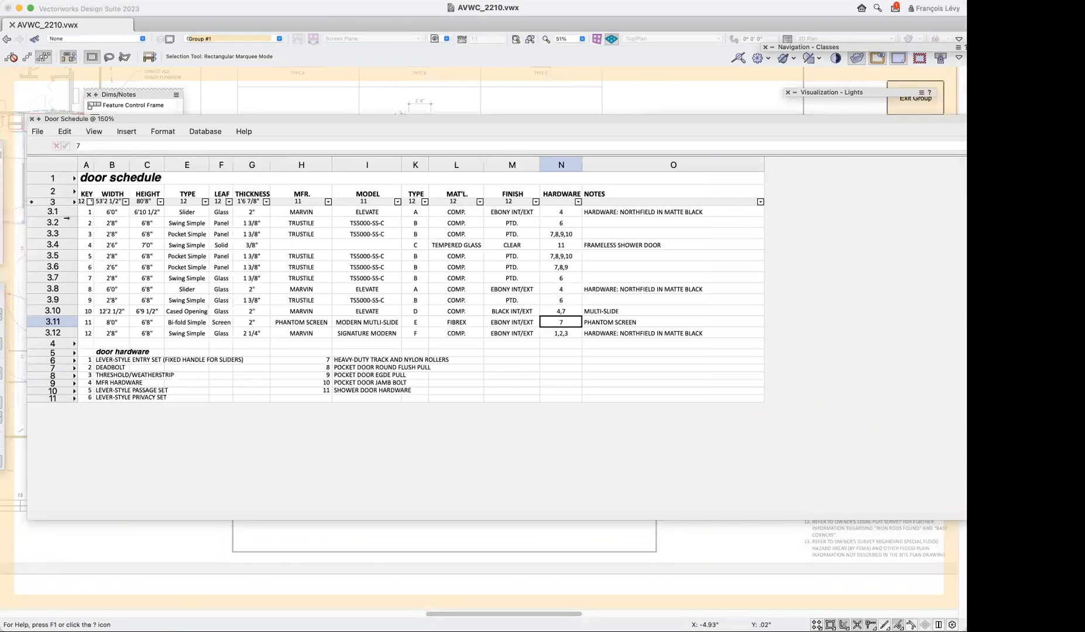
Recalculate the door schedule worksheet and renumber the key of the last door row as 11.
left_click(38, 131)
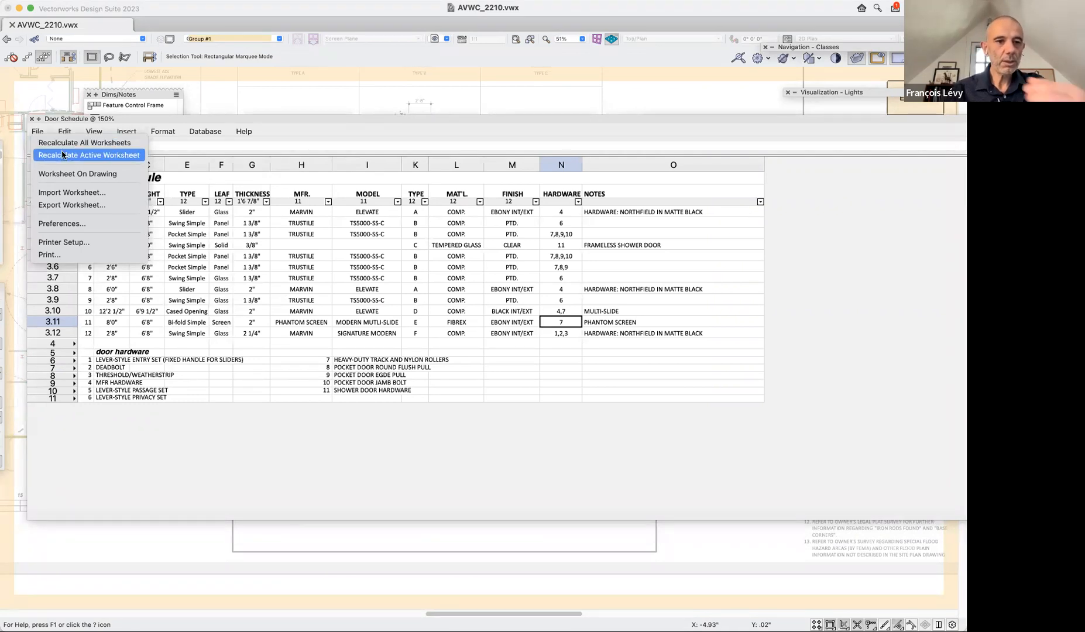
left_click(62, 155)
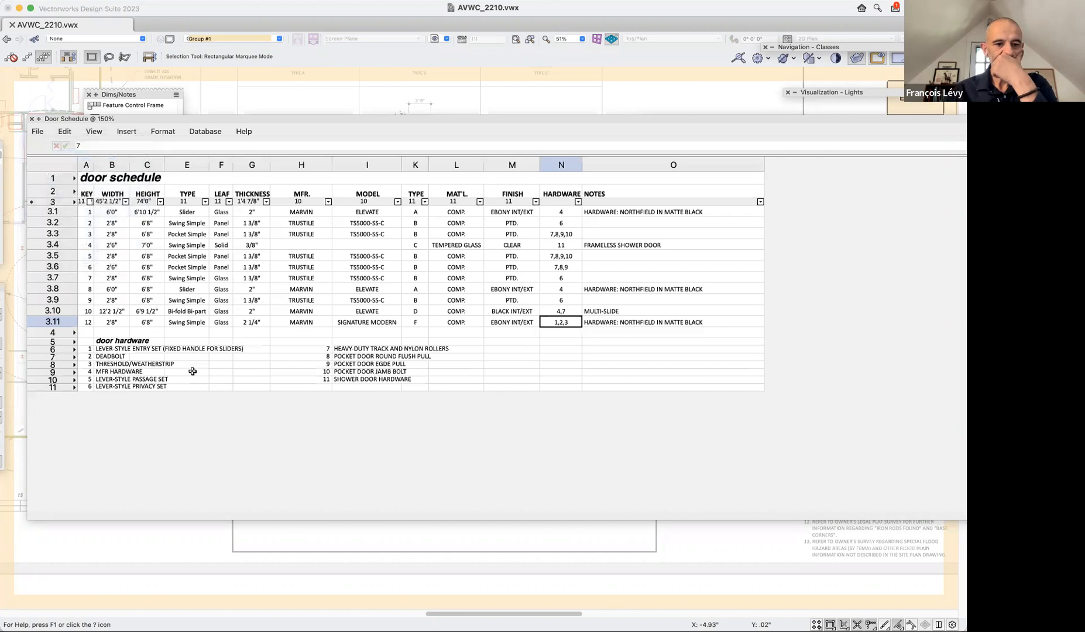
left_click(87, 322)
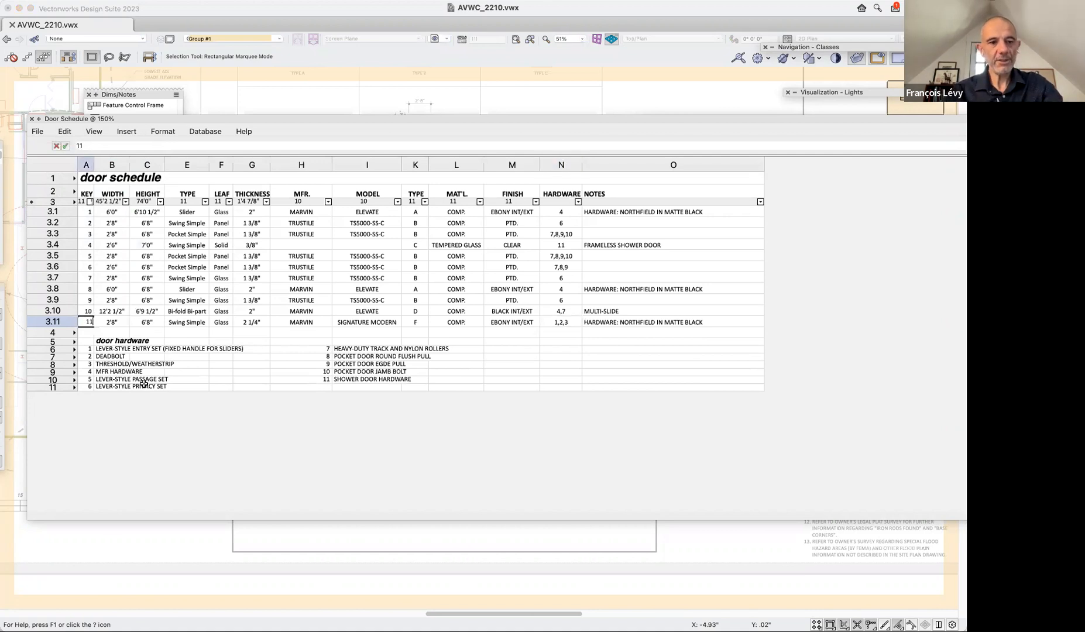
key("Return")
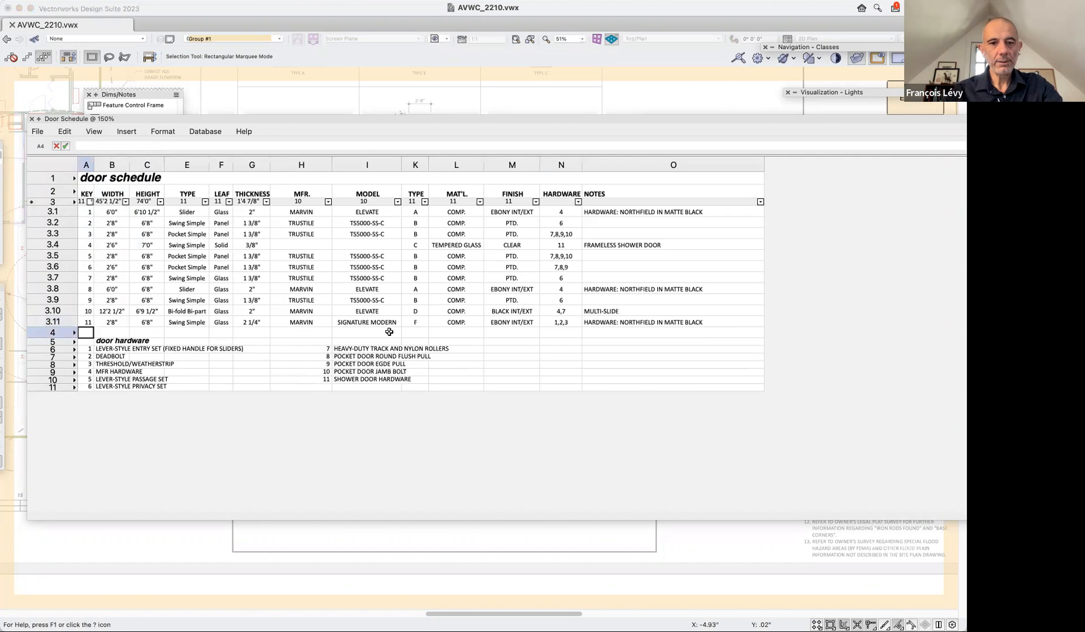
Change the note for door 10 in the schedule to MULTI-FOLD.
left_click(380, 312)
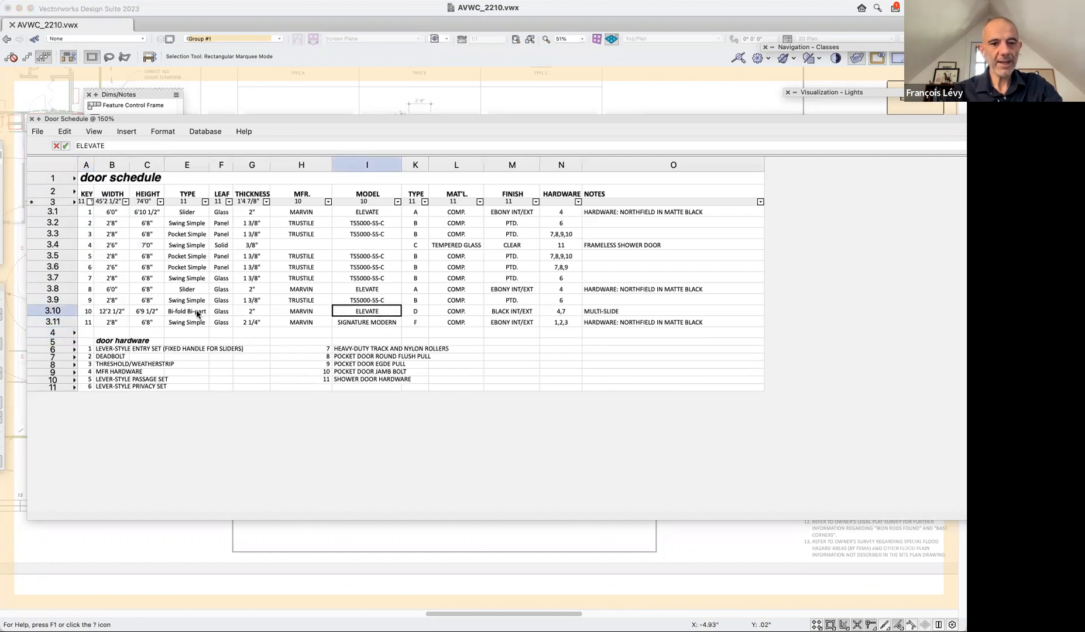
left_click(629, 312)
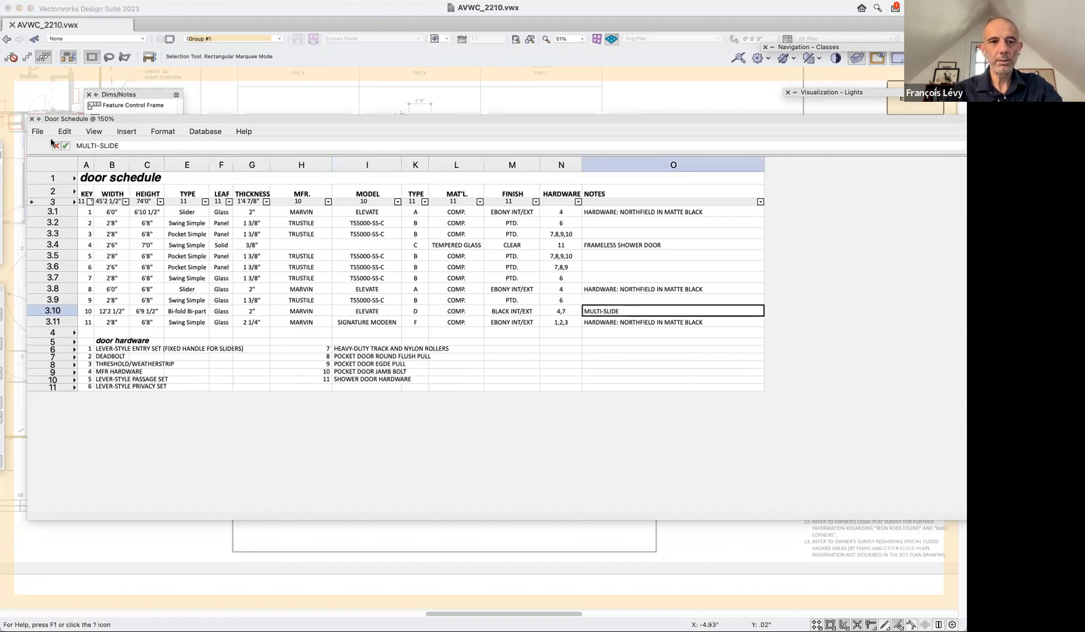
left_click_drag(97, 145, 146, 154)
type("FO")
key("Return")
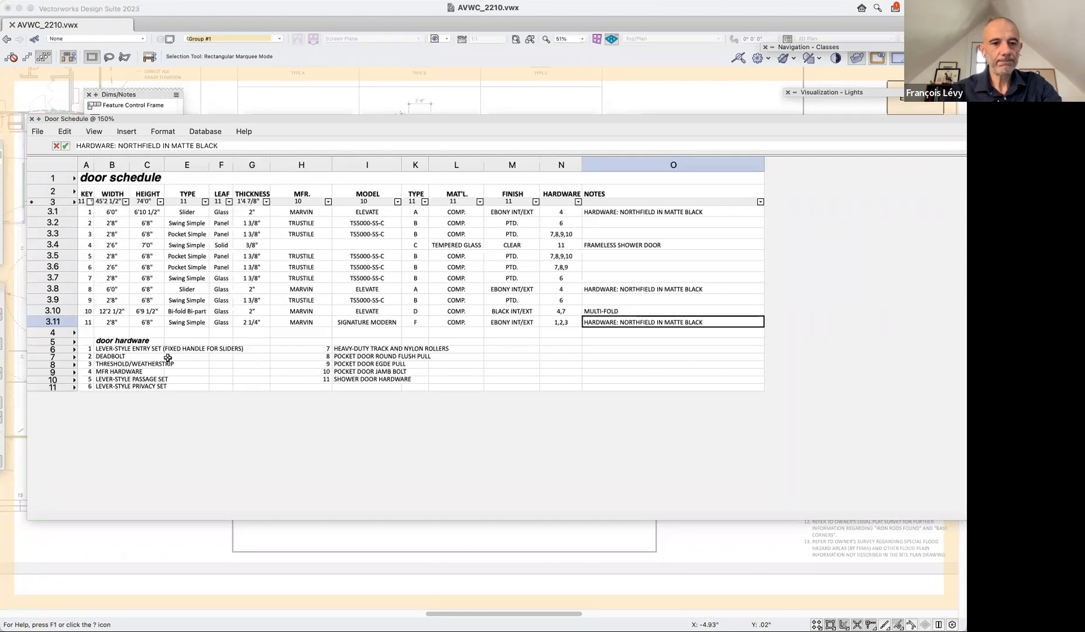
Inspect the formula behind the schedule's door TYPE column, close the worksheet and exit the group.
left_click(414, 201)
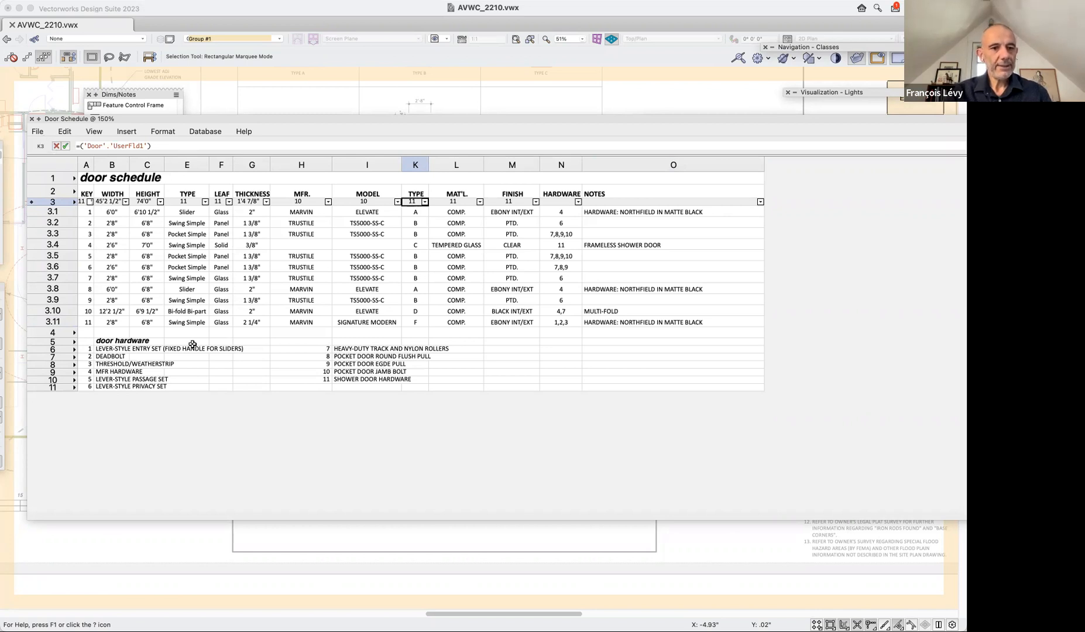
left_click(32, 119)
left_click(925, 113)
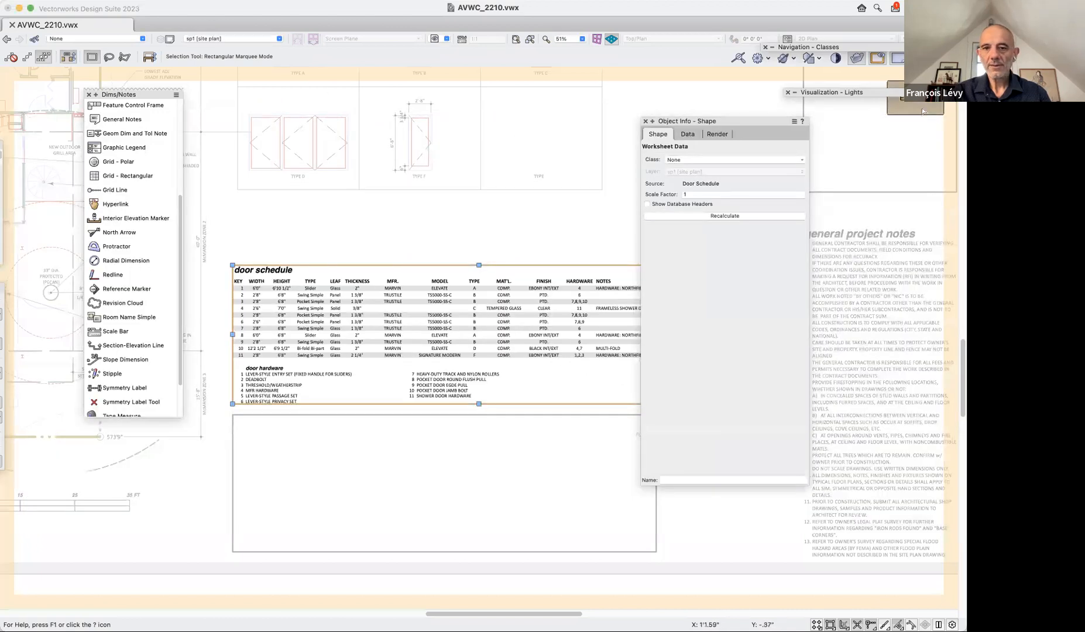
left_click(556, 189)
left_click(571, 175)
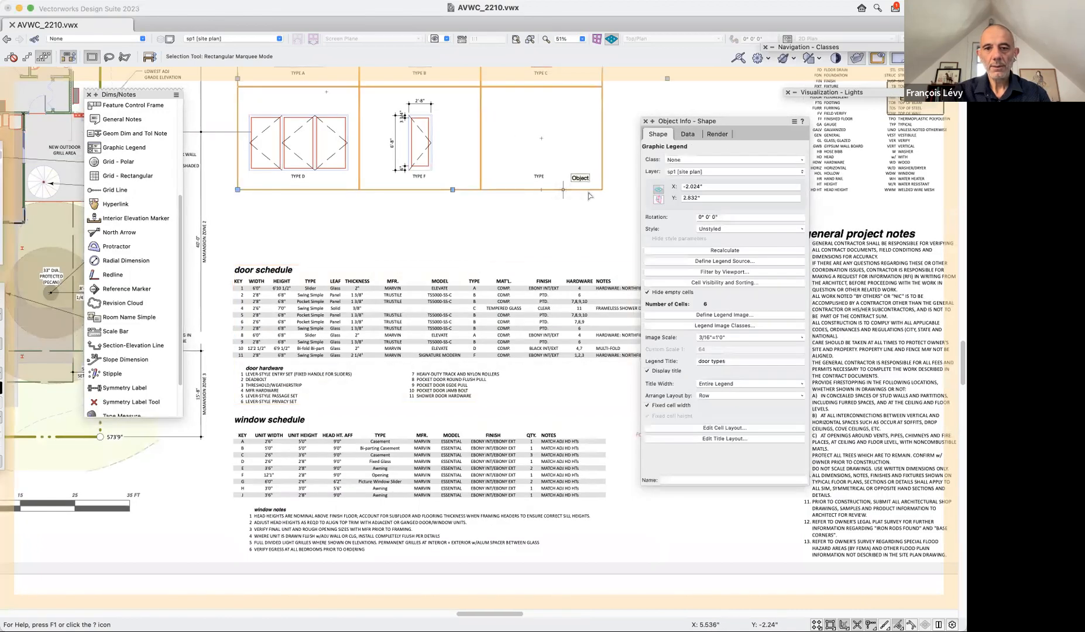
Reopen the door schedule worksheet, set the type of door 11 to E and return to the sheet.
left_click(459, 380)
double_click(459, 379)
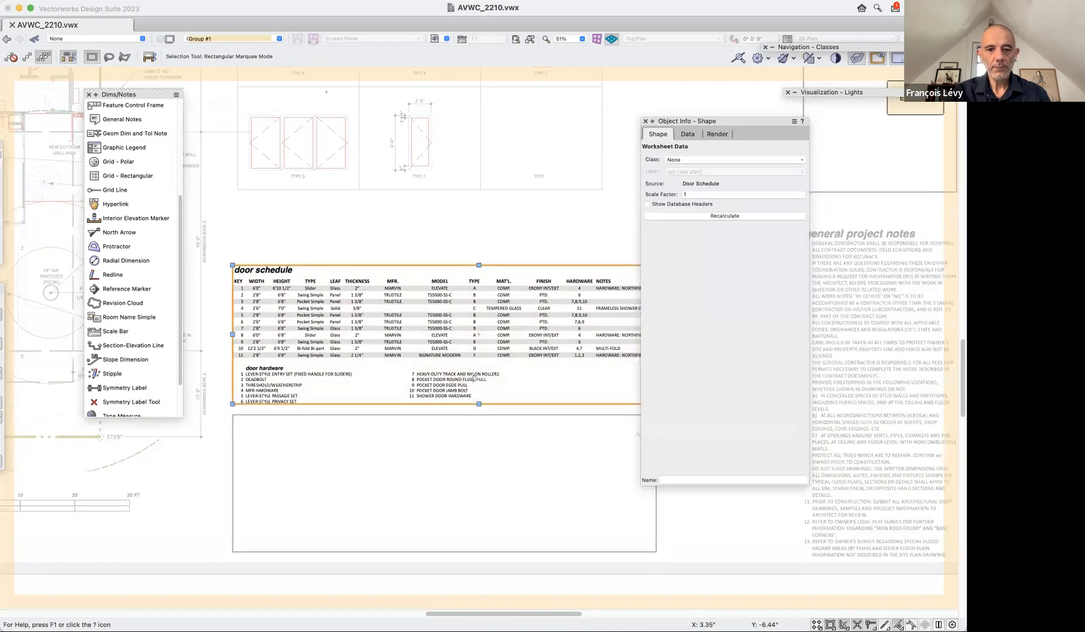
double_click(472, 374)
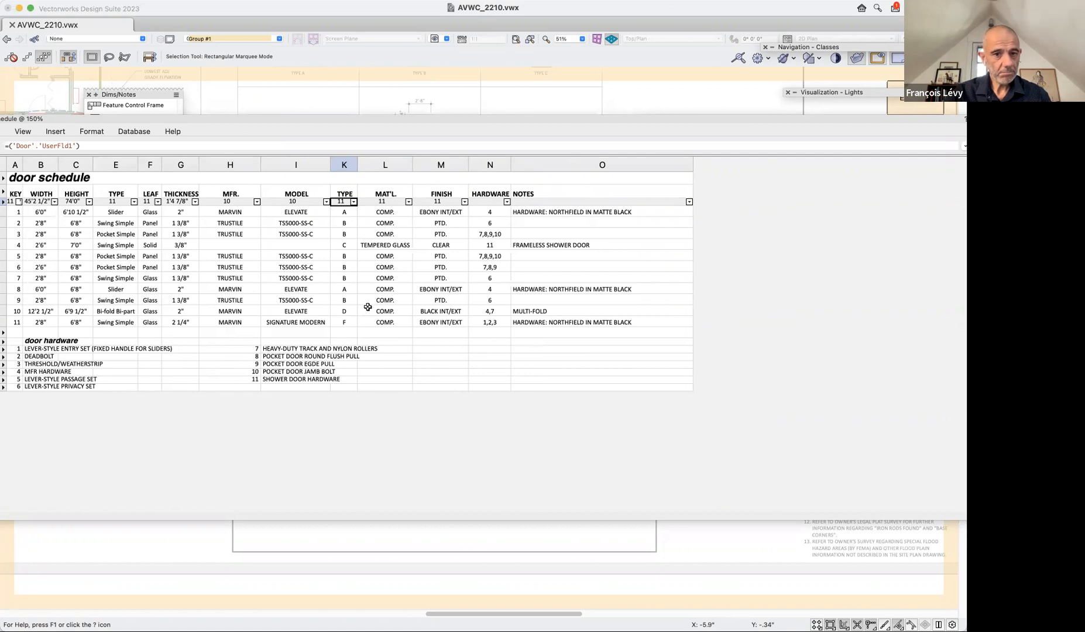
left_click(349, 321)
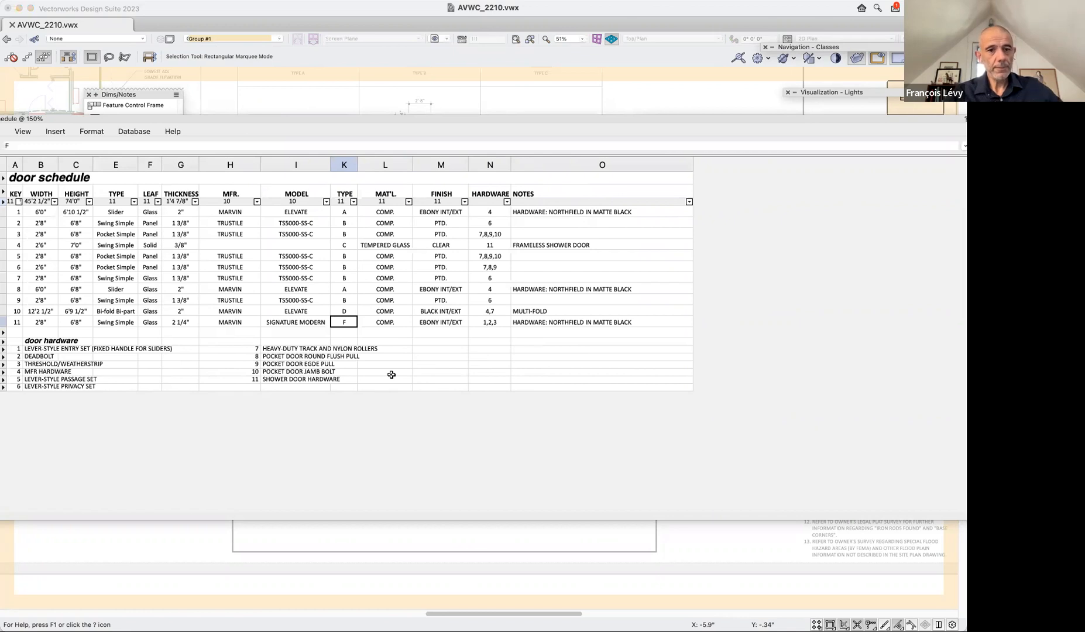
type("E")
key("Return")
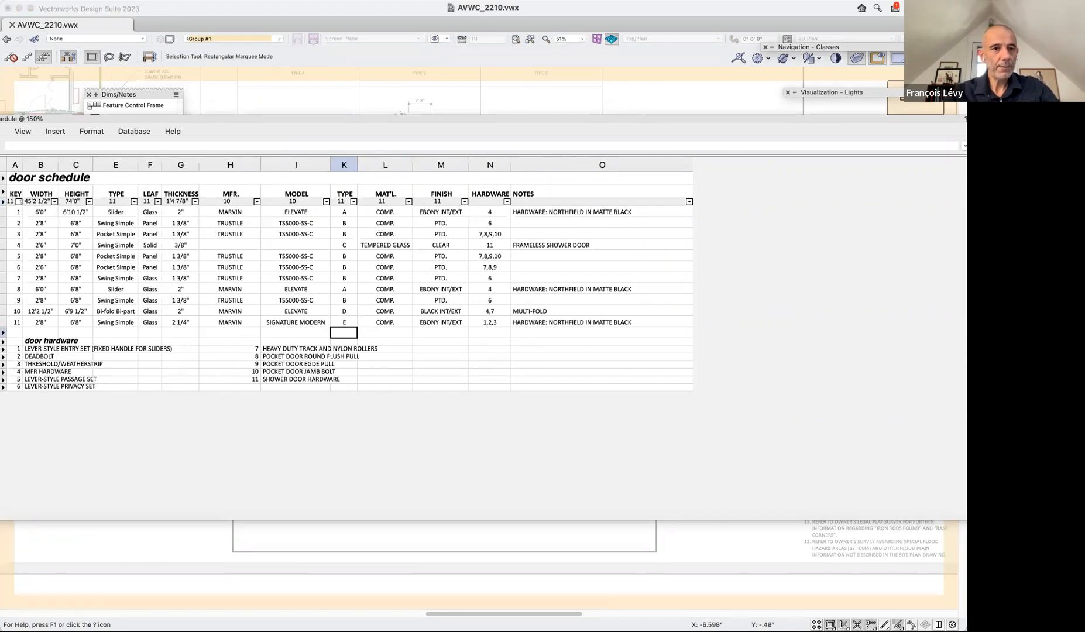
left_click_drag(26, 121, 115, 121)
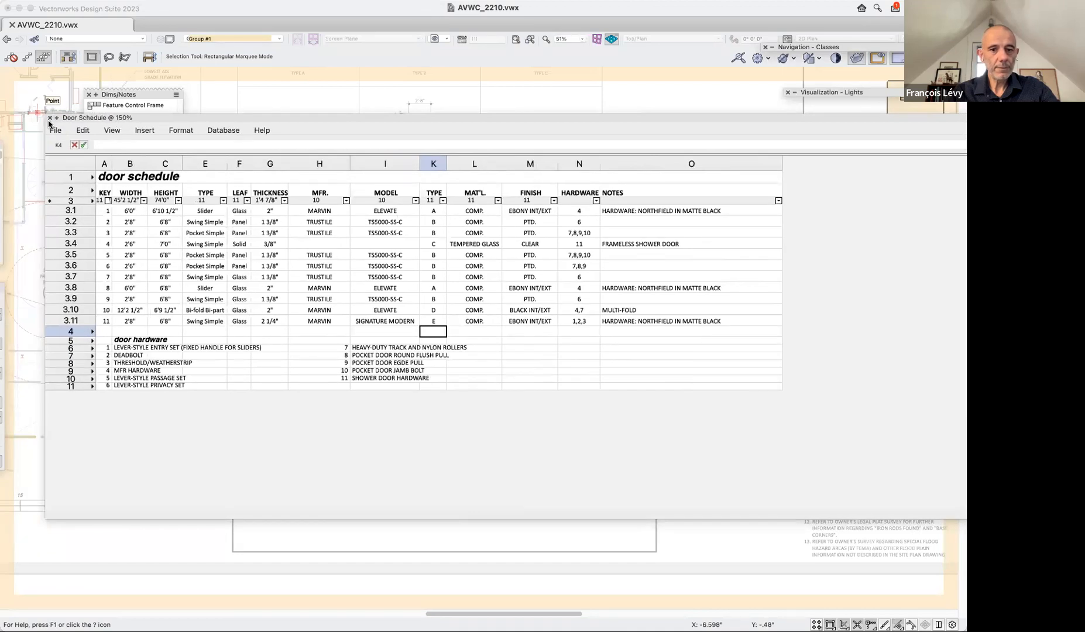
left_click(51, 118)
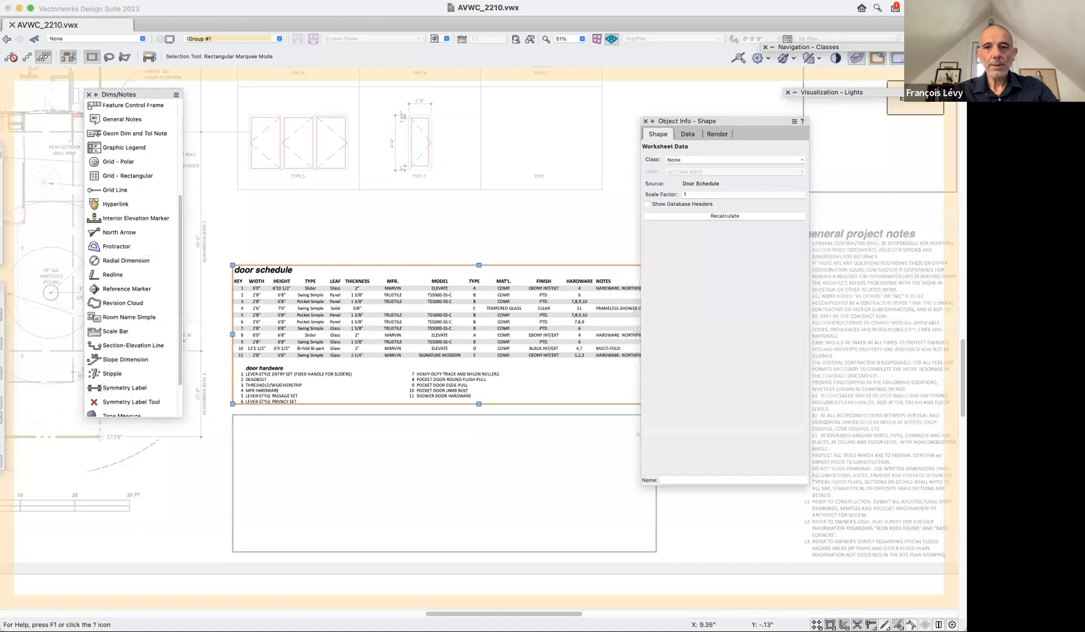
left_click(917, 99)
Recalculate the door types graphic legend above the door schedule.
left_click(514, 194)
left_click(557, 165)
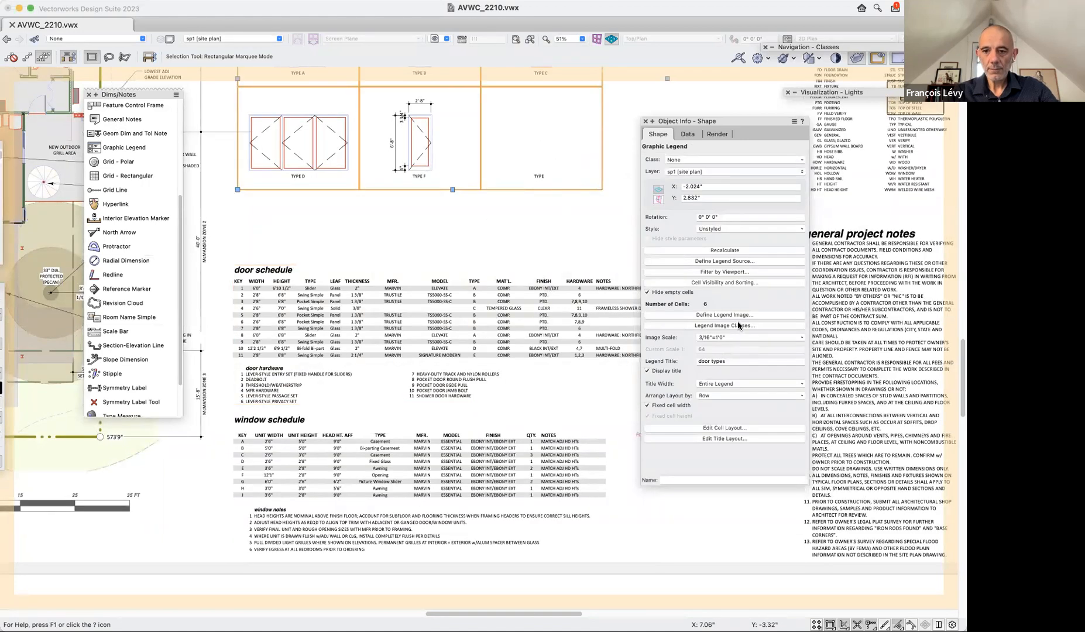
left_click(725, 250)
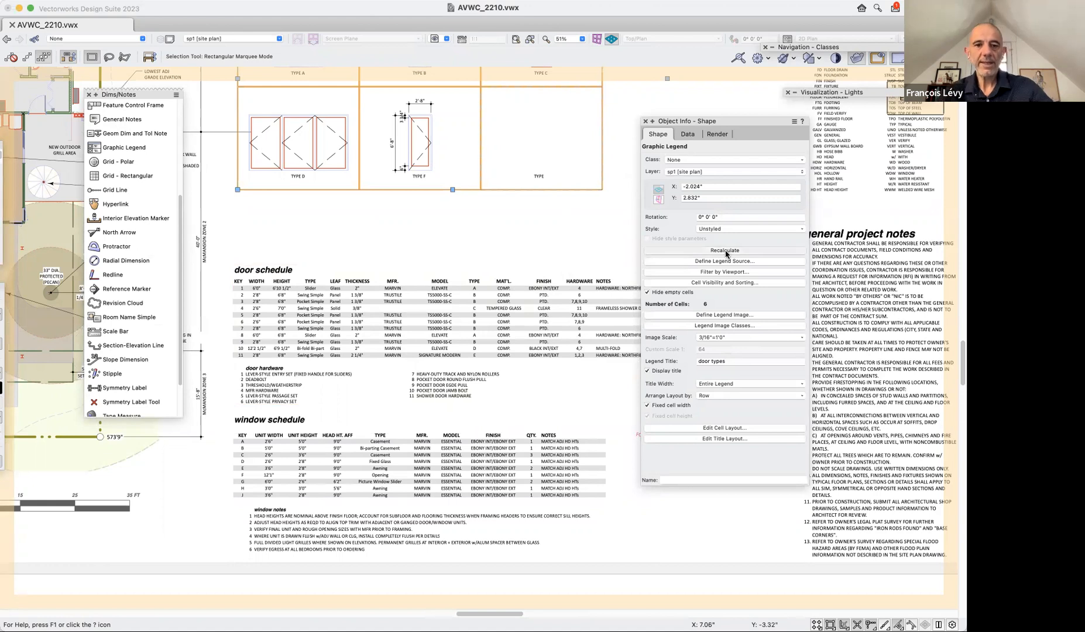
scroll(520, 223, "up", 3)
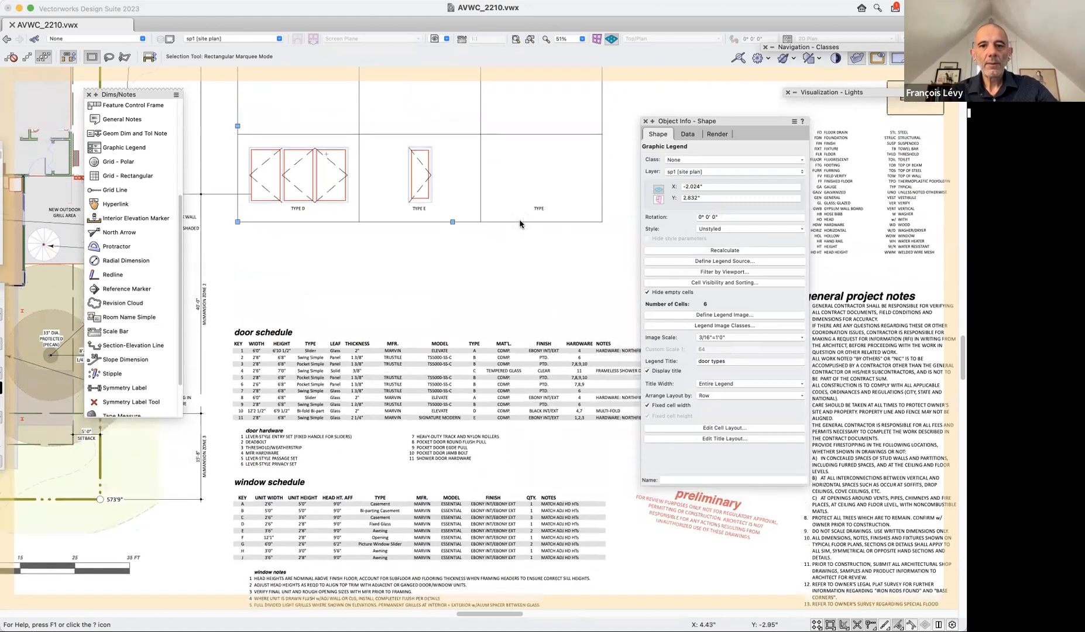
scroll(520, 223, "up", 6)
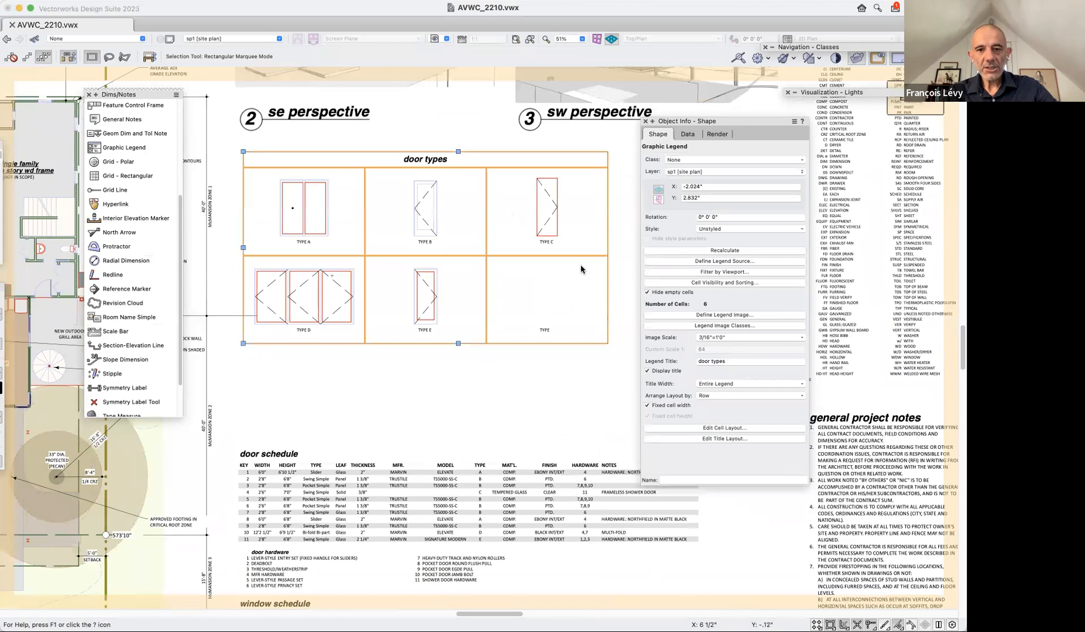
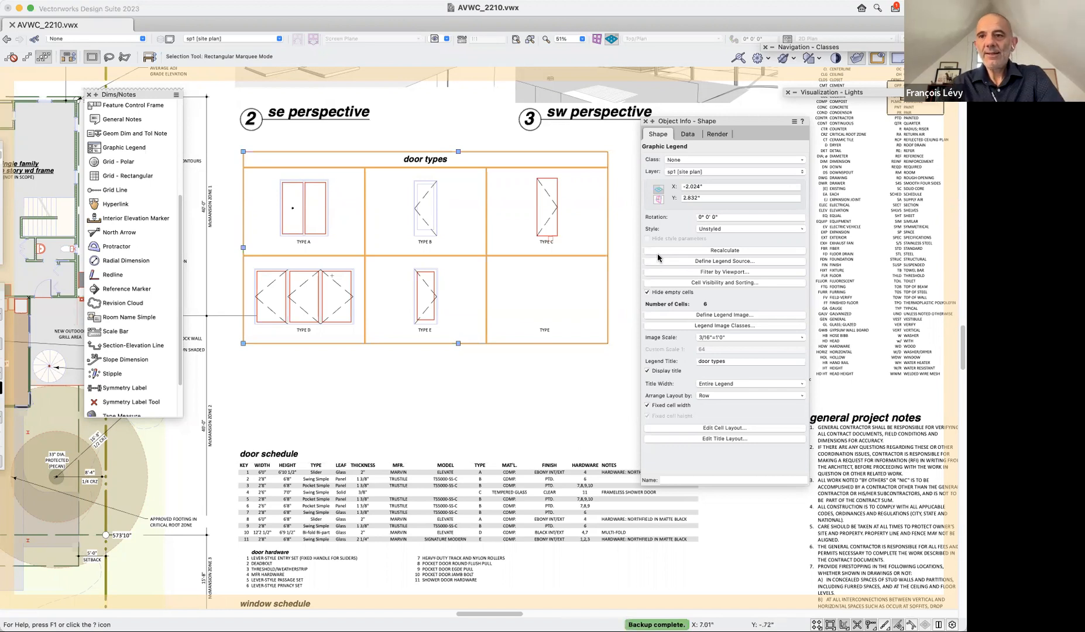
Switch to the saved view 4a elevation benchmark.
left_click(439, 39)
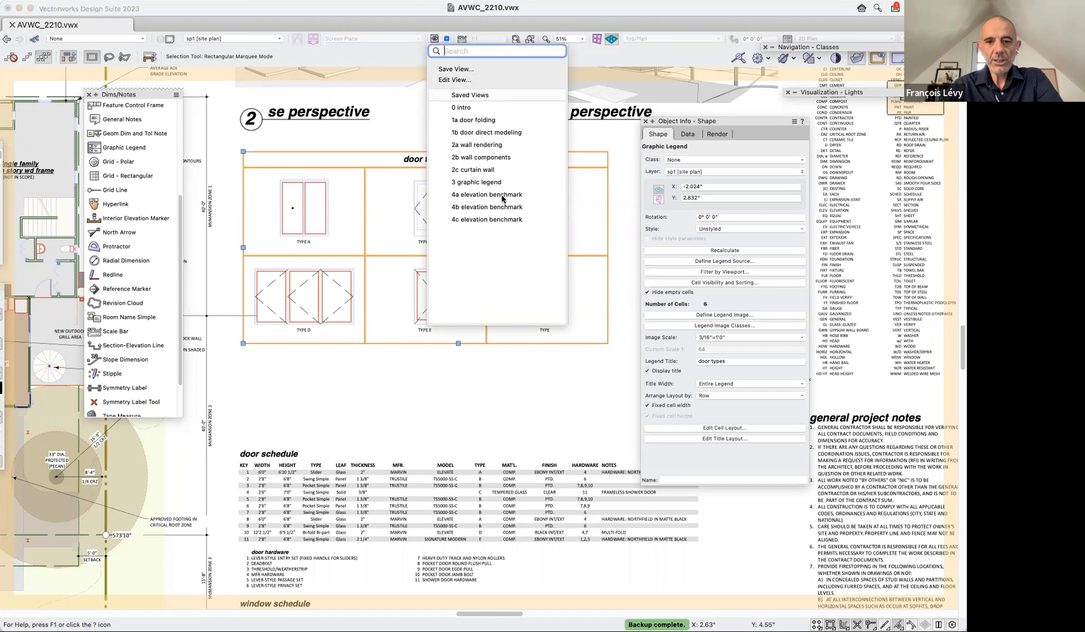
left_click(528, 401)
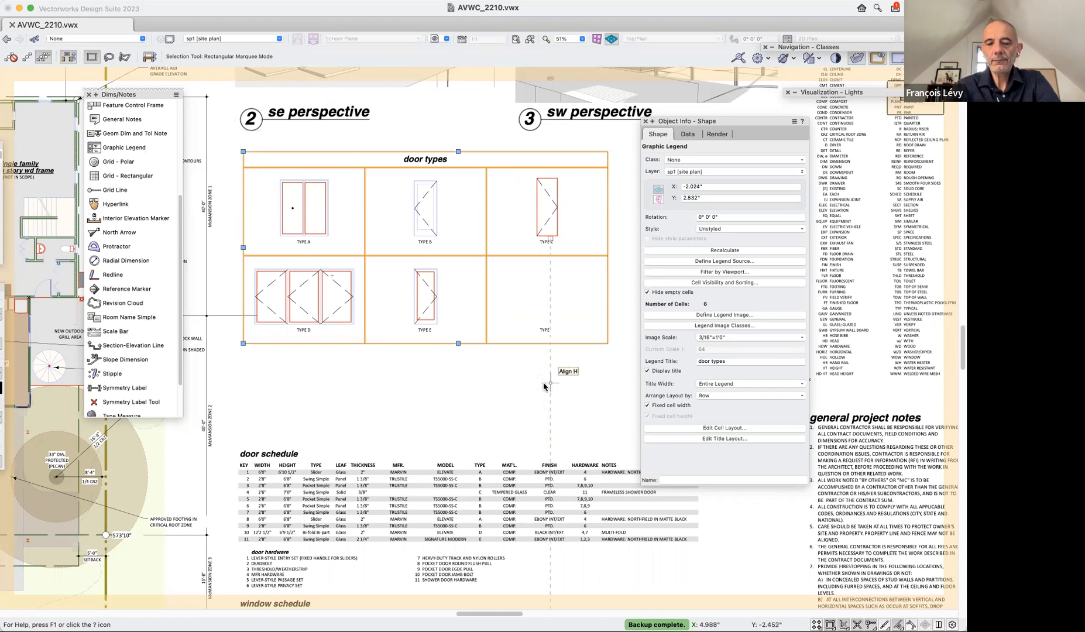
left_click(445, 41)
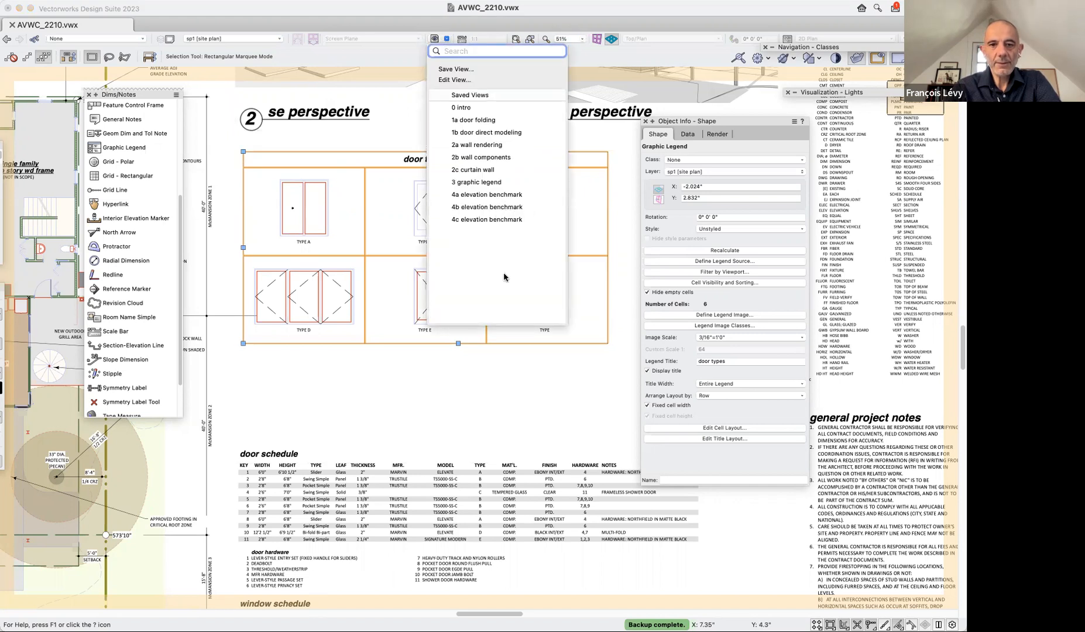
left_click(487, 194)
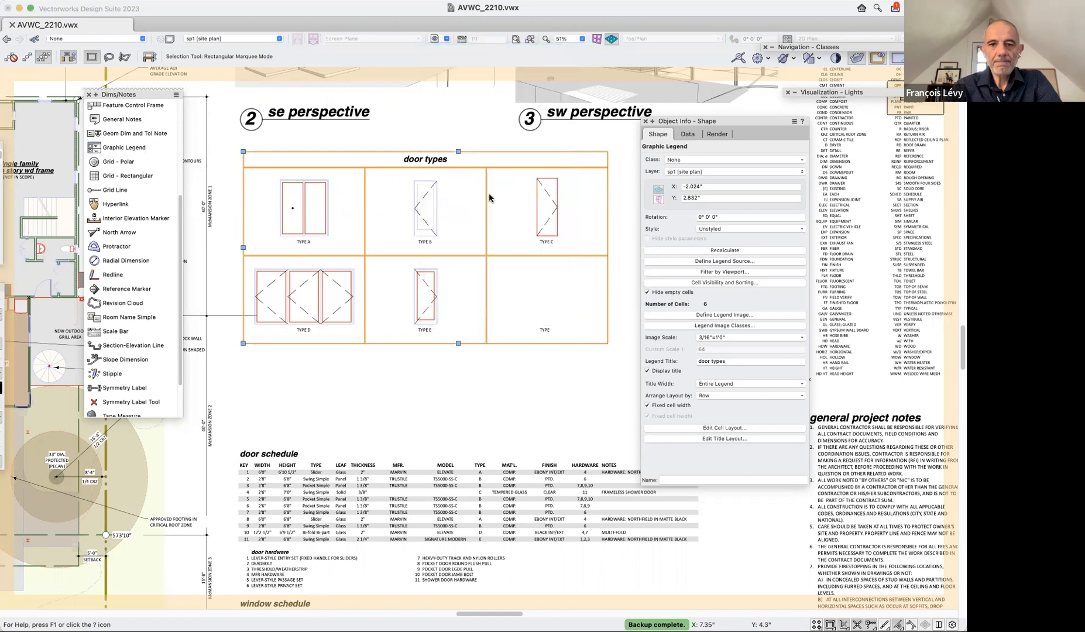
Collapse the Dims/Notes and Object Info palettes to clear the view of the west elevation.
double_click(105, 94)
left_click_drag(744, 119, 762, 87)
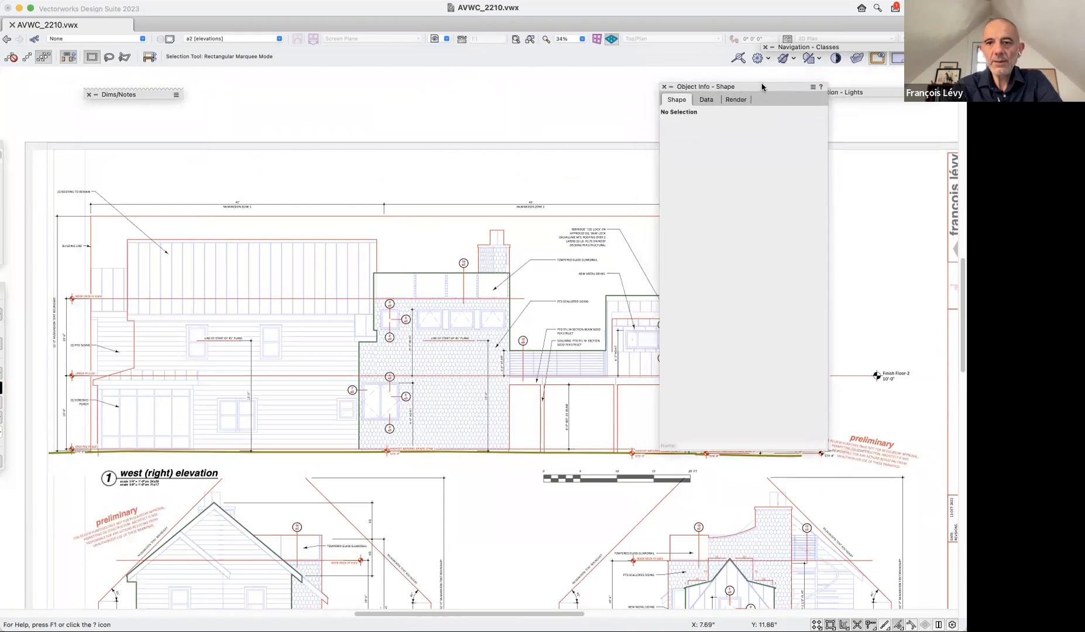
double_click(762, 87)
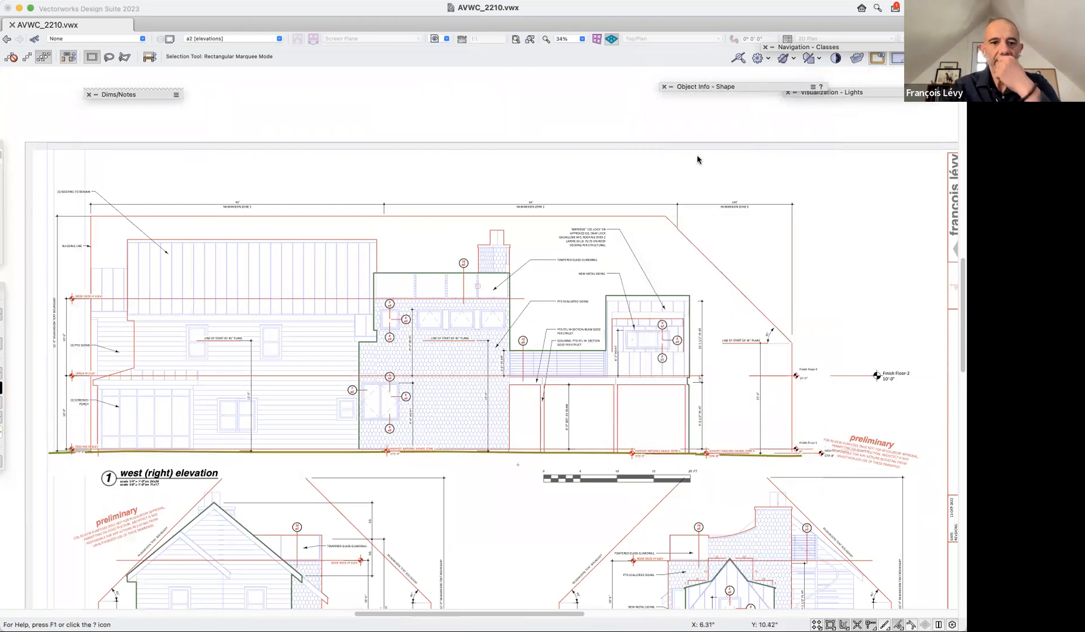
Enter the annotations of the west (right) elevation viewport and select the ROOF DECK FF ELEV marker.
double_click(226, 318)
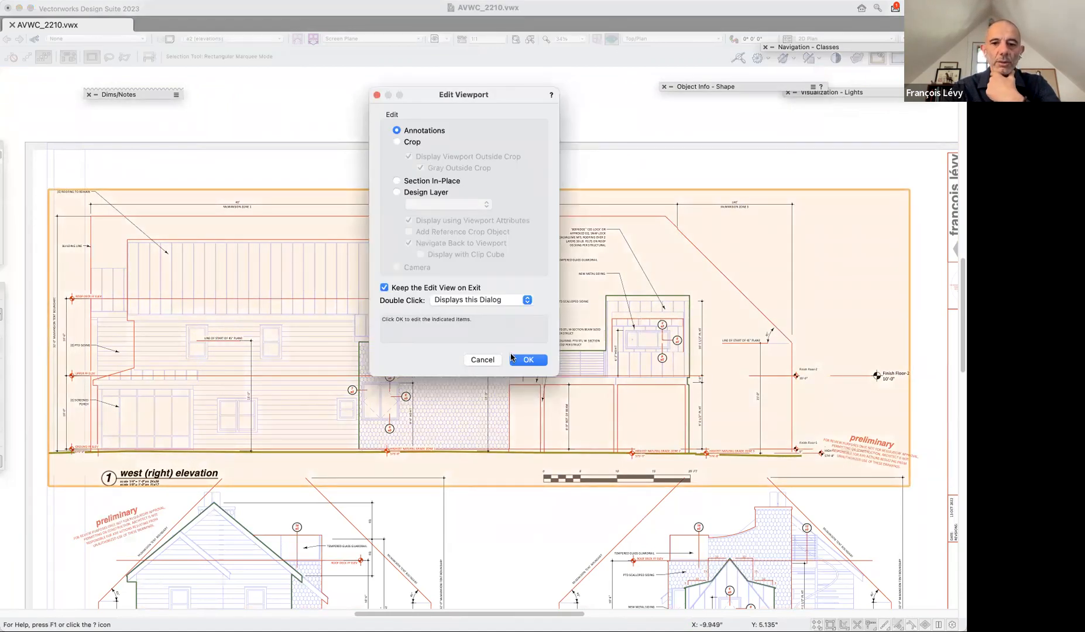
left_click(528, 359)
left_click(67, 305)
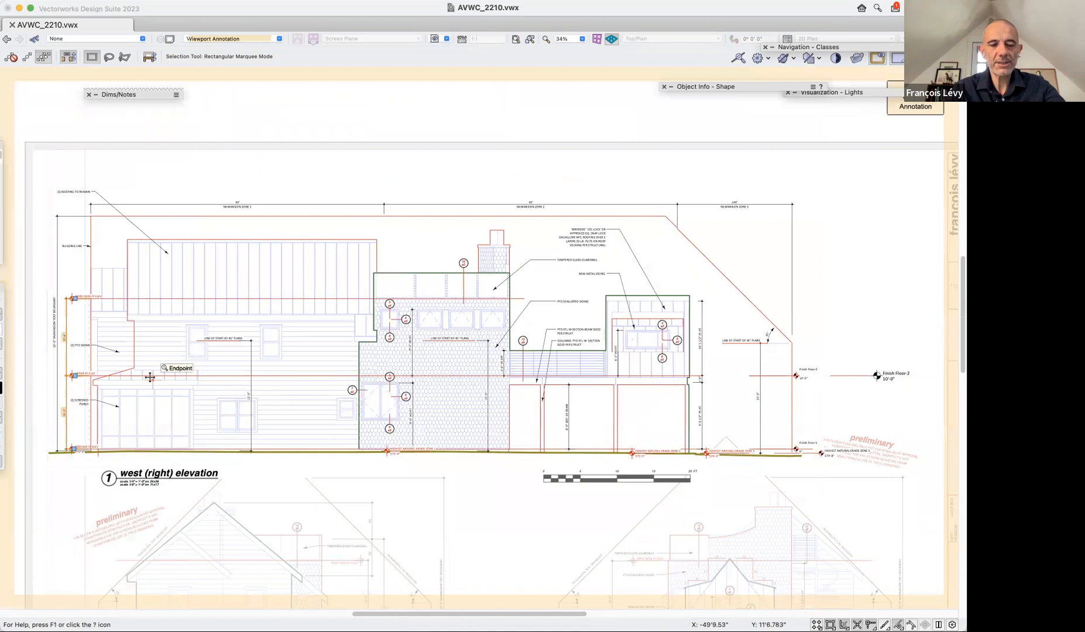
left_click_drag(128, 283, 49, 384)
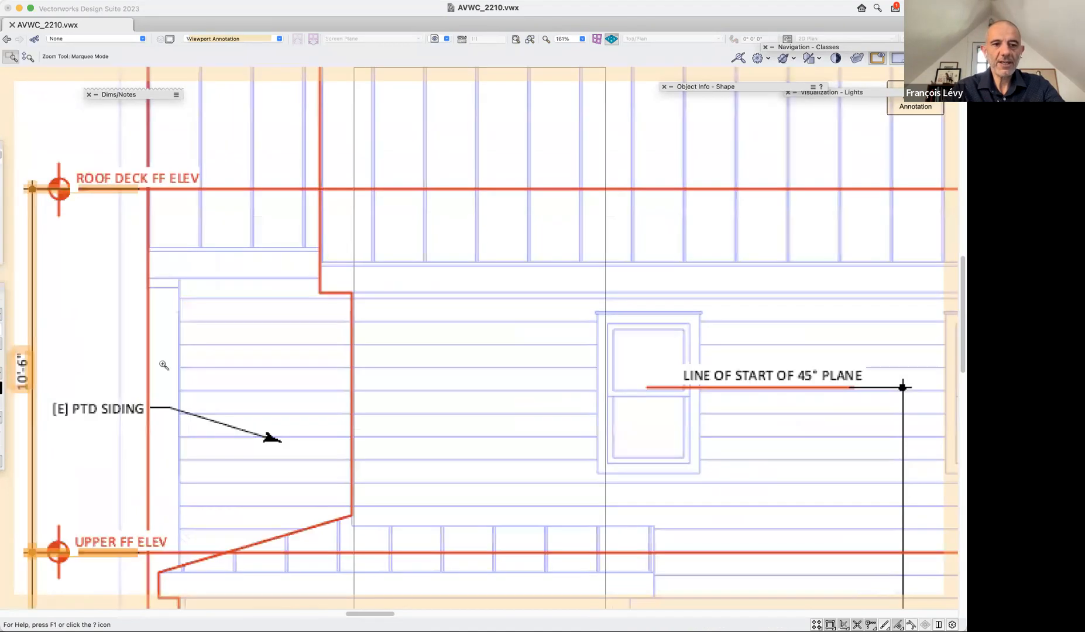
left_click_drag(161, 363, 565, 375)
left_click(505, 199)
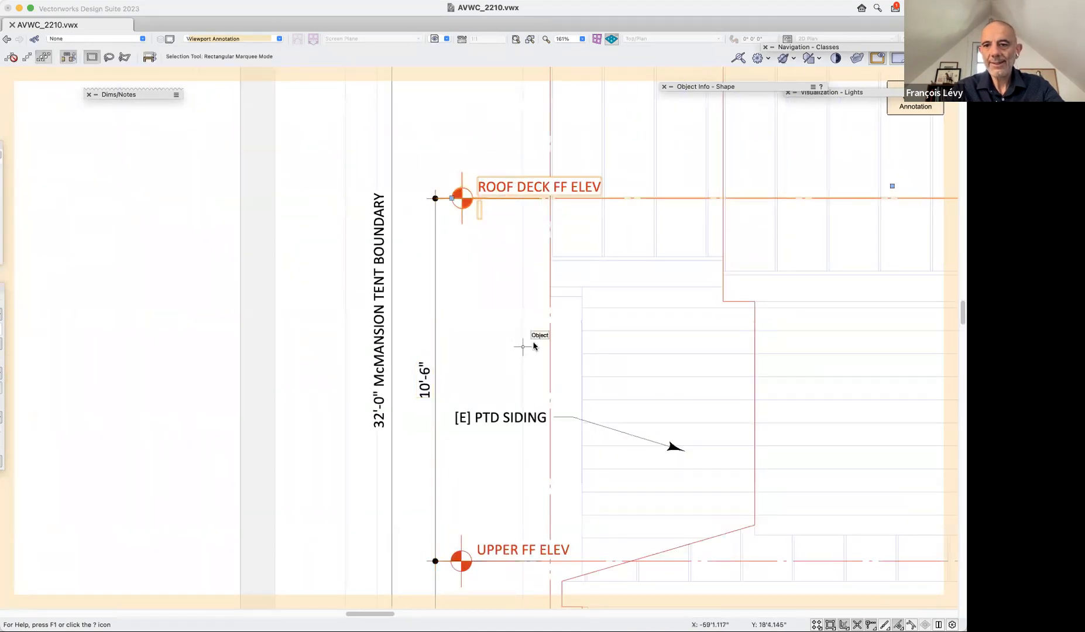
mouse_move(794, 91)
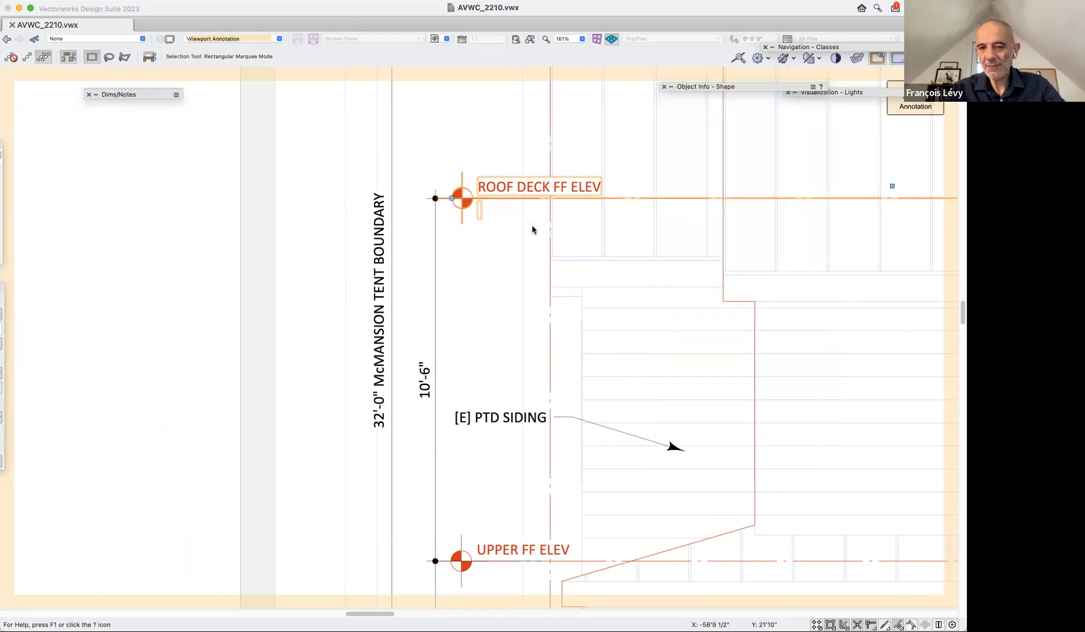
Place an unstyled Elevation Benchmark with the Finish Floor datum on the Finish Floor-1 line, beside the existing benchmarks of the west elevation.
scroll(533, 230, "down", 4)
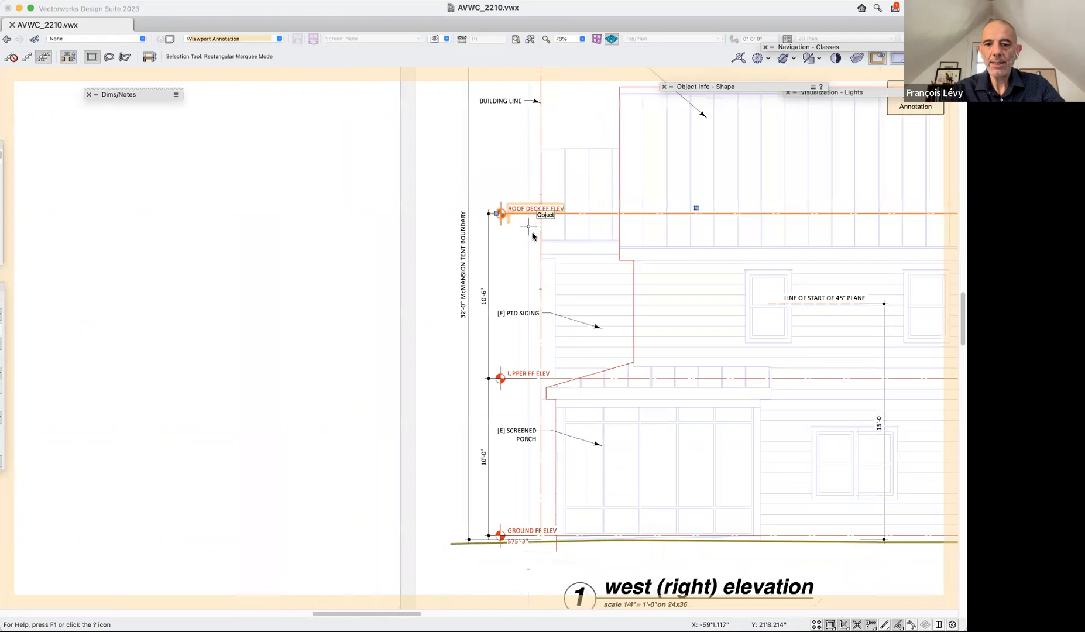
scroll(507, 403, "up", 3)
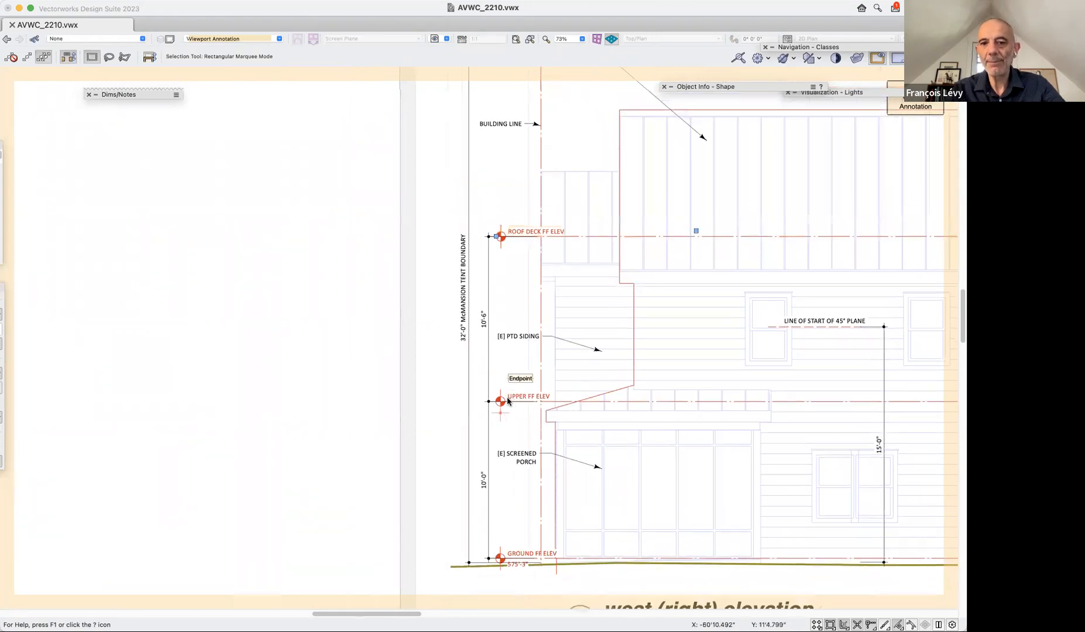
scroll(507, 402, "right", 10)
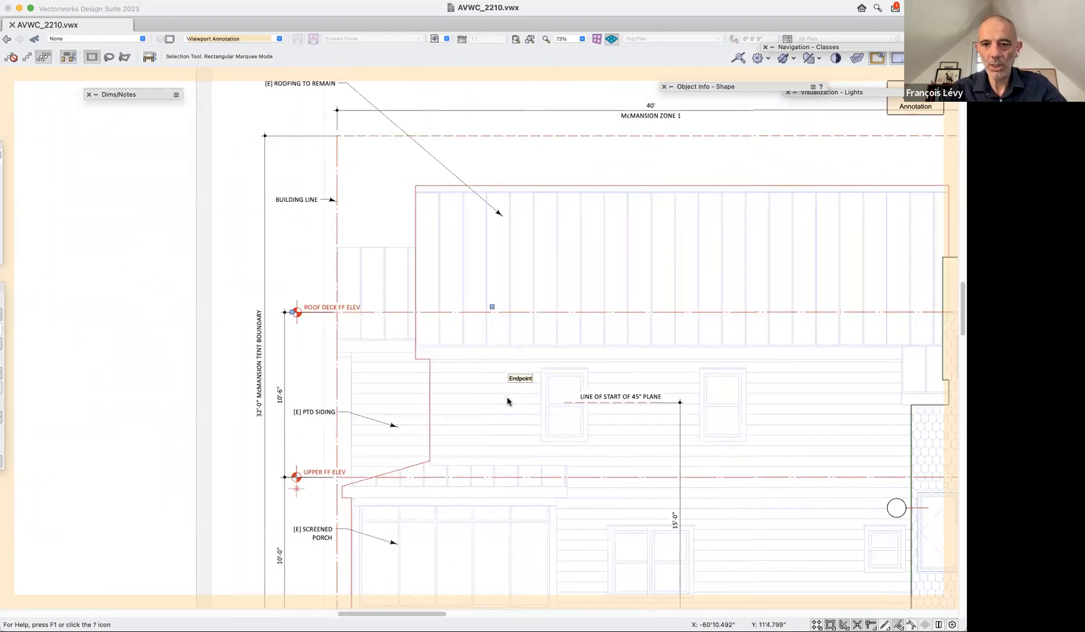
scroll(506, 402, "down", 3)
scroll(507, 402, "right", 6)
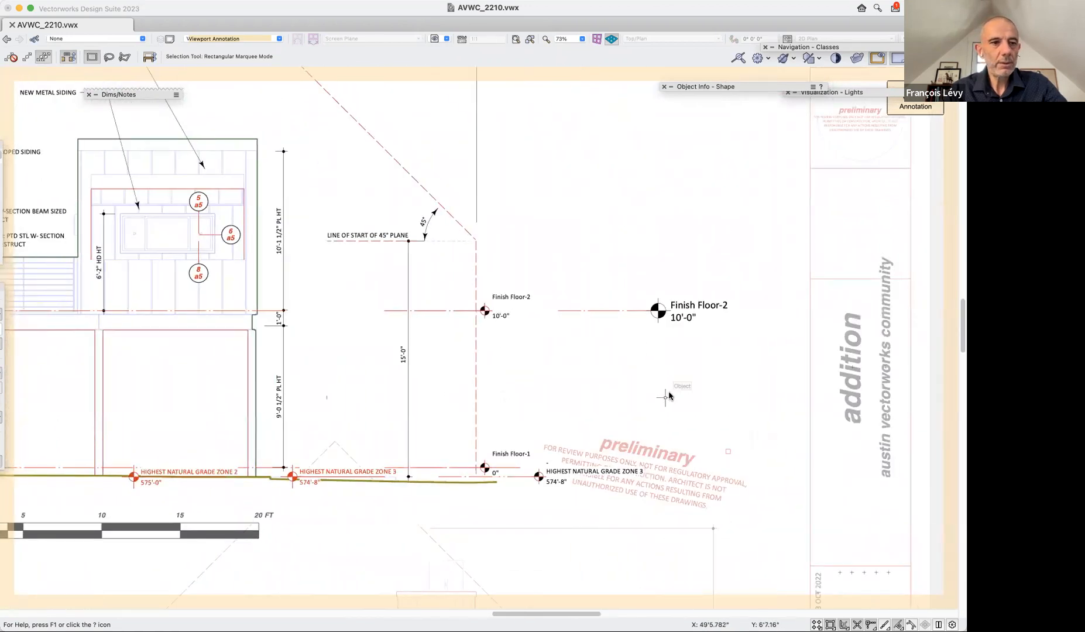
left_click_drag(1, 245, 184, 274)
mouse_move(193, 267)
scroll(186, 414, "down", 2)
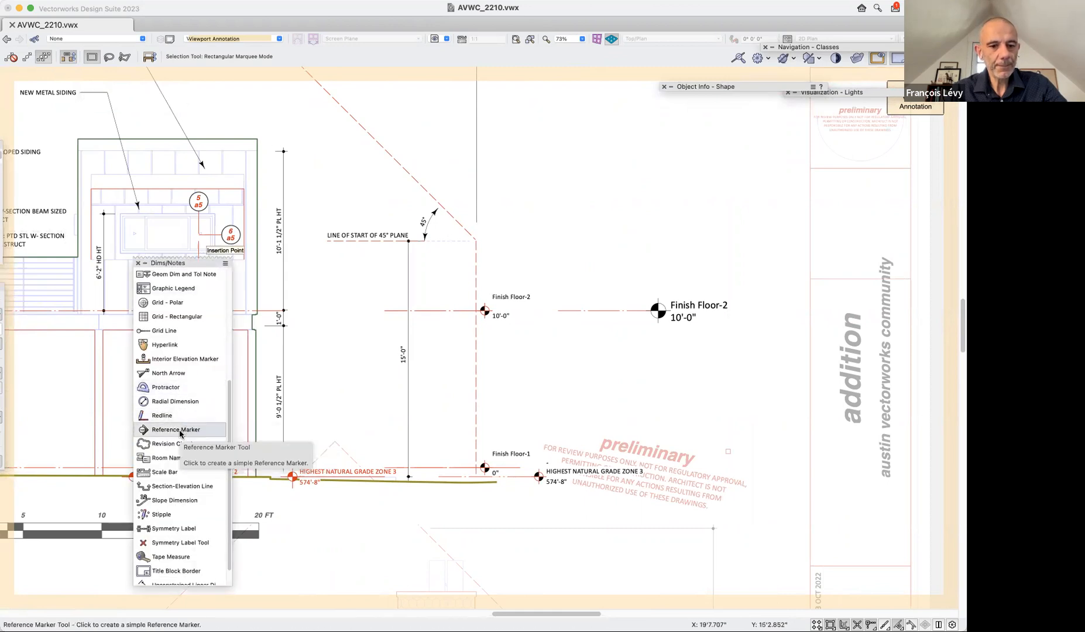
scroll(176, 421, "up", 8)
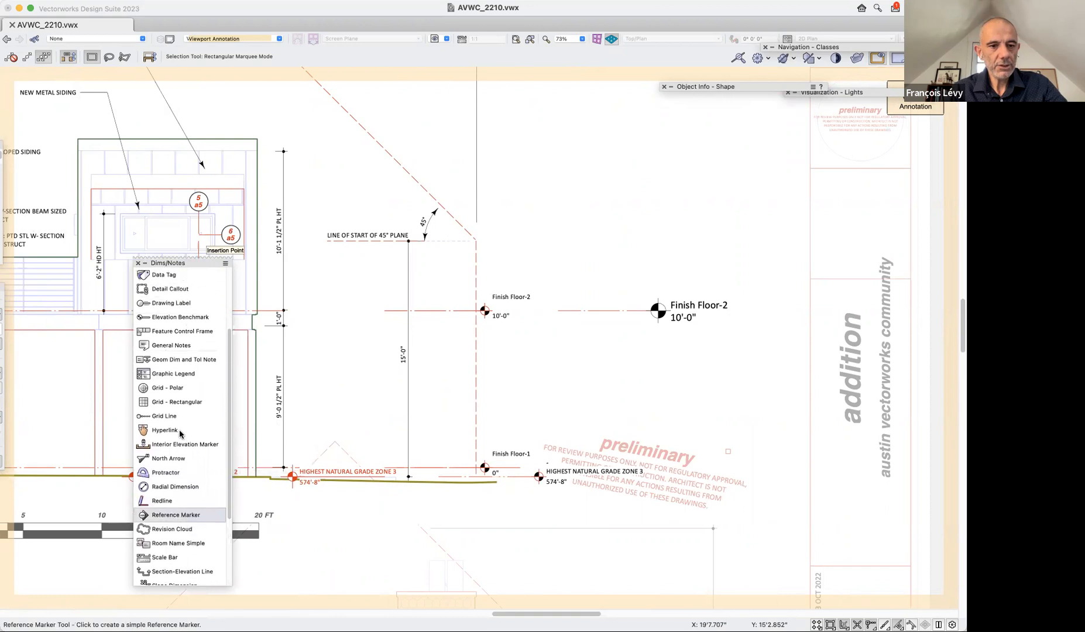
left_click(142, 344)
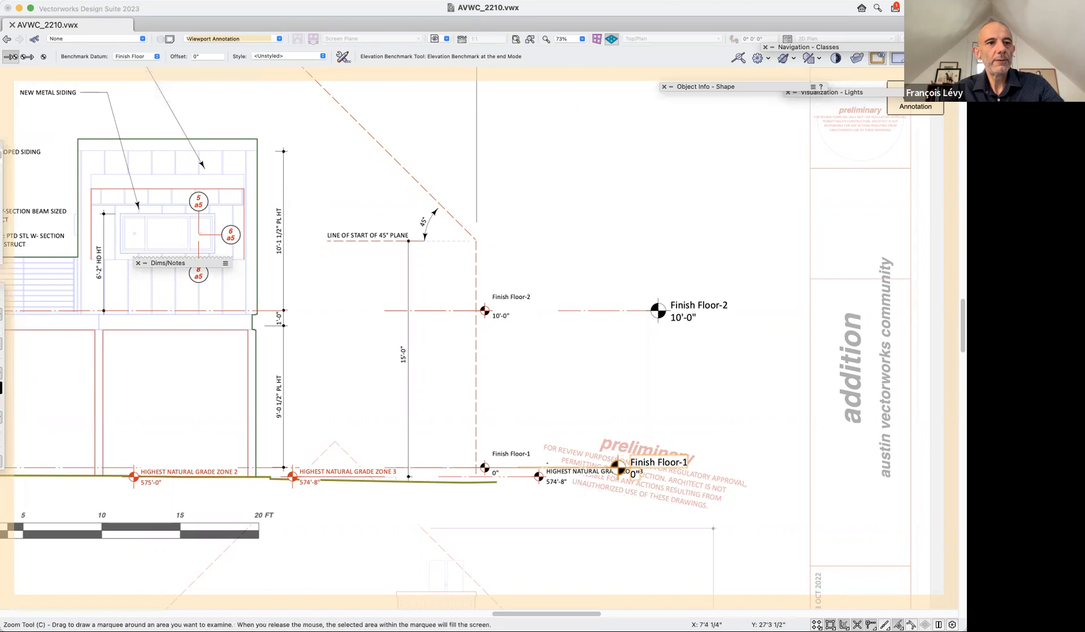
key("x")
Hide the other objects around the viewport annotation and review the Axis of Measure options of the new Finish Floor-1 benchmark.
mouse_move(733, 88)
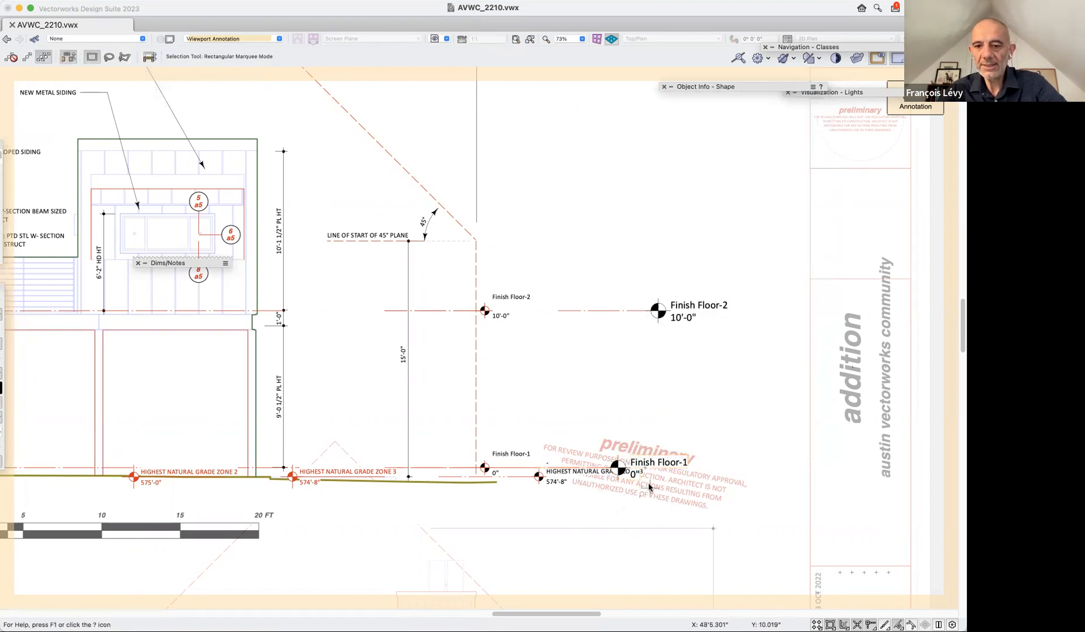
left_click(879, 58)
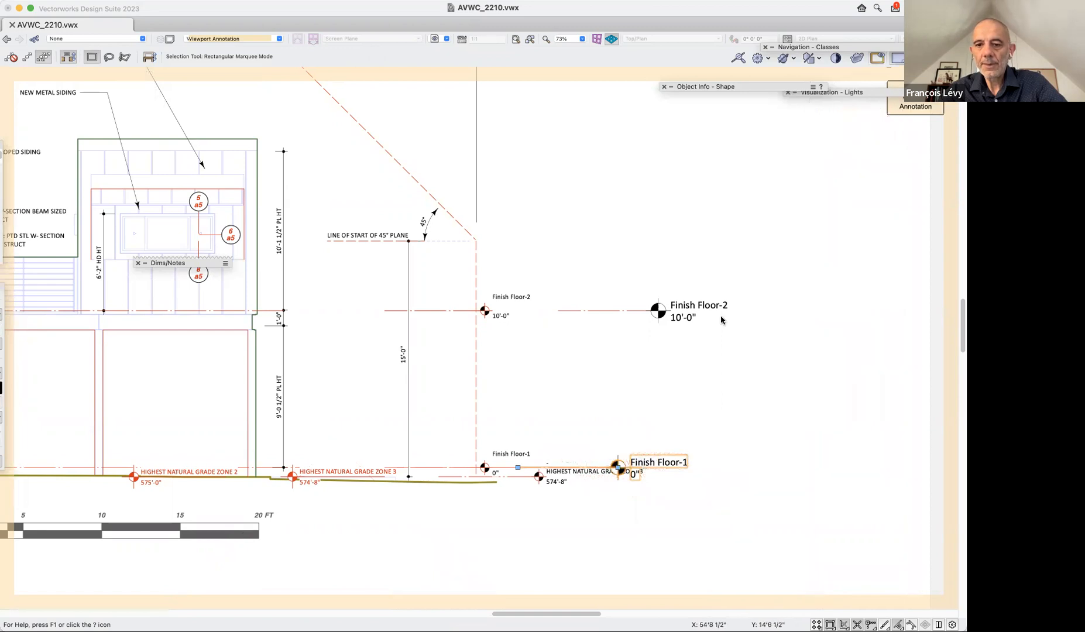
mouse_move(719, 89)
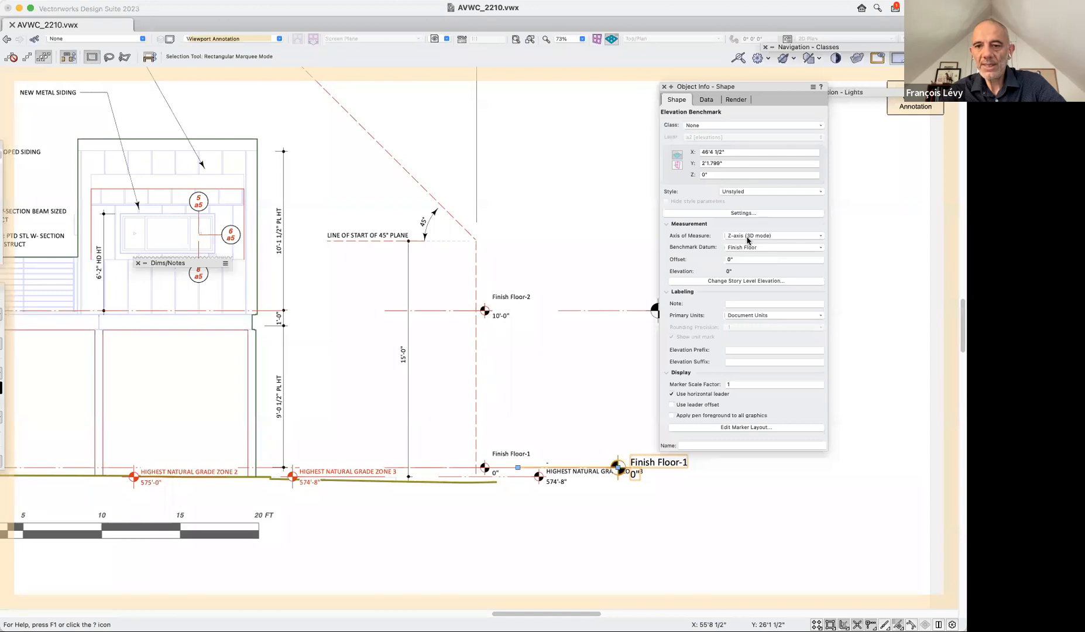
left_click(747, 236)
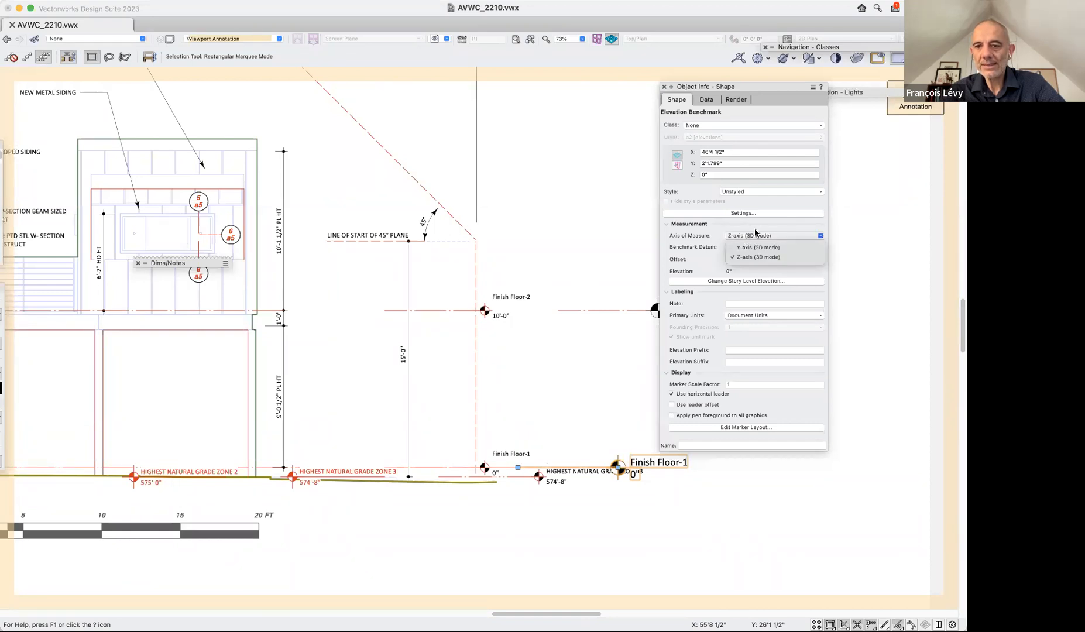
left_click(755, 235)
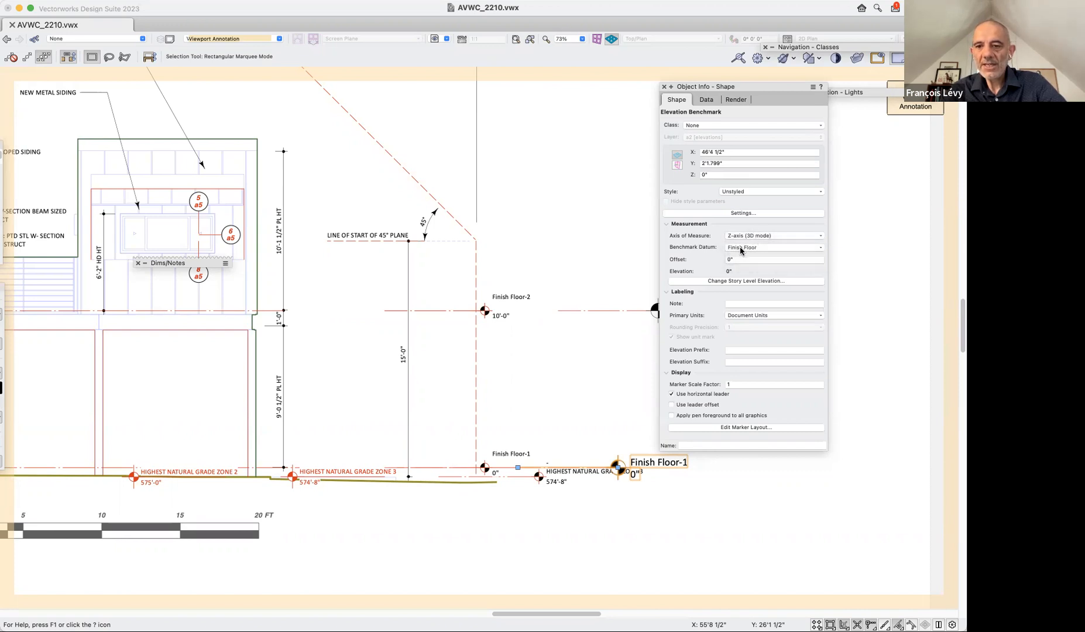
Examine the levels under Story-1, Story-2 and Story-3 offered as Benchmark Datum for the new benchmark.
left_click(741, 249)
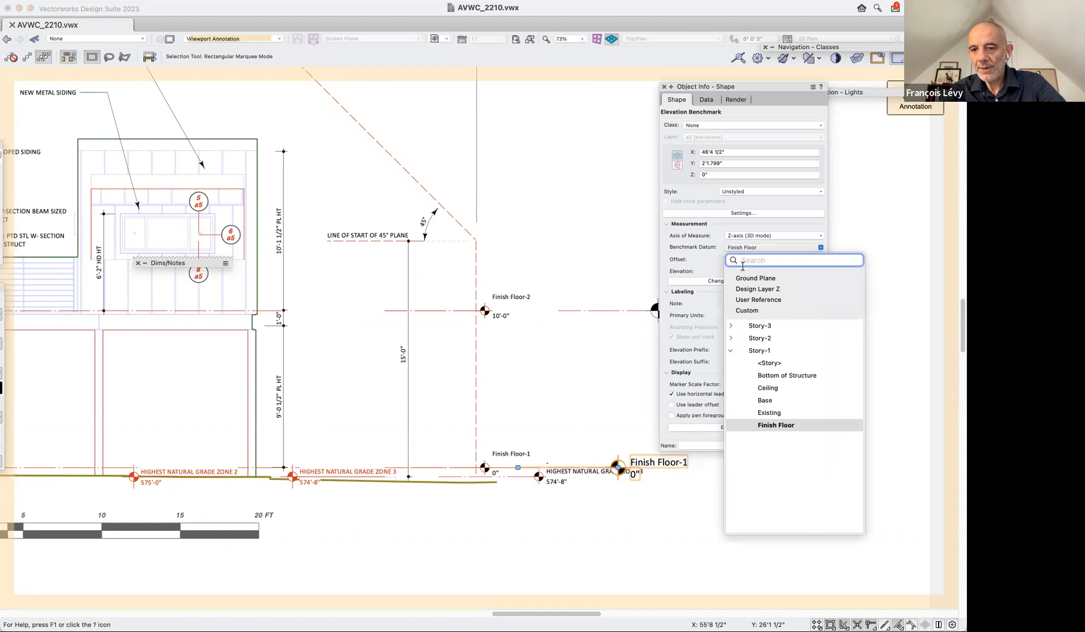
left_click(730, 339)
left_click(730, 326)
scroll(736, 396, "down", 1)
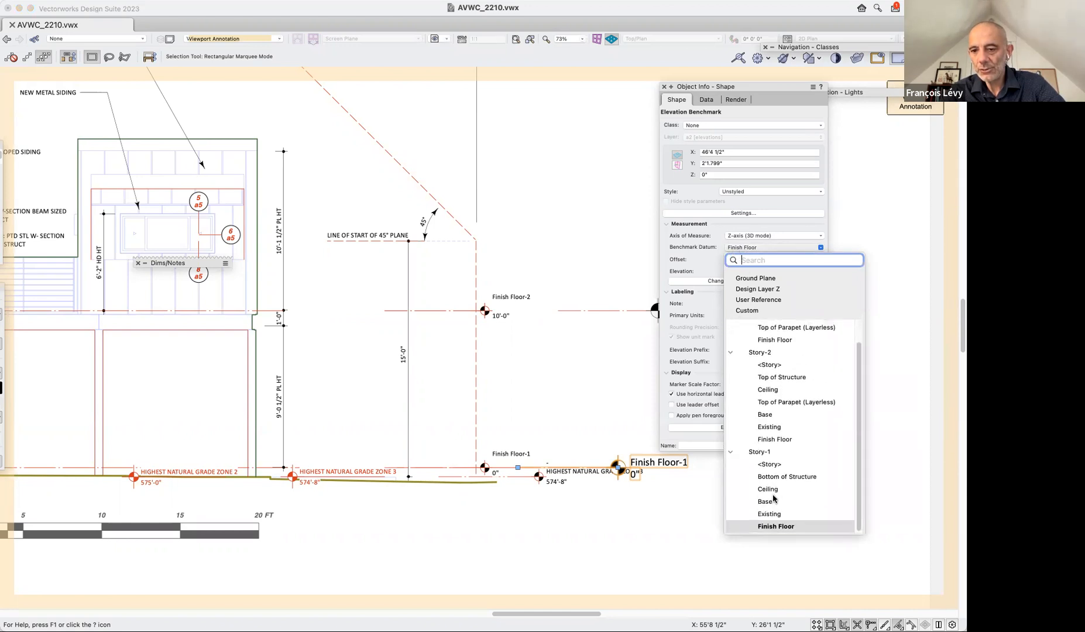
scroll(773, 498, "up", 3)
scroll(773, 498, "down", 3)
scroll(773, 498, "up", 2)
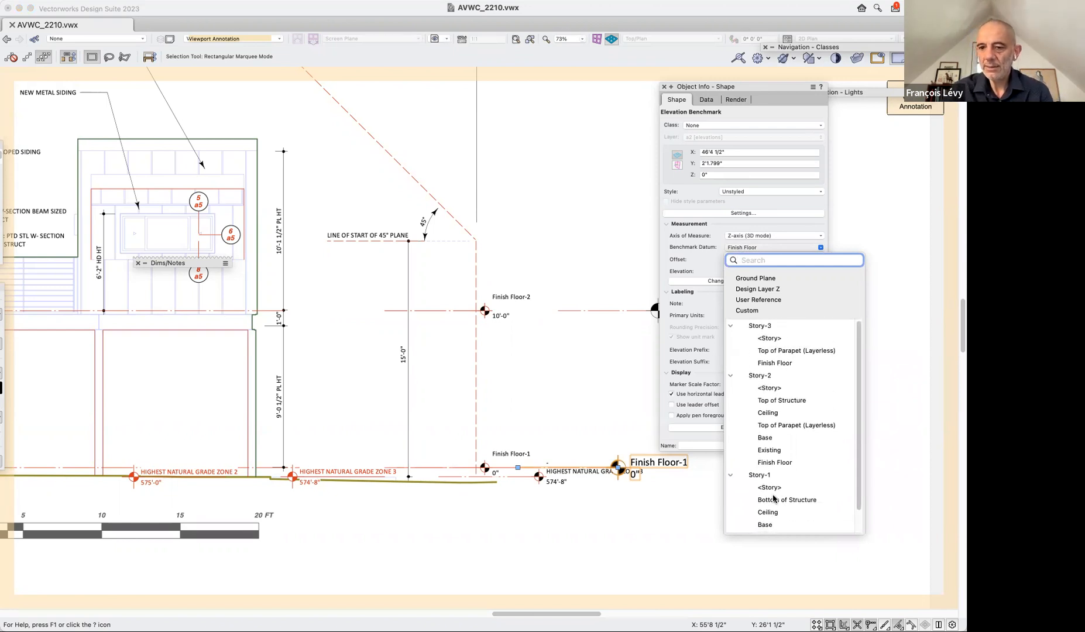
scroll(773, 498, "down", 2)
scroll(773, 498, "up", 2)
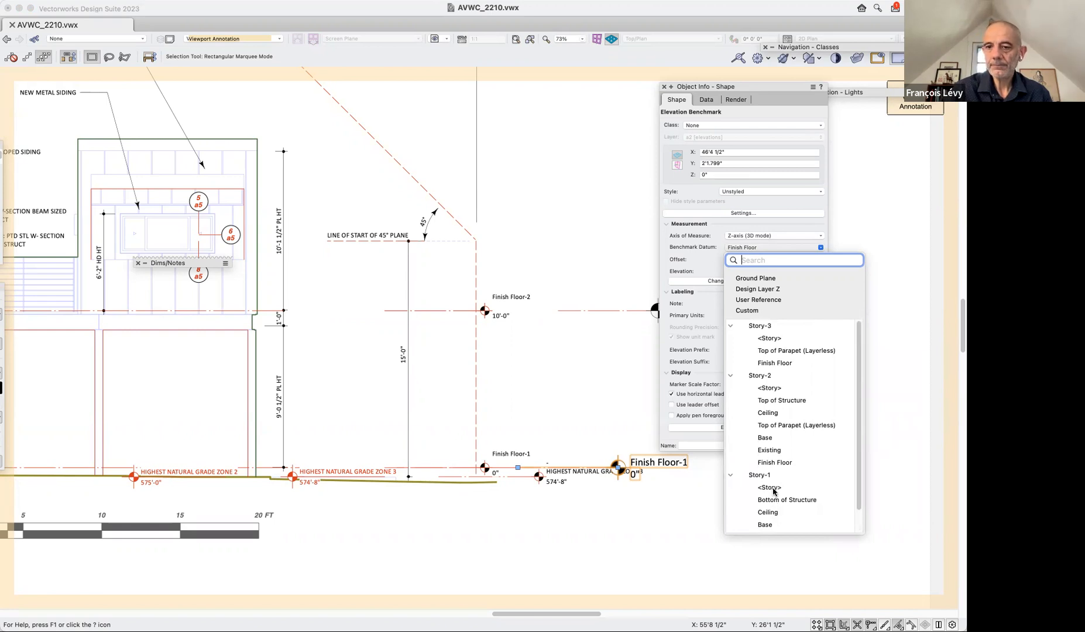
scroll(773, 511, "down", 2)
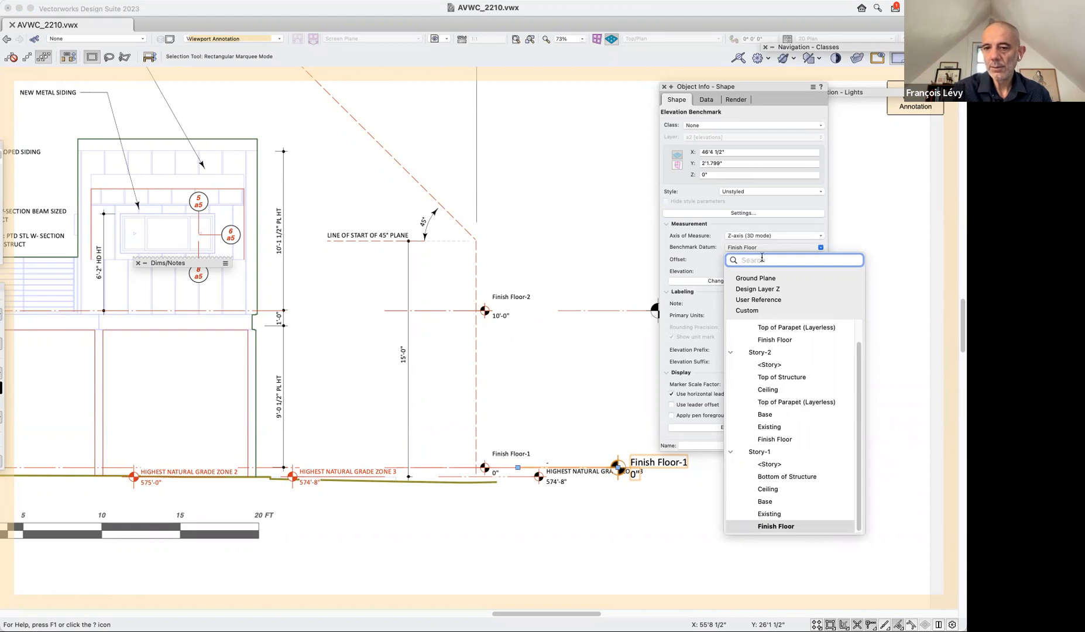
left_click(588, 264)
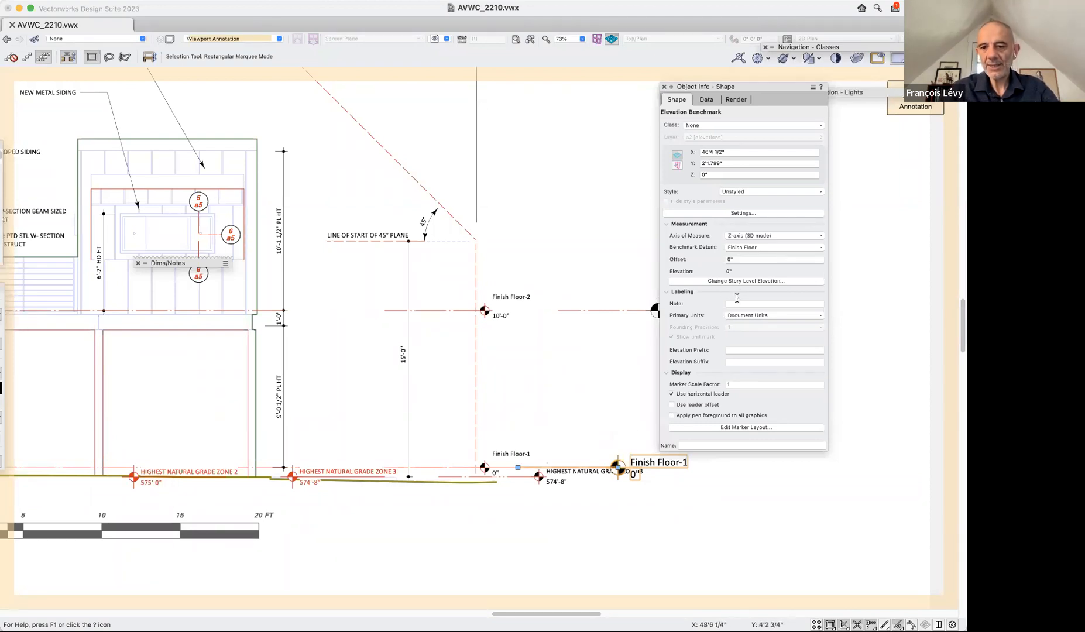
Set the Benchmark Datum of a copy of the new Finish Floor-1 benchmark to the Finish Floor of Story-2.
left_click(747, 248)
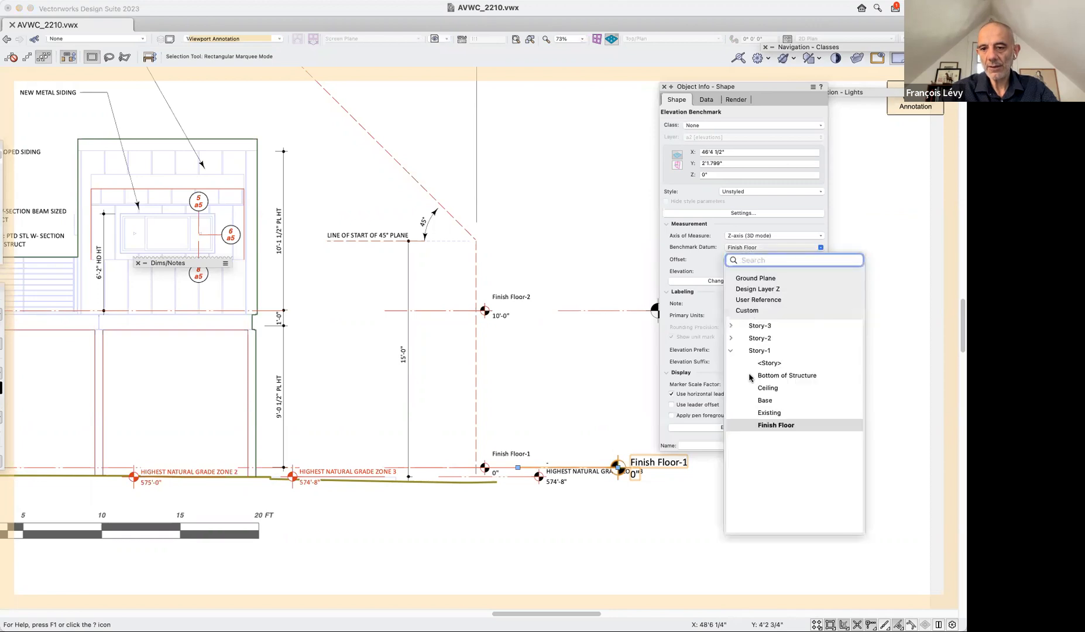
left_click(731, 338)
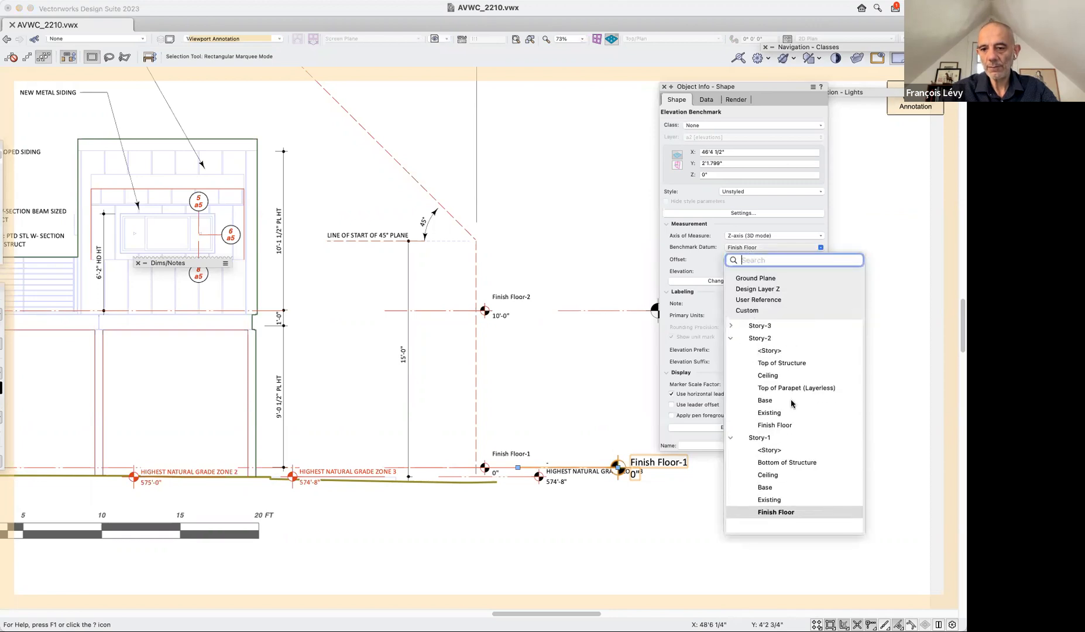
left_click(787, 429)
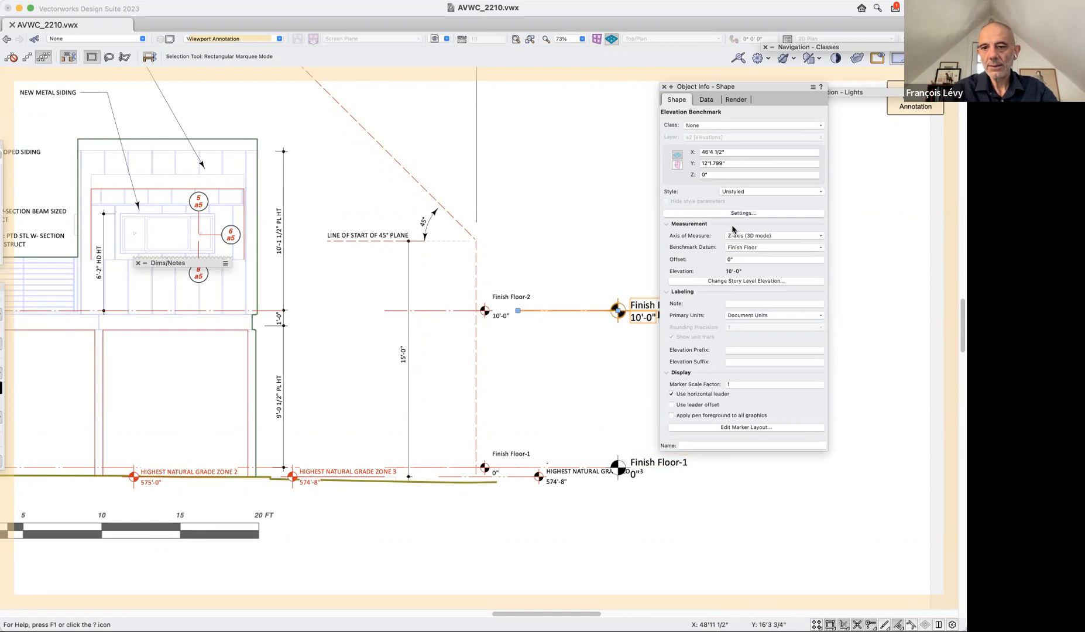
Set the Benchmark Datum of a further benchmark copy to the Finish Floor of Story-3.
left_click(742, 248)
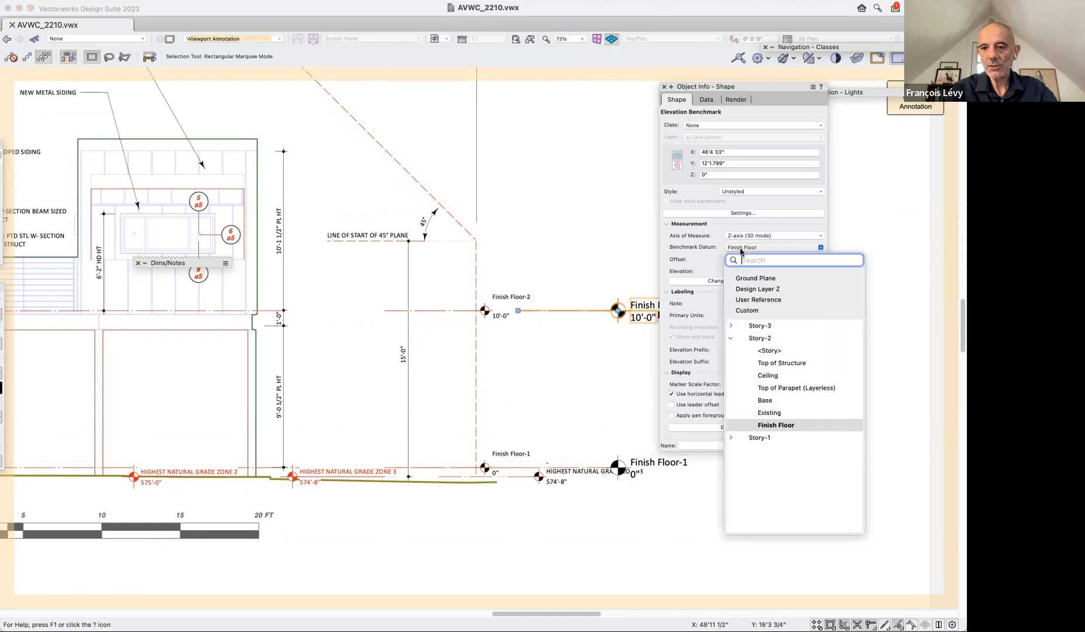
left_click(732, 325)
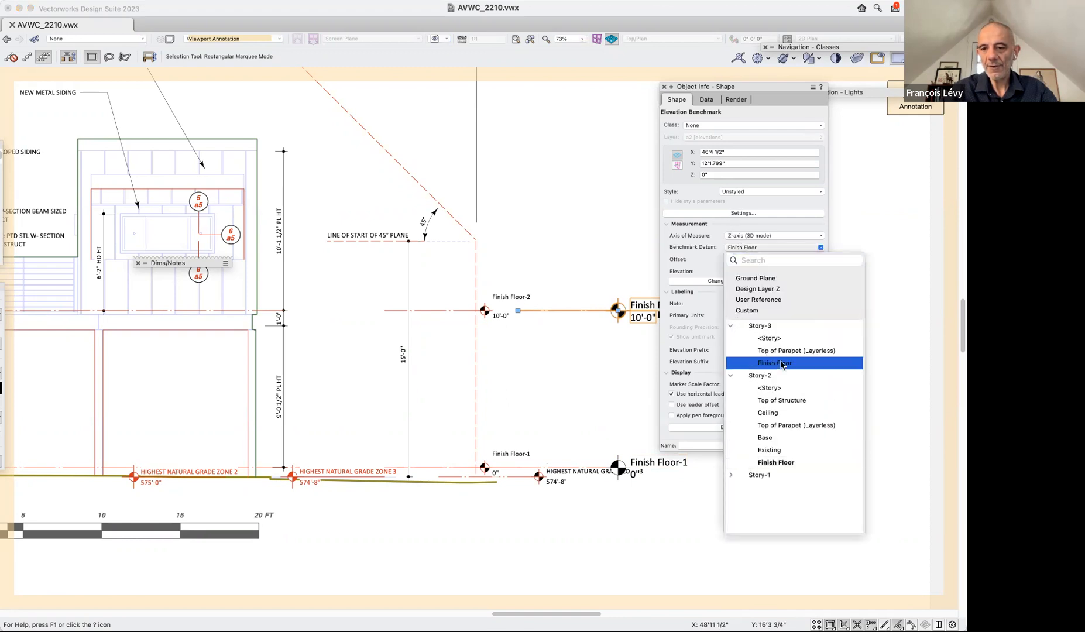
left_click(776, 362)
scroll(575, 277, "right", 1)
scroll(576, 277, "right", 2)
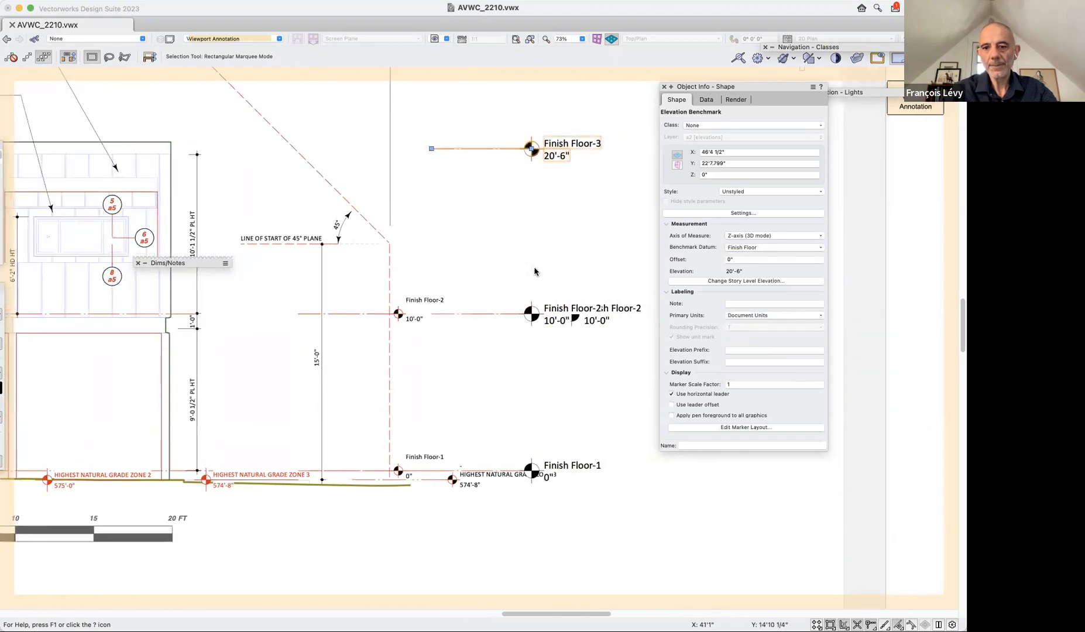
Delete the duplicate Finish Floor-2 benchmark and open the marker layout of the remaining new one for editing.
left_click(615, 322)
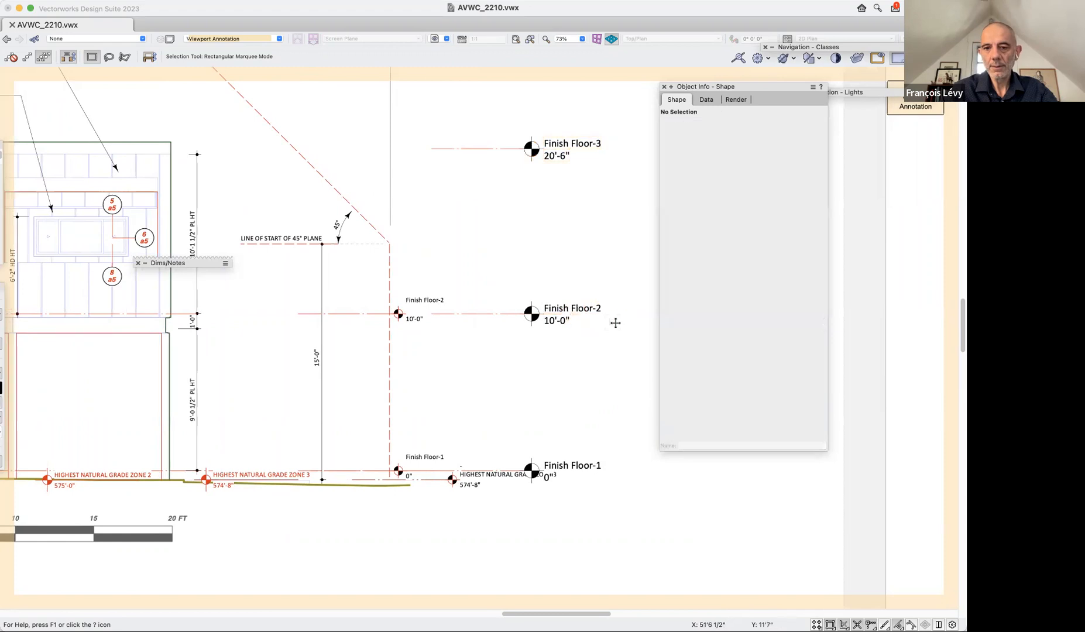
left_click(558, 319)
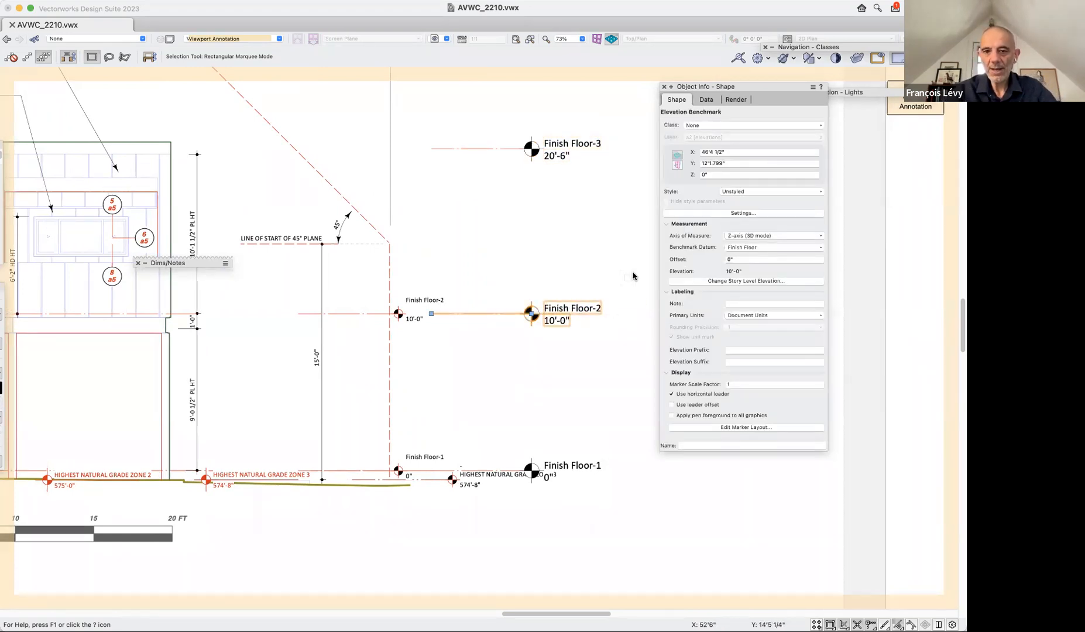
scroll(605, 315, "up", 5)
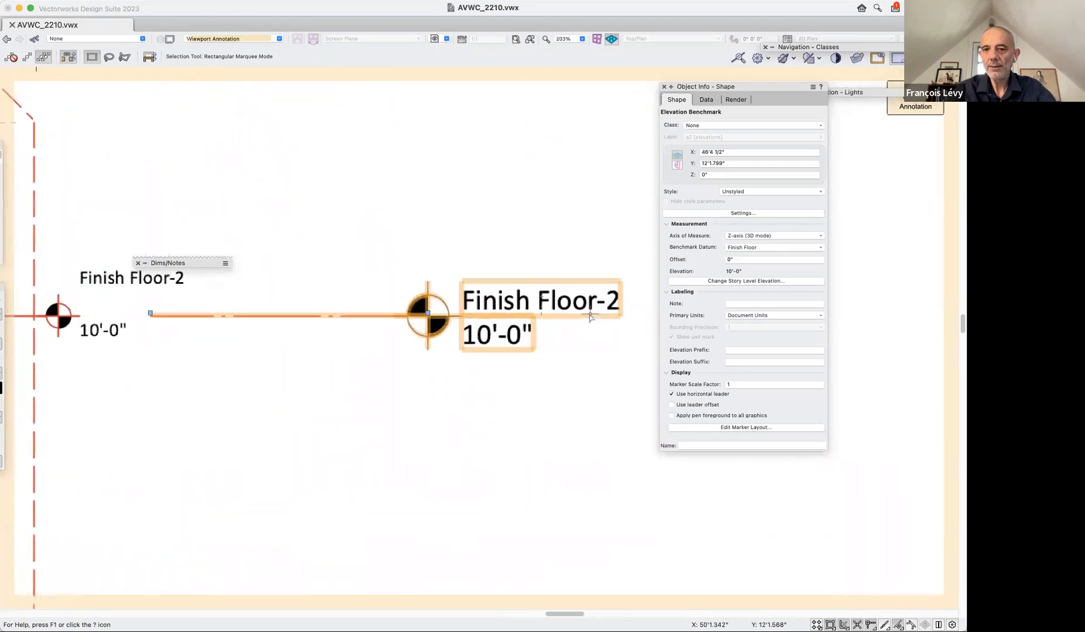
left_click(740, 427)
Set both marker layout texts to 8 pt and move the #STLT# text down to just above the horizontal line.
left_click(535, 309)
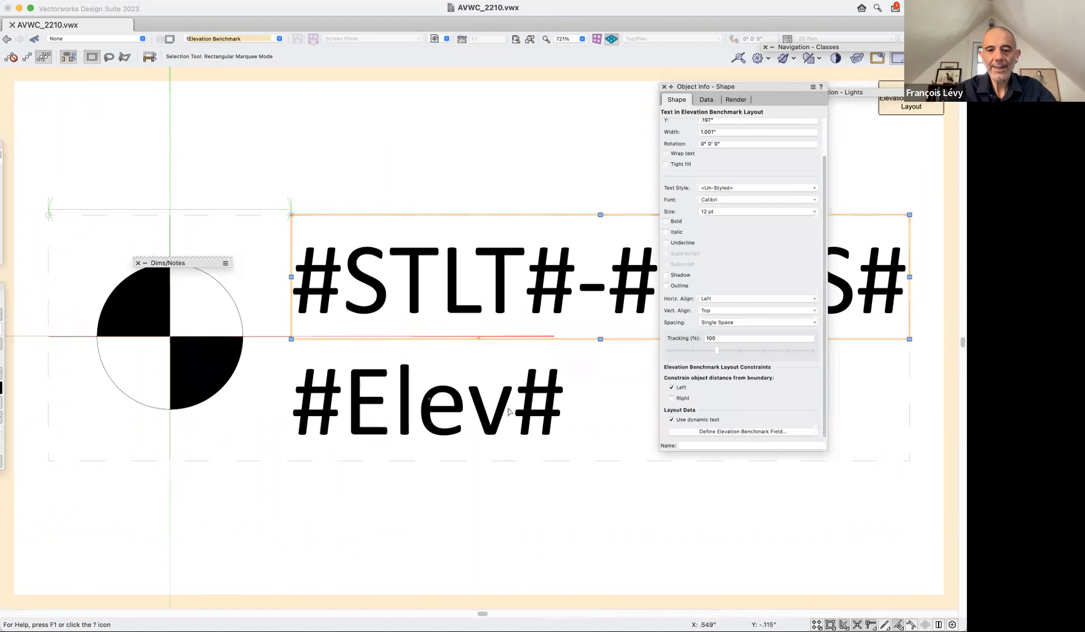
left_click(508, 412)
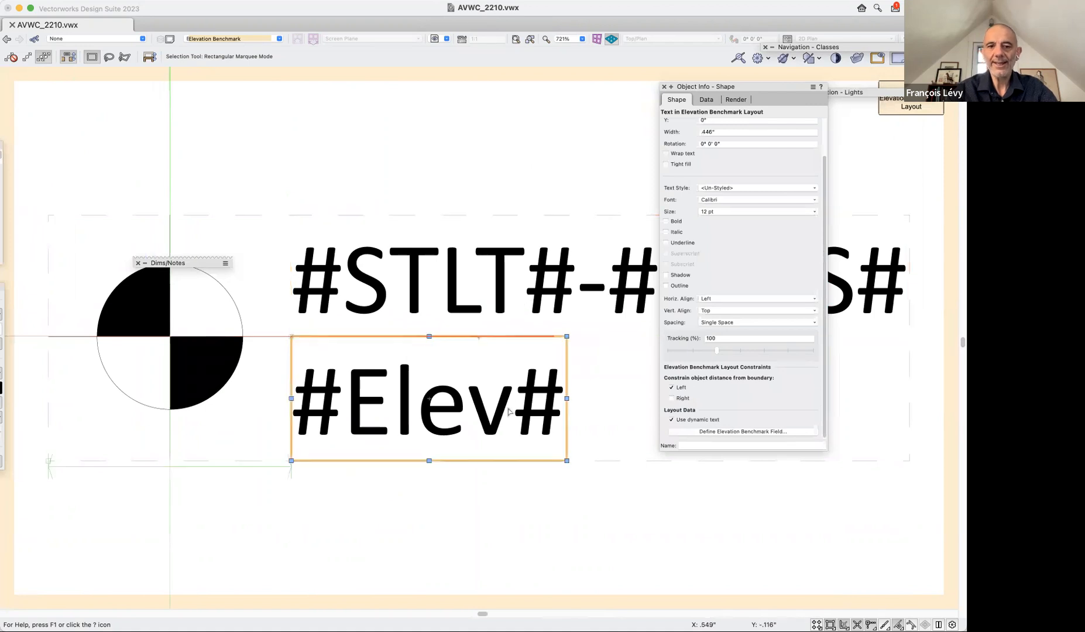
left_click(507, 310)
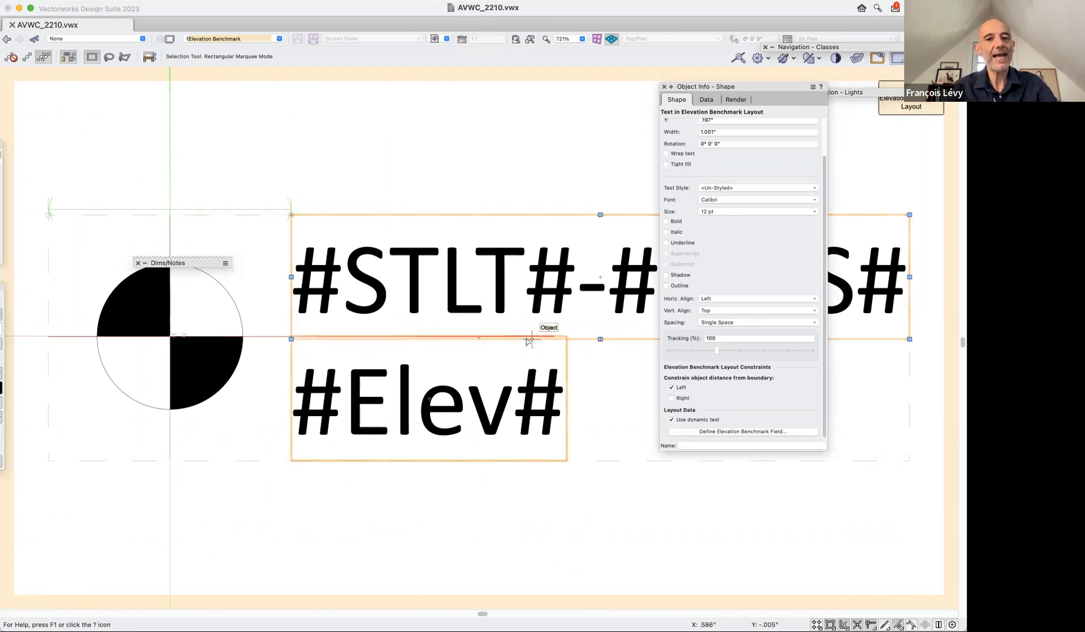
left_click(494, 380, "shift")
left_click(270, 6)
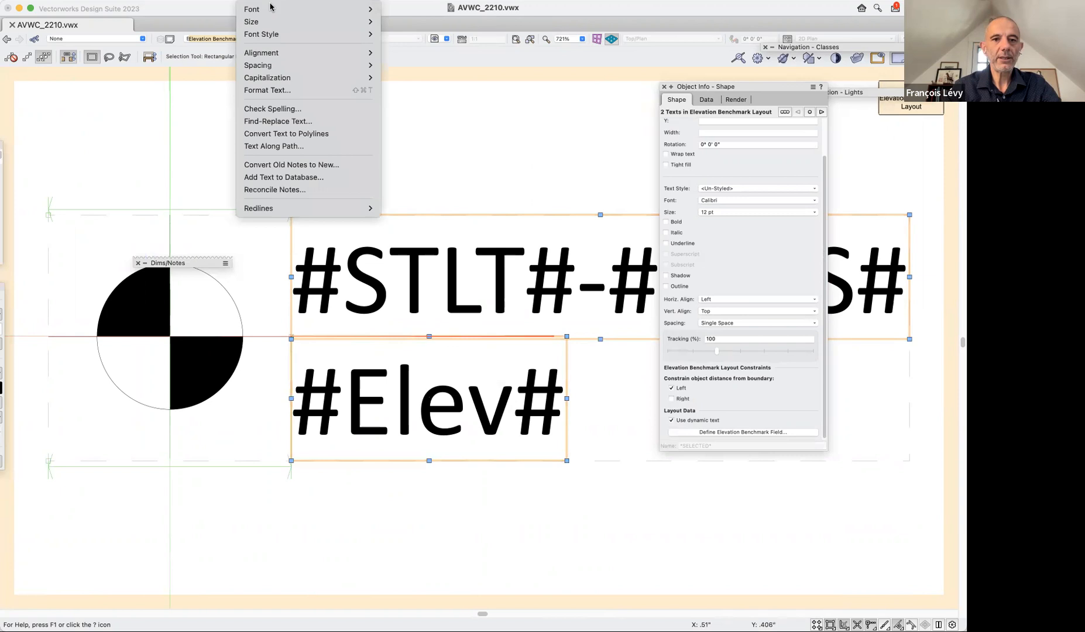
mouse_move(262, 35)
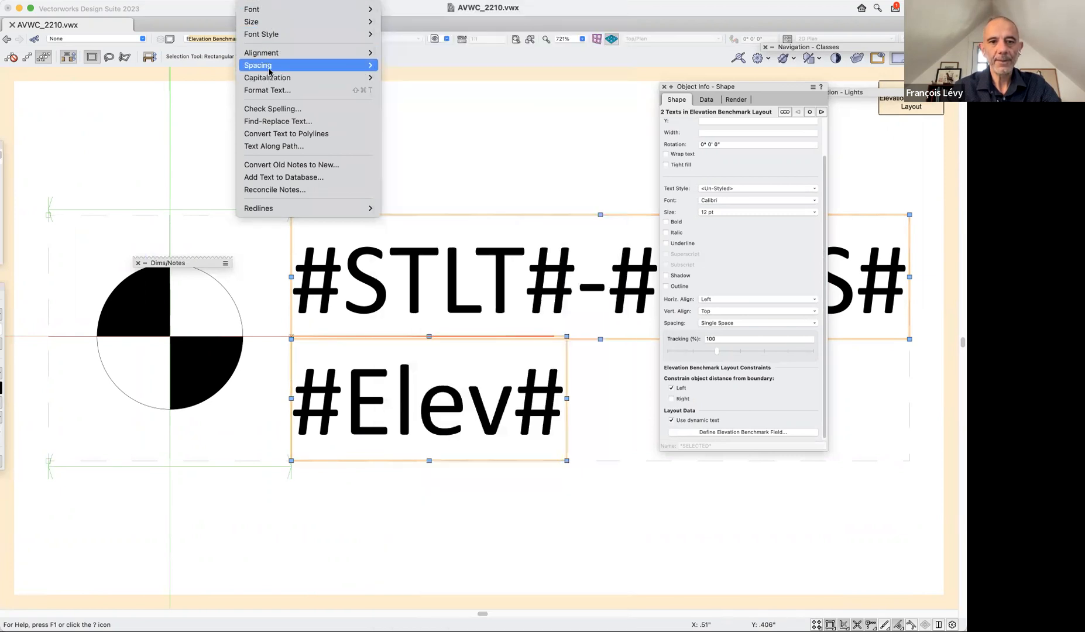
mouse_move(269, 75)
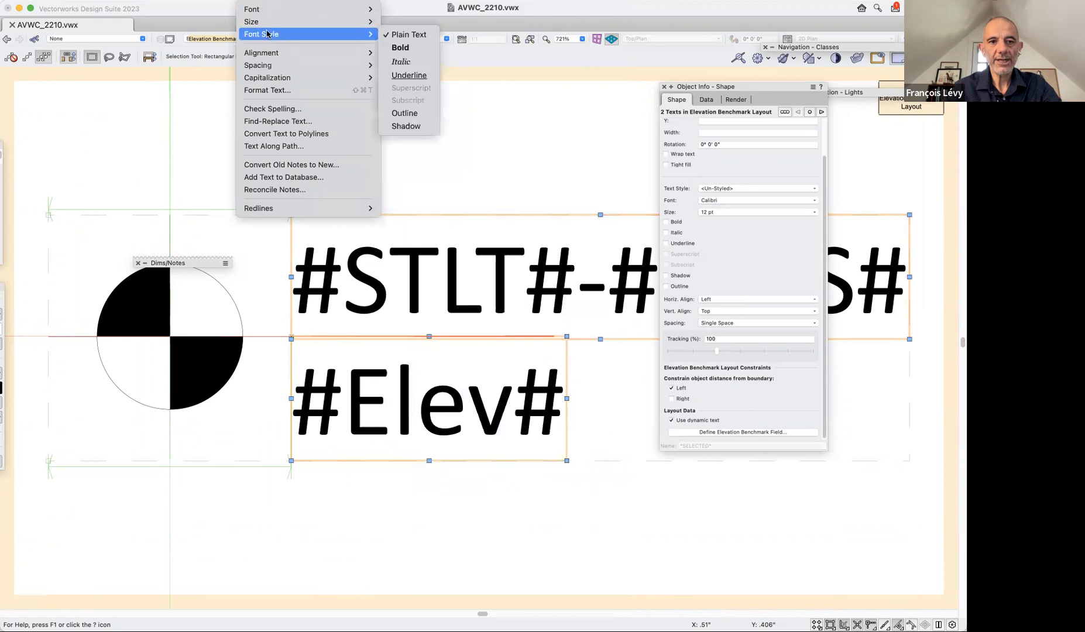
mouse_move(366, 21)
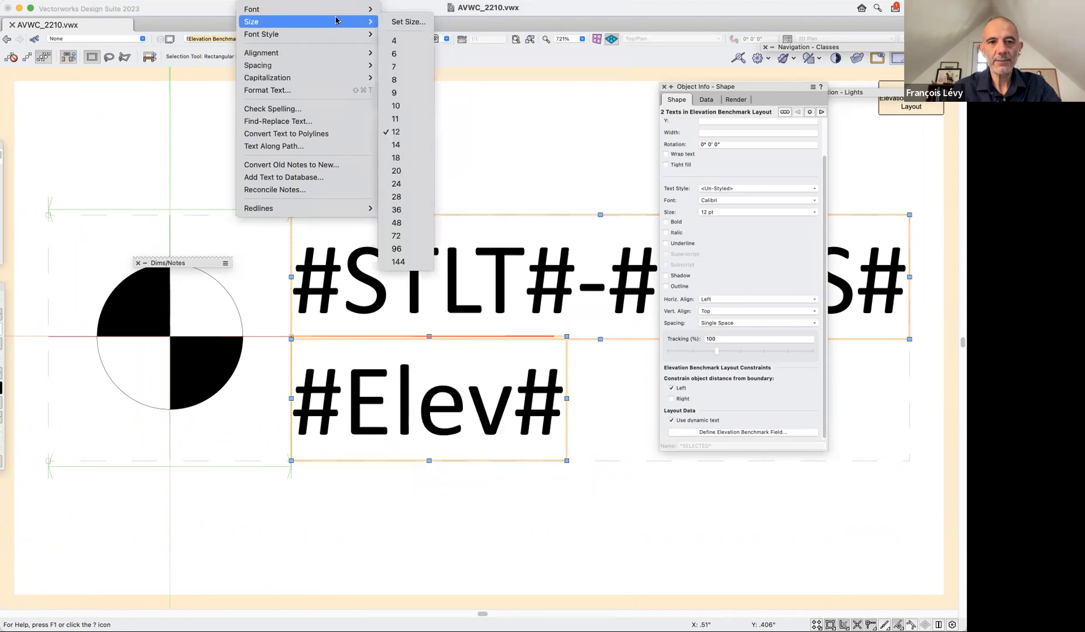
left_click(403, 82)
left_click(419, 133)
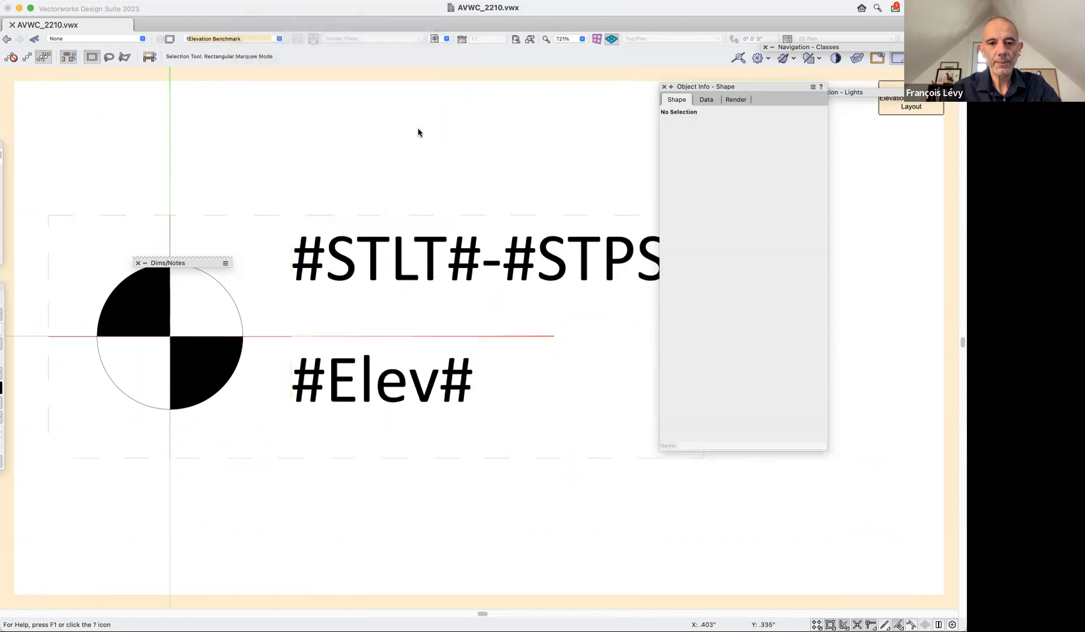
left_click_drag(301, 291, 301, 329)
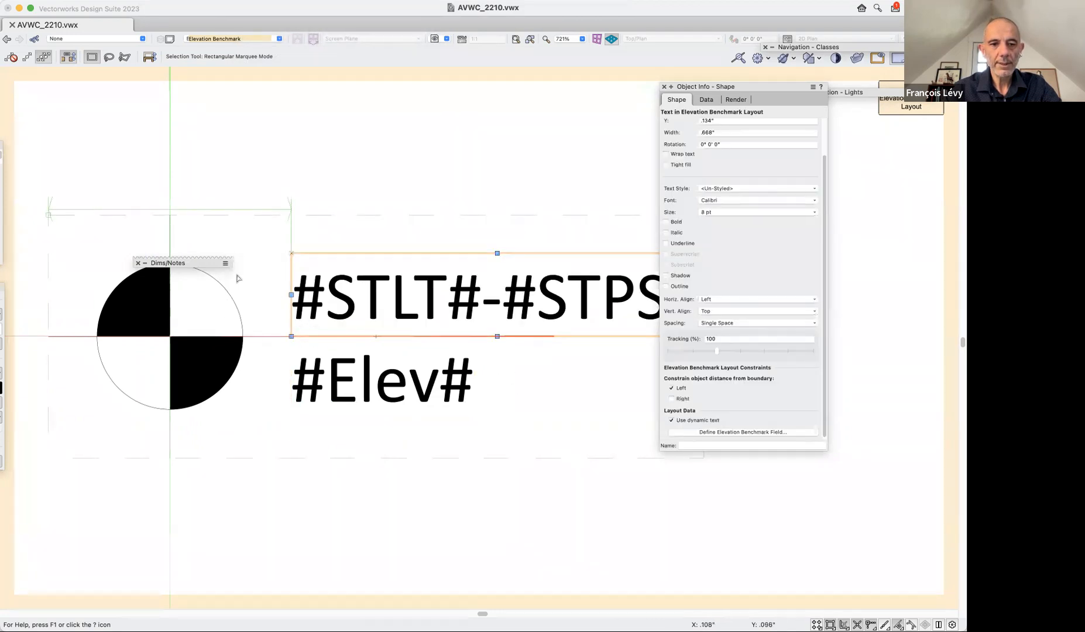
Scale the circle and its two filled quarters in the marker symmetrically by a factor of .6.
left_click_drag(262, 245, 80, 443)
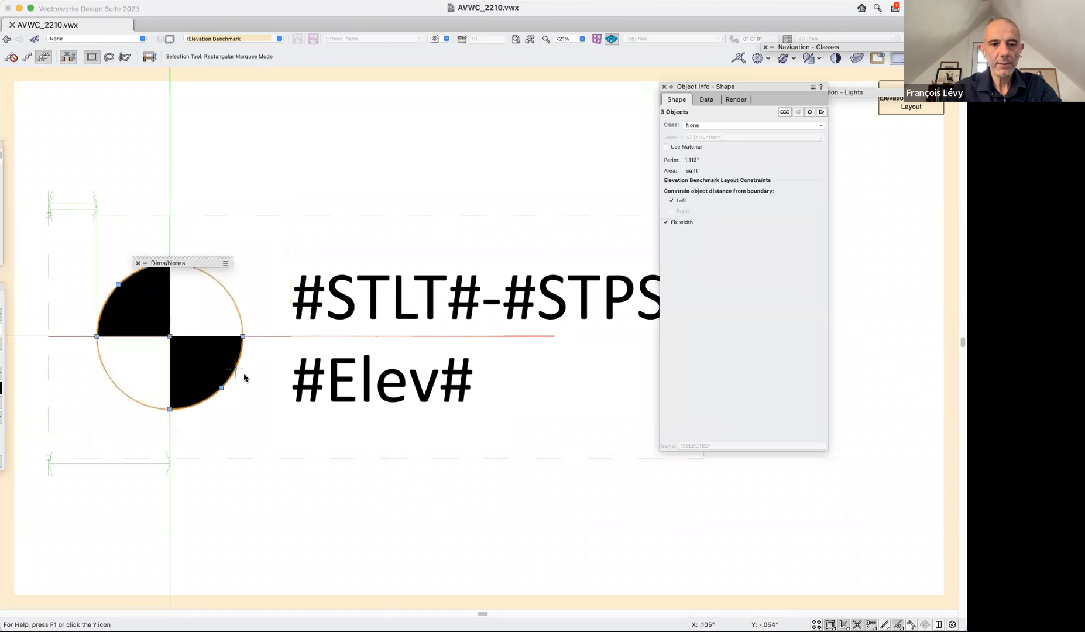
left_click(177, 11)
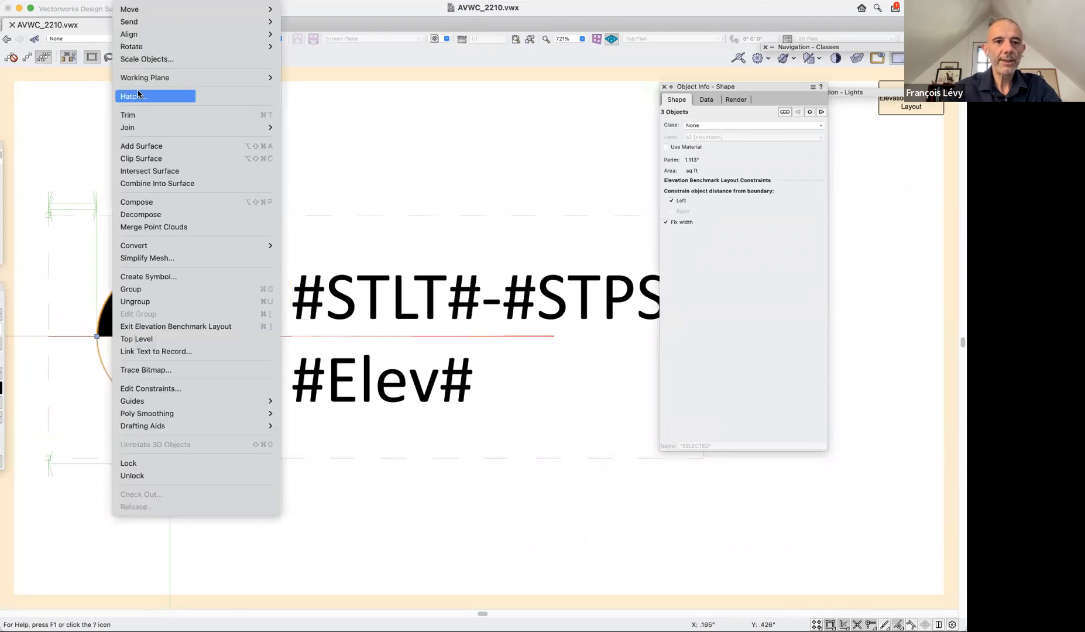
left_click(149, 58)
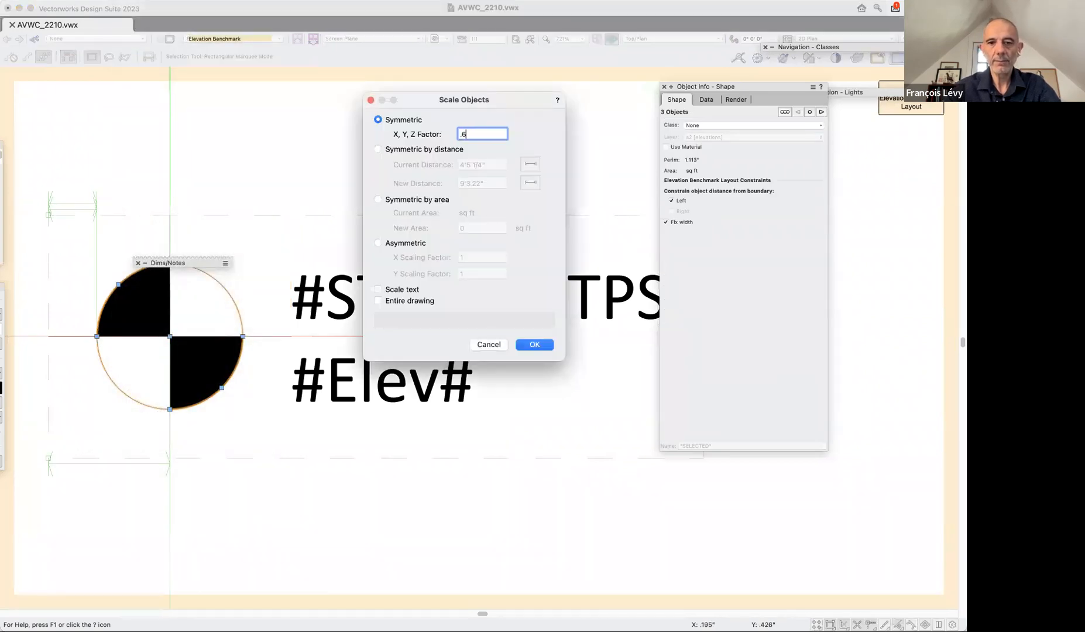
key("Return")
left_click(184, 130)
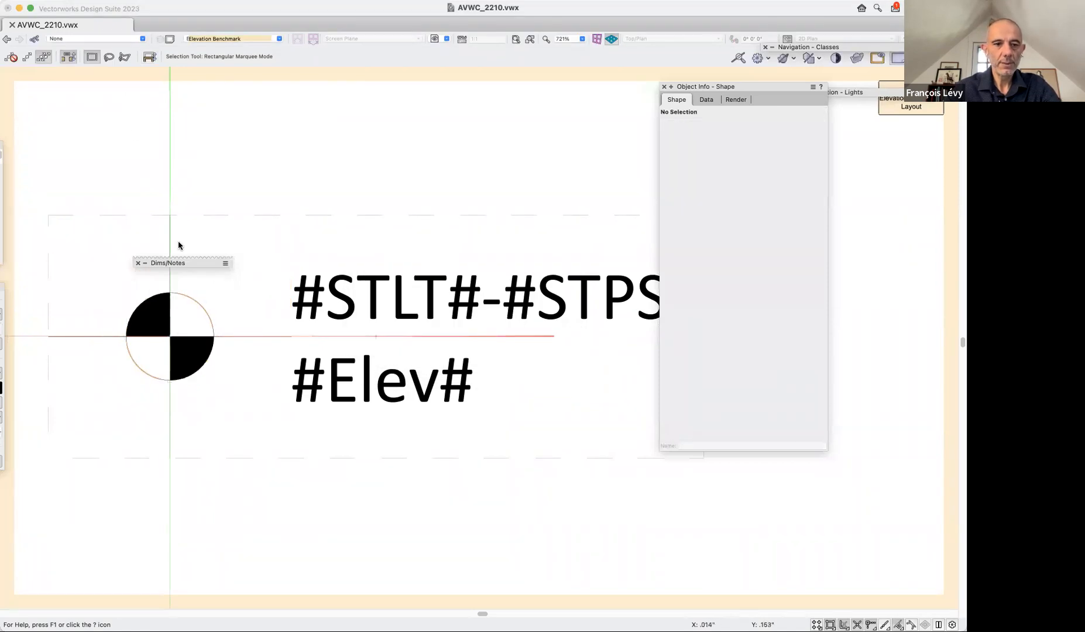
Give the marker's circle and quarter arcs a 0.08 line thickness and a red pen color.
left_click_drag(197, 339, 114, 416)
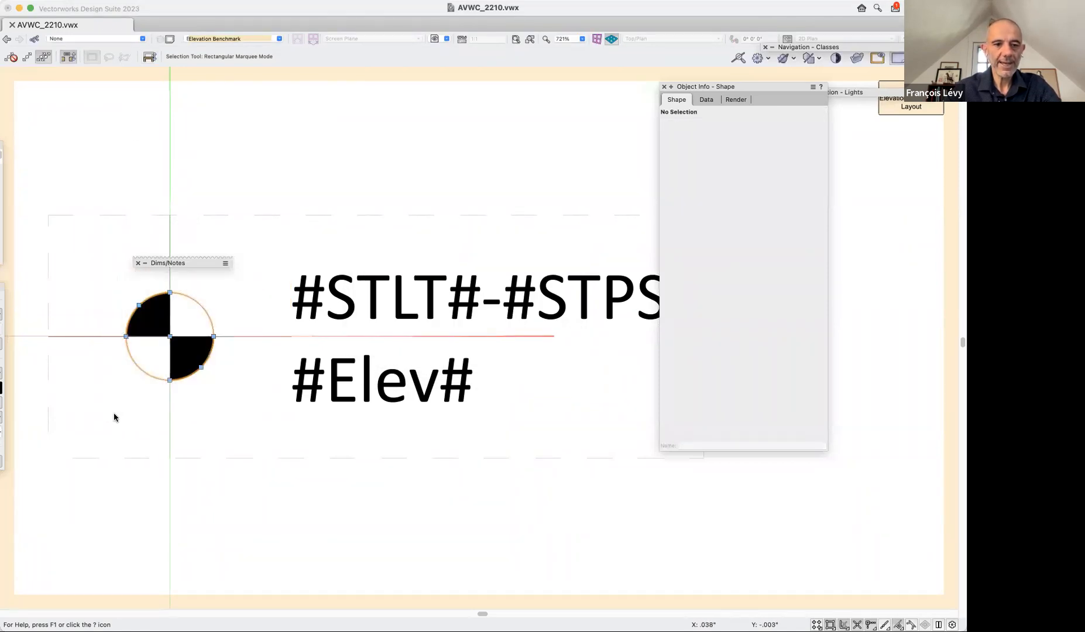
left_click(2, 418)
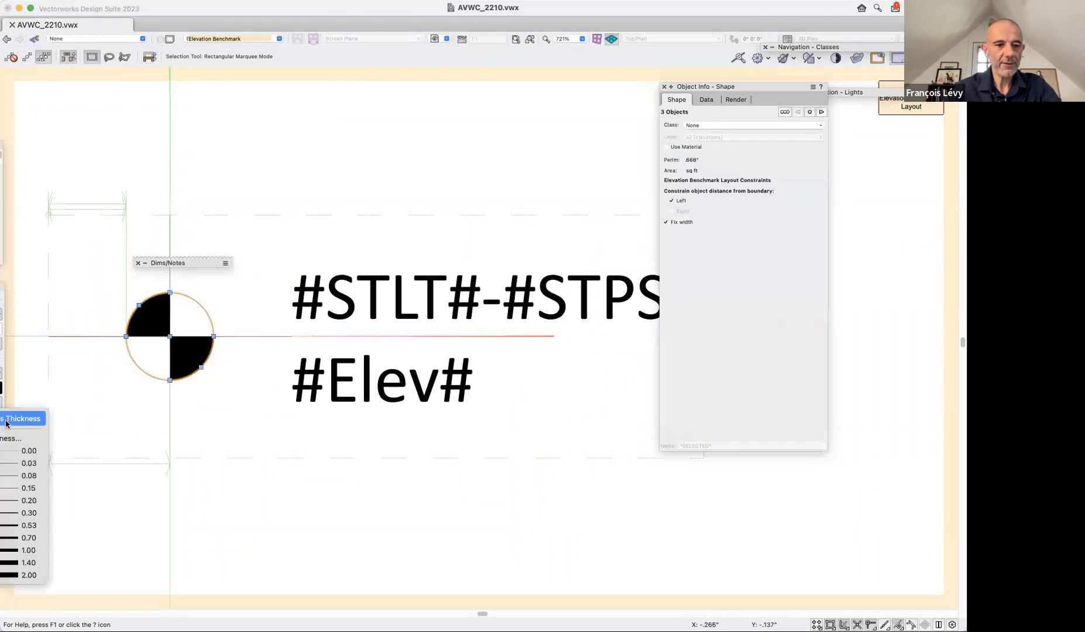
left_click(27, 475)
left_click(11, 371)
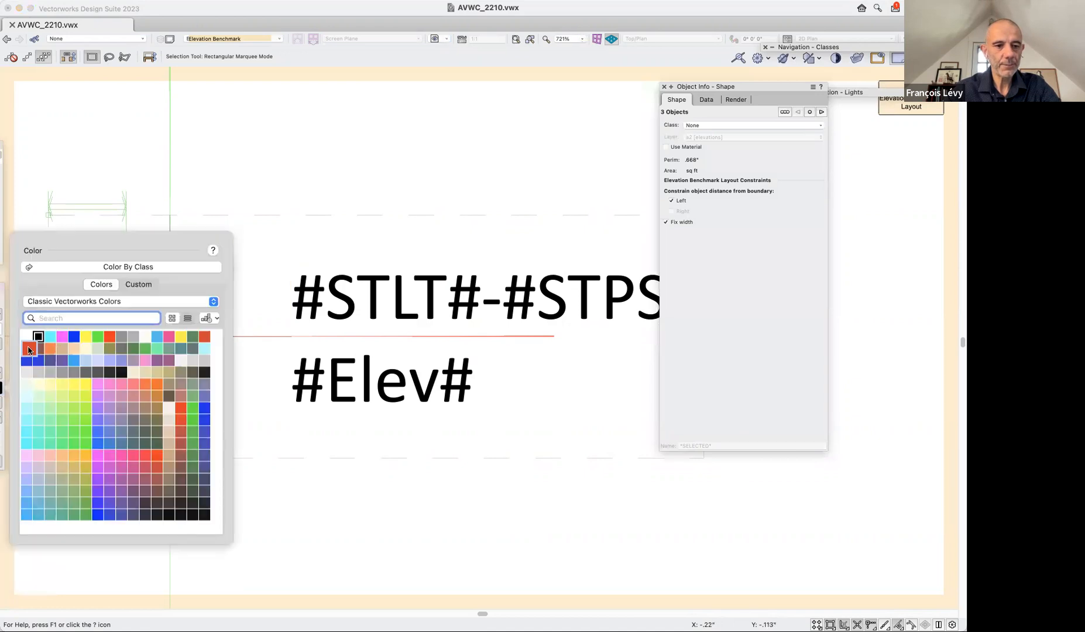
left_click(27, 350)
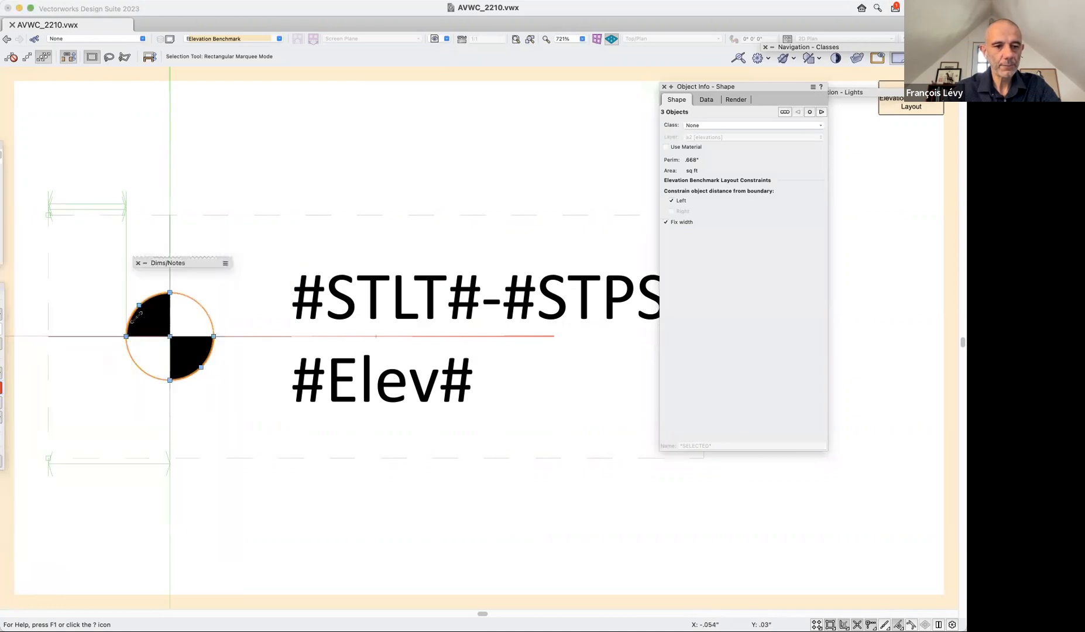
Fill the marker's two black quarter arcs with red.
left_click(140, 281)
left_click(150, 317)
left_click(192, 362, "shift")
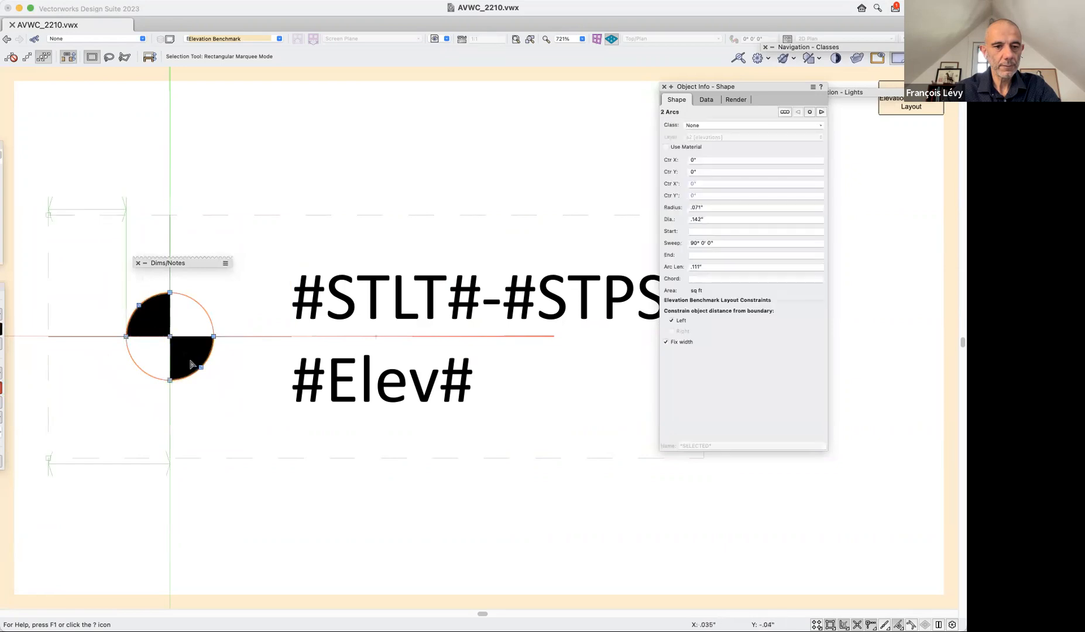
left_click(2, 328)
left_click(28, 287)
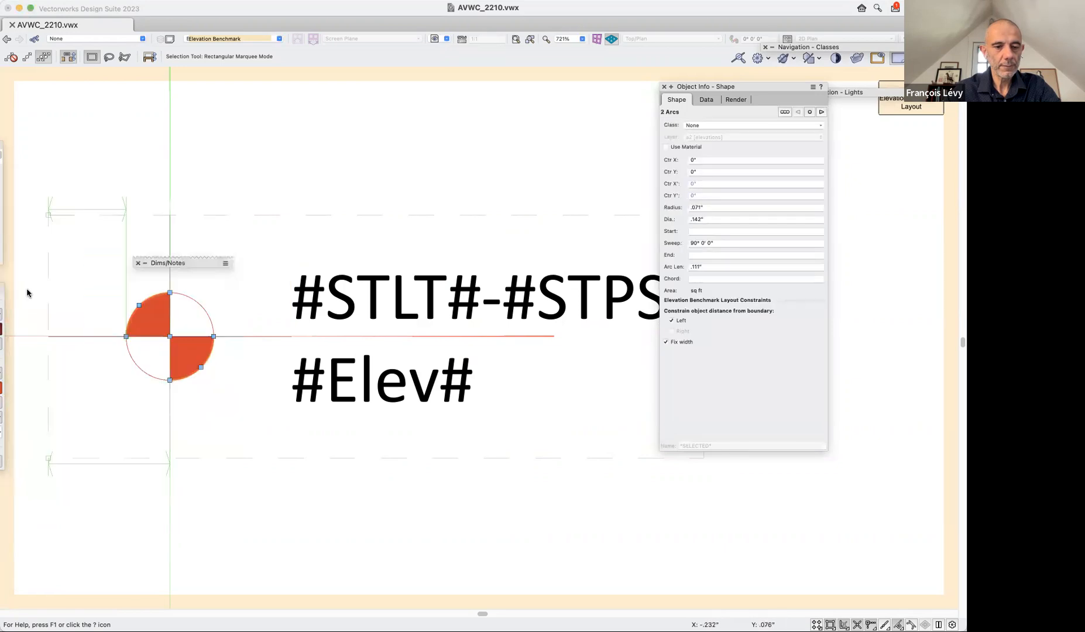
Set the marker's two crosshair lines to a 0.15 line thickness and a red pen color.
left_click(269, 191)
scroll(268, 191, "left", 5)
left_click(330, 228)
left_click(266, 337, "shift")
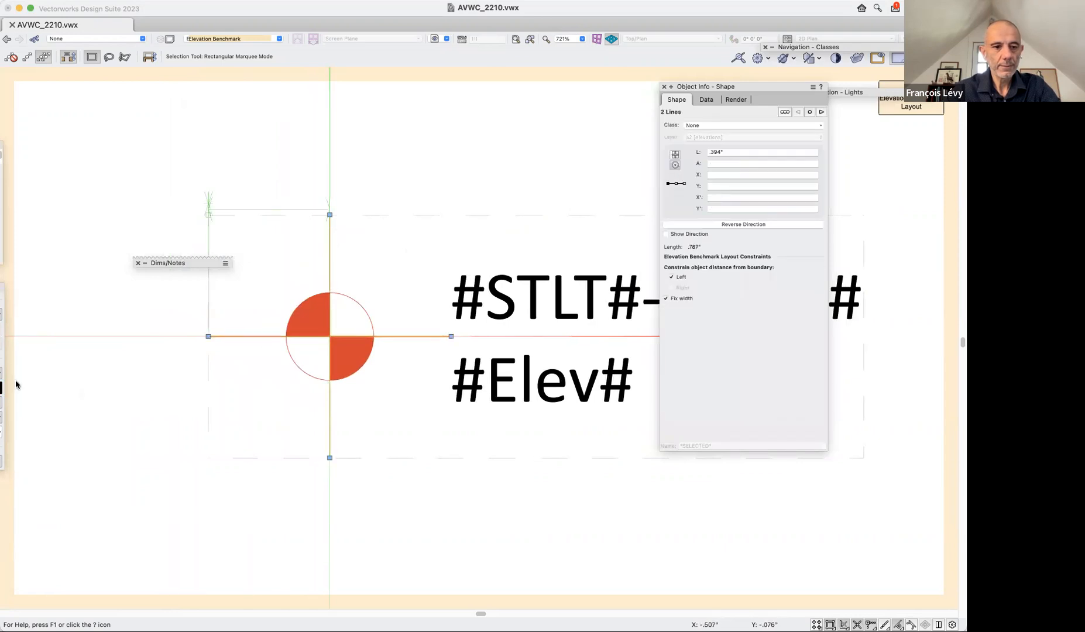
left_click(1, 417)
left_click(2, 490)
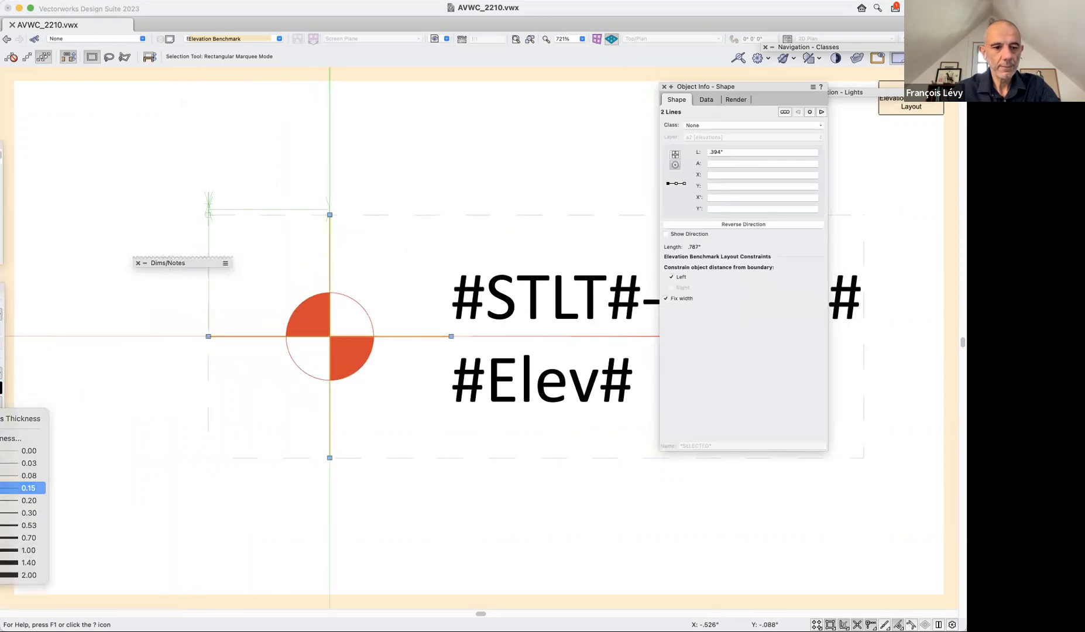
left_click(2, 385)
left_click(25, 356)
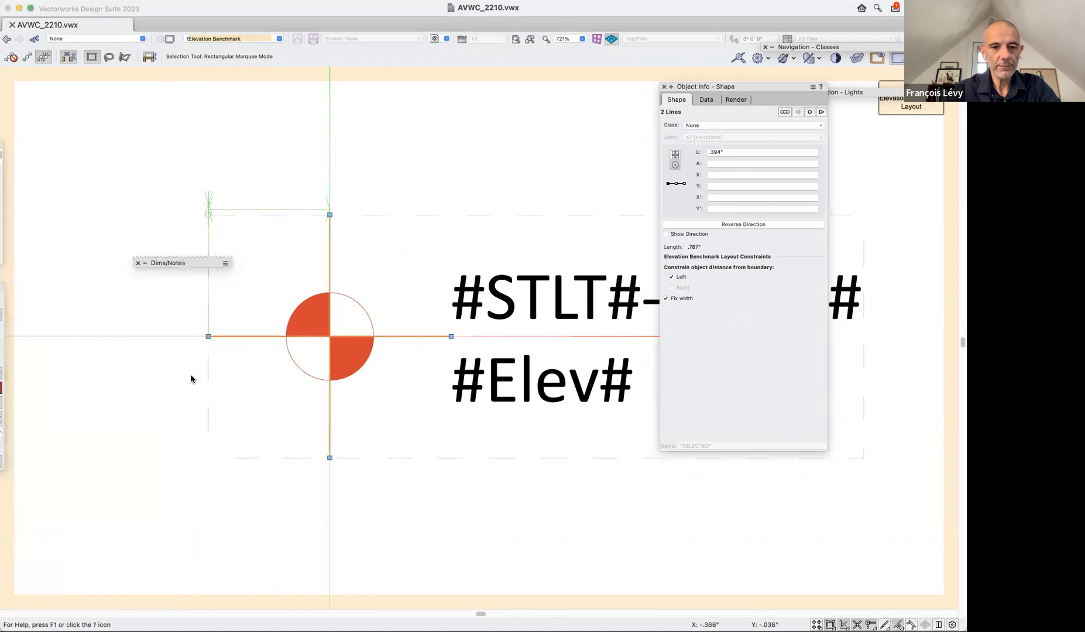
Exit the Elevation Benchmark layout and return to the viewport annotation.
key("super+2")
left_click(289, 434)
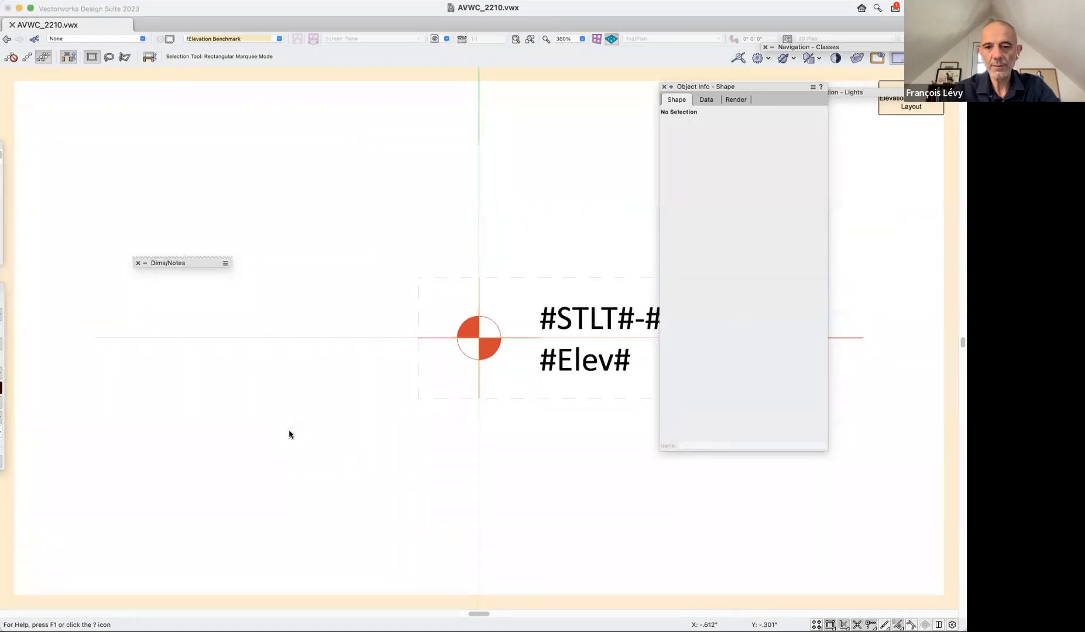
scroll(598, 260, "right", 5)
left_click(913, 107)
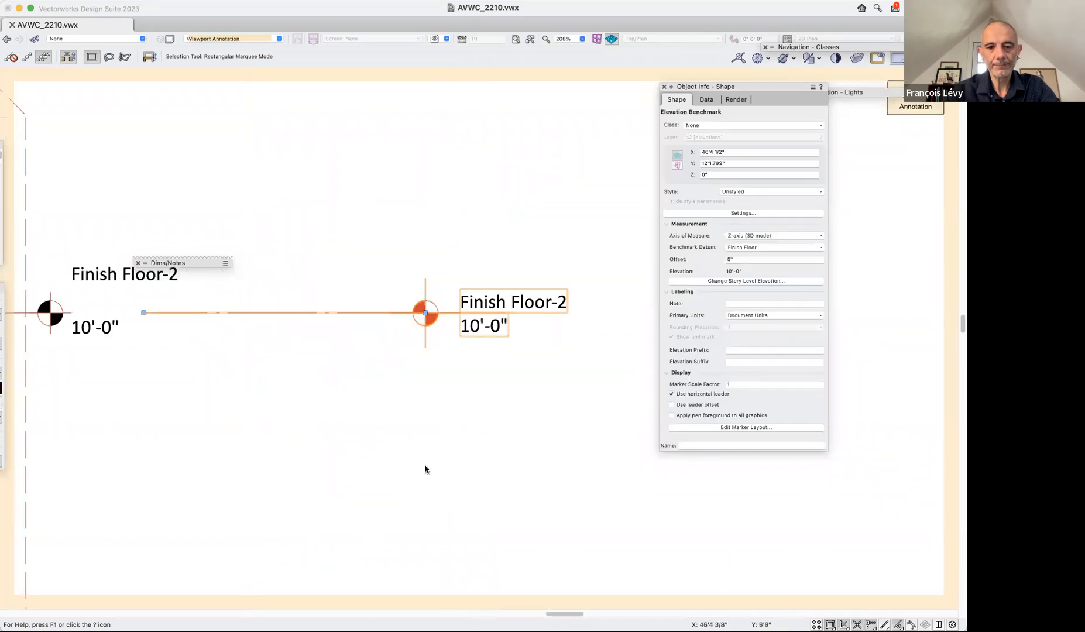
Try to match the marker styles of the Finish Floor-2 and Finish Floor-3 benchmarks with the Eyedropper, and undo the transfer.
key("super+2")
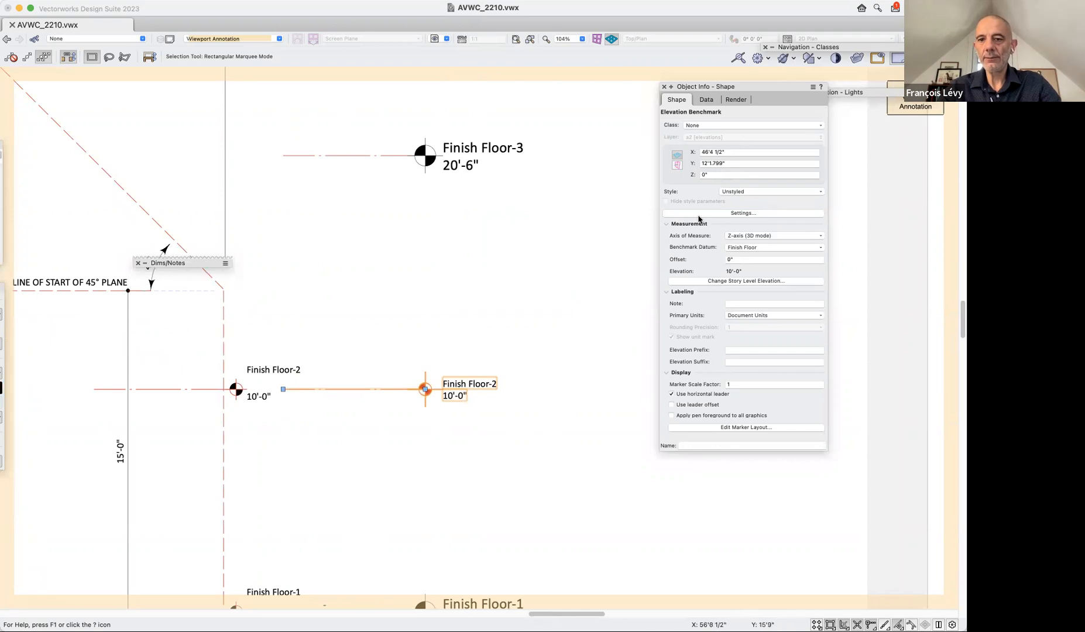
left_click(571, 311)
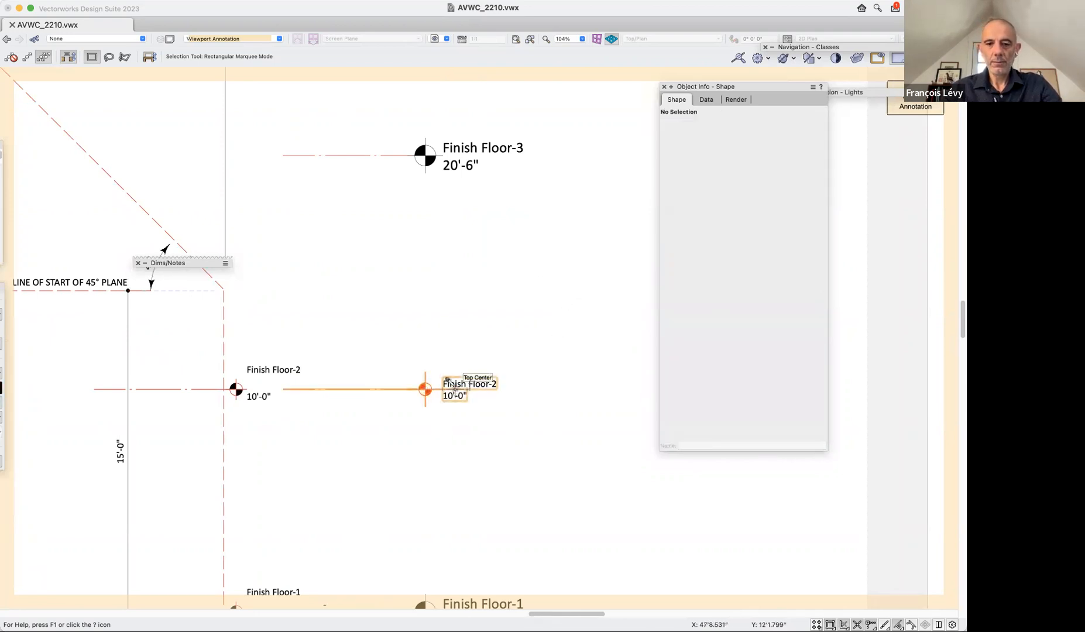
key("i")
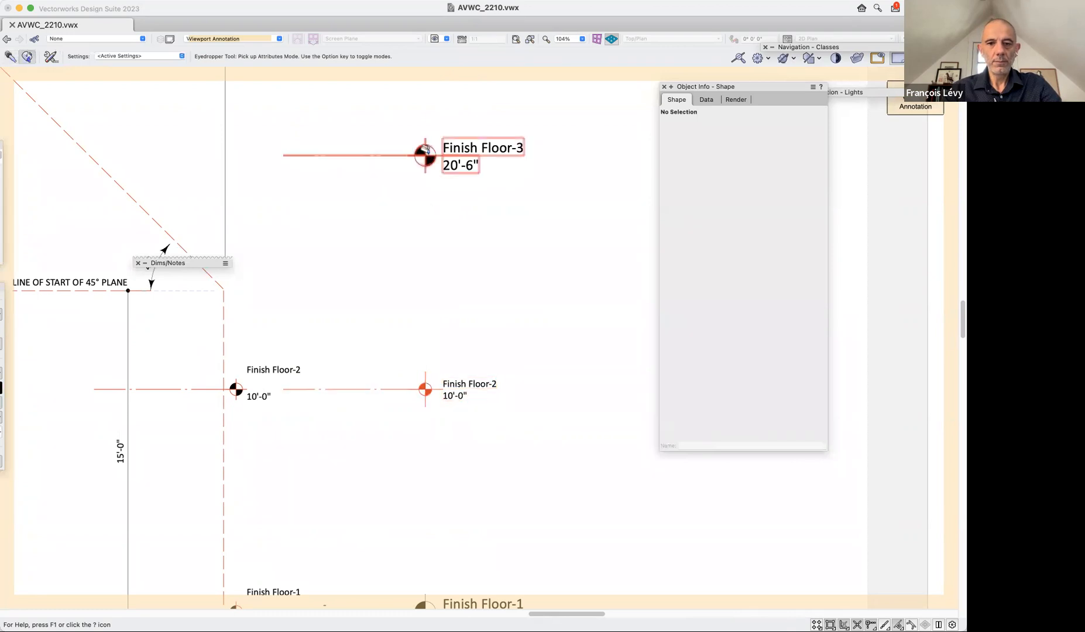
left_click(437, 185)
scroll(495, 311, "down", 5)
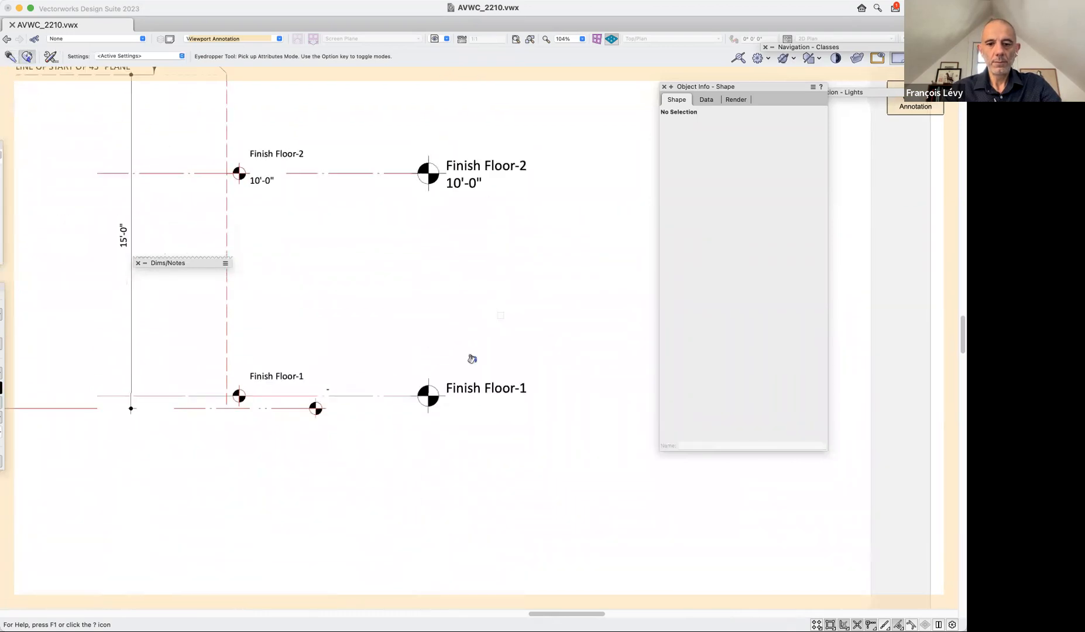
key("x")
left_click(472, 182)
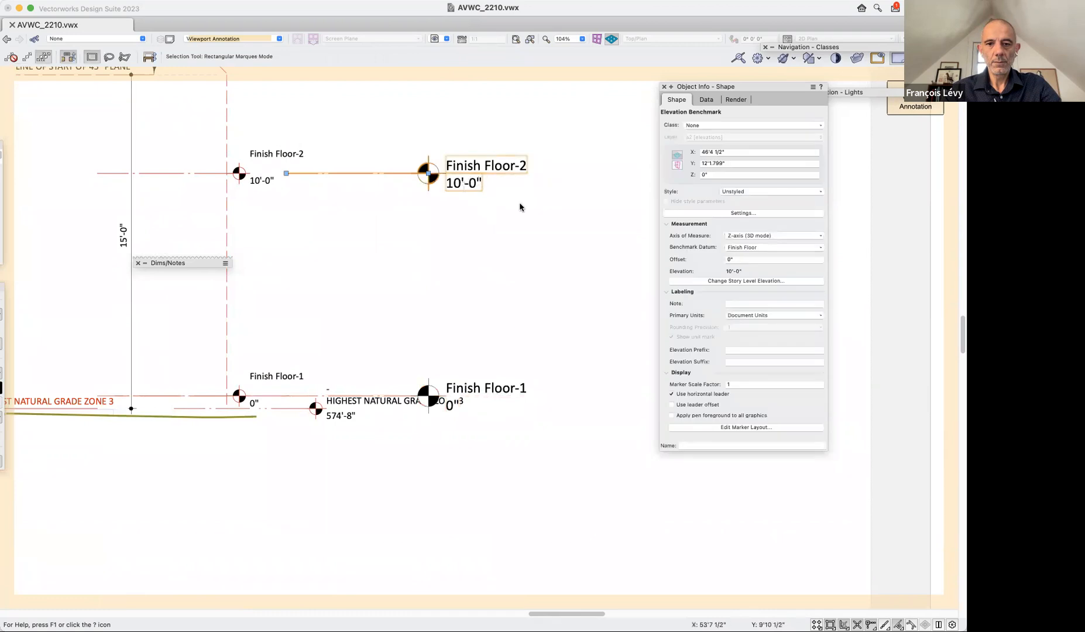
key("super+z")
Delete the new Finish Floor-3 and Finish Floor-1 benchmarks that still have the large black marker.
left_click(465, 149)
key("Delete")
scroll(464, 259, "down", 5)
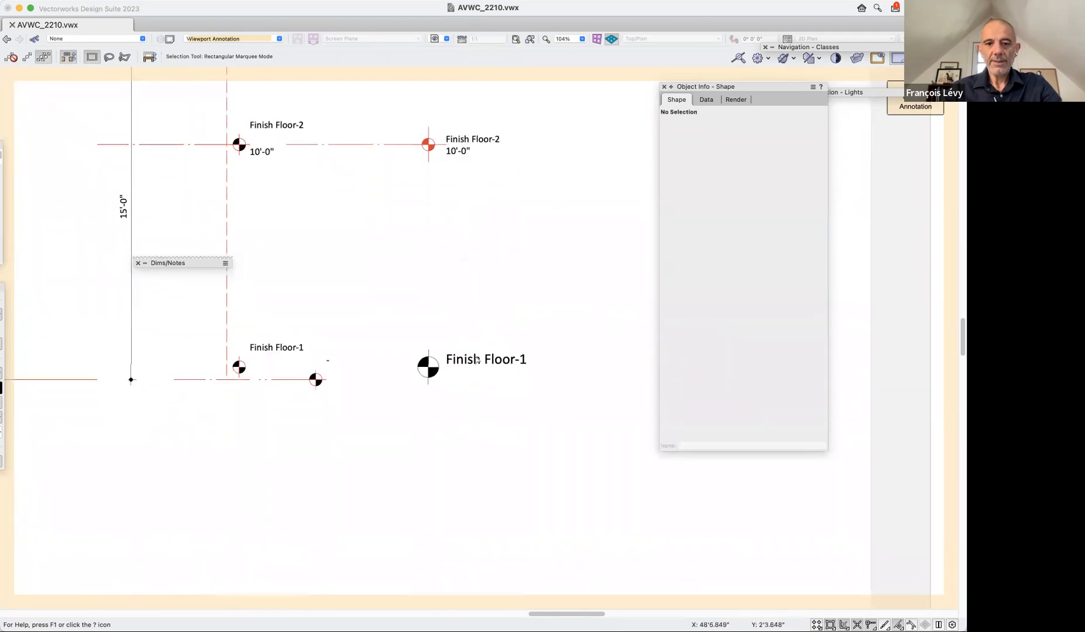
left_click(464, 365)
key("Delete")
Duplicate the red-marker Finish Floor-2 elevation benchmark and set the copy's benchmark datum to Story-3 Finish Floor.
left_click(428, 144)
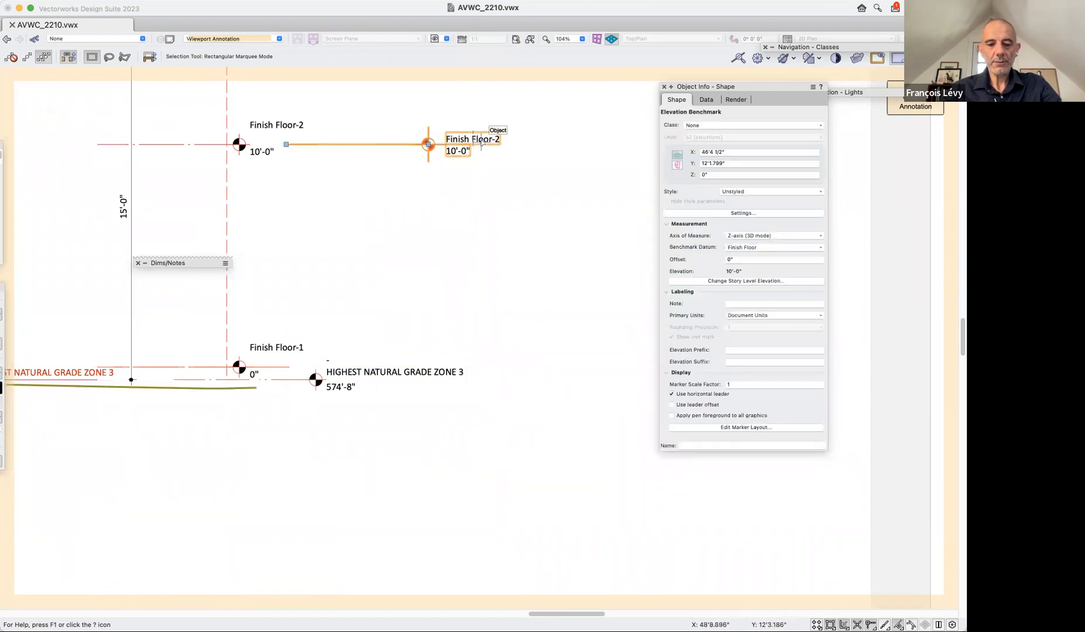
left_click(755, 248)
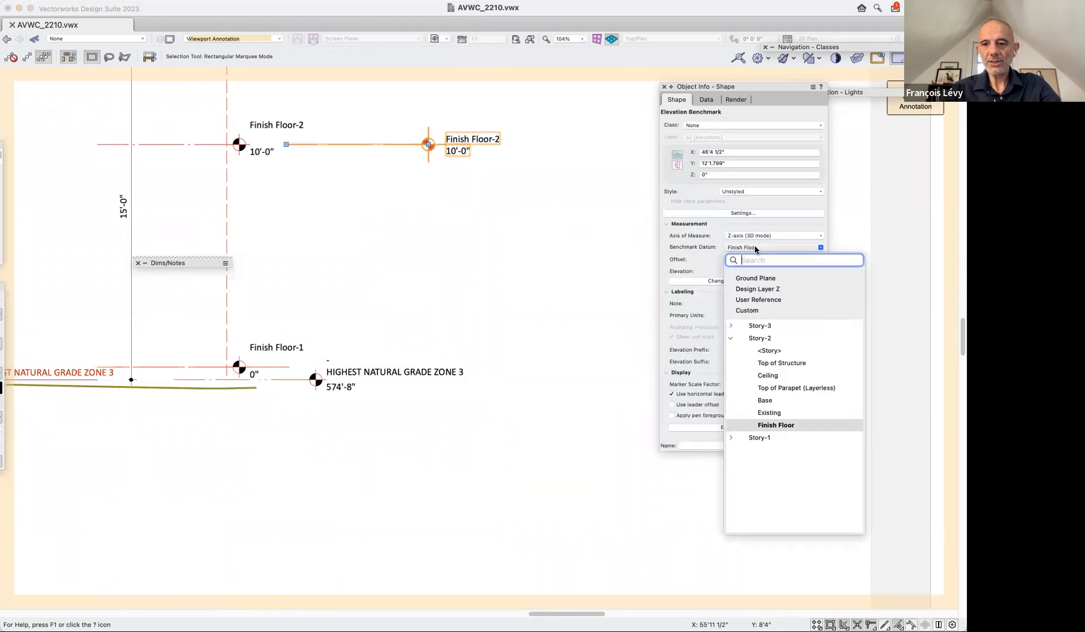
left_click(732, 326)
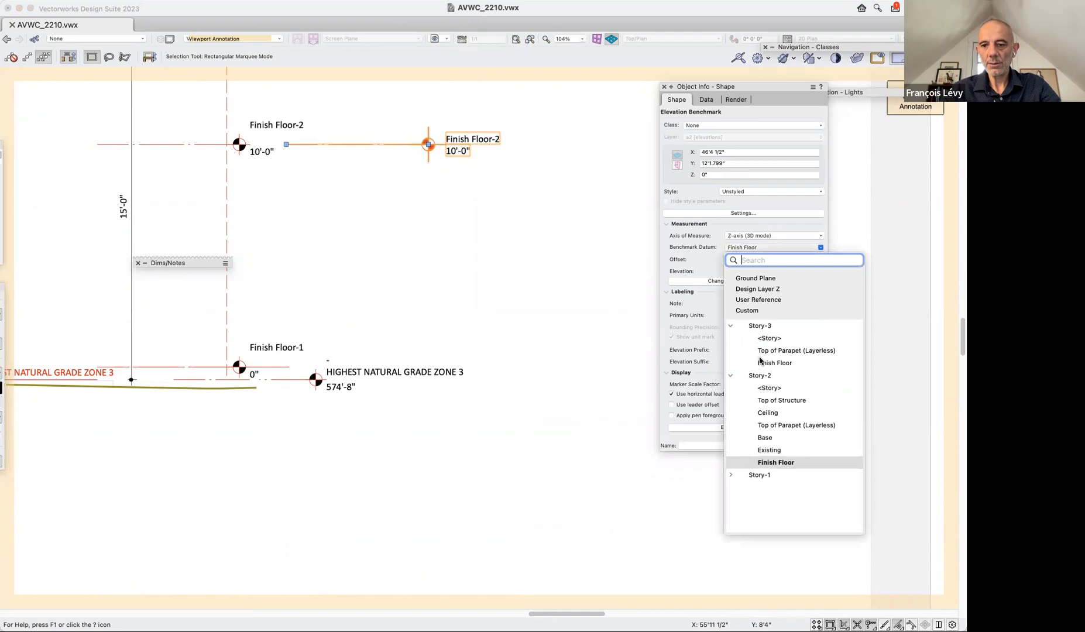
left_click(771, 363)
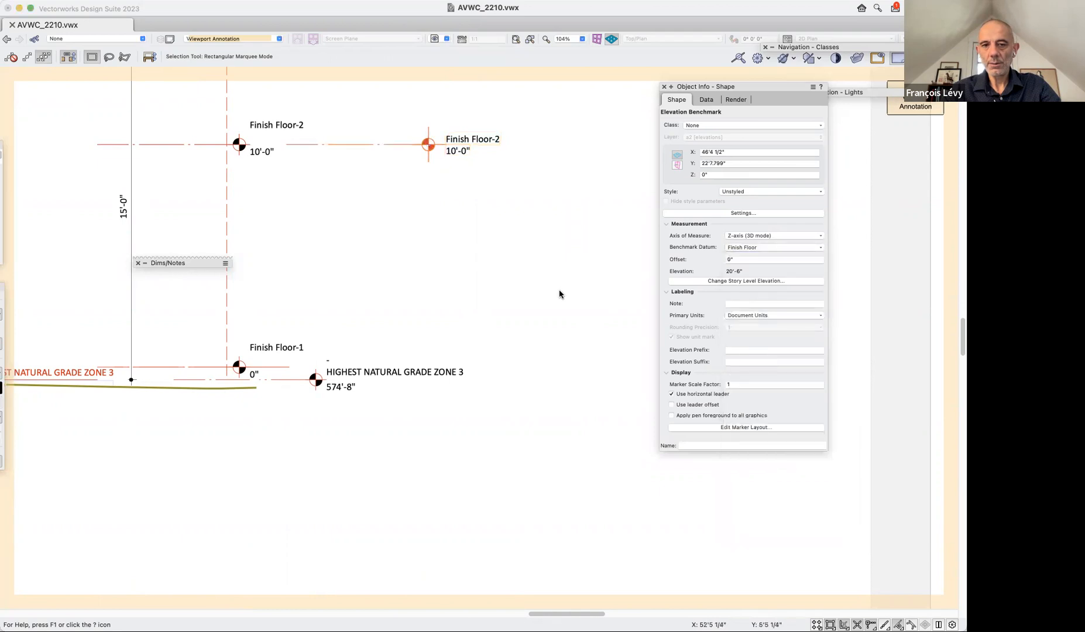
Make another copy of the red-marker benchmark with its benchmark datum set to Story-1 Finish Floor.
left_click(750, 248)
left_click(732, 388)
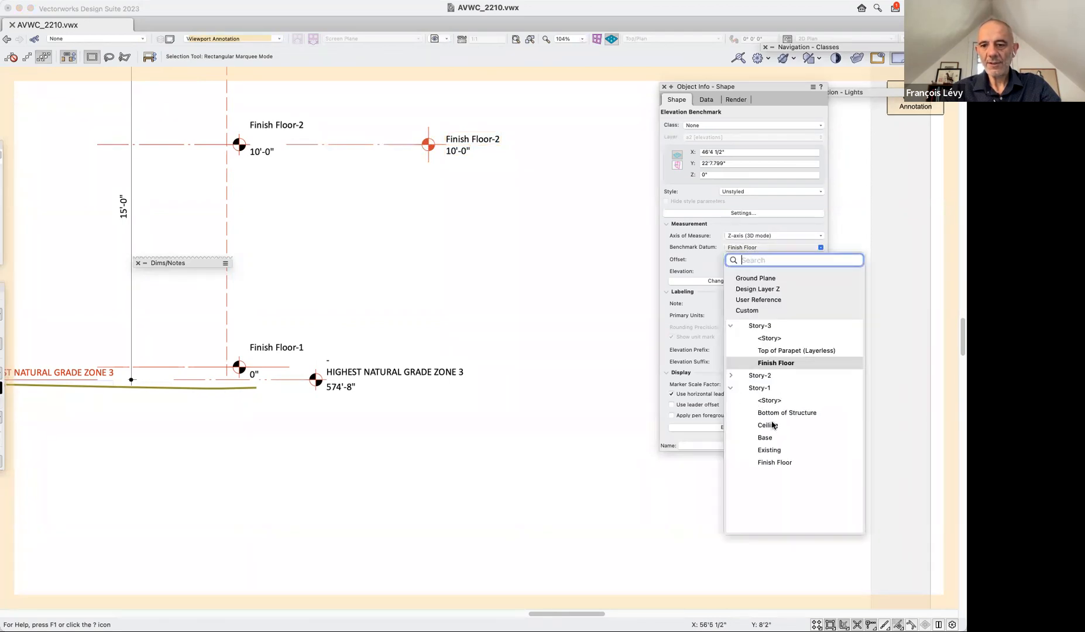
left_click(786, 463)
left_click(402, 465)
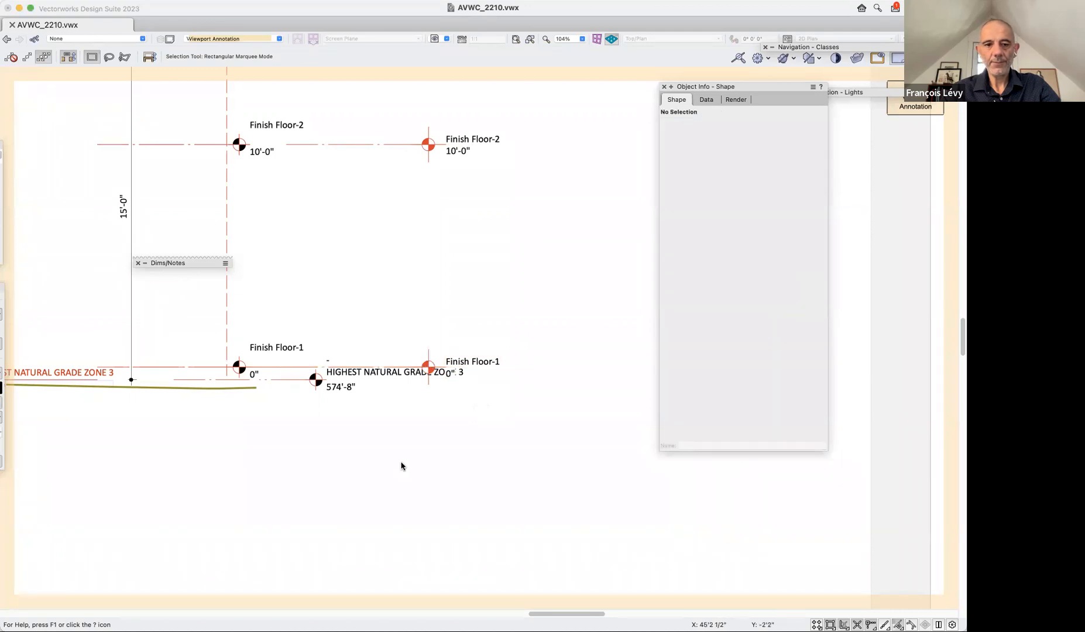
Review the red-marker story benchmarks beside the elevation, checking the Finish Floor-2 and Finish Floor-3 ones.
scroll(402, 466, "left", 5)
scroll(402, 466, "right", 5)
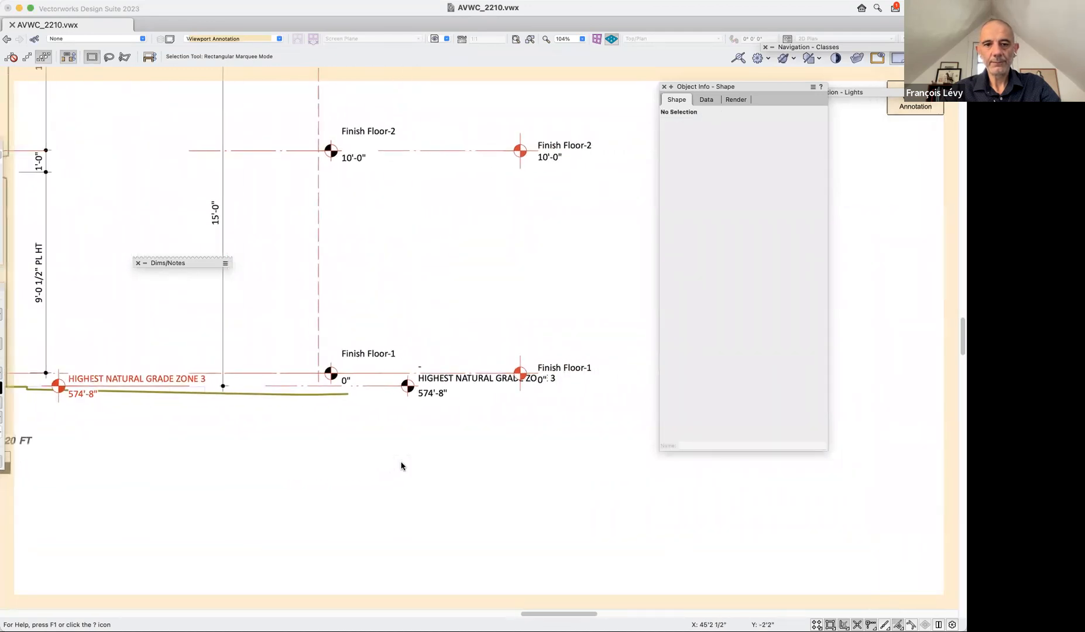
key("super+minus")
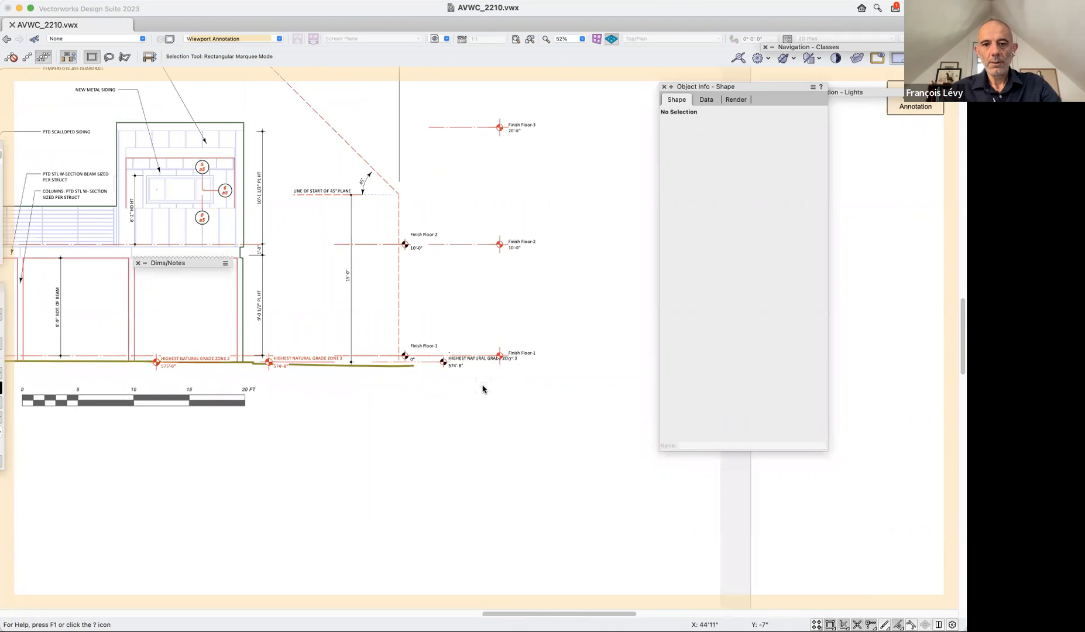
left_click(519, 243)
left_click(520, 126)
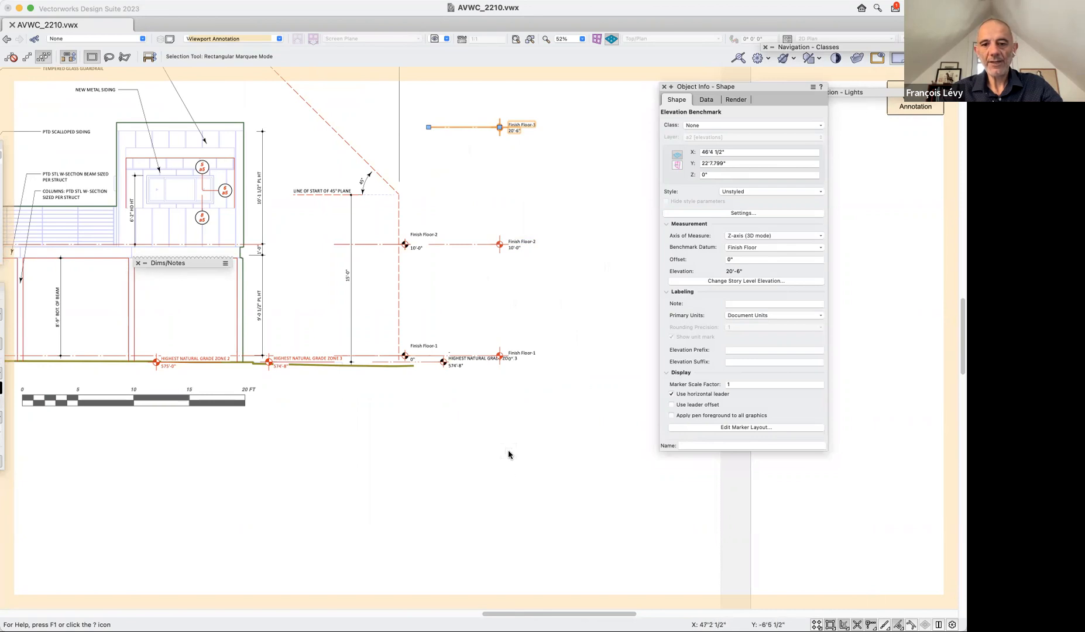
Move the black-marker HIGHEST NATURAL GRADE ZONE 3 benchmark about 2'-5" towards the building, clear of the red Finish Floor-1 benchmark.
left_click(444, 371)
scroll(491, 463, "up", 5)
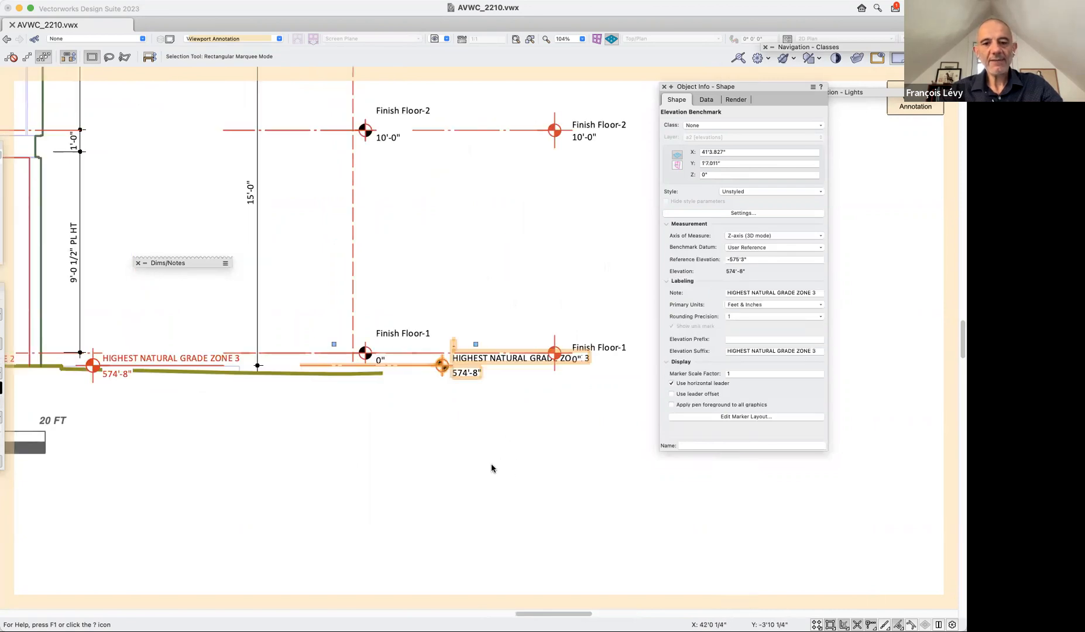
scroll(521, 466, "right", 5)
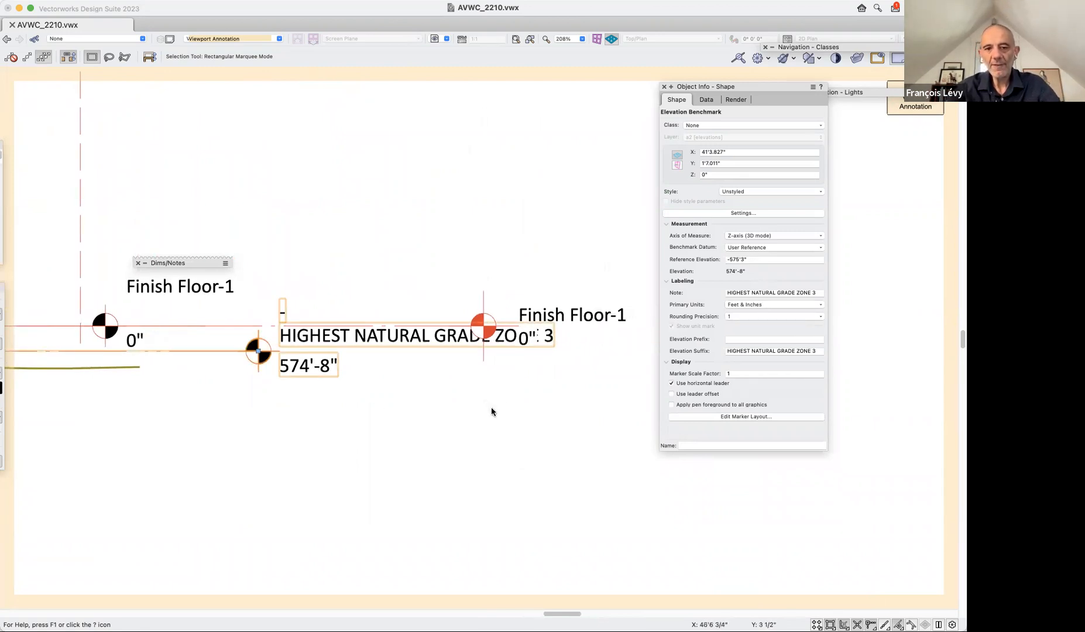
scroll(608, 340, "down", 3)
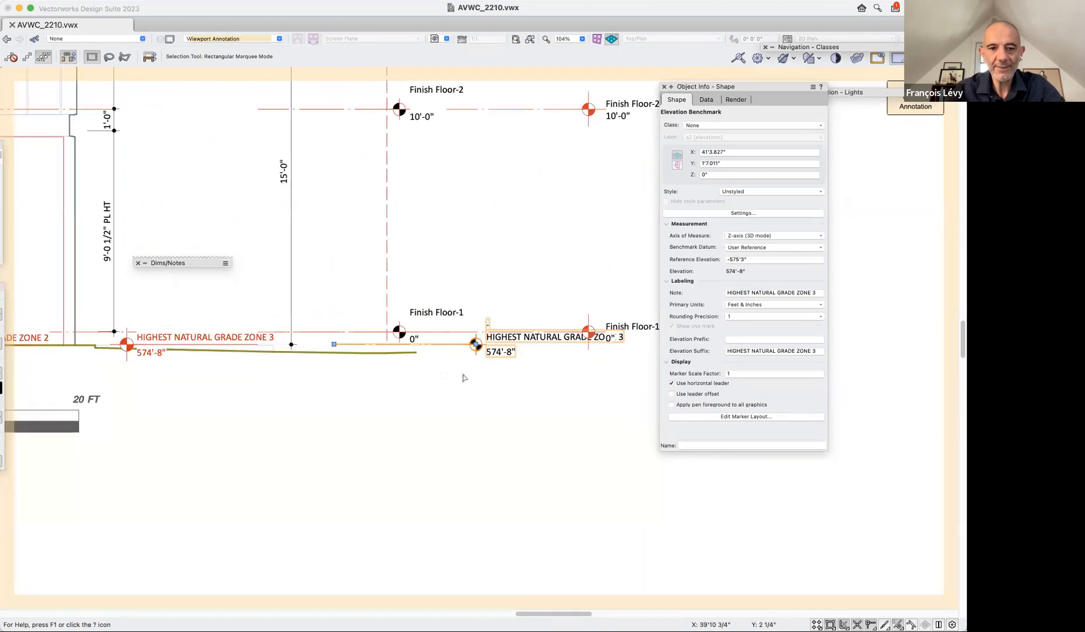
left_click_drag(473, 344, 438, 345)
left_click(485, 413)
left_click(477, 354)
left_click_drag(447, 349, 430, 349)
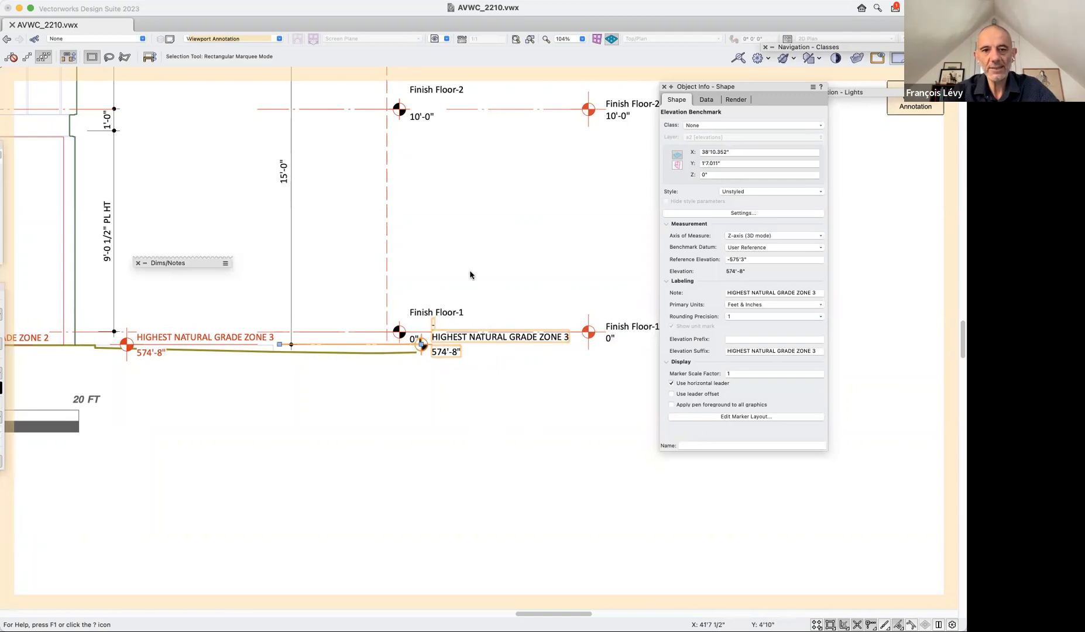
Delete the old black-marker Finish Floor-1 benchmark above the grade line.
left_click(451, 311)
left_click(410, 110, "shift")
key("Delete")
Try the Custom benchmark datum on the black-marker HIGHEST NATURAL GRADE ZONE 3 benchmark and restore User Reference, keeping the Z-axis (3D mode) measure.
left_click(452, 352)
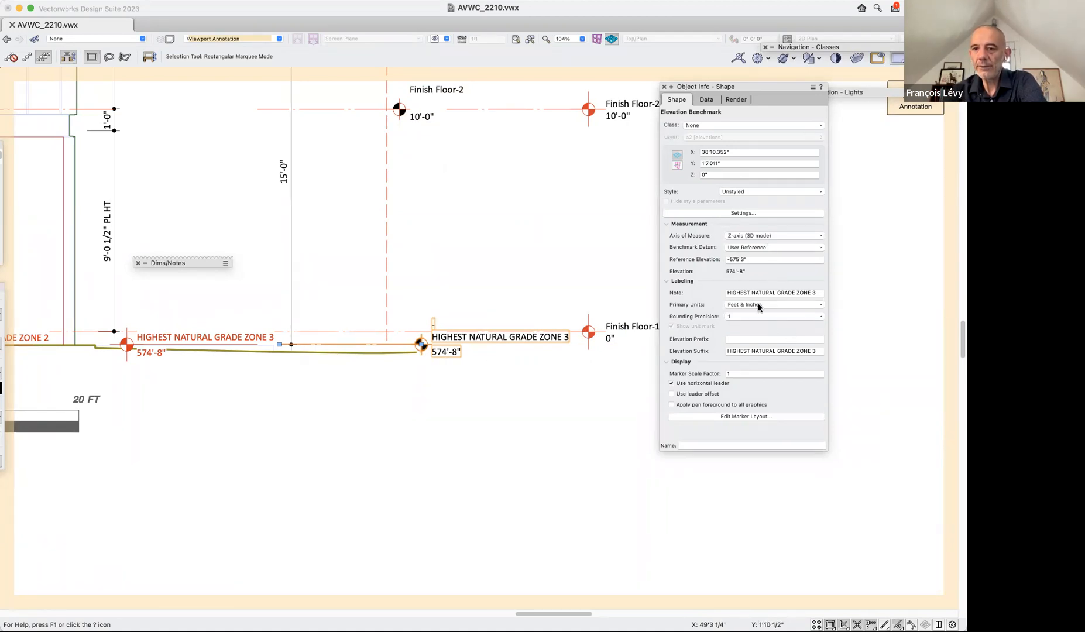
left_click(755, 237)
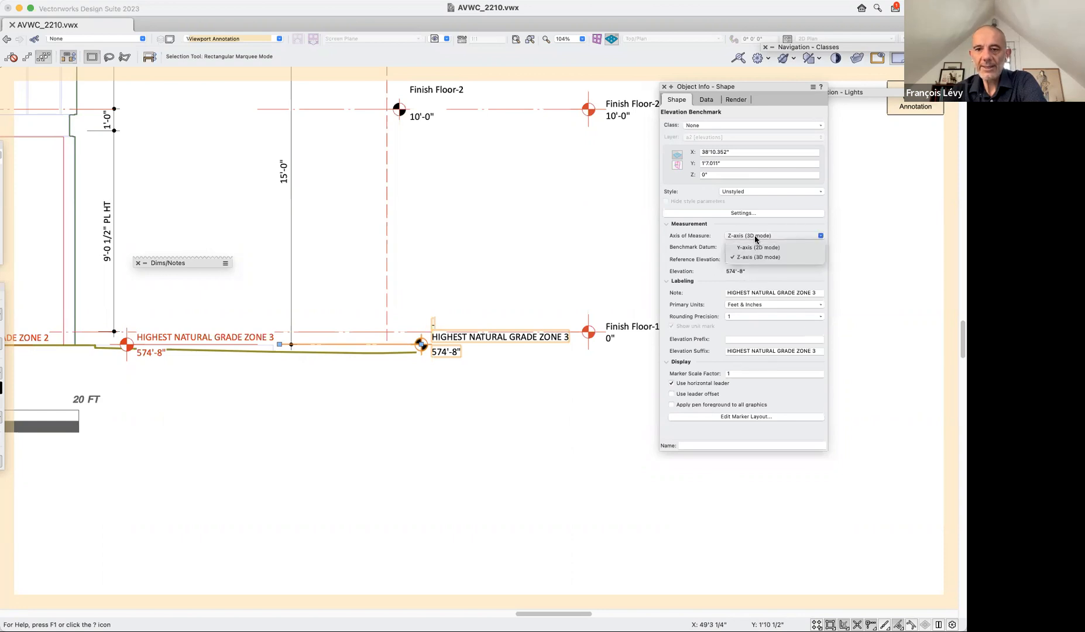
left_click(747, 258)
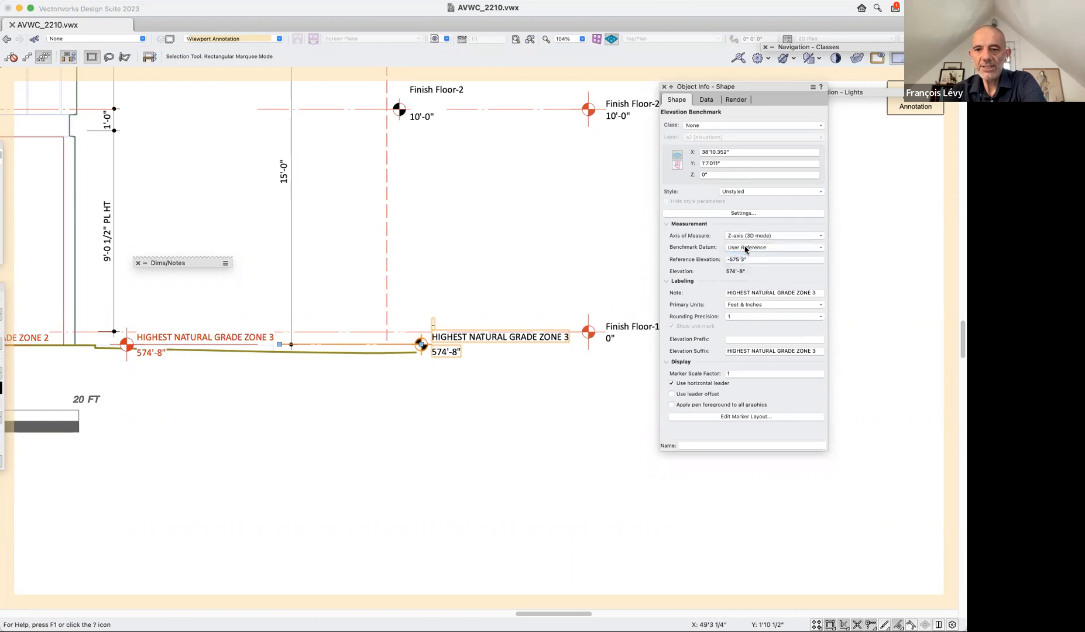
left_click(737, 248)
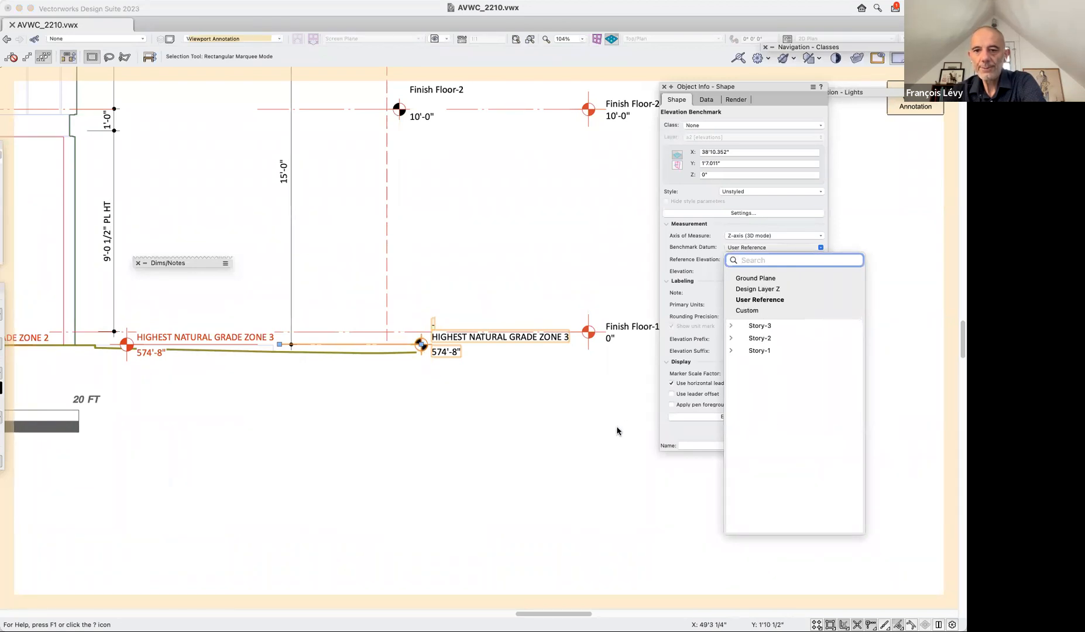
left_click(746, 311)
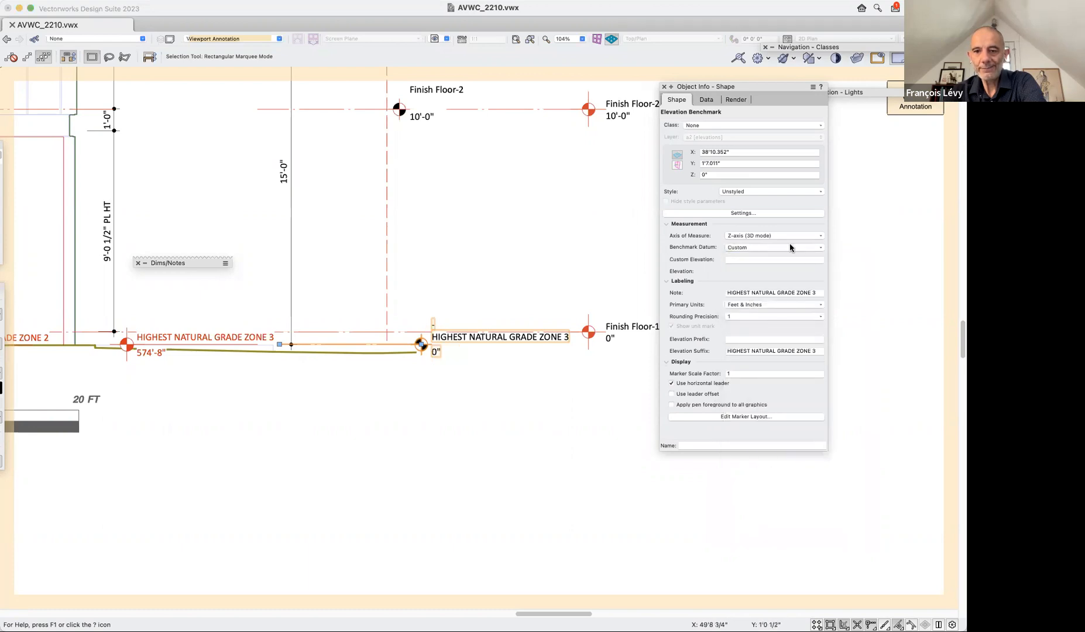
left_click(754, 245)
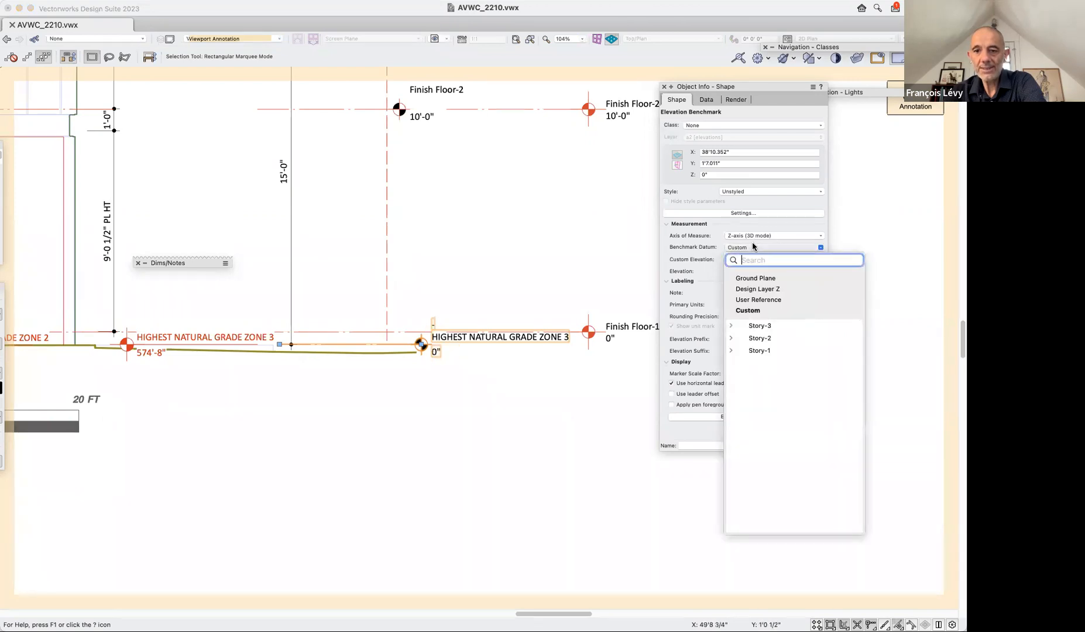
left_click(759, 301)
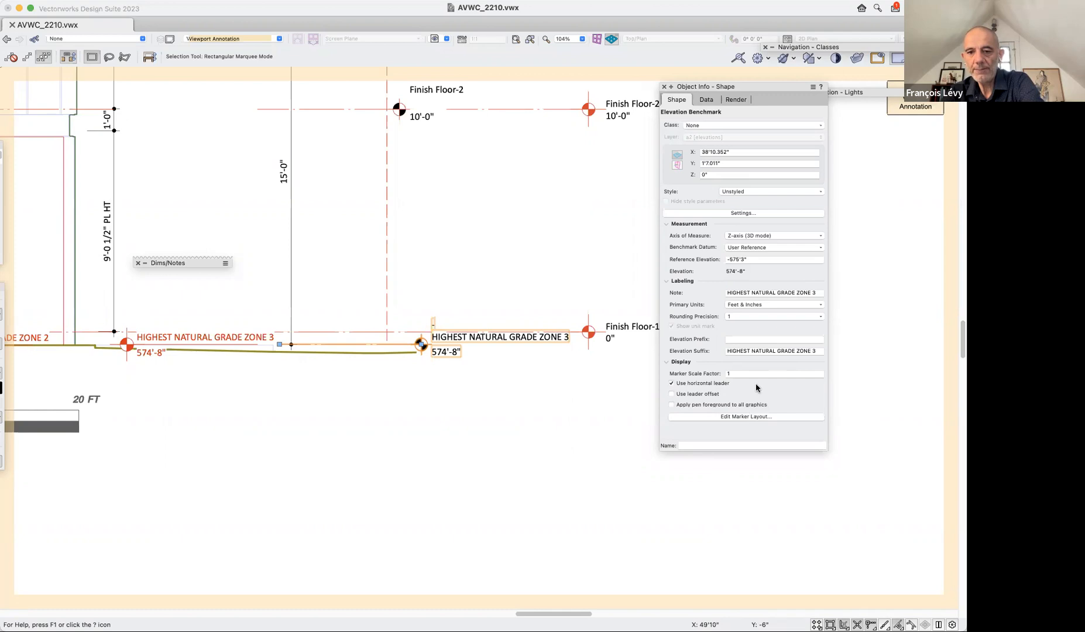
Open the grade benchmark's marker layout and examine the field definition of the #STLT#-#STPS# text without changing it.
left_click(747, 416)
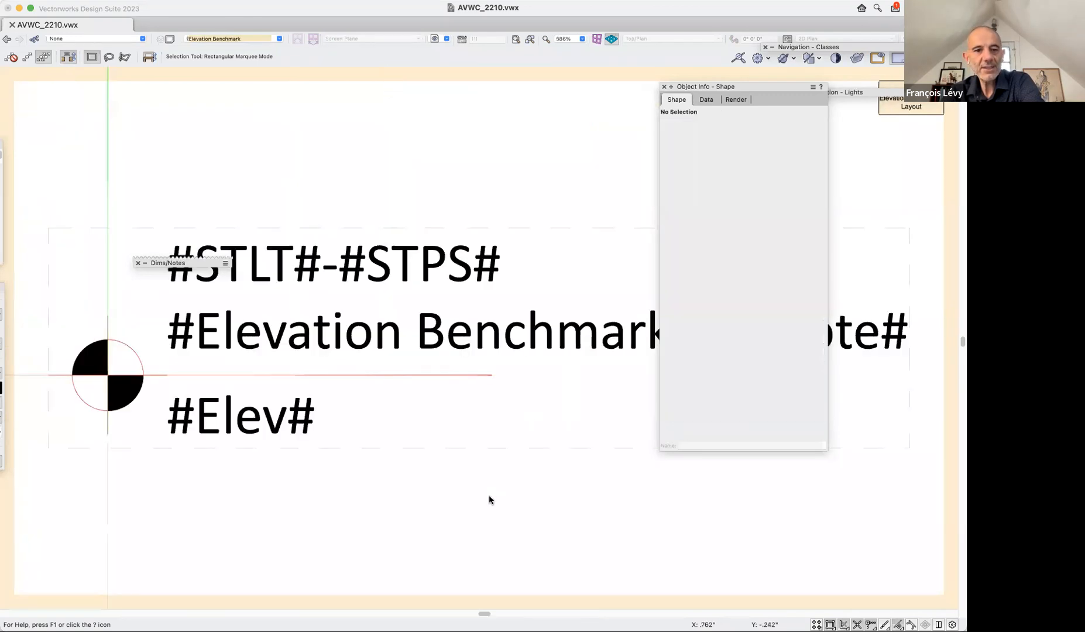
left_click(434, 268)
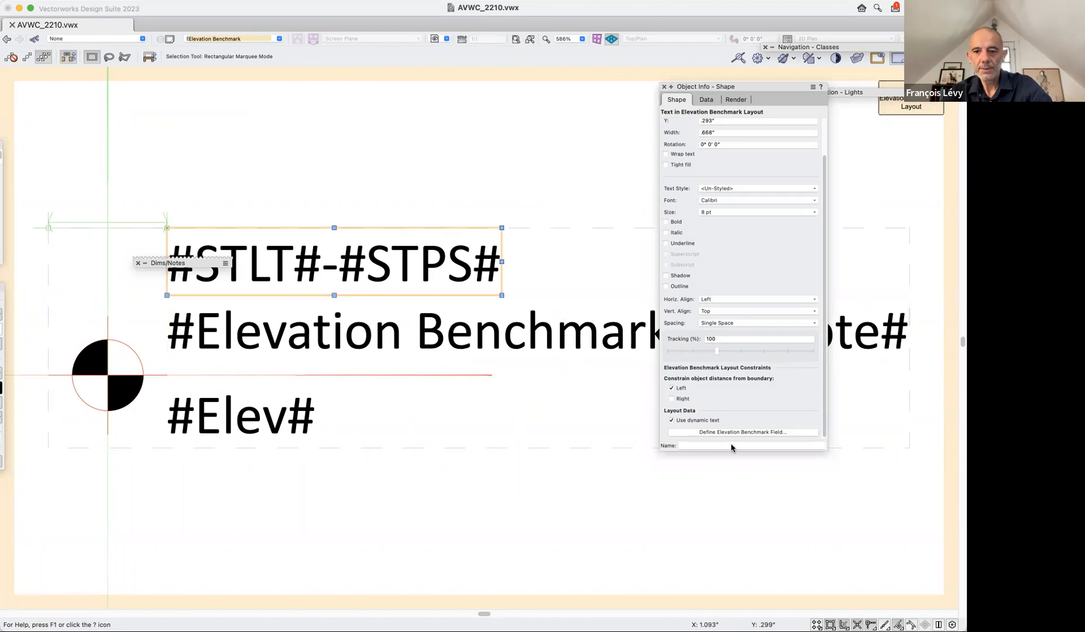
scroll(731, 432, "down", 1)
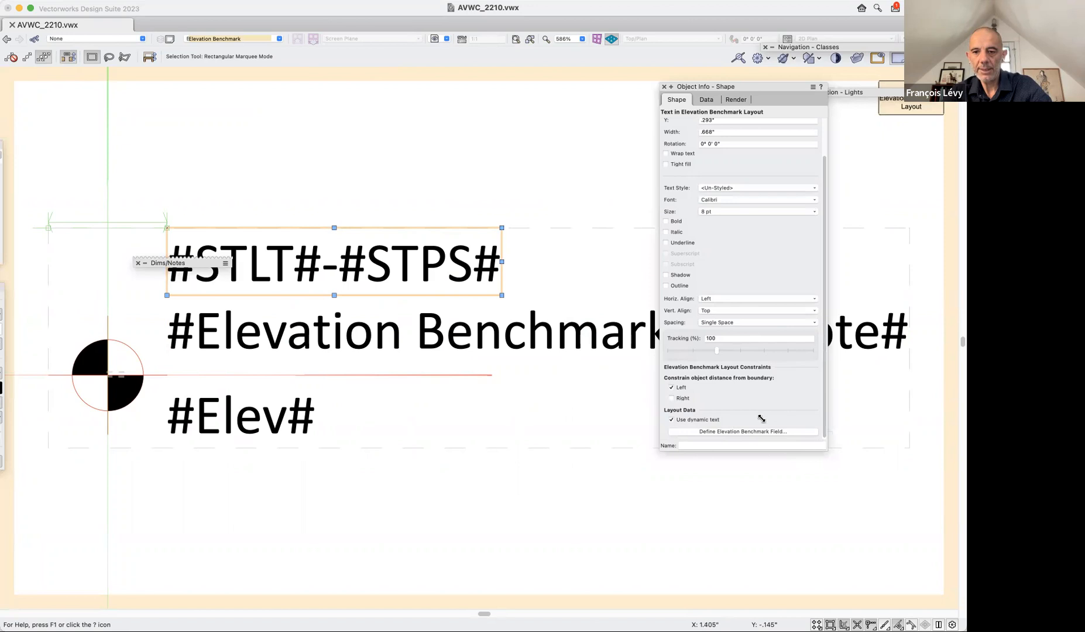
left_click(709, 431)
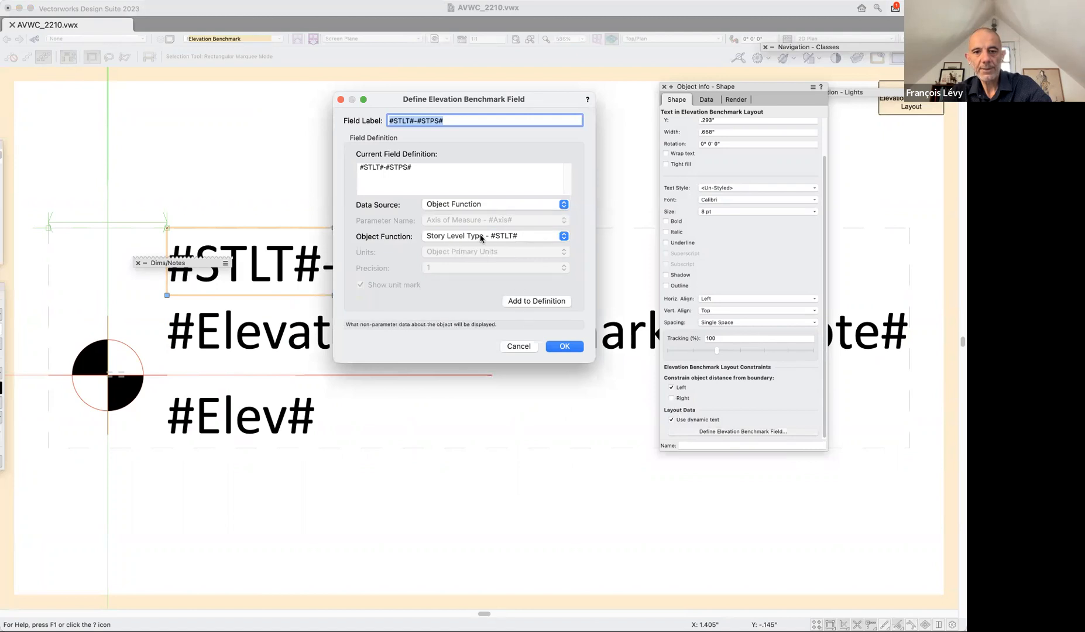
left_click(519, 347)
Examine the note text's field definition and its available object parameters, and exit the marker layout without changes.
left_click(520, 346)
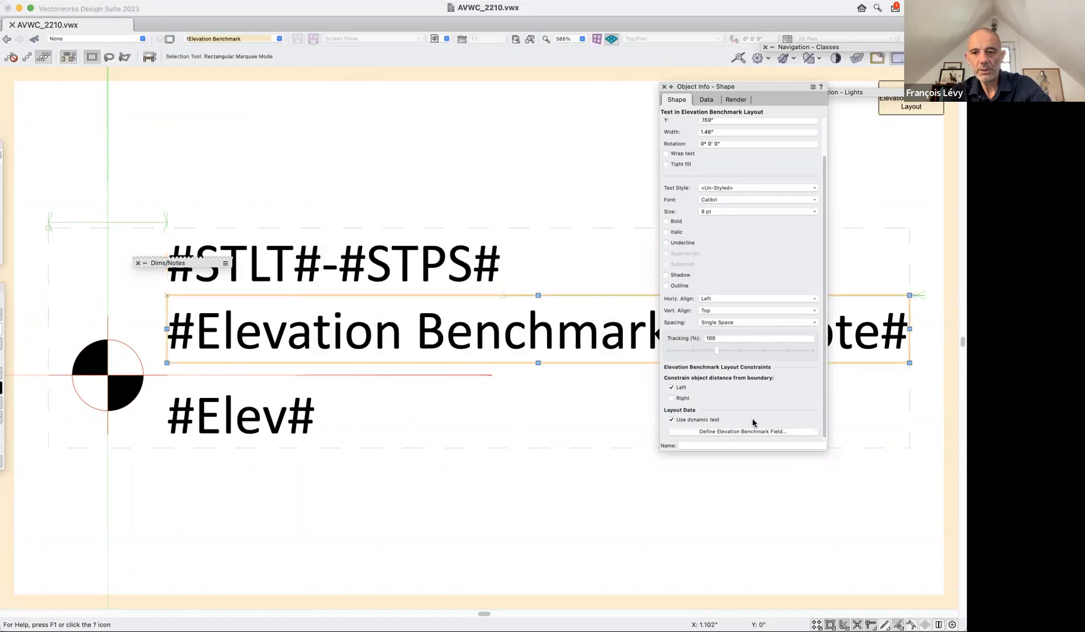
left_click(722, 430)
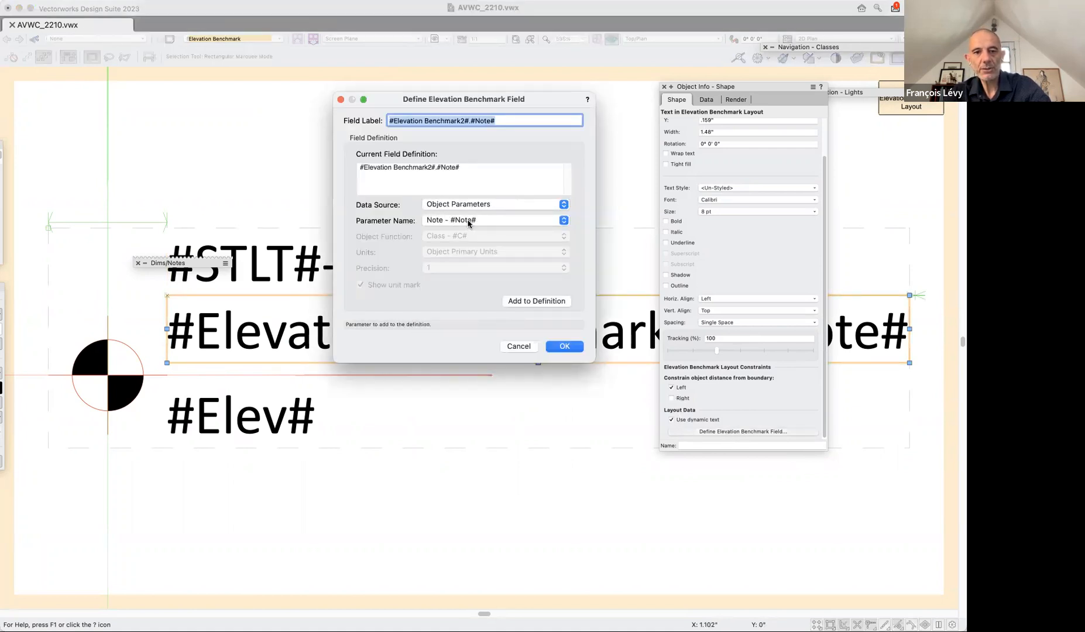
left_click(465, 221)
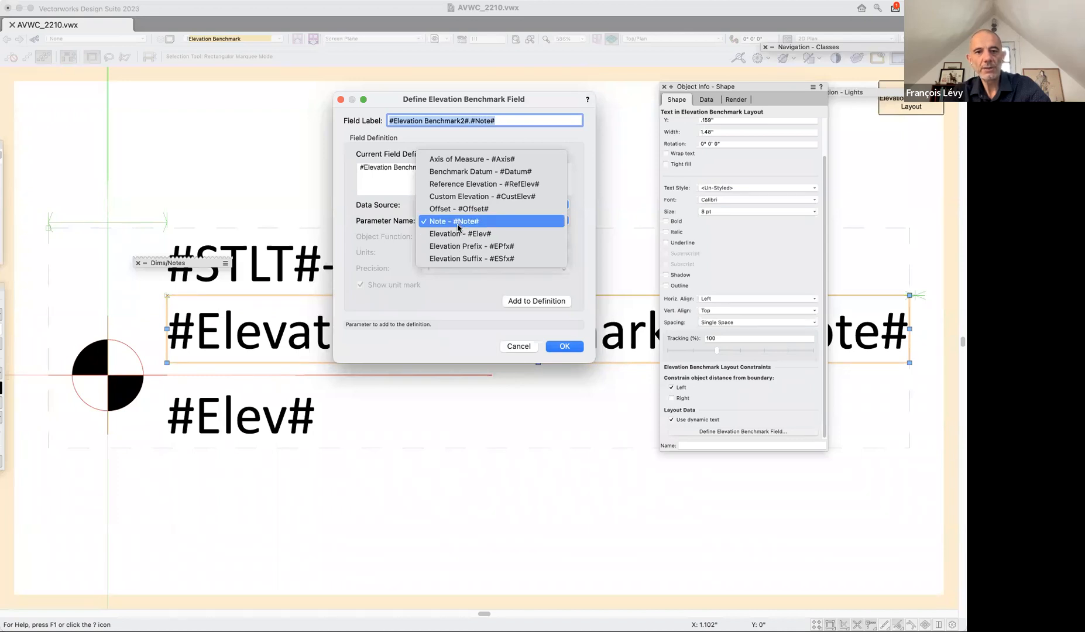
left_click(458, 227)
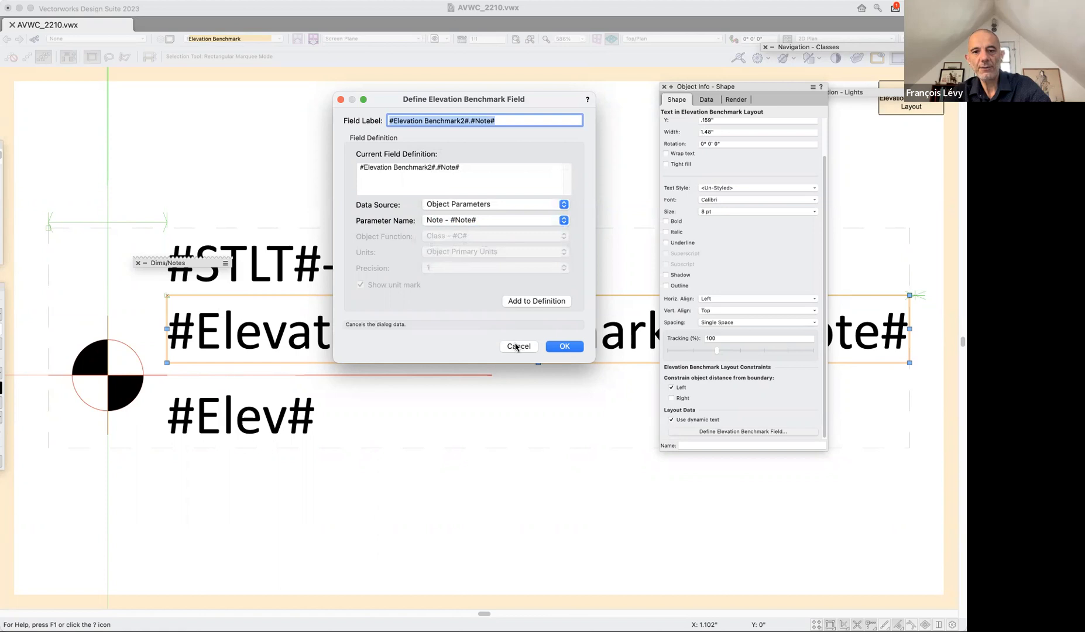
left_click(516, 346)
left_click(911, 104)
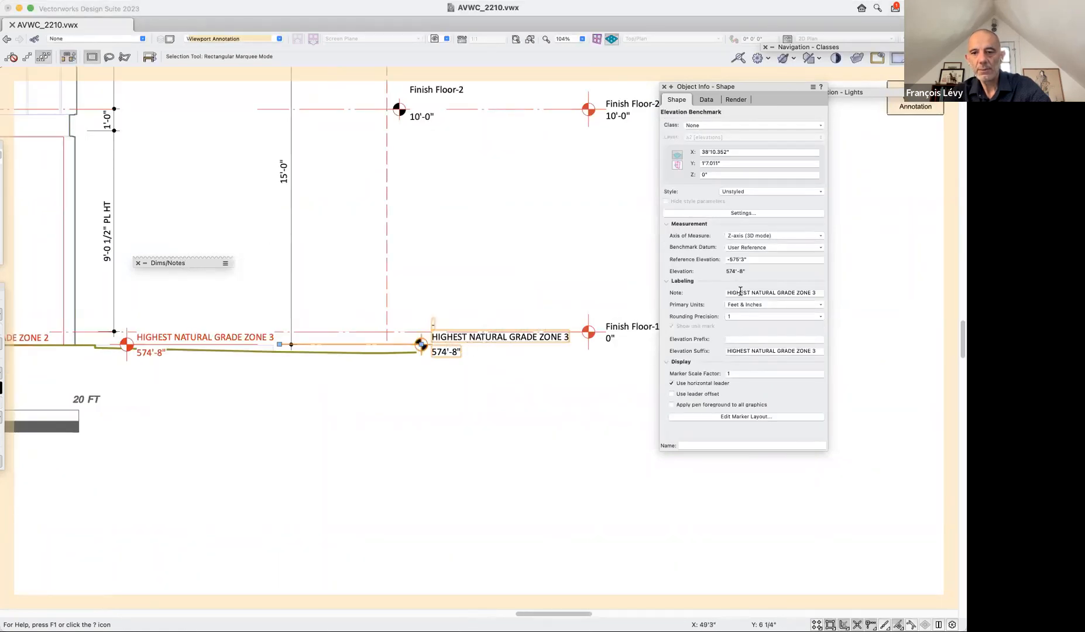
Set the grade benchmark's note to HIGHEST NATURAL GRADE ZONE 5 and restore it to HIGHEST NATURAL GRADE ZONE 3.
left_click(817, 291)
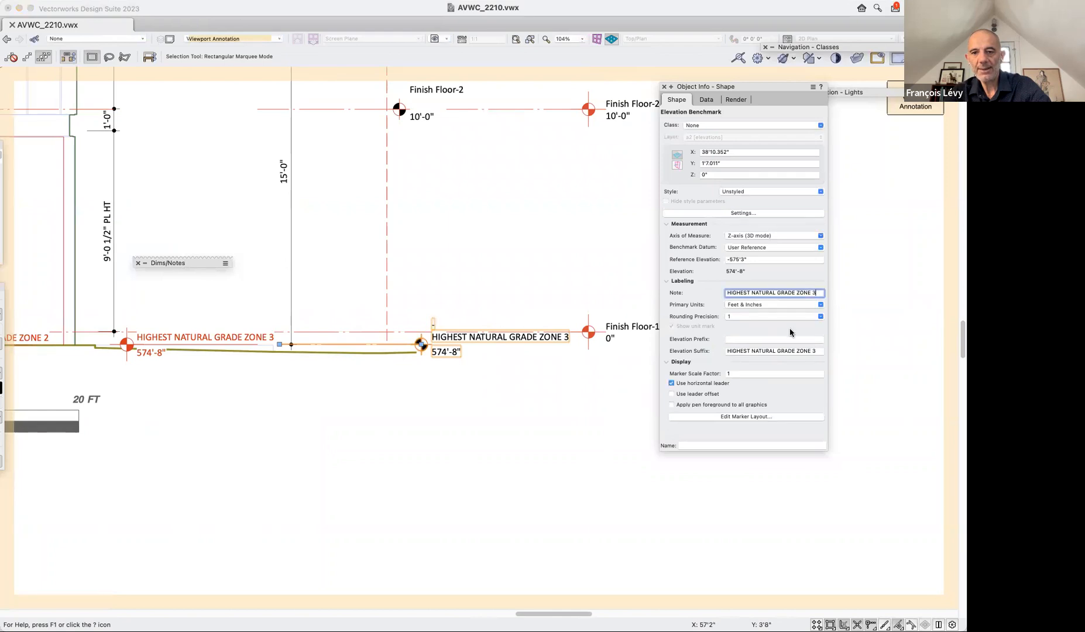
key("Return")
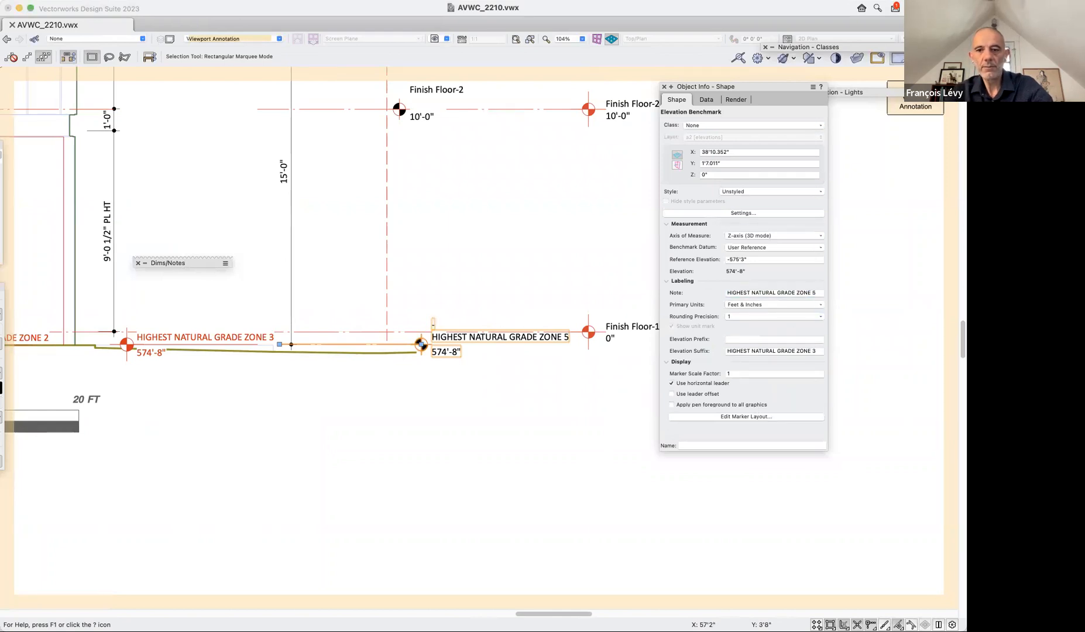
left_click(817, 294)
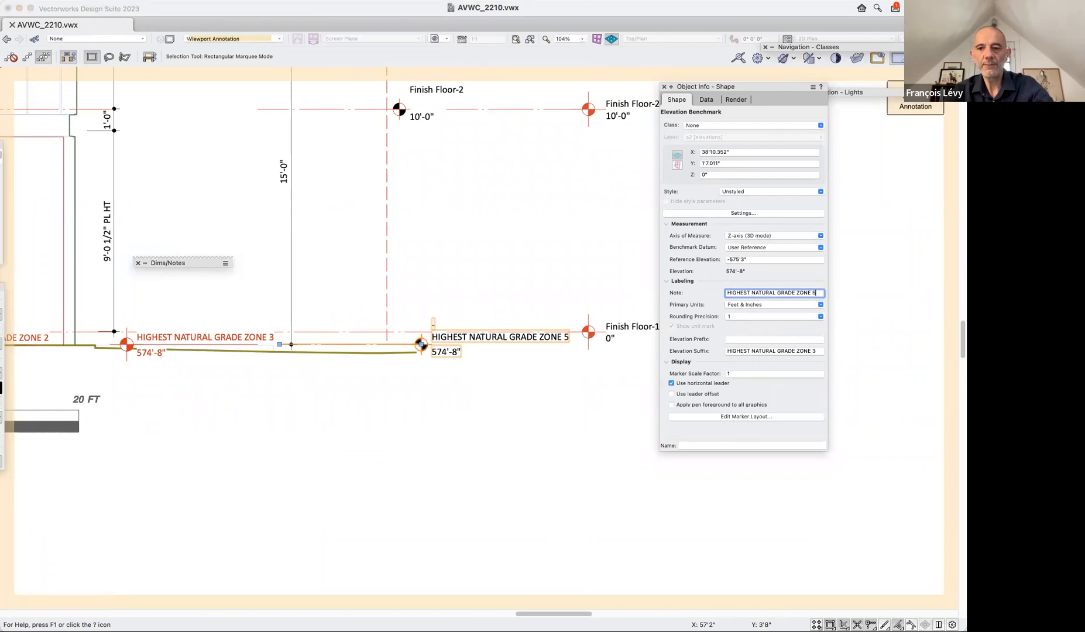
type("3")
key("Return")
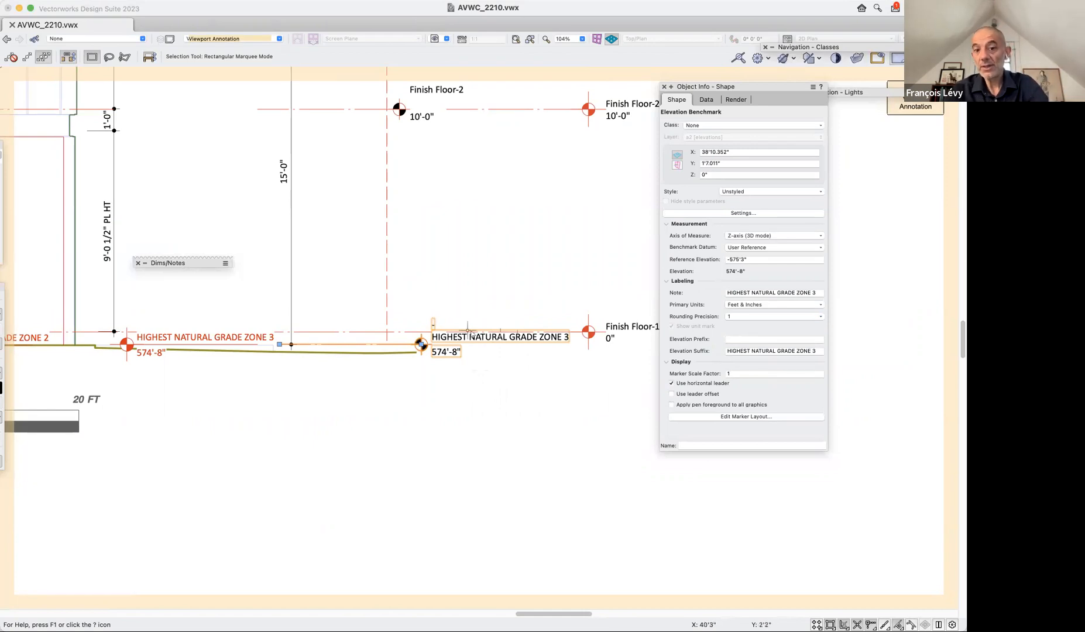
scroll(240, 388, "left", 2)
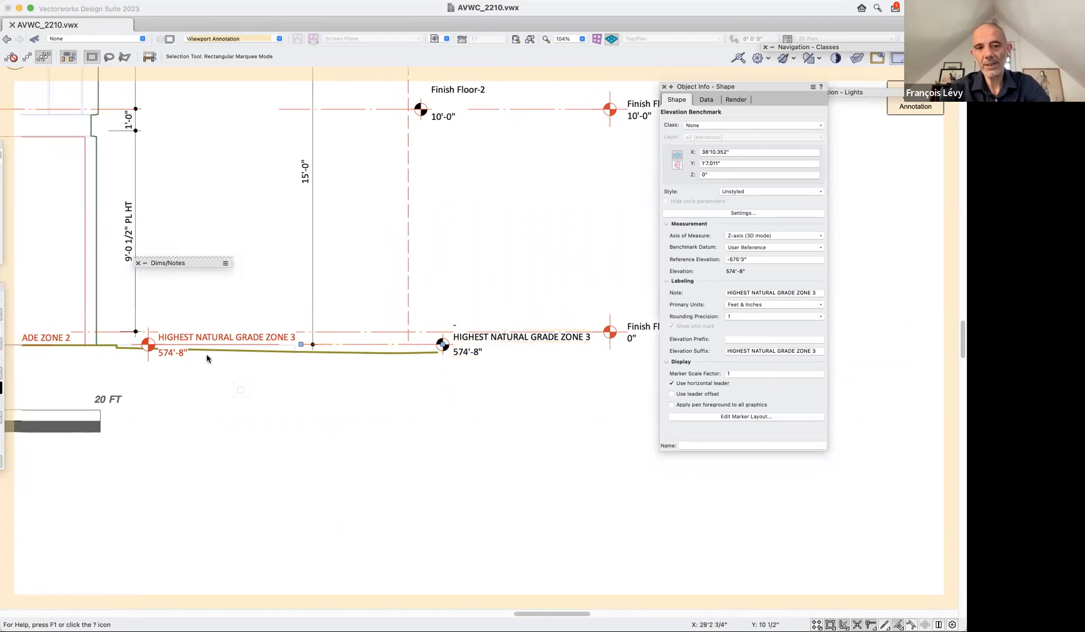
key("super+2")
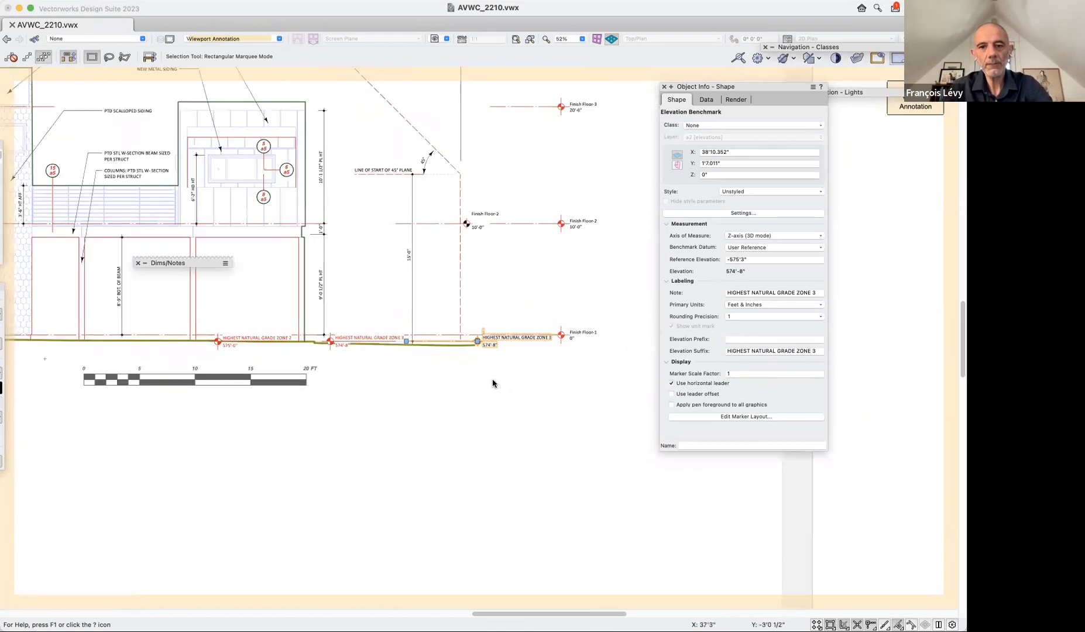
Examine the datum and offset settings of the red Finish Floor benchmarks for floors 1, 2 and 3.
left_click(573, 333)
left_click(572, 226)
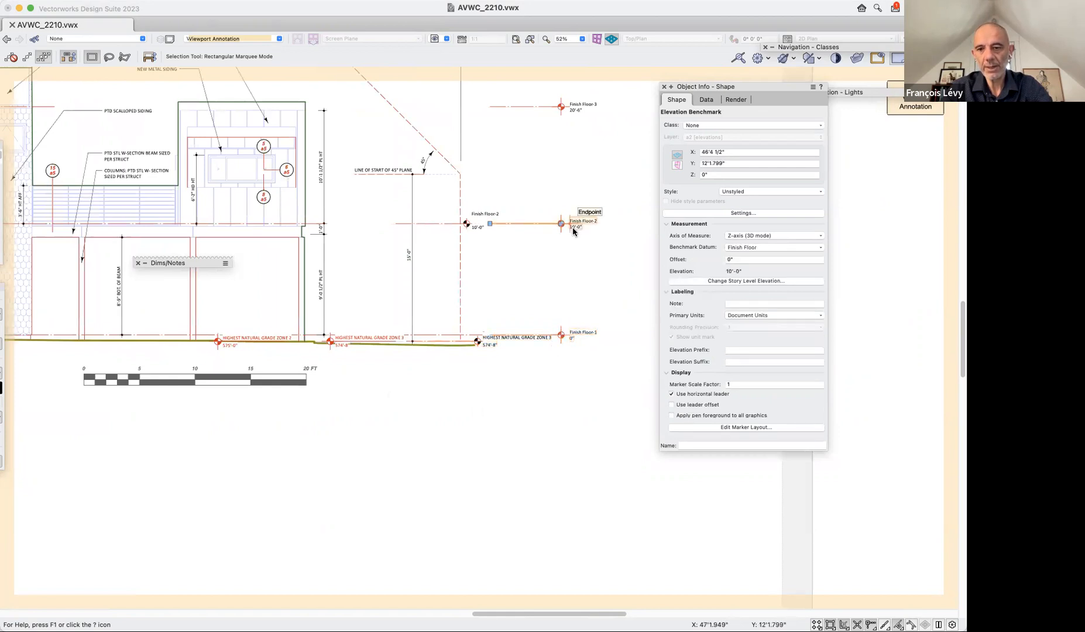
left_click(576, 107)
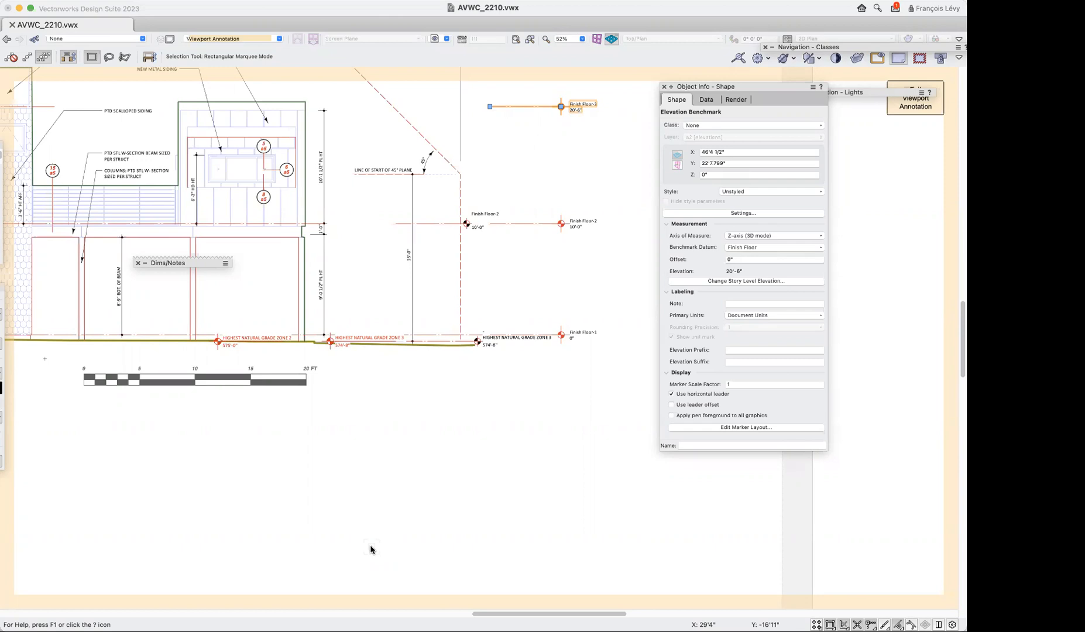
Set the elevation of Story-2 to 11' in the document's story organization, moving this story and all stories above it.
left_click(203, 6)
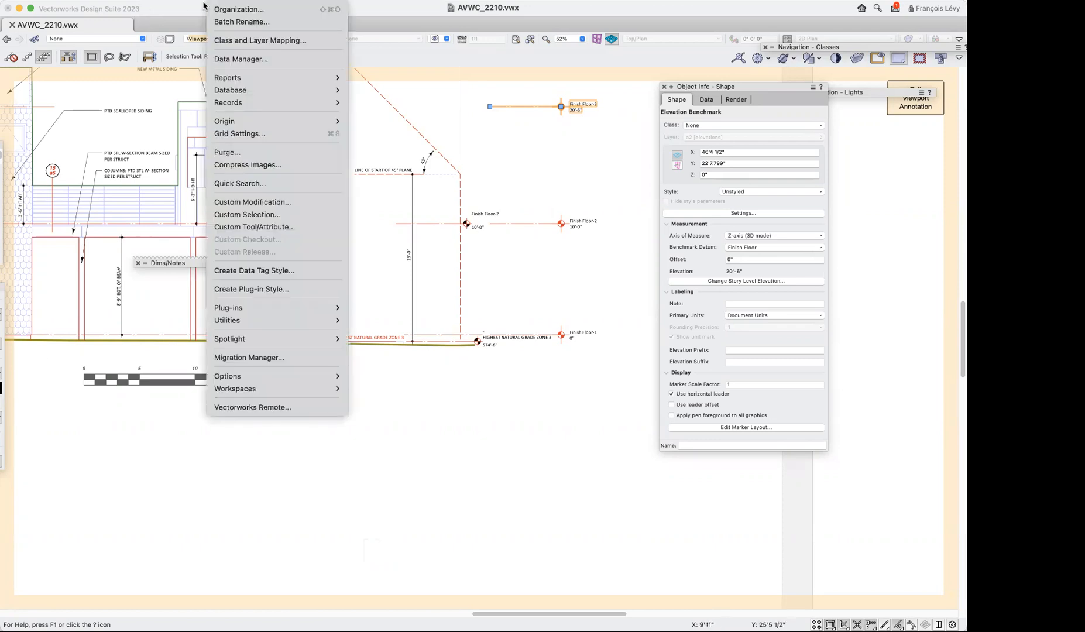
left_click(234, 9)
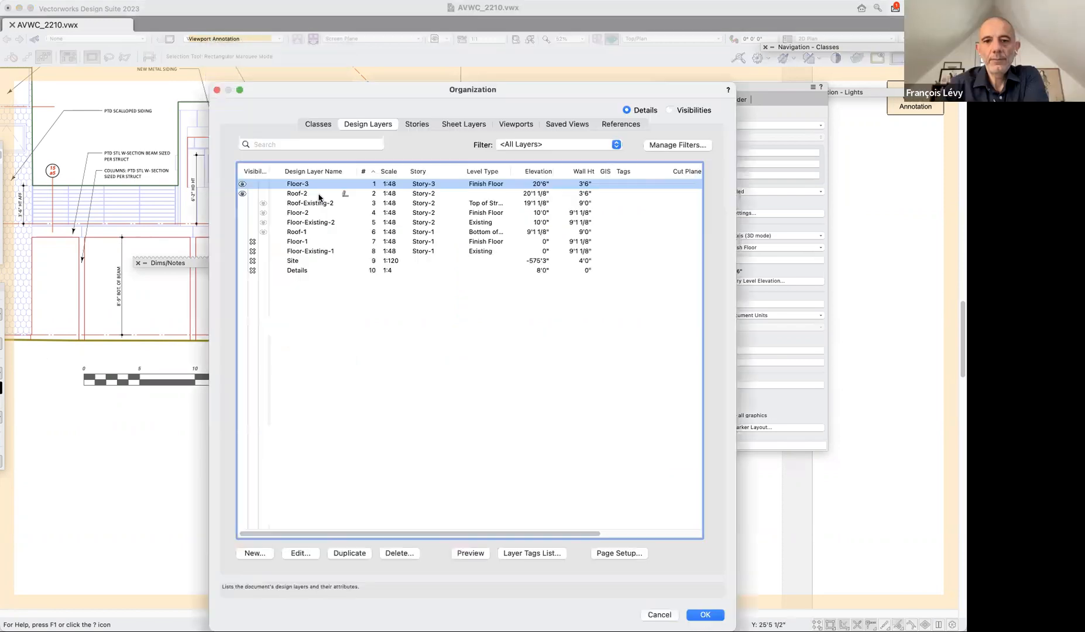
left_click(425, 125)
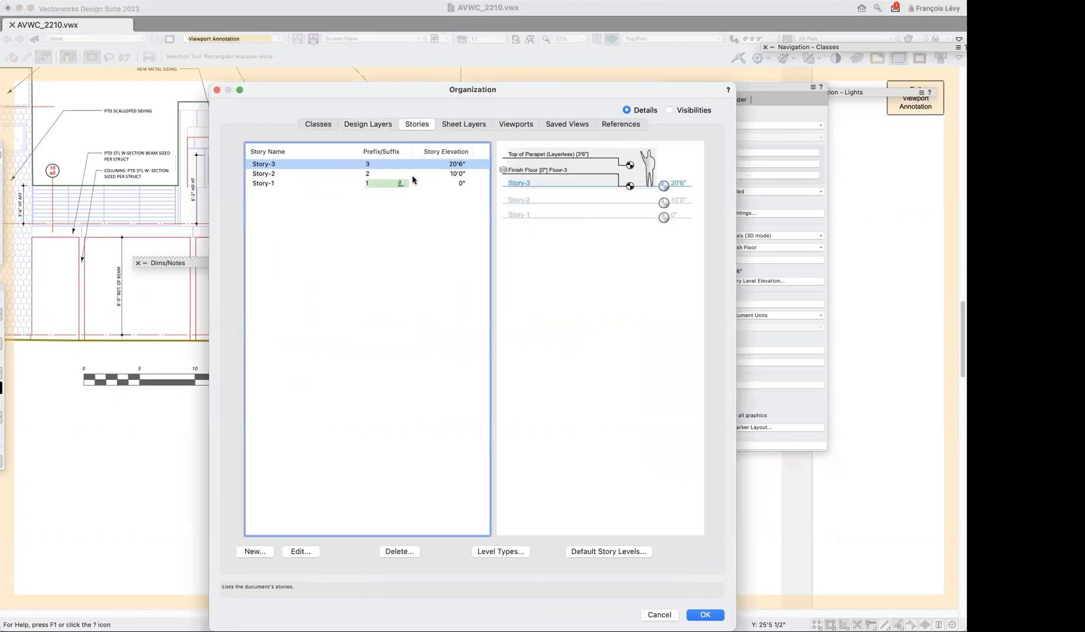
left_click(440, 175)
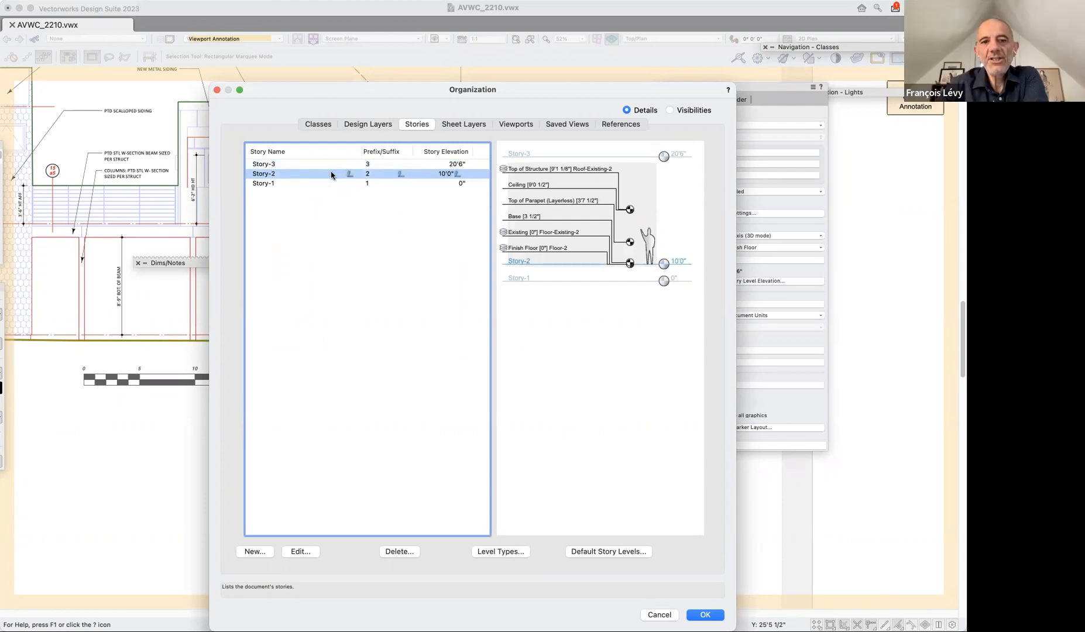
left_click(450, 175)
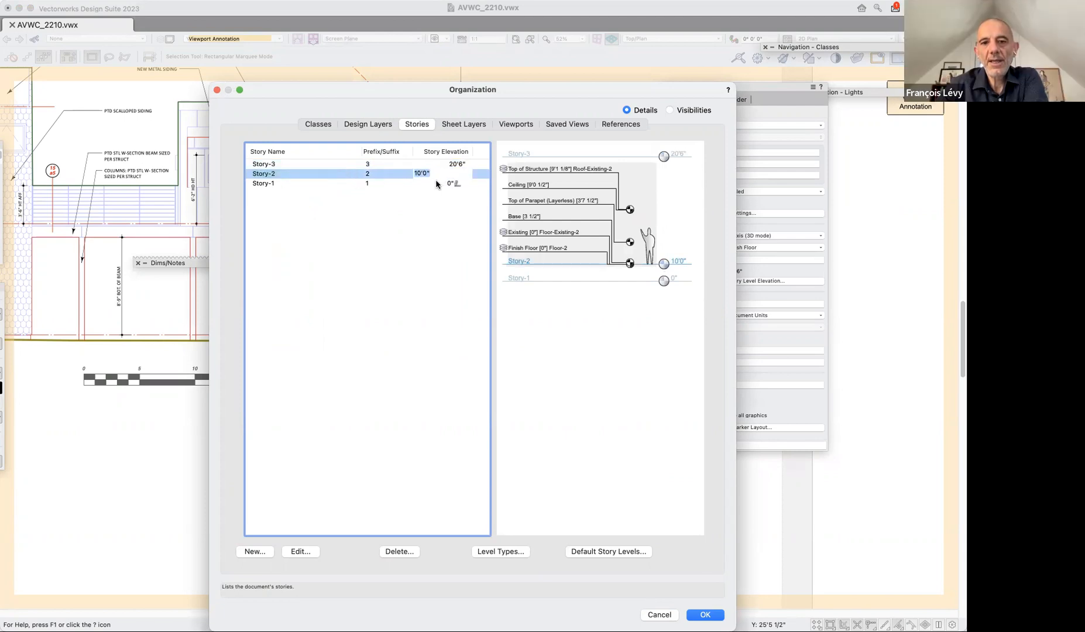
type("11'")
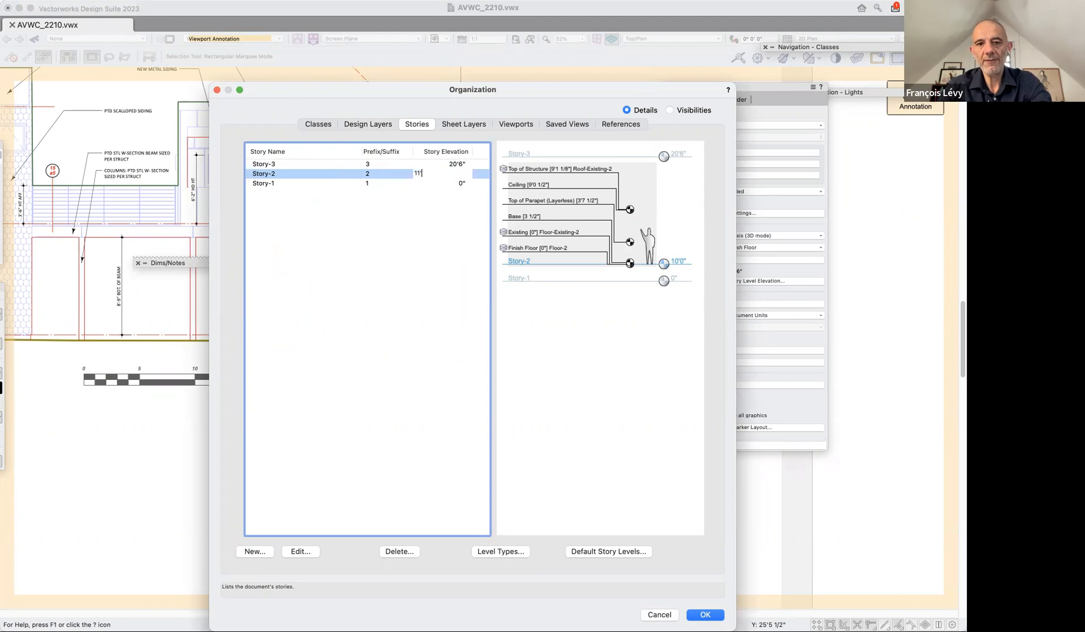
key("Return")
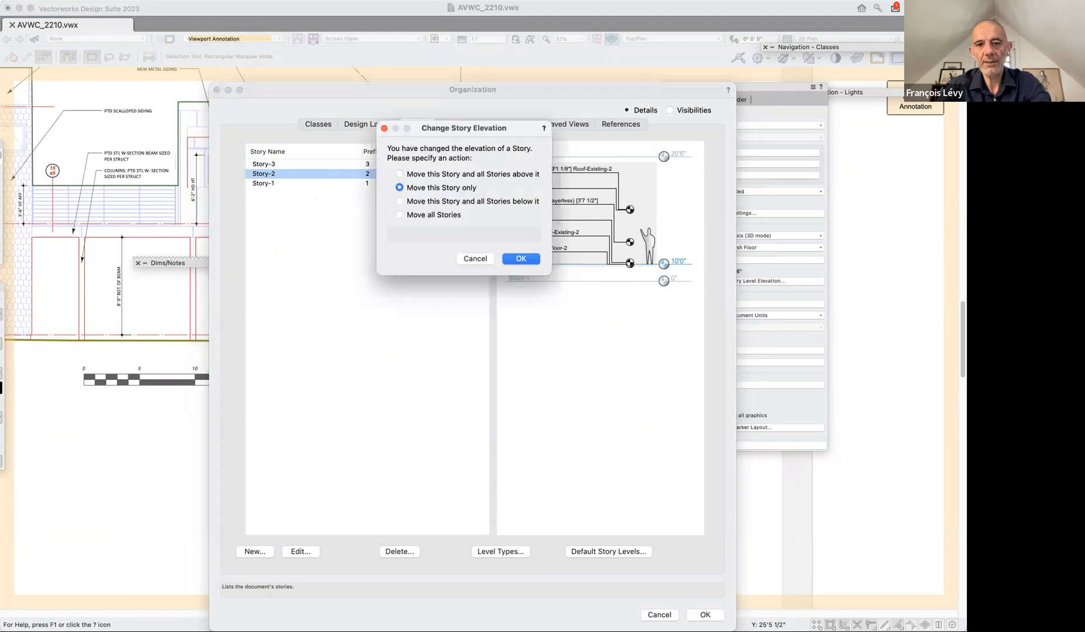
left_click(491, 175)
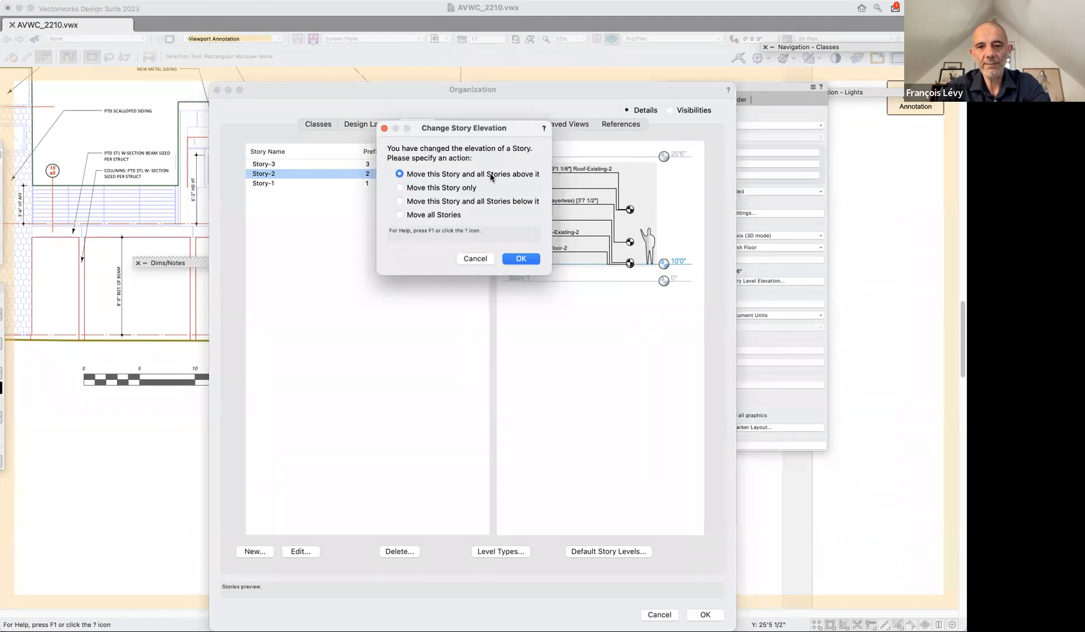
left_click(528, 264)
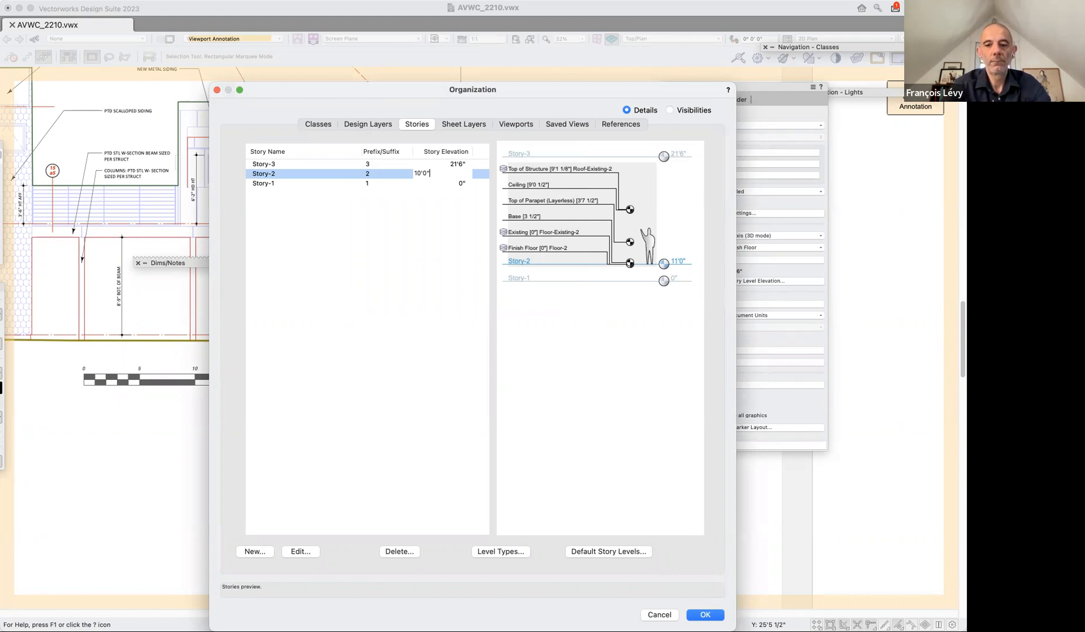
left_click(706, 615)
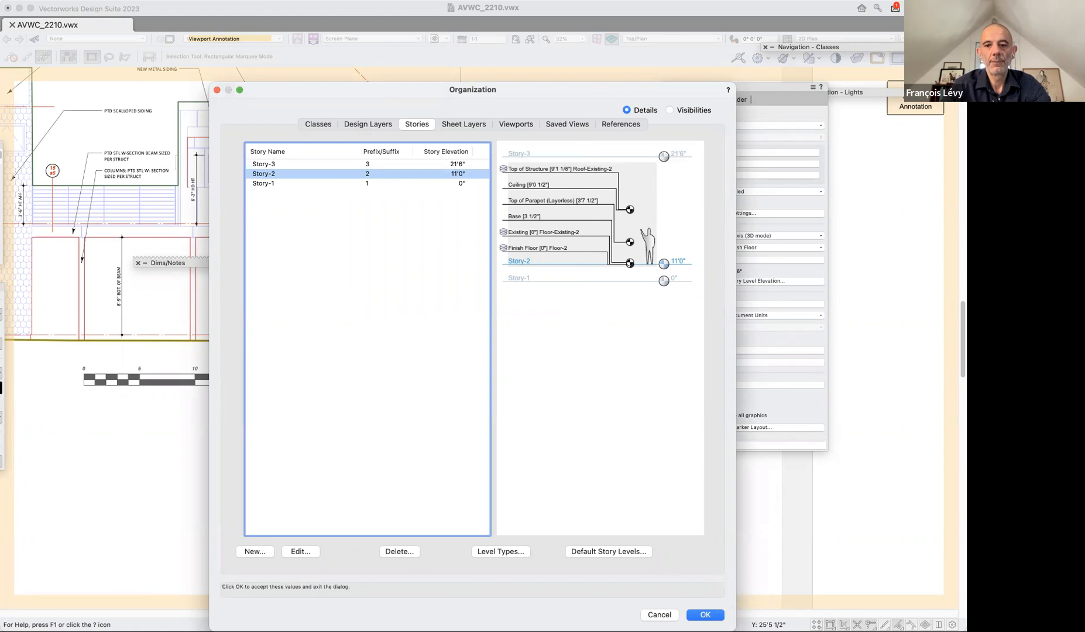
key("Return")
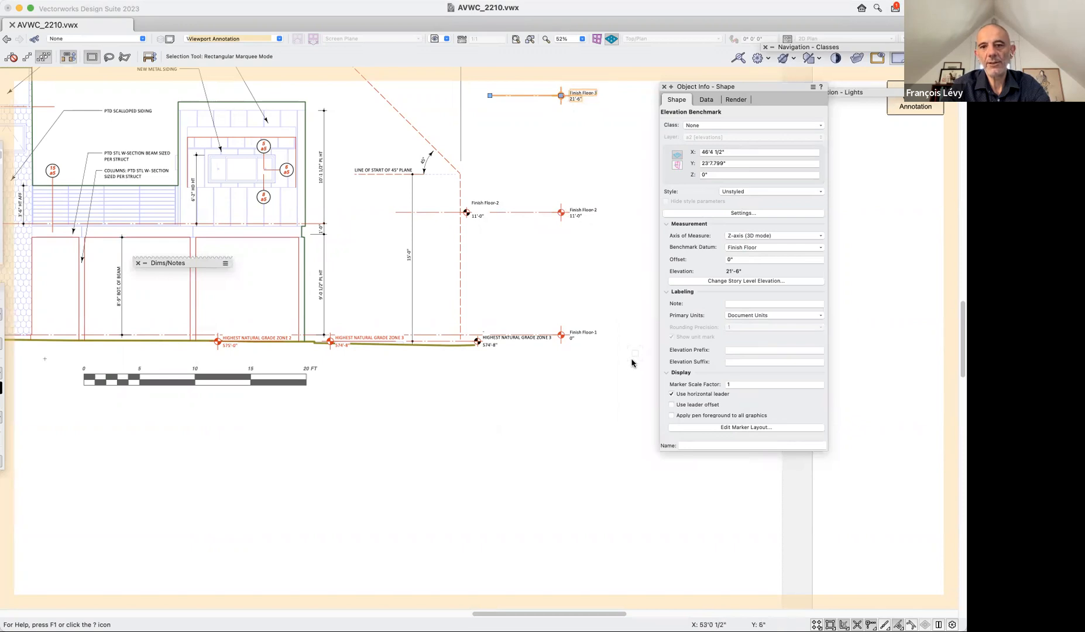
Undo and redo the story elevation change, and update the west (right) elevation viewport outside its annotation space.
key("super+z")
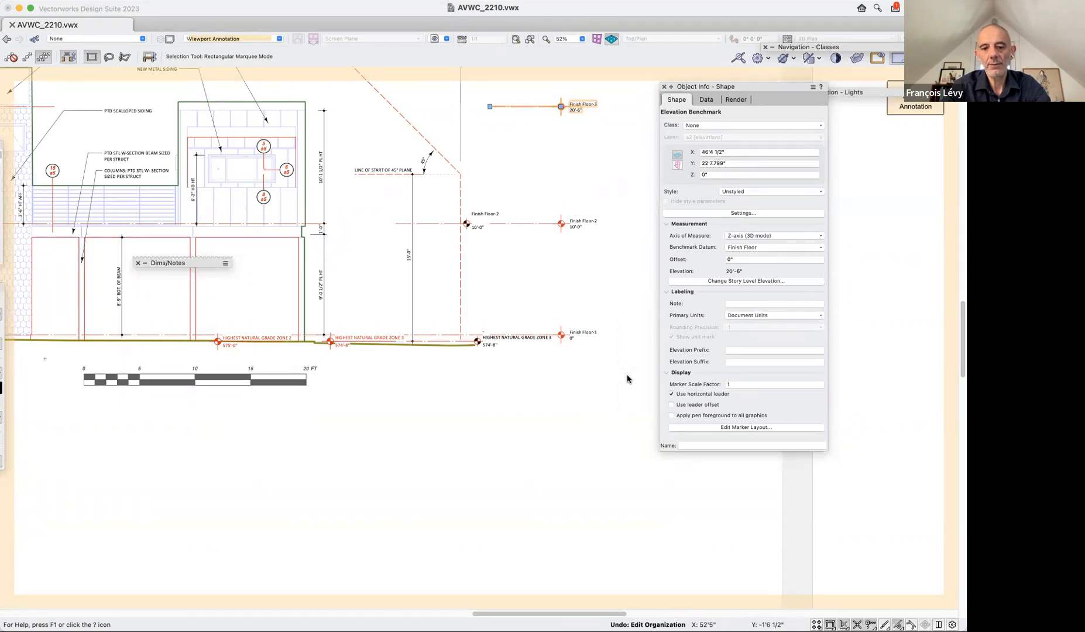
key("super+y")
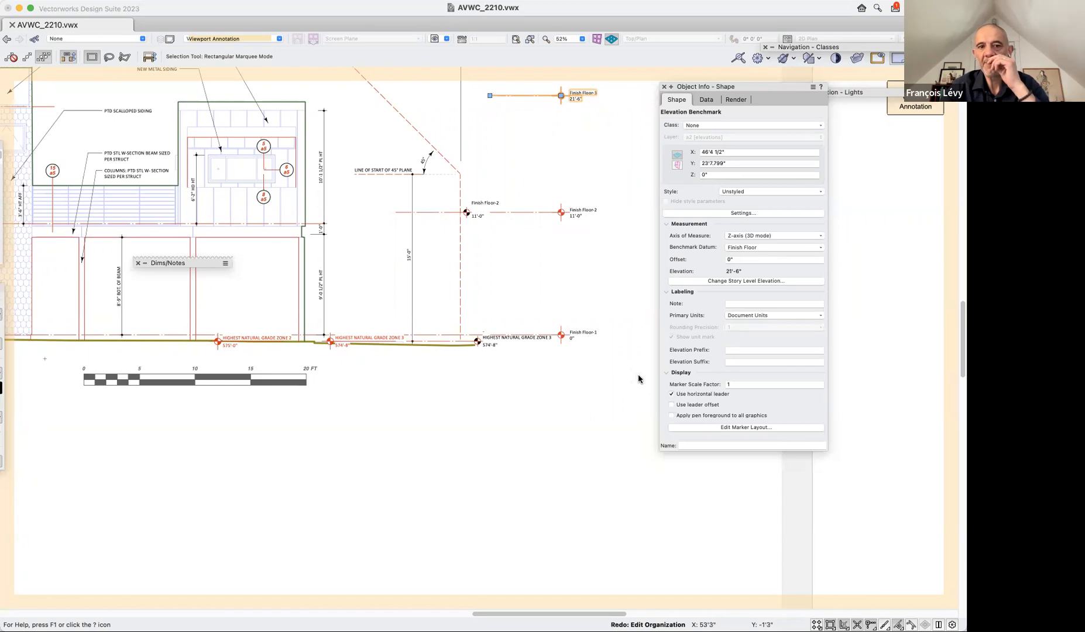
left_click(923, 110)
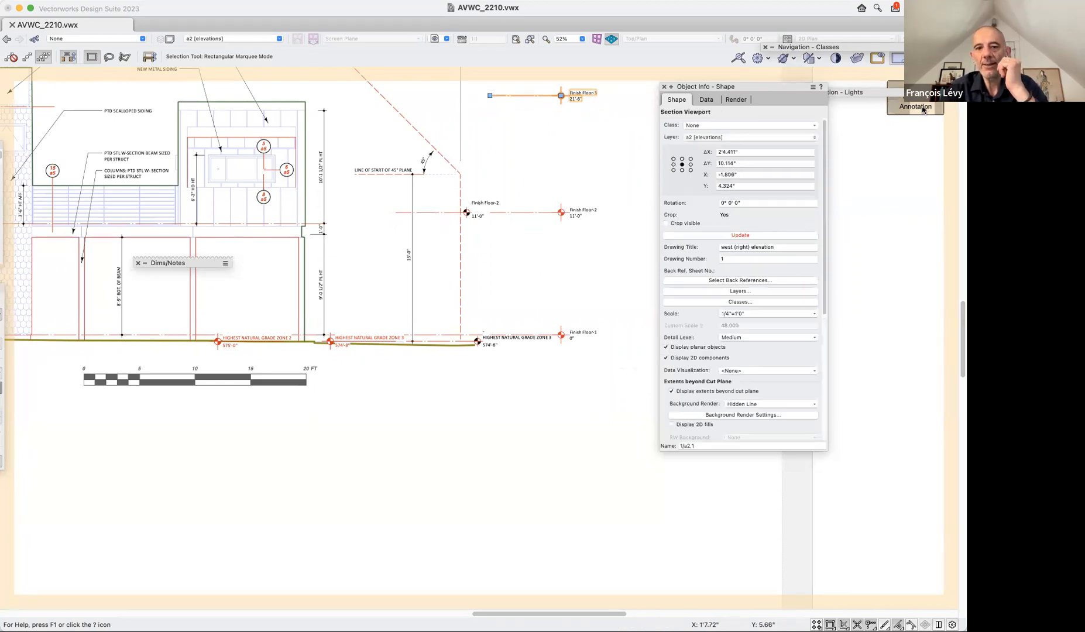
left_click(784, 236)
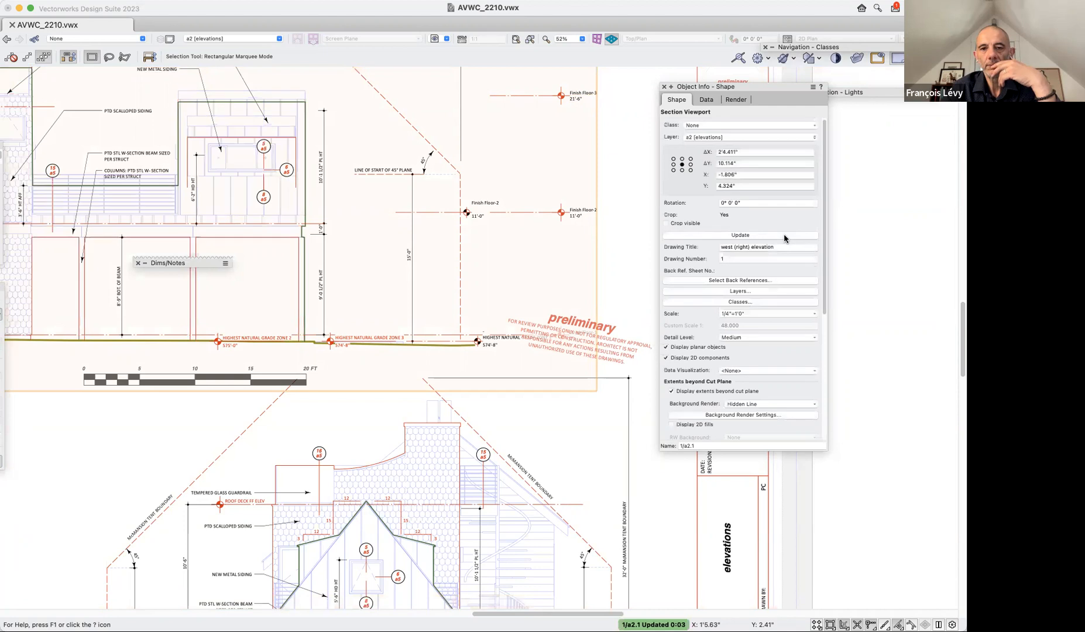
Undo the viewport update, the exit from its annotations and the story elevation change.
key("super+z")
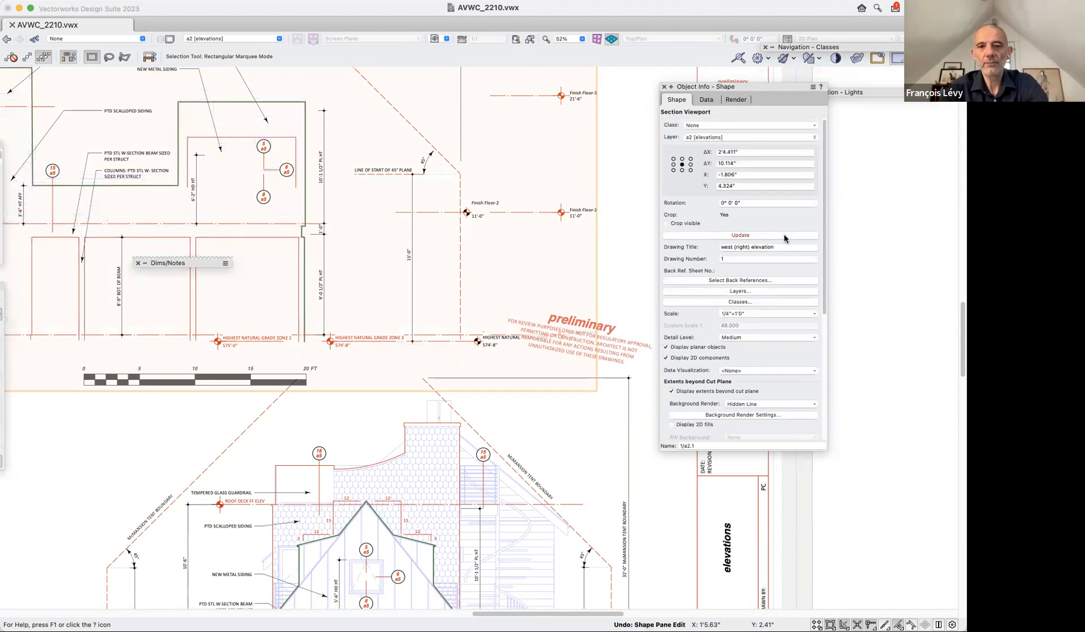
key("super+z")
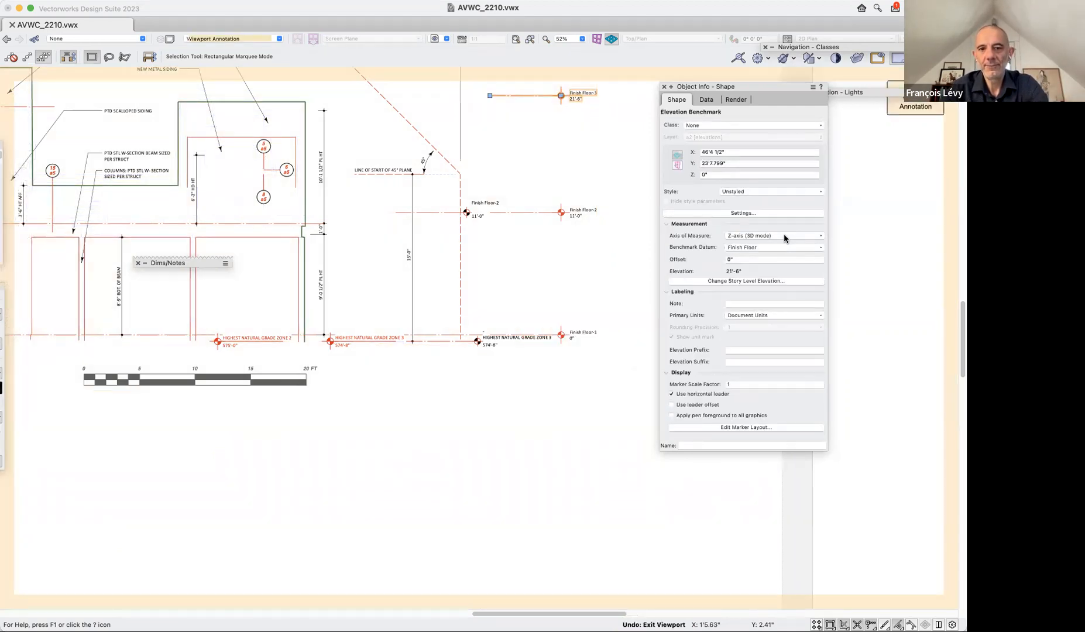
key("super+z")
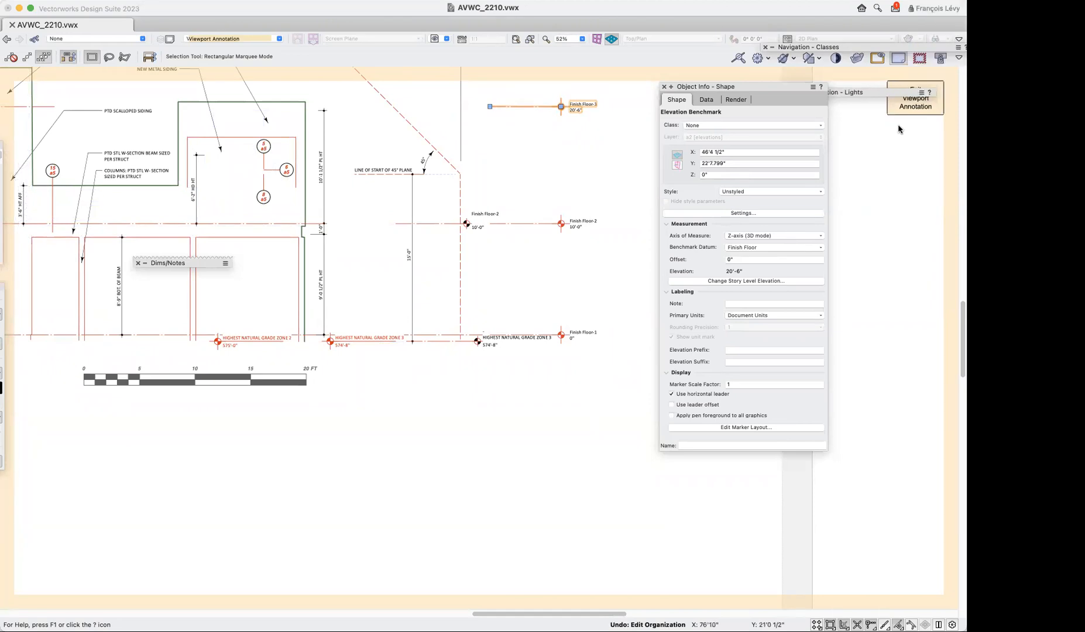
Exit the viewport annotation space and update the west (right) elevation viewport.
left_click(915, 103)
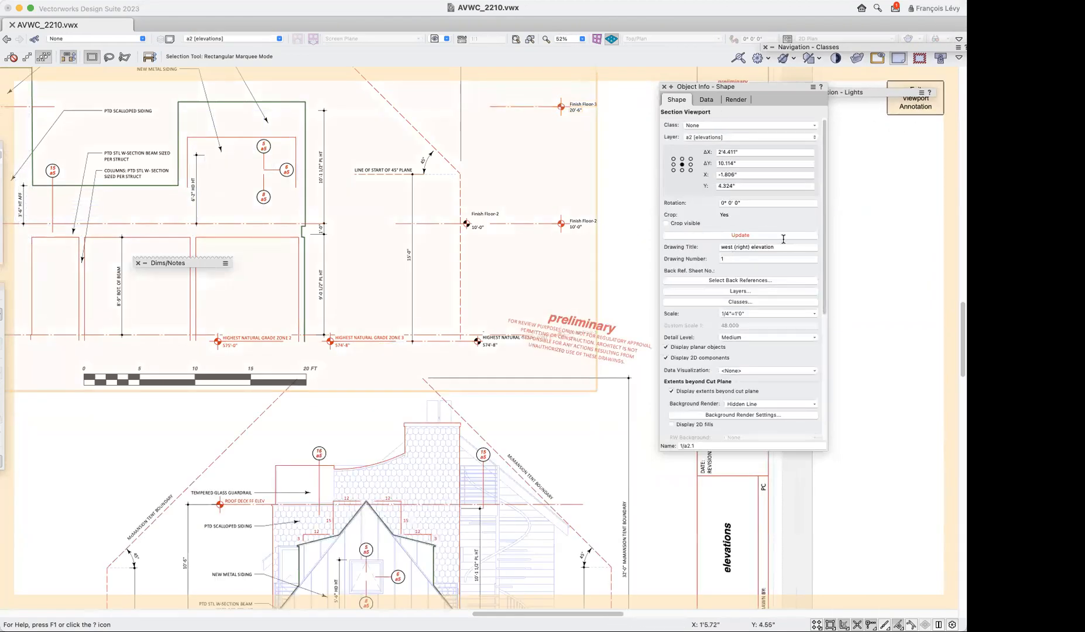
left_click(788, 235)
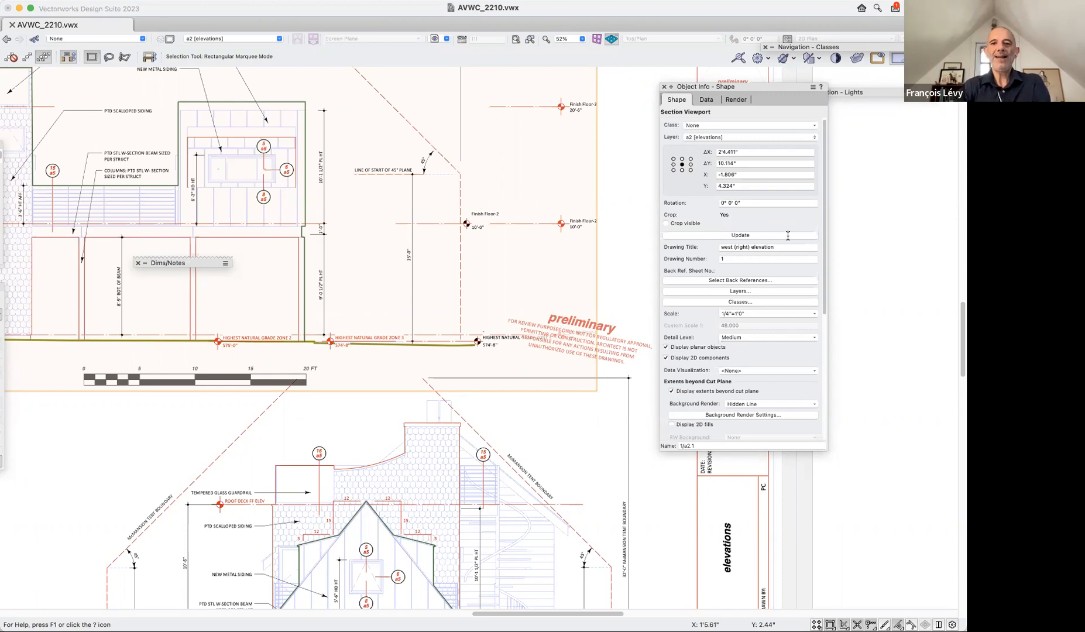
Restore the saved view 1b door direct modeling and orbit the model to show the whole house with its yellow side wall.
left_click(435, 39)
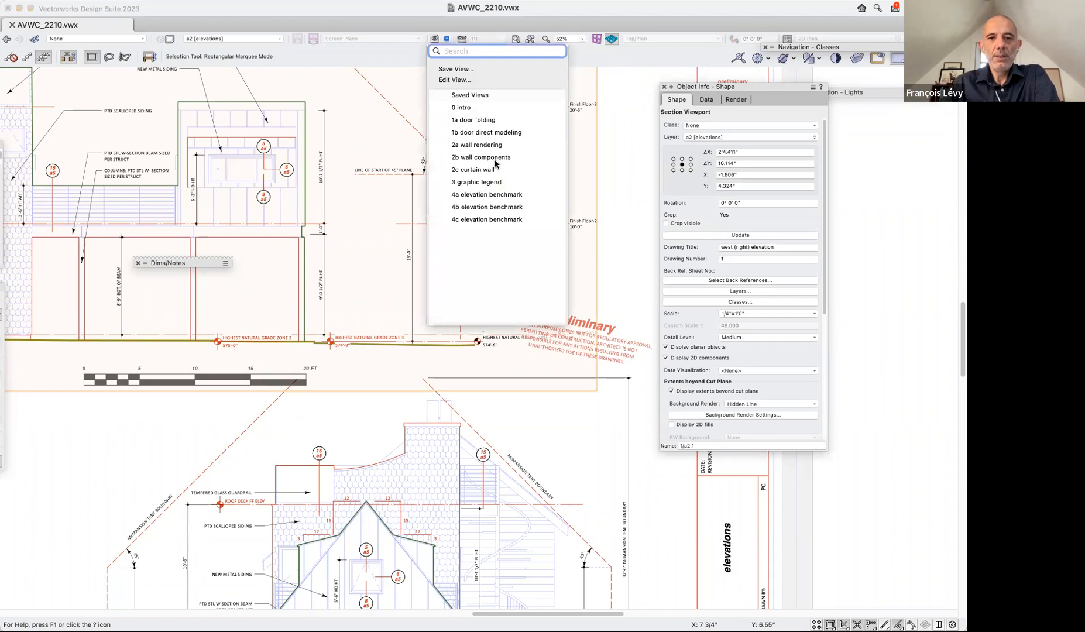
left_click(499, 134)
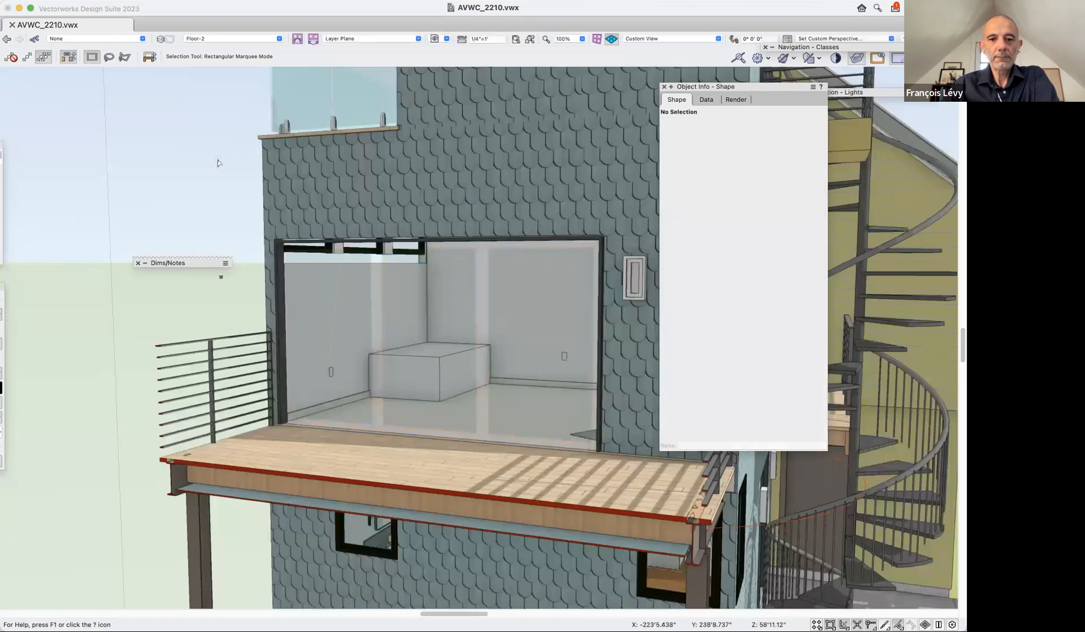
scroll(217, 163, "down", 5)
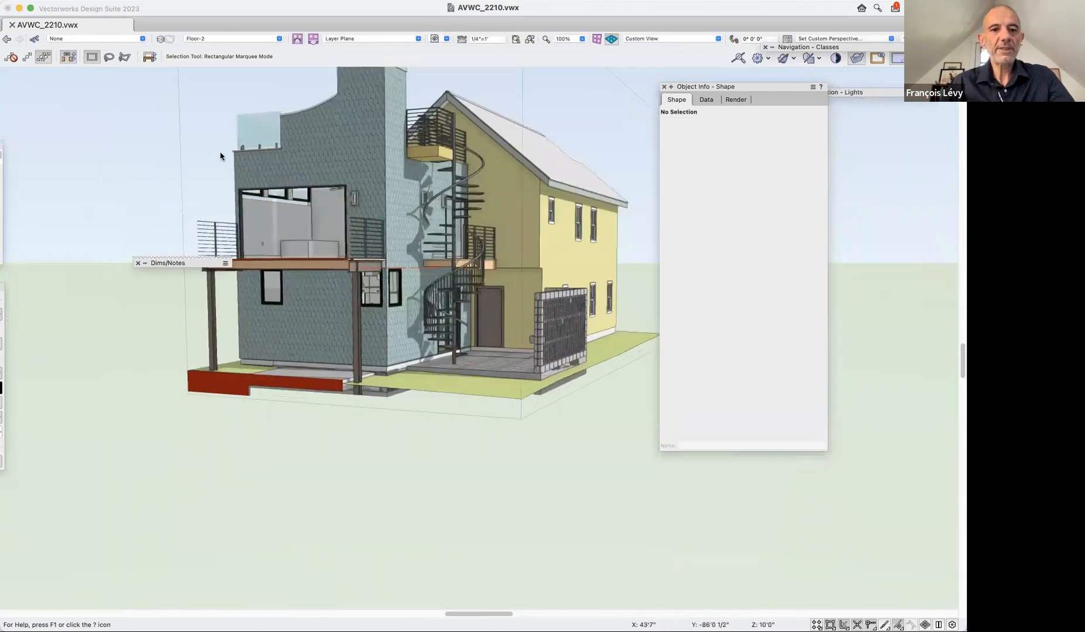
left_click(0, 100)
left_click_drag(270, 177, 236, 191)
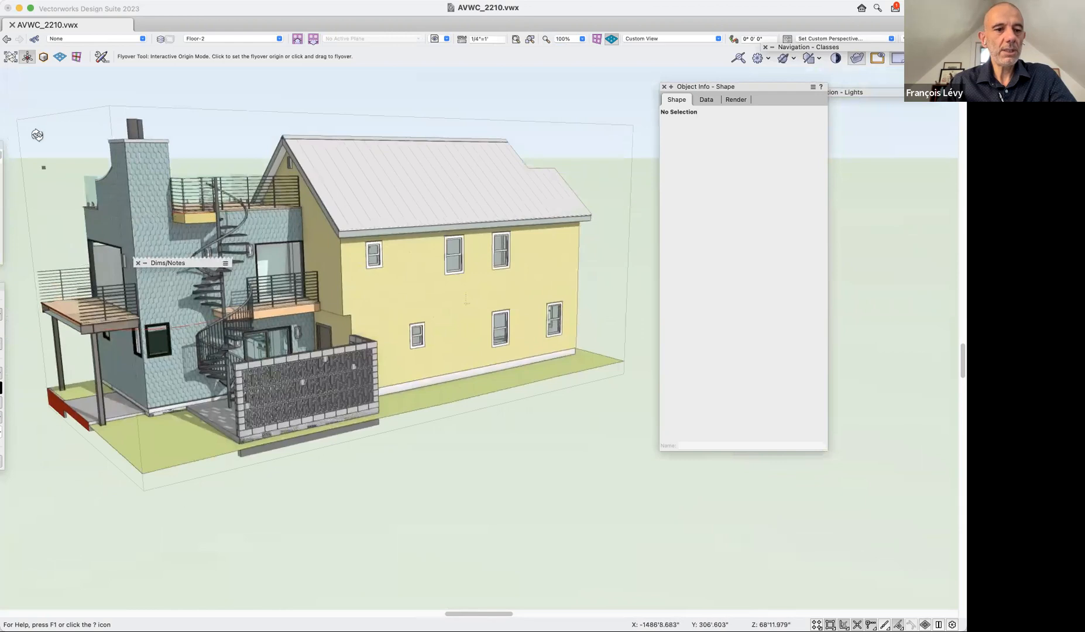
Insert a window about 2'9" wide and 2'10" high between existing windows in the yellow ground-floor wall using Interactive Sizing Insertion Mode.
key("alt+shift+d")
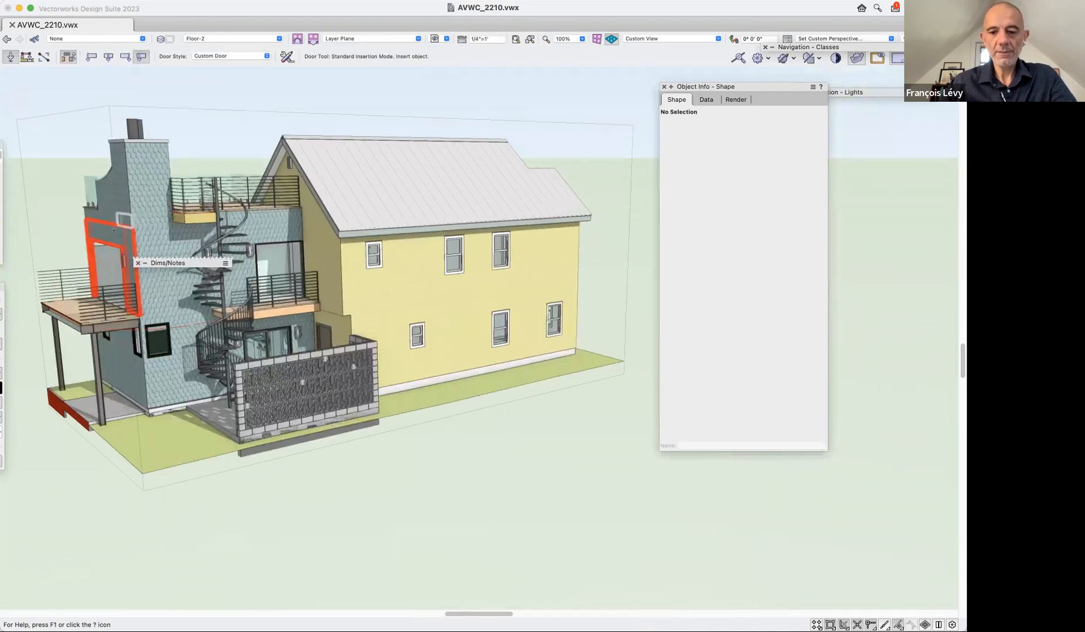
key("alt+shift+w")
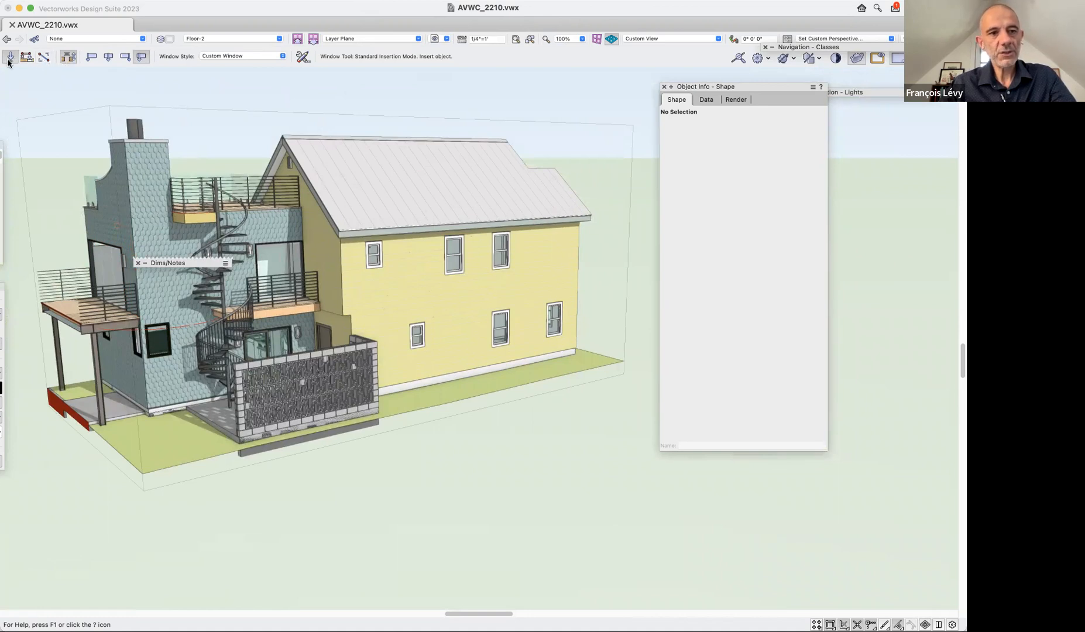
left_click(44, 58)
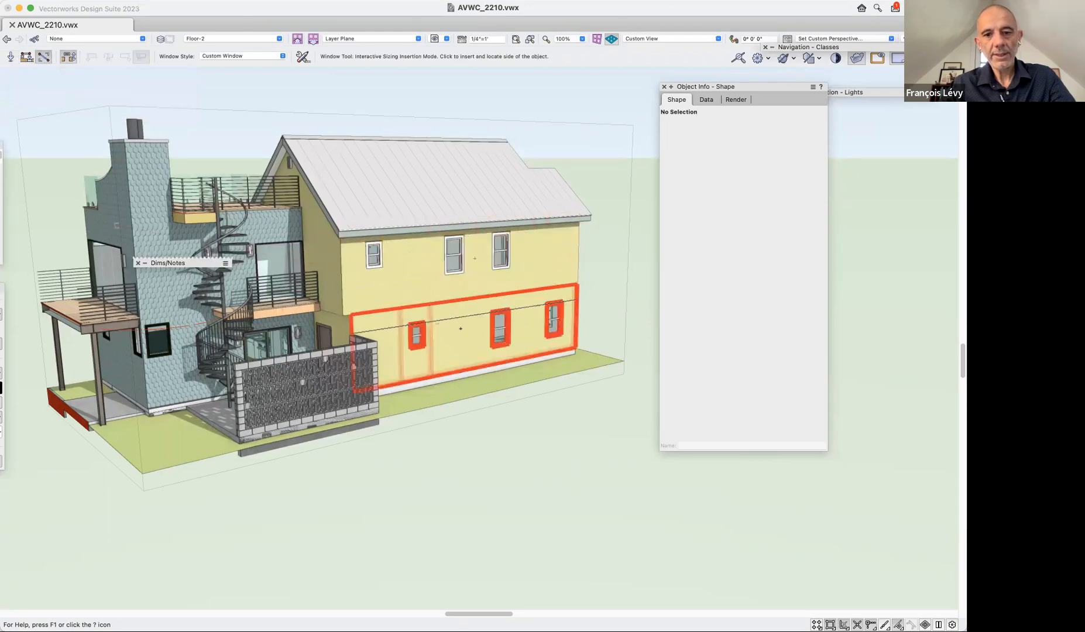
left_click(449, 351)
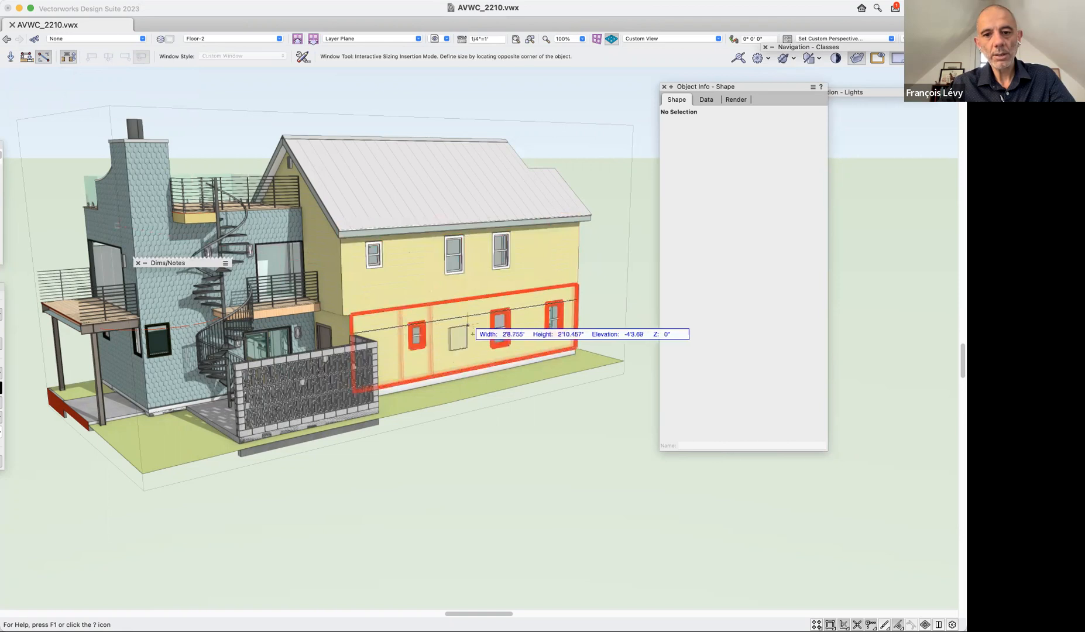
left_click(467, 325)
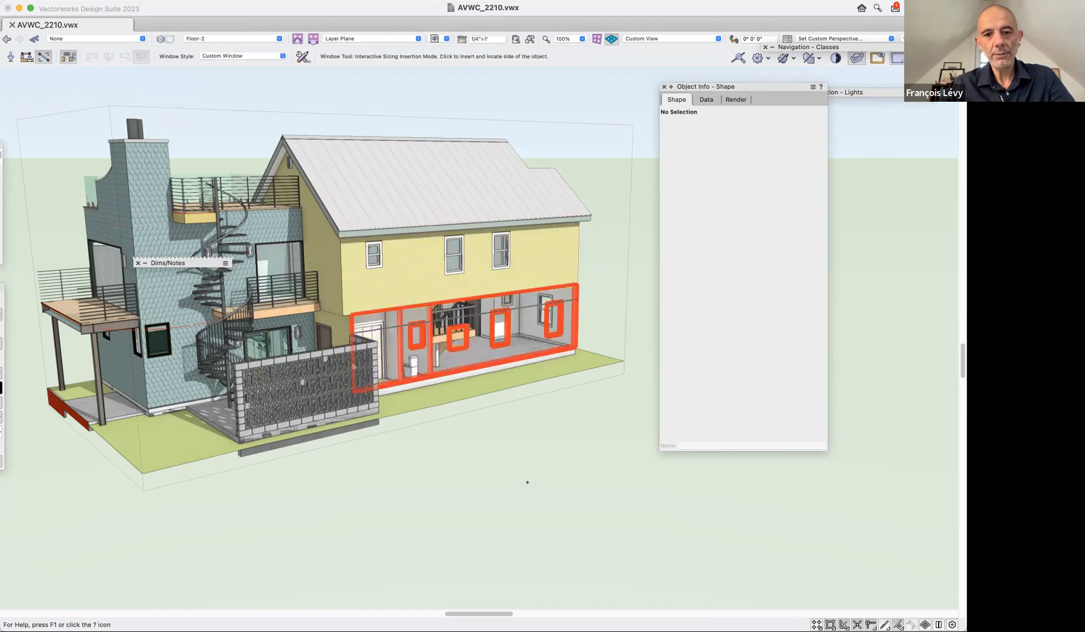
scroll(528, 482, "up", 5)
scroll(527, 482, "up", 5)
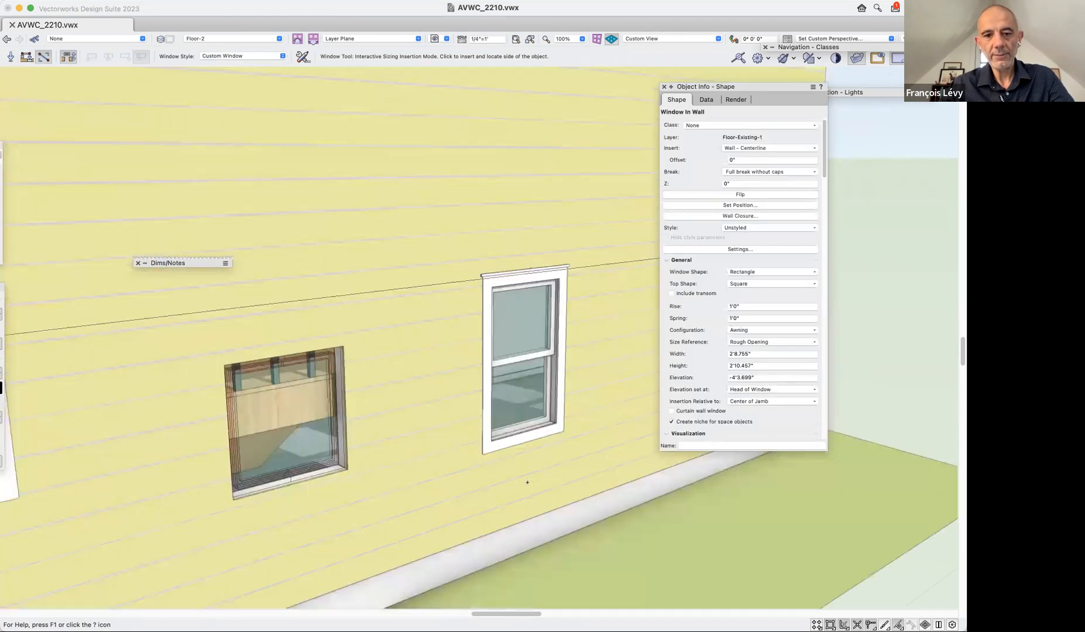
key("x")
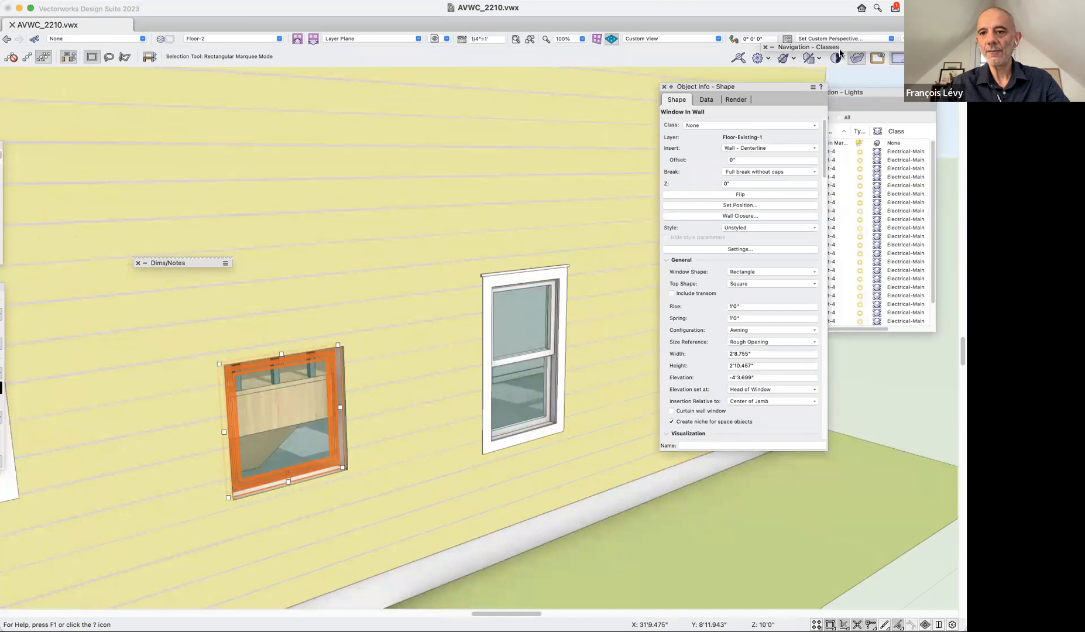
Clear the search filter from the class list and make hidden classes such as Ceiling-Overhead visible.
mouse_move(838, 52)
left_click_drag(839, 52, 690, 51)
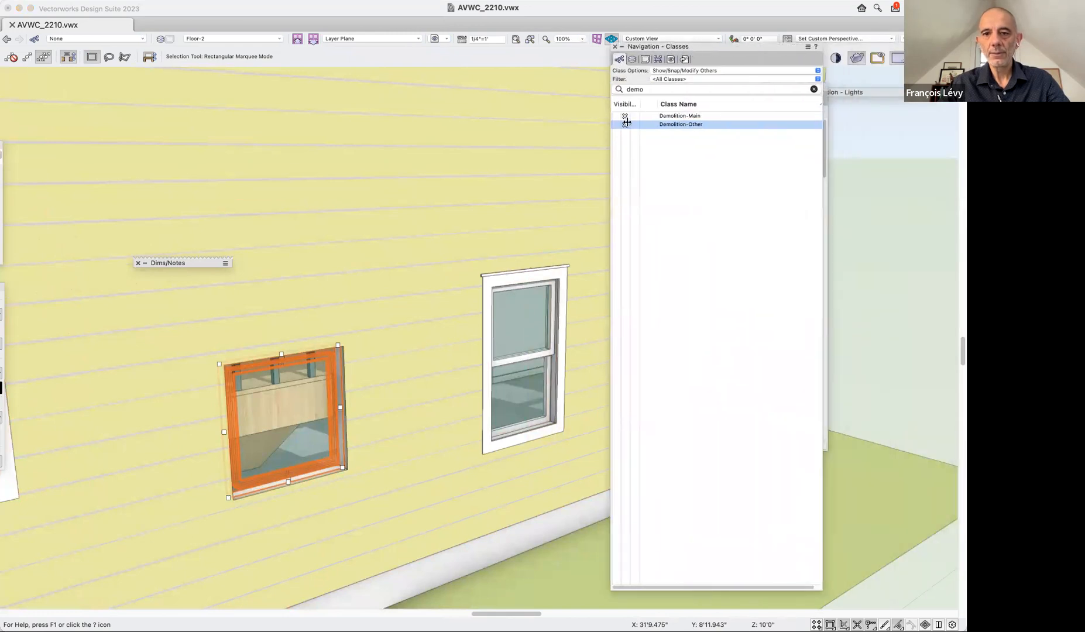
left_click(813, 90)
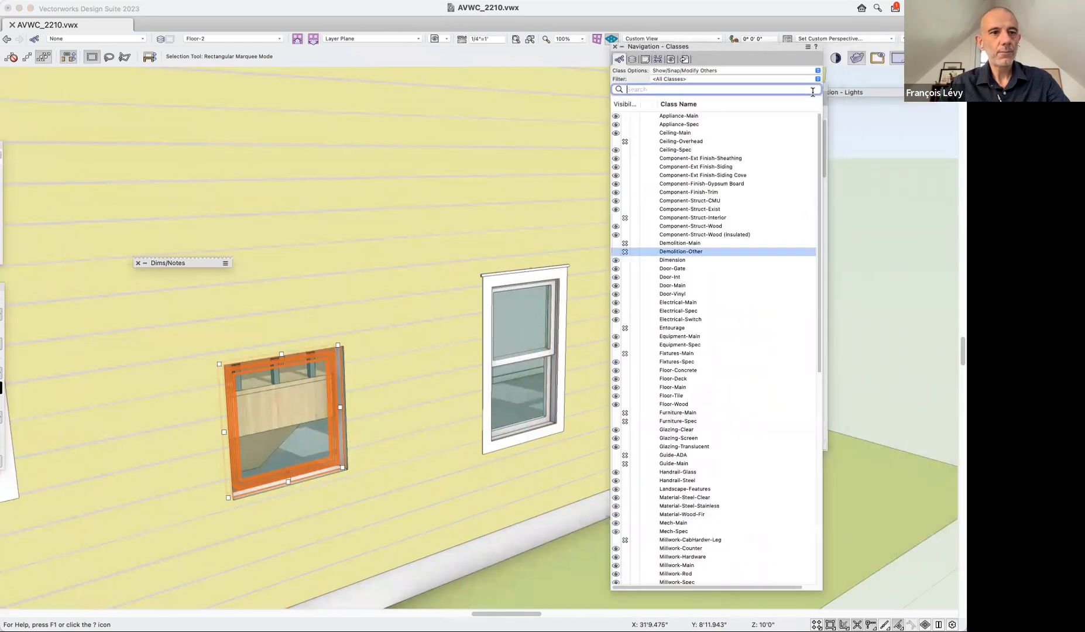
left_click(612, 142)
left_click(623, 218, "alt")
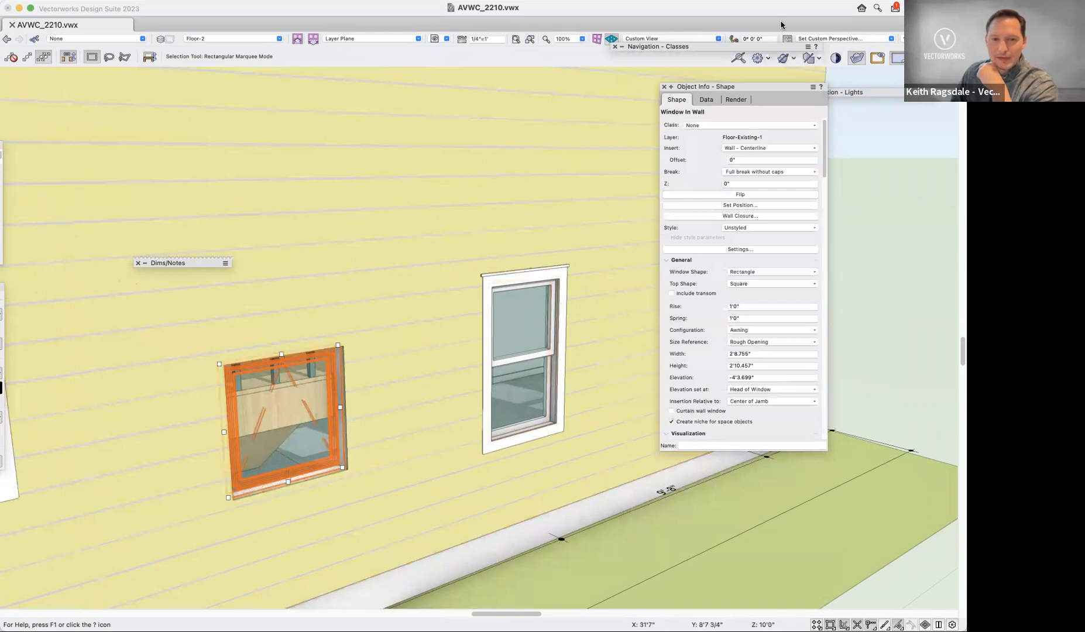
Assign the newly inserted window in the yellow wall to the Window-Main class.
left_click(721, 125)
type("win")
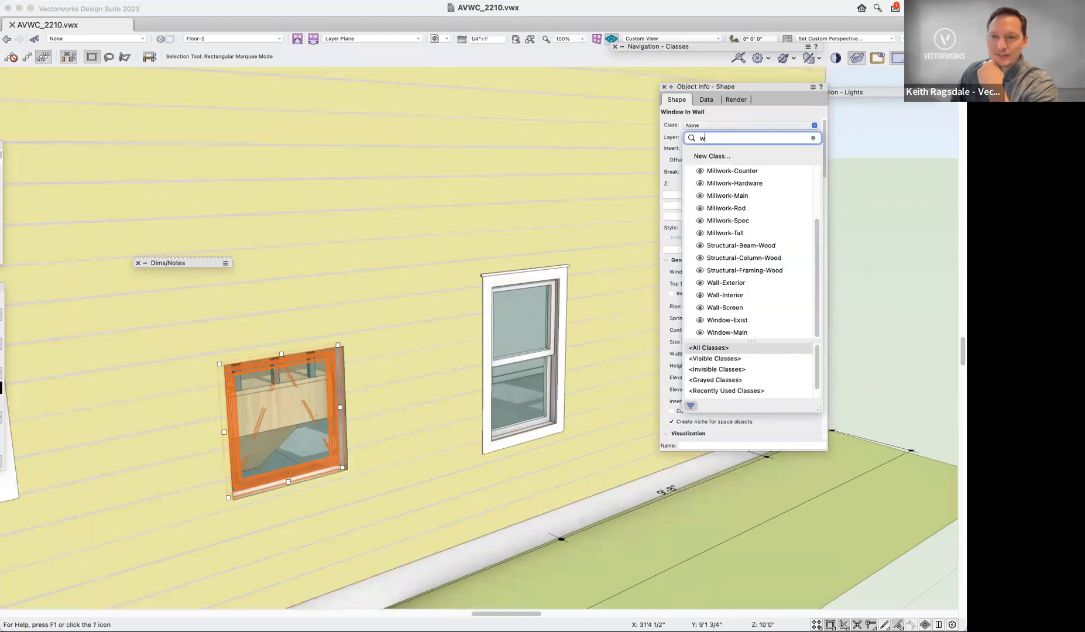
left_click(731, 183)
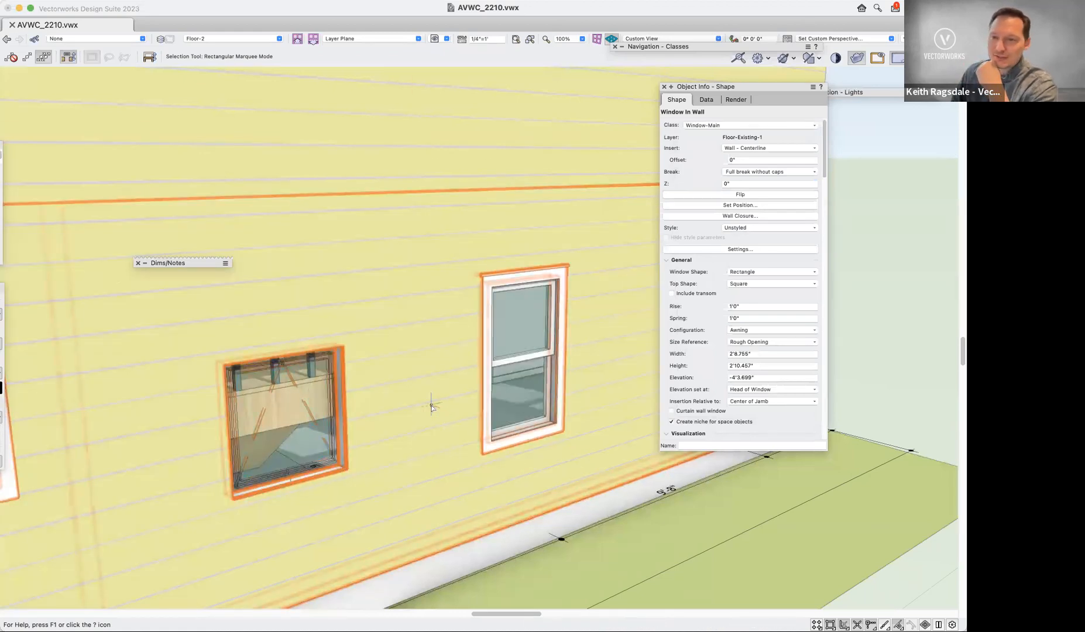
left_click(431, 406)
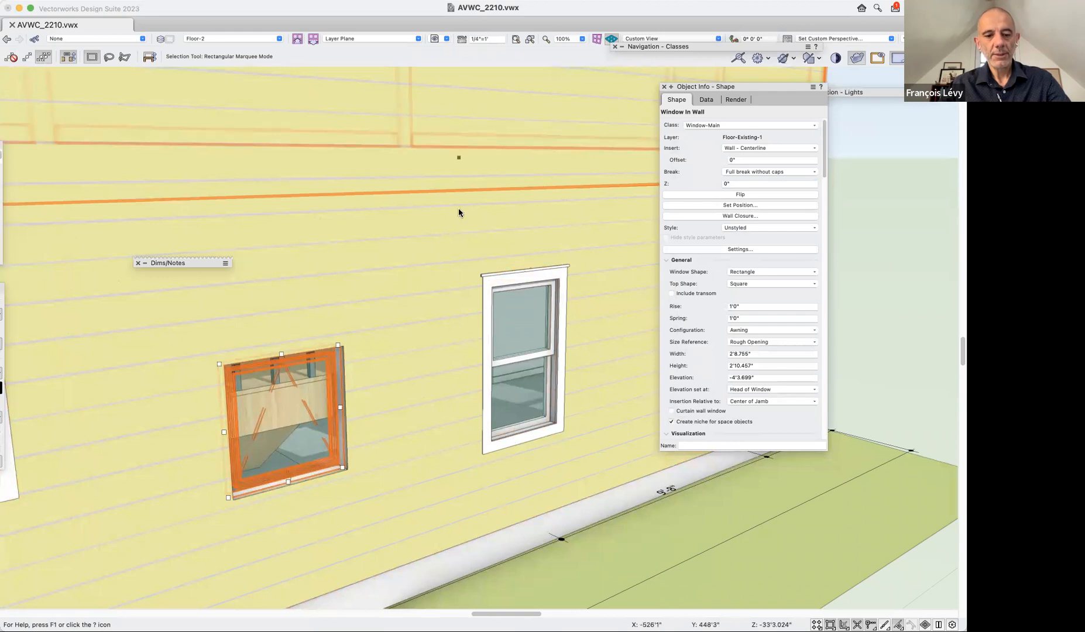
scroll(459, 214, "down", 3)
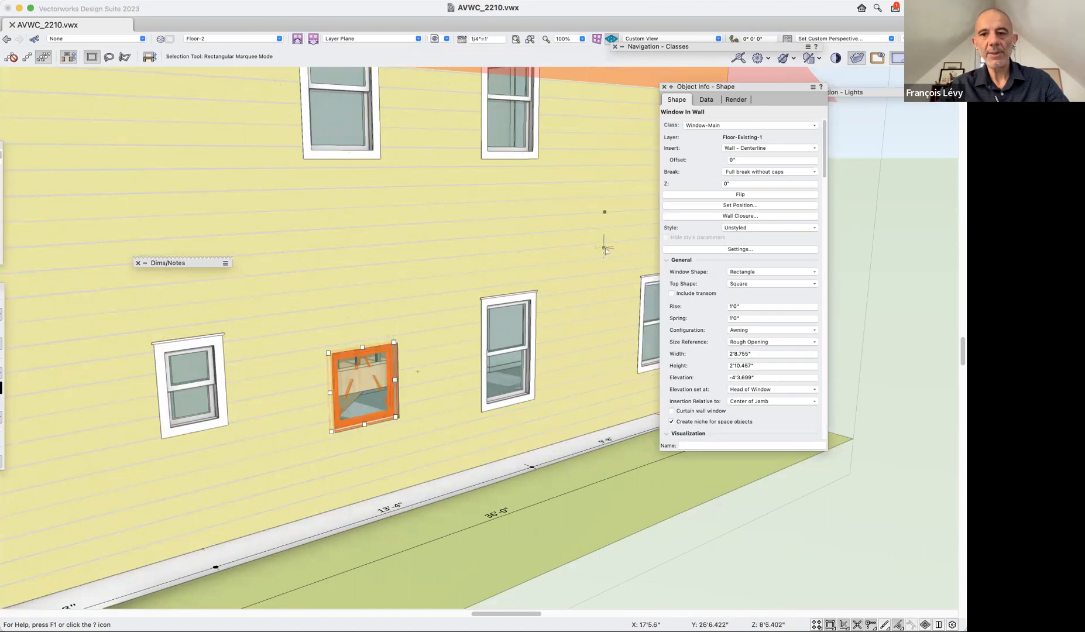
left_click(778, 229)
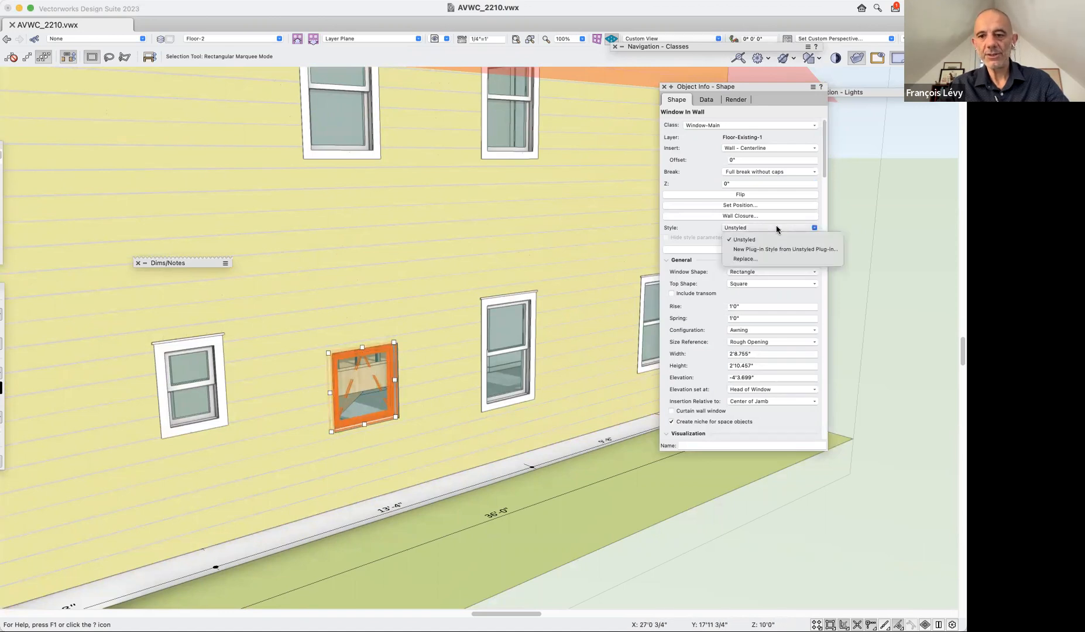
left_click(766, 260)
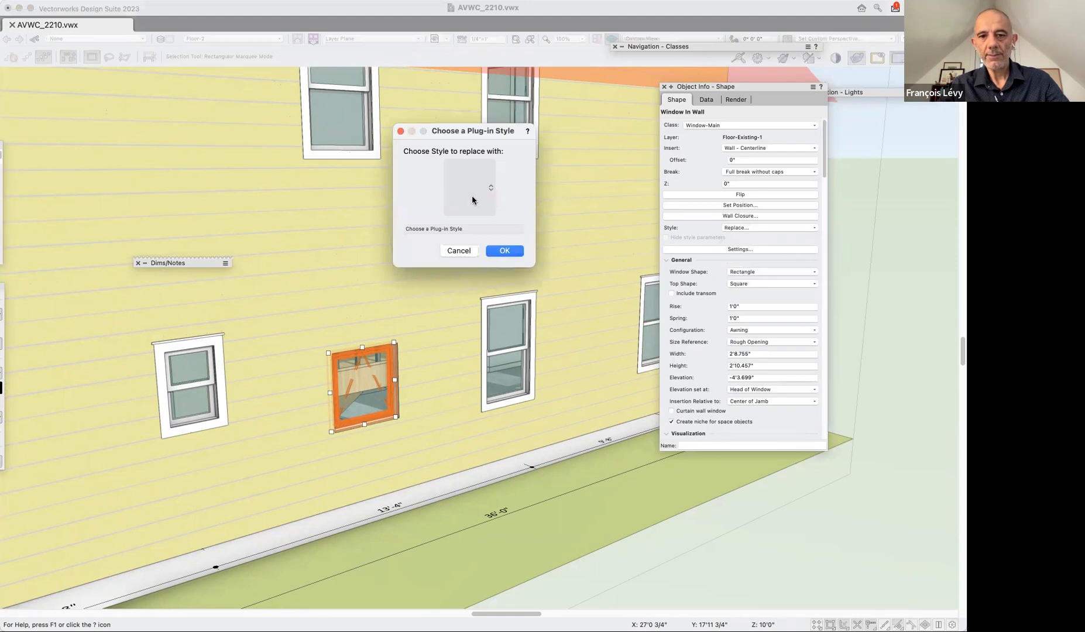
left_click(487, 198)
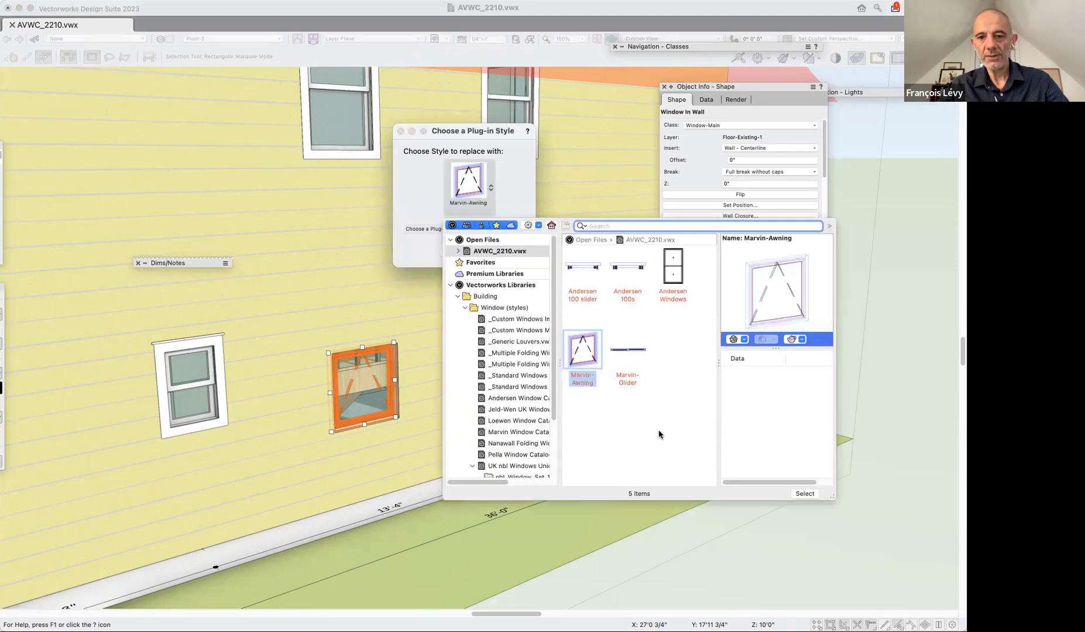
left_click(581, 367)
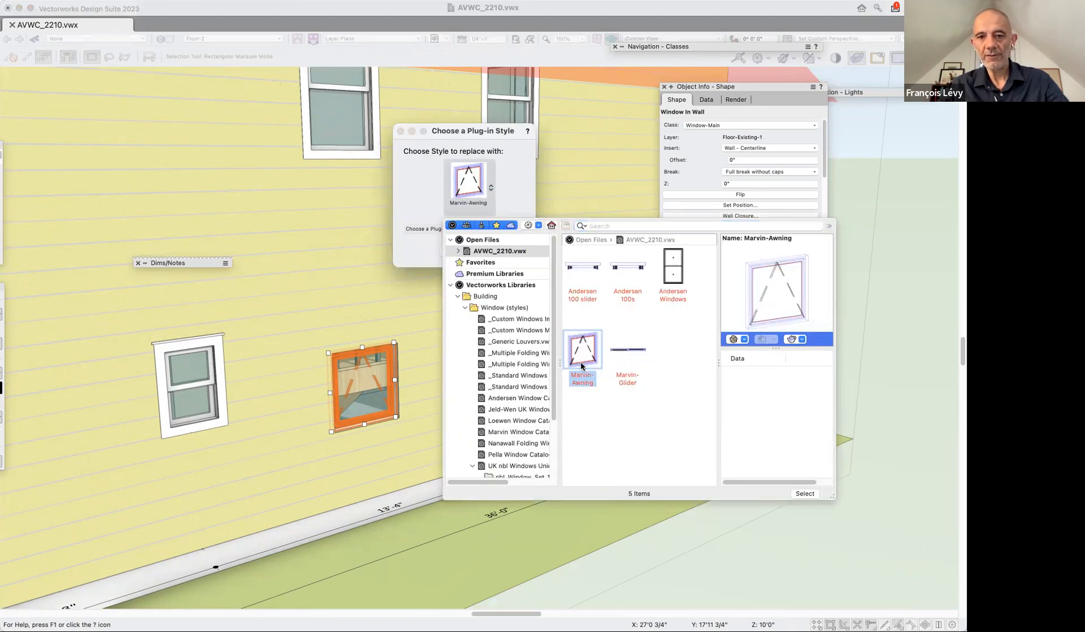
left_click(399, 129)
left_click(458, 250)
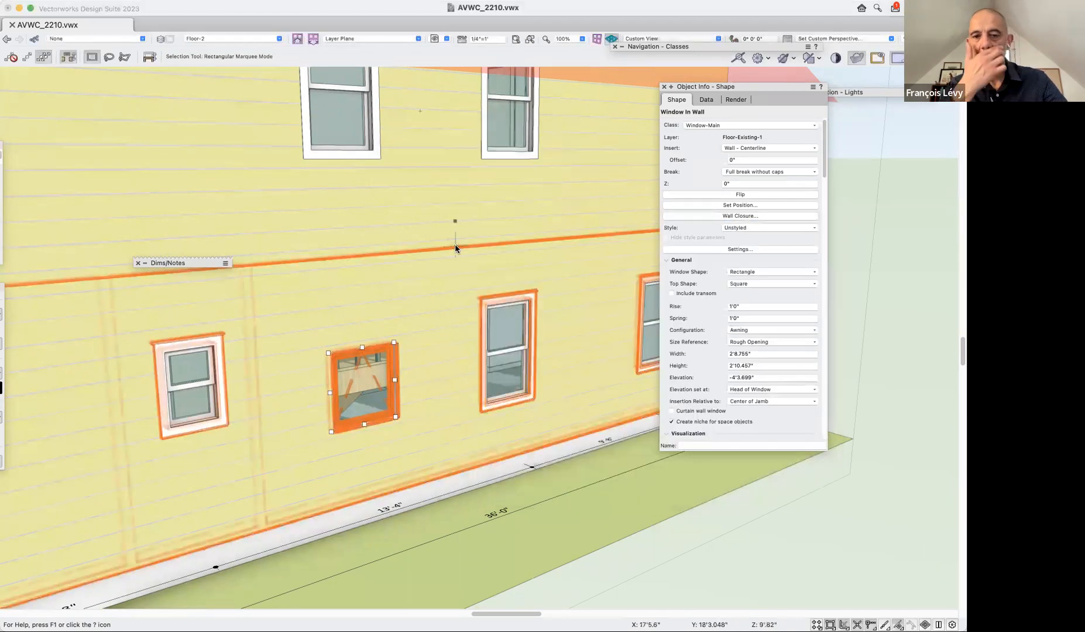
Examine the class and settings of the existing hung window beside the new one, and clear the selection.
left_click(507, 309)
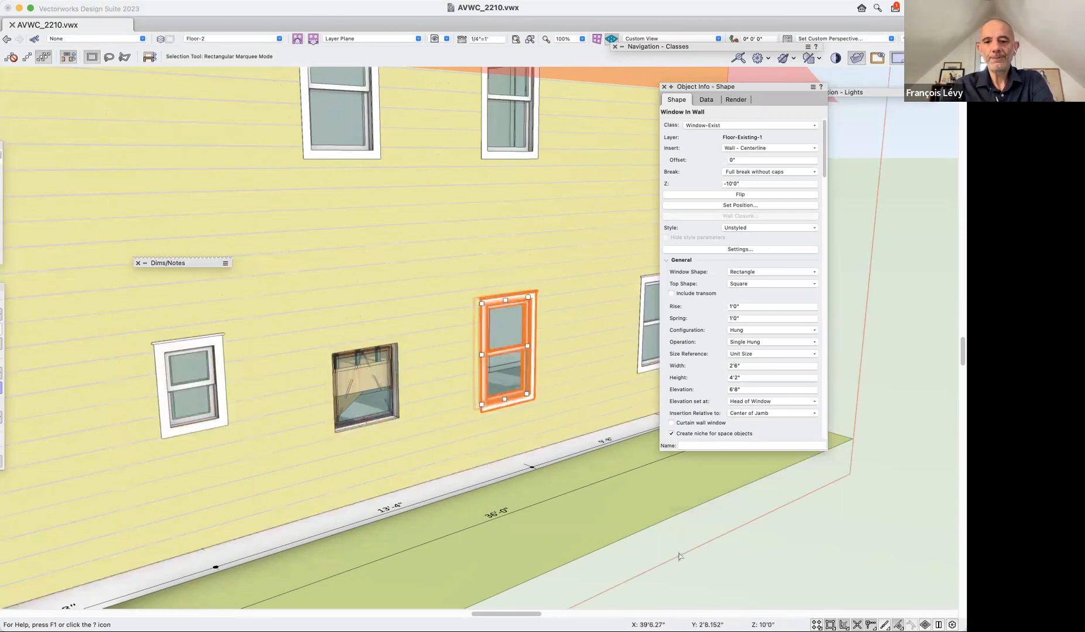
left_click(701, 576)
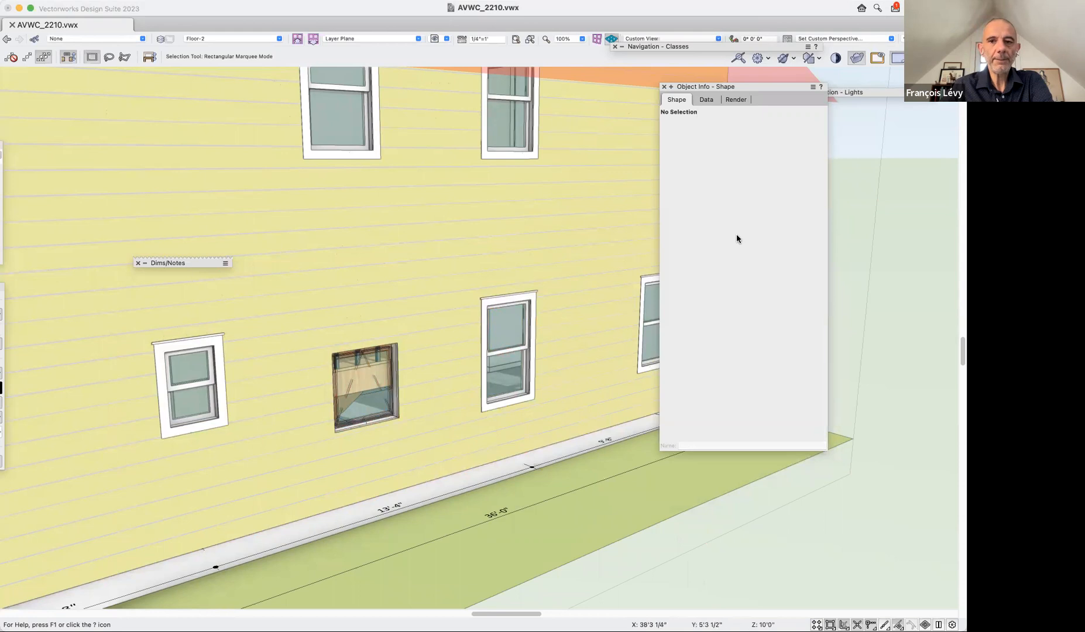
Fly over the model to show the whole yellow side wall and restore the saved view 0 intro.
key(";")
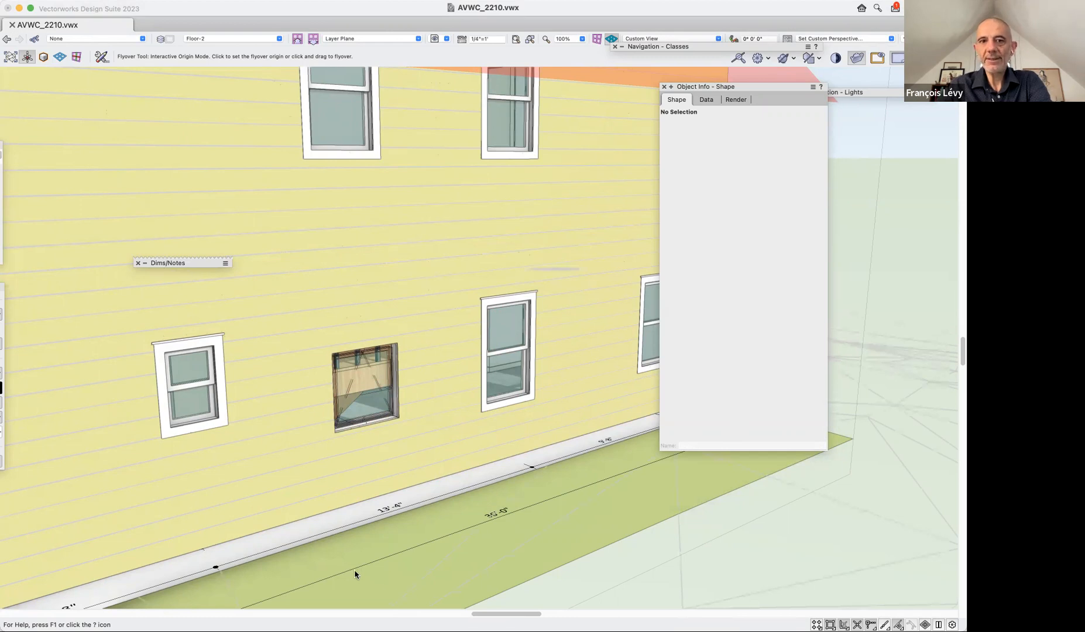
left_click(767, 563)
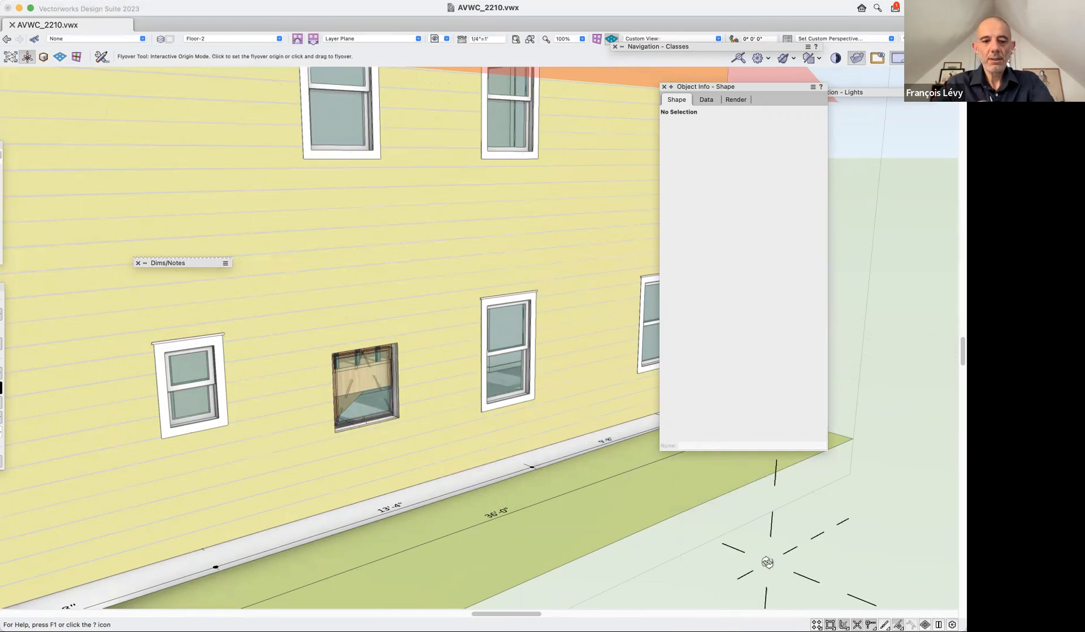
scroll(767, 563, "down", 5)
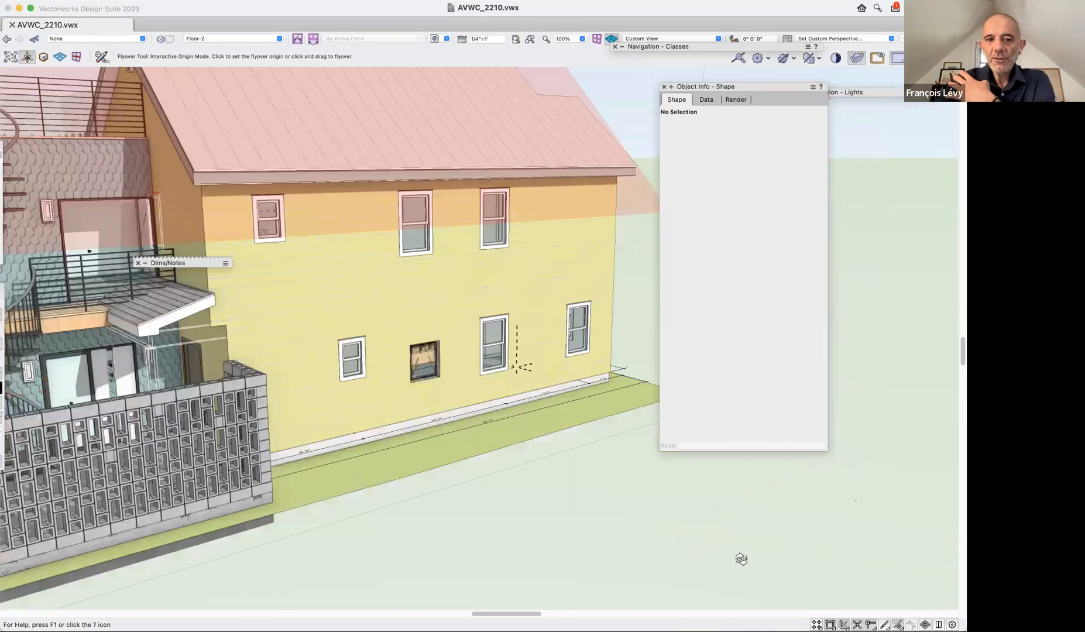
left_click(432, 41)
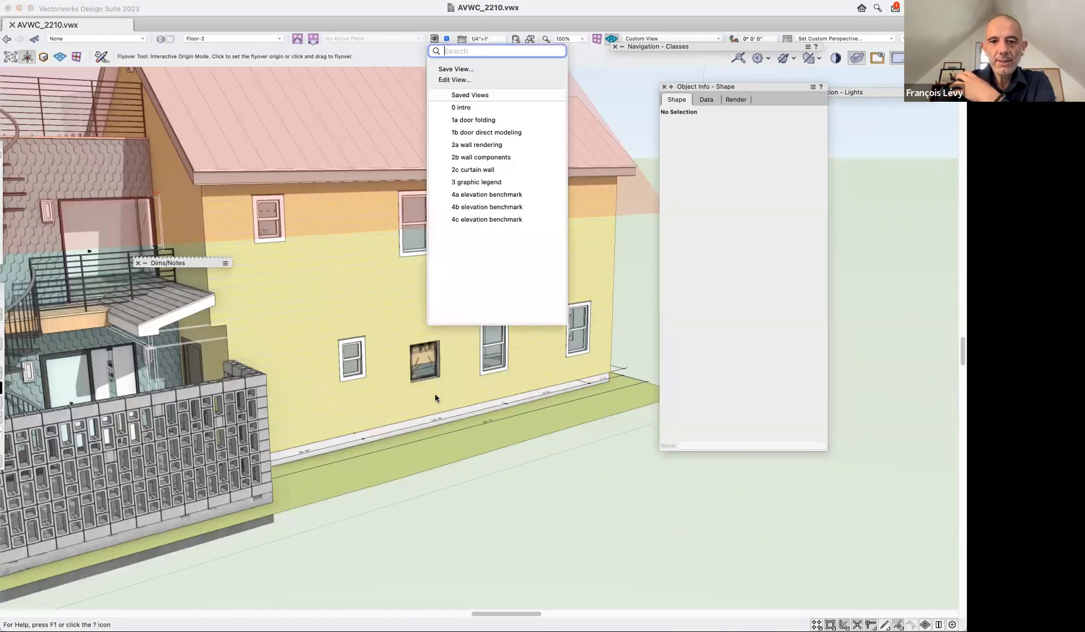
left_click(456, 108)
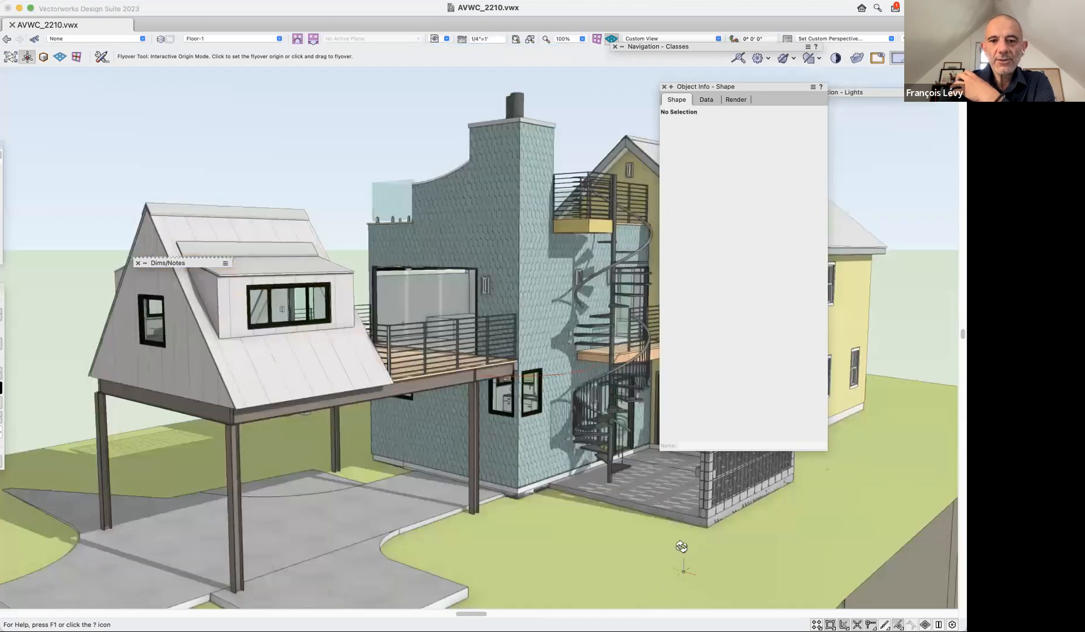